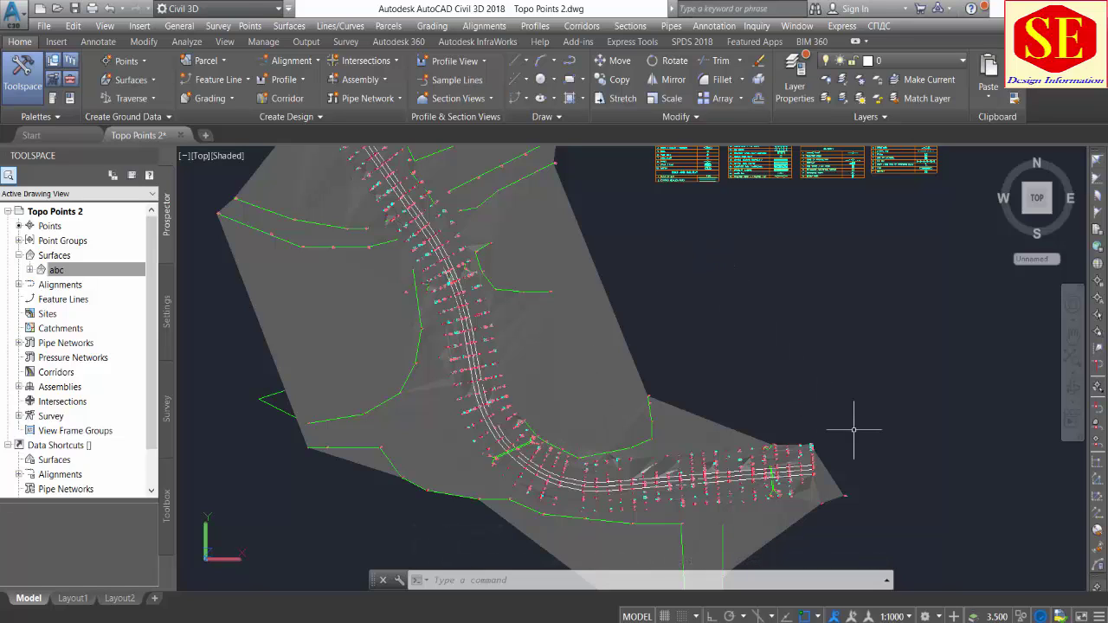
# Step: Pan the drawing along the road so it runs vertically
pyautogui.scroll(2, 818, 486)
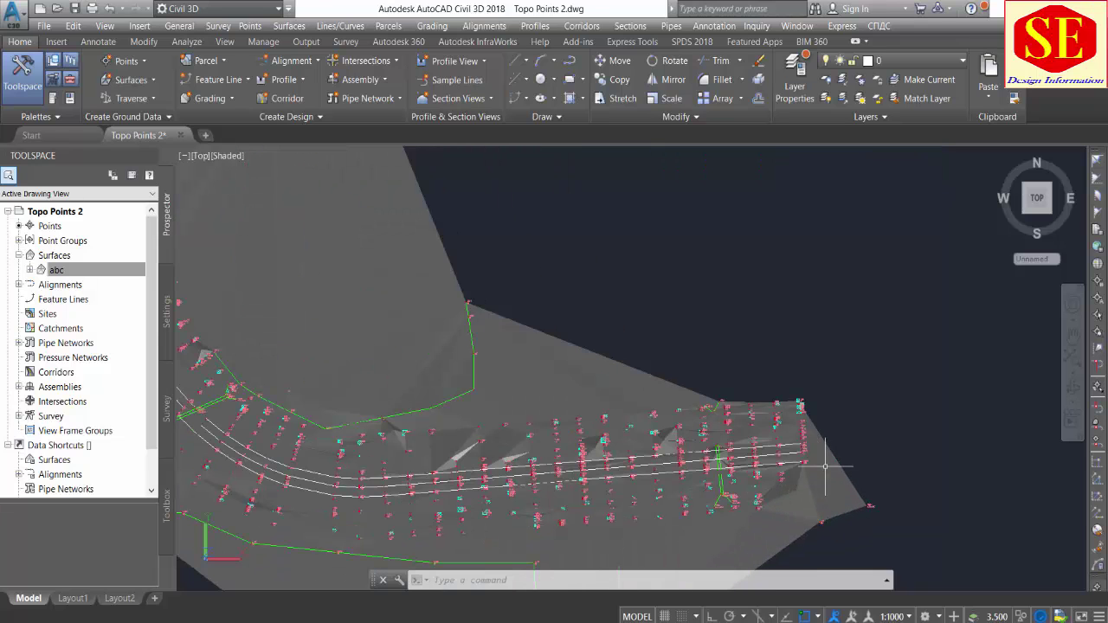
pyautogui.scroll(-1, 532, 326)
pyautogui.moveTo(532, 327); pyautogui.dragTo(435, 361, button='middle')
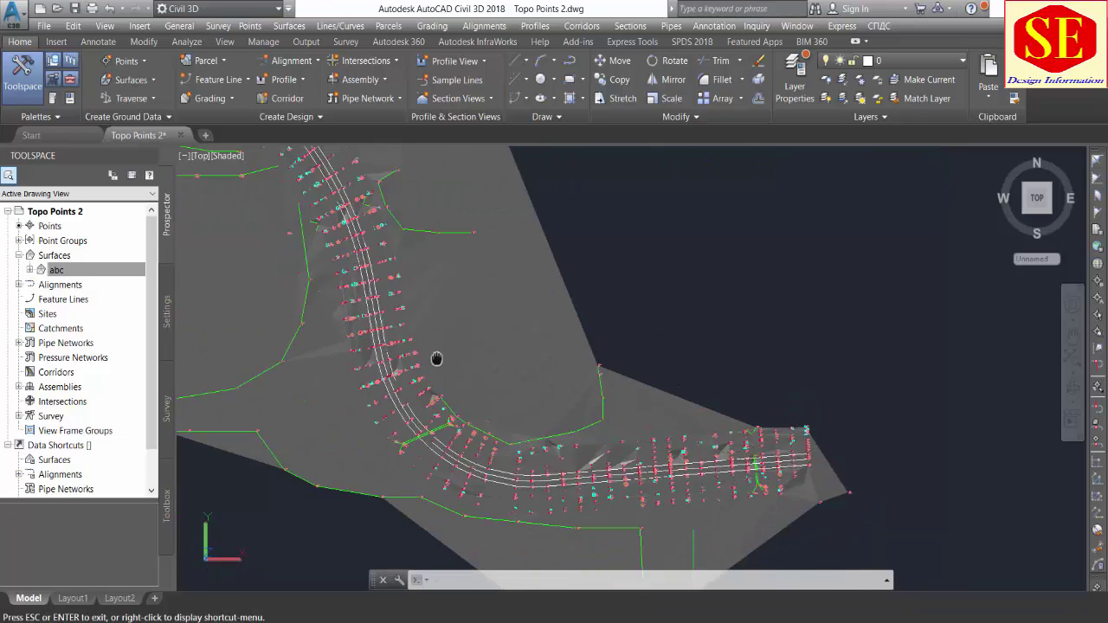
pyautogui.moveTo(467, 306); pyautogui.dragTo(500, 358, button='middle')
pyautogui.press('Escape')
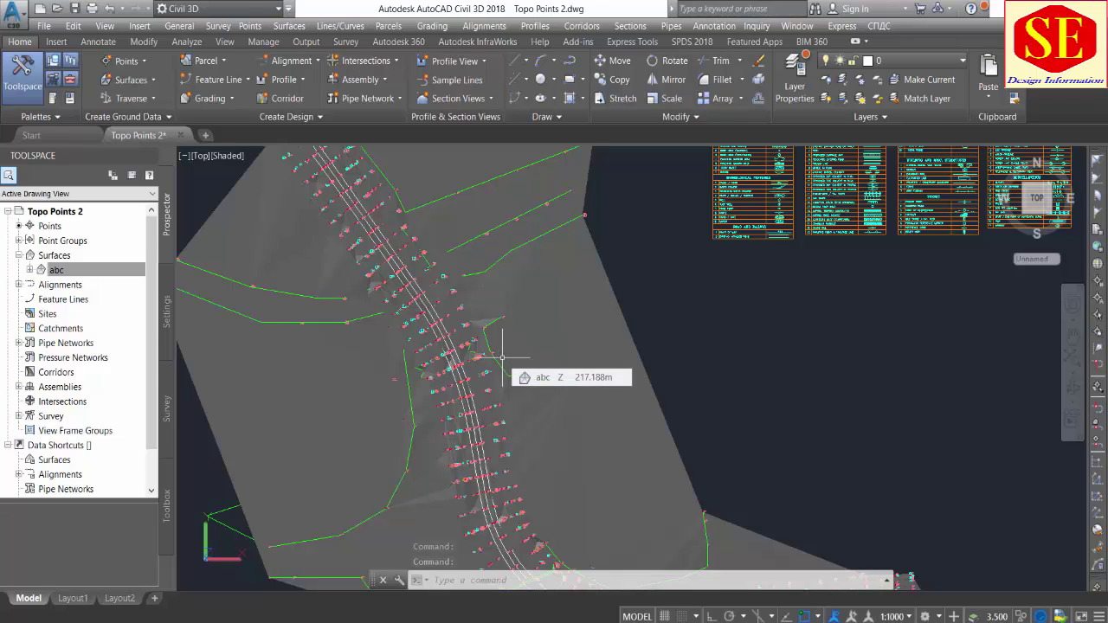
pyautogui.scroll(-3, 398, 338)
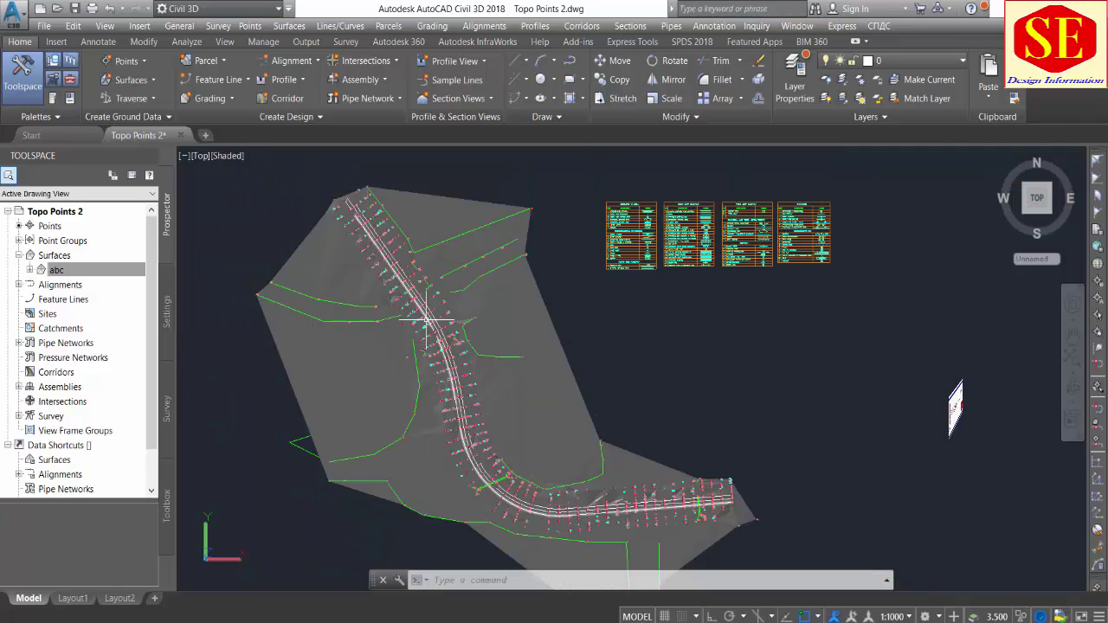
# Step: View the survey in southwest isometric 3D, then return to the top plan view
pyautogui.click(200, 156)
pyautogui.click(227, 278)
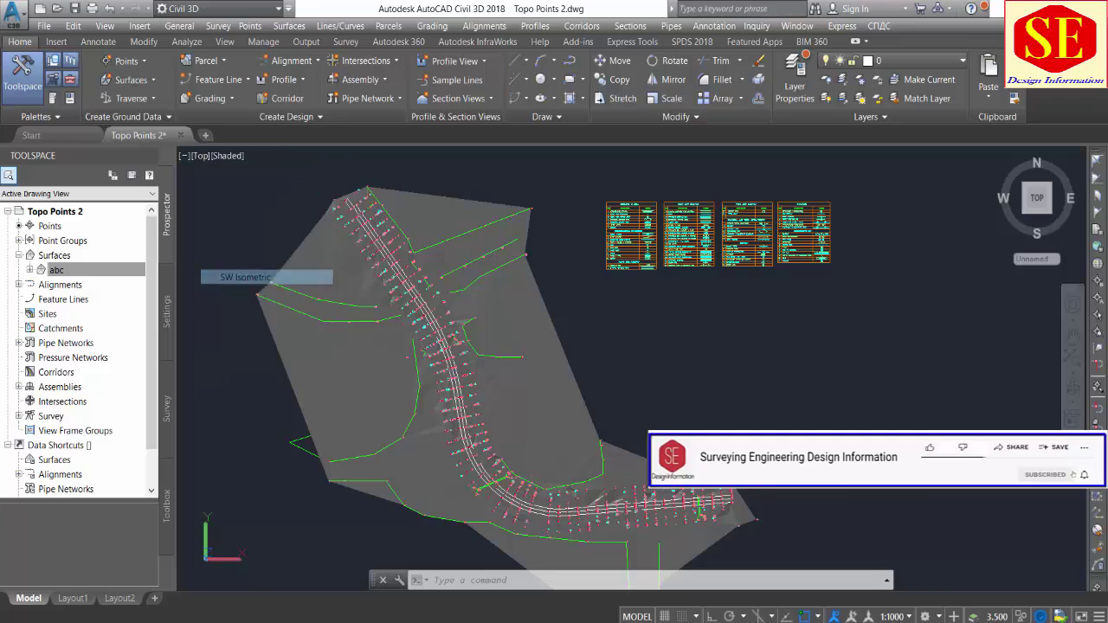
pyautogui.scroll(2, 600, 418)
pyautogui.scroll(2, 600, 418)
pyautogui.scroll(2, 699, 341)
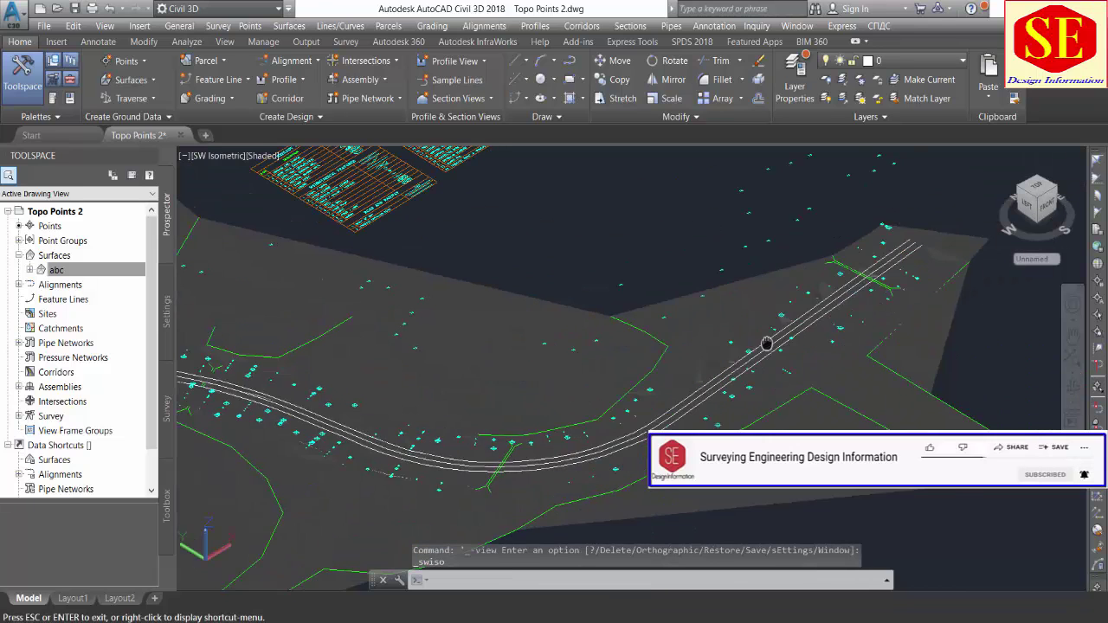
pyautogui.scroll(1, 783, 283)
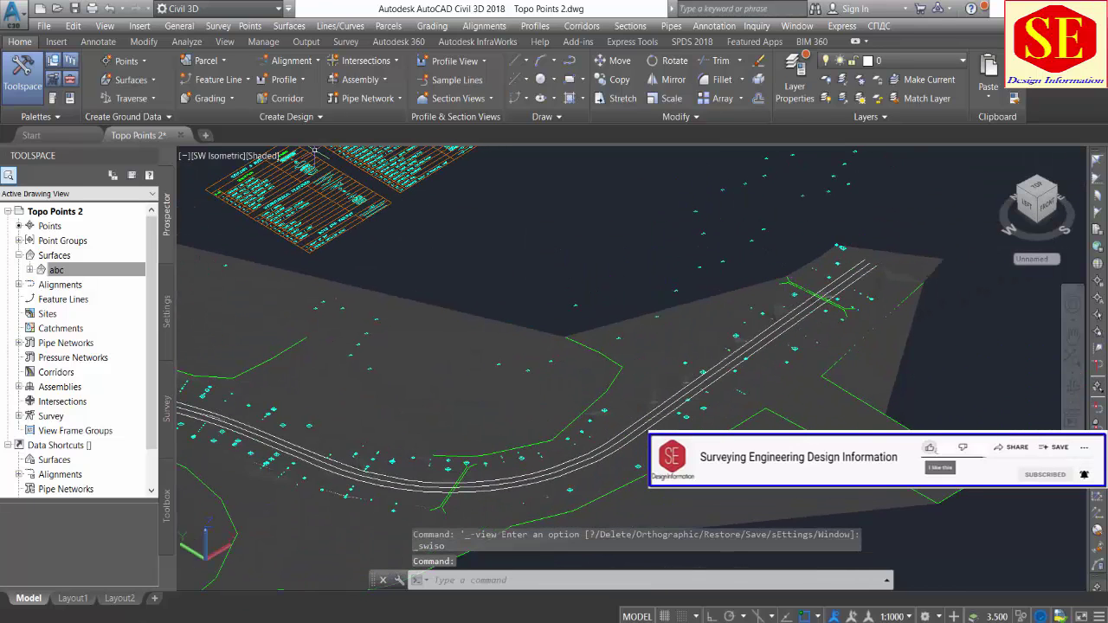
pyautogui.click(202, 160)
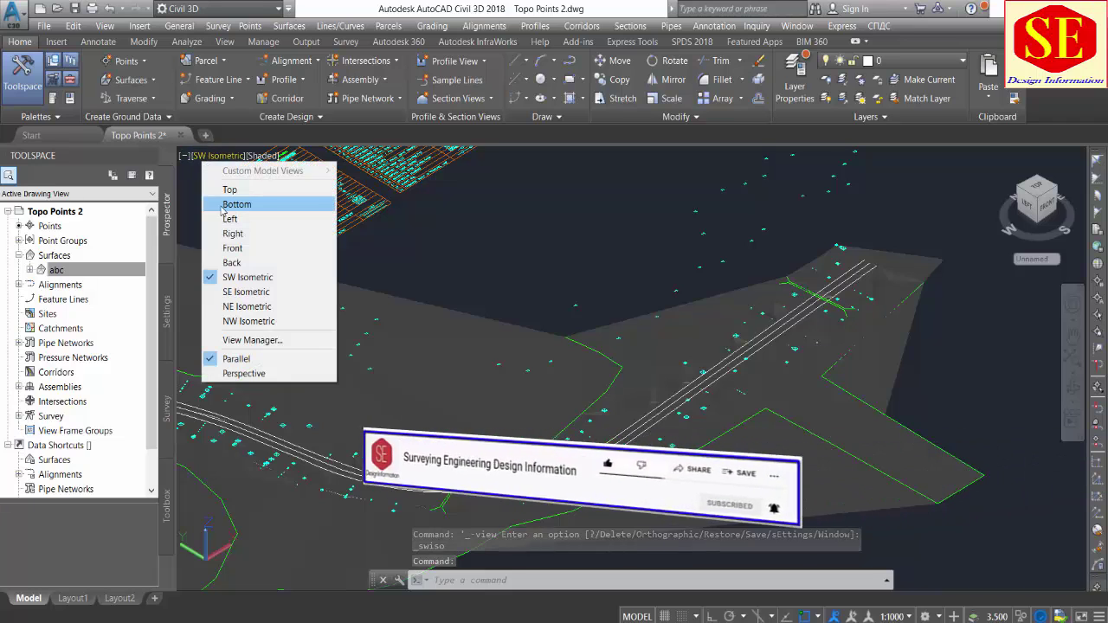
pyautogui.press('Escape')
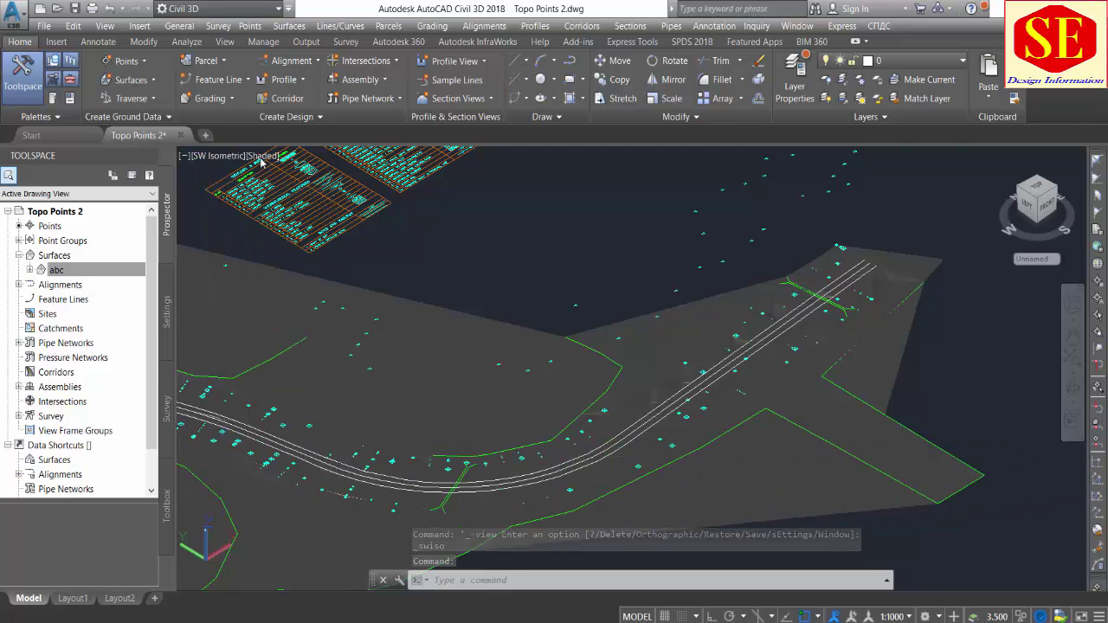
pyautogui.click(260, 162)
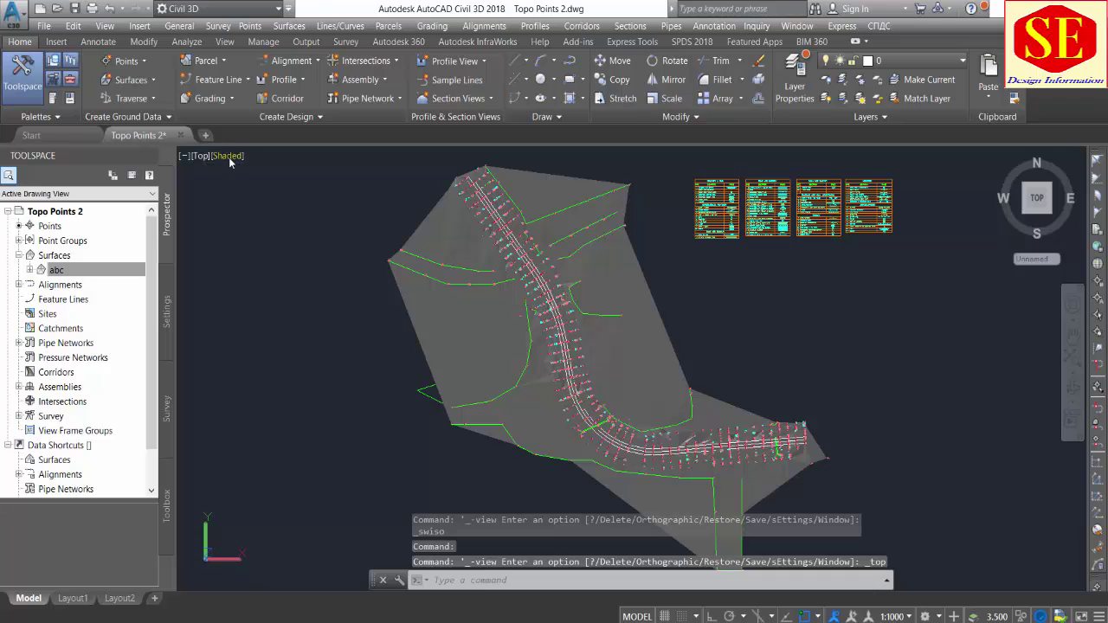
# Step: Set the 2D Wireframe visual style and zoom over the abc surface's survey points
pyautogui.click(229, 156)
pyautogui.click(286, 188)
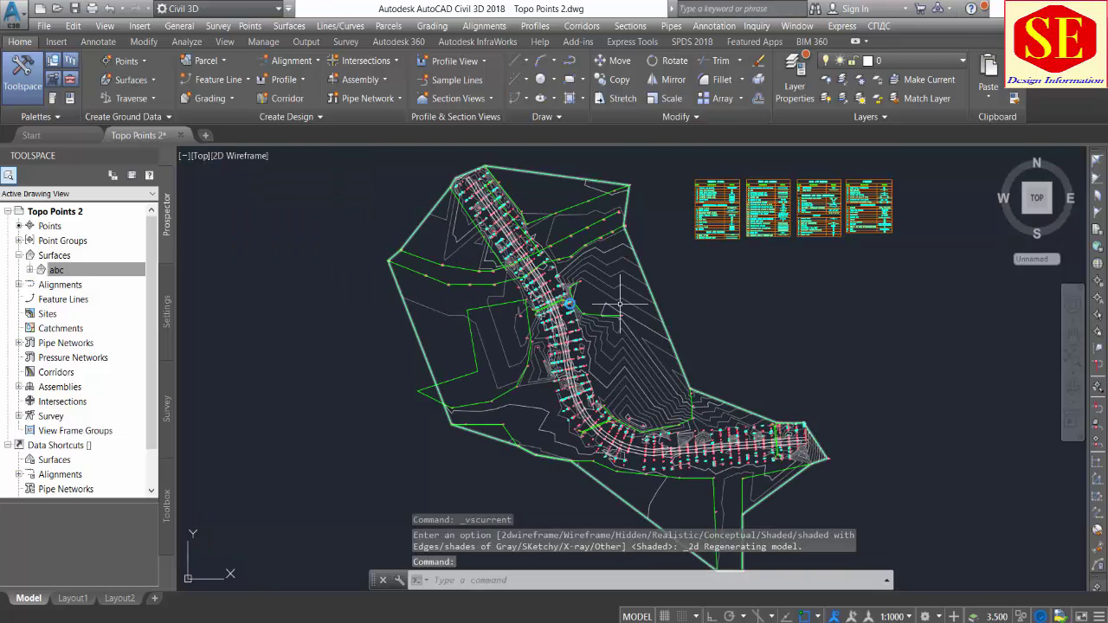
pyautogui.click(623, 315)
pyautogui.scroll(3, 624, 329)
pyautogui.scroll(2, 623, 390)
pyautogui.scroll(3, 624, 450)
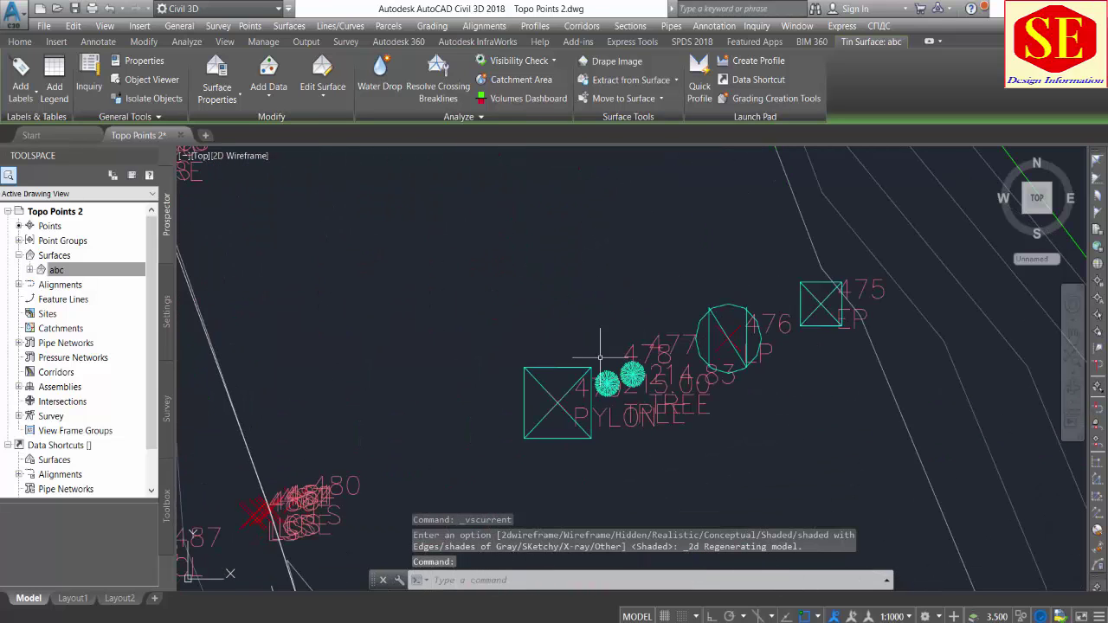
pyautogui.scroll(-4, 716, 334)
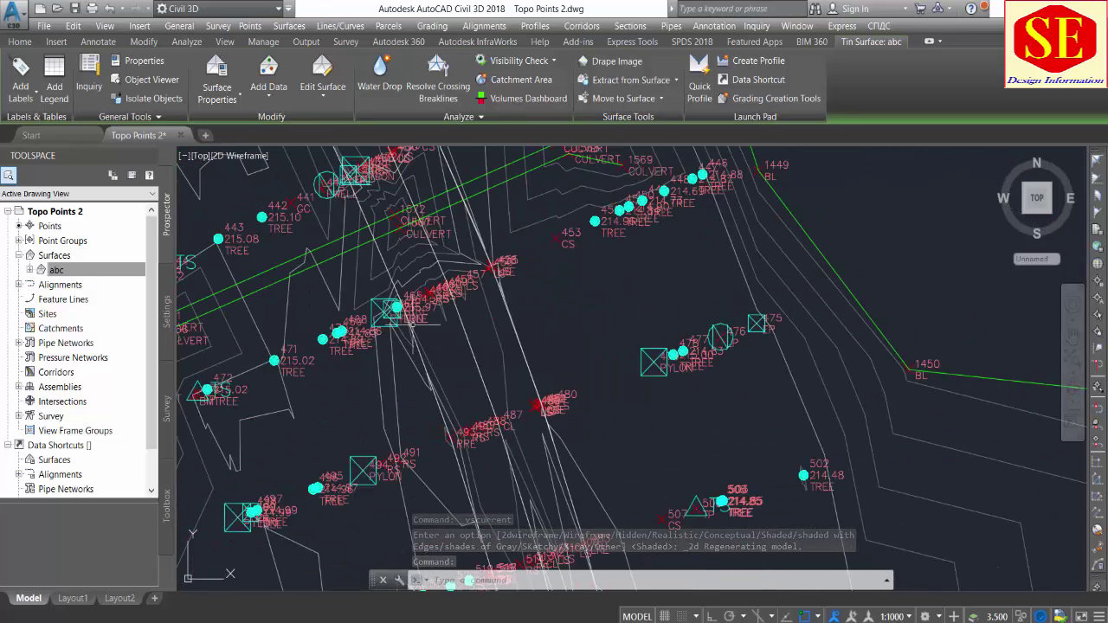
pyautogui.scroll(-2, 591, 344)
pyautogui.scroll(-2, 451, 281)
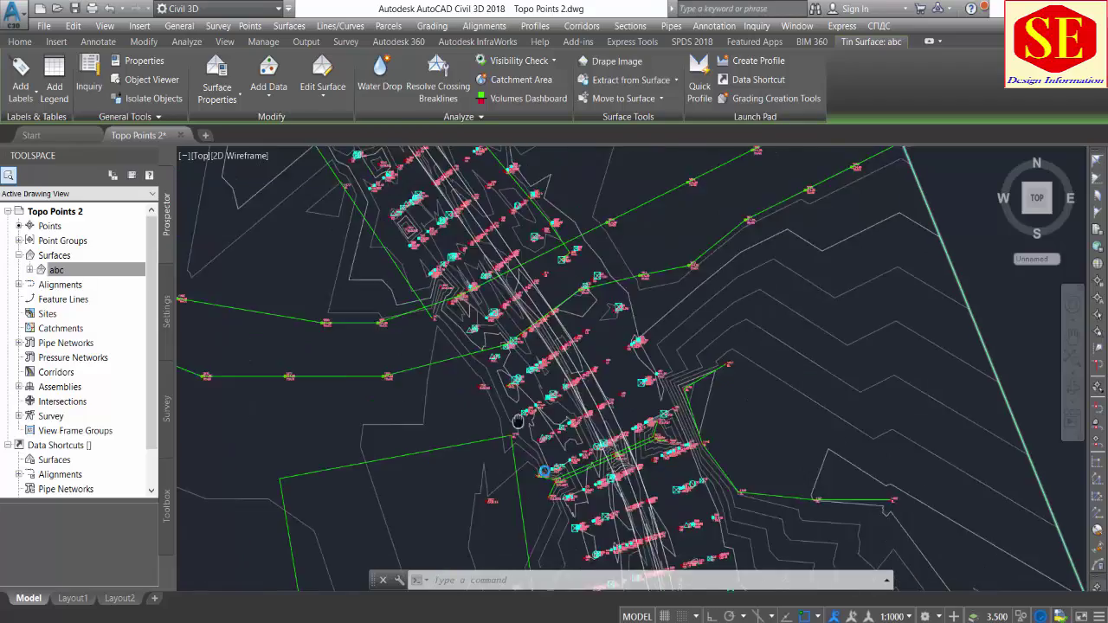
pyautogui.scroll(-2, 452, 281)
pyautogui.scroll(-1, 476, 308)
pyautogui.scroll(2, 554, 331)
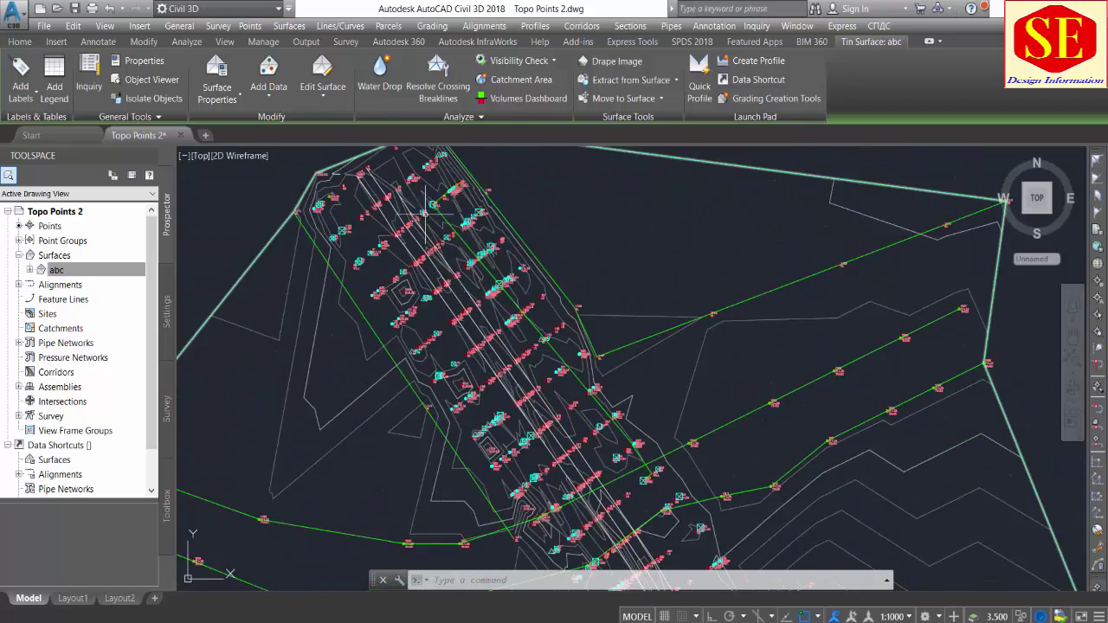
pyautogui.scroll(1, 606, 325)
pyautogui.scroll(1, 645, 318)
pyautogui.scroll(4, 645, 318)
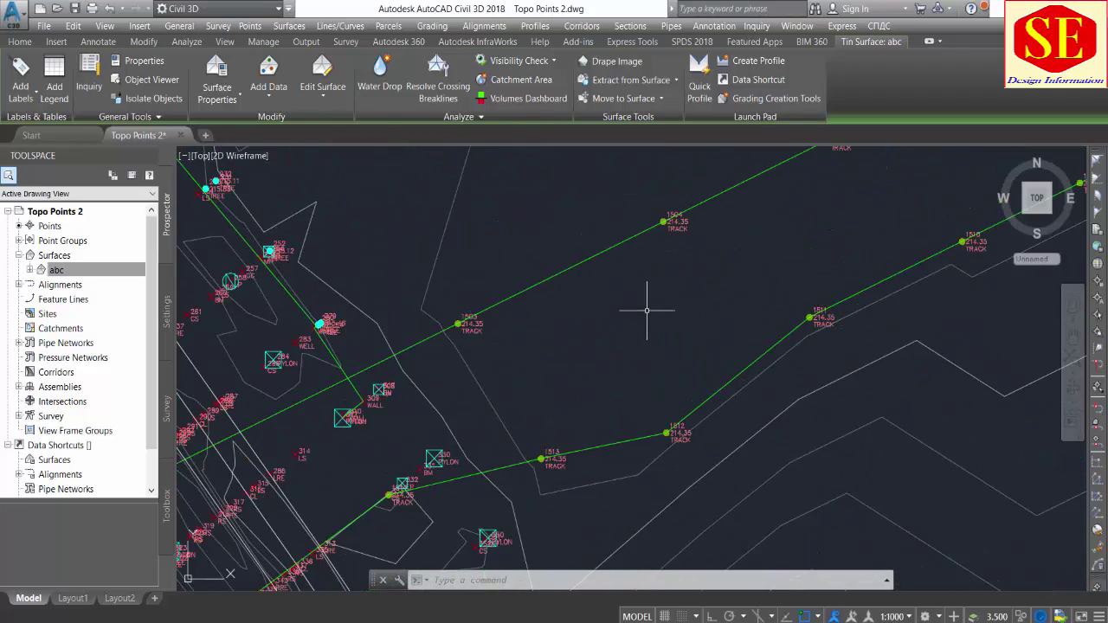
pyautogui.scroll(-3, 646, 311)
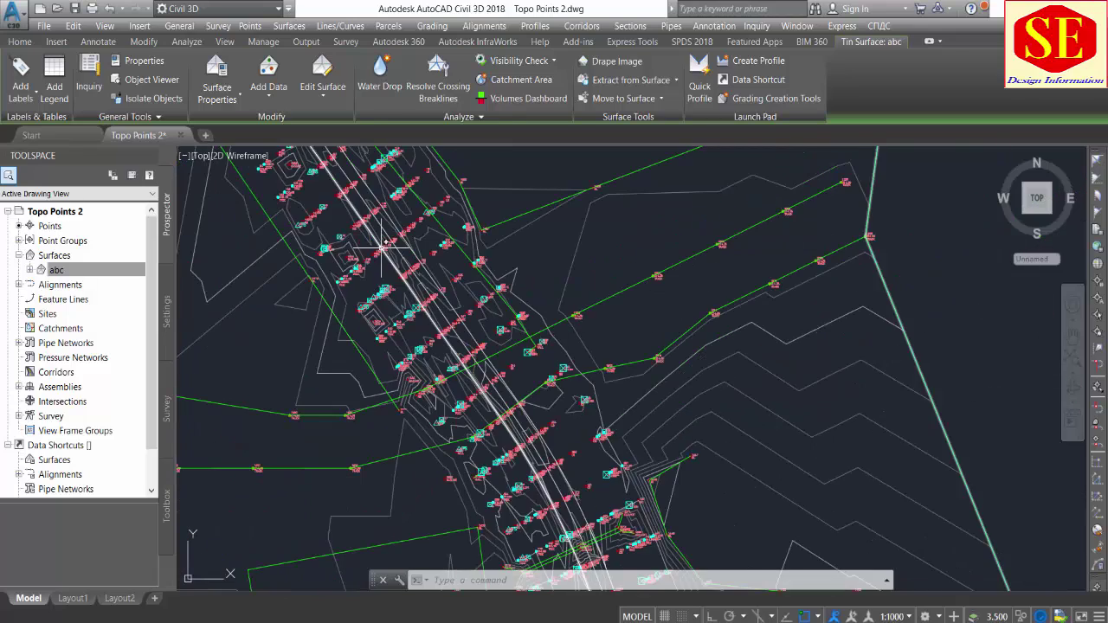
pyautogui.scroll(-4, 382, 246)
pyautogui.scroll(2, 554, 450)
pyautogui.scroll(3, 698, 500)
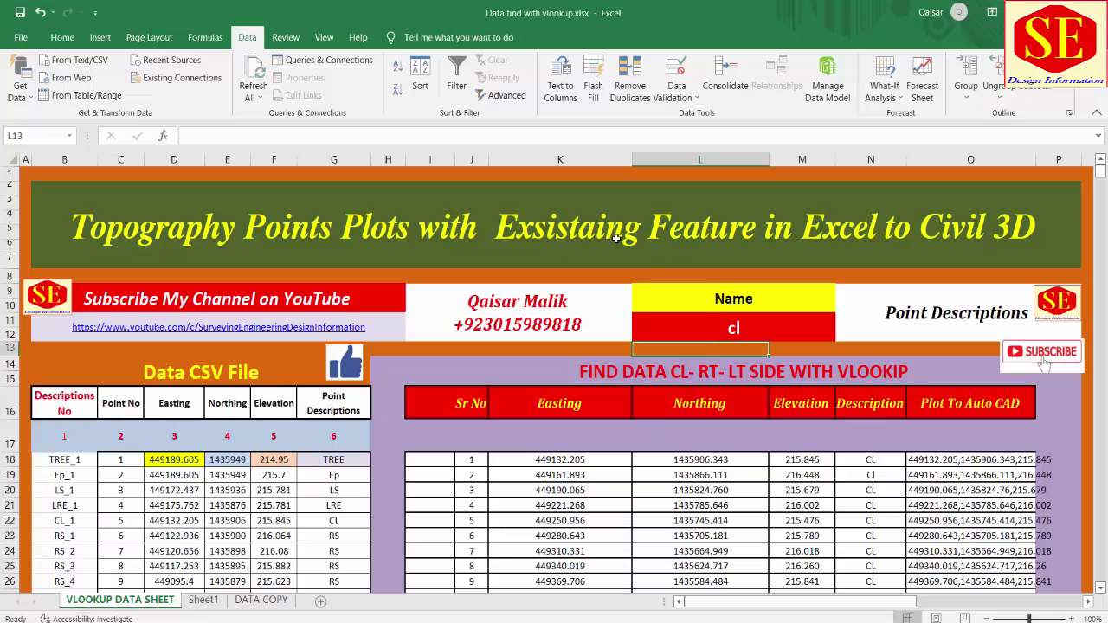
# Step: Change the lookup description from cl to ep on the VLOOKUP sheet
pyautogui.scroll(-1, 556, 380)
pyautogui.scroll(-1, 555, 380)
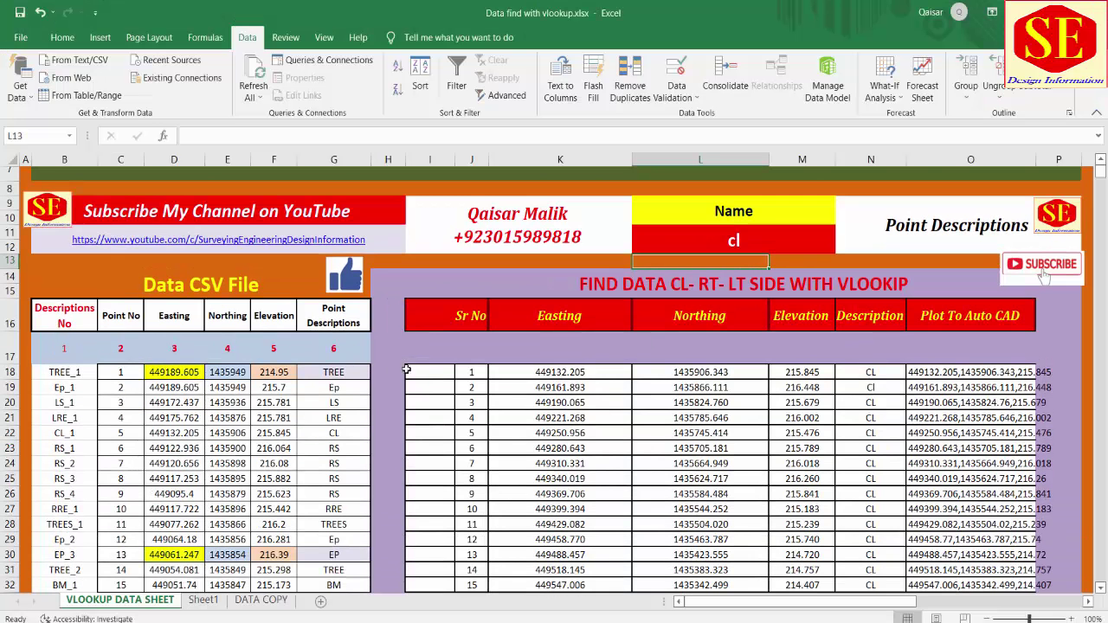
pyautogui.click(760, 242)
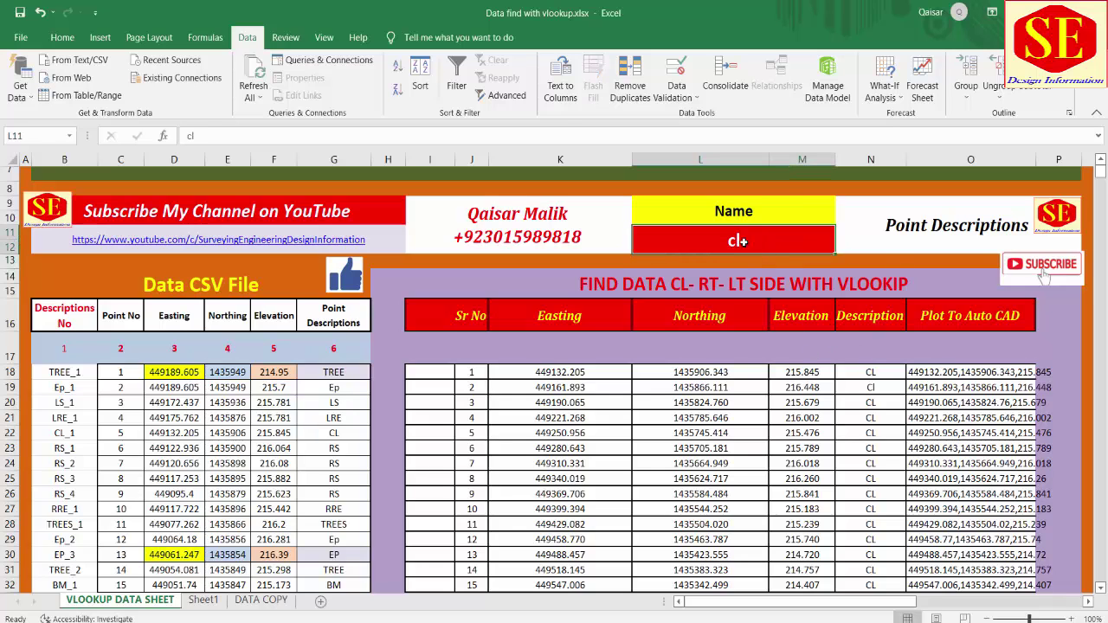
pyautogui.scroll(-5, 709, 355)
pyautogui.scroll(-6, 709, 355)
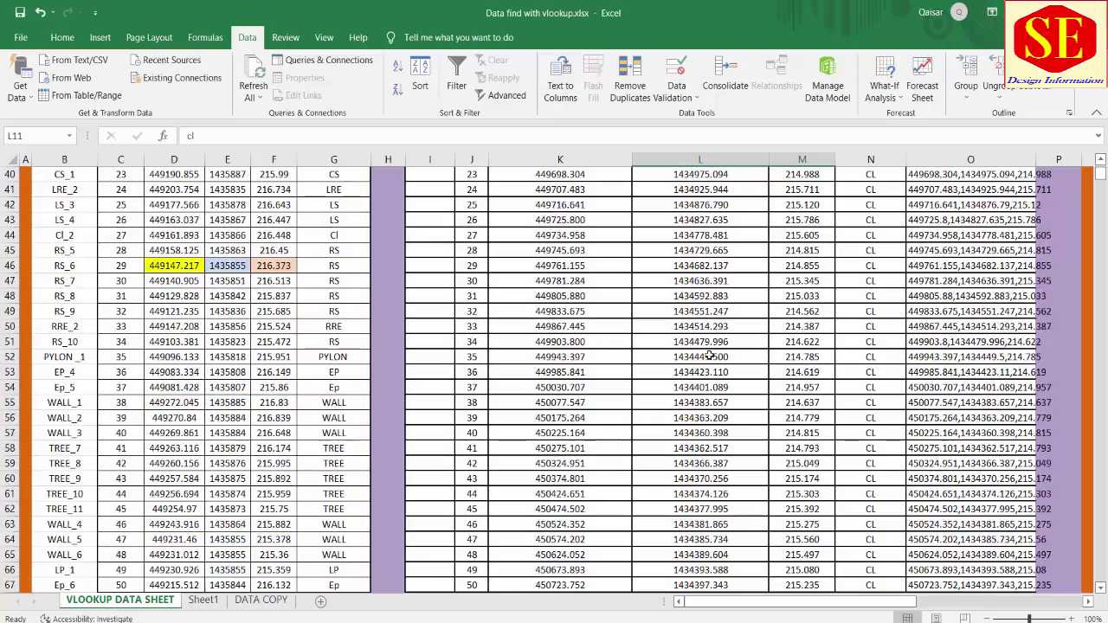
pyautogui.scroll(-5, 709, 355)
pyautogui.scroll(14, 770, 470)
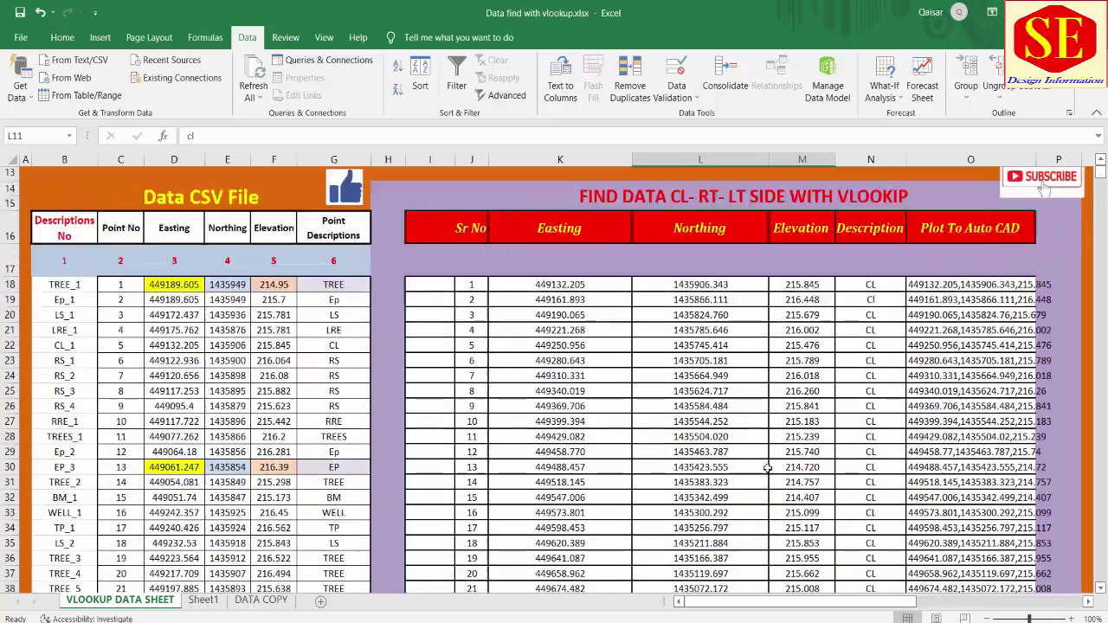
pyautogui.scroll(1, 730, 277)
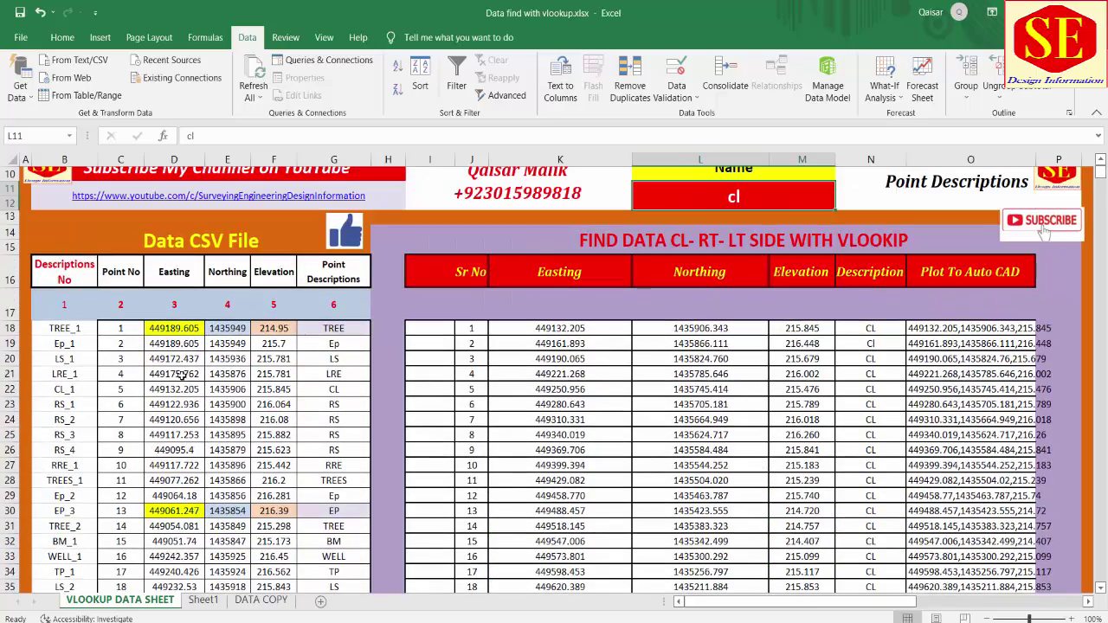
pyautogui.write('ep')
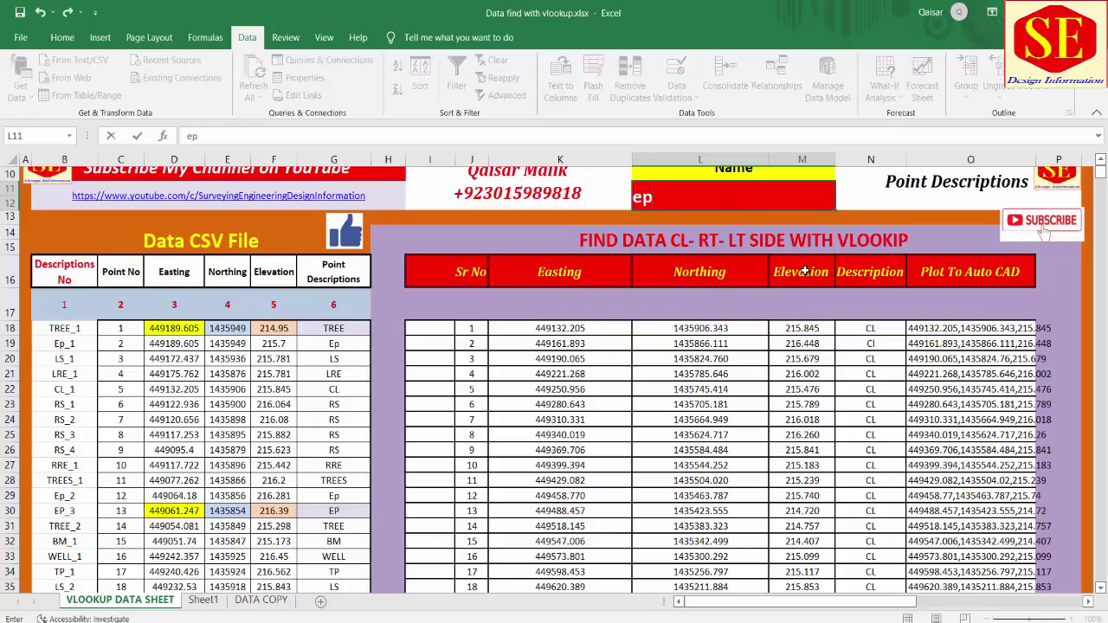
pyautogui.press('Return')
# Step: Select the point data in columns C to G and paste it into Sheet1 at A1
pyautogui.scroll(-6, 874, 346)
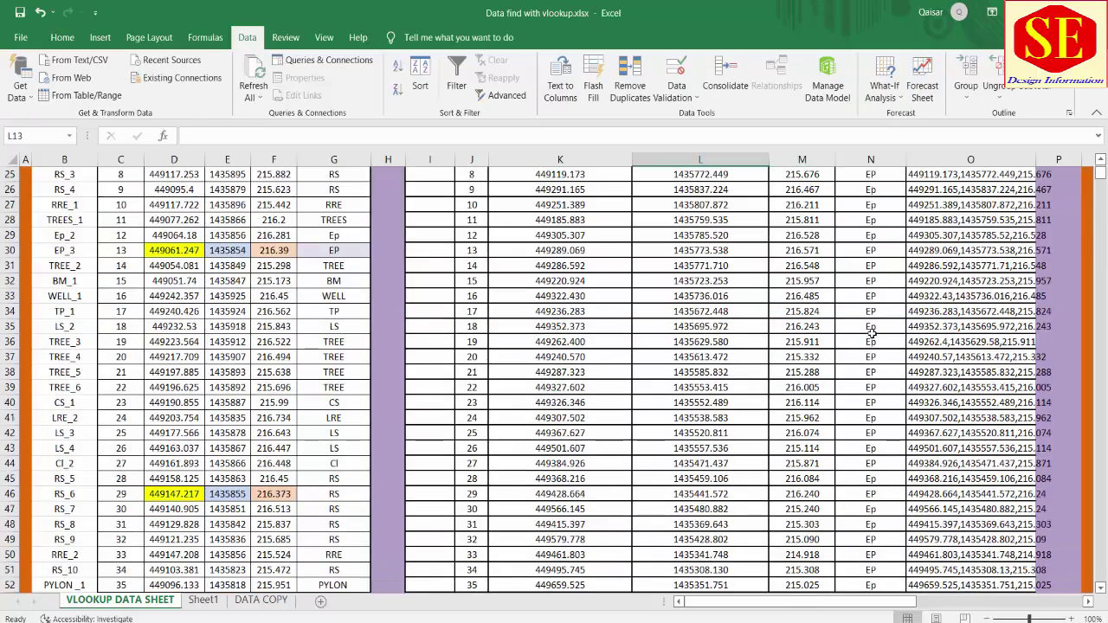
pyautogui.scroll(-6, 871, 334)
pyautogui.scroll(-4, 844, 337)
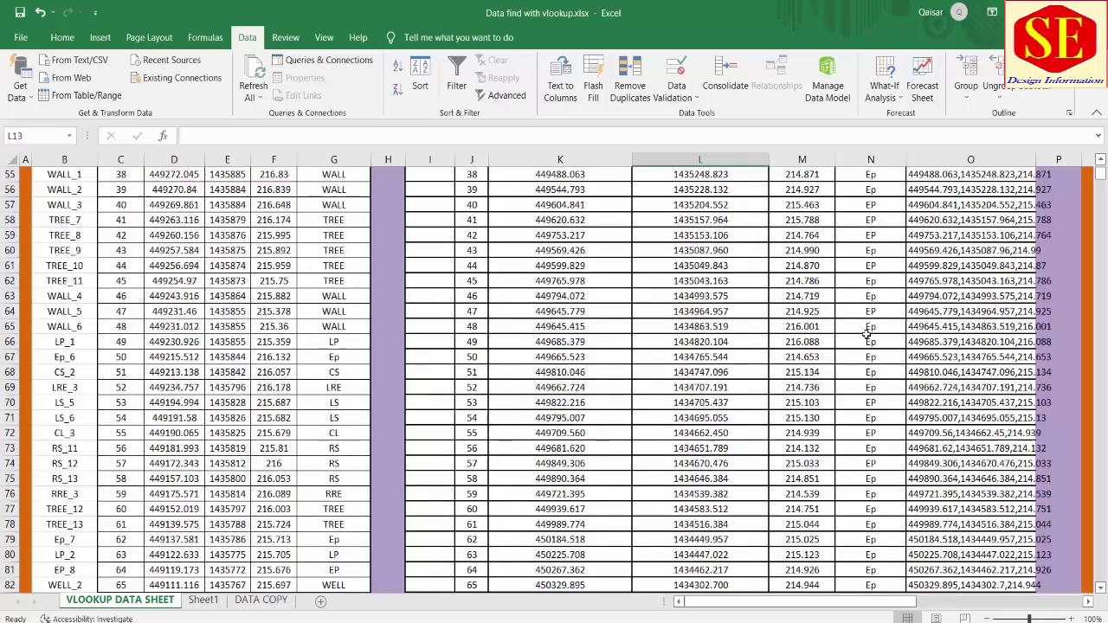
pyautogui.scroll(-7, 844, 338)
pyautogui.scroll(-5, 844, 337)
pyautogui.scroll(3, 506, 363)
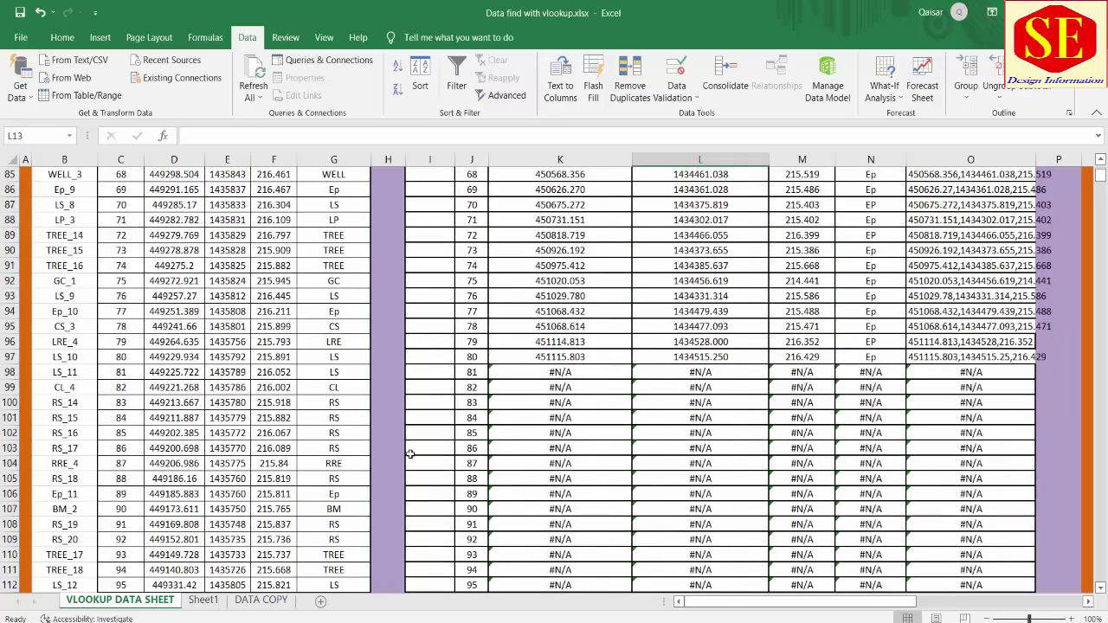
pyautogui.scroll(7, 410, 453)
pyautogui.scroll(7, 410, 453)
pyautogui.scroll(7, 372, 424)
pyautogui.scroll(8, 381, 421)
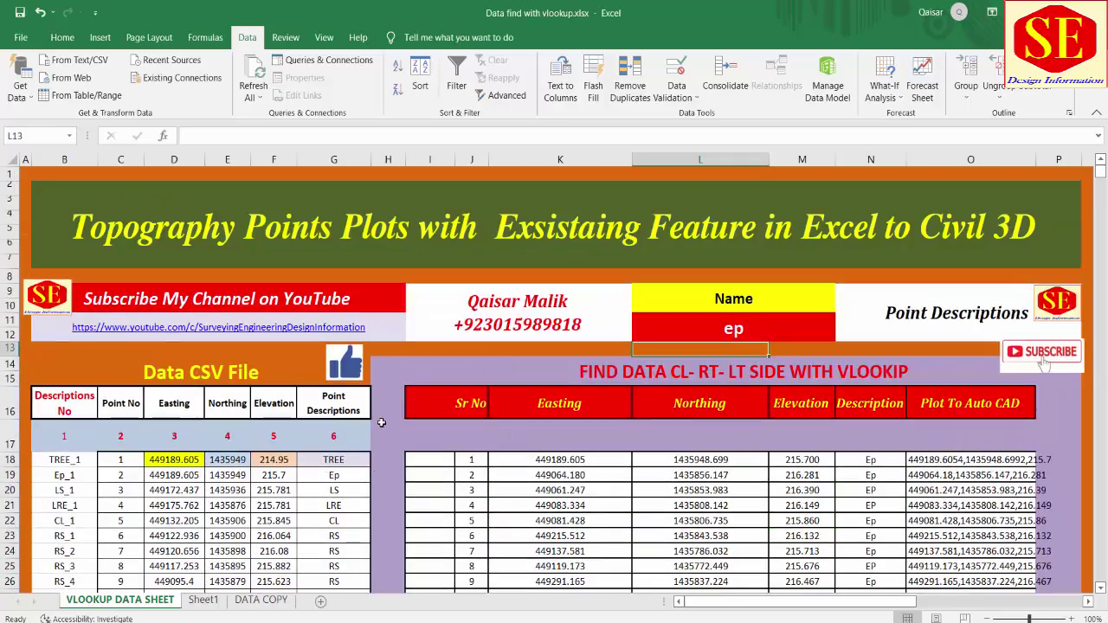
pyautogui.click(736, 328)
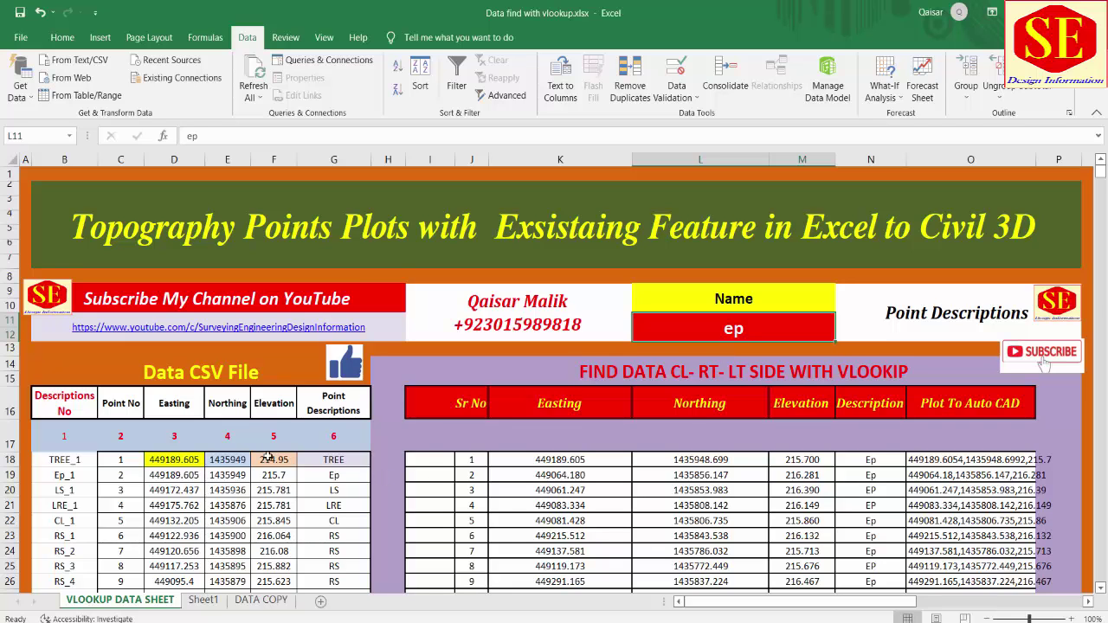
pyautogui.scroll(-4, 268, 456)
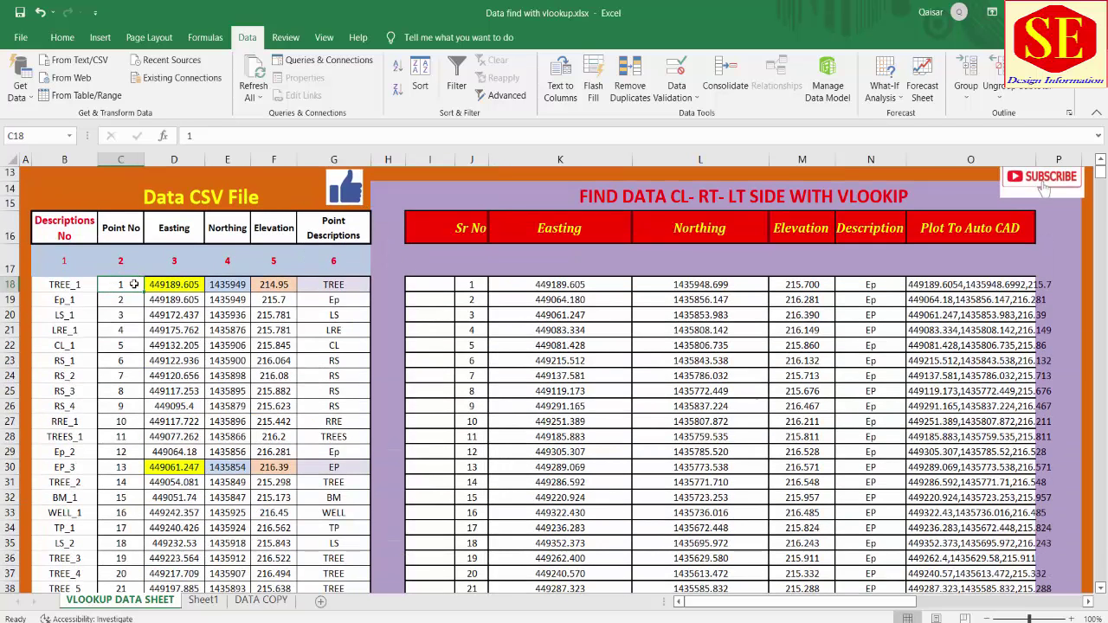
pyautogui.moveTo(112, 286)
pyautogui.mouseDown()
pyautogui.moveTo(317, 613)
pyautogui.moveTo(208, 618)
pyautogui.mouseUp()
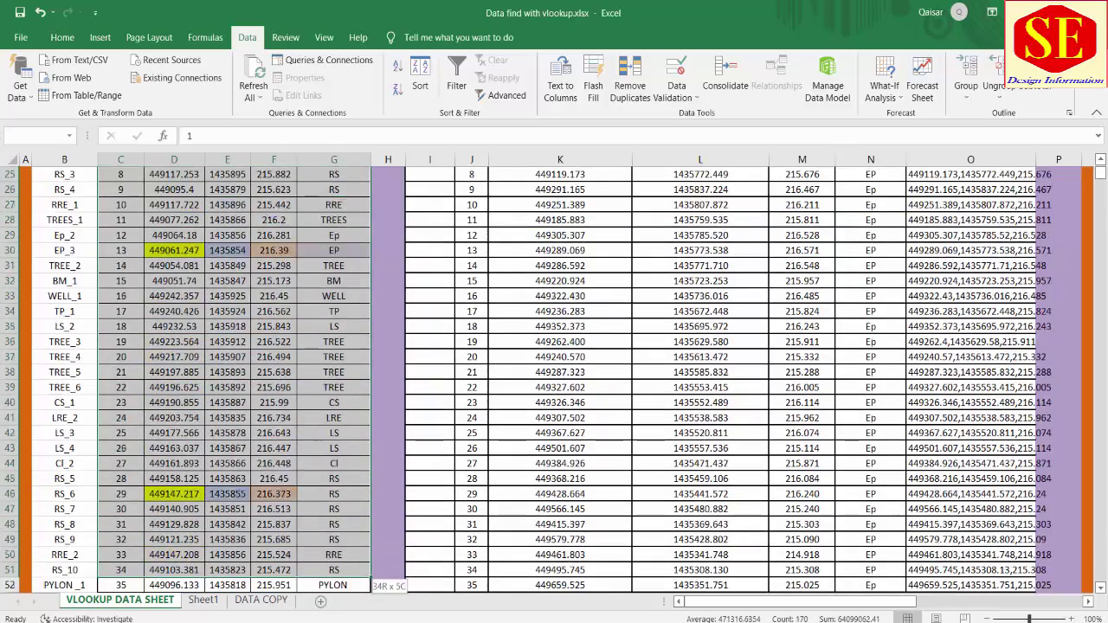
pyautogui.click(204, 600)
pyautogui.hotkey('ctrl', 'v')
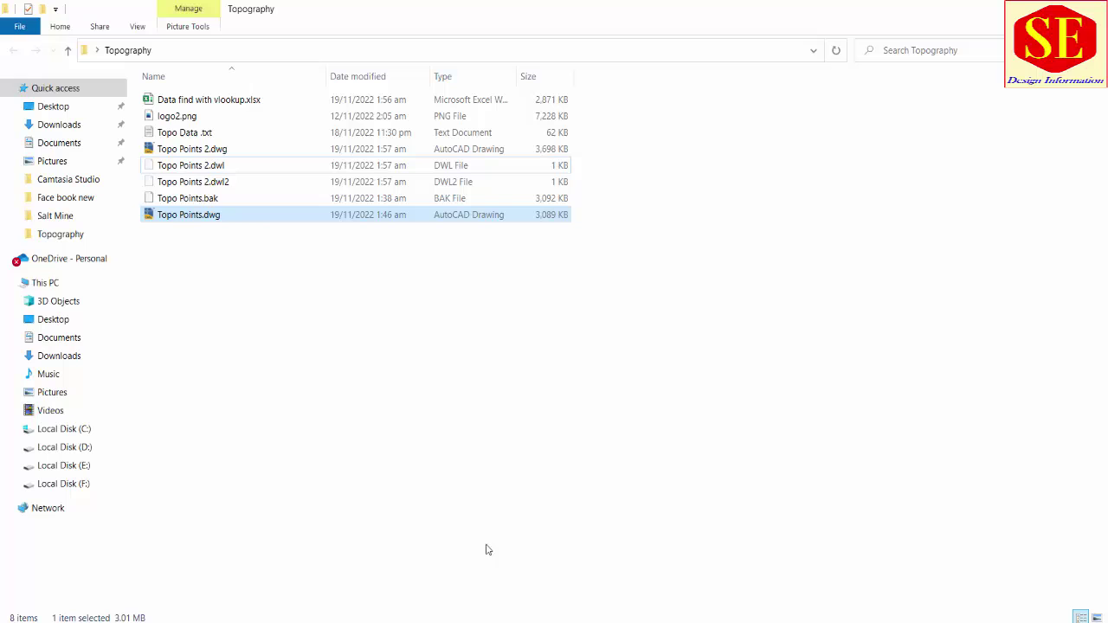
# Step: Compare the pasted data with Topo Data.txt in Notepad, then close it and return to Excel
pyautogui.click(487, 550)
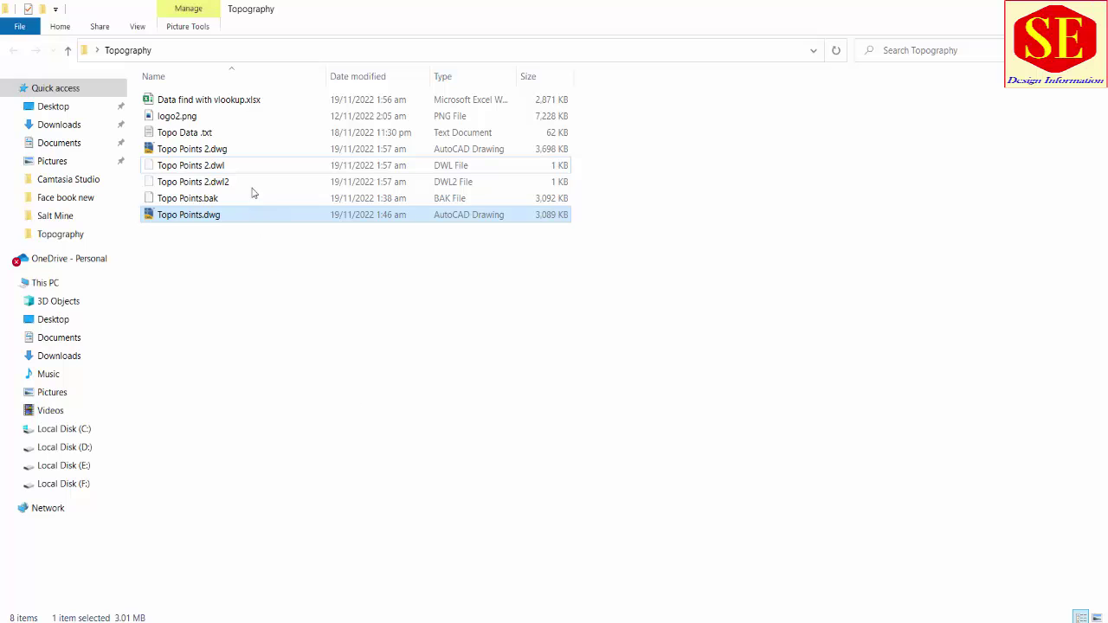
pyautogui.doubleClick(180, 134)
pyautogui.scroll(-7, 364, 331)
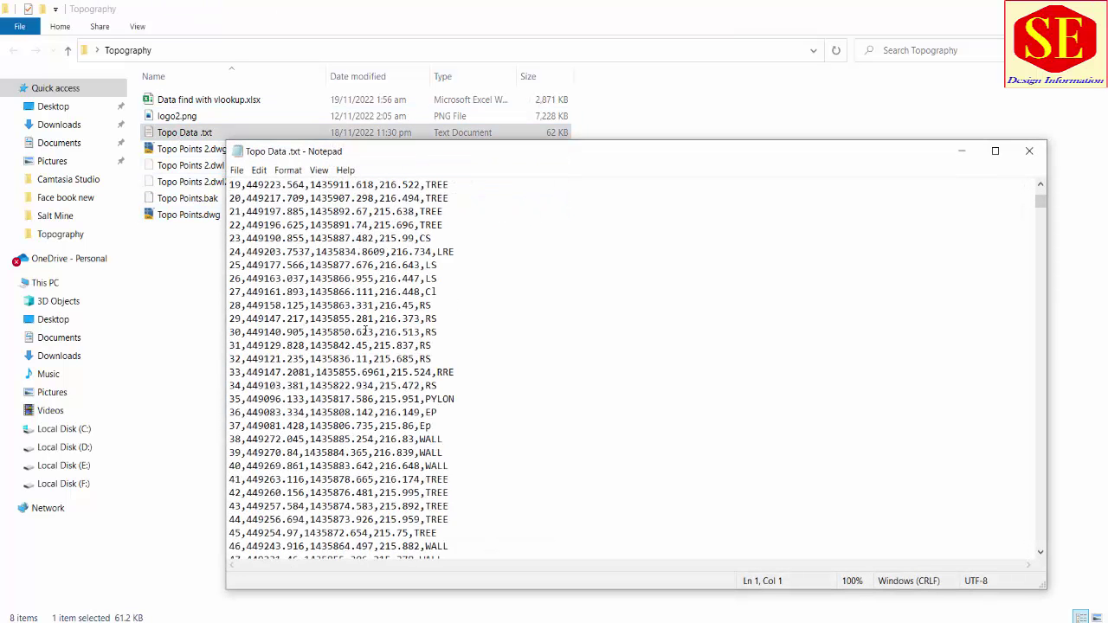
pyautogui.scroll(-6, 365, 332)
pyautogui.scroll(-7, 364, 332)
pyautogui.click(1029, 151)
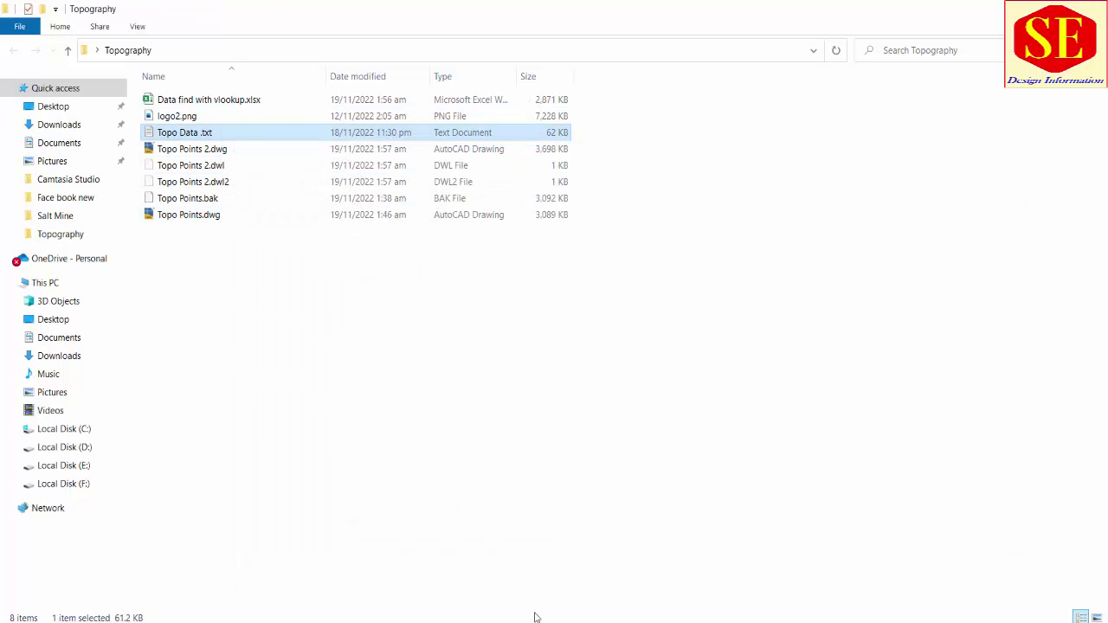
pyautogui.hotkey('alt', 'Tab')
# Step: On VLOOKUP DATA SHEET, look up the rd and then rs points in the Name cell
pyautogui.click(344, 305)
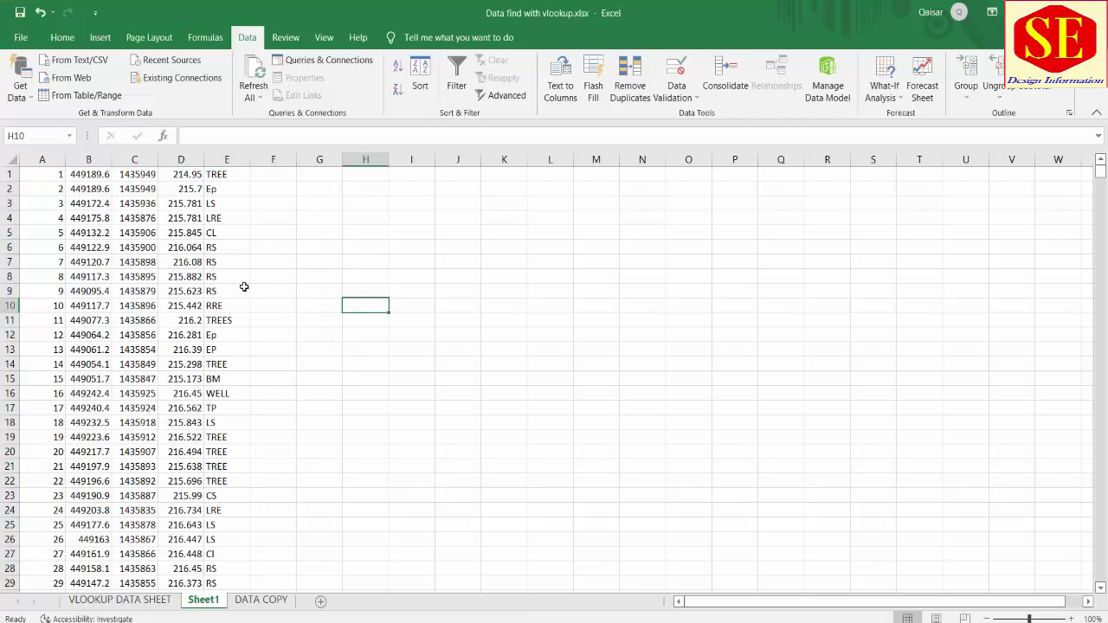
pyautogui.click(127, 601)
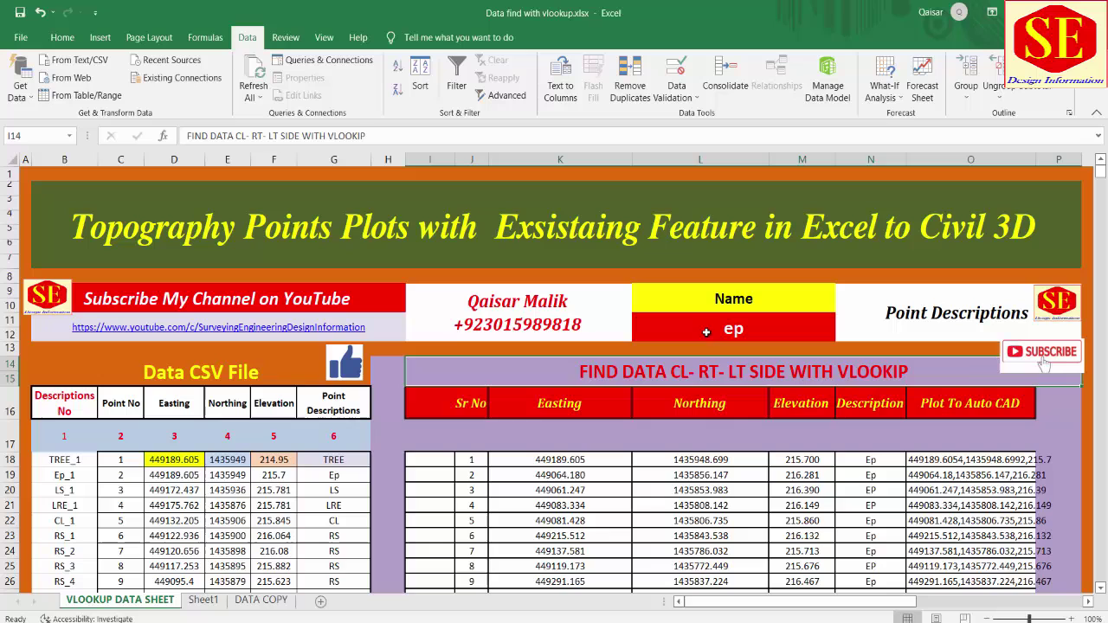
pyautogui.click(707, 326)
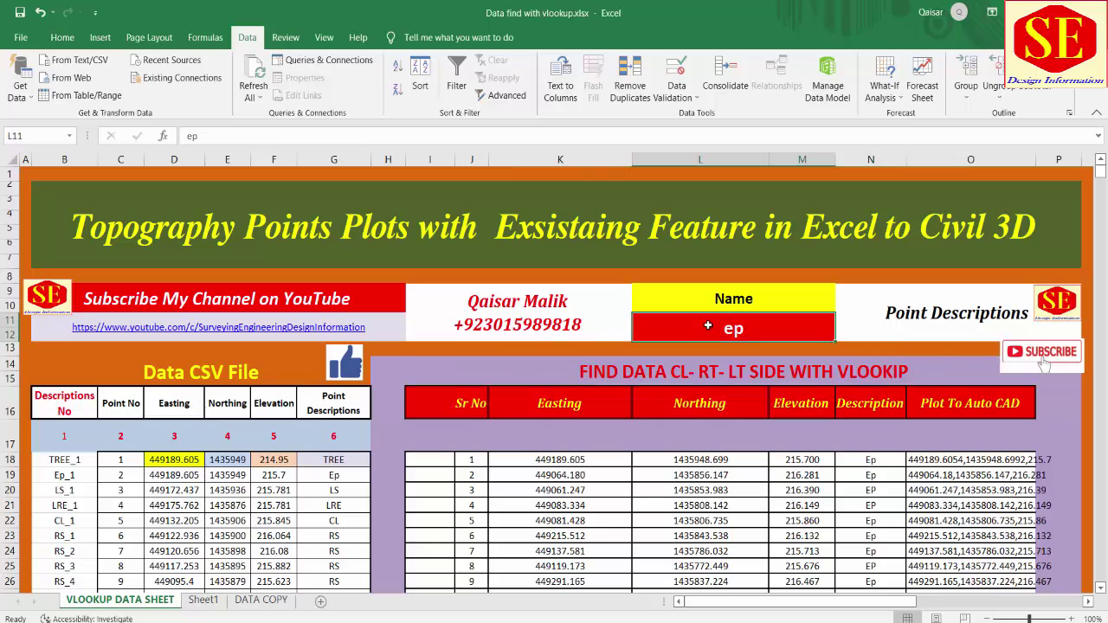
pyautogui.scroll(-3, 334, 329)
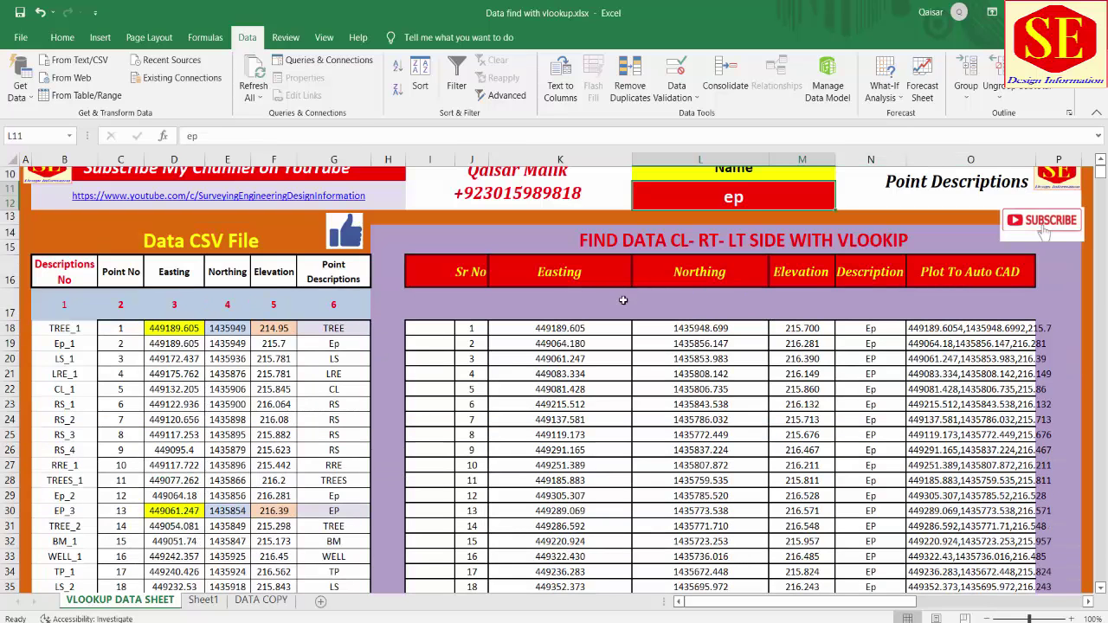
pyautogui.write('rd')
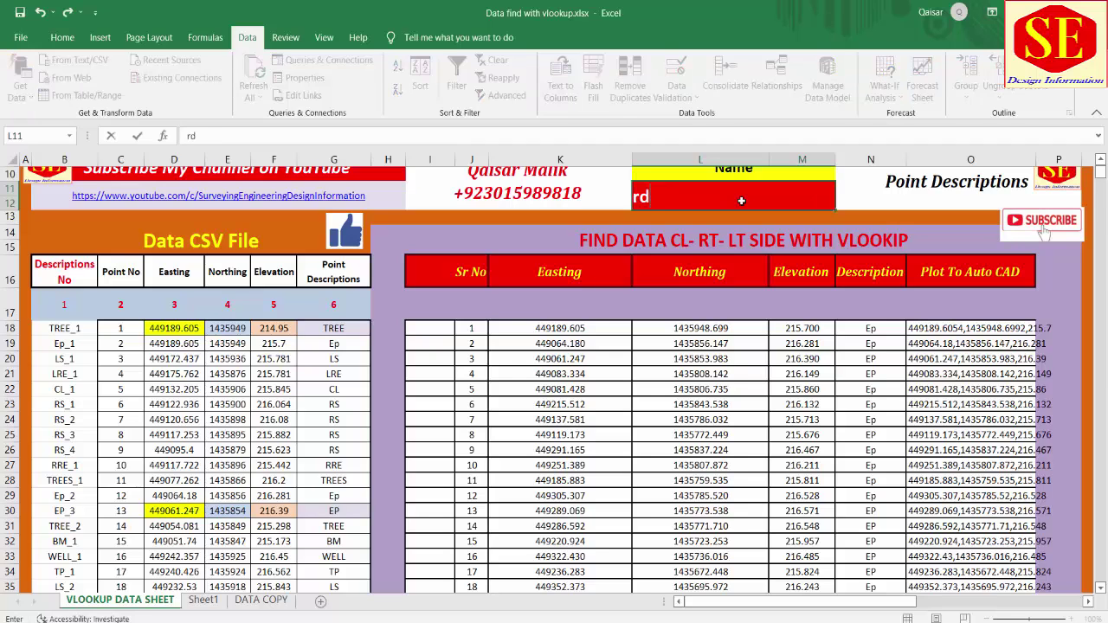
pyautogui.press('Return')
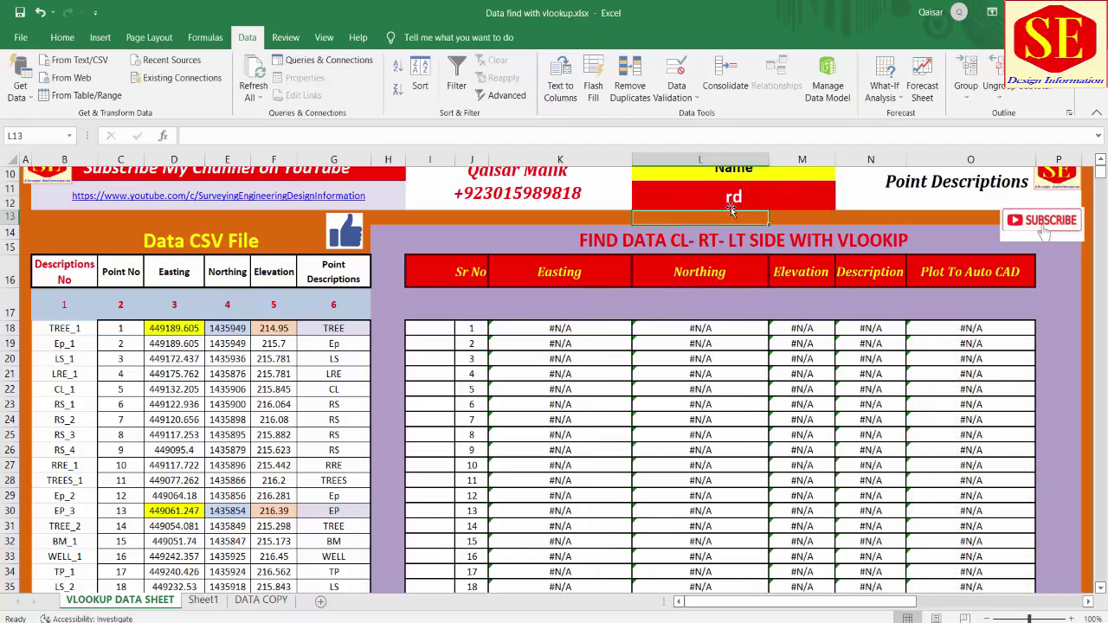
pyautogui.click(738, 197)
pyautogui.write('rs')
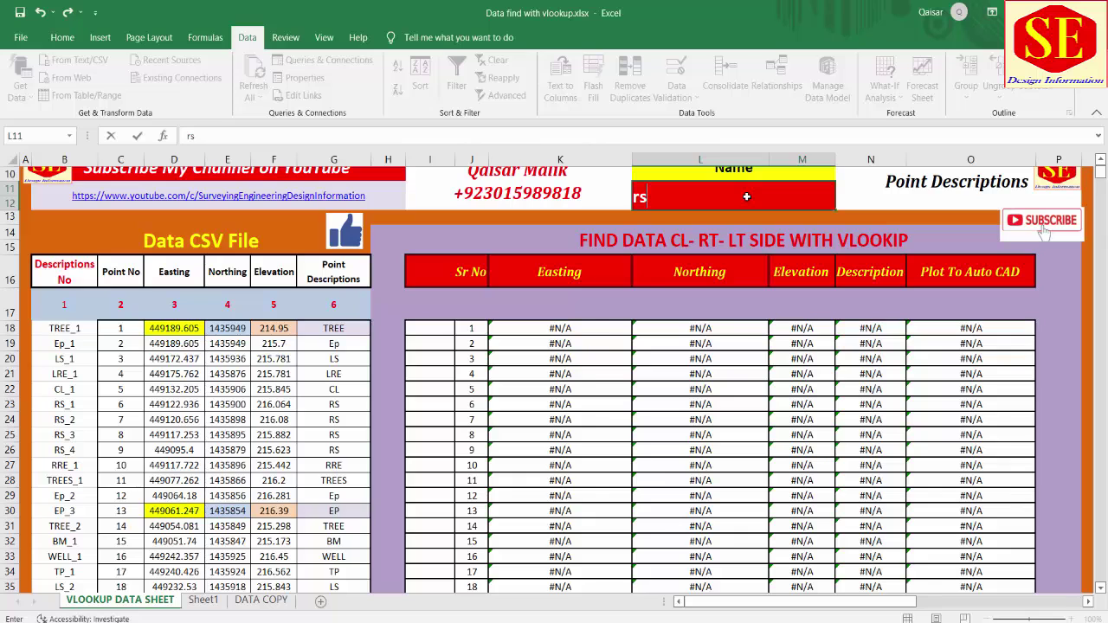
pyautogui.press('Return')
# Step: Try the descriptions ls, lp, trees and tree in the Name cell
pyautogui.click(781, 197)
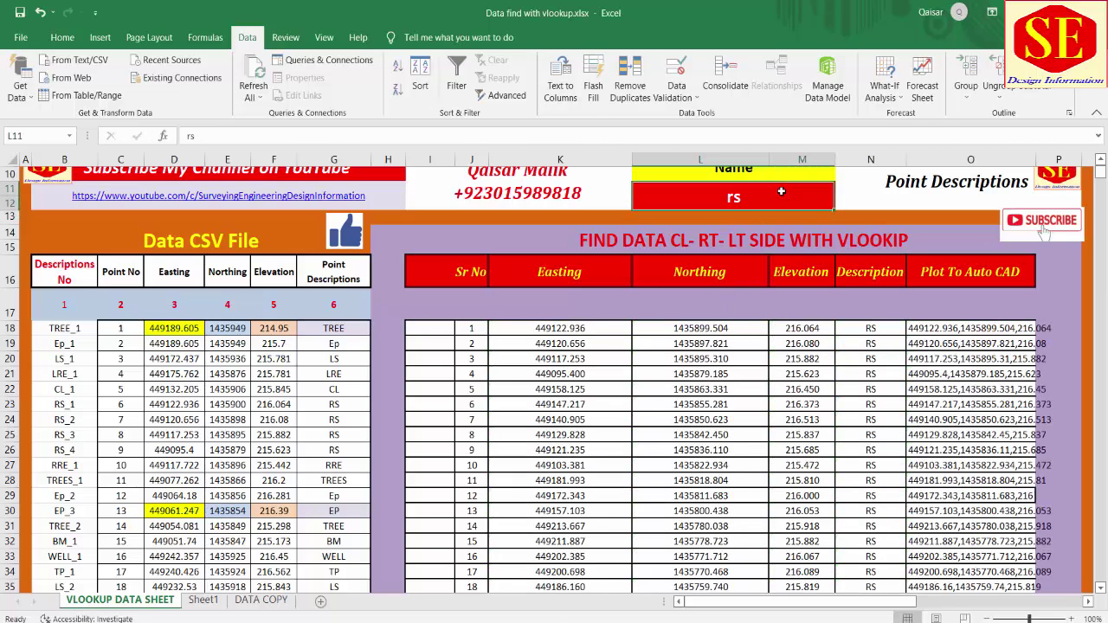
pyautogui.write('ls')
pyautogui.press('Return')
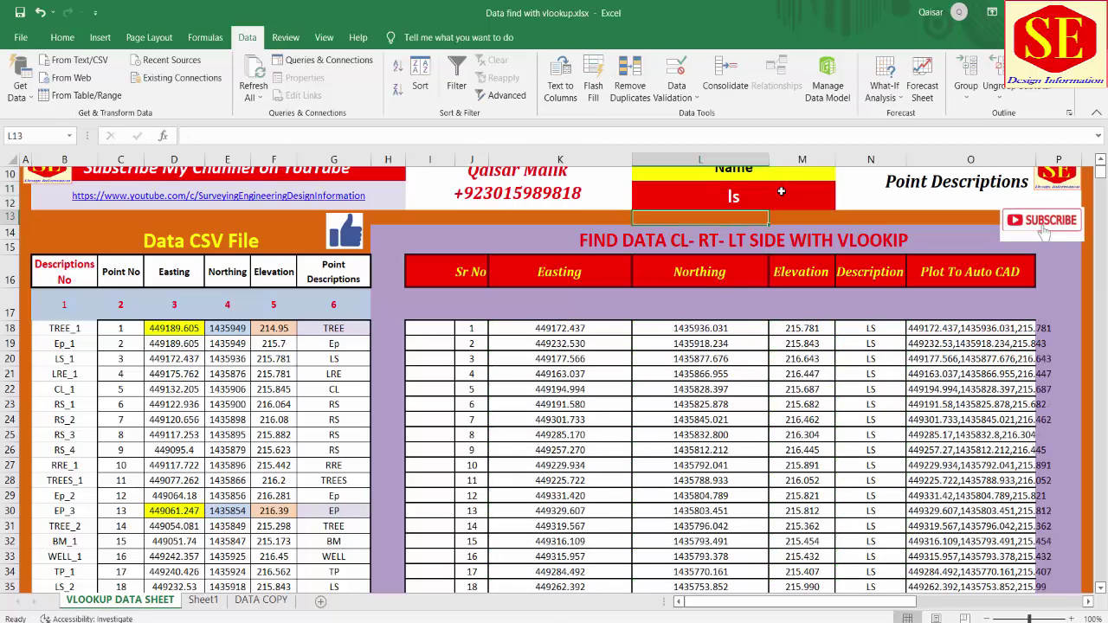
pyautogui.click(781, 196)
pyautogui.write('lp')
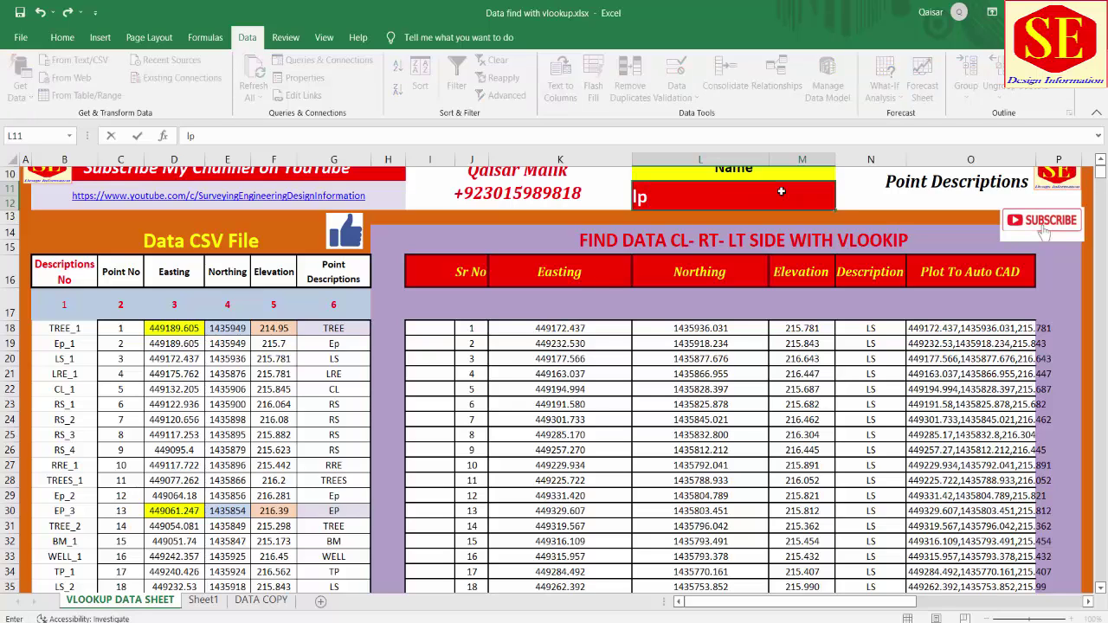
pyautogui.press('Return')
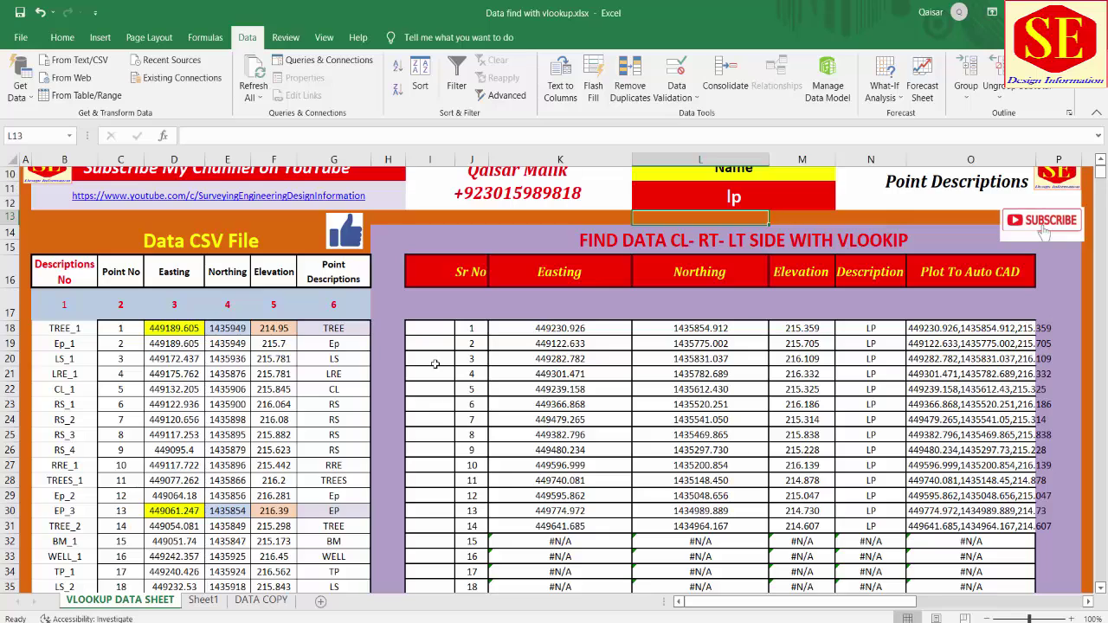
pyautogui.click(740, 199)
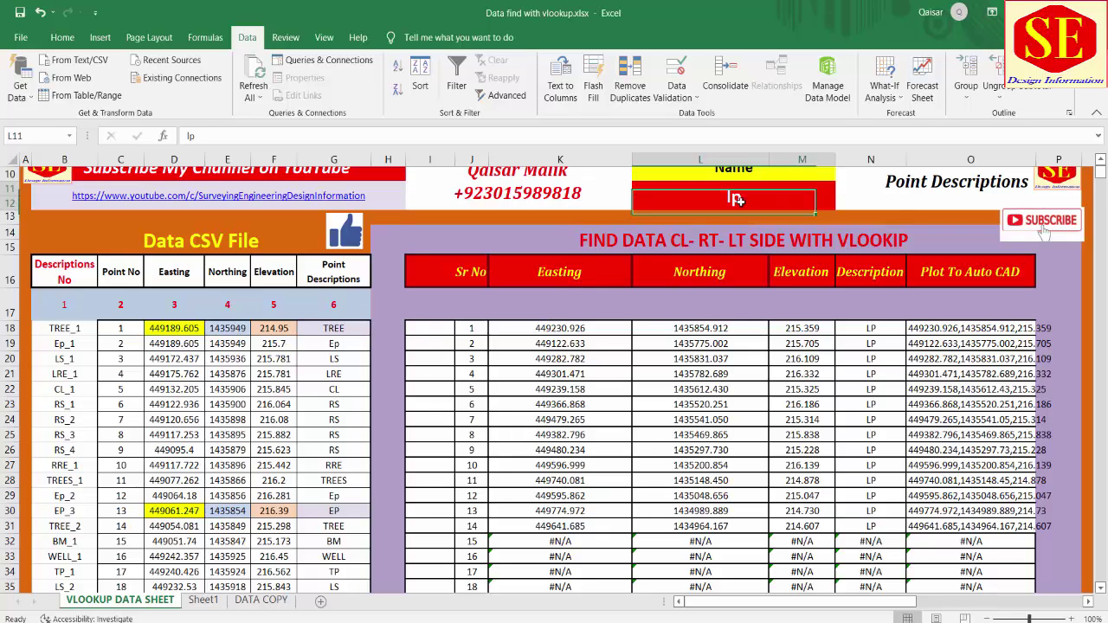
pyautogui.write('tree')
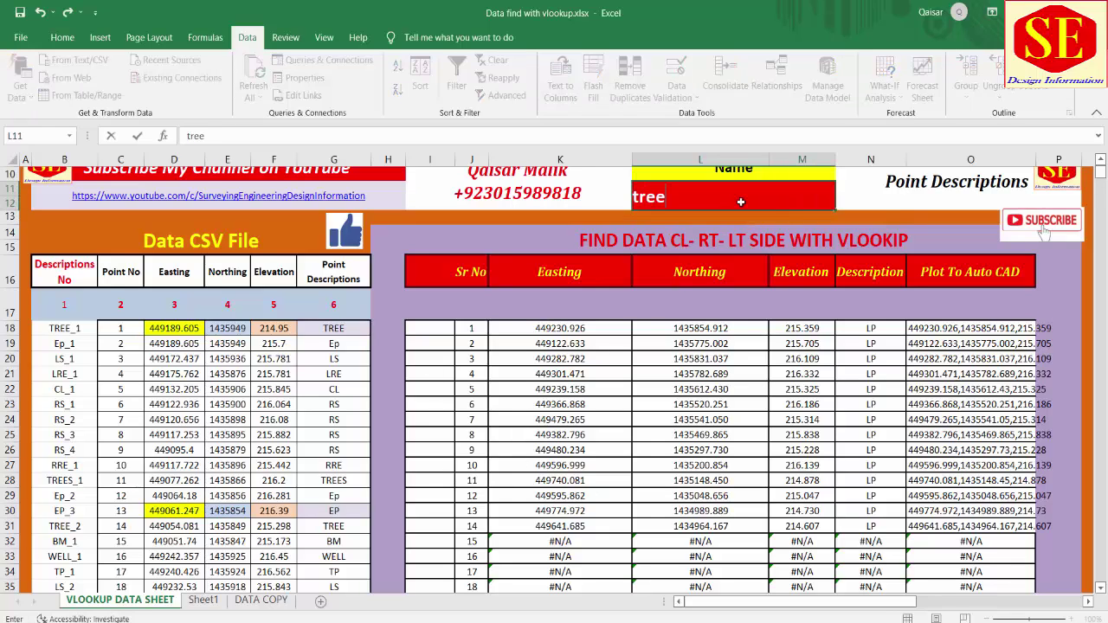
pyautogui.write('s')
pyautogui.press('Return')
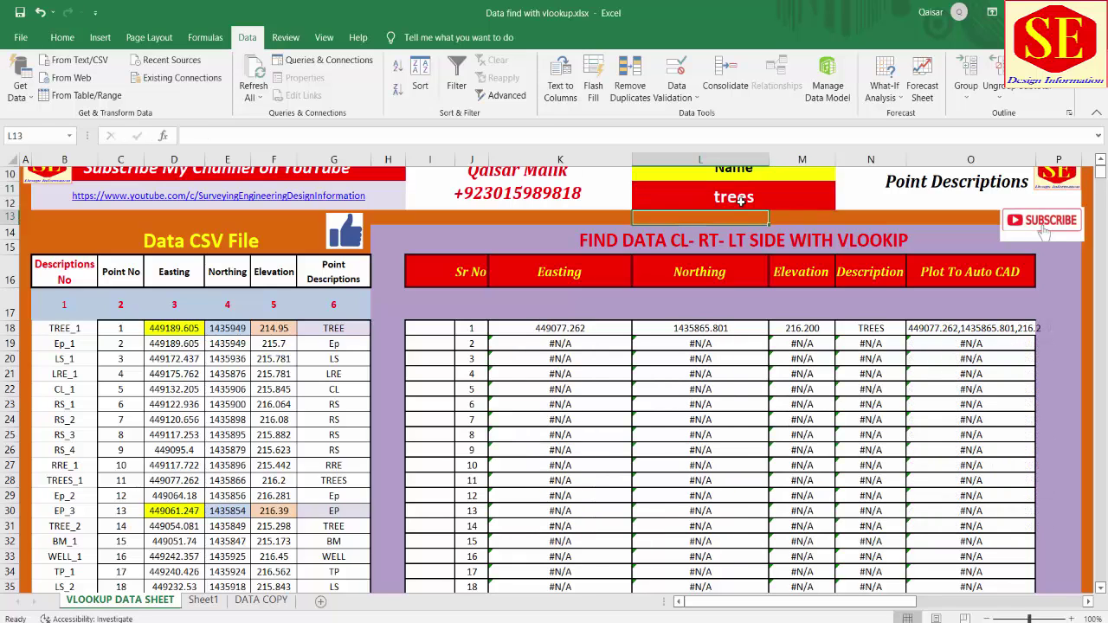
pyautogui.doubleClick(753, 195)
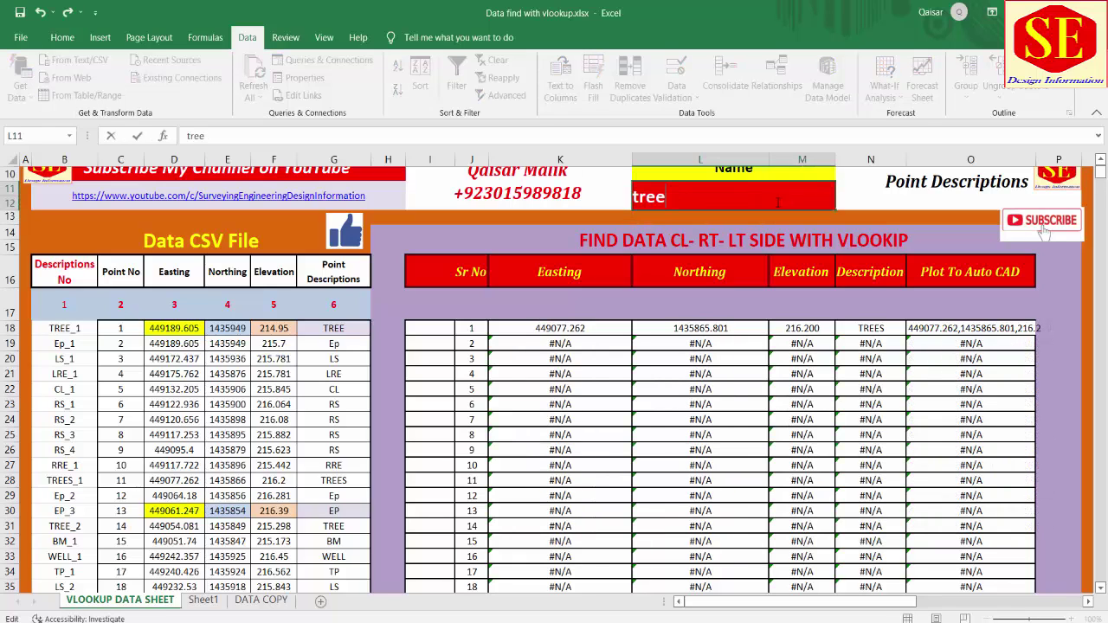
pyautogui.press('Return')
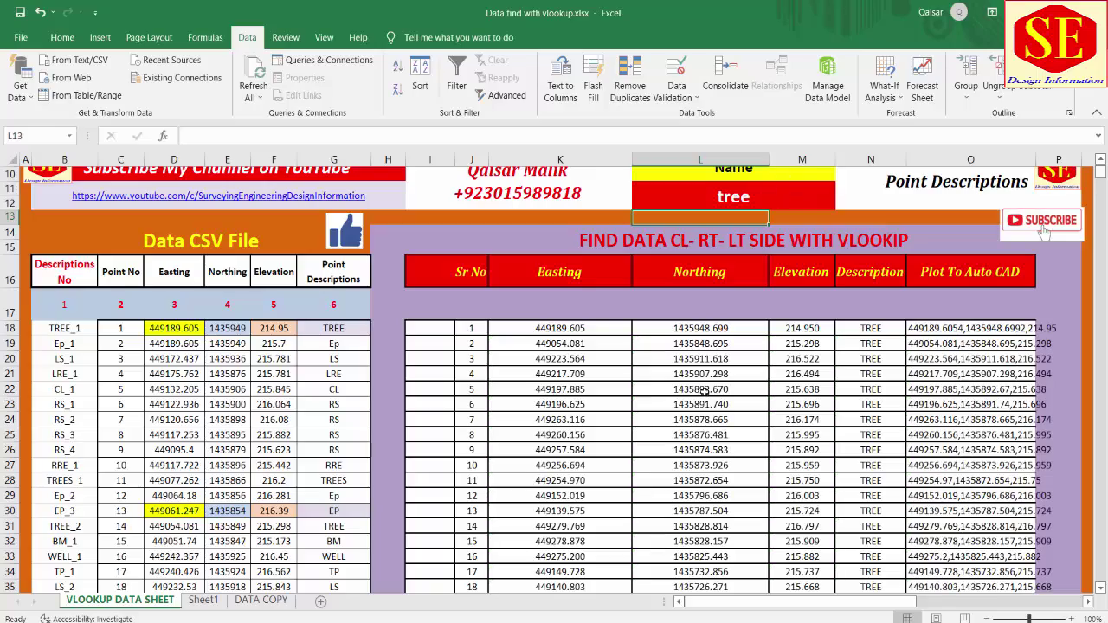
# Step: Copy the PYLON description from G52 and paste it into the Name cell L11
pyautogui.scroll(-3, 623, 391)
pyautogui.scroll(-2, 623, 390)
pyautogui.click(368, 403)
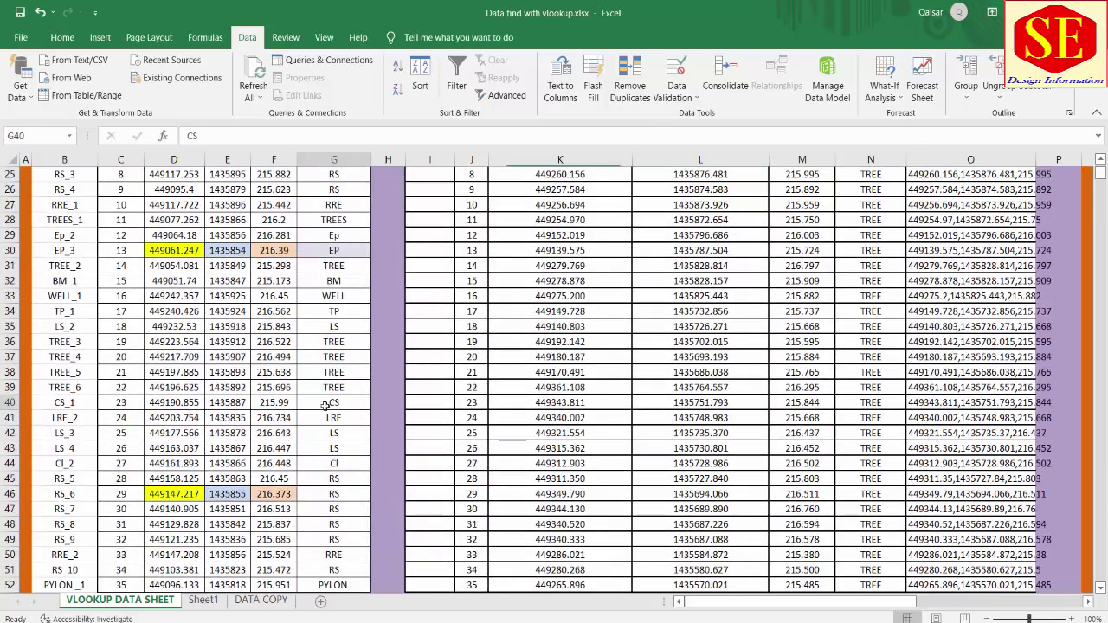
pyautogui.scroll(-3, 361, 416)
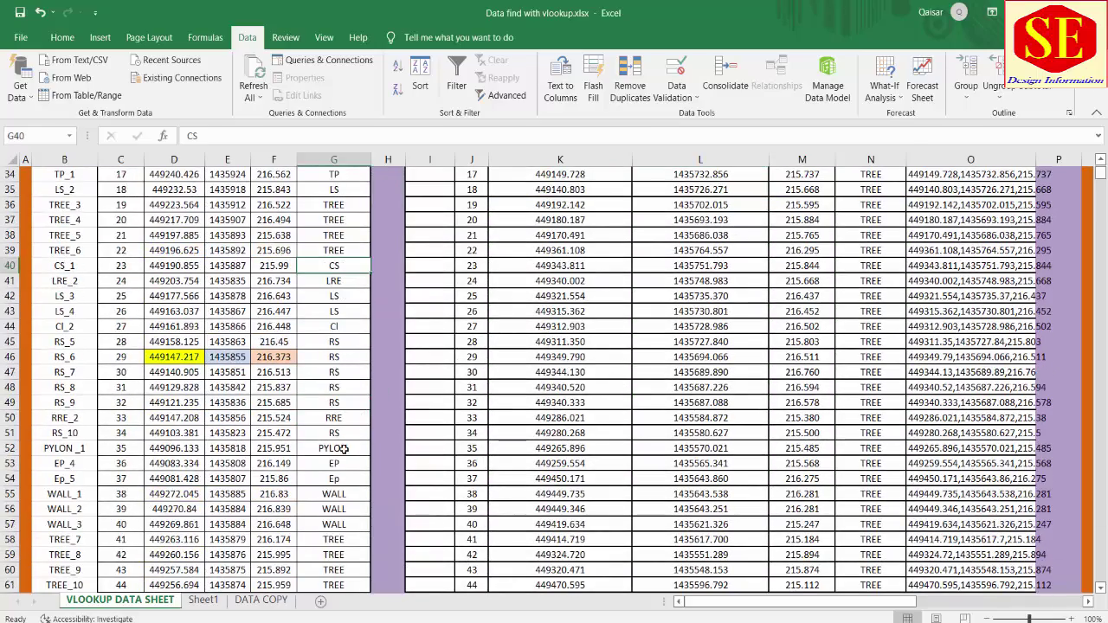
pyautogui.click(344, 448)
pyautogui.rightClick(343, 446)
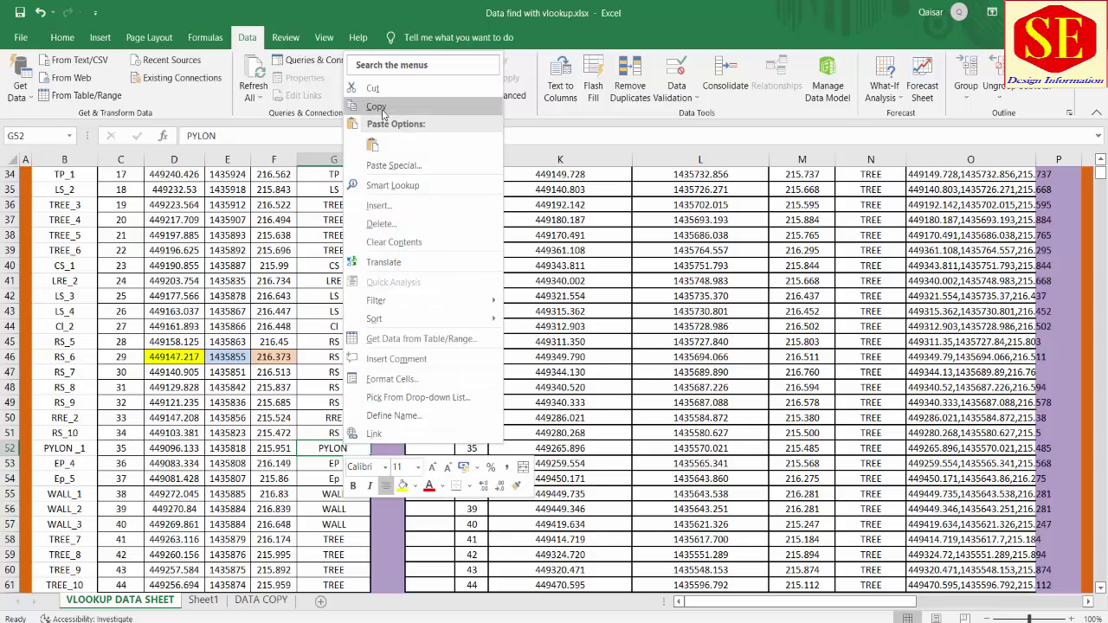
pyautogui.click(376, 107)
pyautogui.scroll(8, 733, 331)
pyautogui.scroll(3, 733, 332)
pyautogui.click(733, 329)
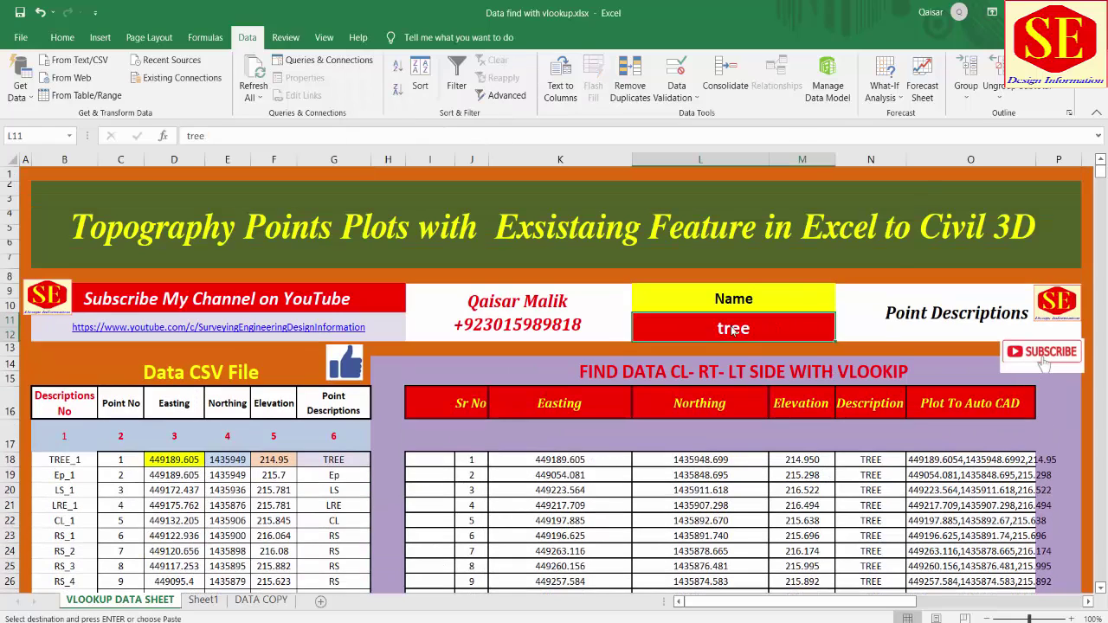
pyautogui.rightClick(733, 331)
pyautogui.click(759, 325)
# Step: Check the coordinate concatenation formula in O18 without changing it
pyautogui.scroll(-2, 768, 353)
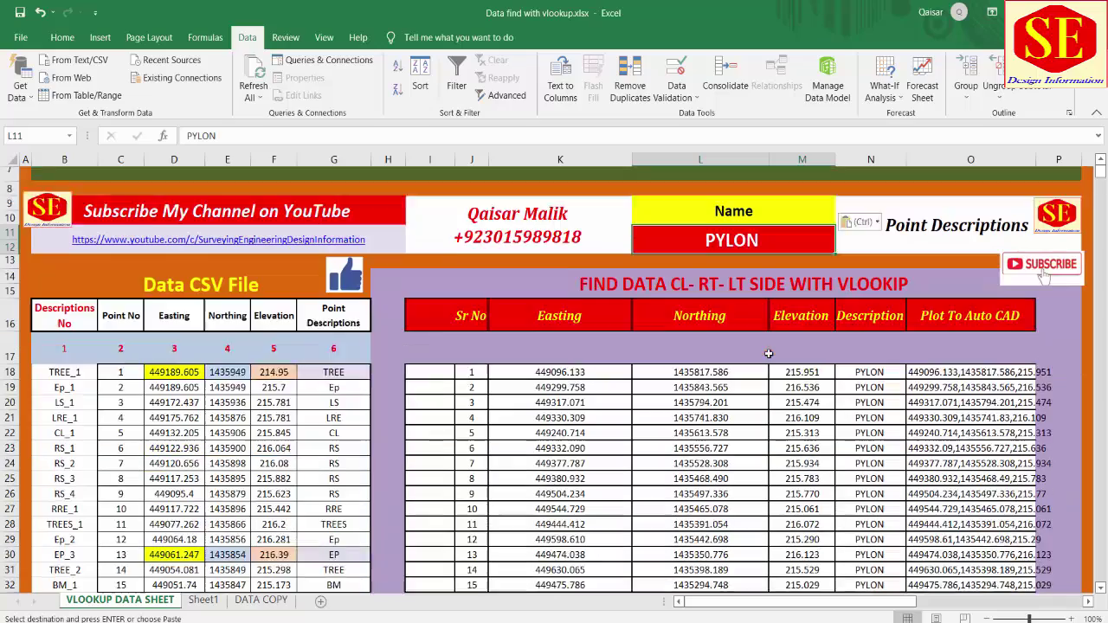
pyautogui.scroll(-4, 768, 353)
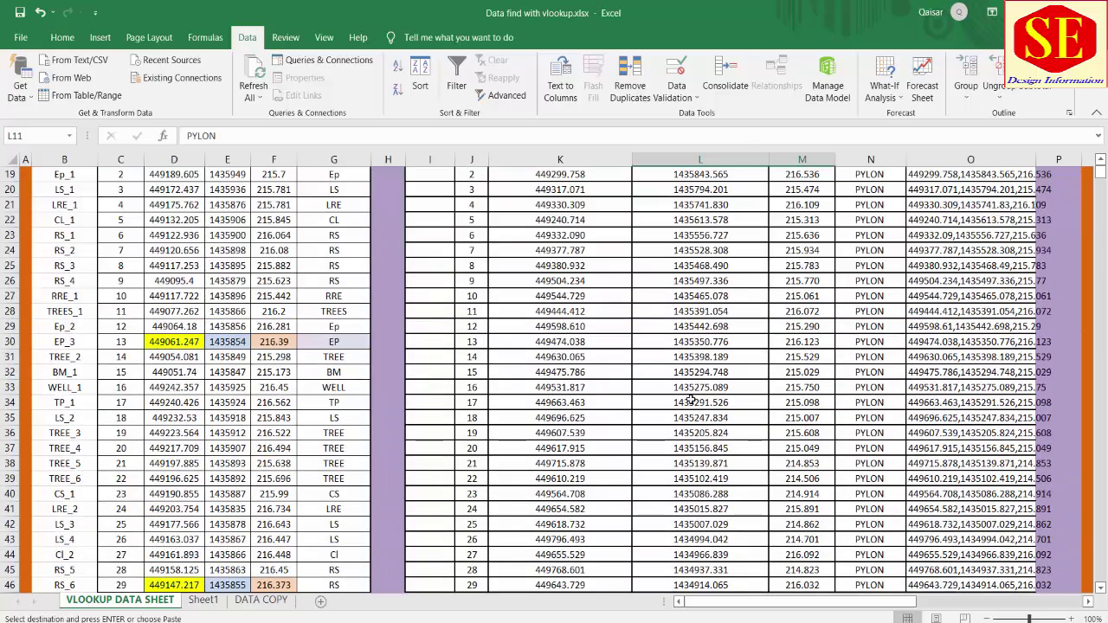
pyautogui.scroll(5, 691, 400)
pyautogui.doubleClick(945, 416)
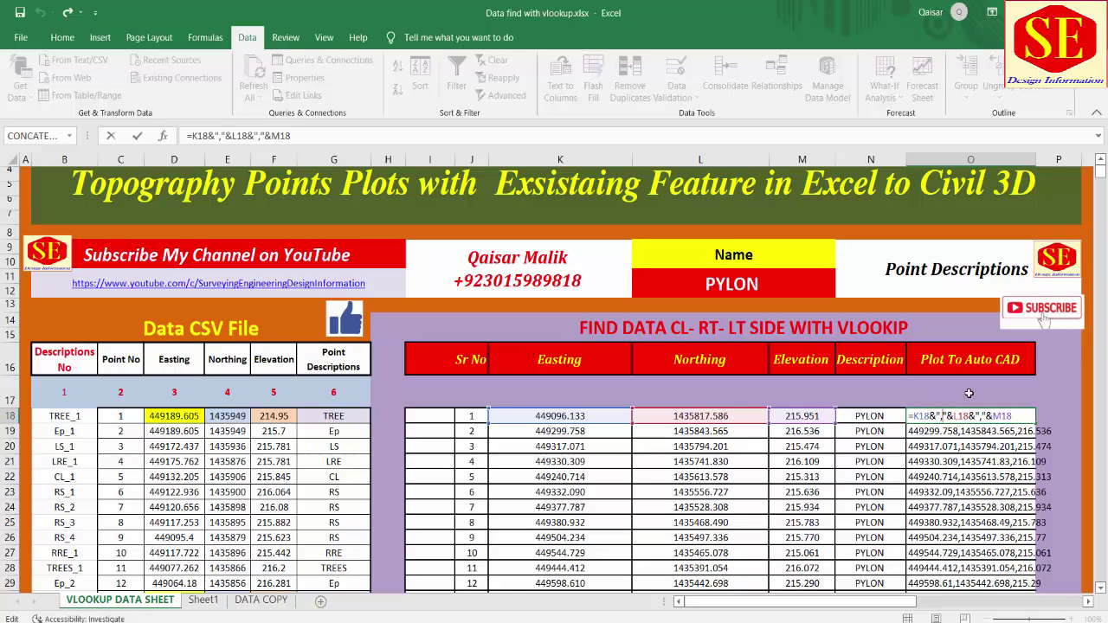
pyautogui.press('Escape')
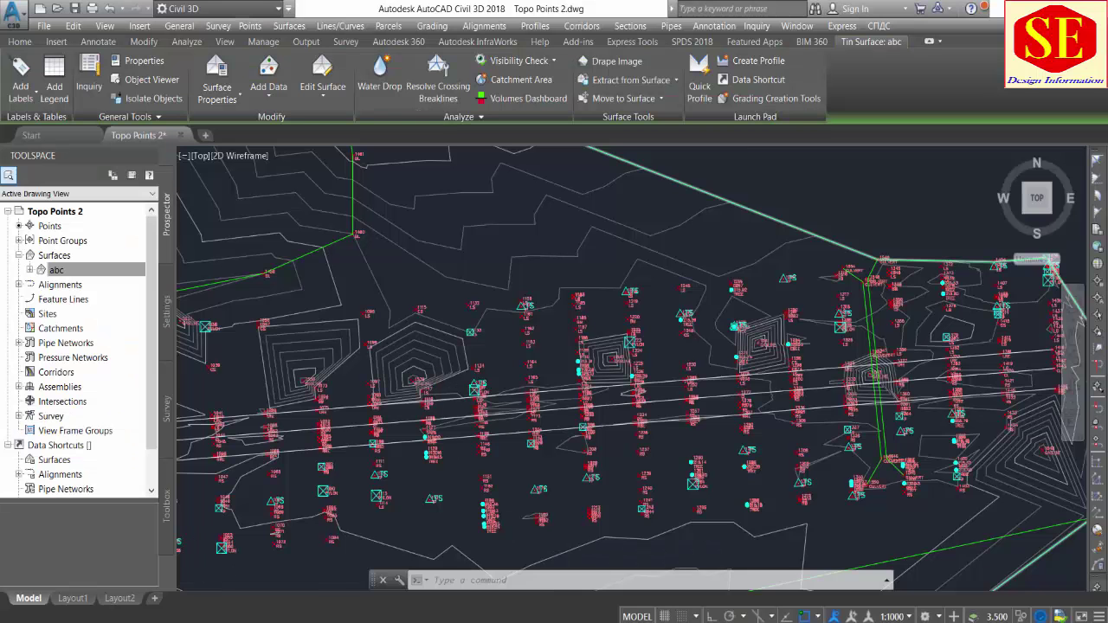
pyautogui.scroll(-5, 551, 344)
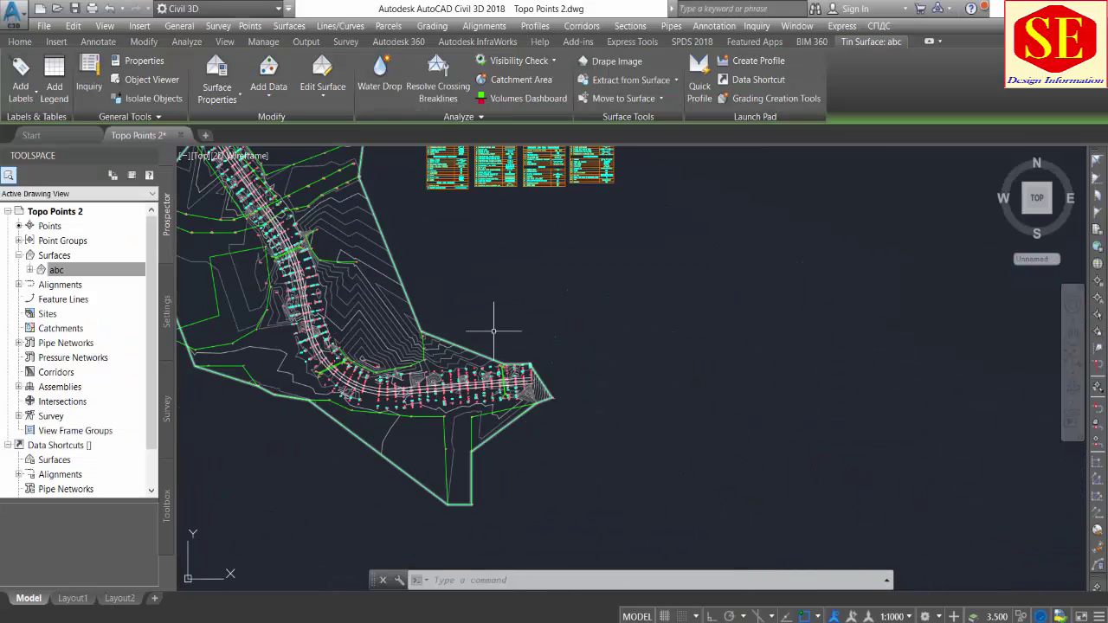
pyautogui.scroll(10, 545, 284)
pyautogui.scroll(-2, 667, 252)
pyautogui.scroll(-4, 638, 268)
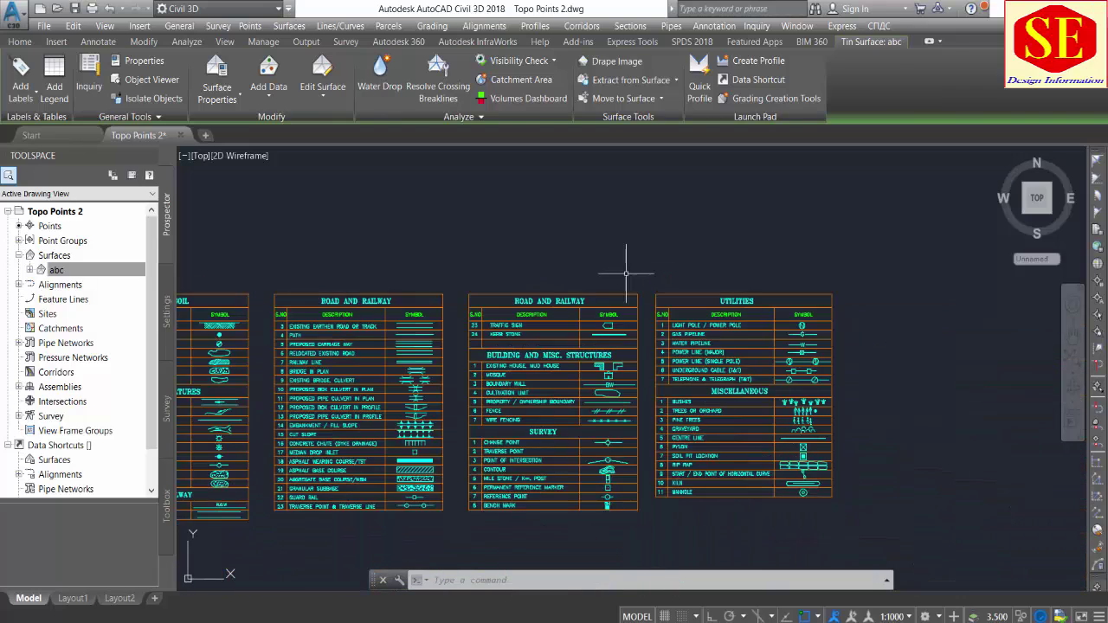
pyautogui.scroll(5, 709, 374)
pyautogui.scroll(-4, 557, 309)
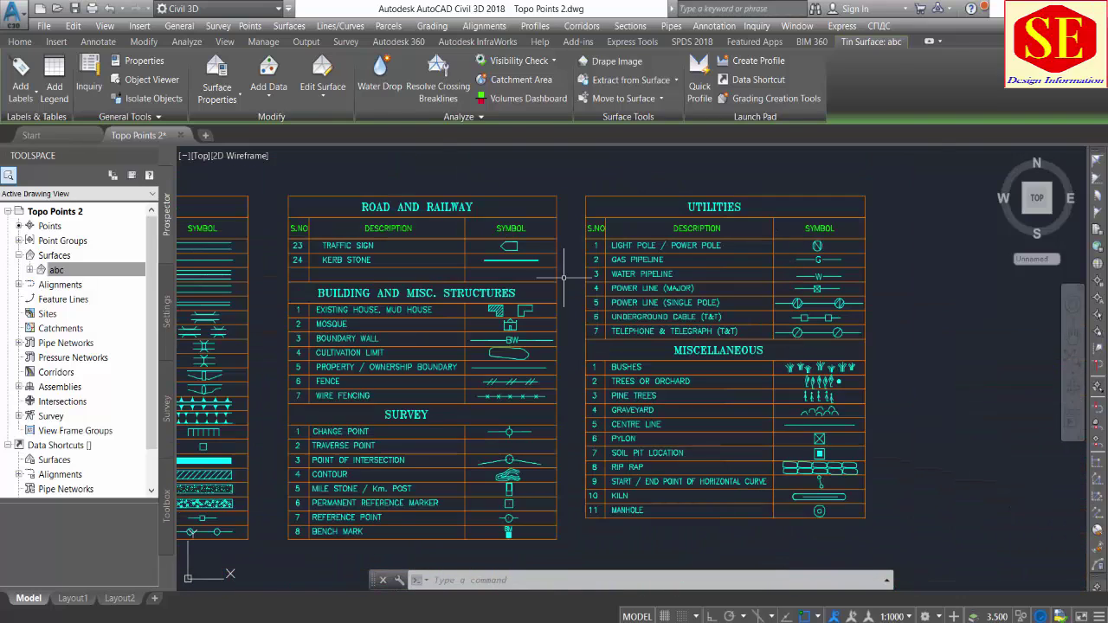
pyautogui.scroll(1, 715, 340)
pyautogui.scroll(4, 729, 254)
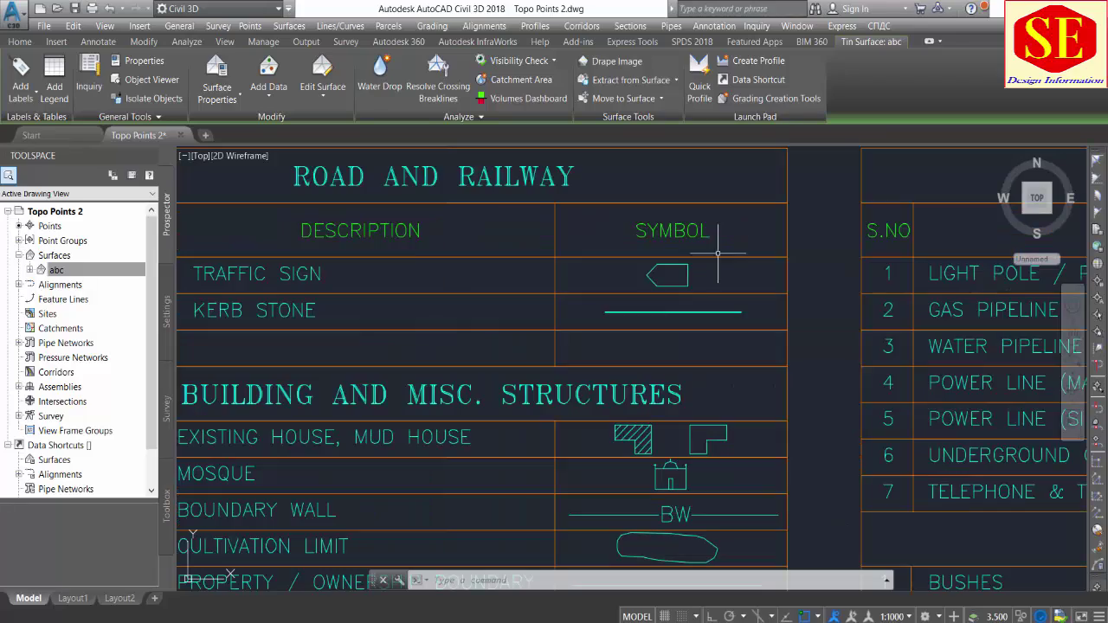
pyautogui.scroll(-5, 392, 262)
pyautogui.moveTo(502, 349); pyautogui.dragTo(887, 277, button='middle')
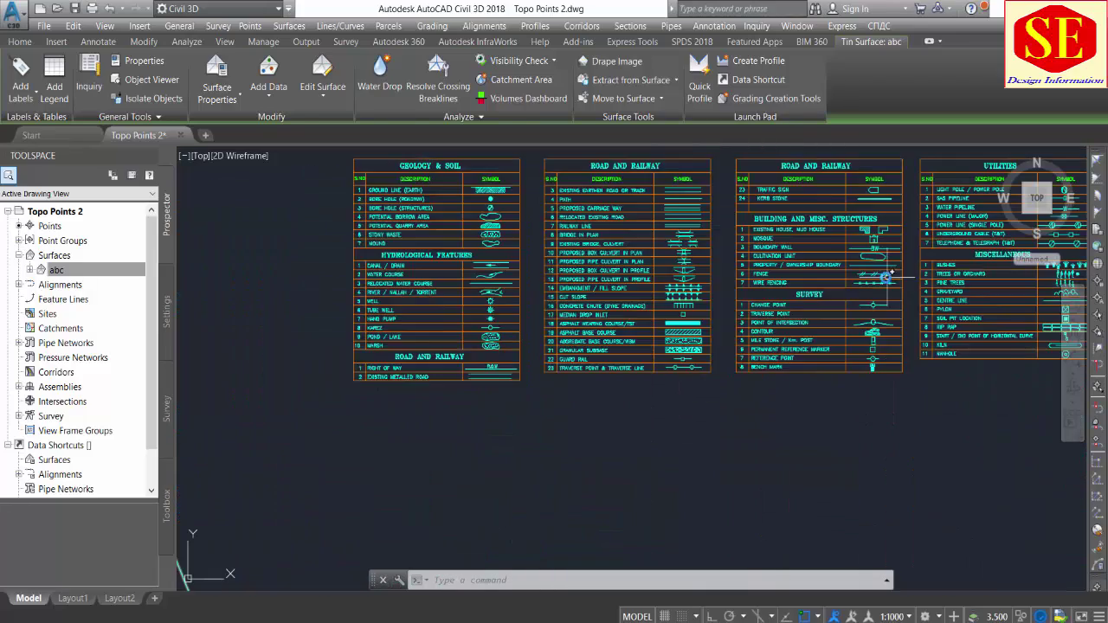
pyautogui.scroll(-5, 887, 277)
pyautogui.scroll(4, 603, 357)
pyautogui.scroll(3, 598, 329)
pyautogui.scroll(3, 588, 277)
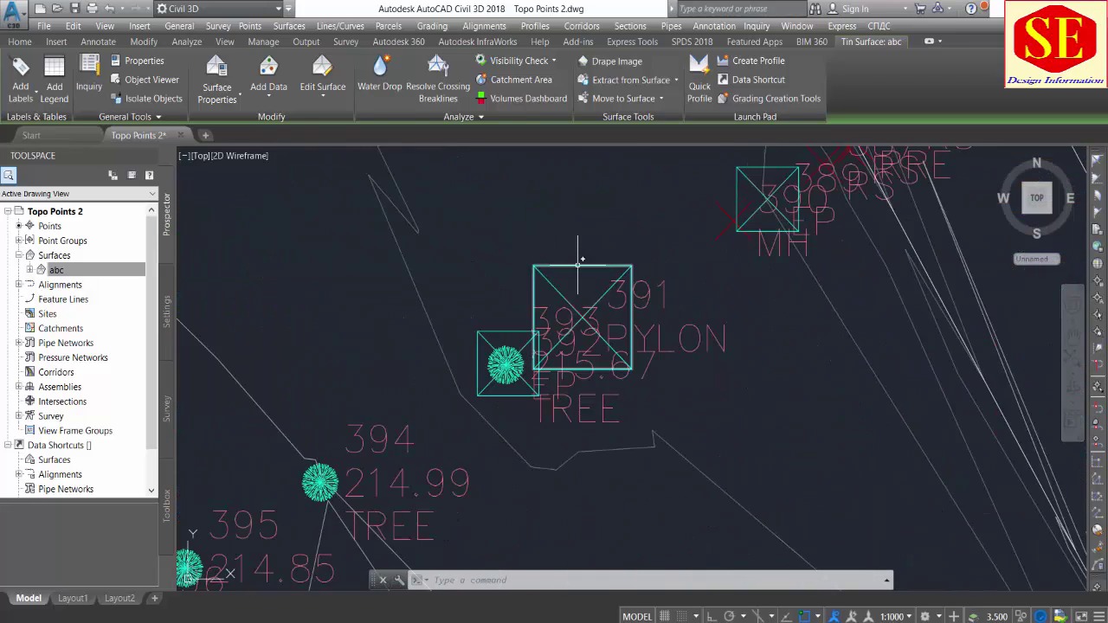
pyautogui.scroll(4, 495, 364)
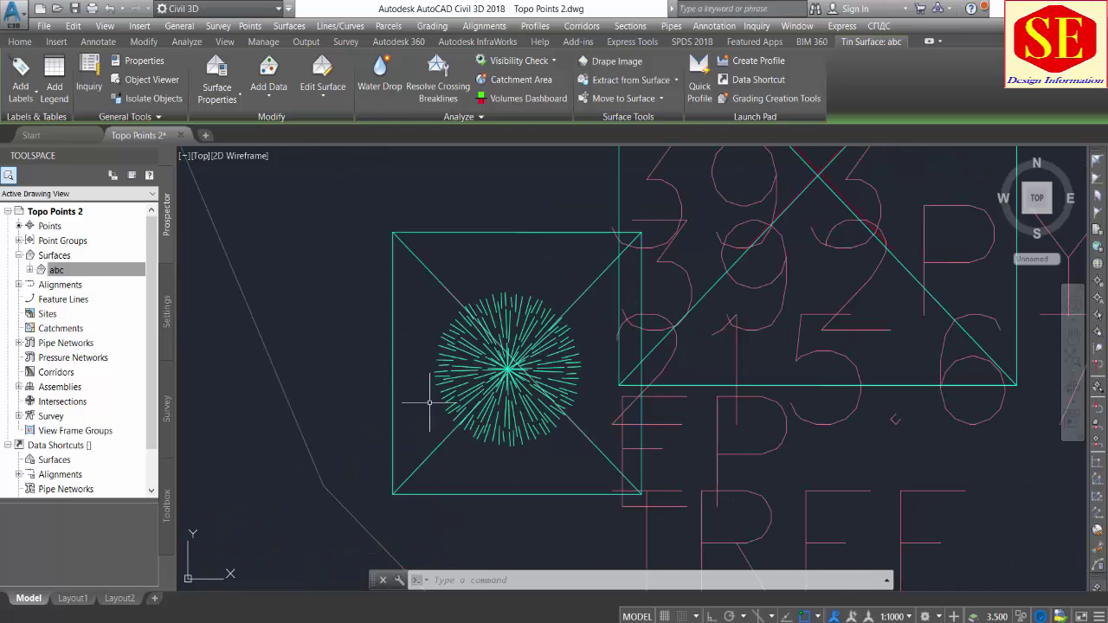
pyautogui.scroll(-8, 430, 314)
pyautogui.moveTo(516, 257); pyautogui.dragTo(575, 461, button='middle')
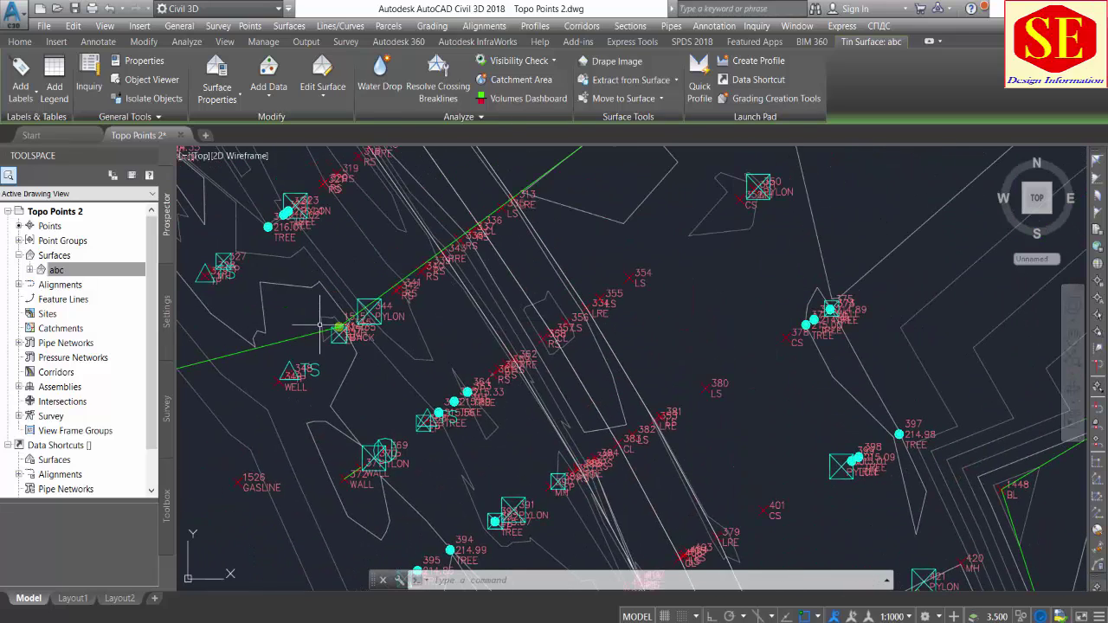
pyautogui.scroll(5, 355, 355)
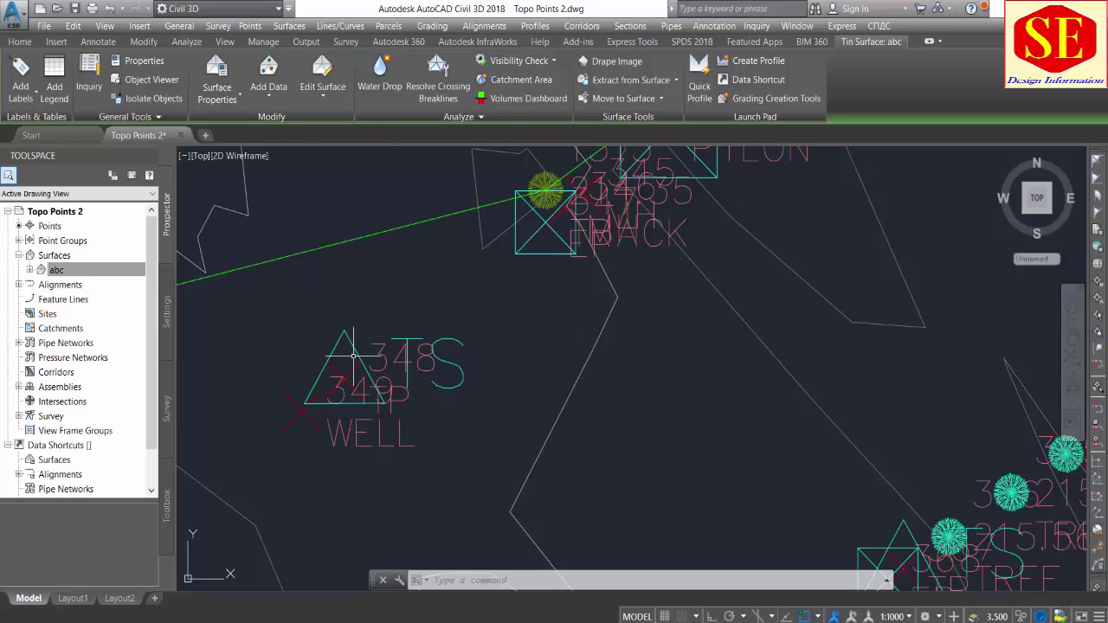
pyautogui.scroll(-9, 355, 355)
pyautogui.scroll(-3, 355, 355)
pyautogui.scroll(2, 808, 347)
pyautogui.moveTo(808, 346); pyautogui.dragTo(710, 381, button='middle')
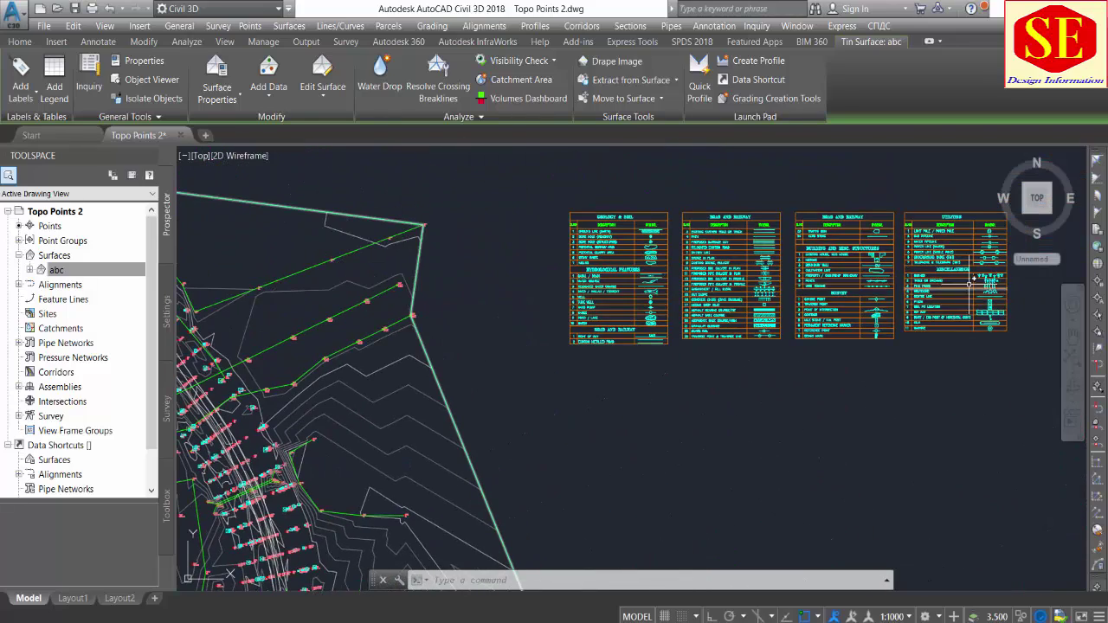
pyautogui.moveTo(365, 451); pyautogui.dragTo(660, 404, button='middle')
pyautogui.scroll(-1, 660, 404)
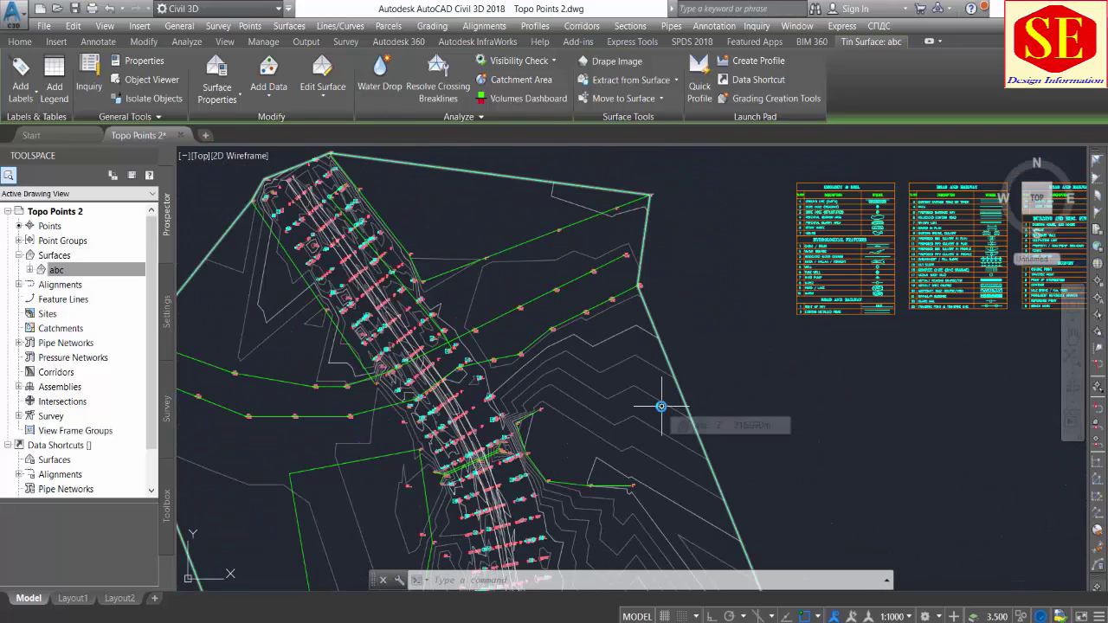
# Step: Pan and zoom over the advertisement banner in the Topo Points 2 drawing
pyautogui.scroll(-10, 661, 406)
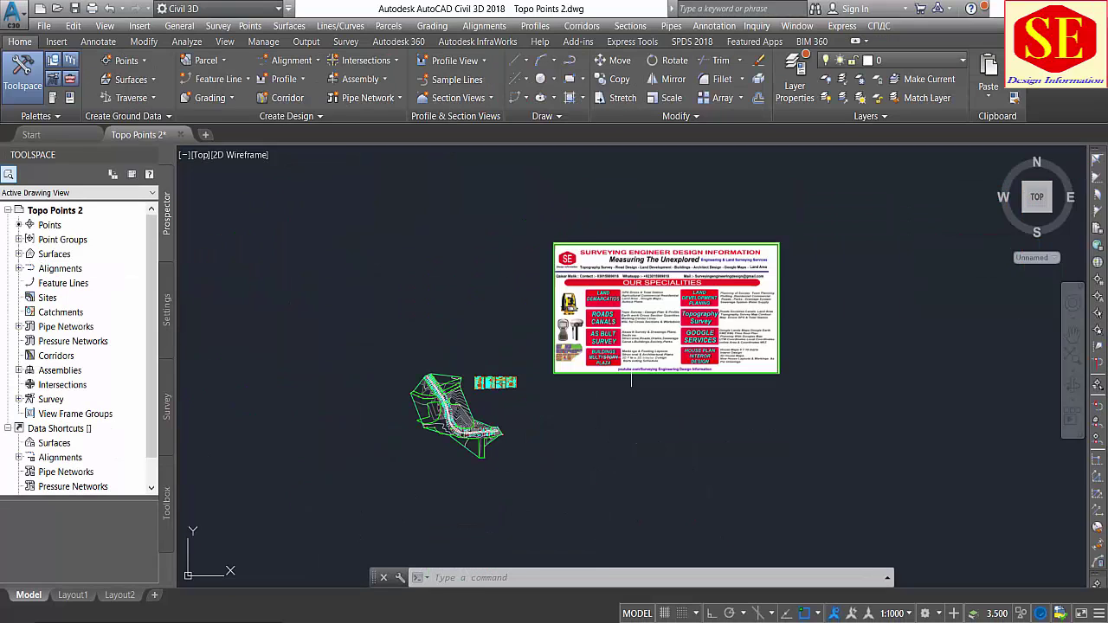
pyautogui.scroll(10, 696, 366)
pyautogui.moveTo(625, 287); pyautogui.dragTo(558, 323, button='middle')
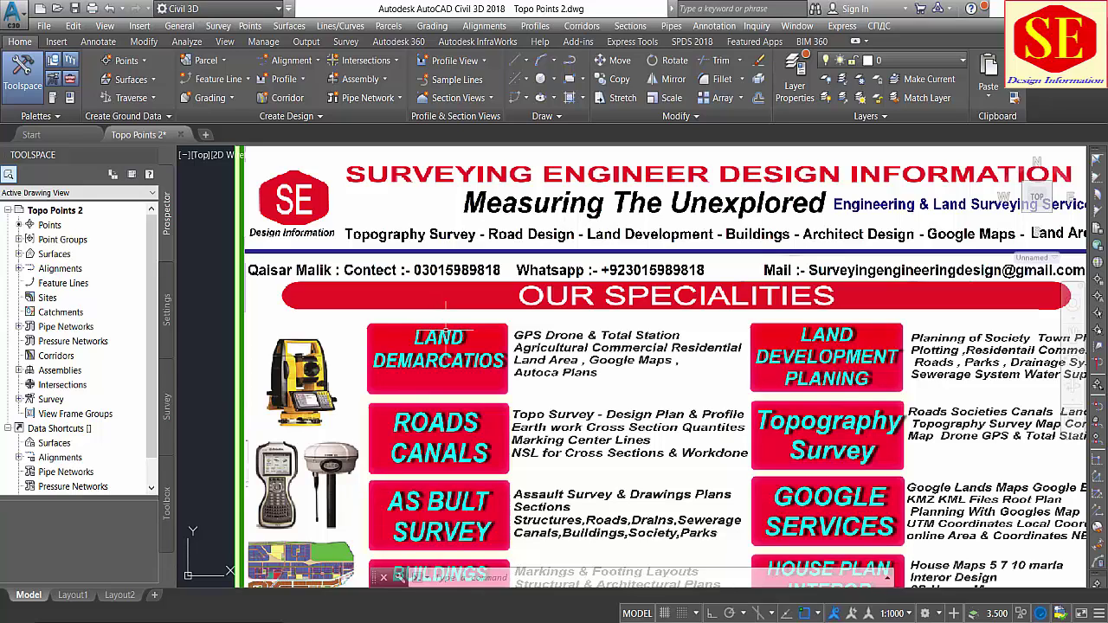
pyautogui.scroll(-2, 445, 331)
pyautogui.scroll(2, 511, 341)
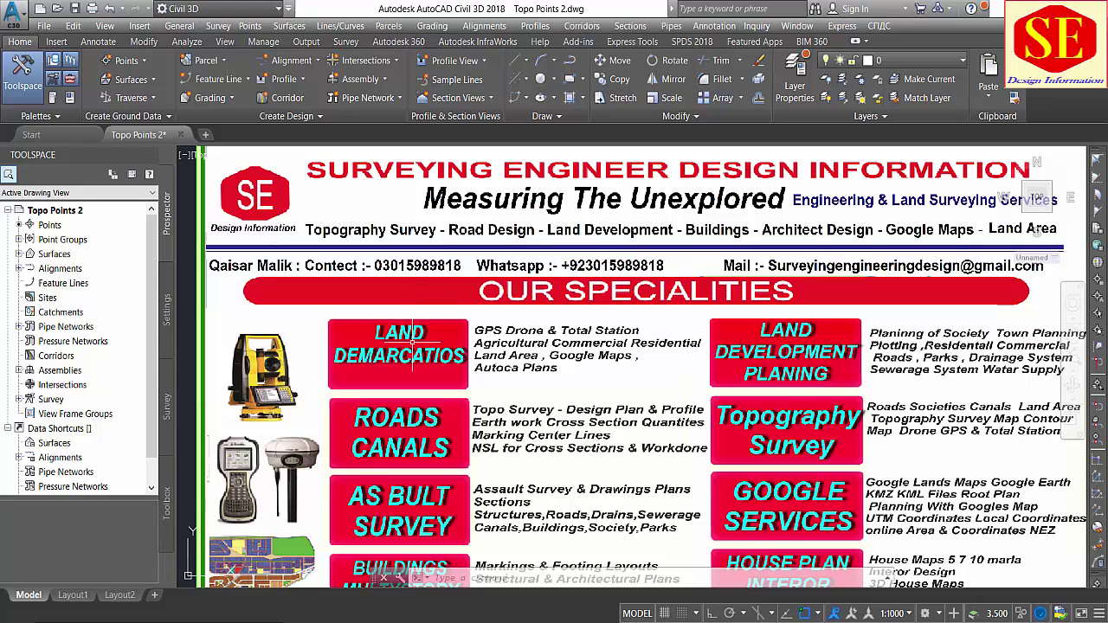
pyautogui.scroll(-2, 413, 346)
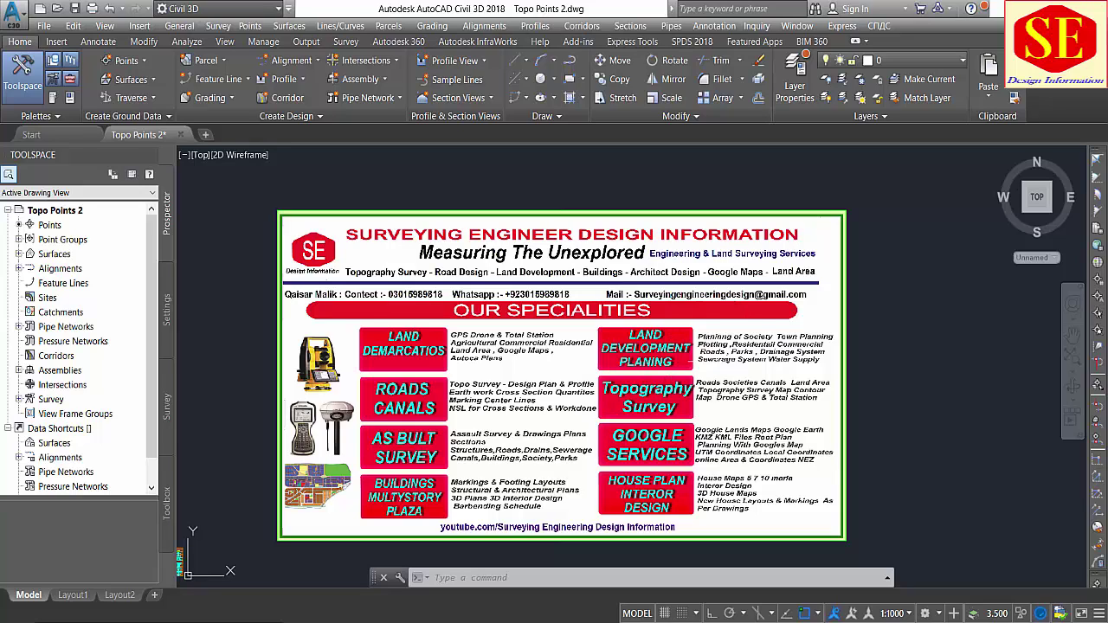
pyautogui.scroll(2, 716, 361)
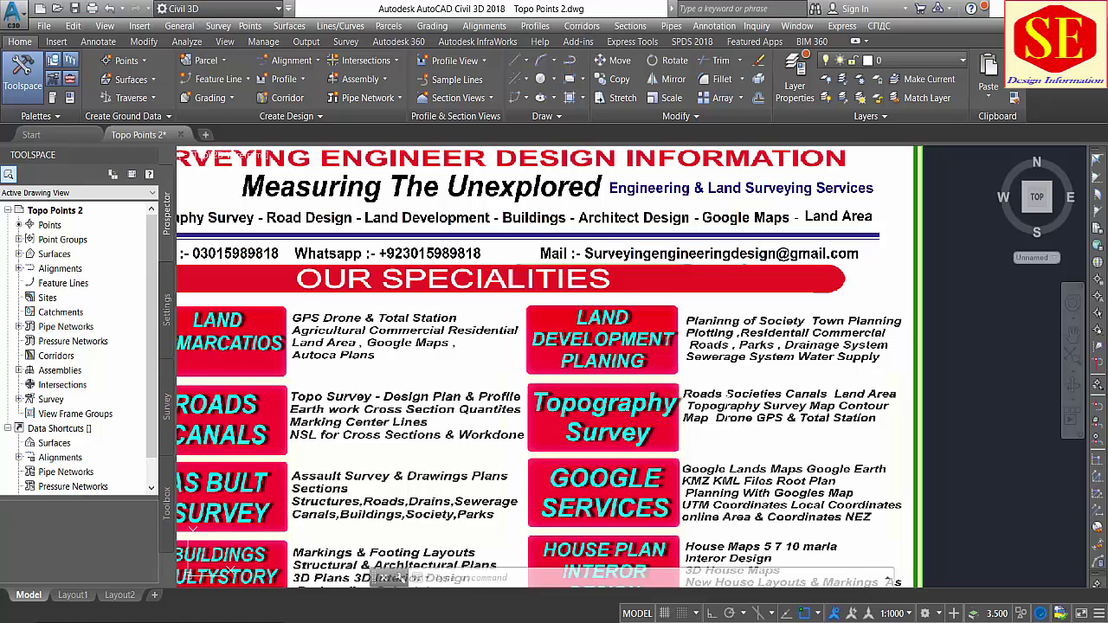
pyautogui.scroll(-2, 725, 398)
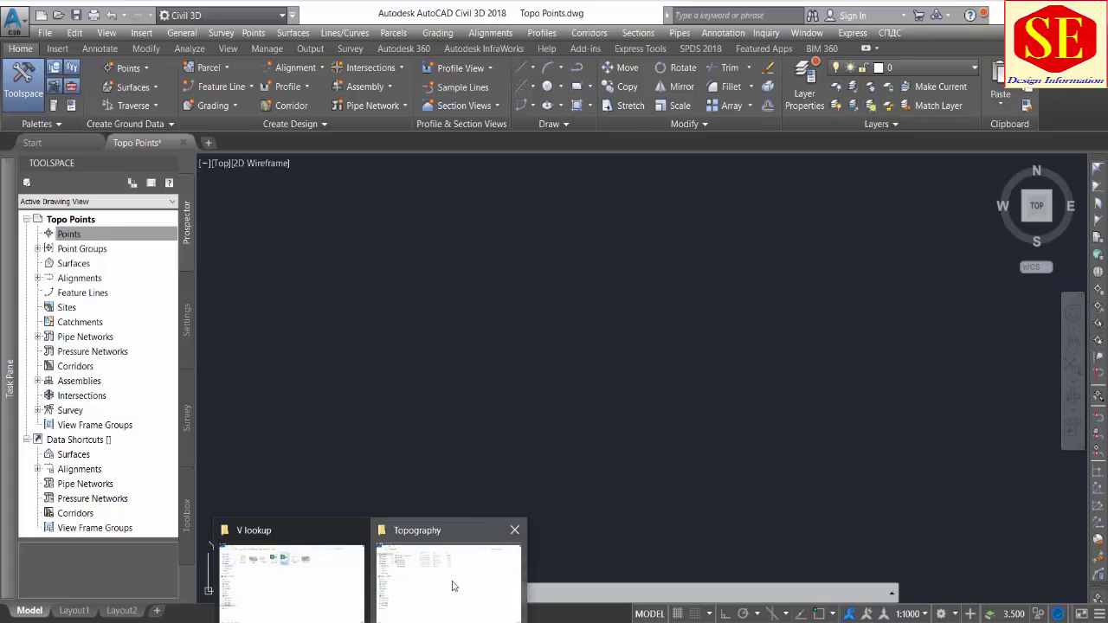
# Step: Review the coordinates in Topo Data .txt, then open Data find with vlookup.xlsx
pyautogui.click(452, 583)
pyautogui.click(180, 134)
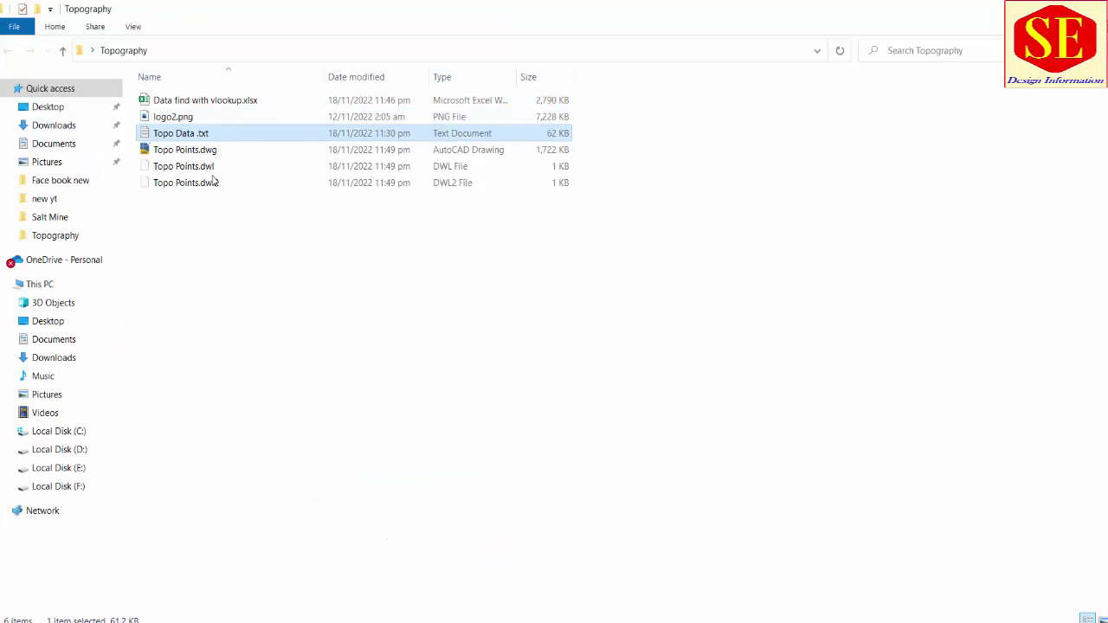
pyautogui.rightClick(201, 139)
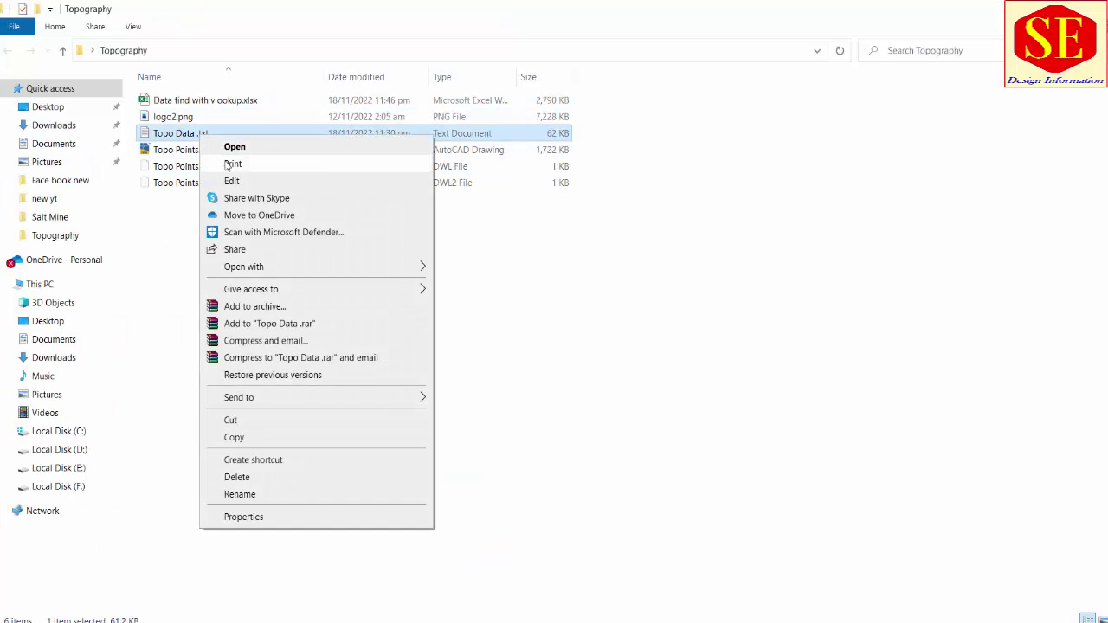
pyautogui.click(251, 150)
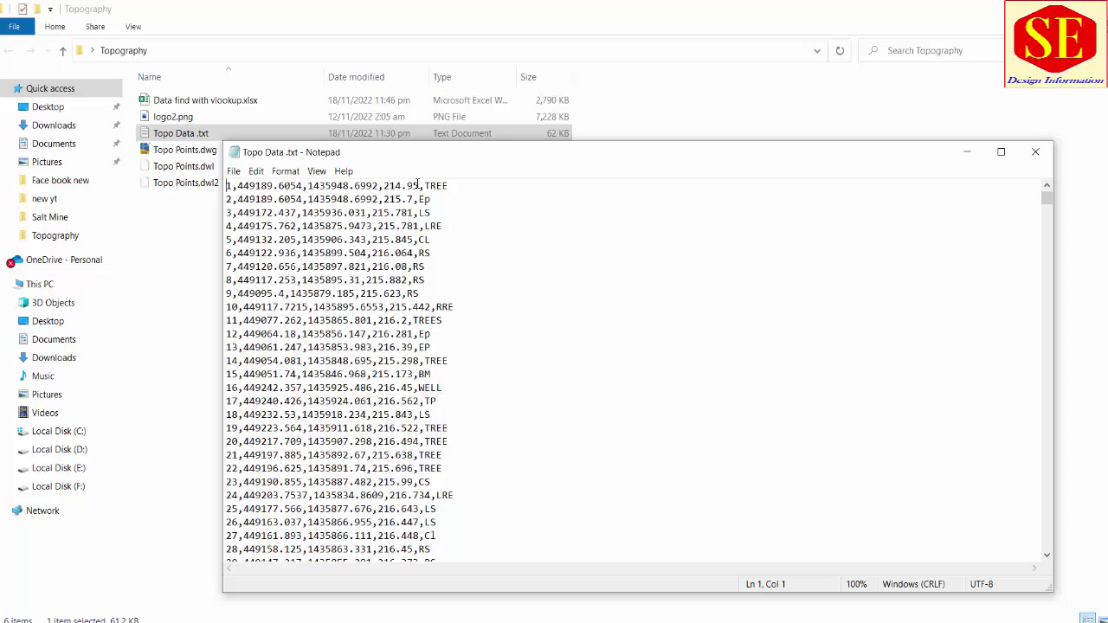
pyautogui.scroll(-6, 441, 223)
pyautogui.scroll(-13, 456, 337)
pyautogui.scroll(-9, 456, 337)
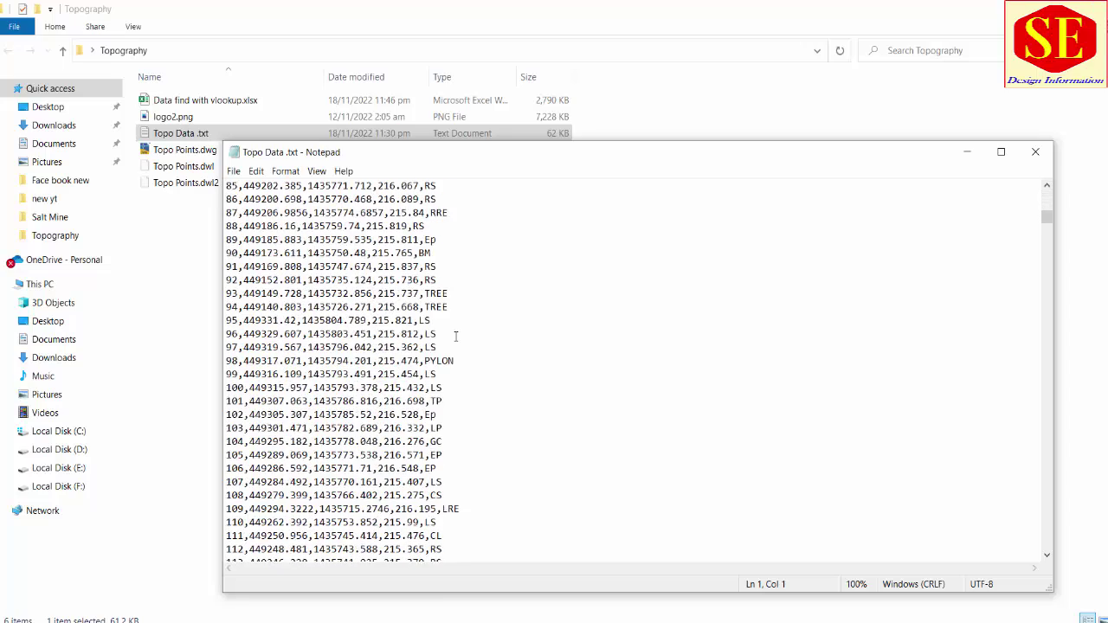
pyautogui.scroll(-10, 457, 333)
pyautogui.scroll(-8, 457, 333)
pyautogui.scroll(-8, 456, 330)
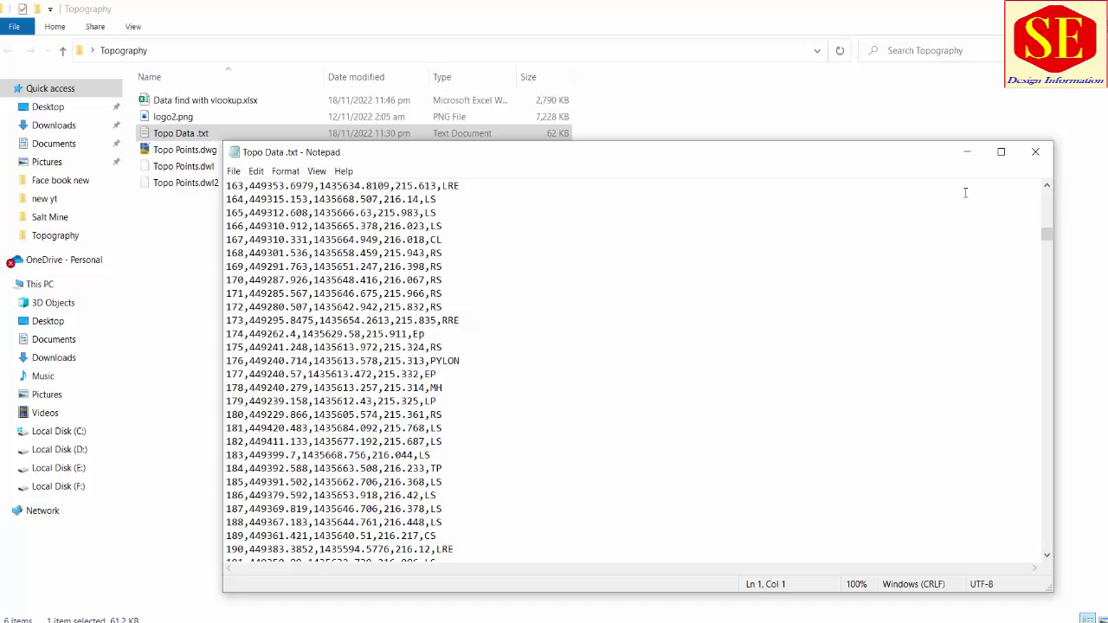
pyautogui.click(1036, 152)
pyautogui.doubleClick(215, 100)
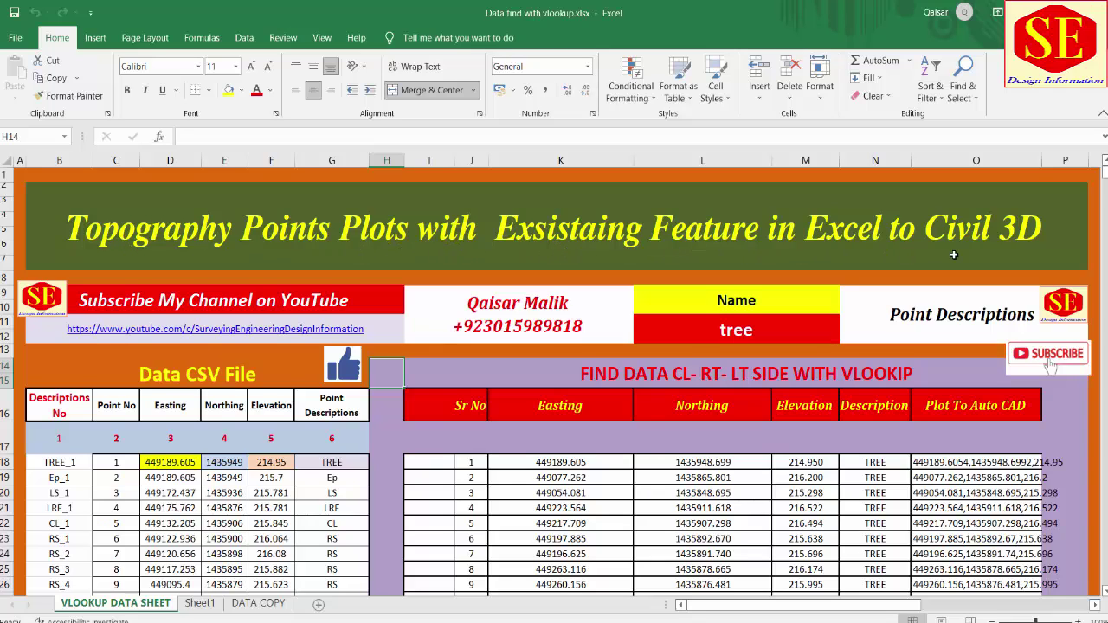
pyautogui.scroll(-2, 953, 254)
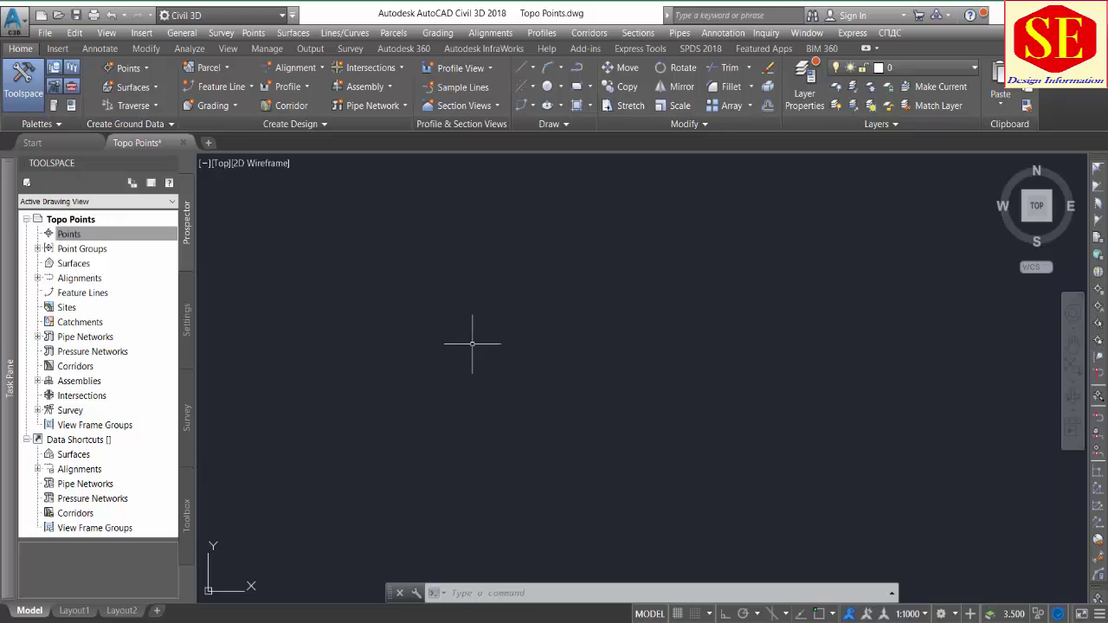
# Step: Add Topo Data .txt as the source file for a Points from File import
pyautogui.click(54, 50)
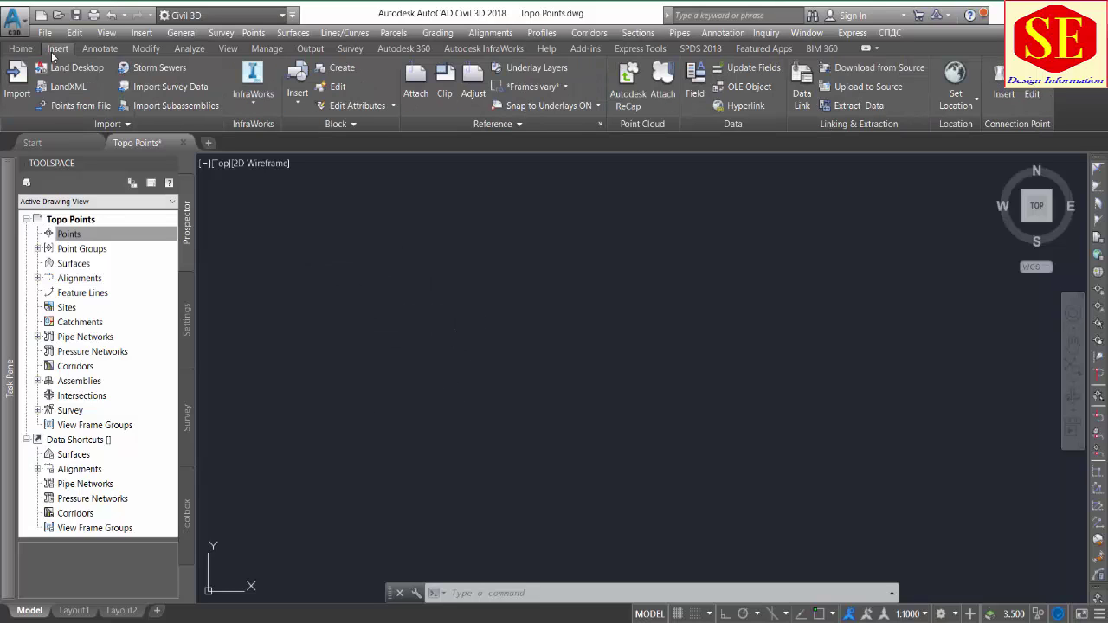
pyautogui.click(63, 108)
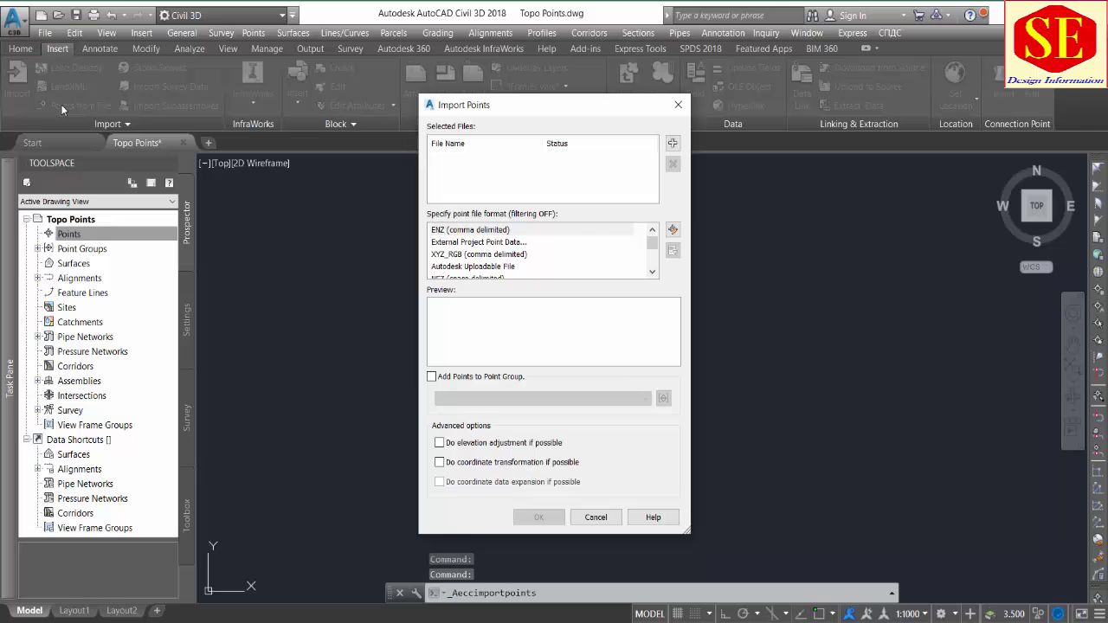
pyautogui.click(672, 144)
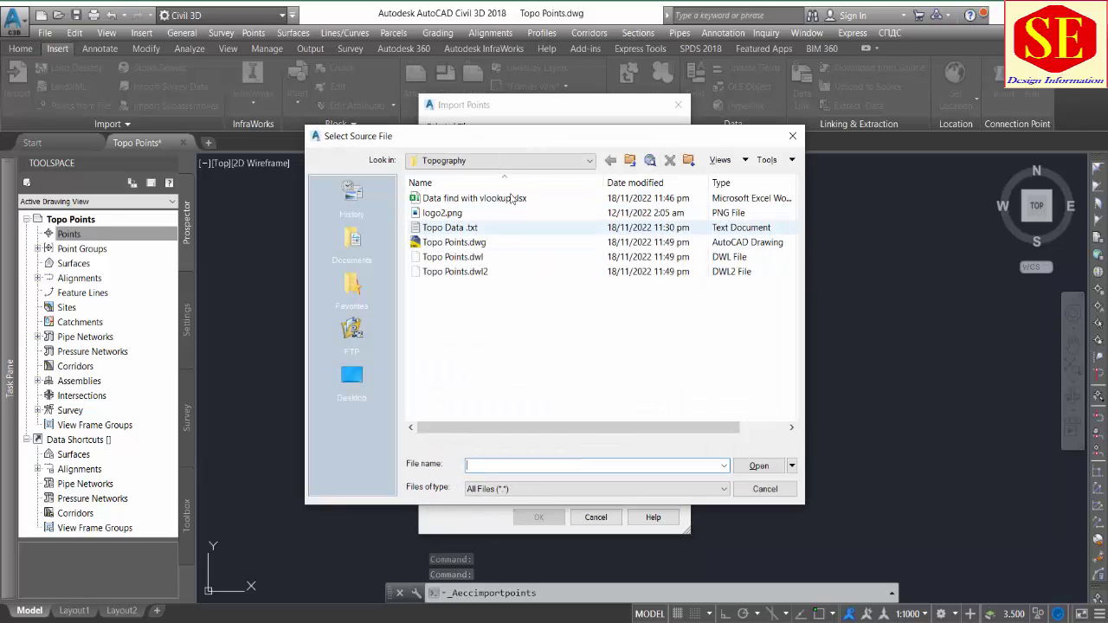
pyautogui.click(449, 228)
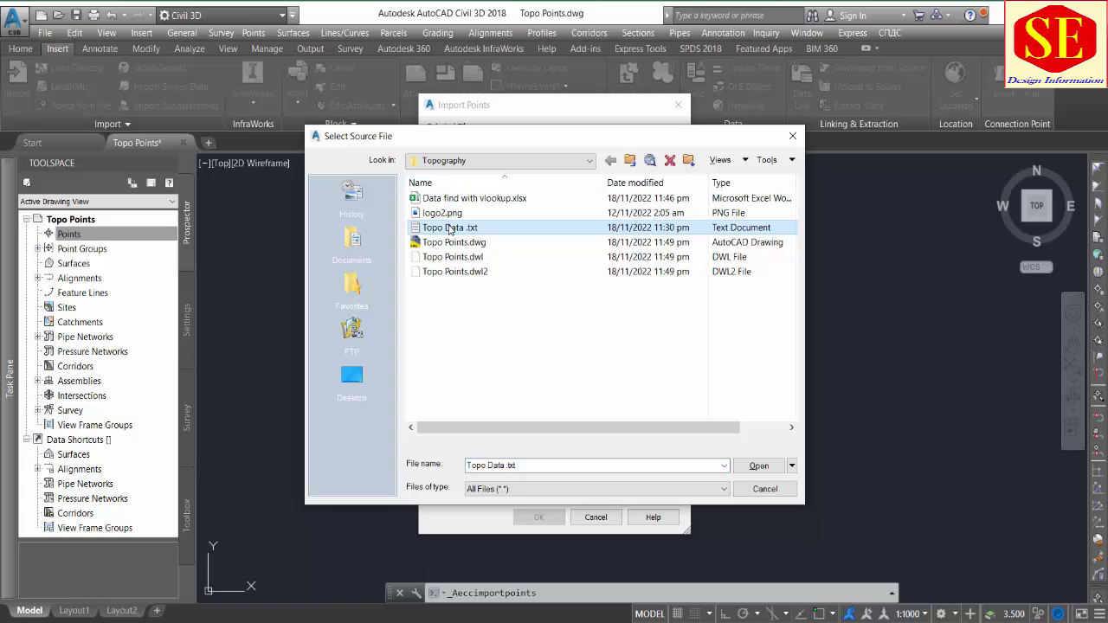
pyautogui.rightClick(449, 227)
pyautogui.click(488, 247)
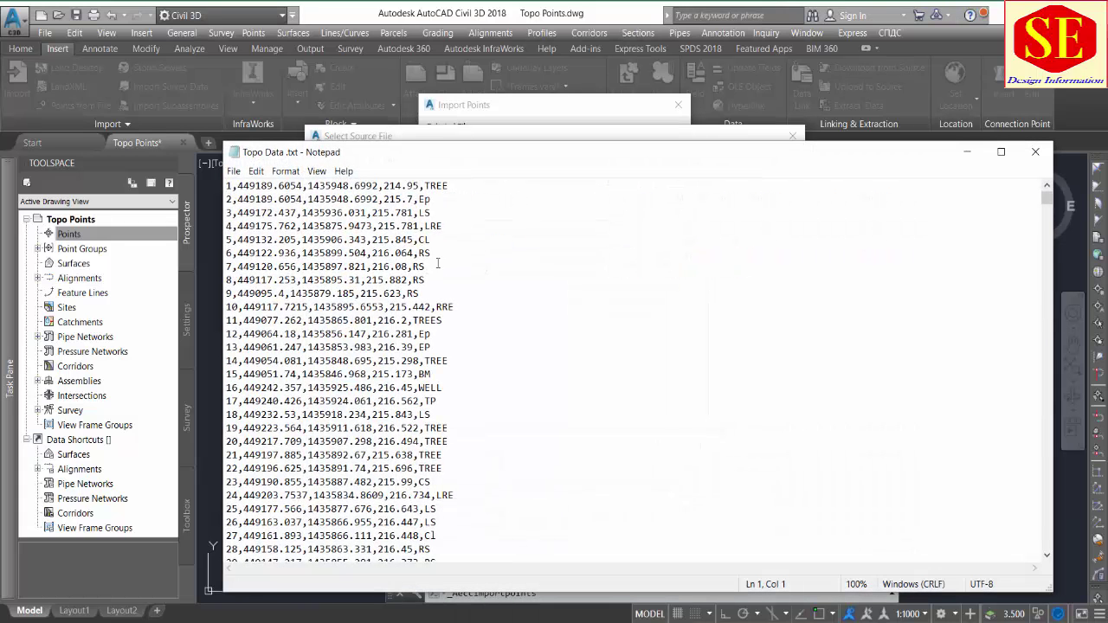
pyautogui.click(1036, 152)
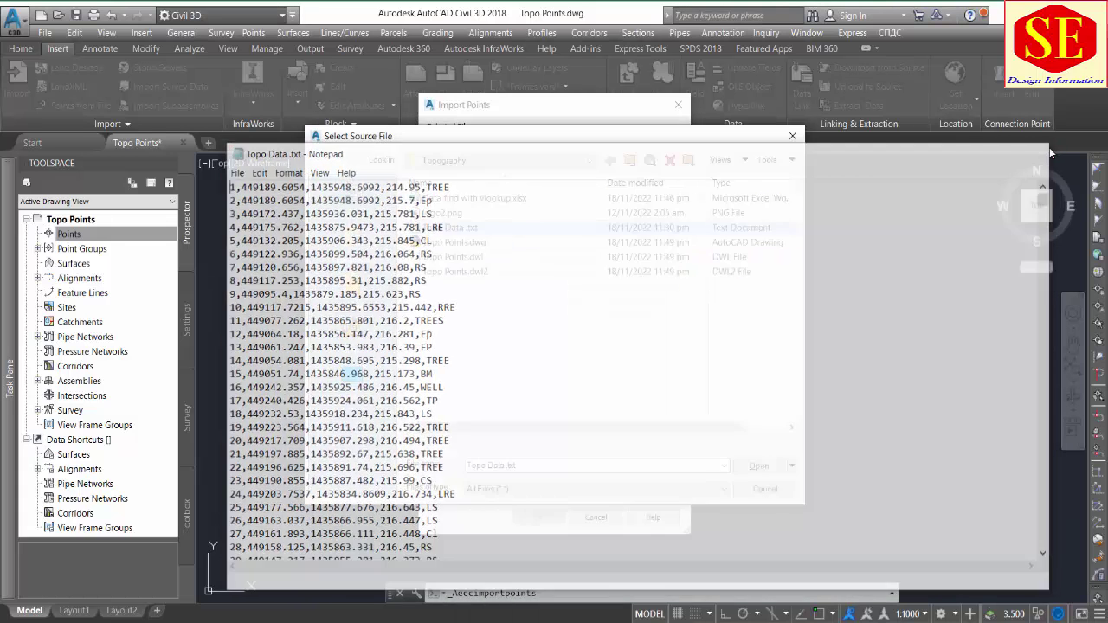
pyautogui.click(759, 466)
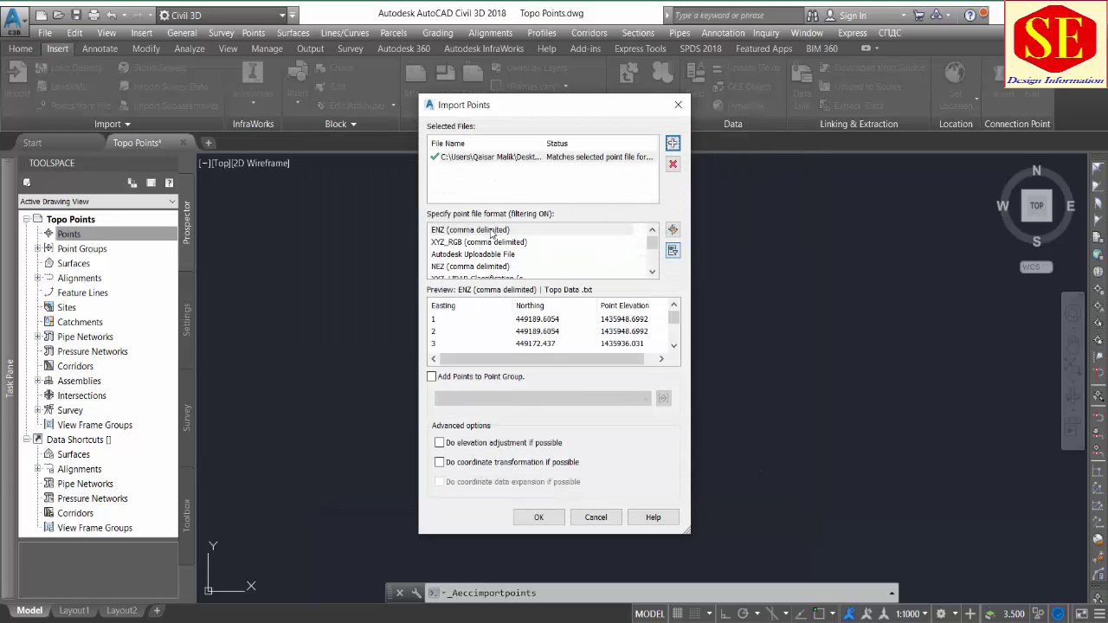
# Step: Import the points in PENZD (comma delimited) format and zoom extents to show them all
pyautogui.click(476, 254)
pyautogui.click(462, 265)
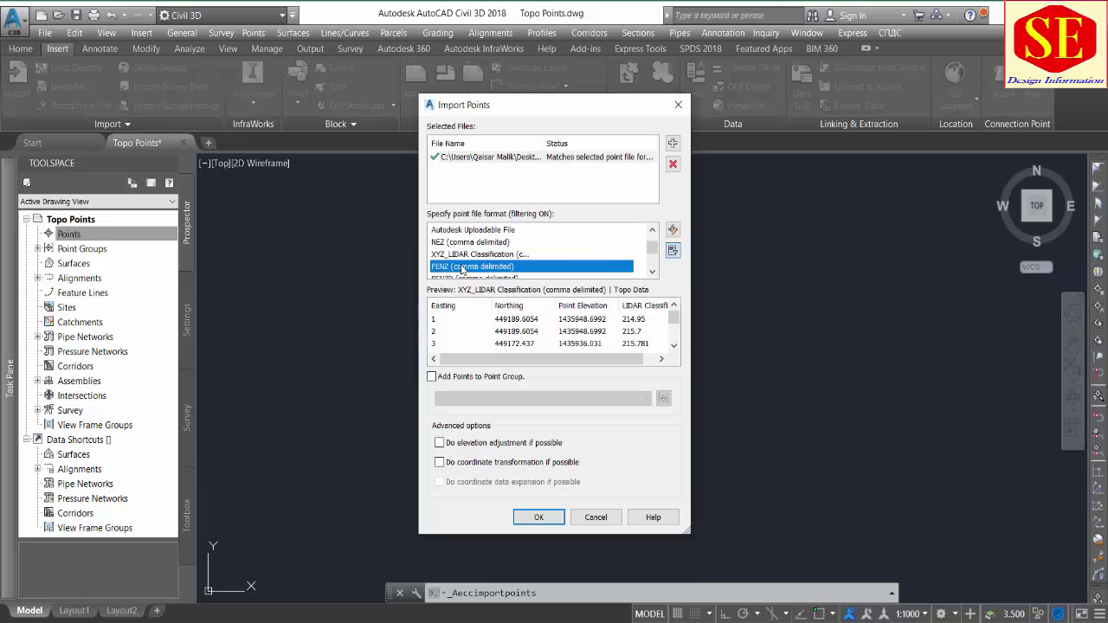
pyautogui.click(451, 244)
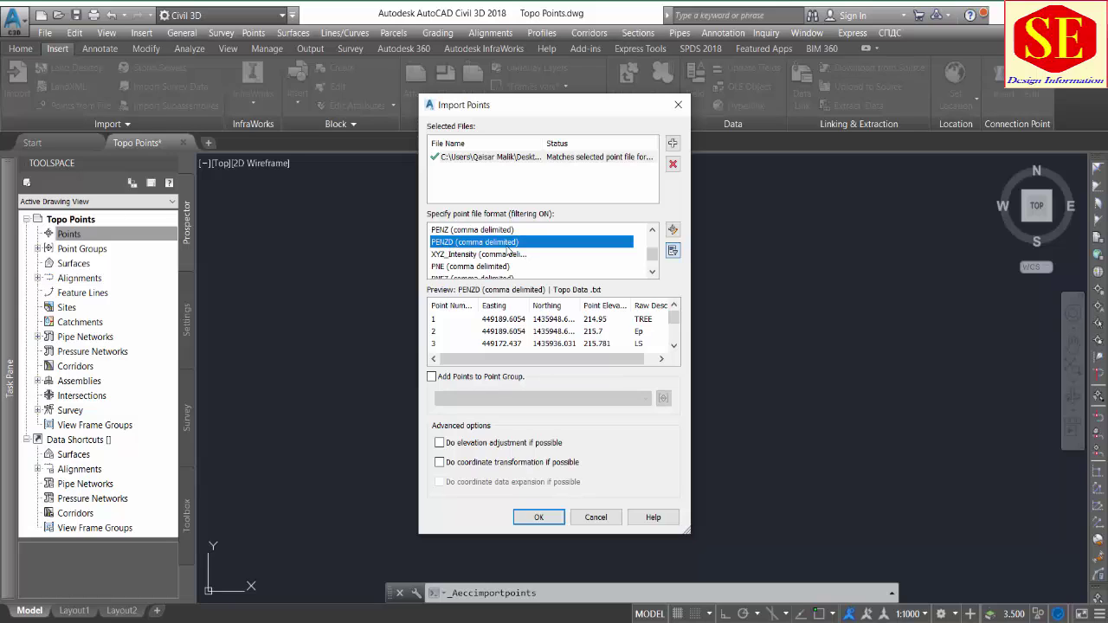
pyautogui.moveTo(556, 365); pyautogui.dragTo(569, 365)
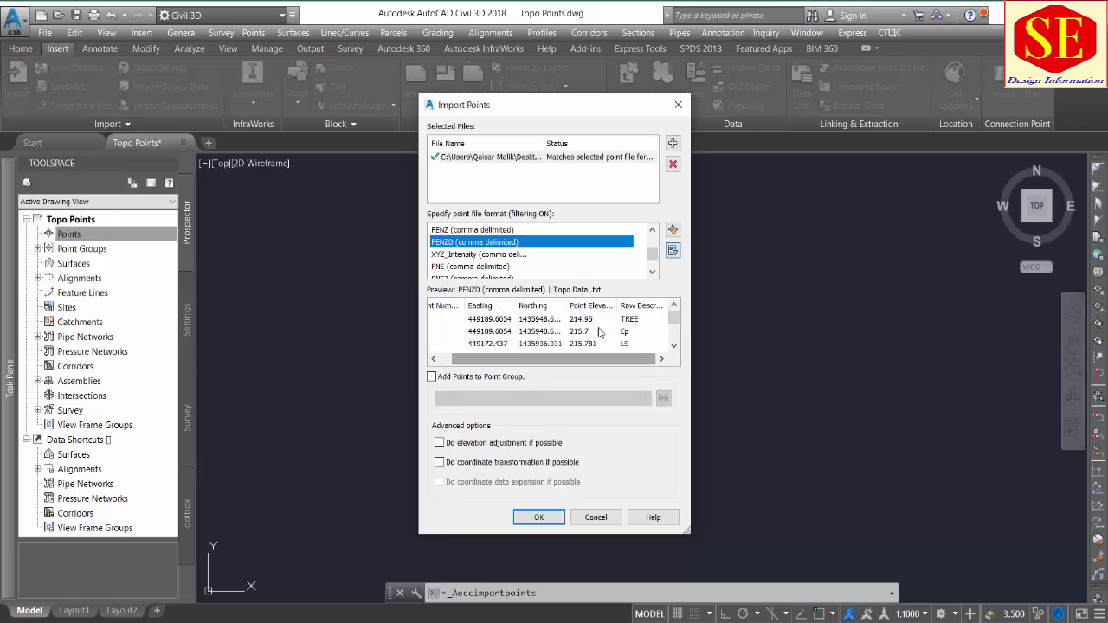
pyautogui.click(548, 517)
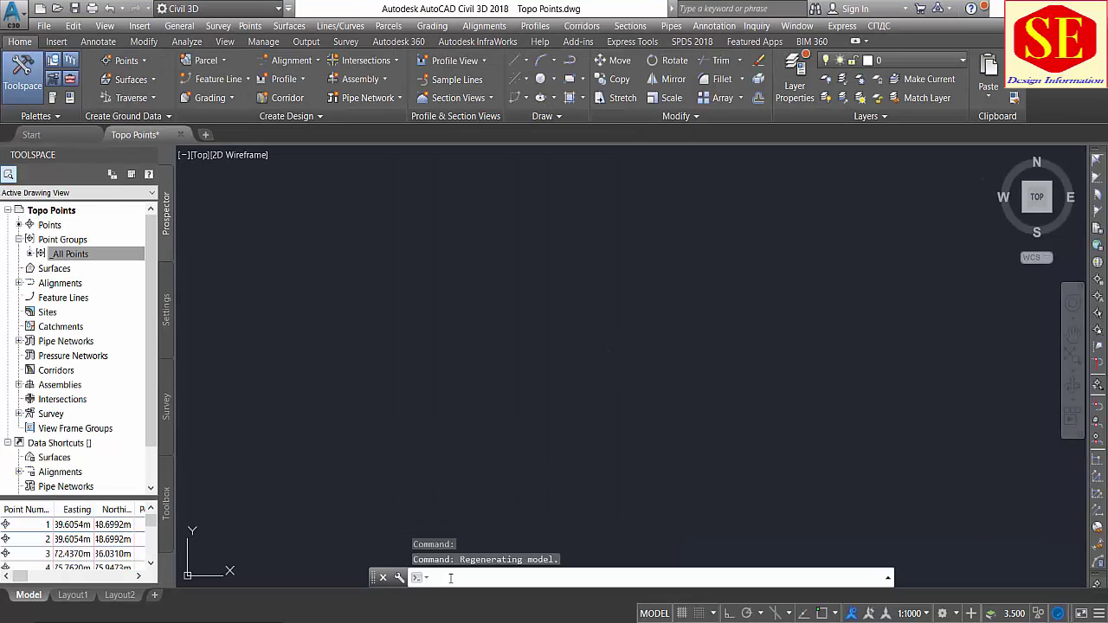
pyautogui.write('z')
pyautogui.press('Return')
pyautogui.write('e')
pyautogui.press('Return')
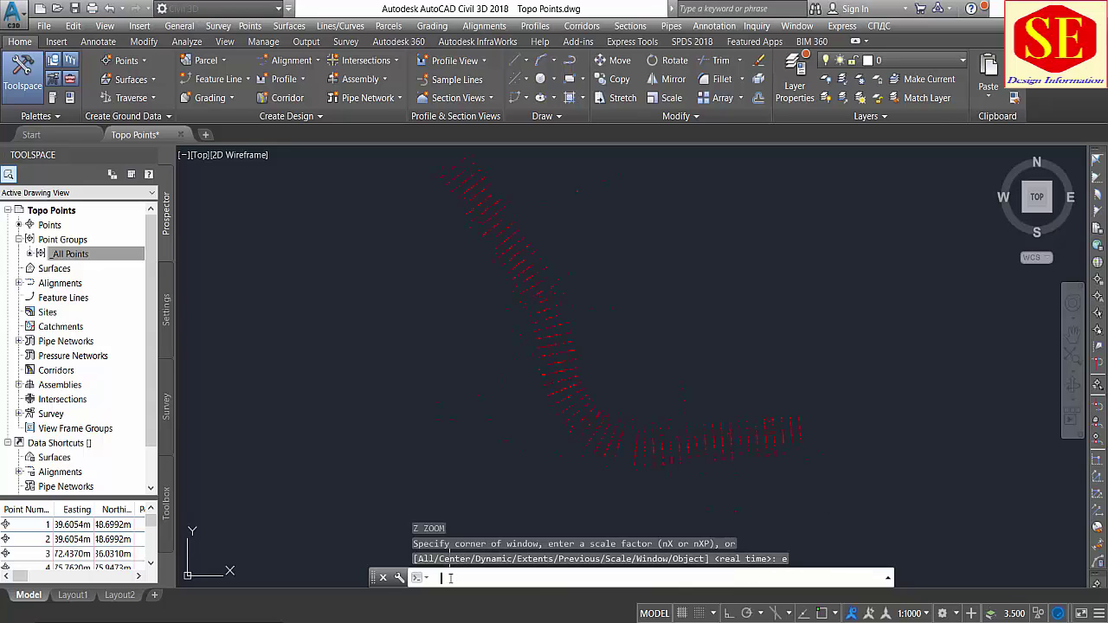
pyautogui.scroll(5, 502, 407)
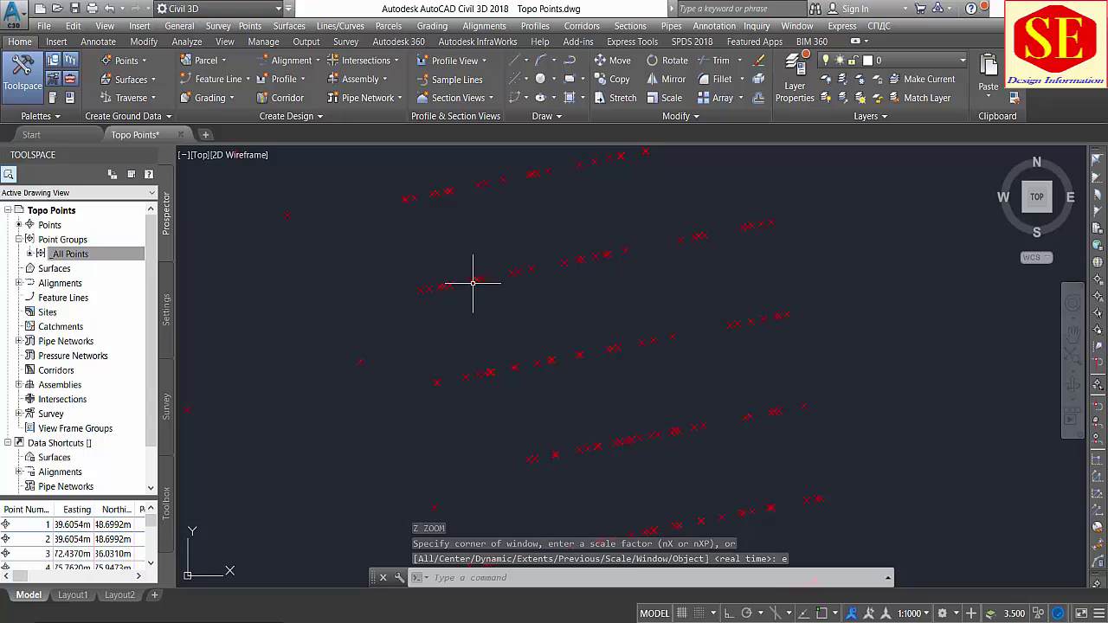
# Step: Set the _All Points group's point label style to Point# and Description and apply it
pyautogui.click(87, 256)
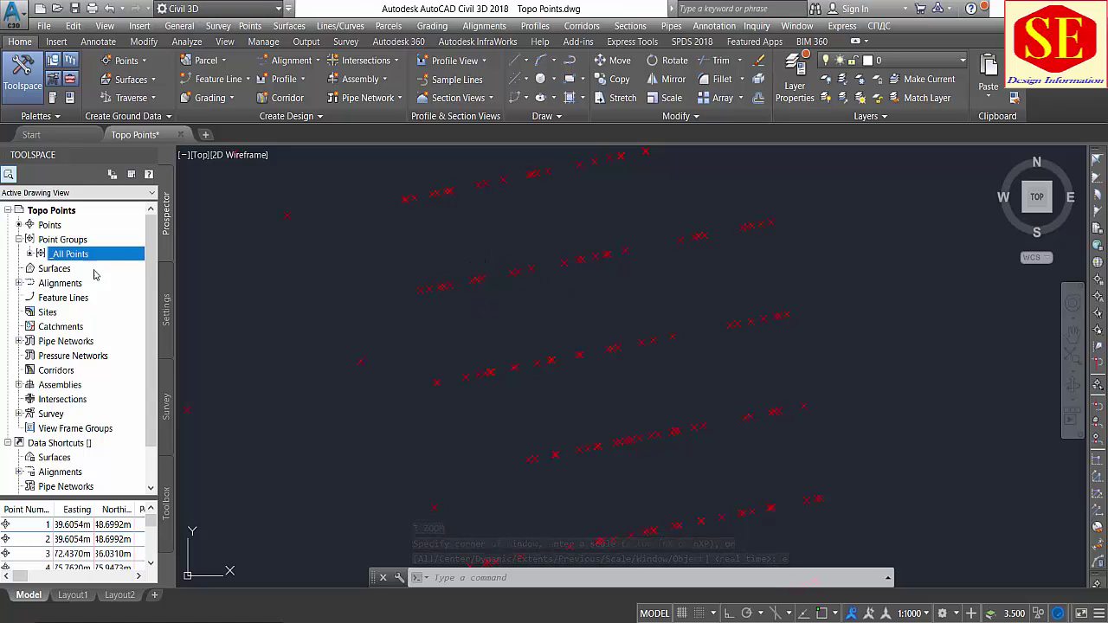
pyautogui.rightClick(89, 260)
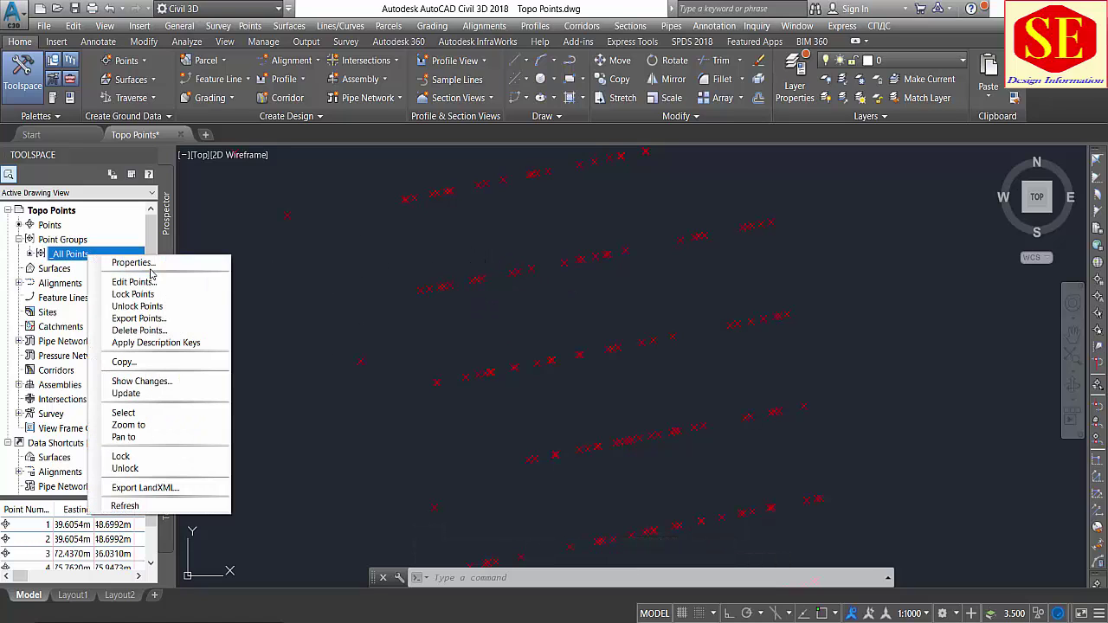
pyautogui.click(147, 267)
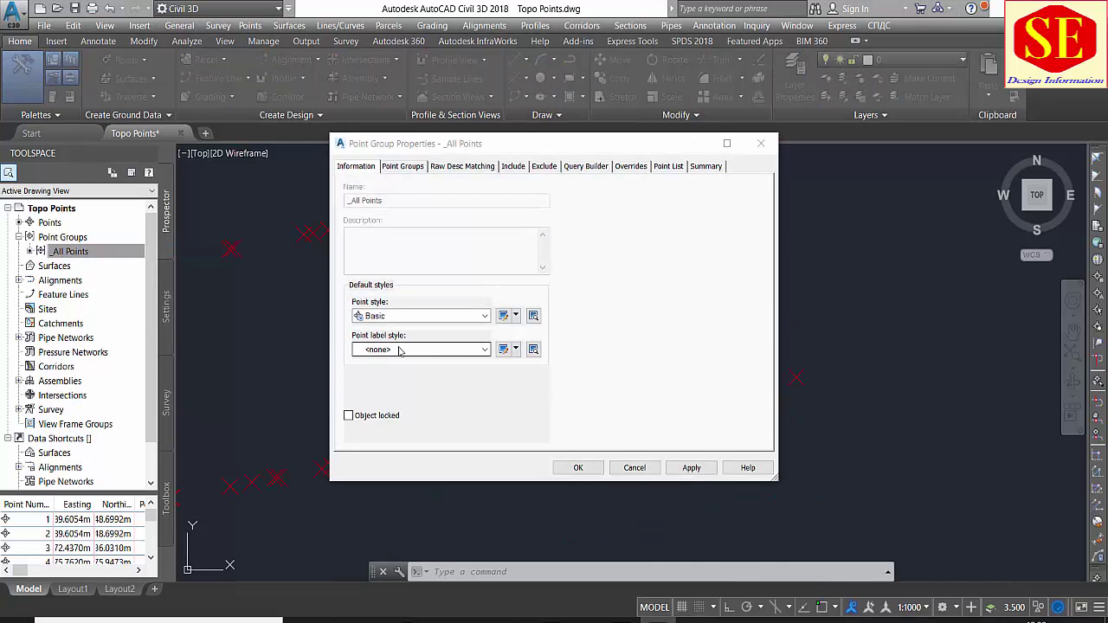
pyautogui.click(400, 350)
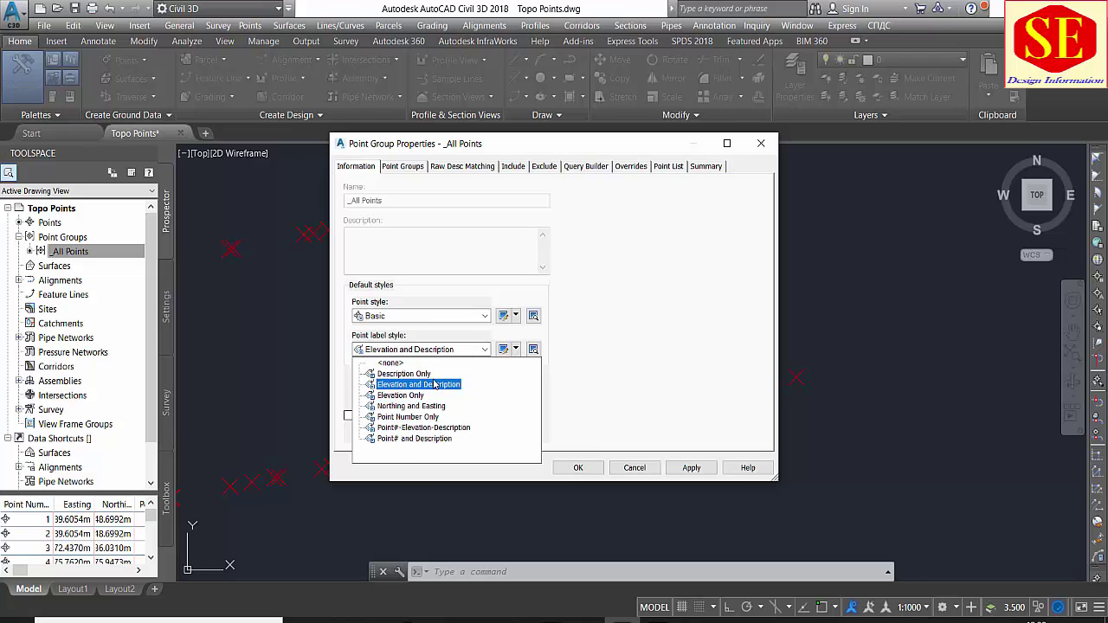
pyautogui.click(415, 440)
pyautogui.click(697, 468)
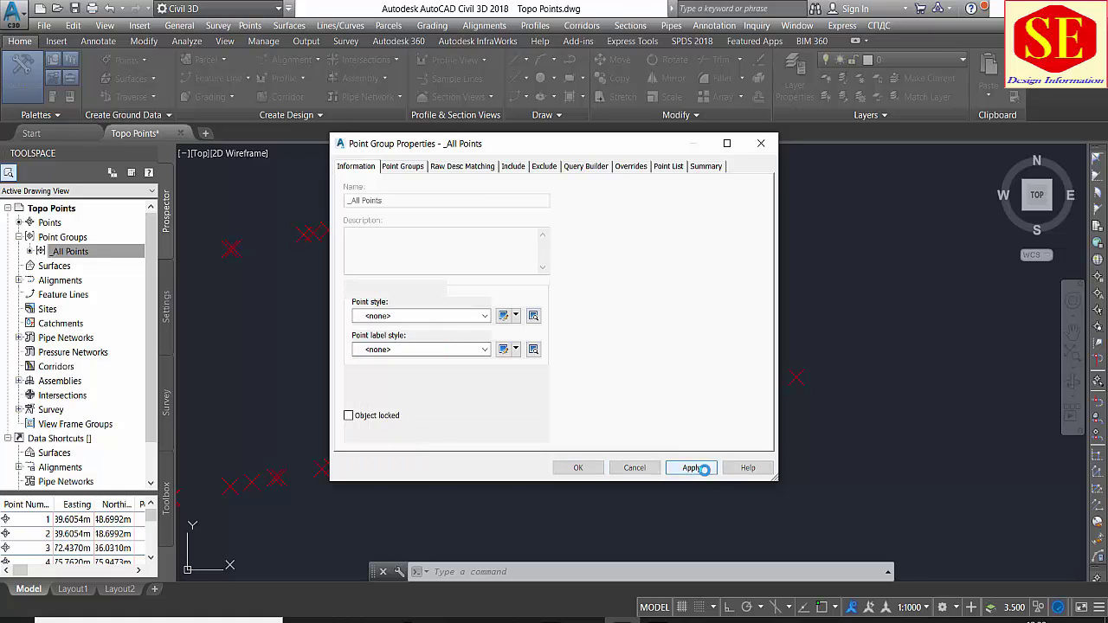
pyautogui.click(578, 469)
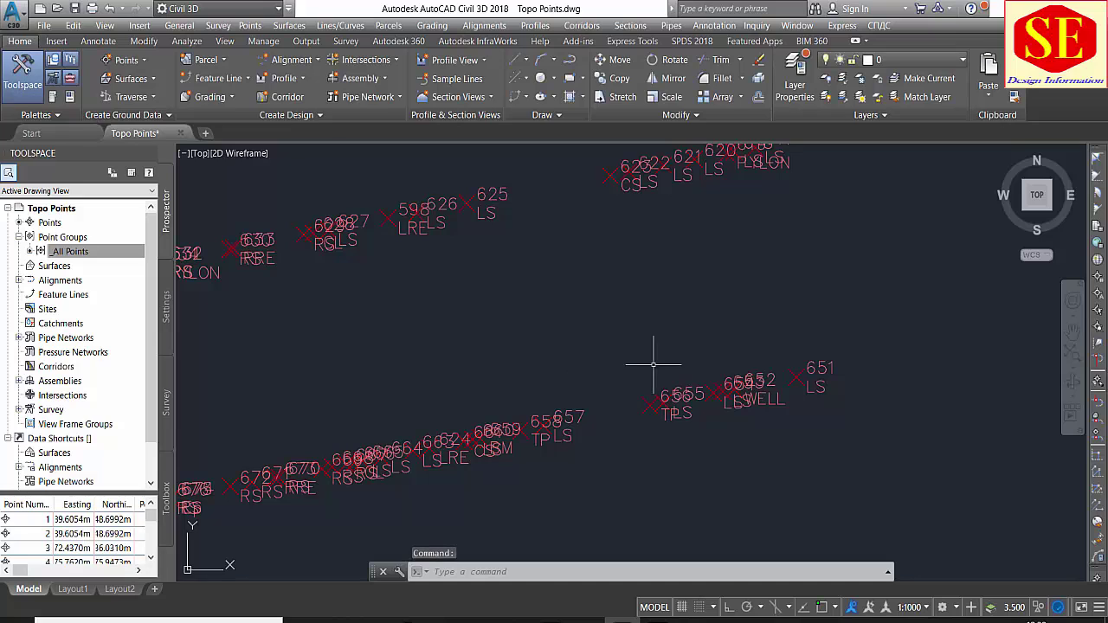
pyautogui.scroll(3, 698, 425)
pyautogui.scroll(3, 697, 425)
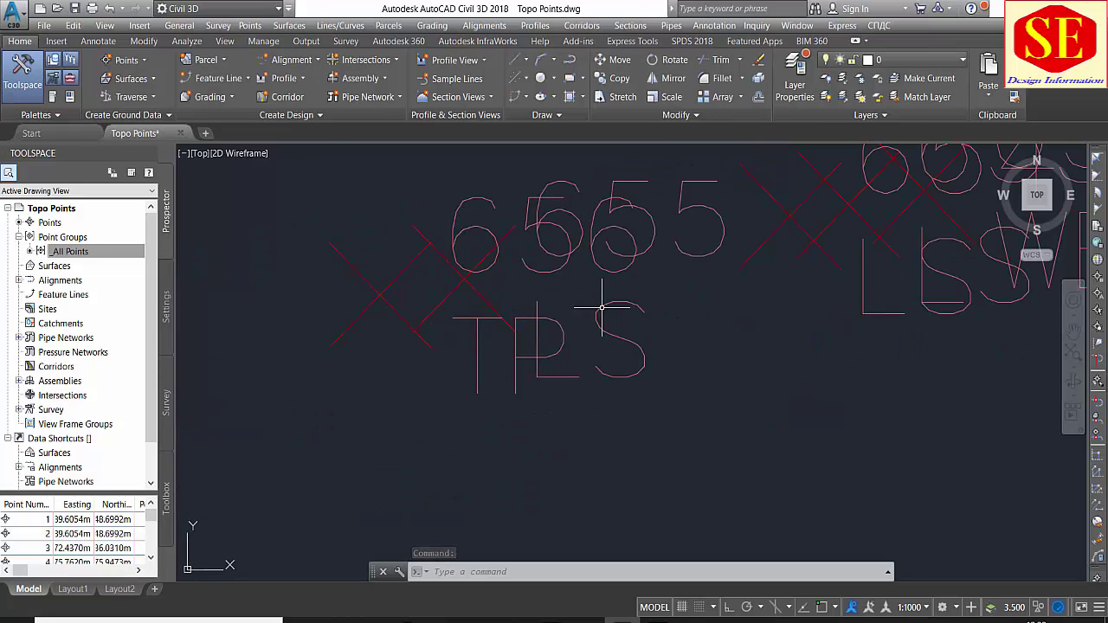
pyautogui.scroll(-1, 634, 320)
pyautogui.scroll(-3, 638, 317)
pyautogui.scroll(-2, 668, 344)
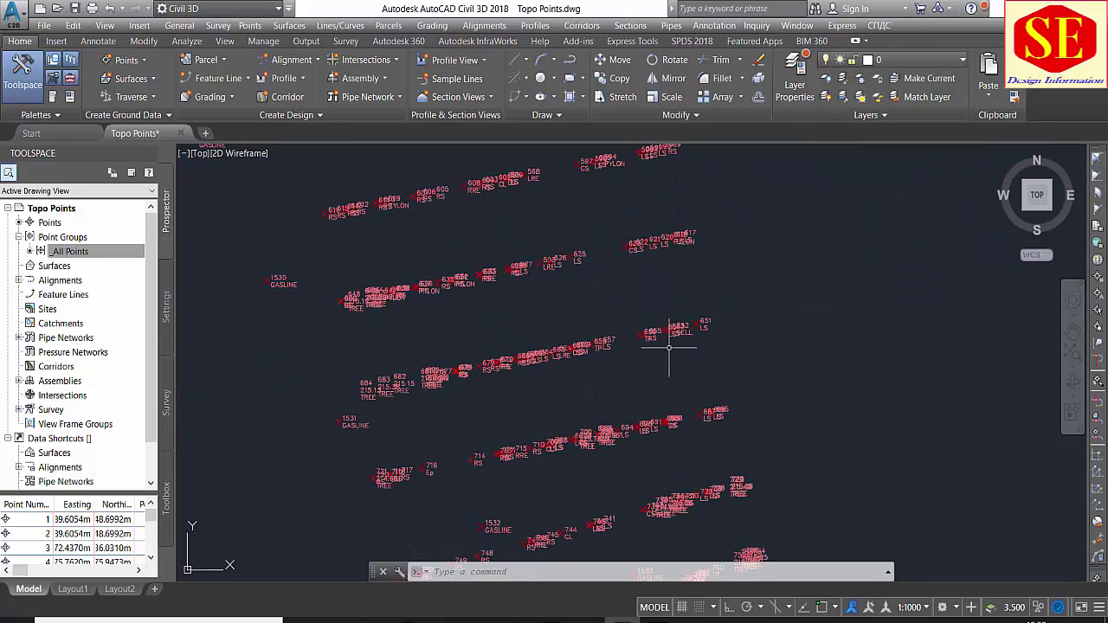
pyautogui.scroll(2, 428, 404)
pyautogui.scroll(1, 420, 317)
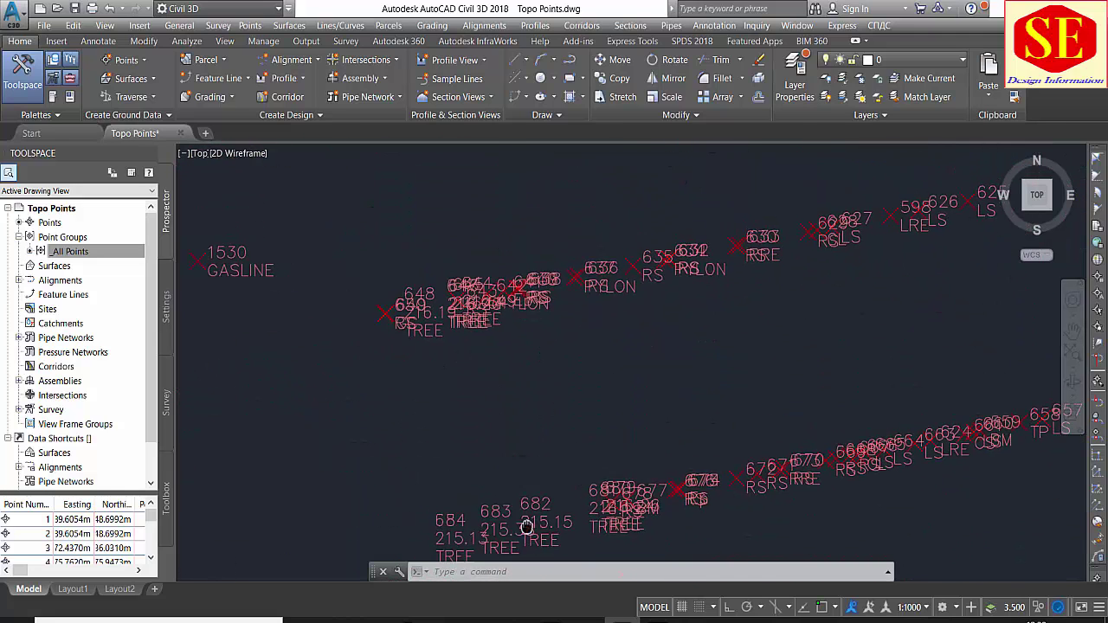
pyautogui.scroll(3, 427, 298)
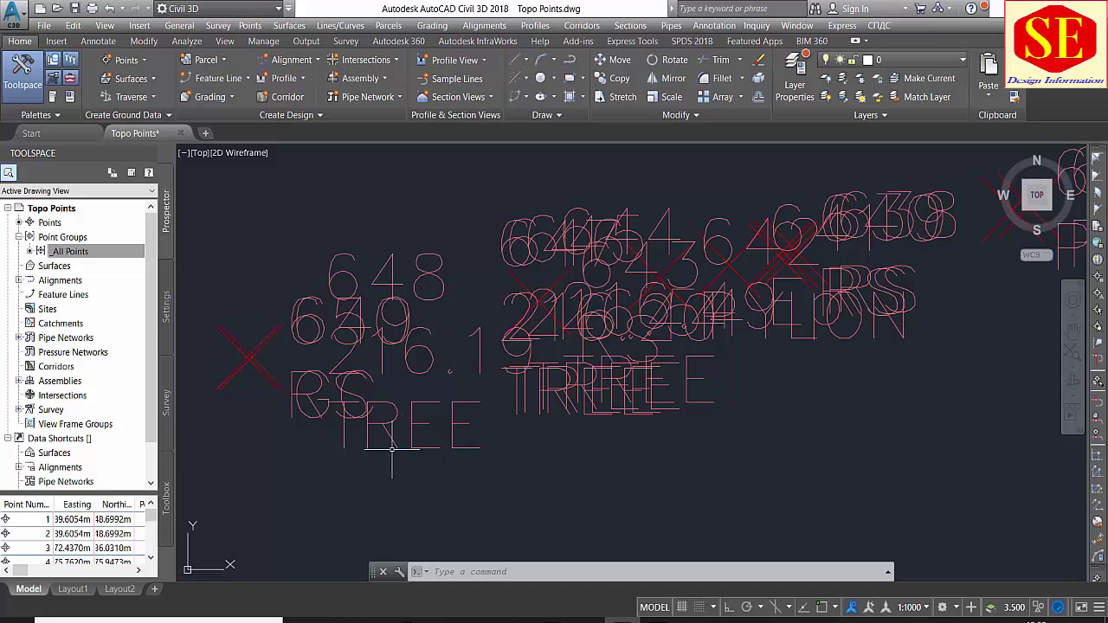
pyautogui.scroll(-3, 482, 450)
pyautogui.scroll(-2, 470, 309)
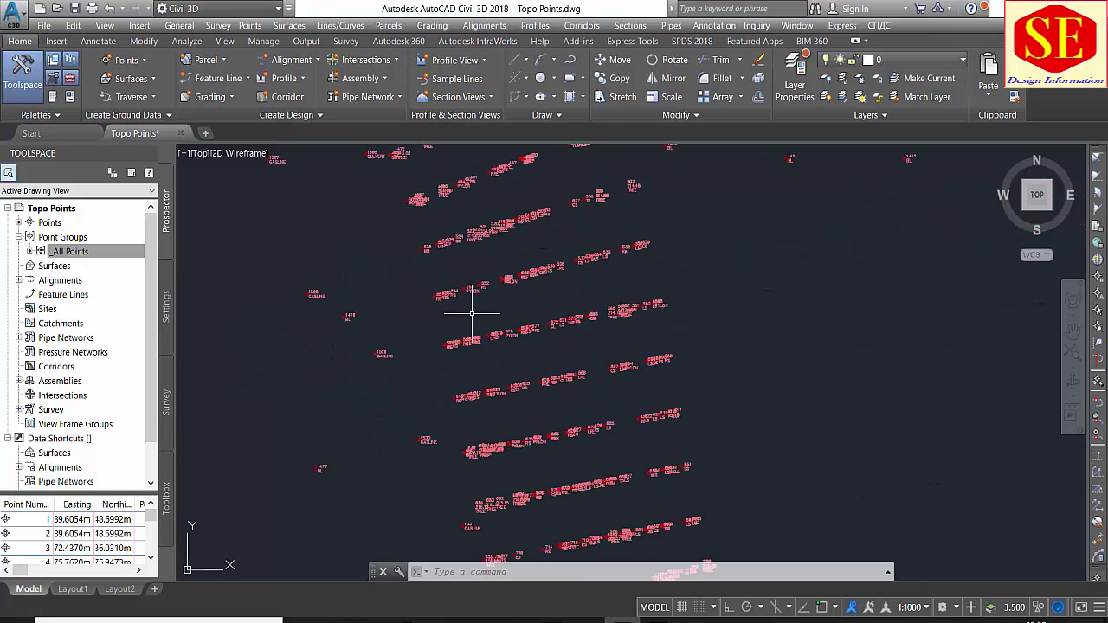
pyautogui.scroll(-2, 566, 475)
pyautogui.scroll(-2, 574, 435)
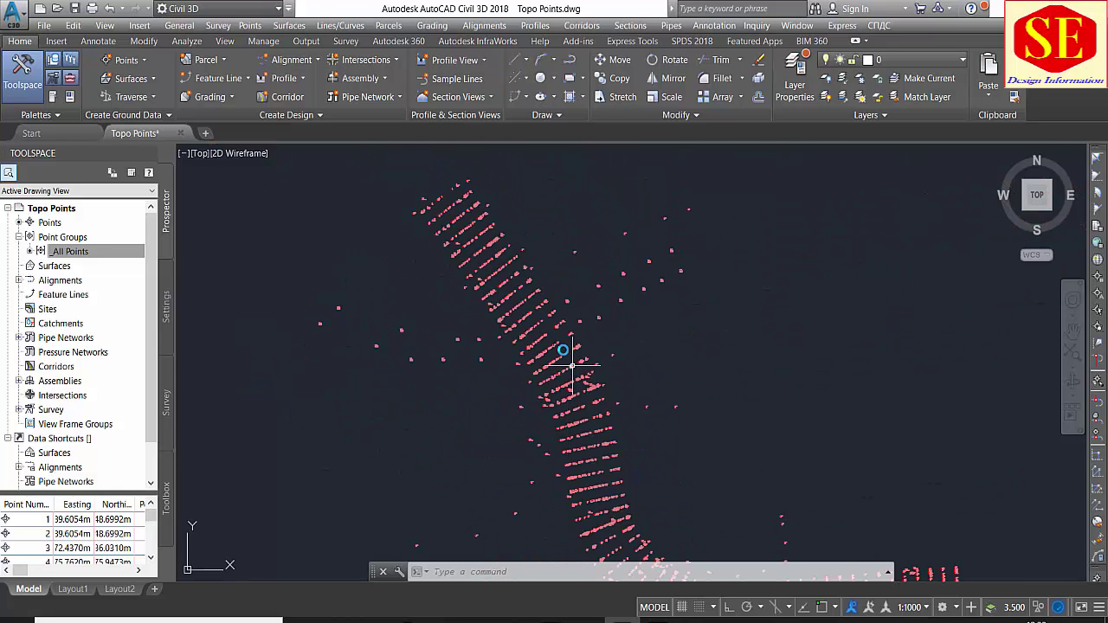
pyautogui.moveTo(566, 228); pyautogui.dragTo(592, 317, button='middle')
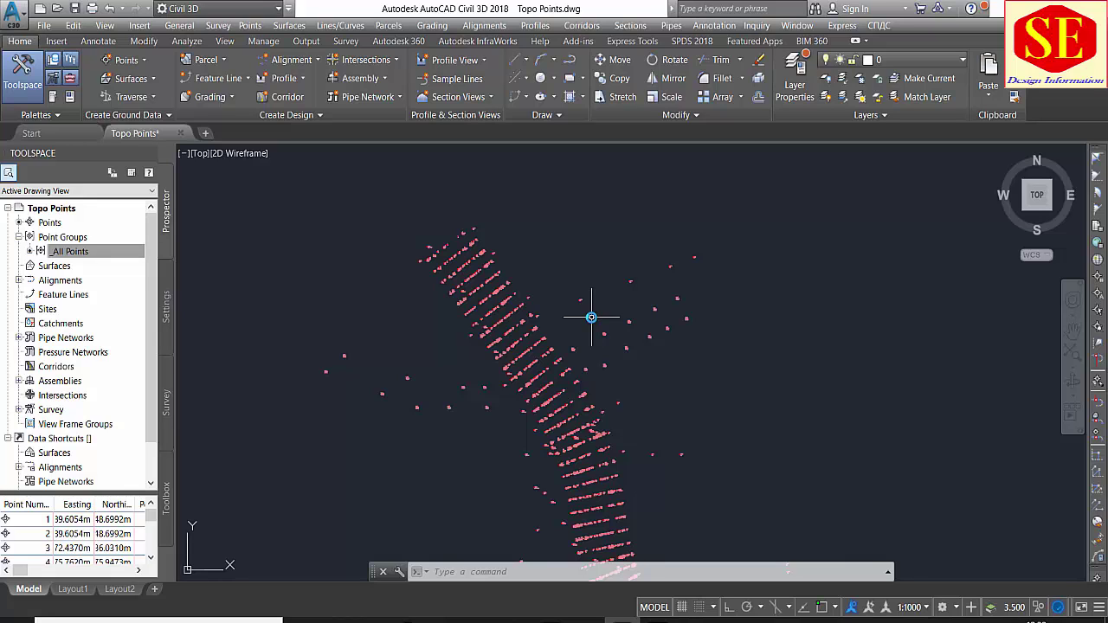
pyautogui.scroll(2, 614, 317)
pyautogui.scroll(3, 701, 254)
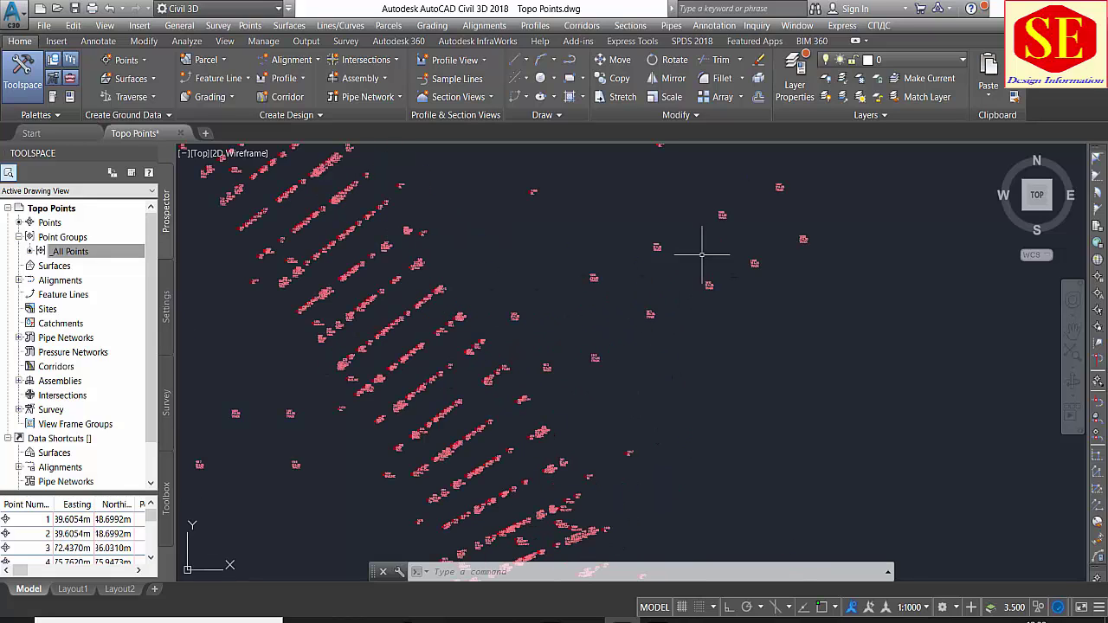
pyautogui.scroll(-1, 596, 369)
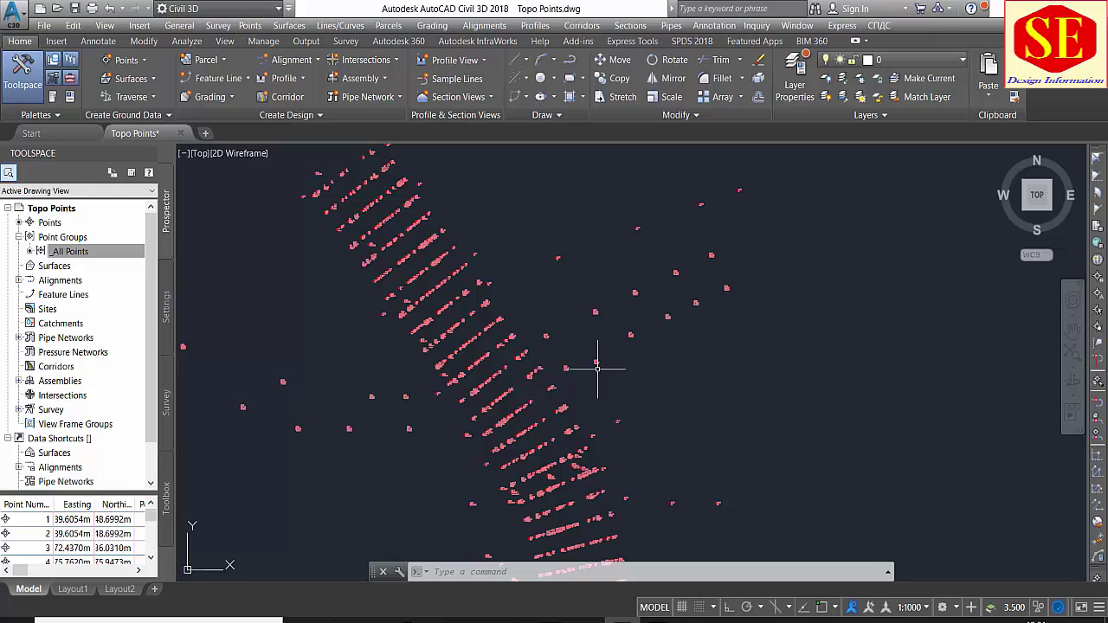
pyautogui.scroll(2, 420, 259)
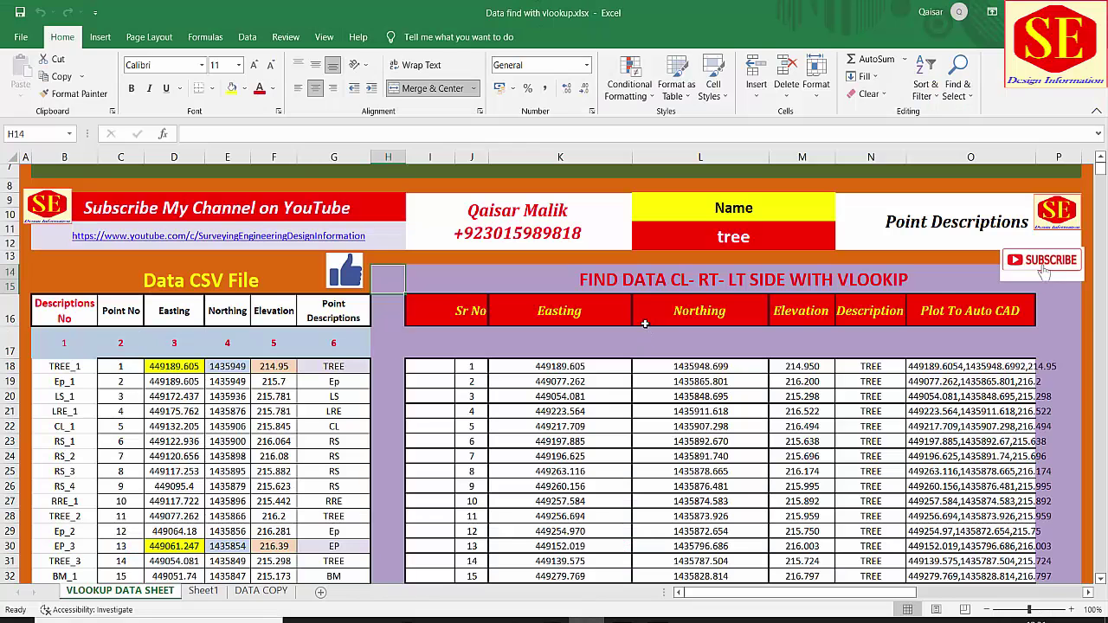
pyautogui.scroll(3, 641, 324)
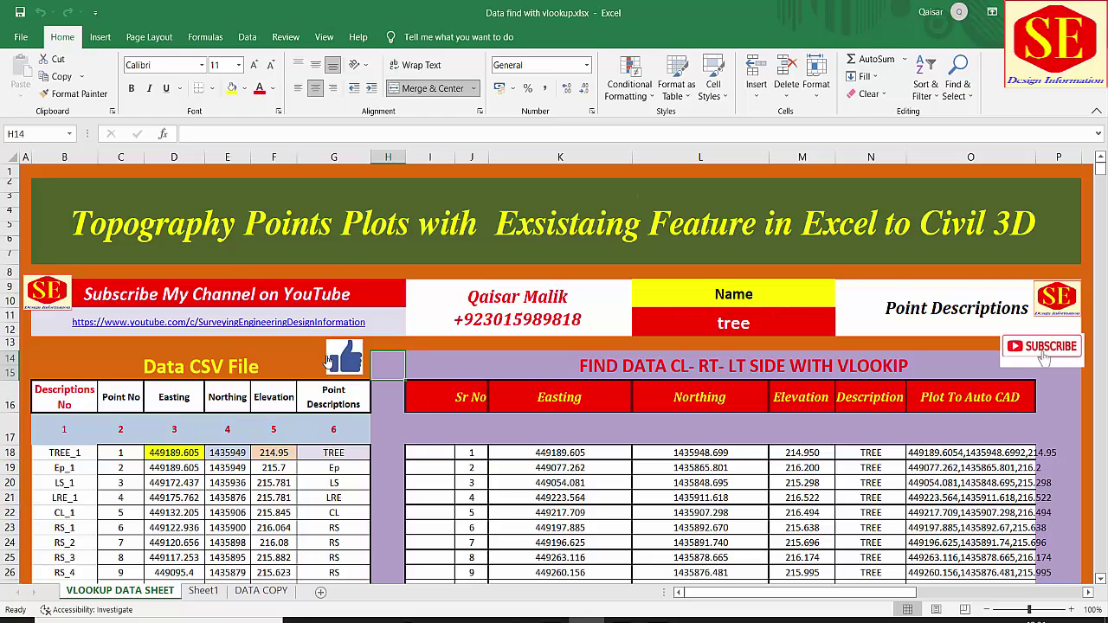
pyautogui.scroll(-1, 328, 362)
pyautogui.moveTo(736, 251); pyautogui.dragTo(736, 281)
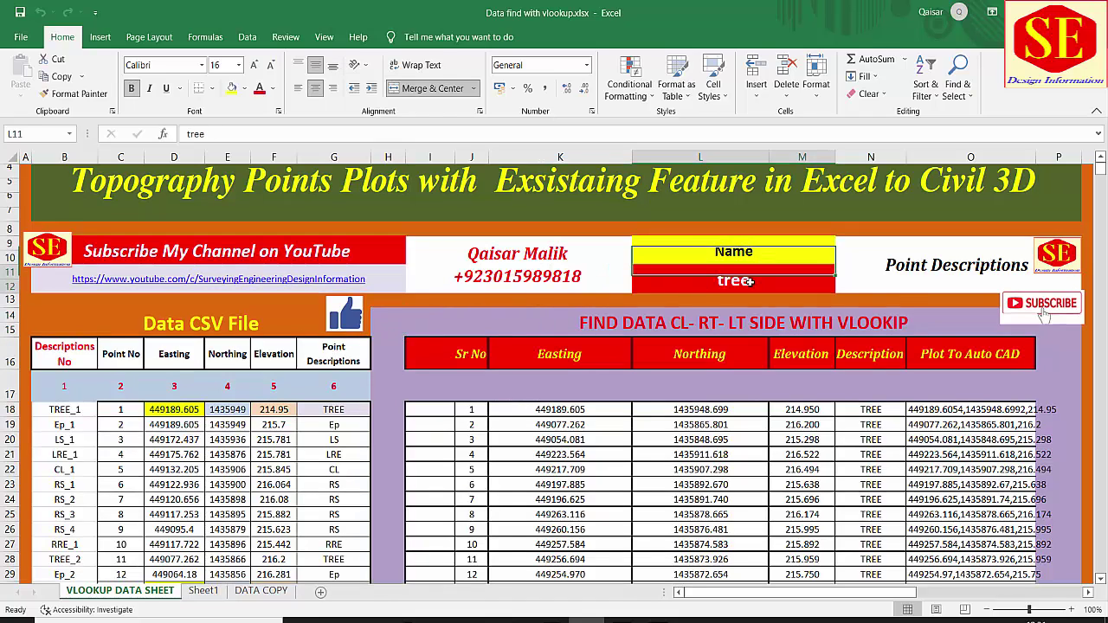
pyautogui.moveTo(813, 238)
pyautogui.mouseDown()
pyautogui.moveTo(911, 254)
pyautogui.moveTo(788, 271)
pyautogui.mouseUp()
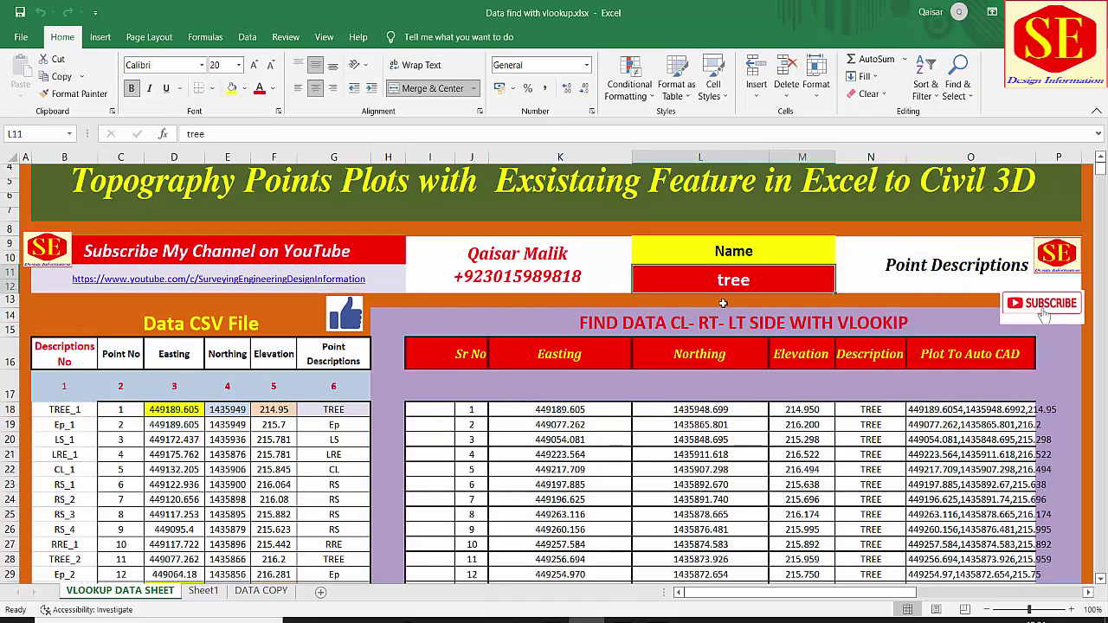
pyautogui.scroll(-2, 775, 369)
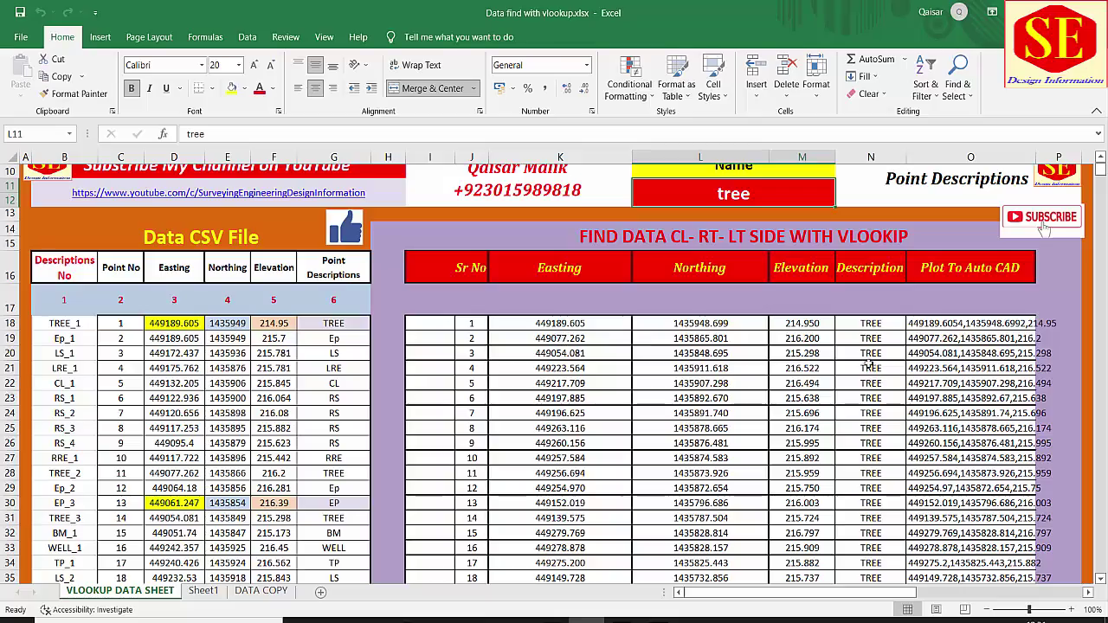
pyautogui.scroll(-3, 877, 329)
pyautogui.scroll(-5, 876, 329)
pyautogui.scroll(-5, 877, 329)
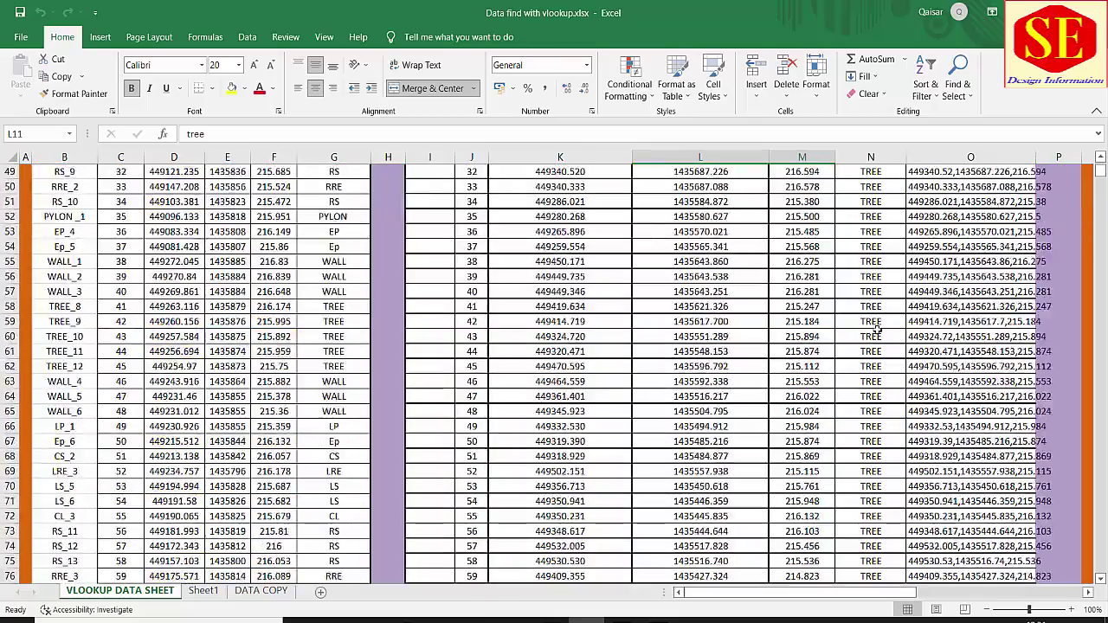
pyautogui.scroll(-5, 877, 329)
pyautogui.scroll(-8, 877, 329)
pyautogui.scroll(-7, 877, 329)
pyautogui.scroll(-7, 877, 329)
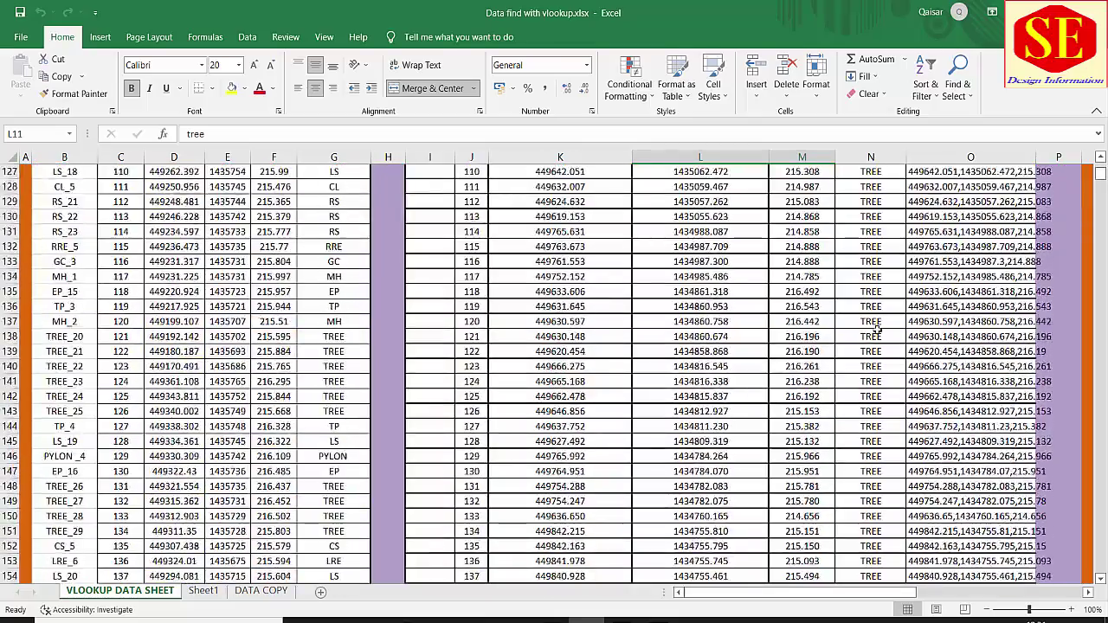
pyautogui.scroll(-7, 877, 329)
pyautogui.scroll(-7, 877, 329)
pyautogui.scroll(-8, 877, 329)
pyautogui.scroll(-9, 637, 439)
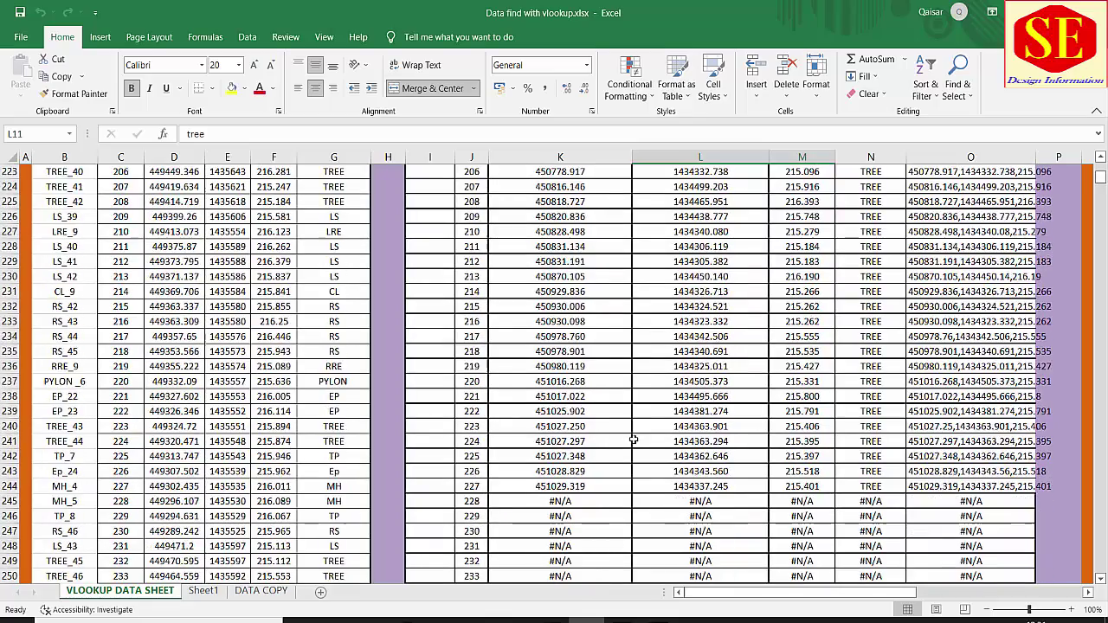
pyautogui.scroll(-7, 637, 440)
pyautogui.scroll(5, 476, 387)
pyautogui.moveTo(459, 394); pyautogui.dragTo(970, 396)
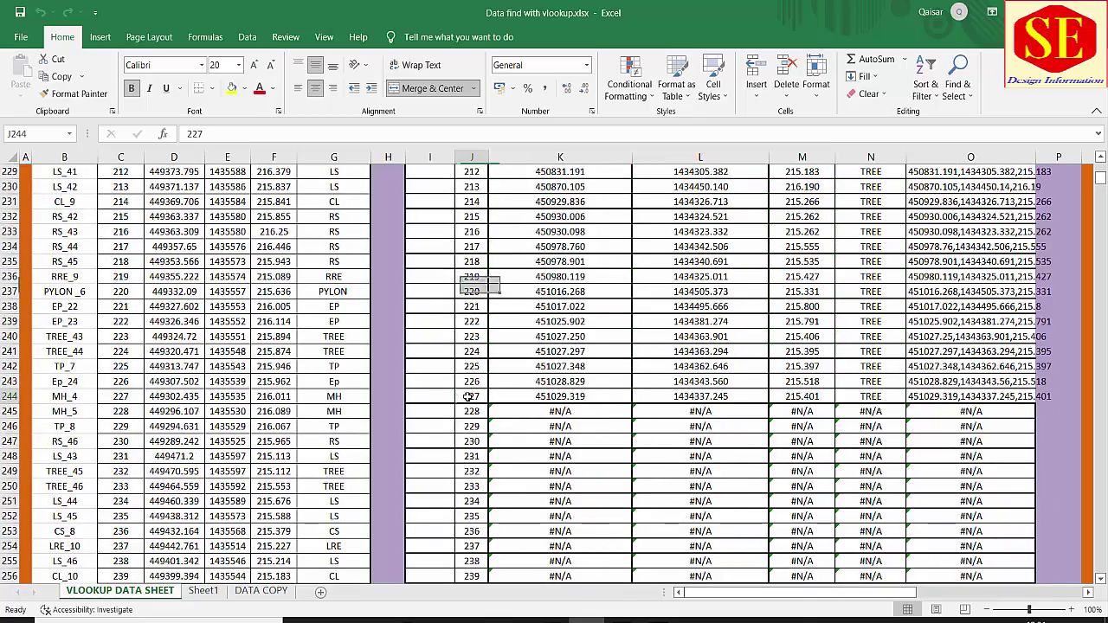
pyautogui.scroll(7, 260, 329)
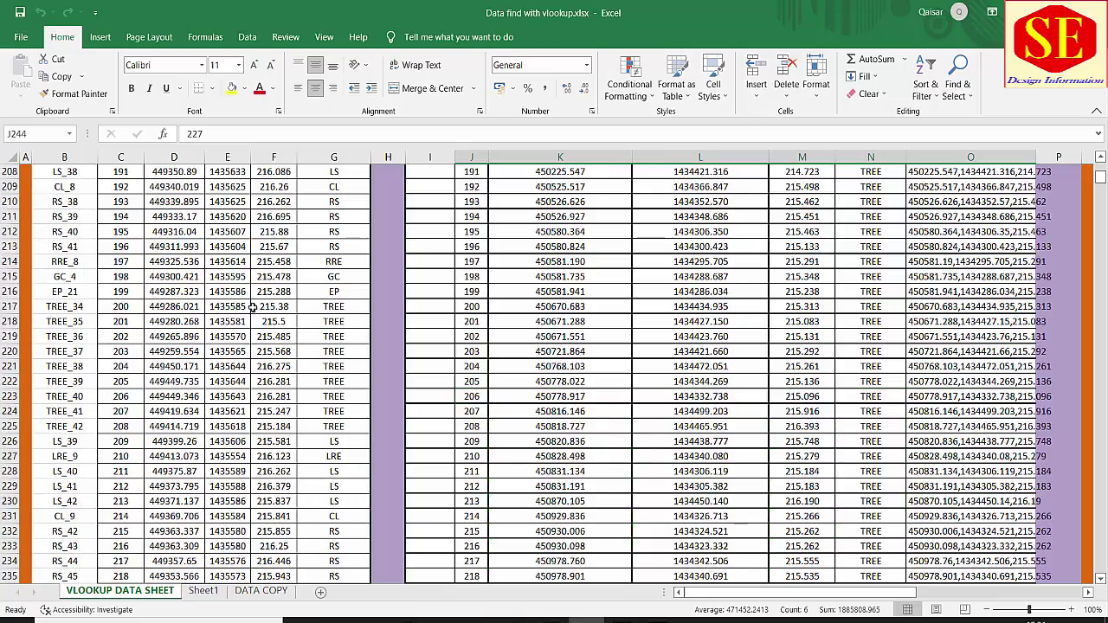
pyautogui.scroll(6, 609, 304)
pyautogui.scroll(9, 610, 305)
pyautogui.scroll(15, 609, 305)
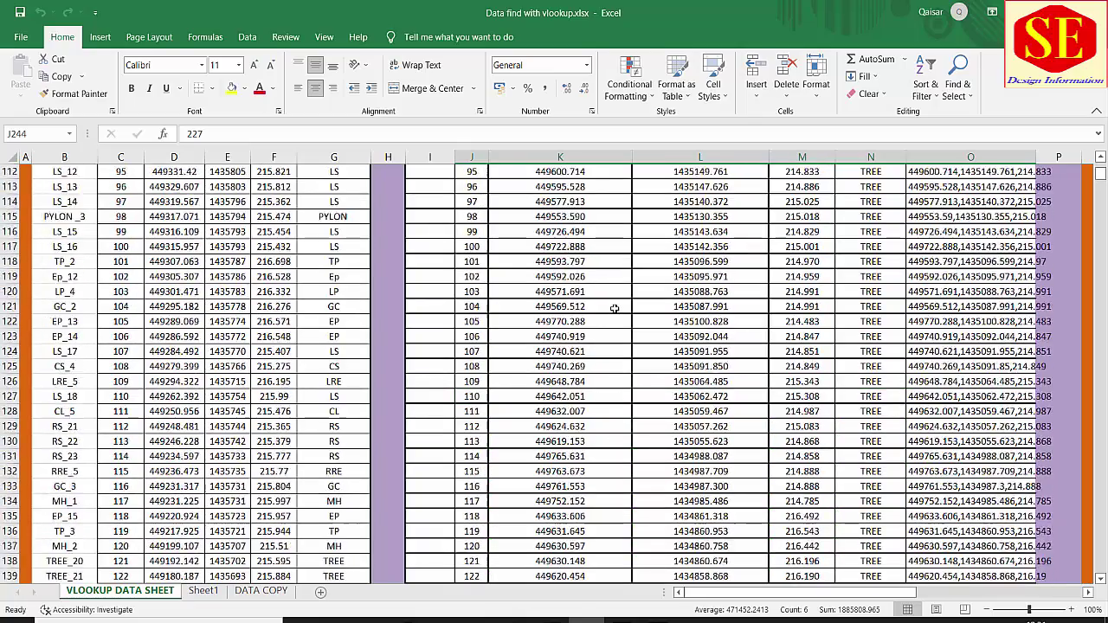
pyautogui.scroll(6, 609, 304)
pyautogui.scroll(7, 610, 305)
pyautogui.scroll(8, 610, 305)
pyautogui.scroll(8, 609, 304)
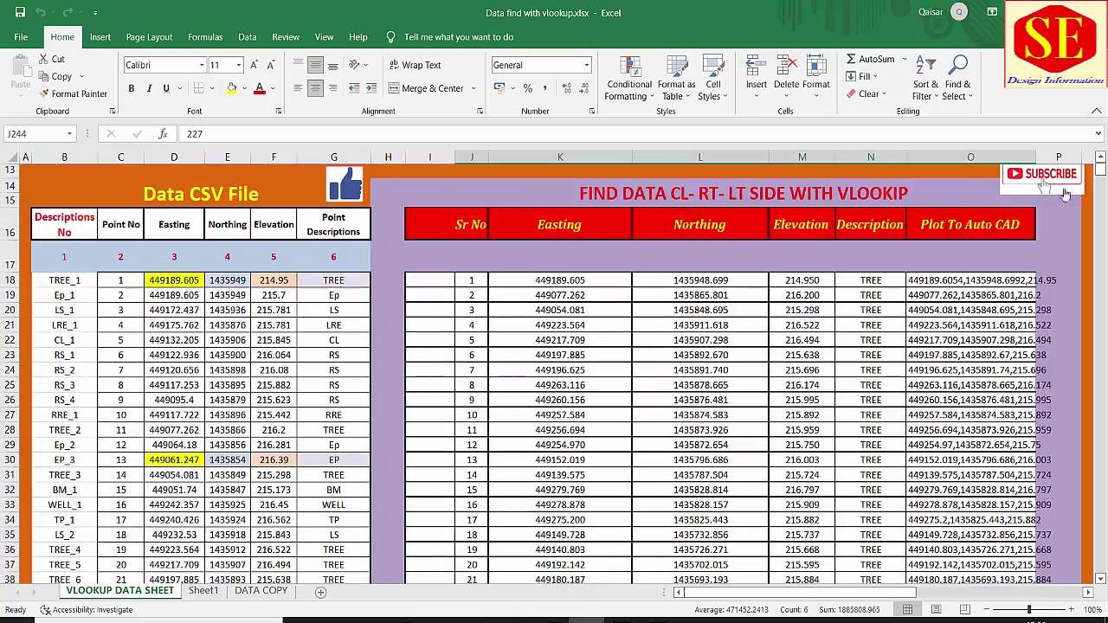
pyautogui.scroll(1, 551, 322)
pyautogui.click(105, 324)
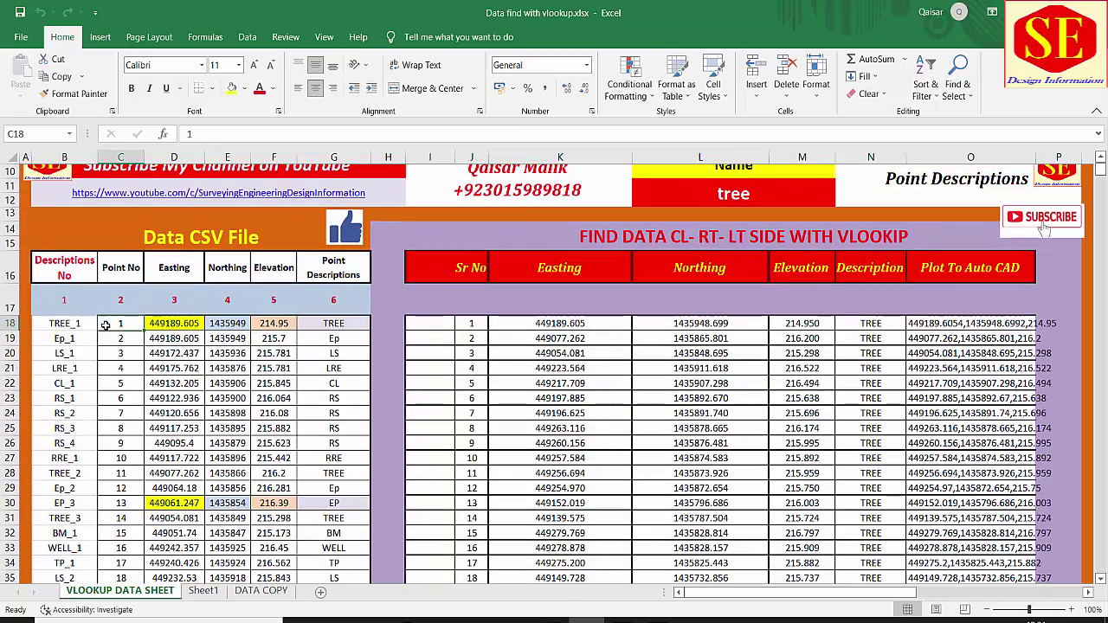
# Step: Delete the survey data in columns C–G so K20's VLOOKUP shows #N/A, then select Topo Data .txt in File Explorer
pyautogui.moveTo(297, 326); pyautogui.dragTo(376, 578)
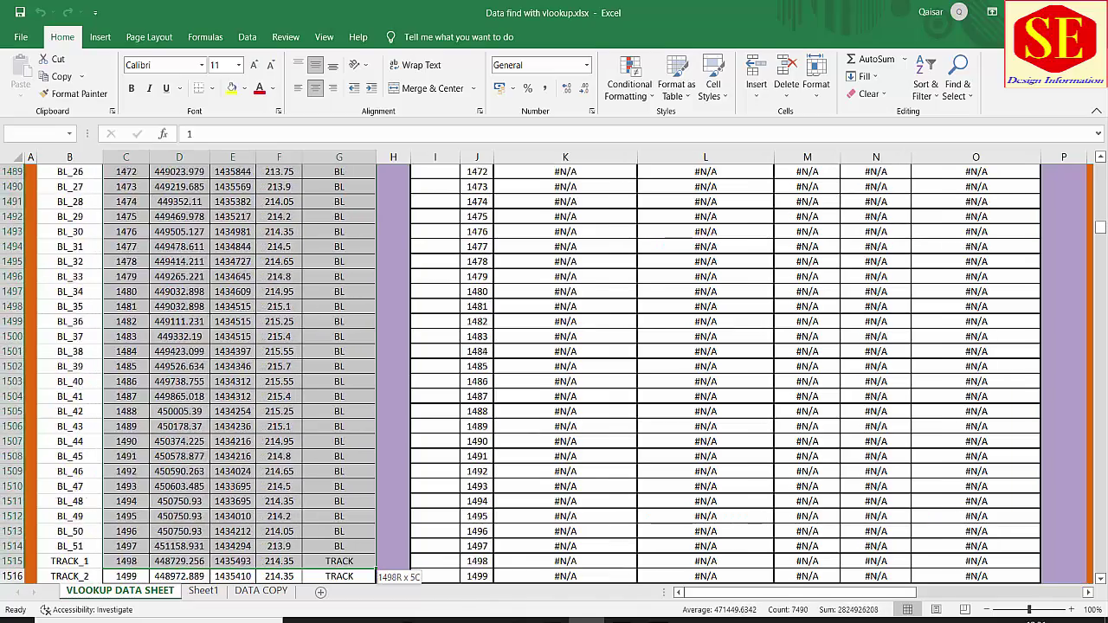
pyautogui.moveTo(376, 578); pyautogui.dragTo(339, 571)
pyautogui.press('Delete')
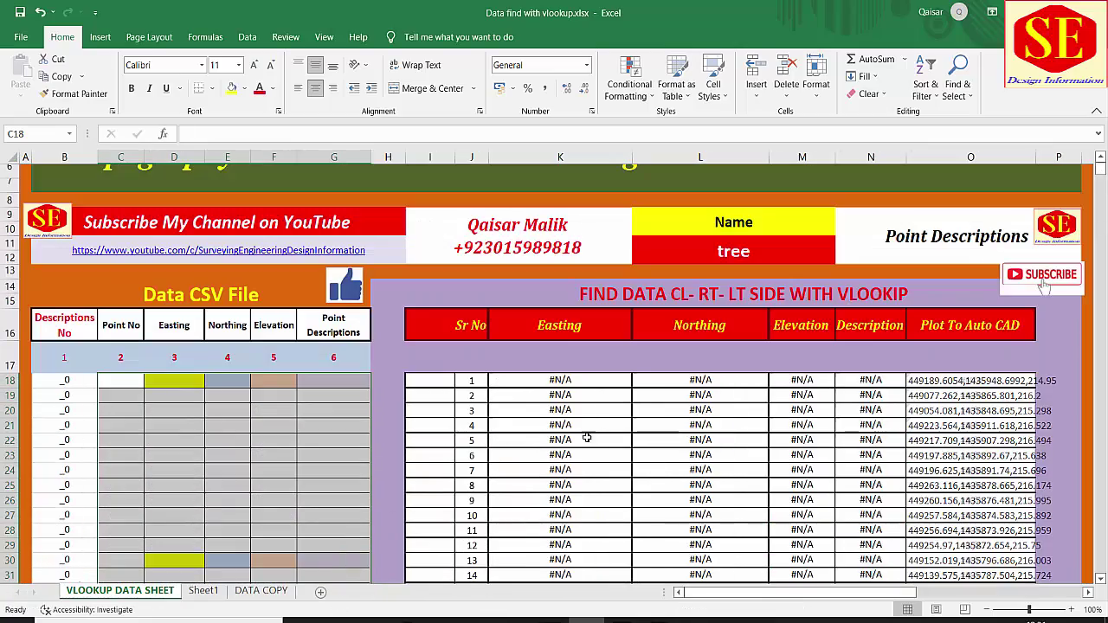
pyautogui.click(611, 405)
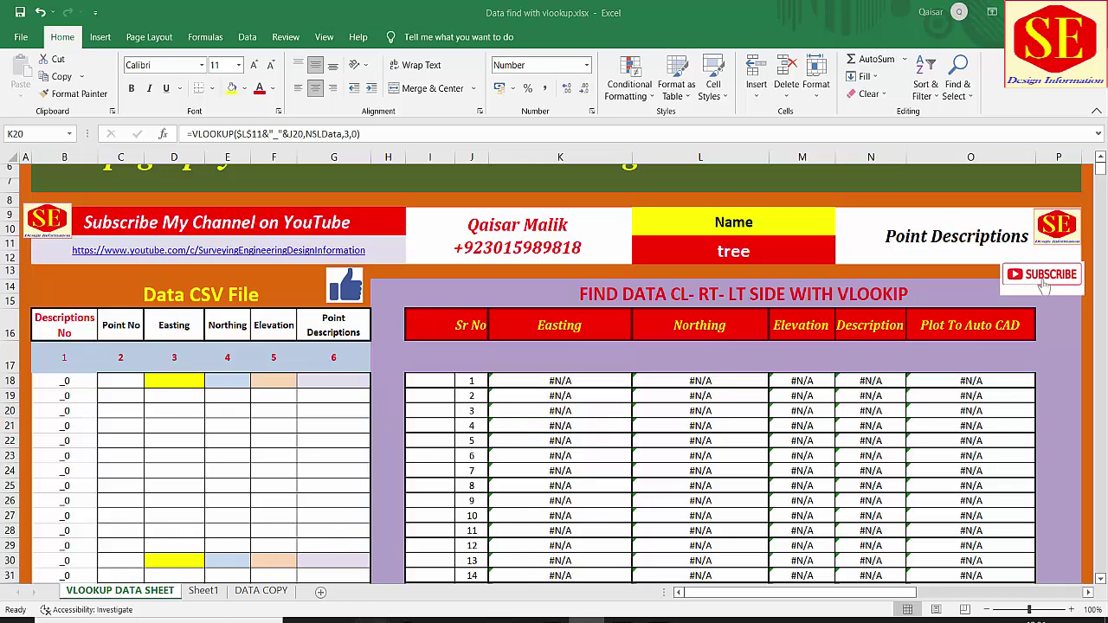
pyautogui.click(371, 619)
pyautogui.click(463, 567)
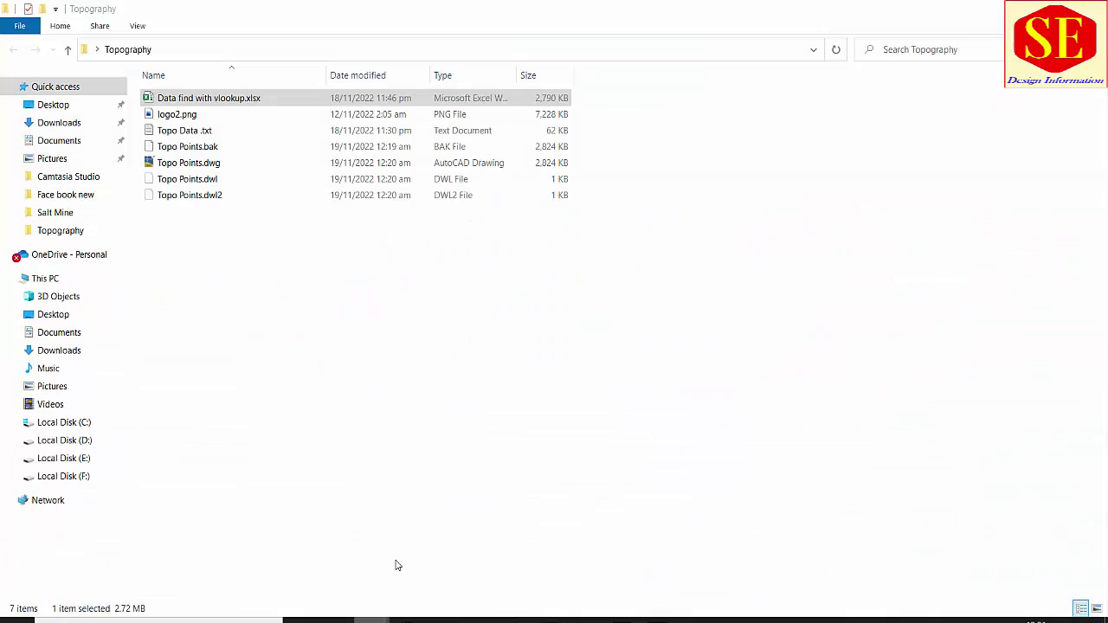
# Step: Open Topo Data .txt in Notepad and look through its point lines
pyautogui.click(153, 130)
pyautogui.rightClick(154, 130)
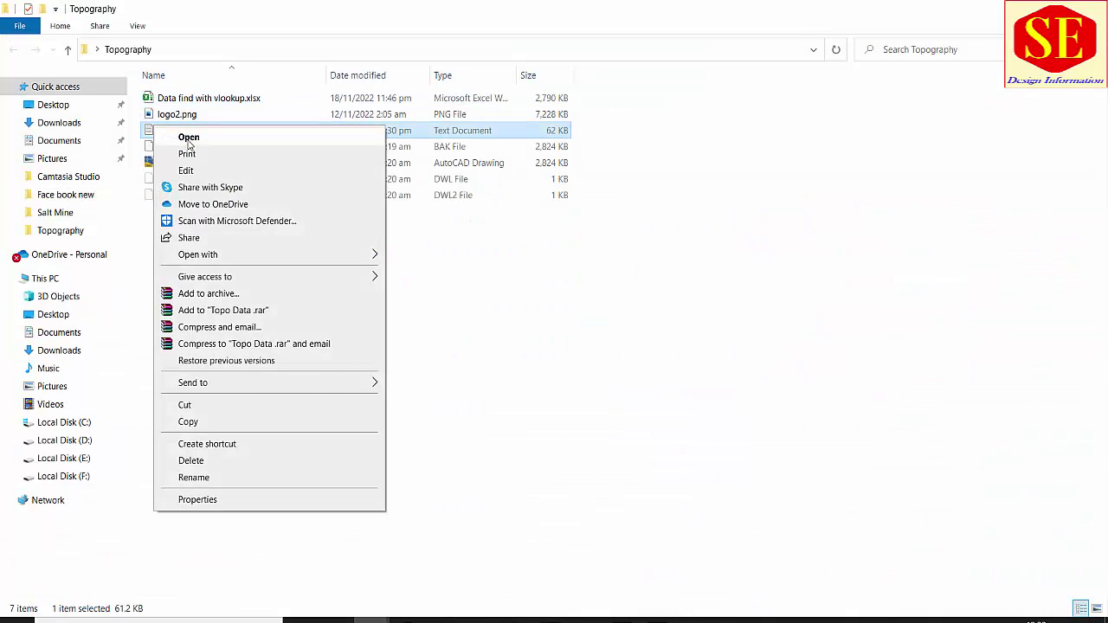
pyautogui.click(190, 144)
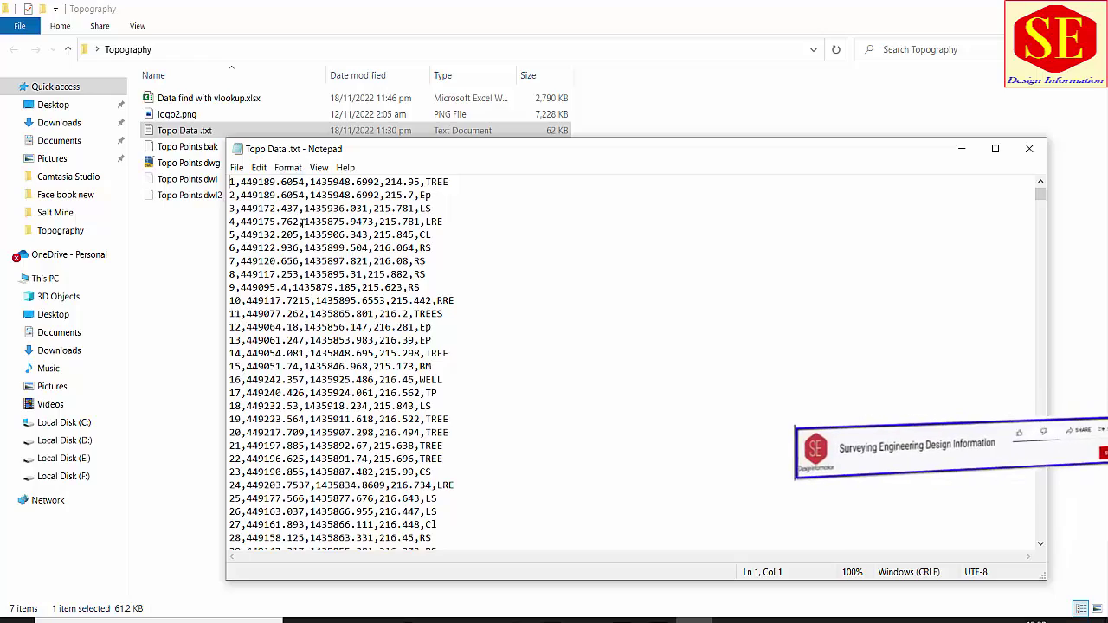
pyautogui.scroll(-6, 400, 327)
pyautogui.scroll(-18, 400, 327)
pyautogui.scroll(8, 399, 327)
pyautogui.scroll(10, 400, 328)
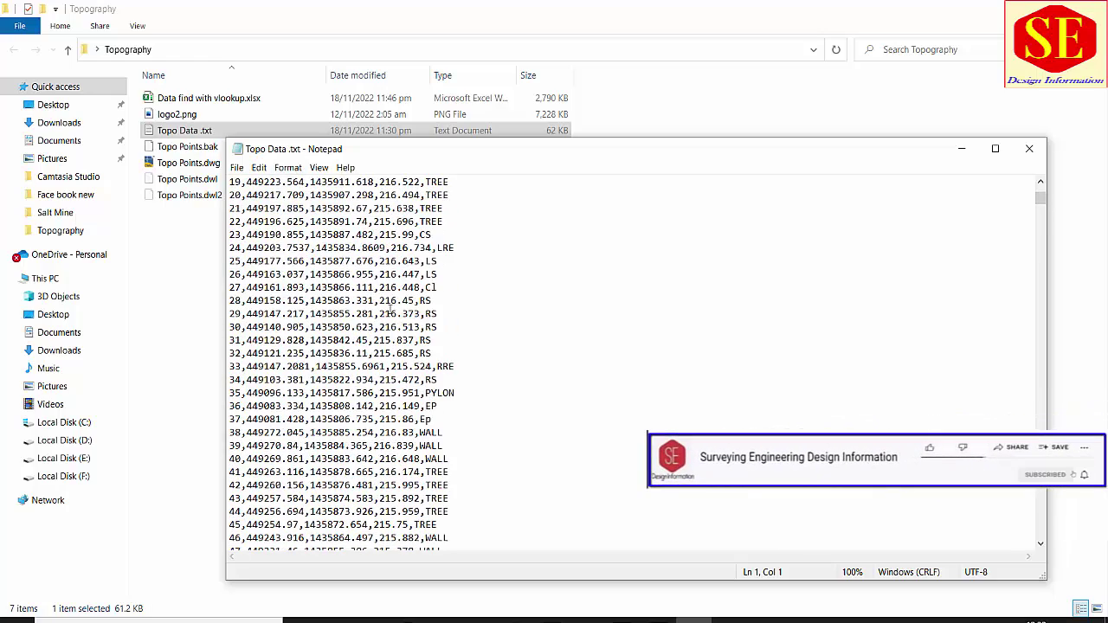
pyautogui.scroll(6, 372, 277)
# Step: Copy all the survey point text, close Notepad and return to Excel
pyautogui.hotkey('ctrl', 'a')
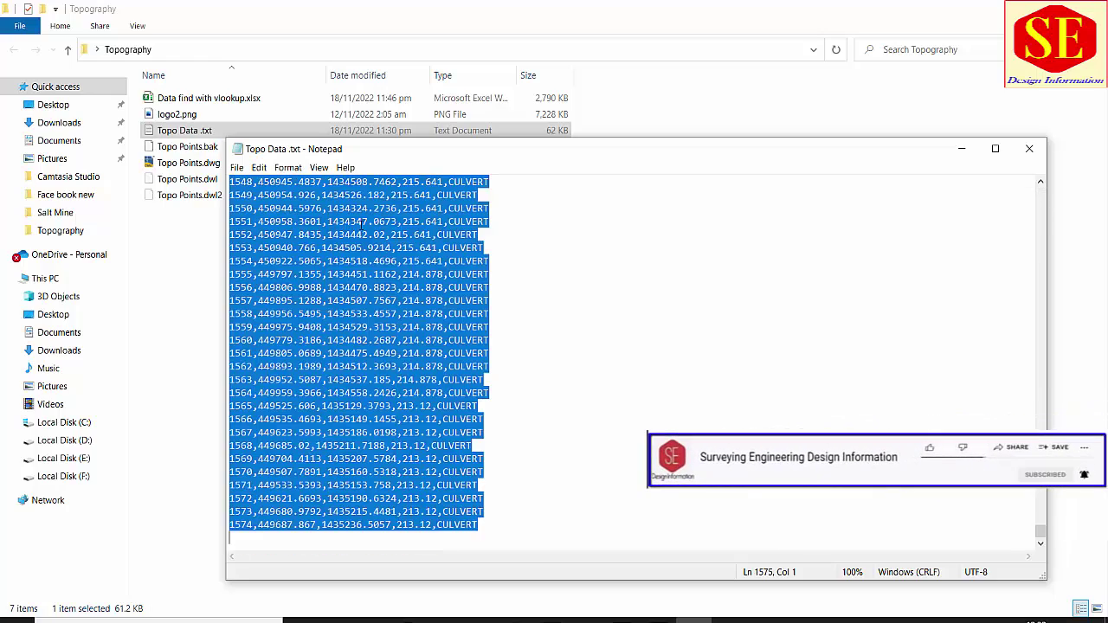
pyautogui.rightClick(355, 222)
pyautogui.click(388, 263)
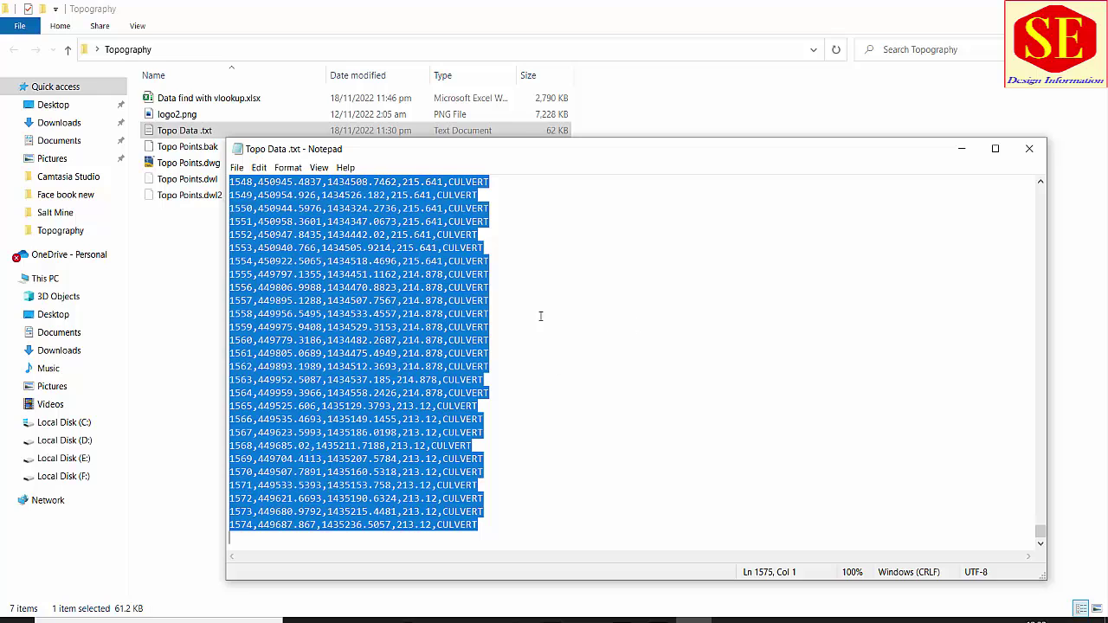
pyautogui.rightClick(417, 277)
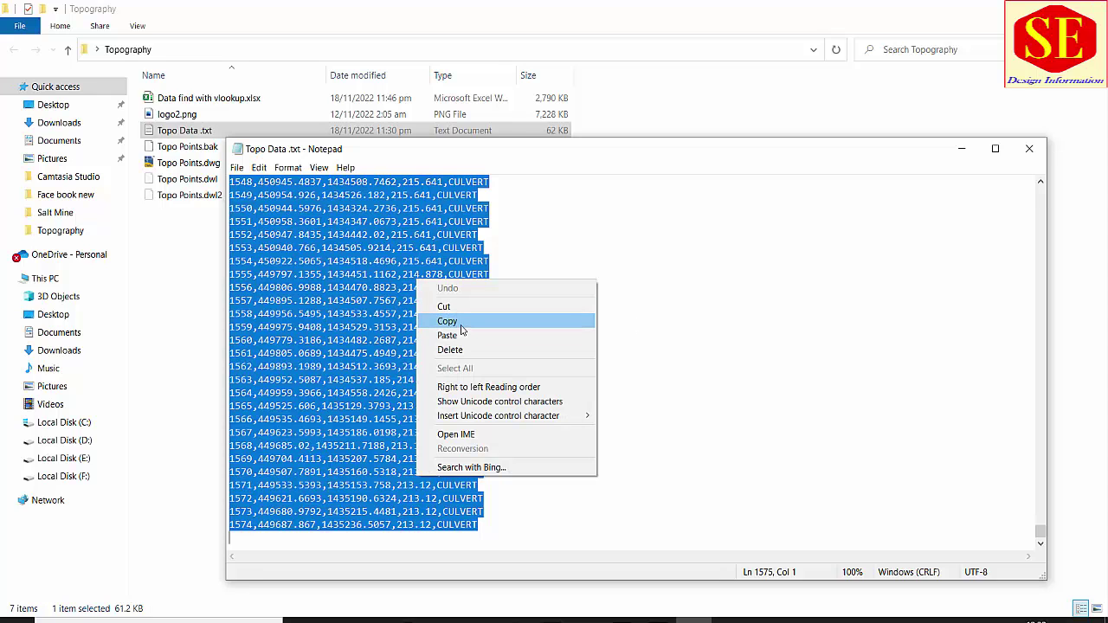
pyautogui.click(462, 325)
pyautogui.click(1030, 148)
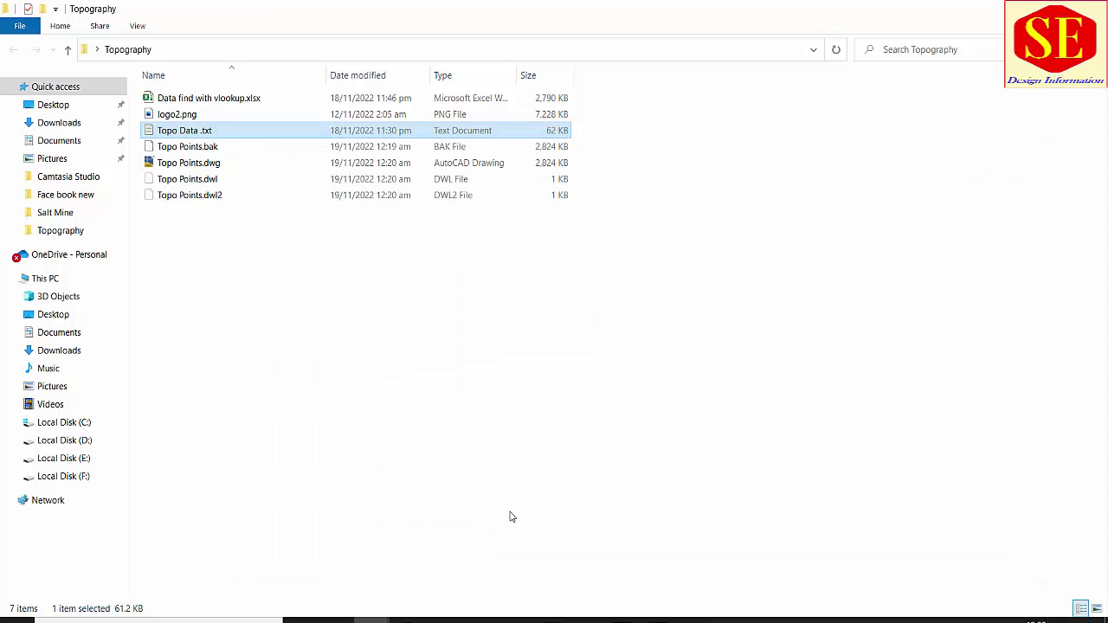
pyautogui.click(586, 617)
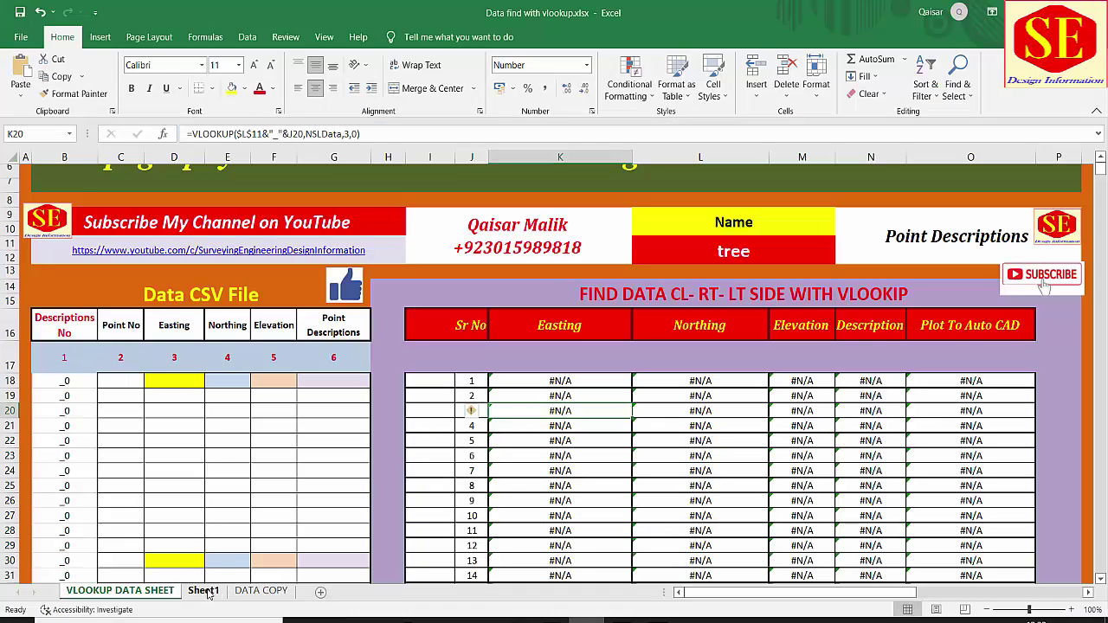
# Step: Paste the copied survey point text into cell A1 of Sheet1
pyautogui.click(205, 591)
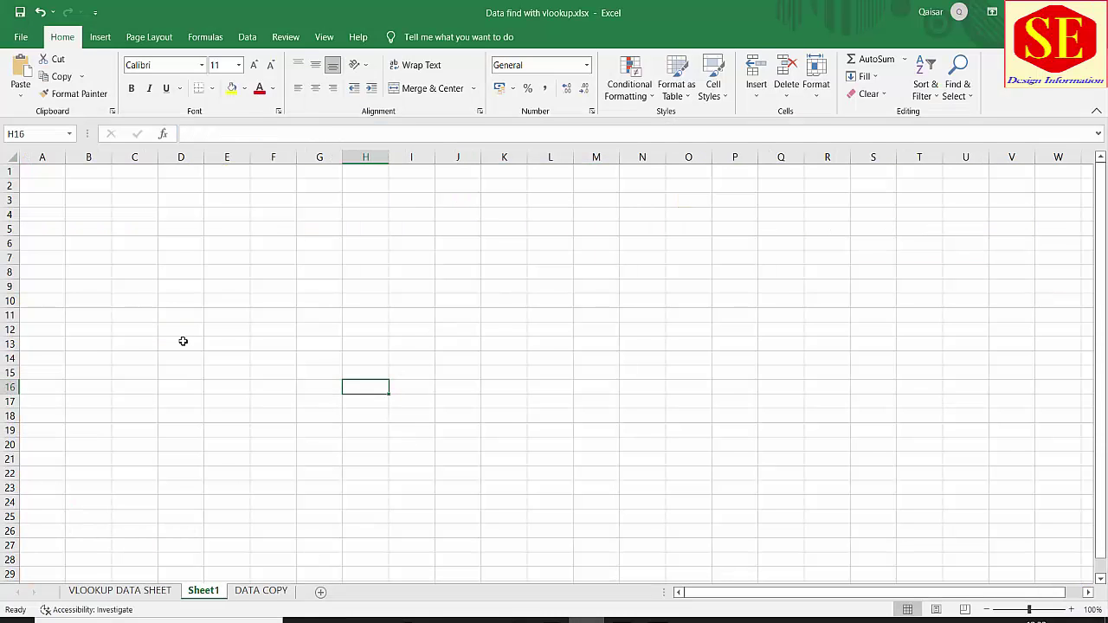
pyautogui.click(43, 173)
pyautogui.rightClick(44, 174)
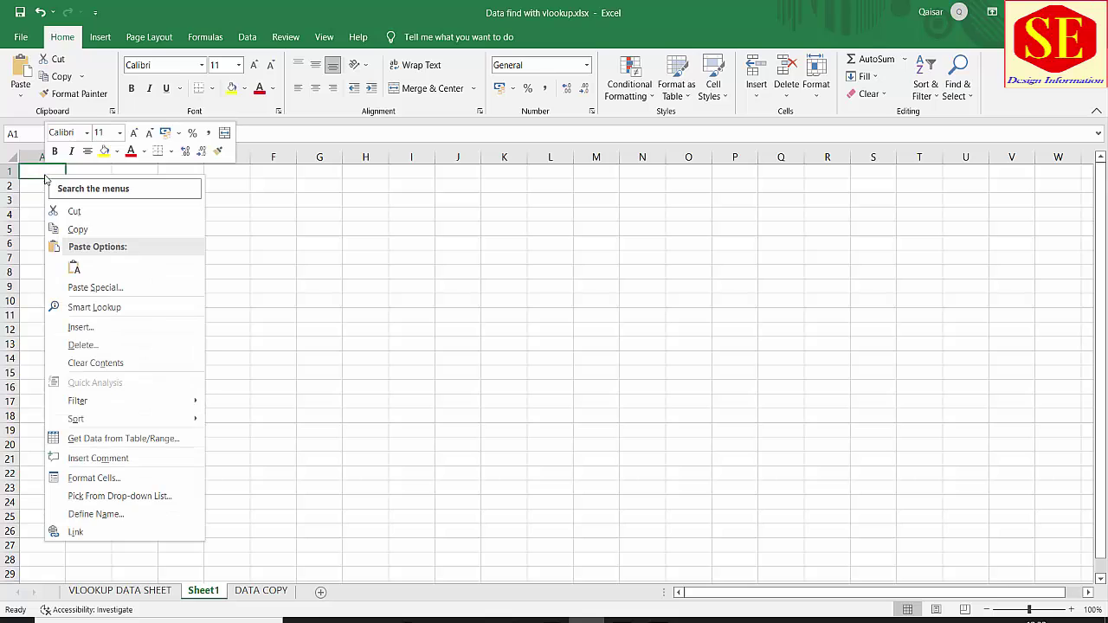
pyautogui.click(72, 267)
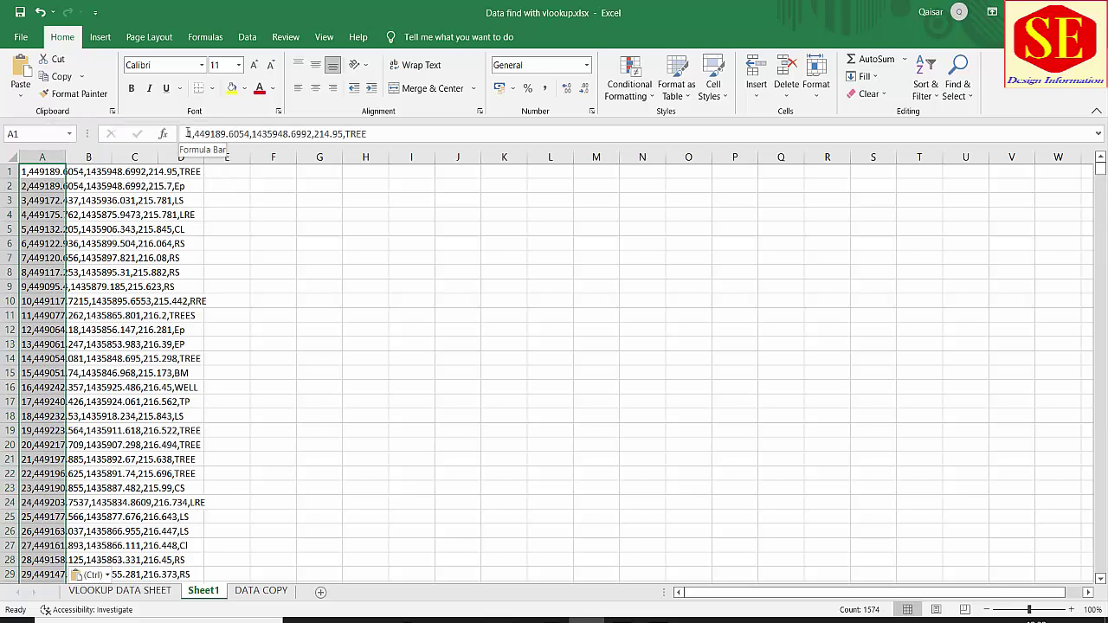
pyautogui.click(211, 134)
pyautogui.click(277, 131)
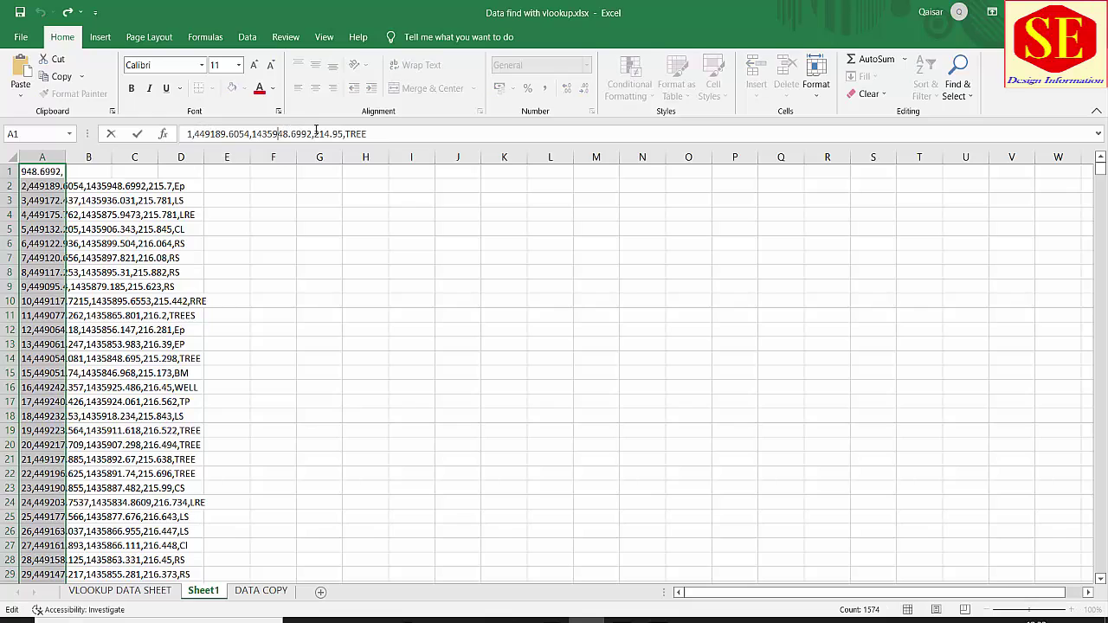
pyautogui.click(38, 184)
# Step: Split column A at commas into columns A–E with Text to Columns (Delimited, Comma)
pyautogui.click(40, 157)
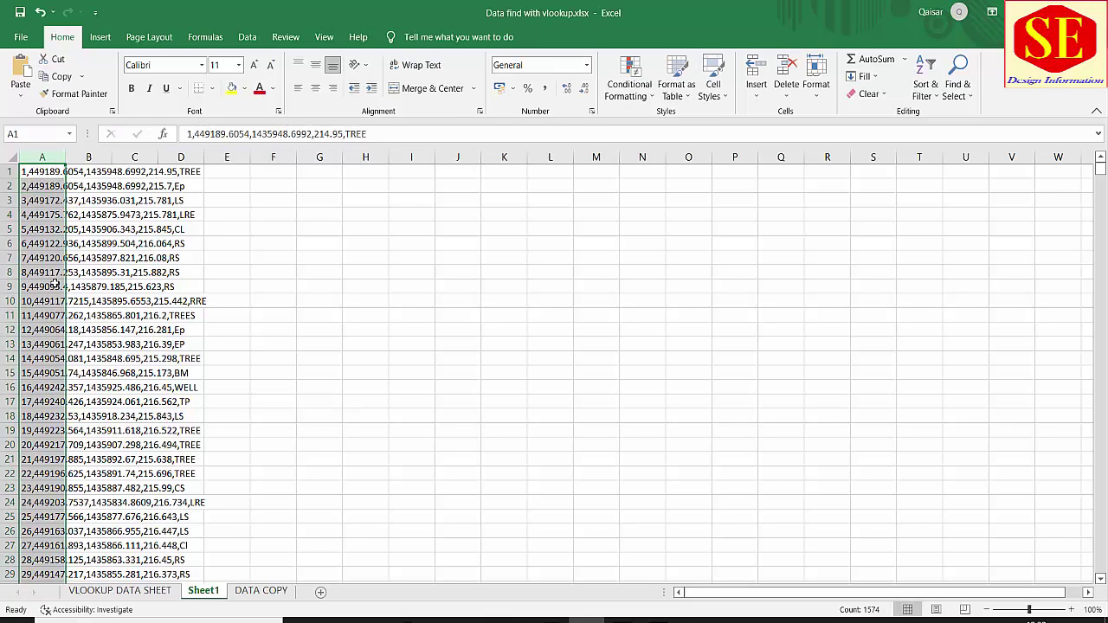
pyautogui.click(255, 39)
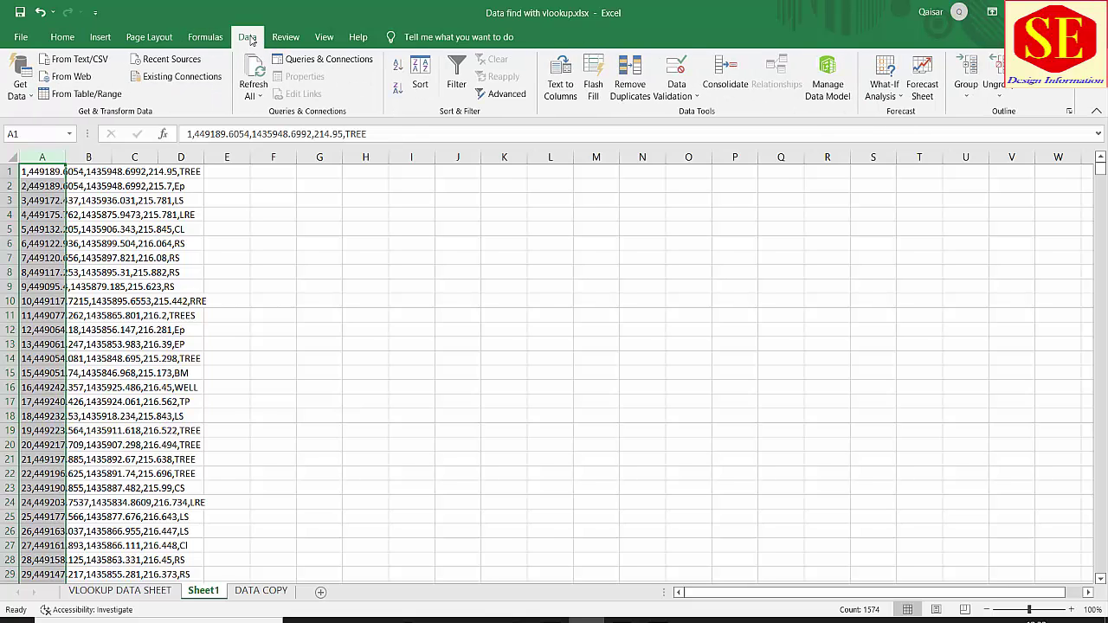
pyautogui.click(560, 77)
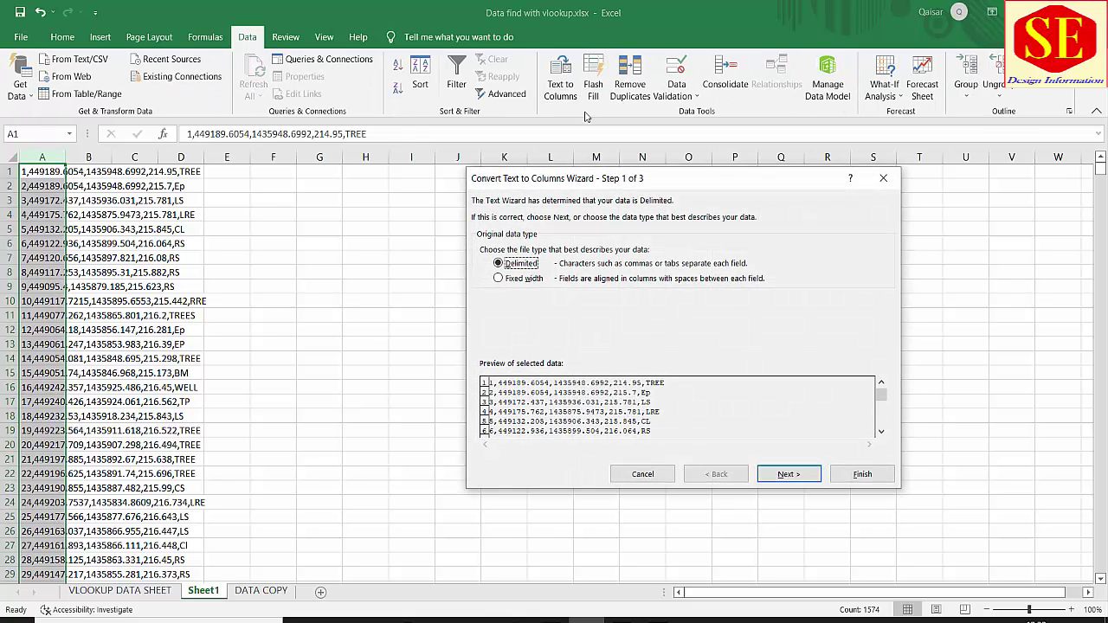
pyautogui.click(788, 473)
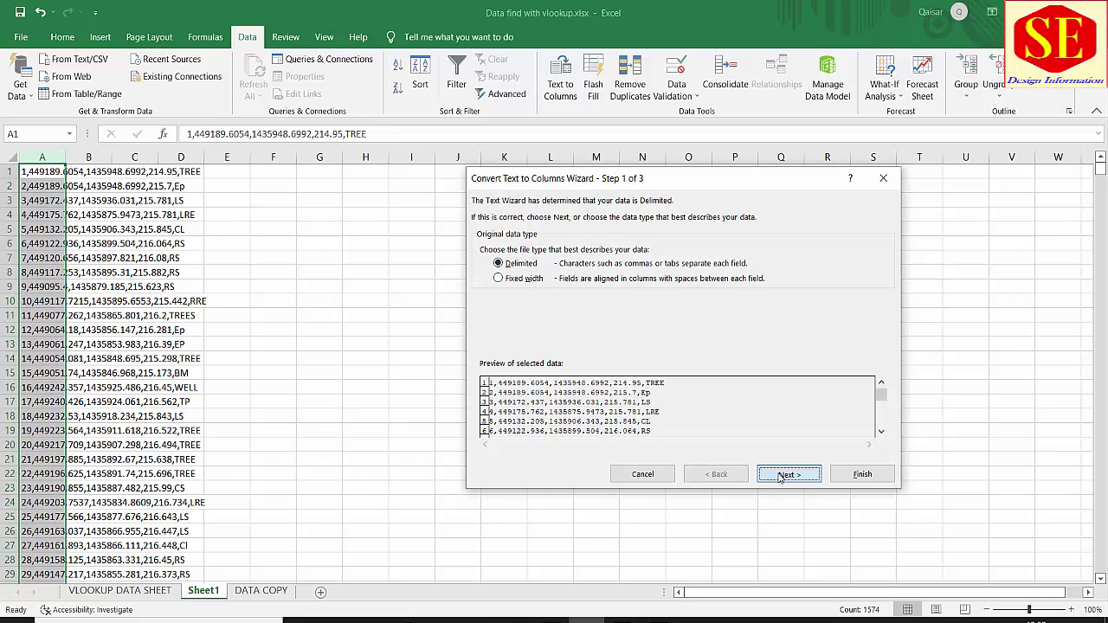
pyautogui.click(510, 270)
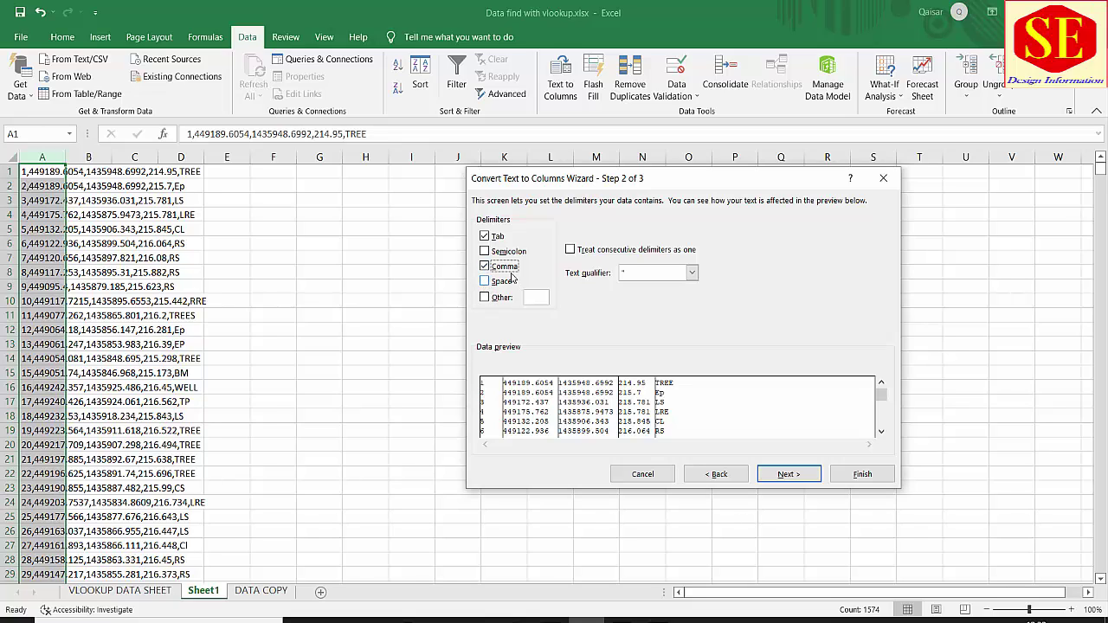
pyautogui.click(486, 267)
pyautogui.click(485, 267)
pyautogui.click(788, 474)
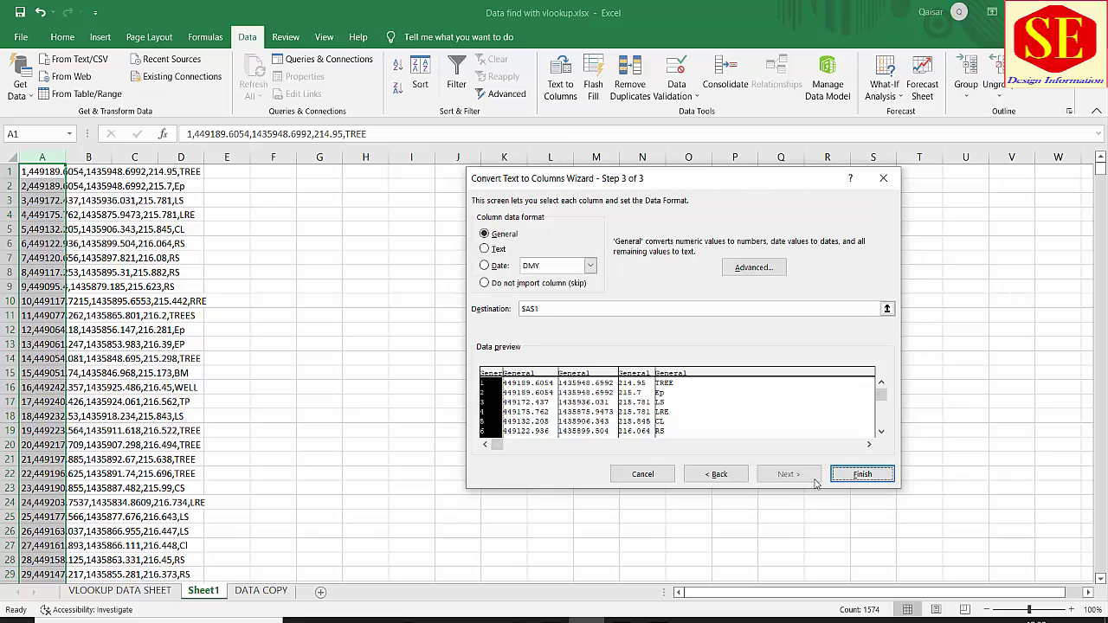
pyautogui.click(863, 474)
pyautogui.click(459, 446)
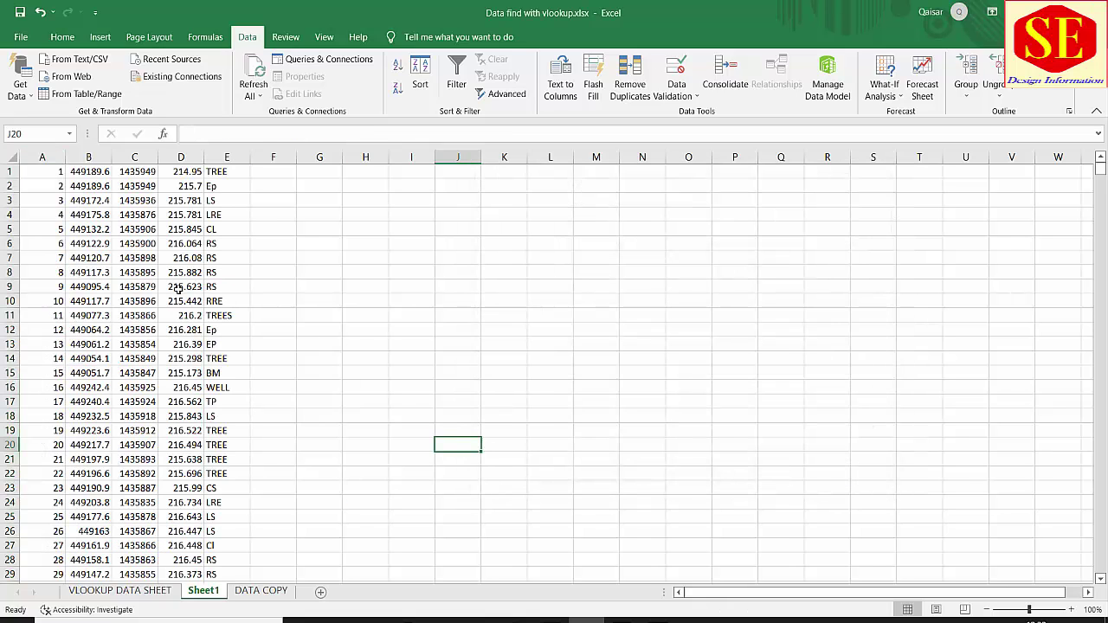
# Step: Copy the split point data A1:E1574 on Sheet1
pyautogui.click(52, 177)
pyautogui.press('Right')
pyautogui.press('Right')
pyautogui.press('Right')
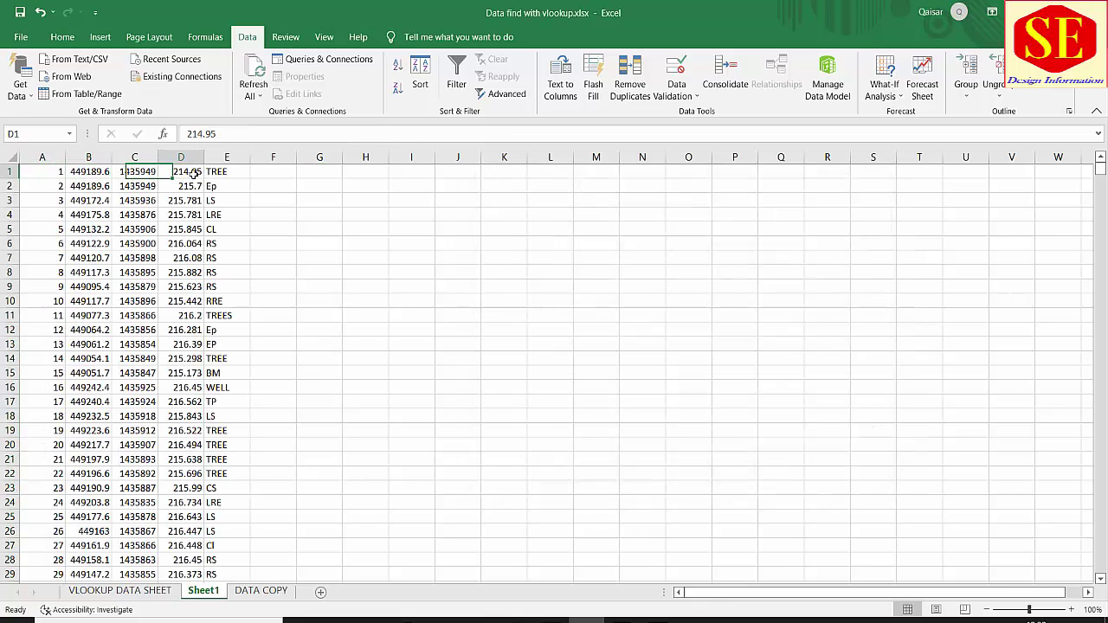
pyautogui.press('Right')
pyautogui.moveTo(54, 171)
pyautogui.mouseDown()
pyautogui.moveTo(256, 577)
pyautogui.moveTo(227, 612)
pyautogui.mouseUp()
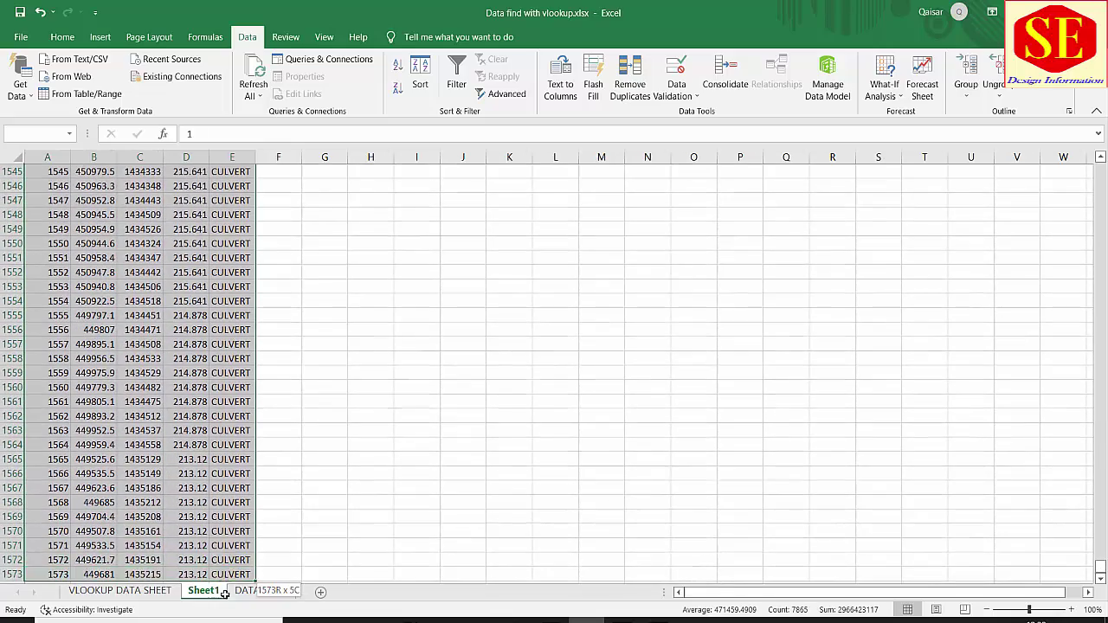
pyautogui.rightClick(207, 532)
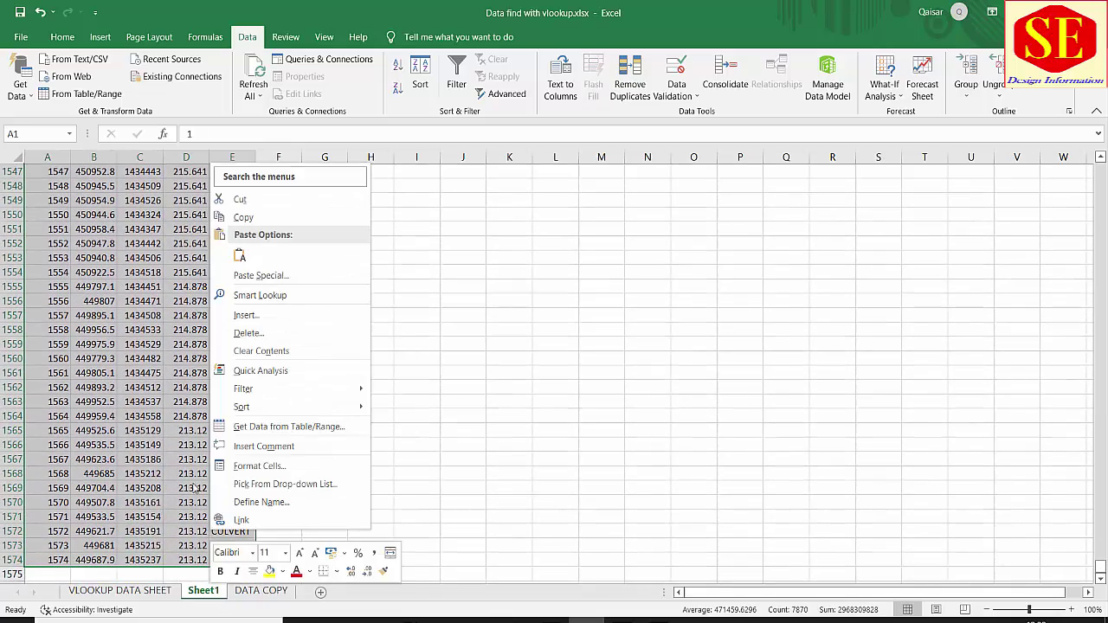
pyautogui.click(251, 221)
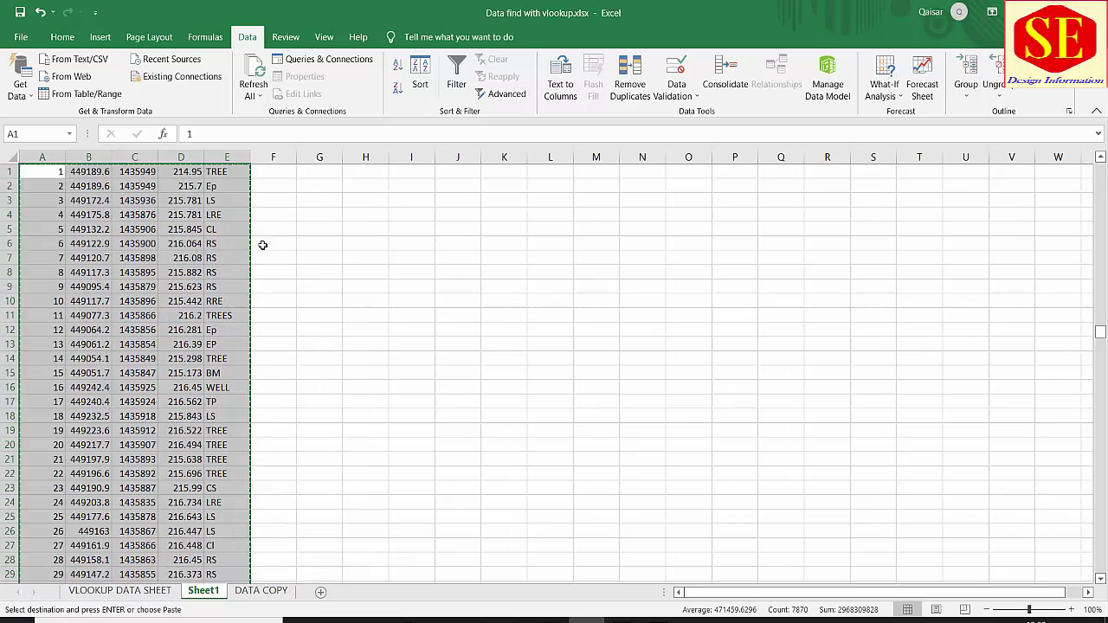
# Step: On VLOOKUP DATA SHEET, compare the Point No to Point Descriptions headers and bring up paste options at C18
pyautogui.click(114, 591)
pyautogui.click(122, 383)
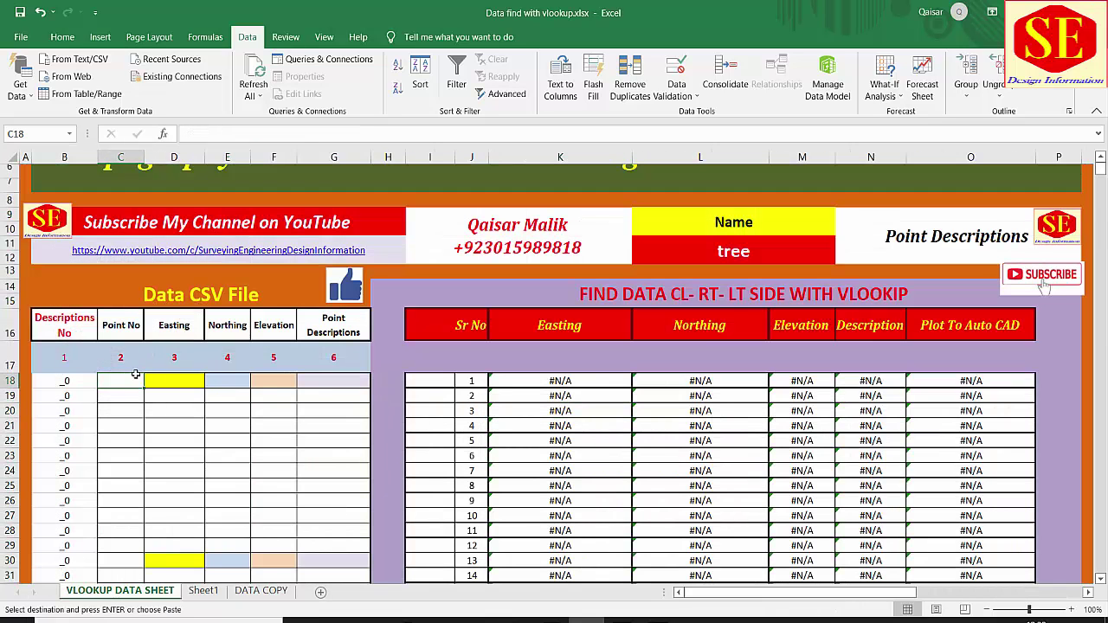
pyautogui.click(121, 332)
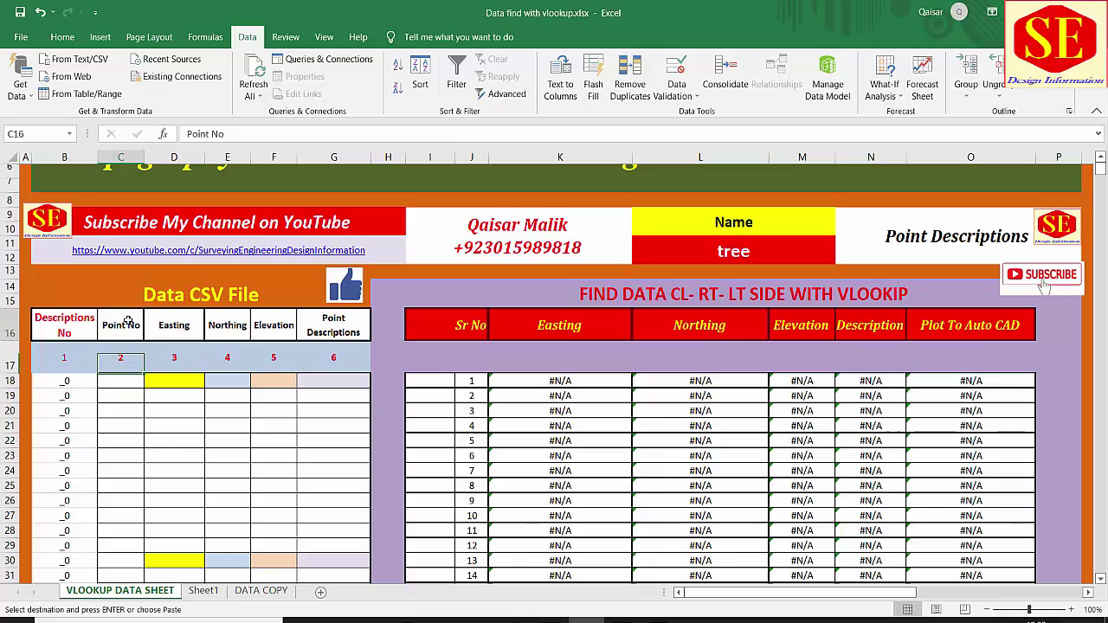
pyautogui.click(177, 329)
pyautogui.click(234, 329)
pyautogui.click(275, 329)
pyautogui.click(321, 327)
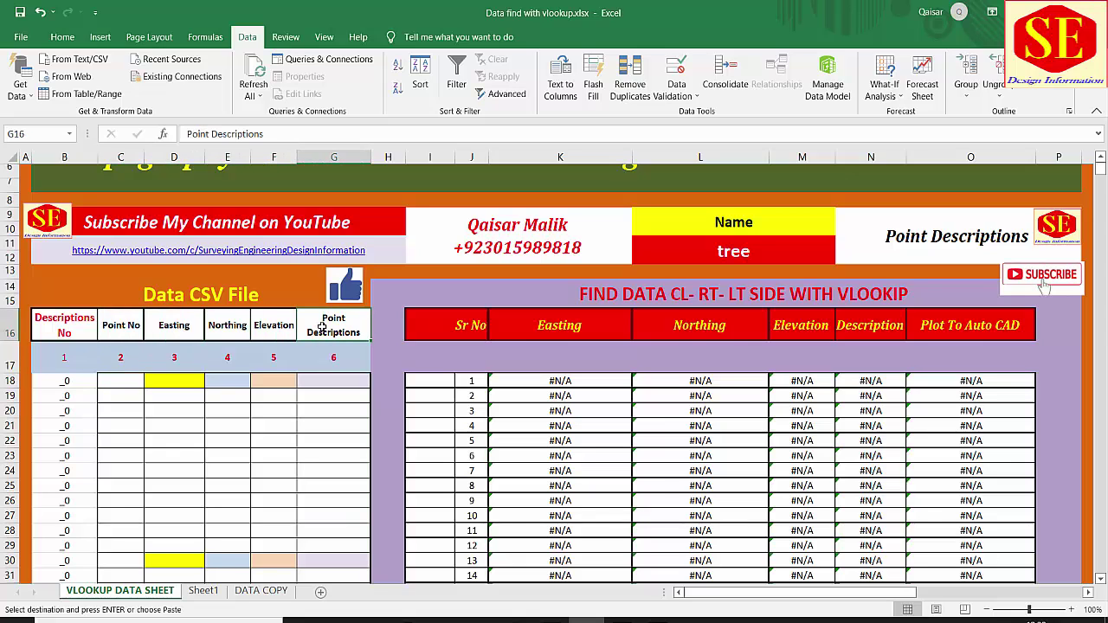
pyautogui.click(203, 590)
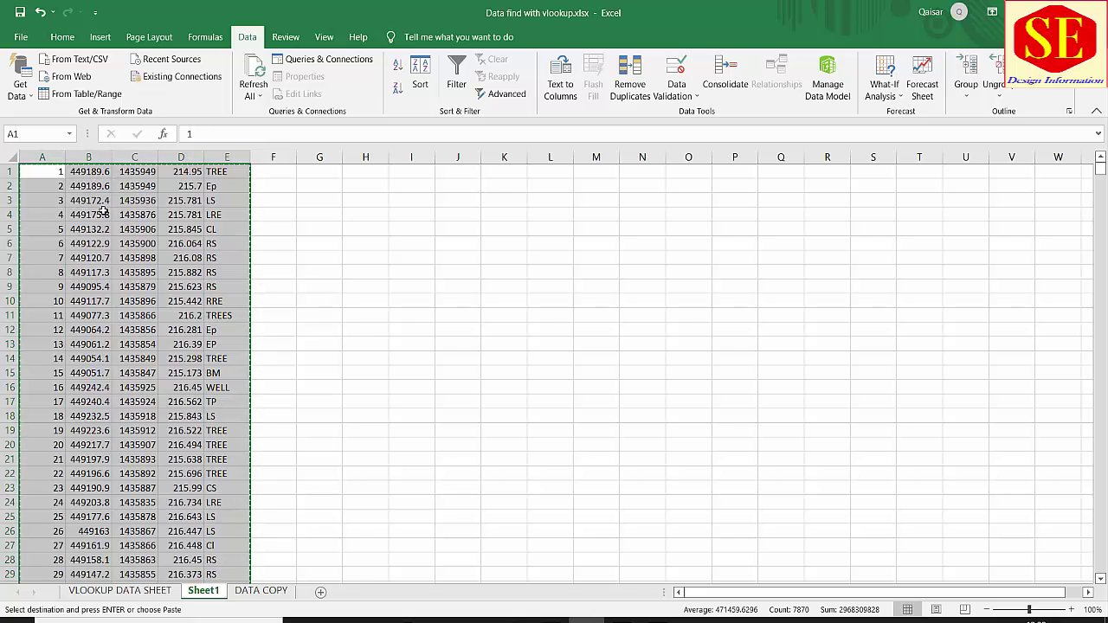
pyautogui.click(104, 595)
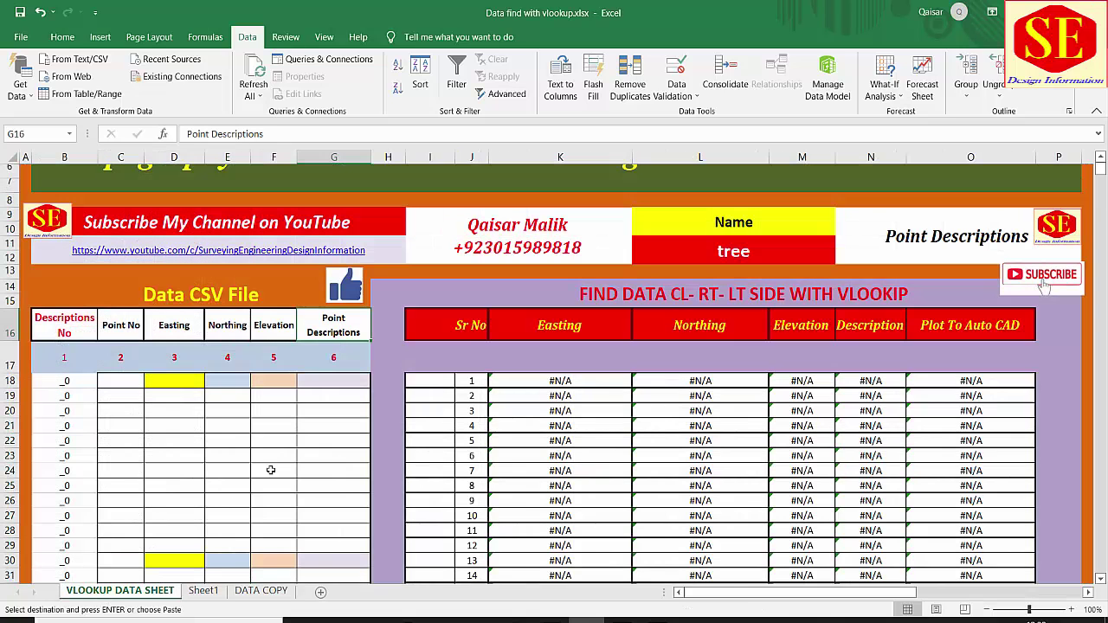
pyautogui.click(125, 378)
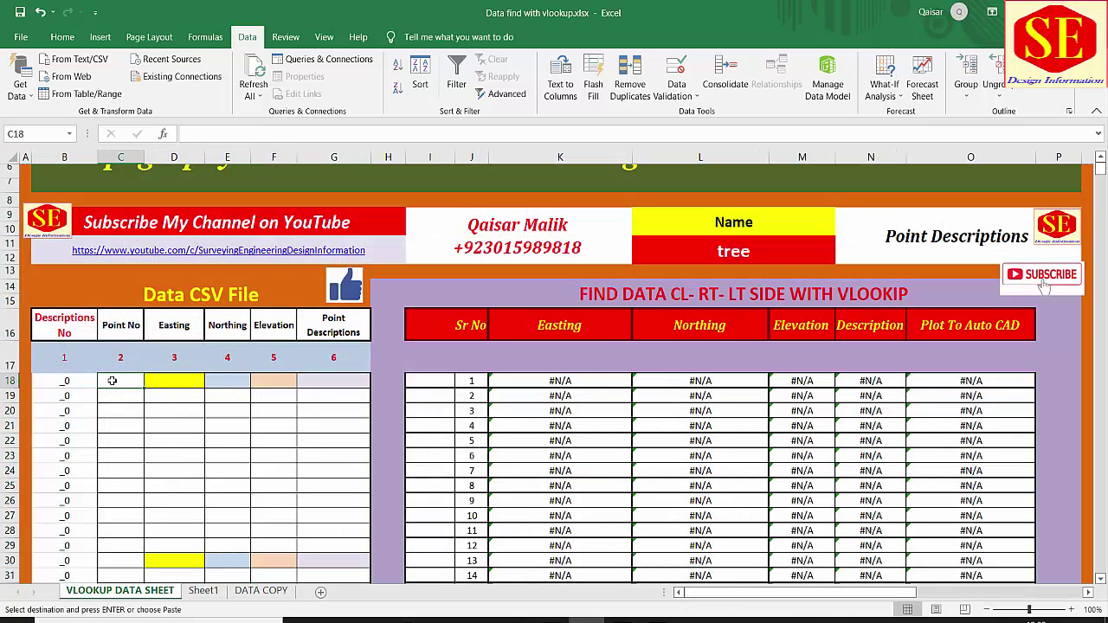
pyautogui.rightClick(112, 381)
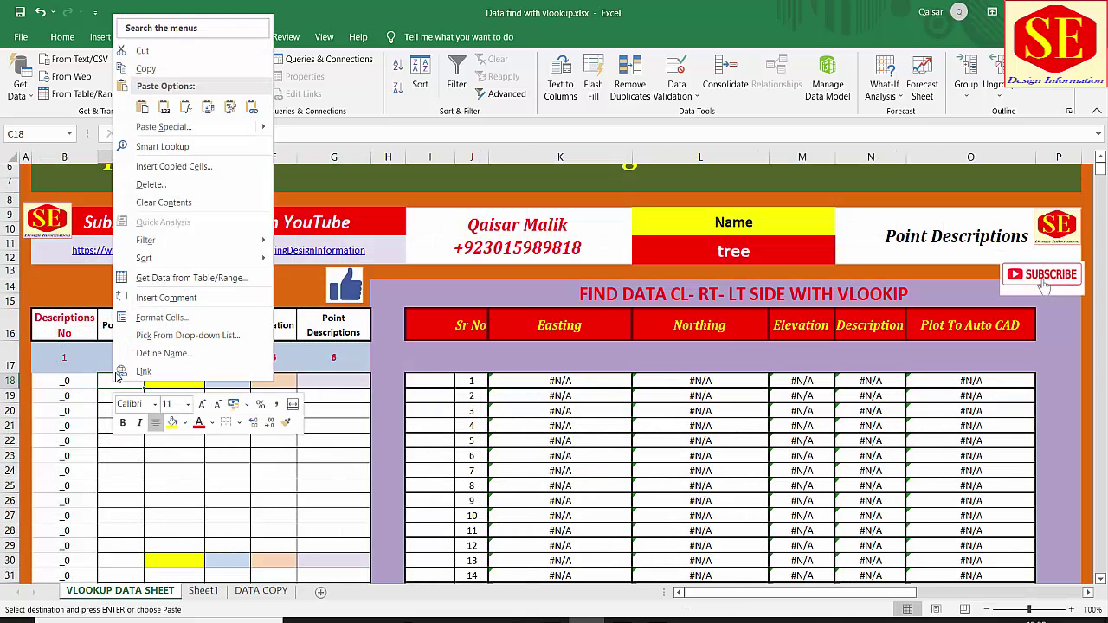
pyautogui.click(164, 107)
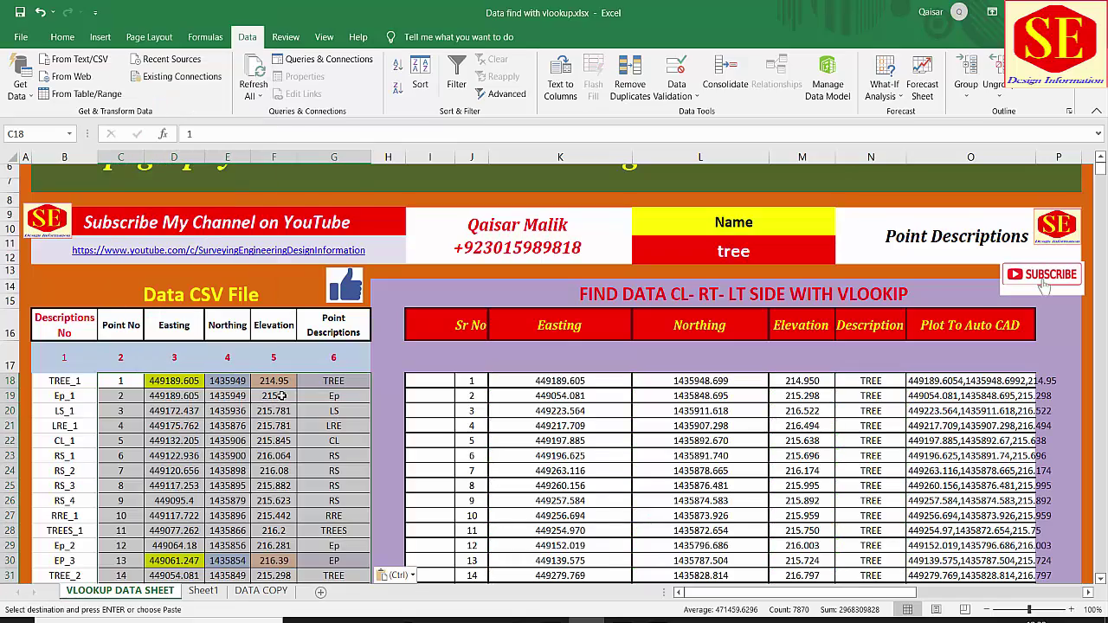
pyautogui.scroll(-4, 260, 385)
pyautogui.scroll(3, 235, 432)
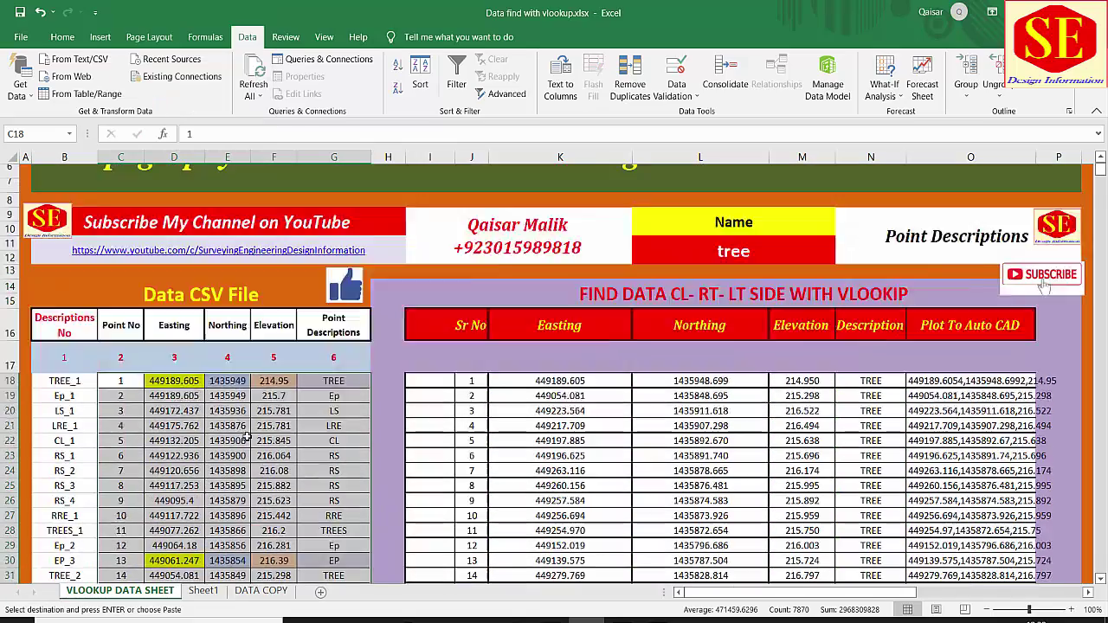
pyautogui.scroll(2, 58, 418)
pyautogui.scroll(-6, 78, 450)
pyautogui.click(38, 277)
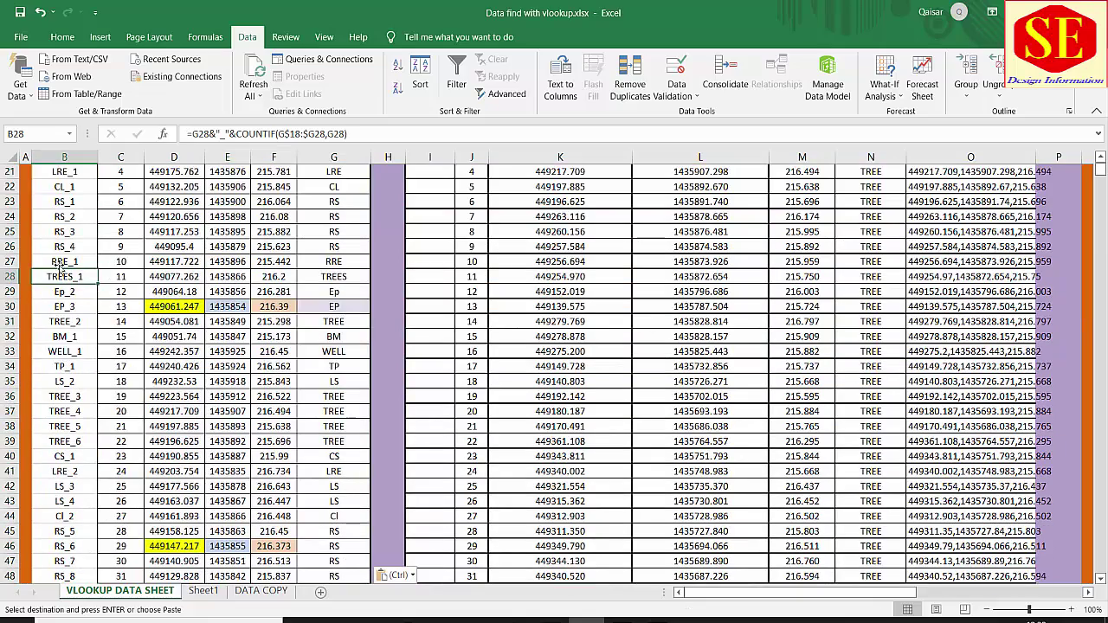
pyautogui.moveTo(61, 246); pyautogui.dragTo(64, 457)
pyautogui.scroll(6, 107, 474)
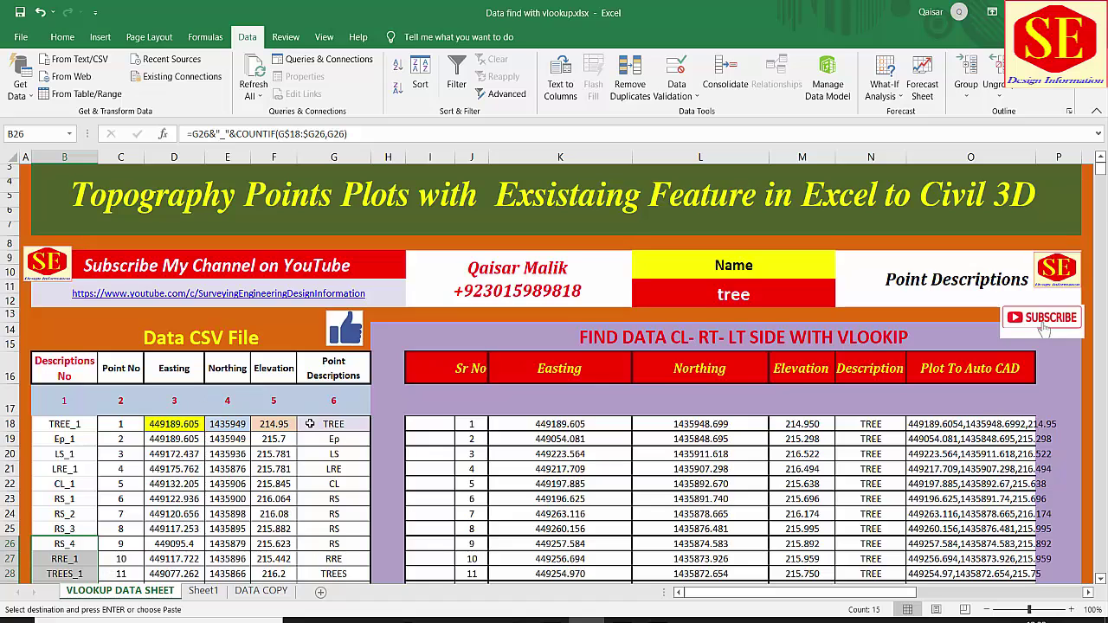
pyautogui.scroll(-3, 309, 424)
pyautogui.click(350, 297)
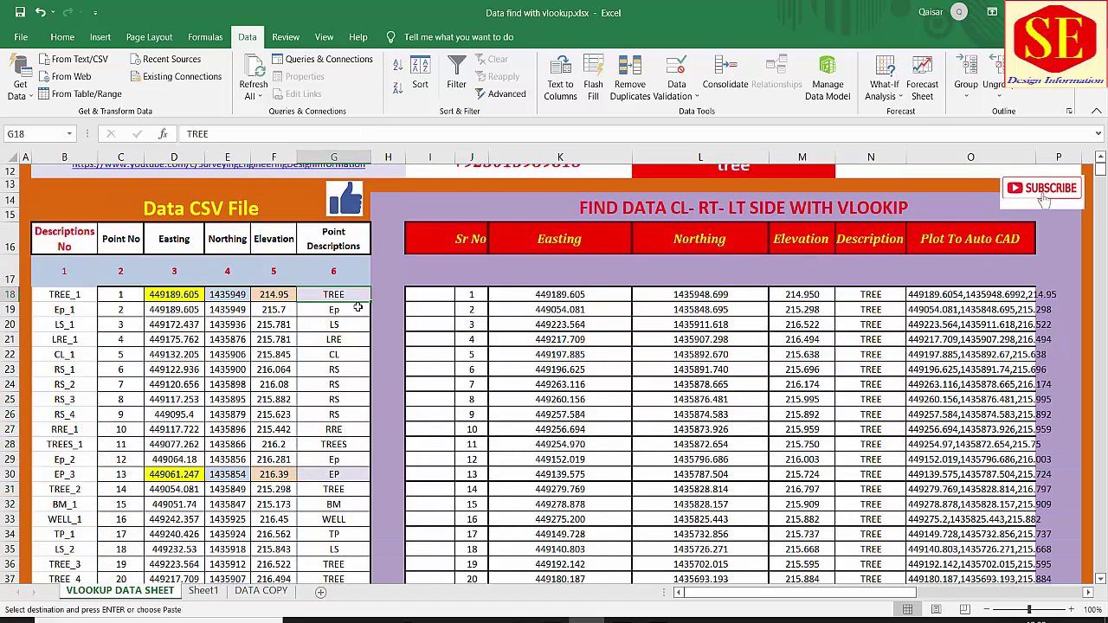
pyautogui.click(358, 308)
pyautogui.click(349, 324)
pyautogui.click(344, 340)
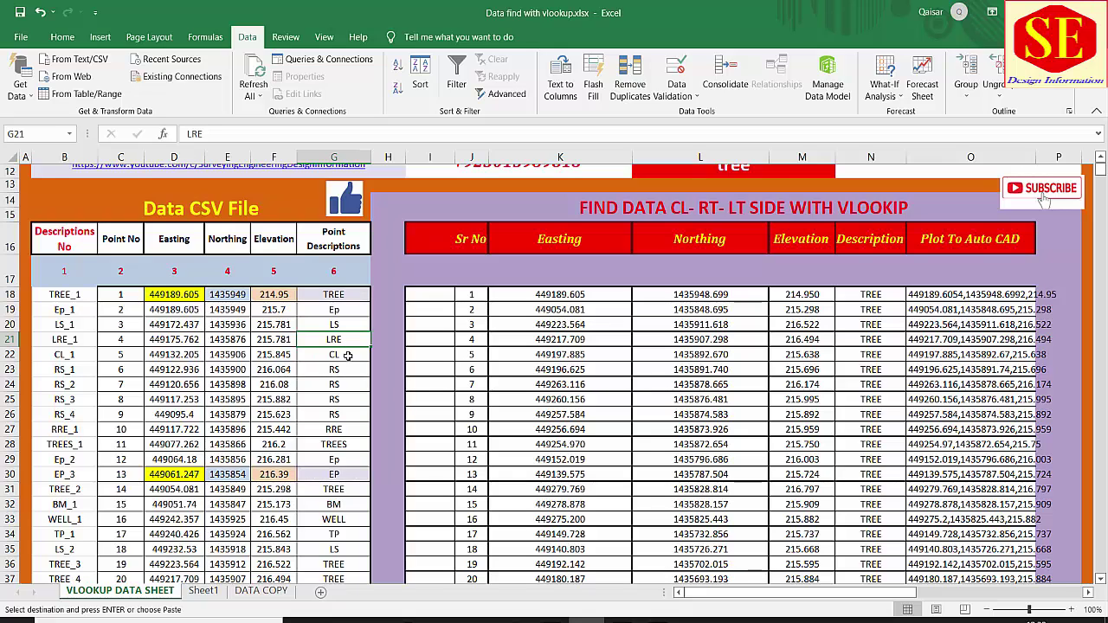
pyautogui.click(348, 356)
pyautogui.press('Down')
pyautogui.press('Down')
pyautogui.press('Down')
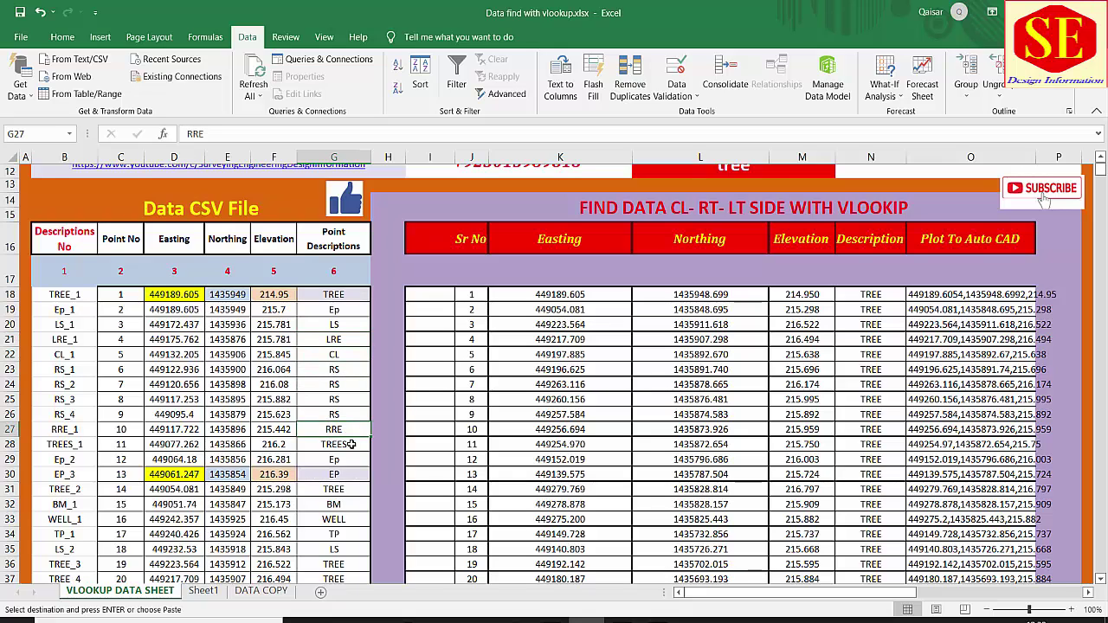
pyautogui.press('Down')
pyautogui.scroll(-2, 335, 353)
pyautogui.click(334, 352)
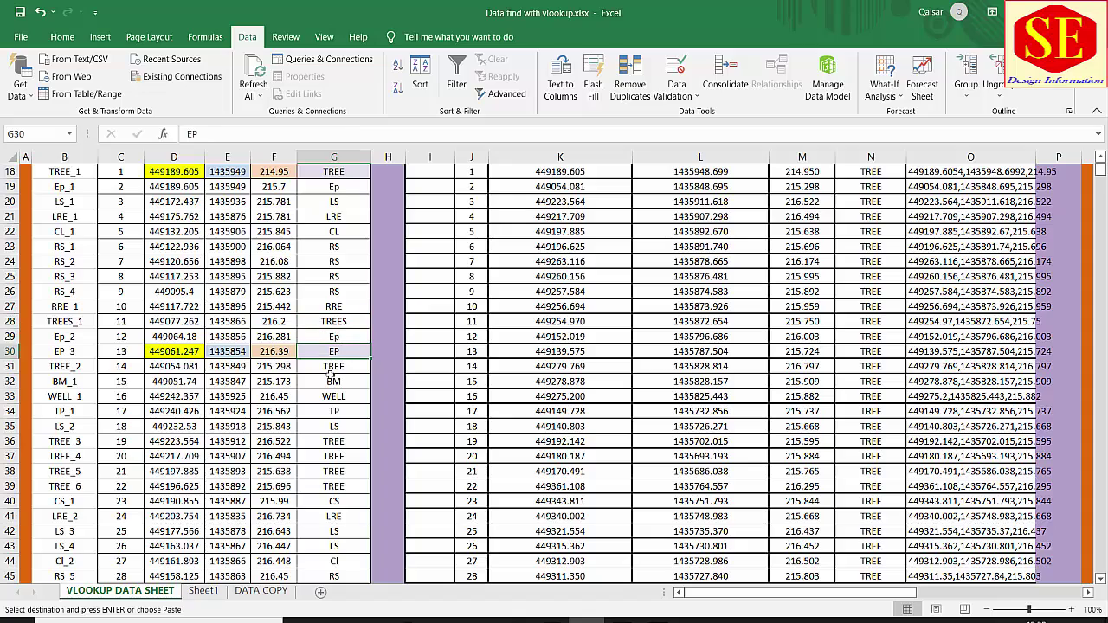
pyautogui.click(334, 396)
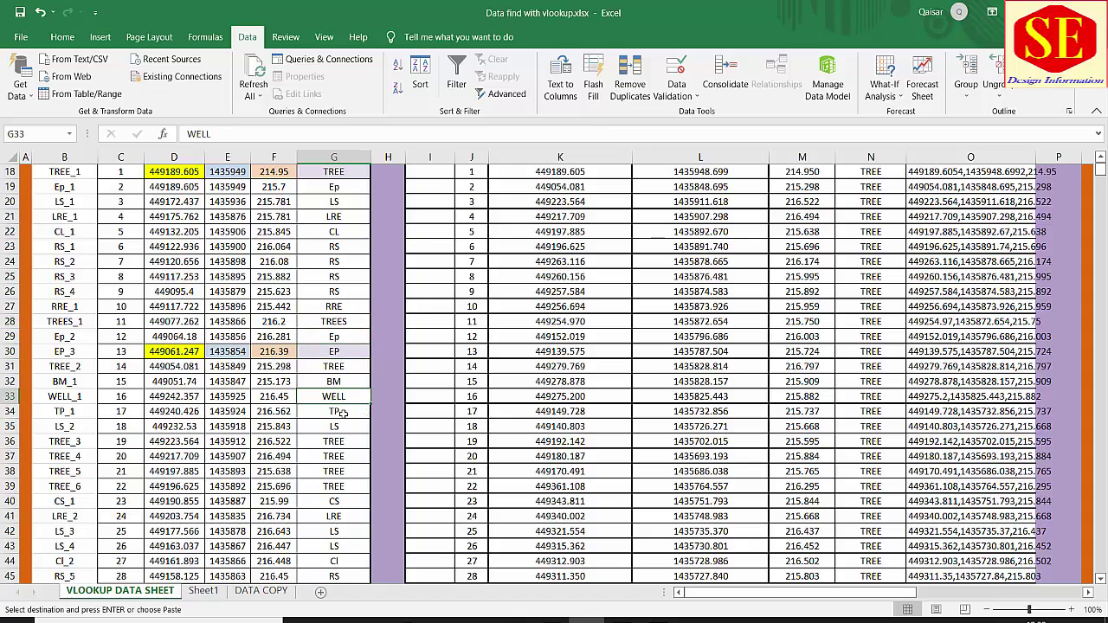
pyautogui.click(342, 413)
pyautogui.scroll(-2, 358, 370)
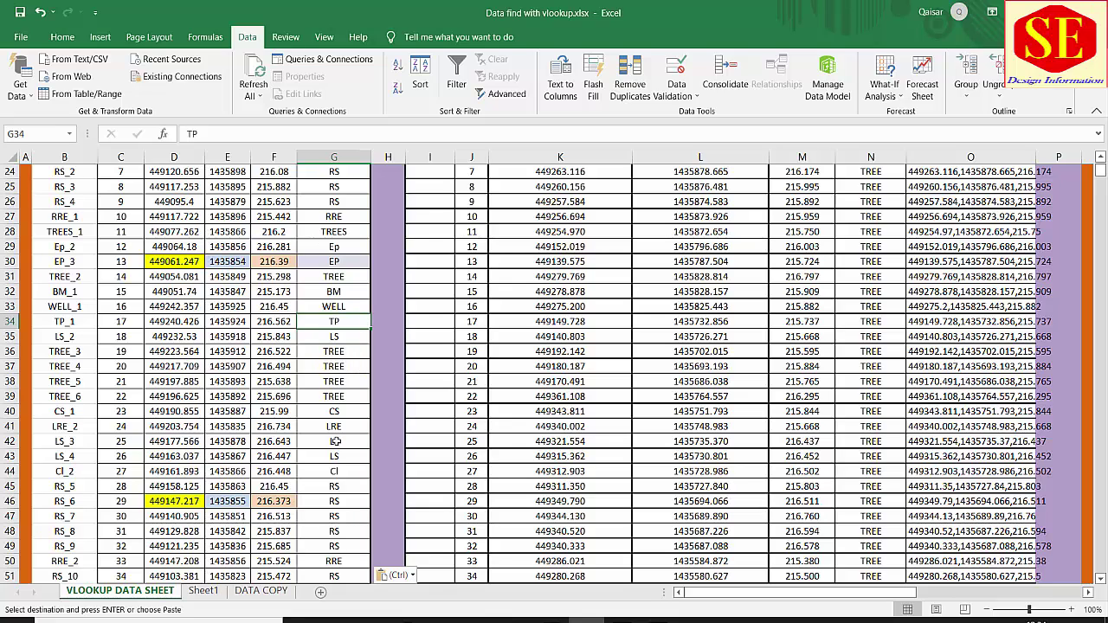
pyautogui.scroll(-5, 317, 417)
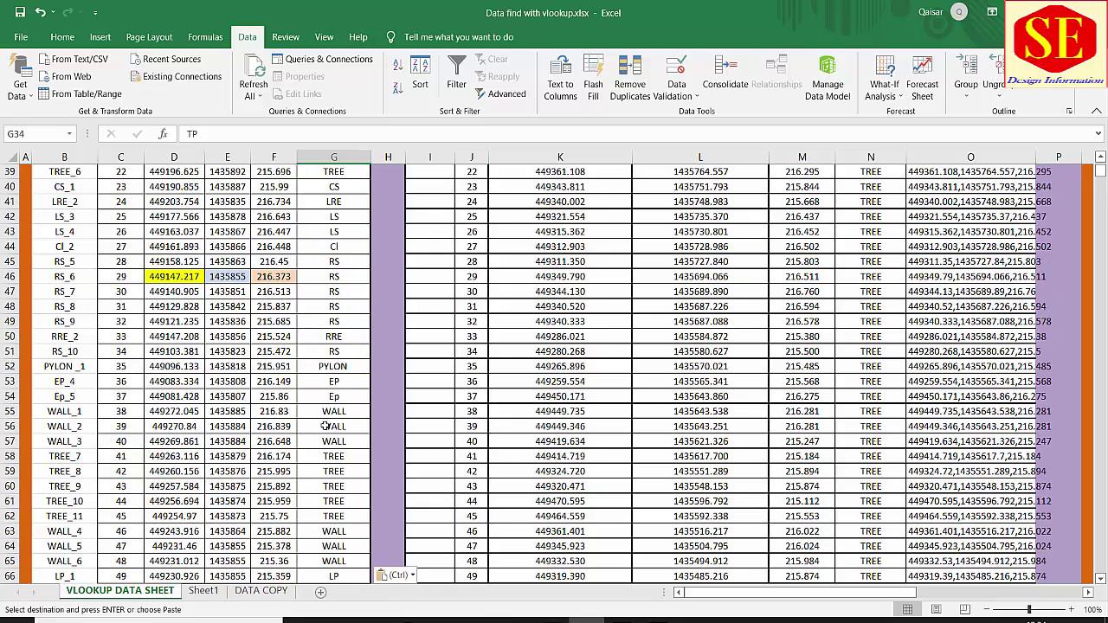
pyautogui.click(331, 365)
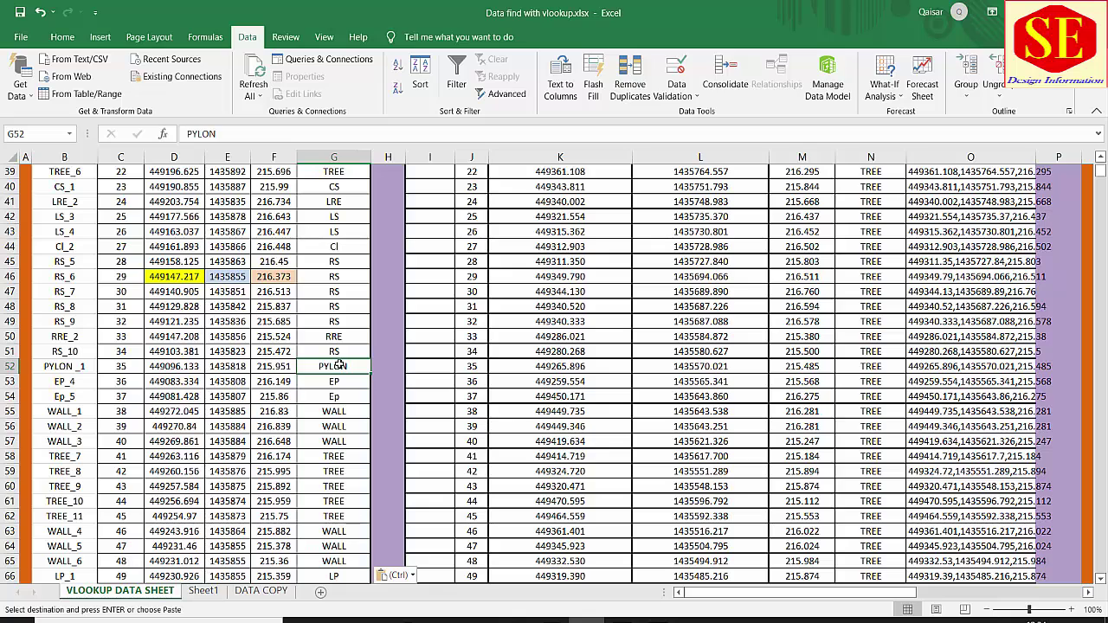
pyautogui.scroll(-3, 339, 364)
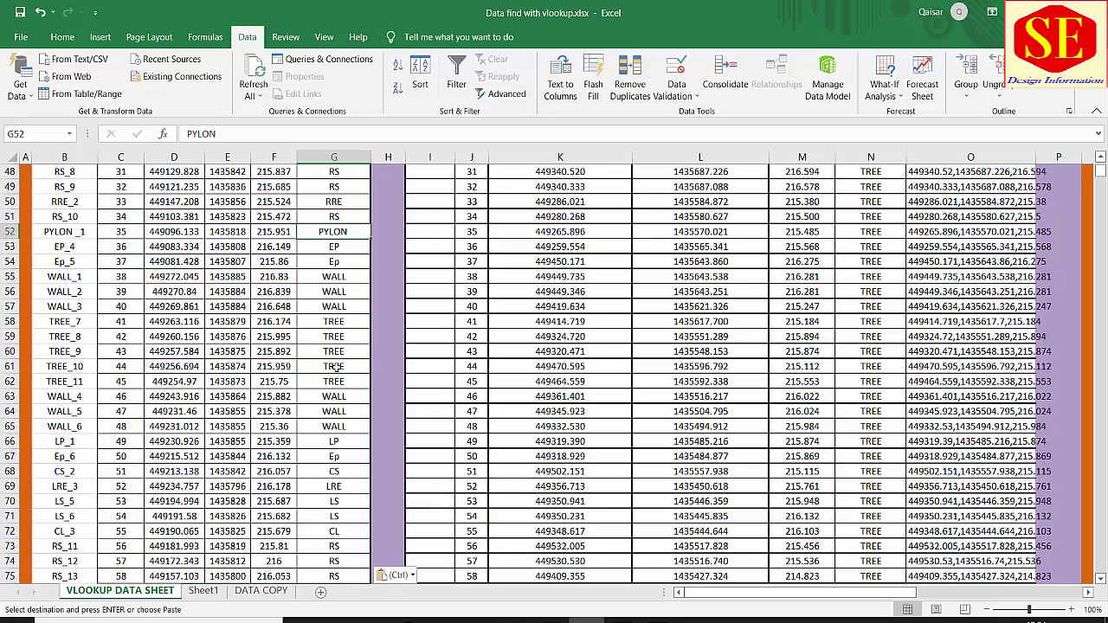
pyautogui.click(353, 276)
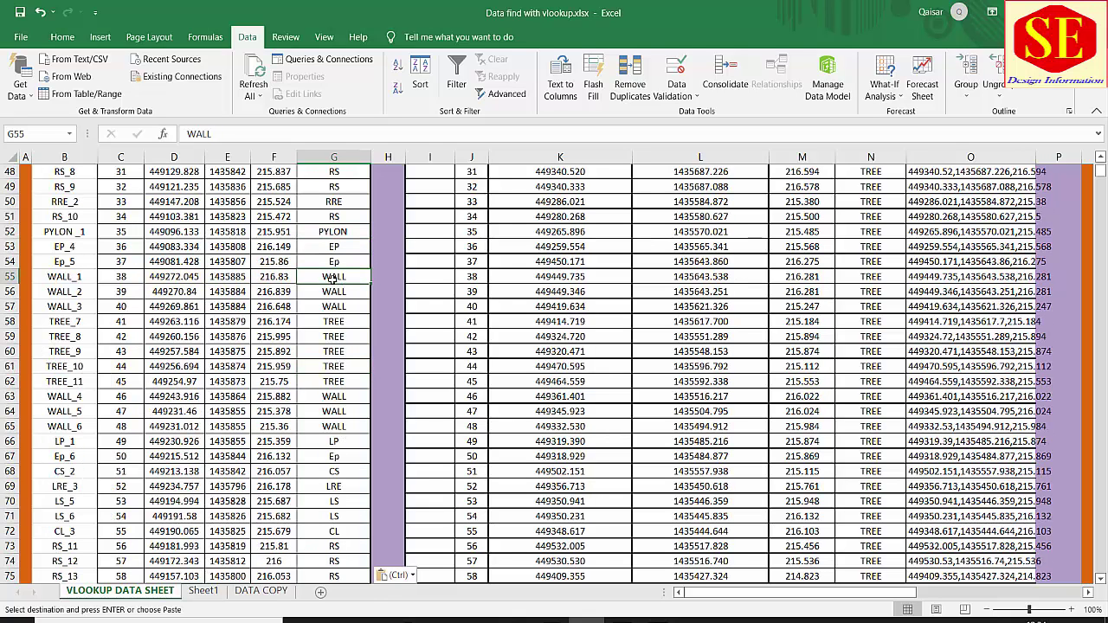
pyautogui.moveTo(333, 279); pyautogui.dragTo(333, 307)
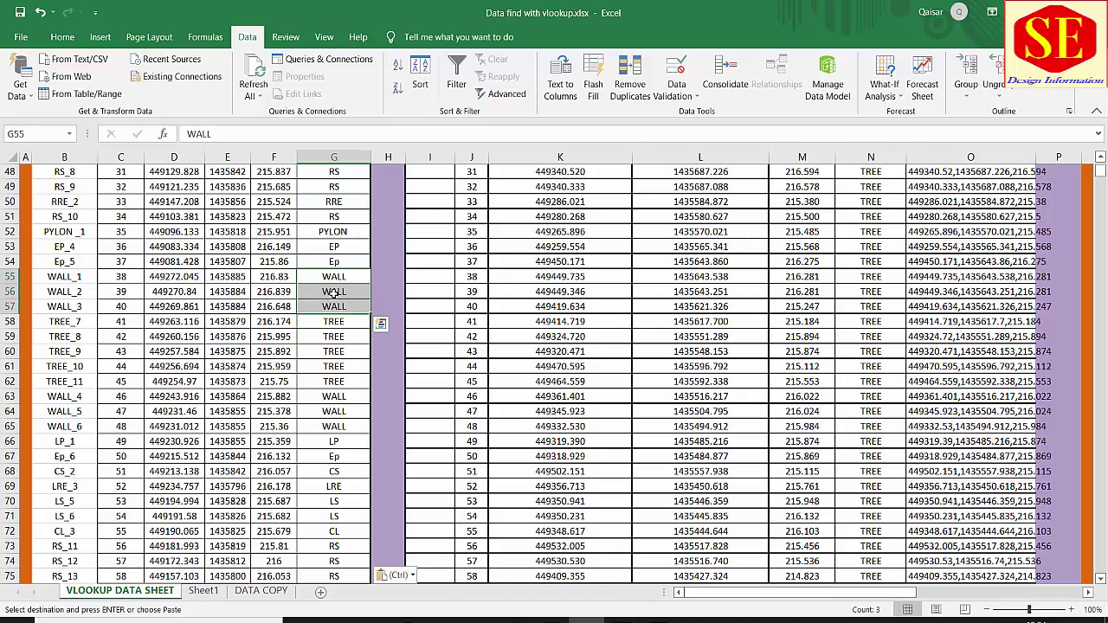
pyautogui.click(340, 337)
pyautogui.click(335, 412)
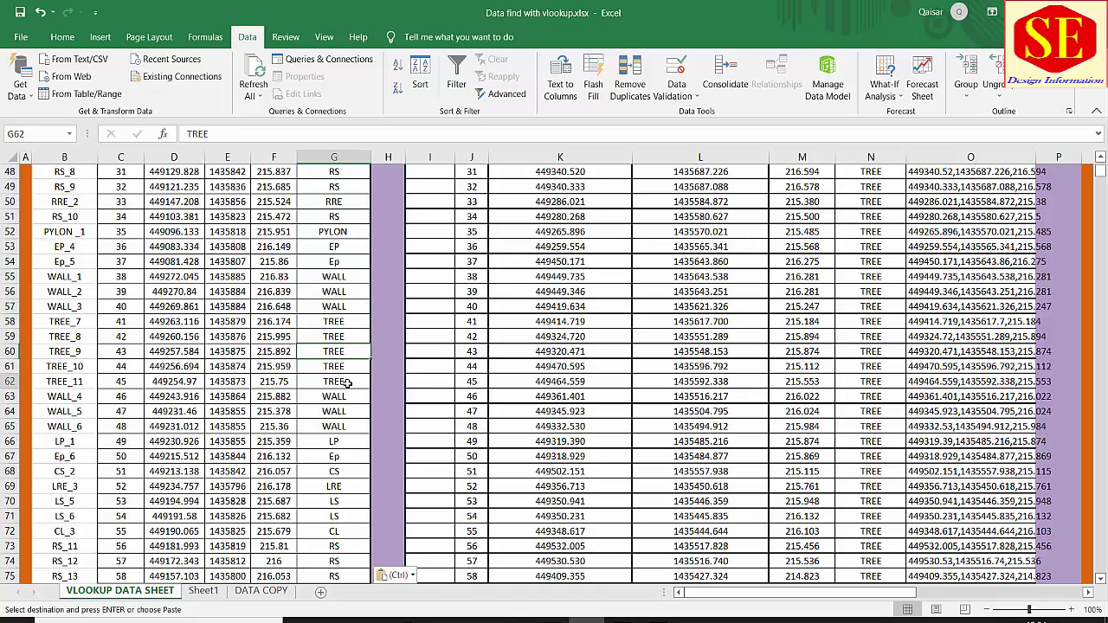
pyautogui.moveTo(351, 404); pyautogui.dragTo(355, 450)
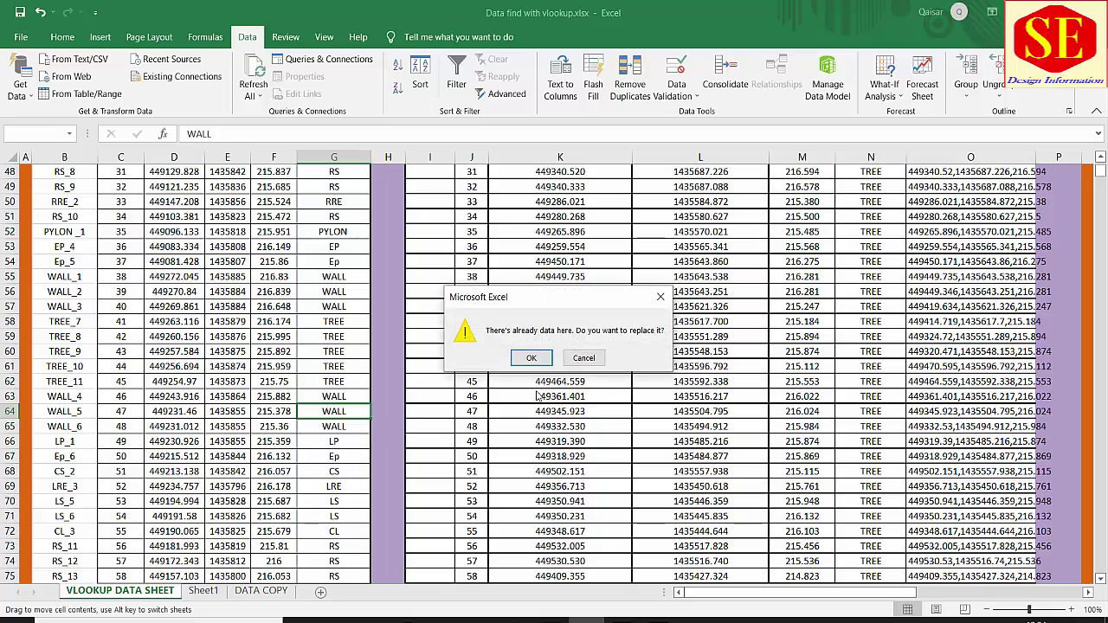
pyautogui.click(584, 358)
pyautogui.click(334, 381)
pyautogui.scroll(-4, 335, 365)
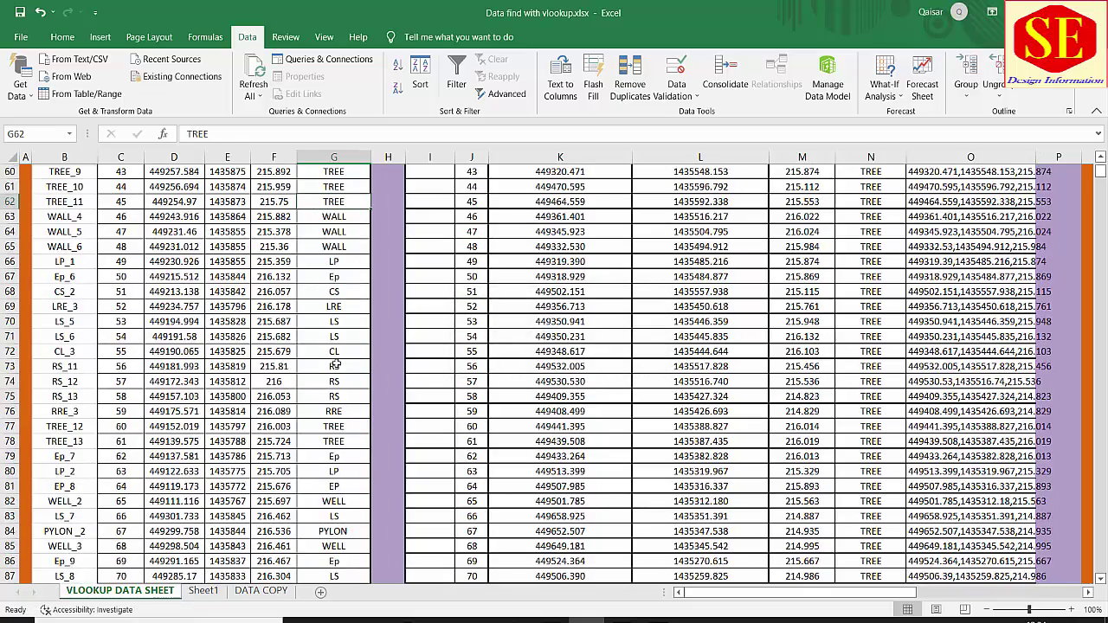
pyautogui.scroll(-3, 336, 365)
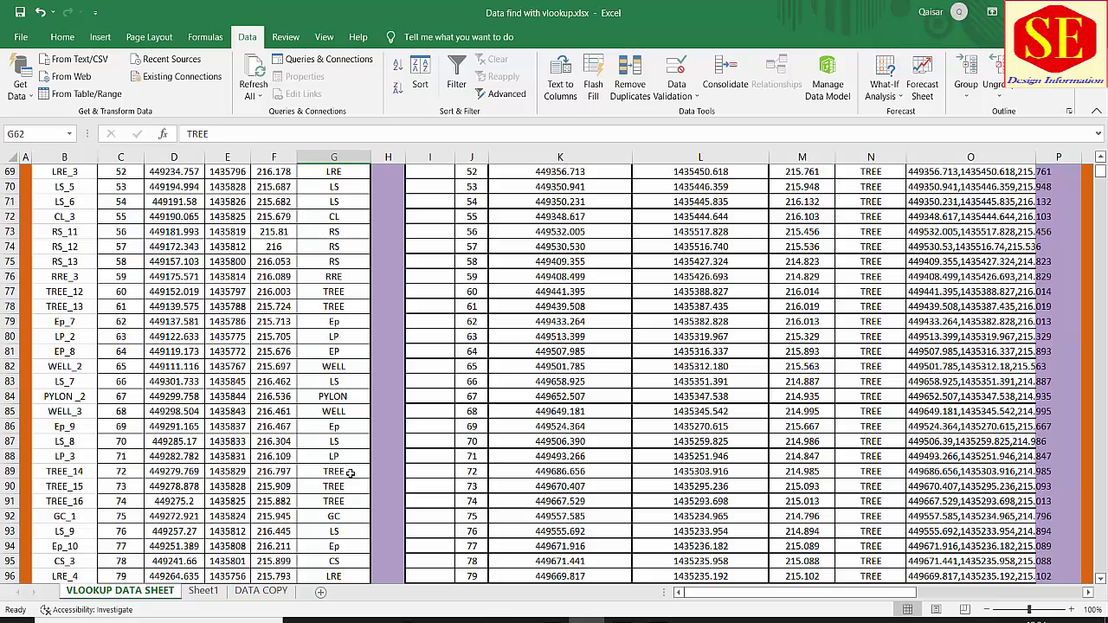
pyautogui.scroll(7, 322, 353)
pyautogui.scroll(10, 322, 354)
pyautogui.scroll(5, 433, 329)
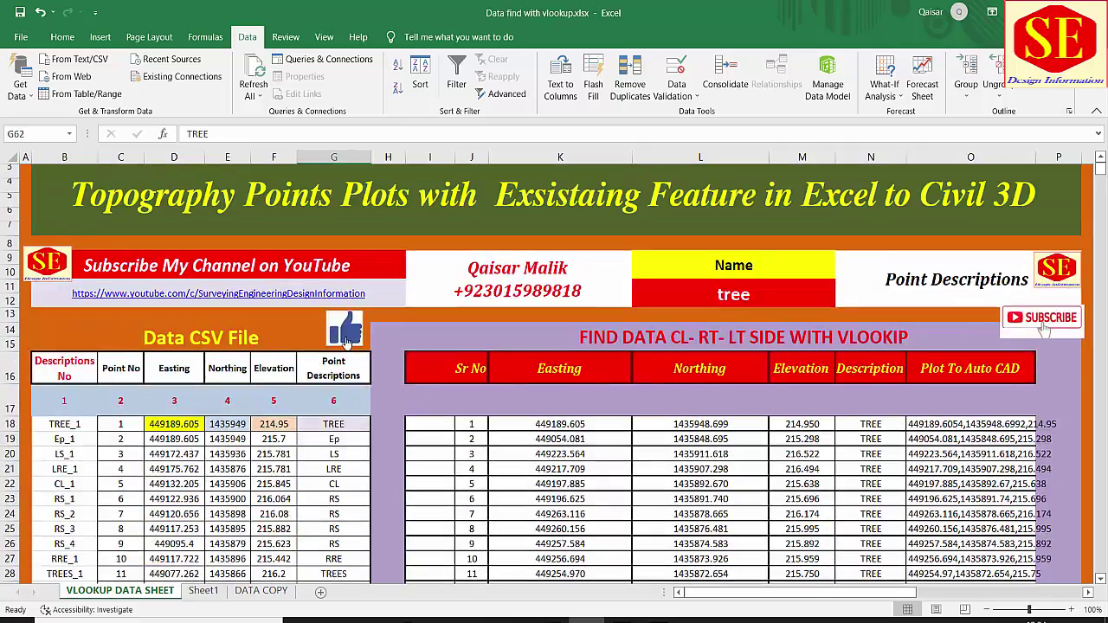
pyautogui.scroll(-1, 569, 307)
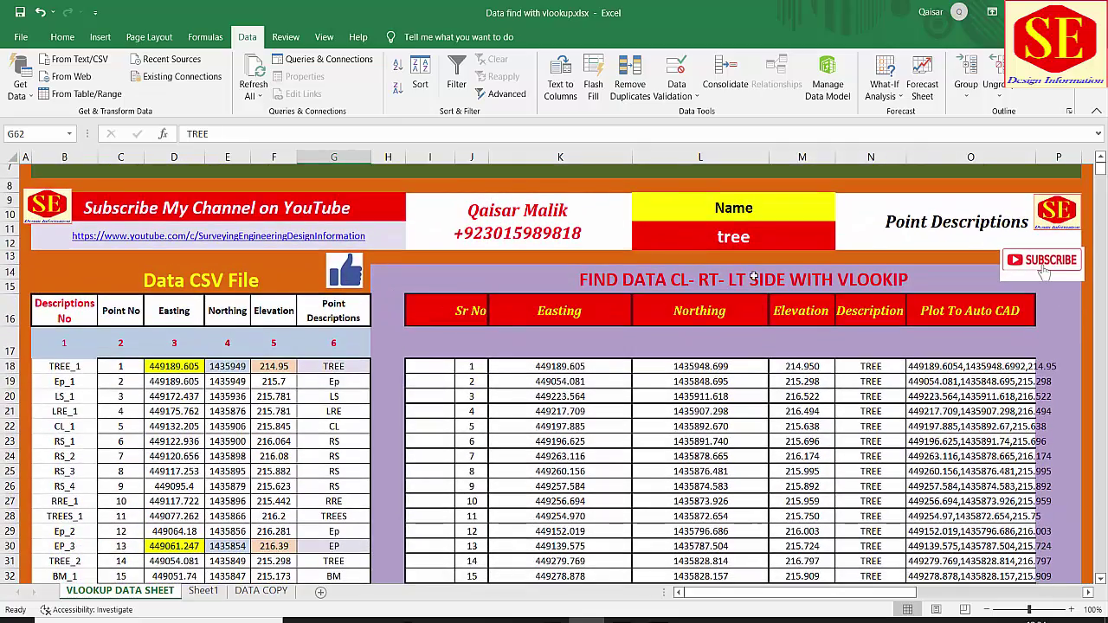
# Step: Replace the lookup value tree in L11 with cl
pyautogui.click(754, 238)
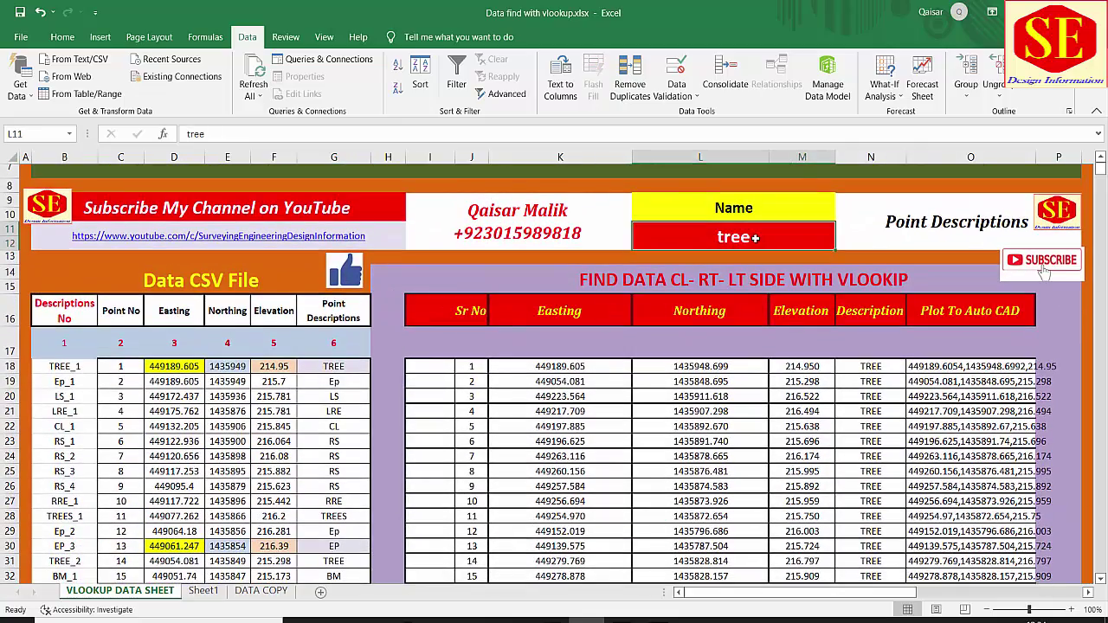
pyautogui.press('Delete')
pyautogui.click(802, 426)
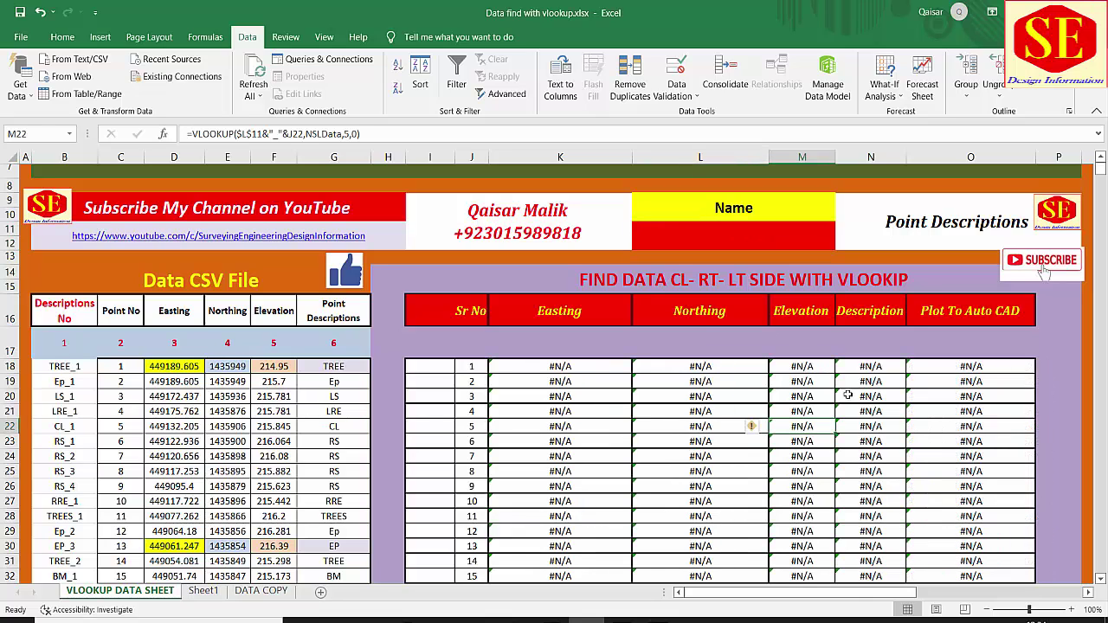
pyautogui.click(727, 236)
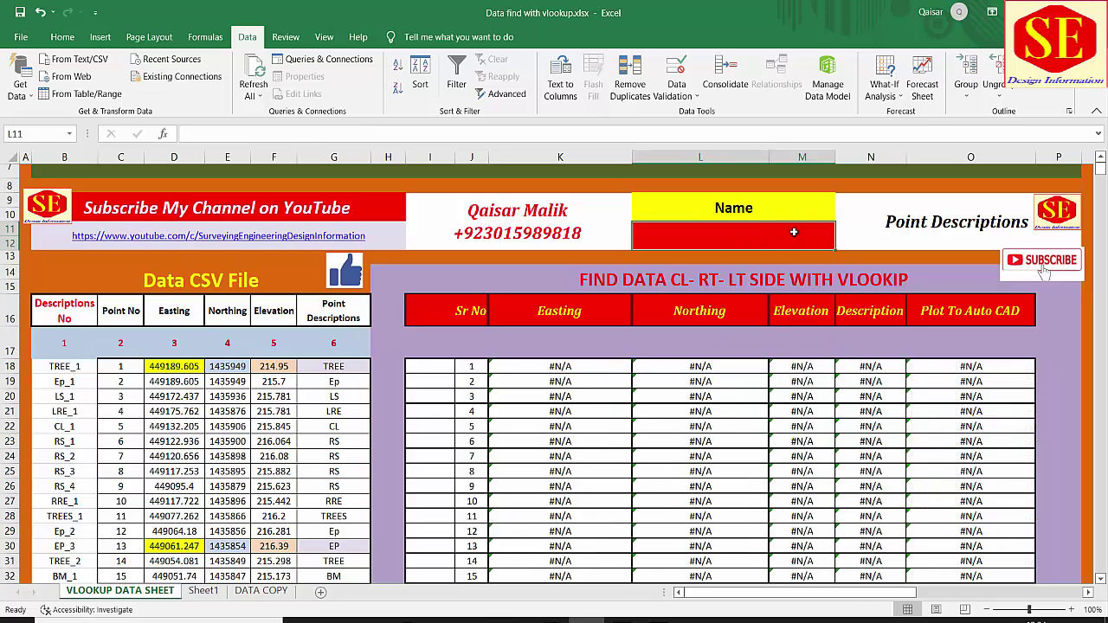
pyautogui.write('c')
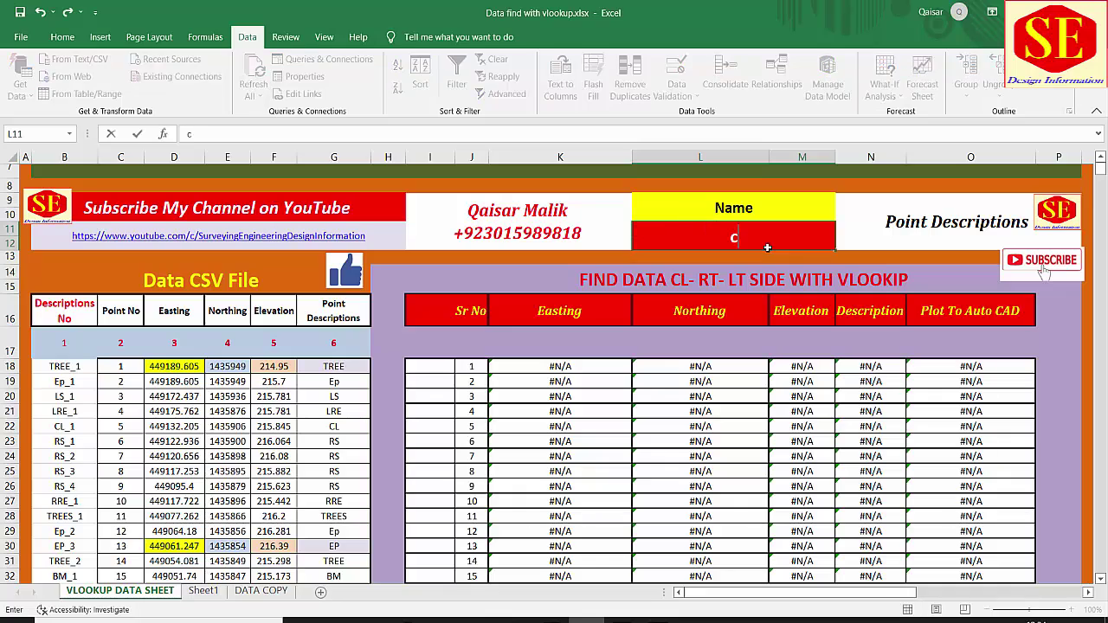
pyautogui.write('l')
pyautogui.press('Return')
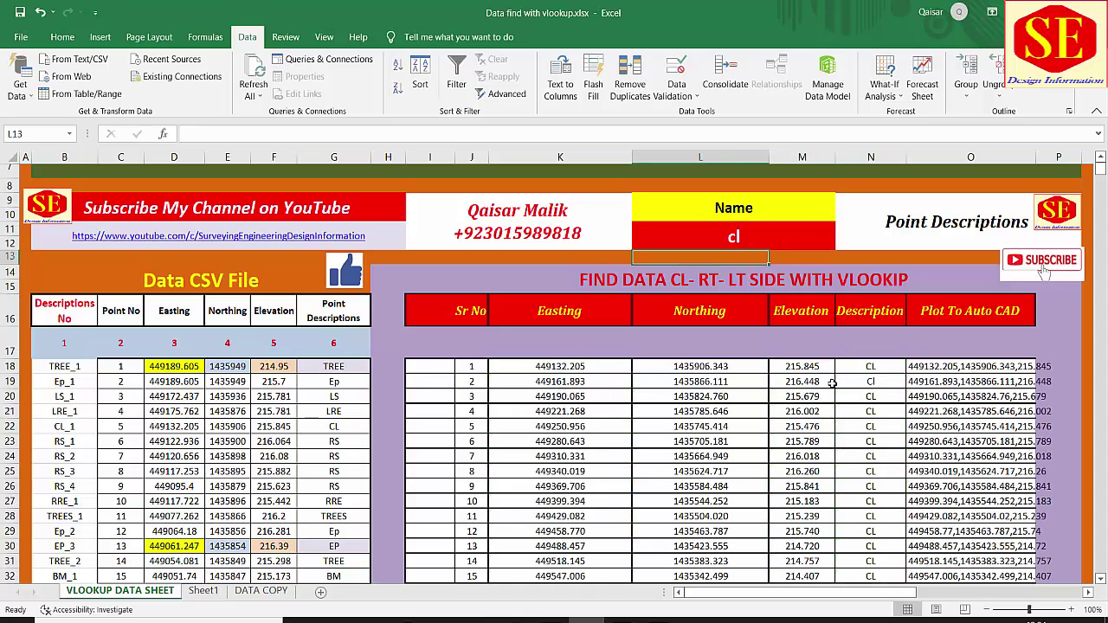
# Step: Inspect the Northing VLOOKUP formula in L29 and the coordinate-string formula in O18
pyautogui.scroll(-4, 192, 368)
pyautogui.doubleClick(678, 321)
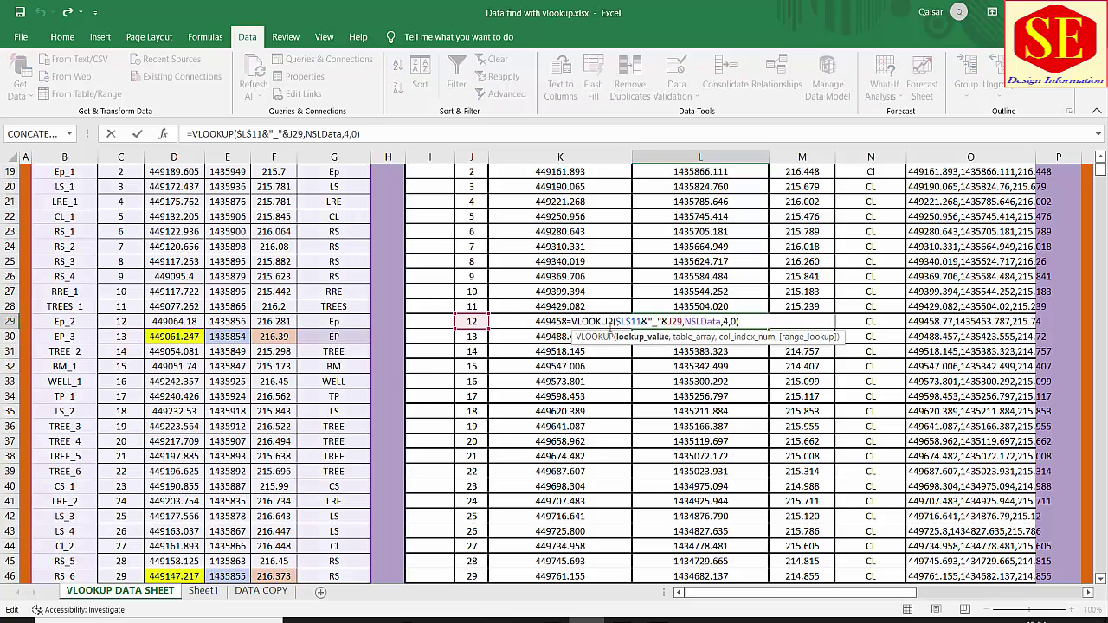
pyautogui.press('Escape')
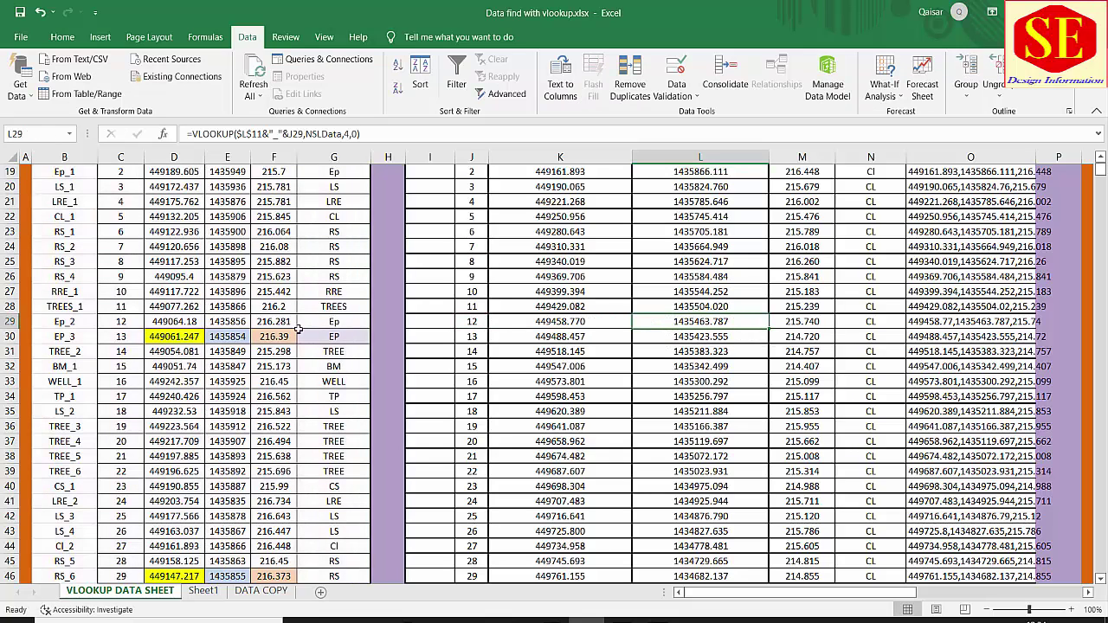
pyautogui.scroll(5, 864, 355)
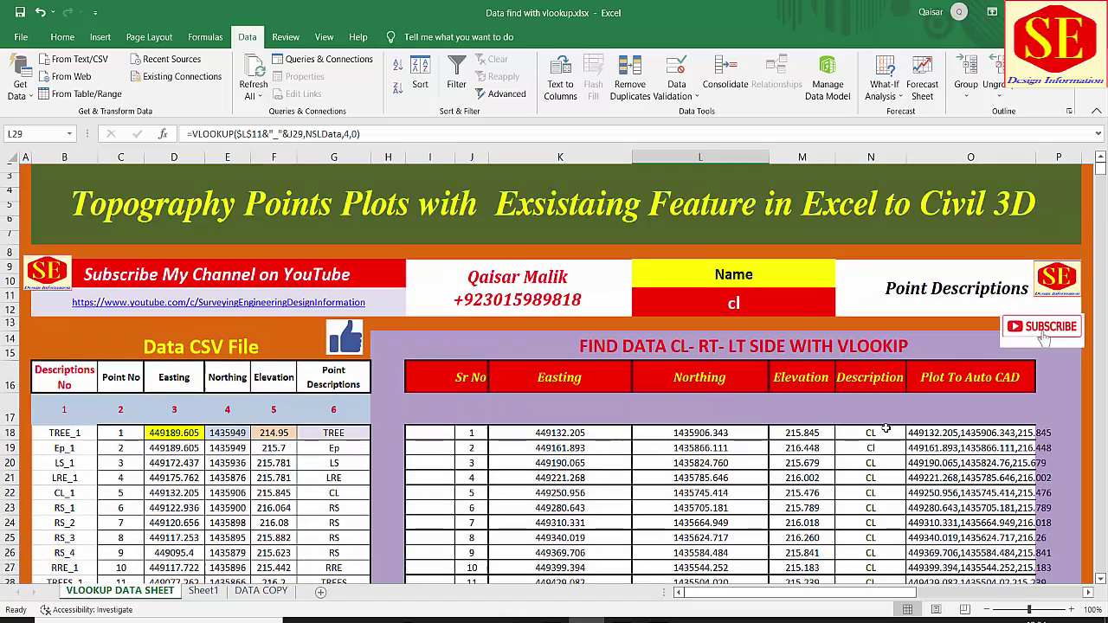
pyautogui.scroll(-1, 871, 345)
pyautogui.moveTo(871, 366); pyautogui.dragTo(870, 487)
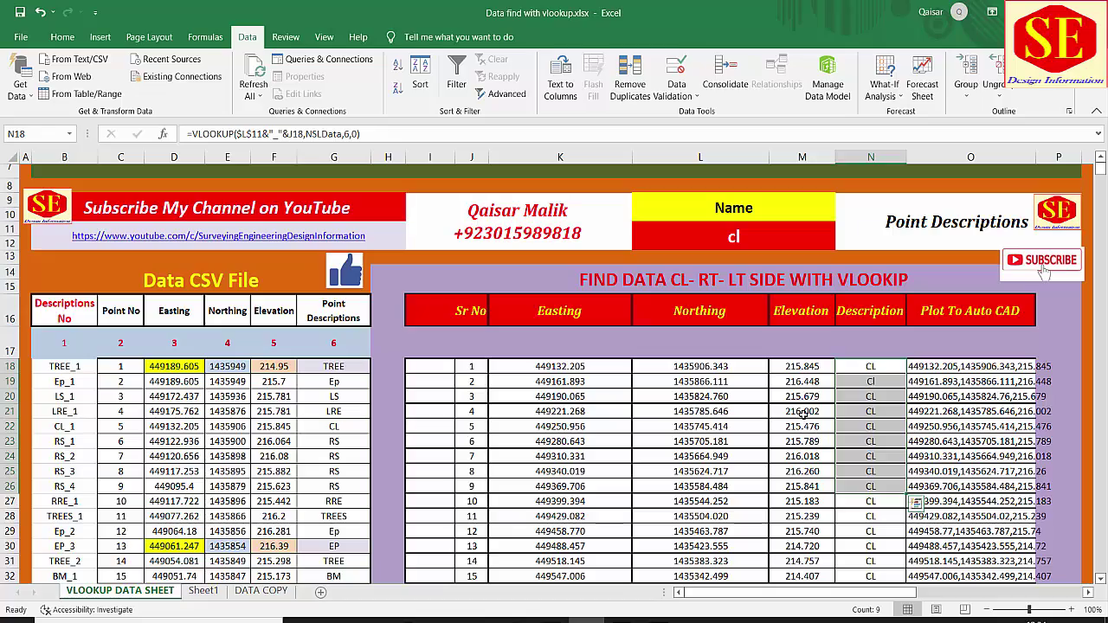
pyautogui.scroll(-7, 497, 396)
pyautogui.scroll(-17, 497, 397)
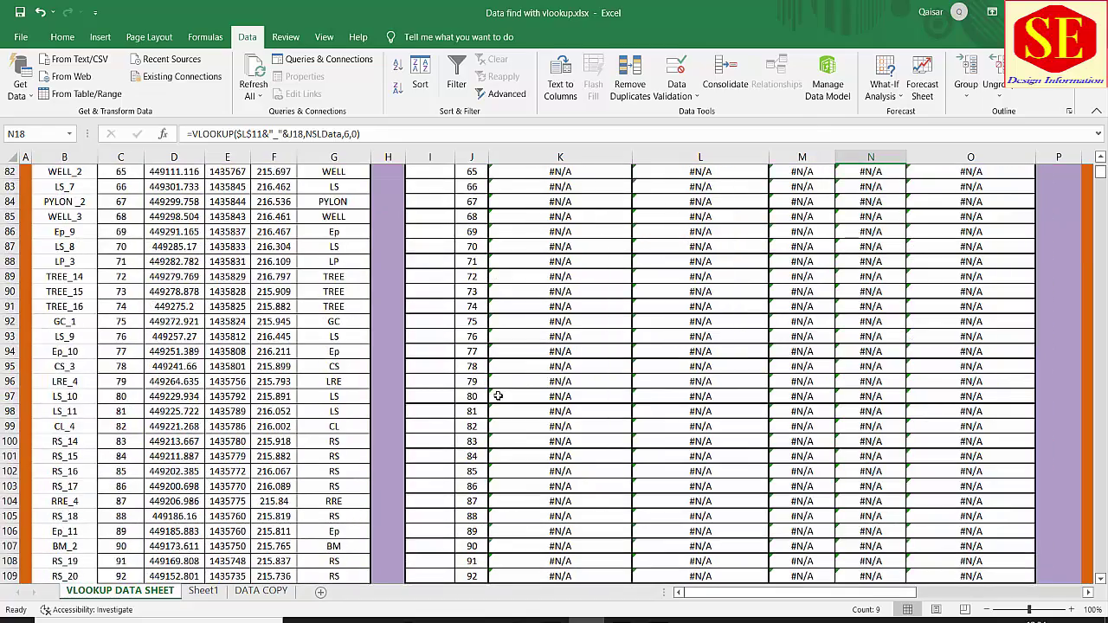
pyautogui.scroll(5, 498, 395)
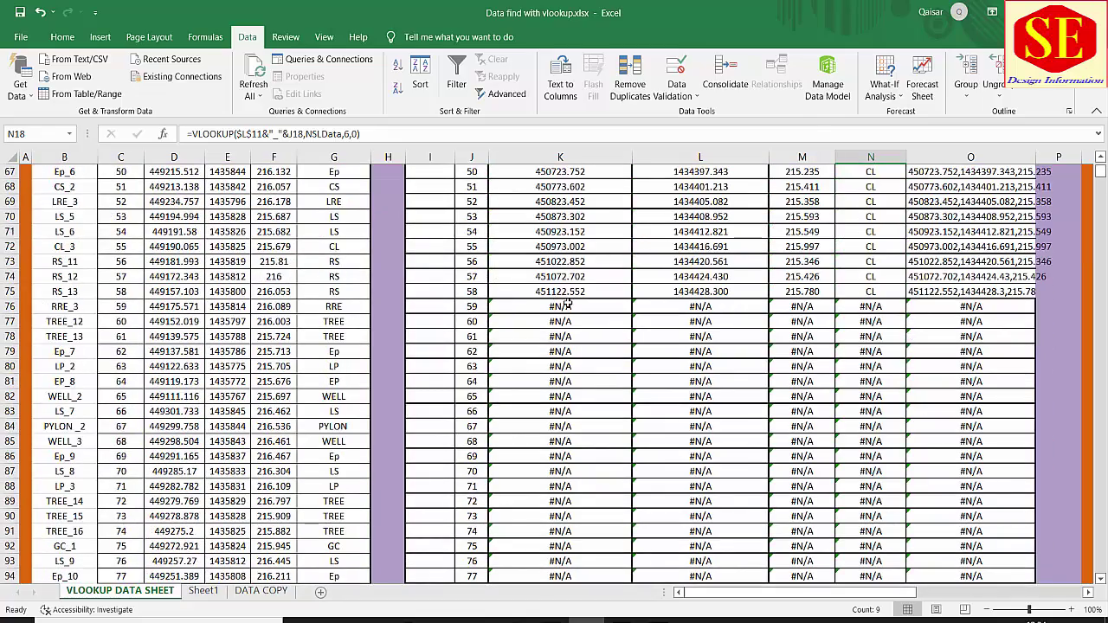
pyautogui.press('Right')
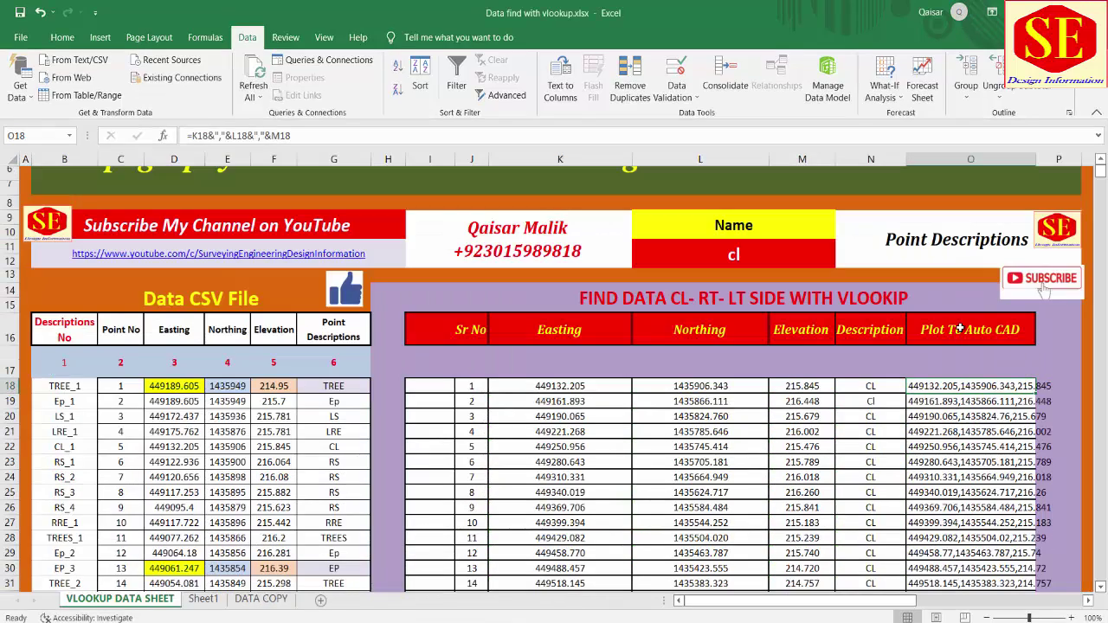
pyautogui.click(958, 334)
pyautogui.click(951, 389)
pyautogui.doubleClick(943, 386)
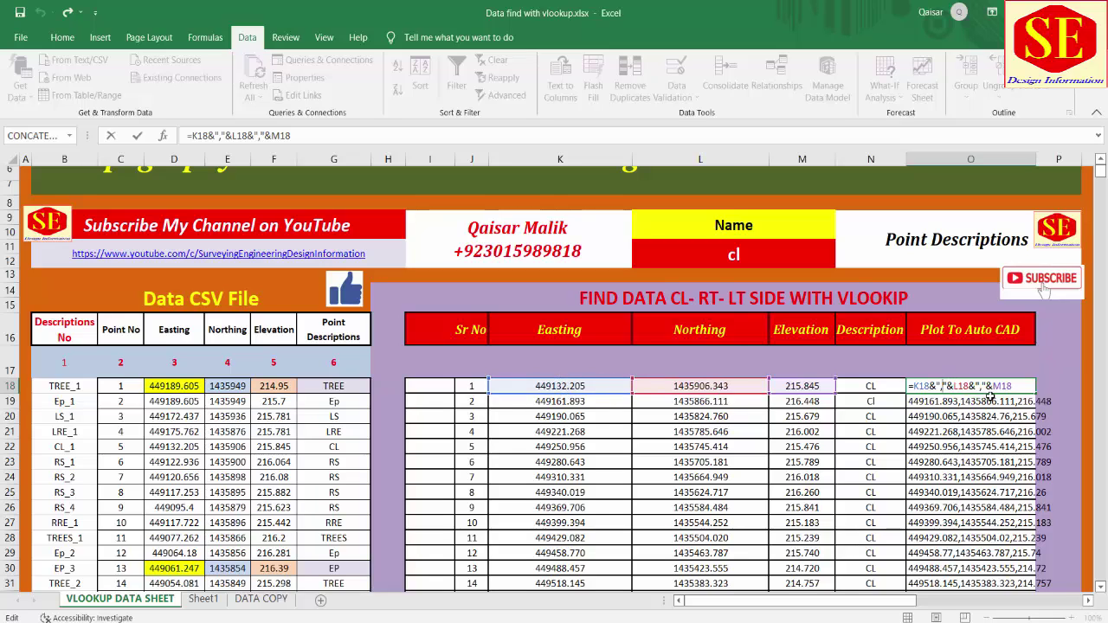
# Step: Copy the CL coordinate strings O18:O75 from Plot To Auto CAD and switch to Civil 3D
pyautogui.press('Escape')
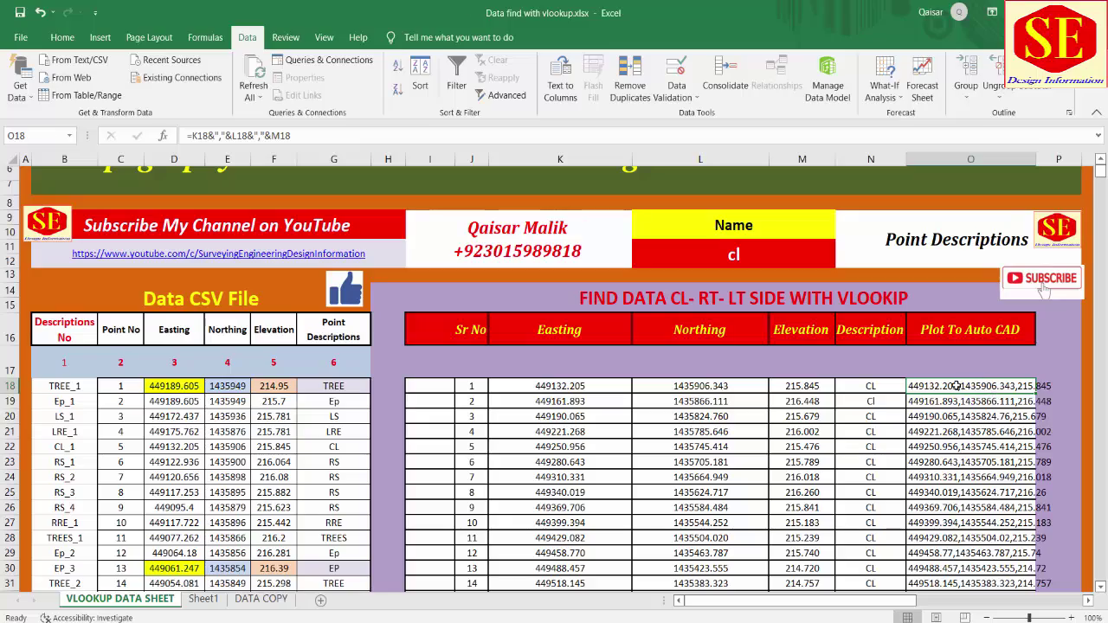
pyautogui.moveTo(955, 386)
pyautogui.mouseDown()
pyautogui.moveTo(898, 197)
pyautogui.moveTo(913, 123)
pyautogui.mouseUp()
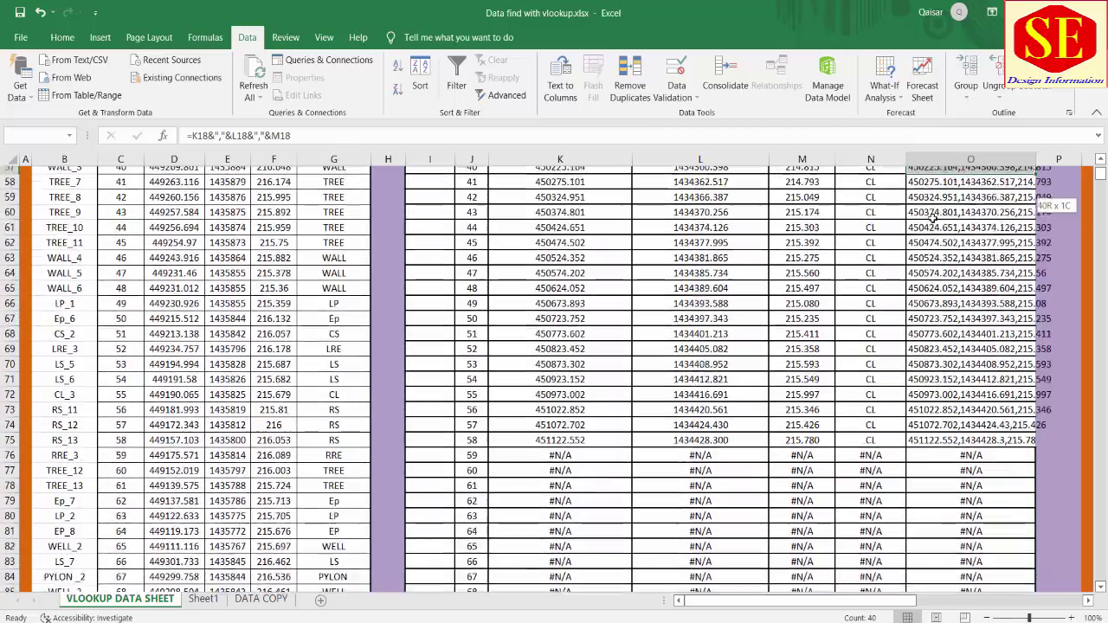
pyautogui.moveTo(913, 123); pyautogui.dragTo(935, 464)
pyautogui.rightClick(939, 348)
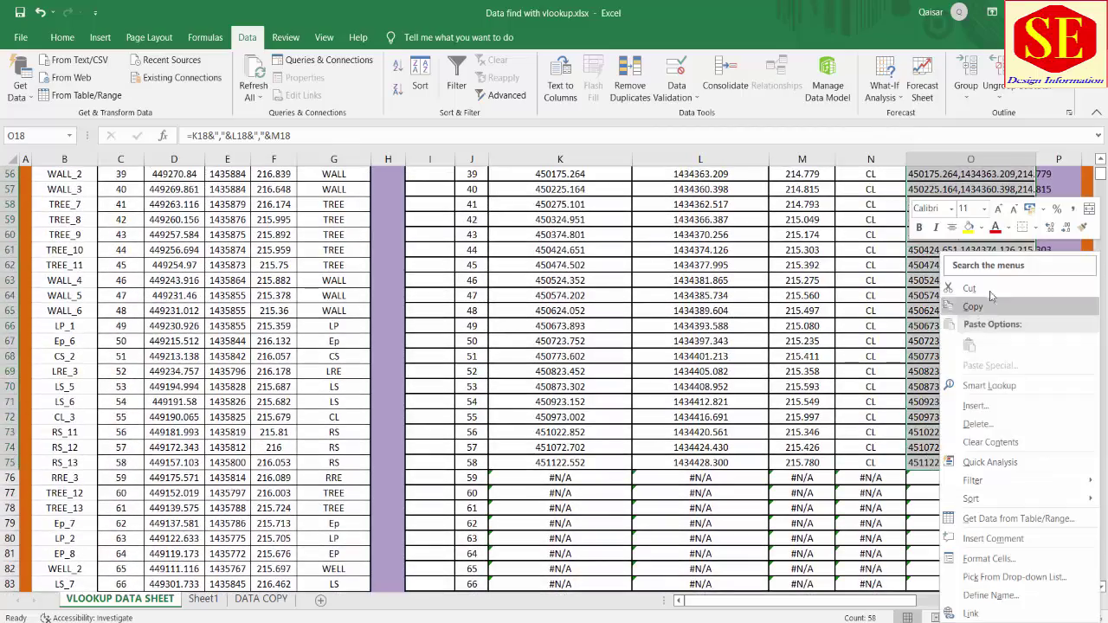
pyautogui.click(974, 307)
pyautogui.scroll(15, 1038, 329)
pyautogui.scroll(2, 1039, 329)
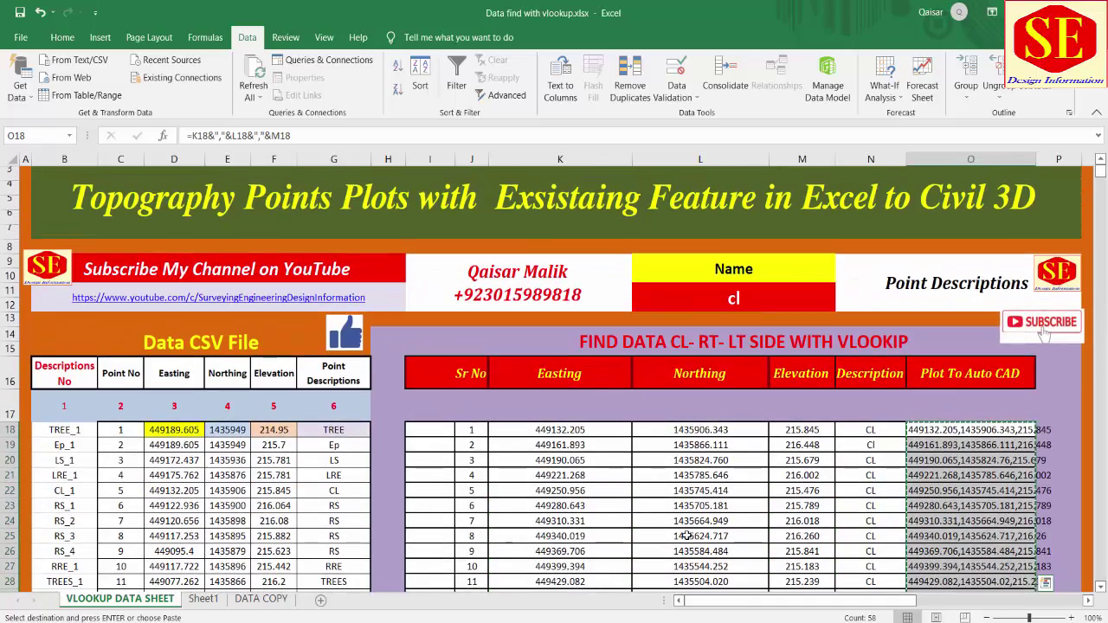
pyautogui.hotkey('alt', 'Tab')
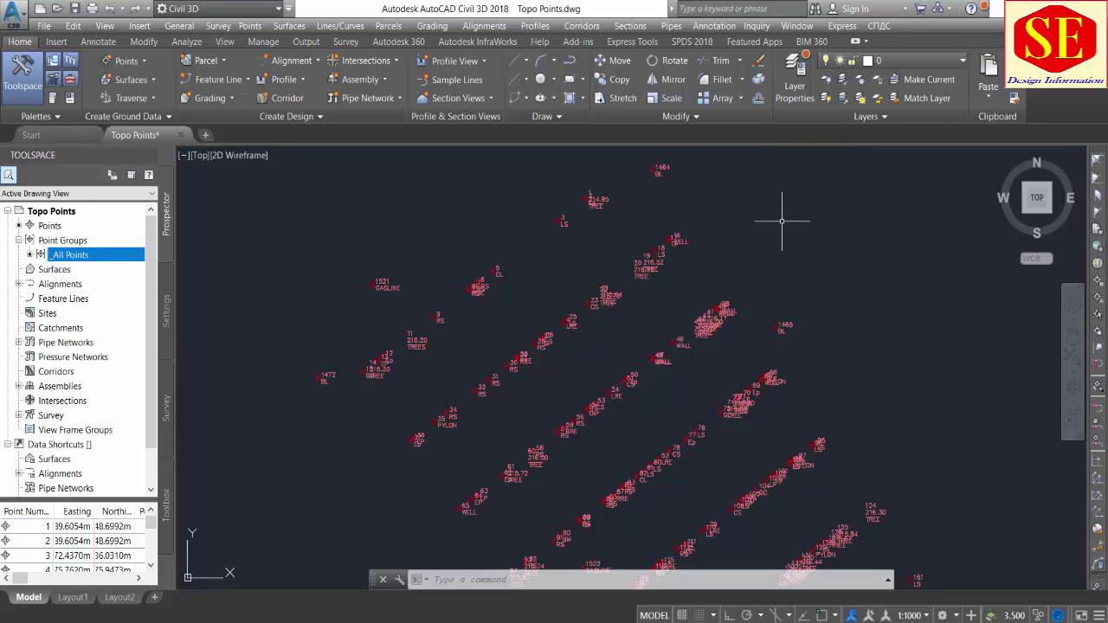
# Step: Draw a 3D polyline by pasting the copied CL coordinates at the 3DPOLY prompt
pyautogui.click(448, 581)
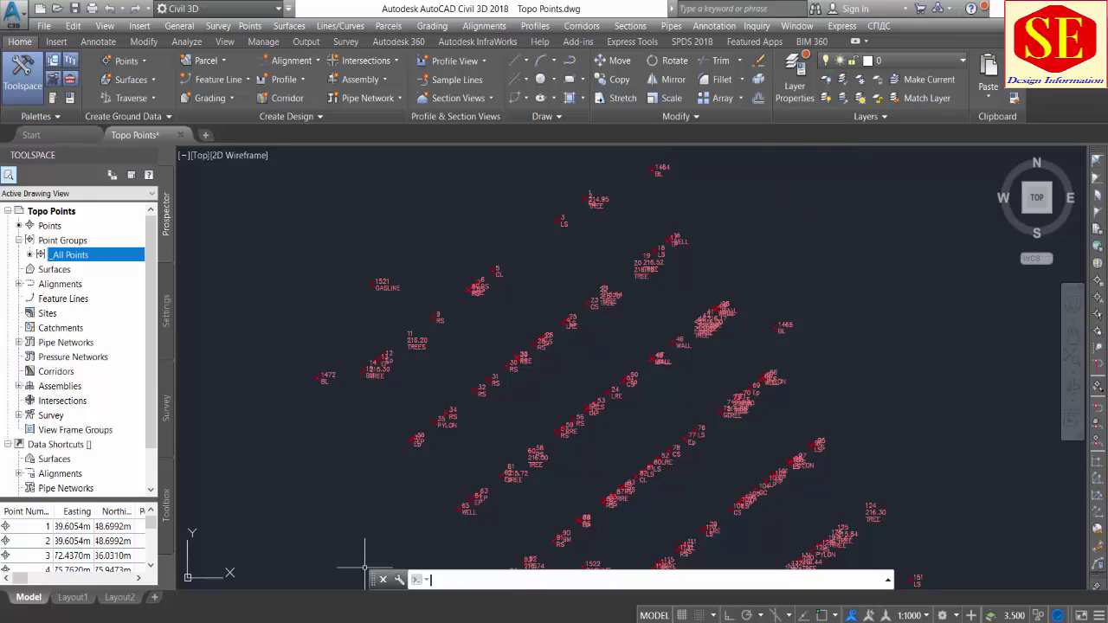
pyautogui.write('3DO')
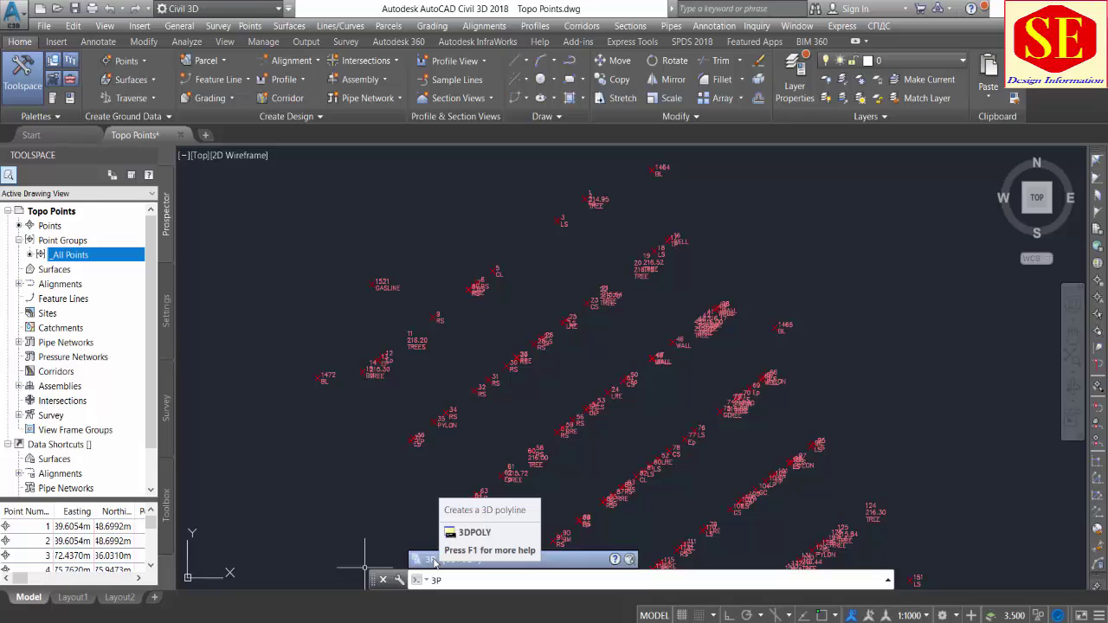
pyautogui.click(434, 561)
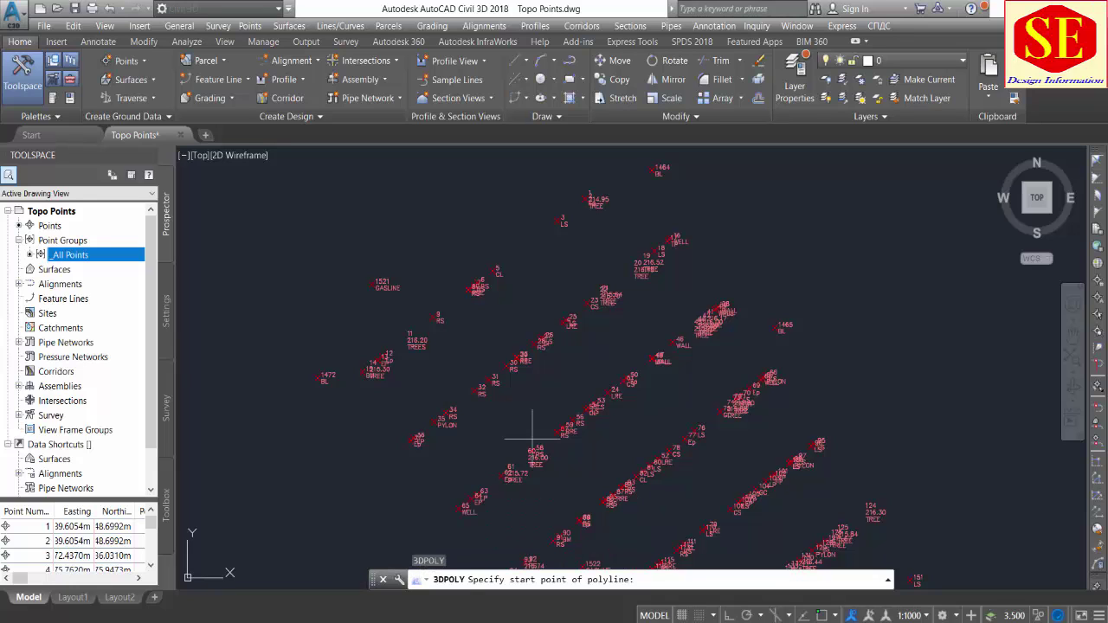
pyautogui.rightClick(655, 581)
pyautogui.click(693, 515)
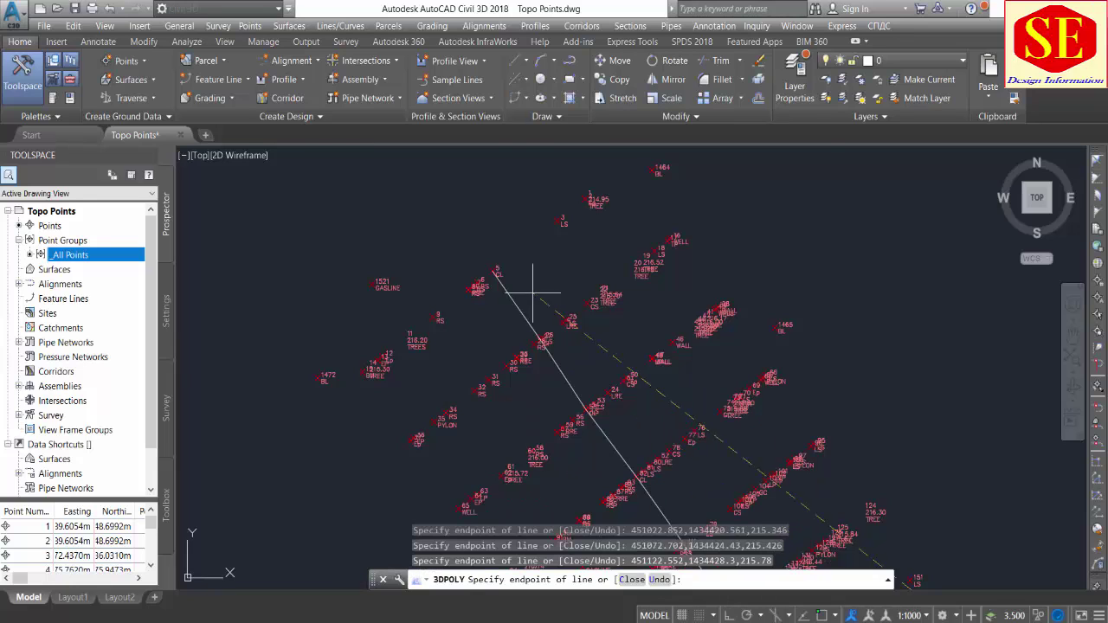
pyautogui.scroll(-3, 534, 292)
pyautogui.scroll(5, 661, 363)
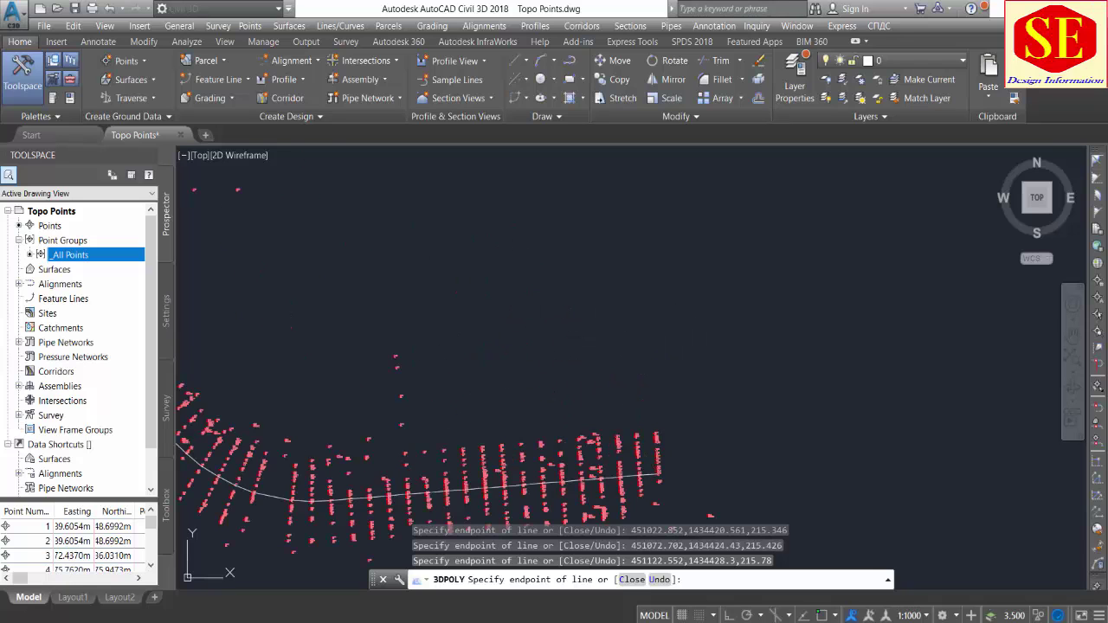
pyautogui.press('Escape')
pyautogui.scroll(-3, 371, 359)
pyautogui.scroll(2, 526, 302)
pyautogui.scroll(3, 377, 343)
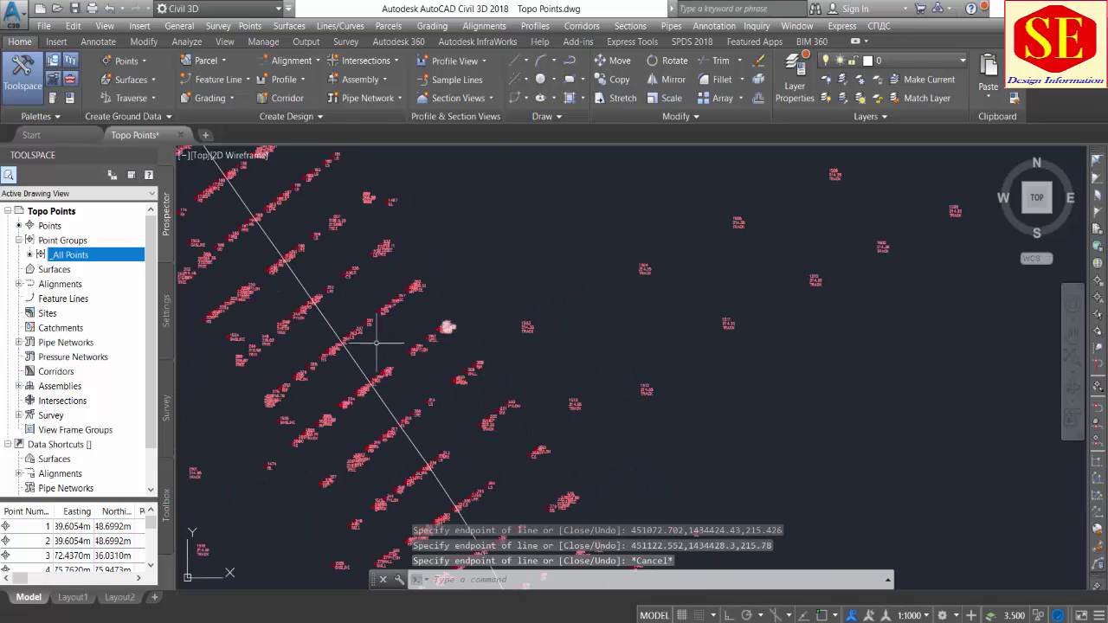
# Step: Select the new 3D polyline to check that it runs along the CL points
pyautogui.click(350, 355)
pyautogui.scroll(5, 305, 336)
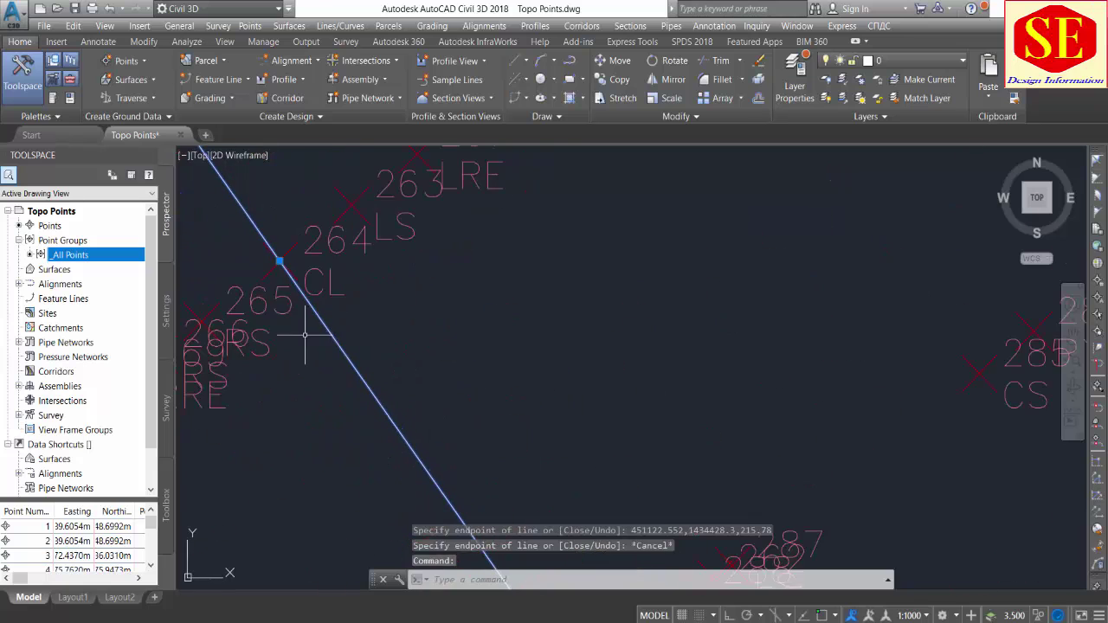
pyautogui.scroll(-1, 303, 329)
pyautogui.scroll(2, 339, 376)
pyautogui.scroll(2, 445, 384)
pyautogui.scroll(-5, 455, 374)
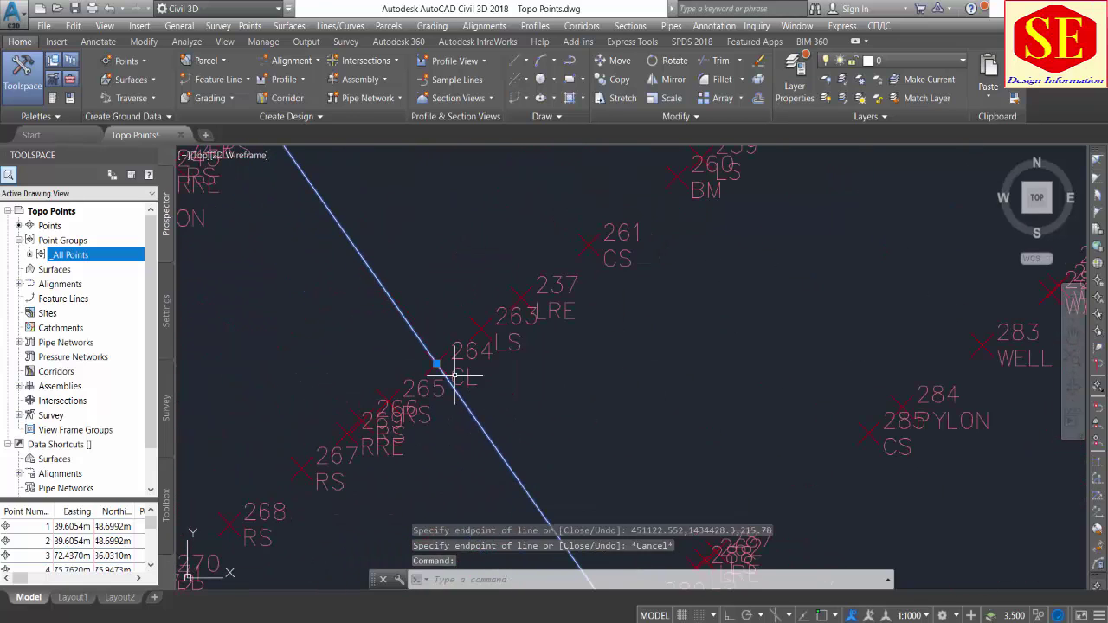
pyautogui.press('Escape')
pyautogui.scroll(-5, 472, 346)
pyautogui.scroll(-1, 418, 307)
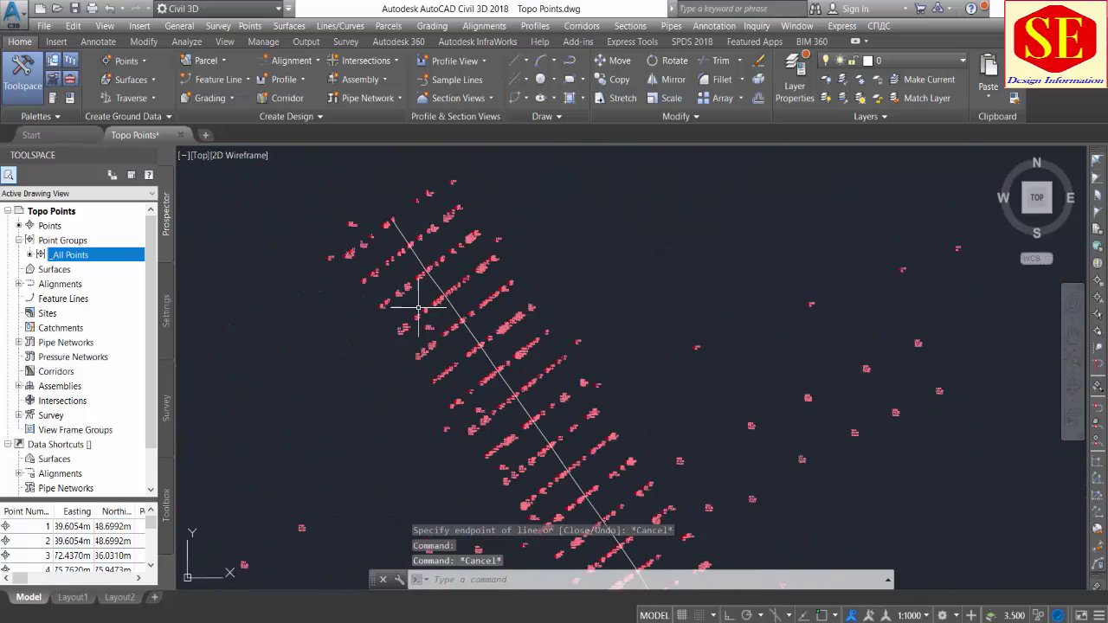
pyautogui.scroll(2, 418, 307)
pyautogui.scroll(2, 428, 316)
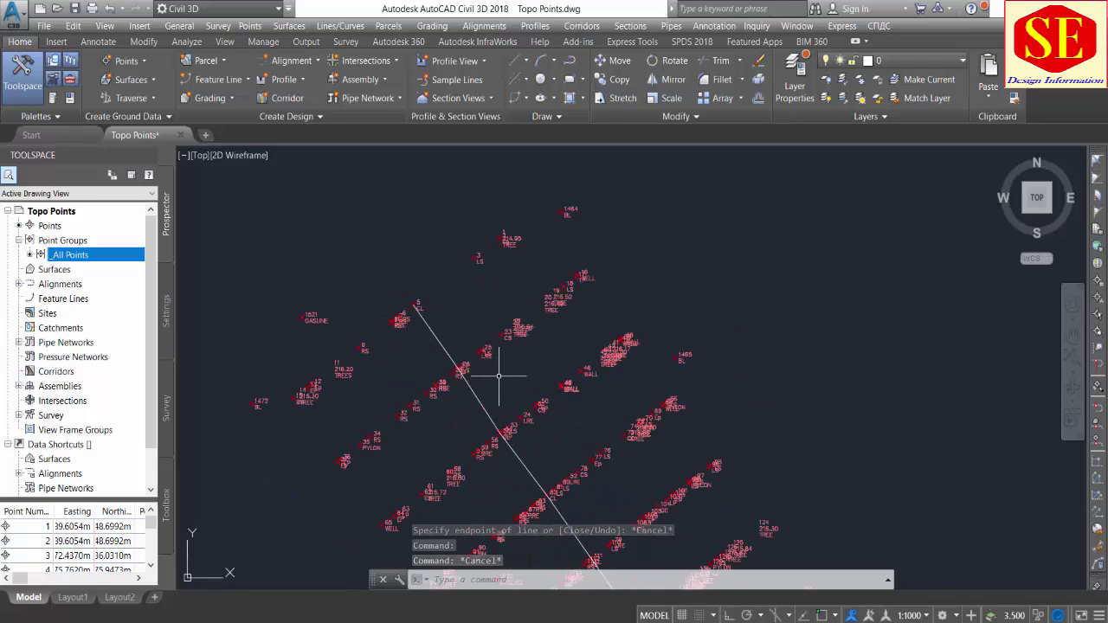
pyautogui.scroll(-3, 499, 375)
pyautogui.scroll(-2, 532, 383)
pyautogui.scroll(4, 631, 445)
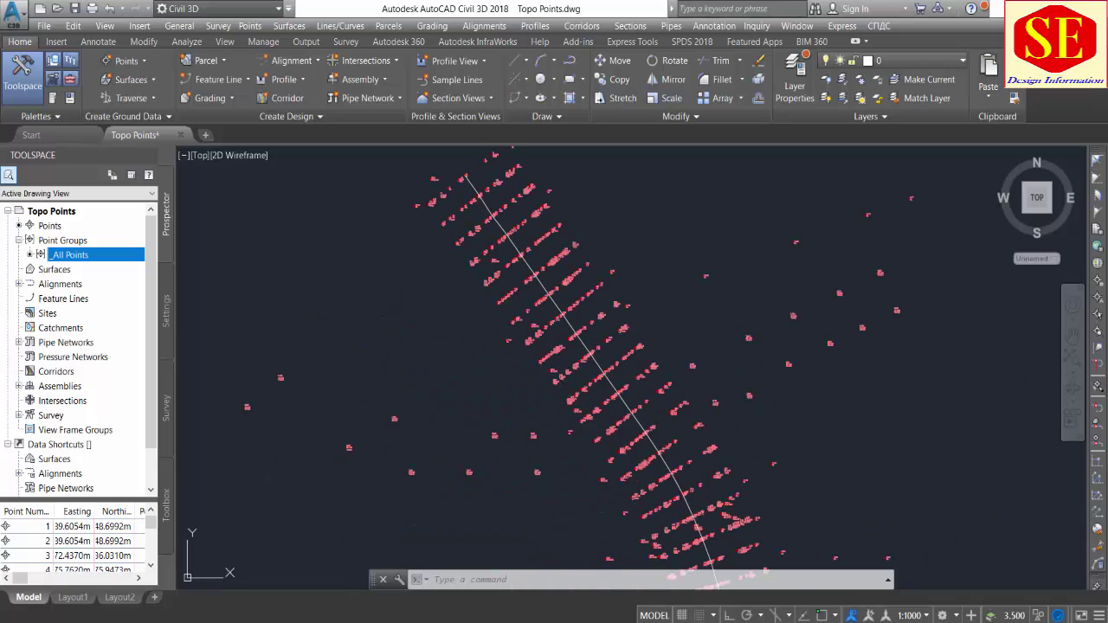
# Step: List the 3D polyline's properties and vertex coordinates with LI
pyautogui.click(527, 260)
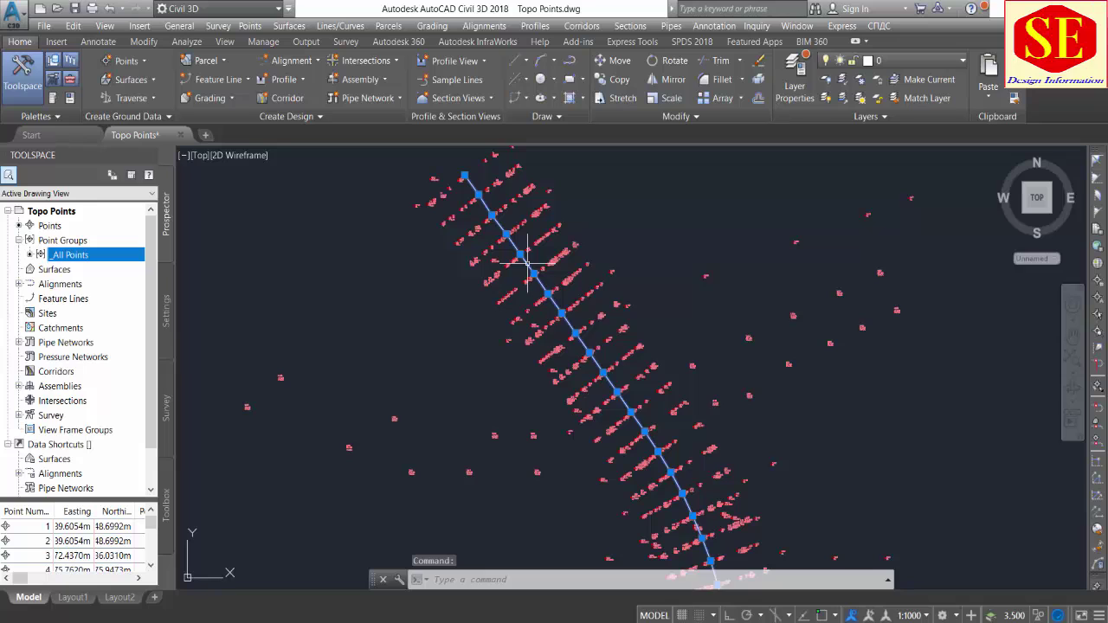
pyautogui.write('li')
pyautogui.press('Return')
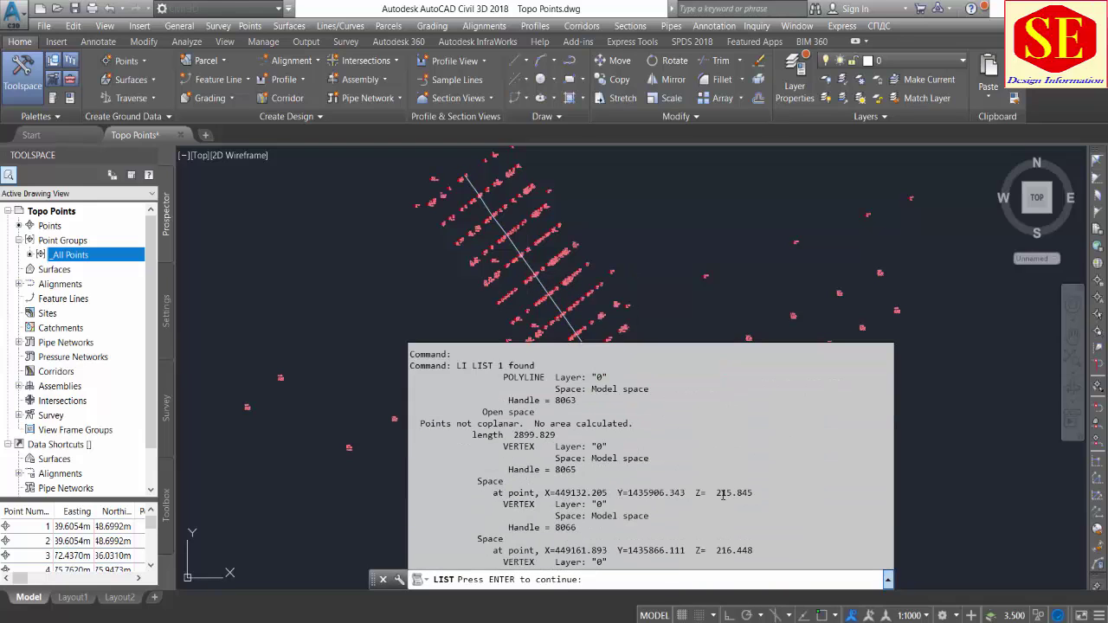
pyautogui.moveTo(723, 495); pyautogui.dragTo(746, 493)
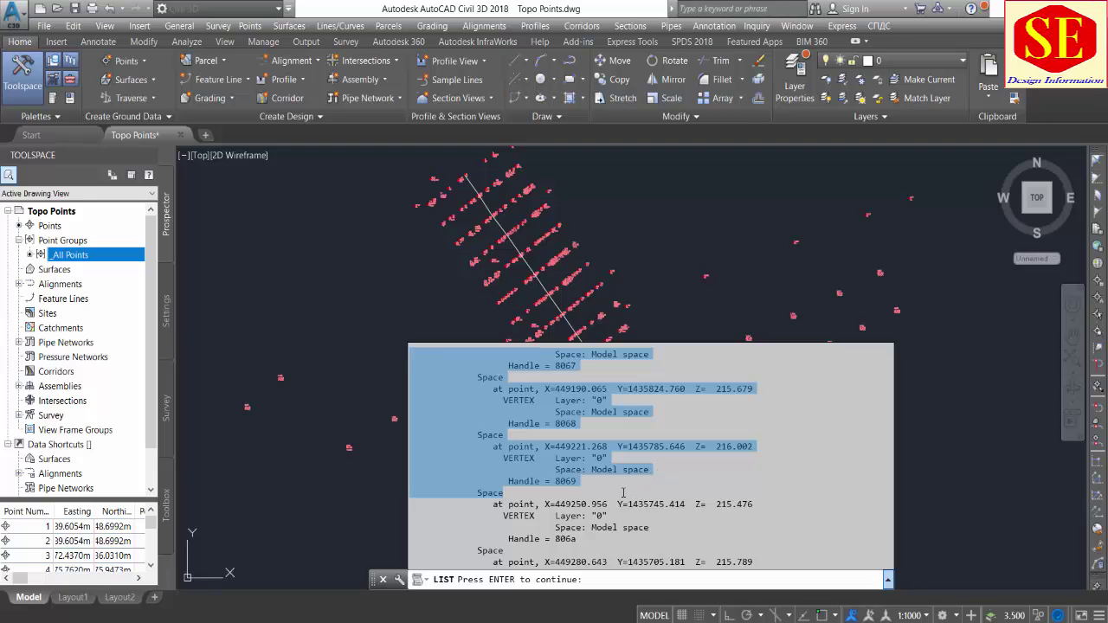
pyautogui.press('Escape')
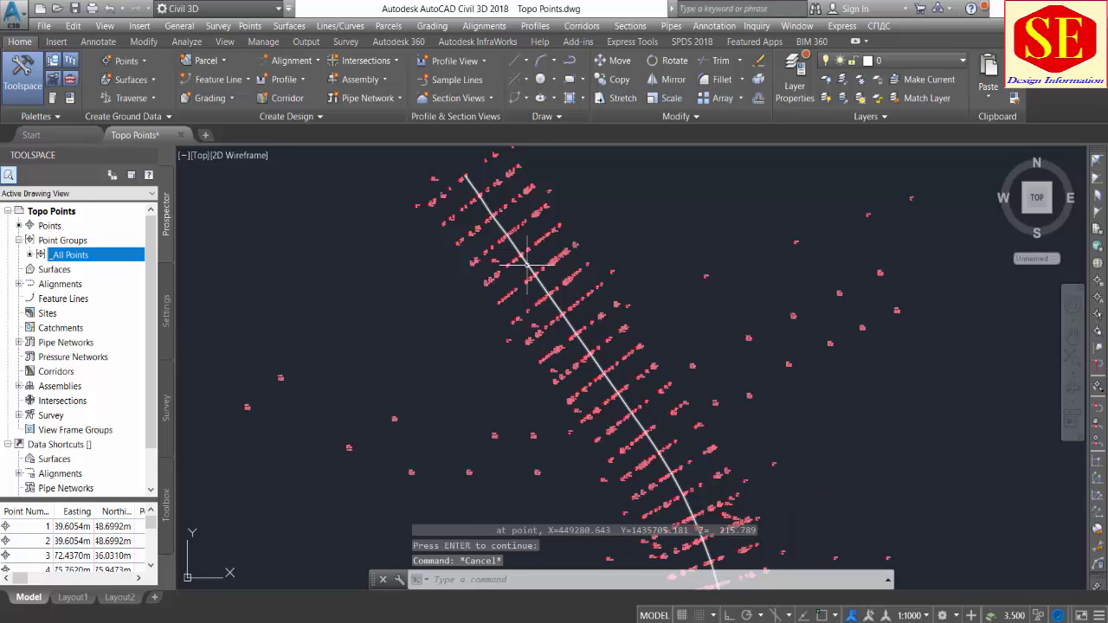
pyautogui.scroll(-3, 529, 270)
pyautogui.moveTo(650, 430); pyautogui.dragTo(517, 342, button='middle')
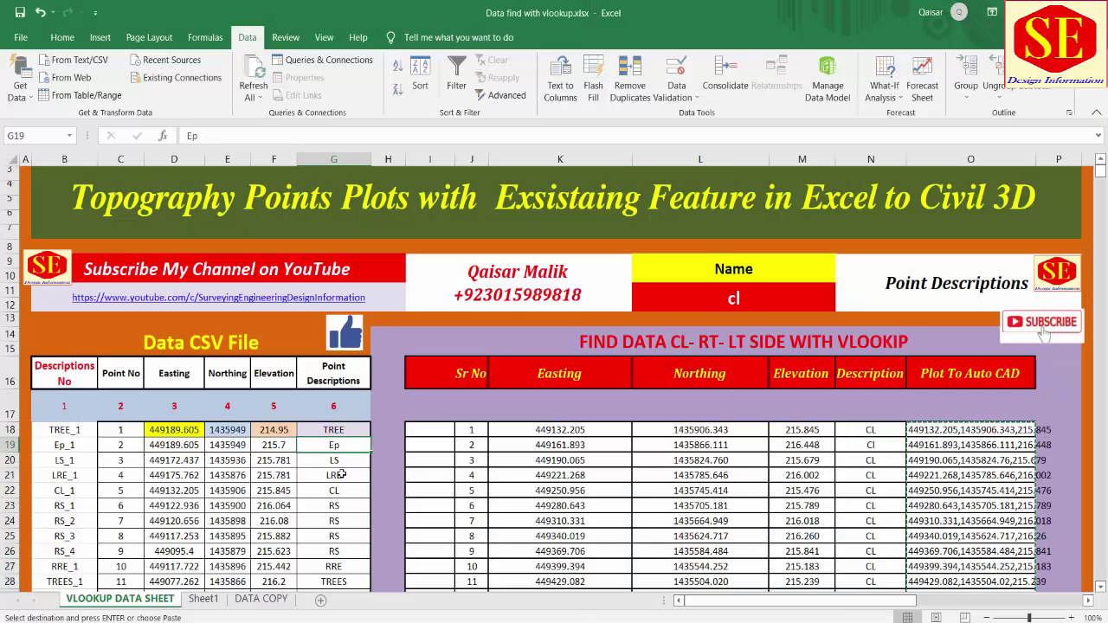
# Step: Change the lookup name in L11 from cl to lre
pyautogui.press('Escape')
pyautogui.scroll(-1, 350, 442)
pyautogui.click(349, 433)
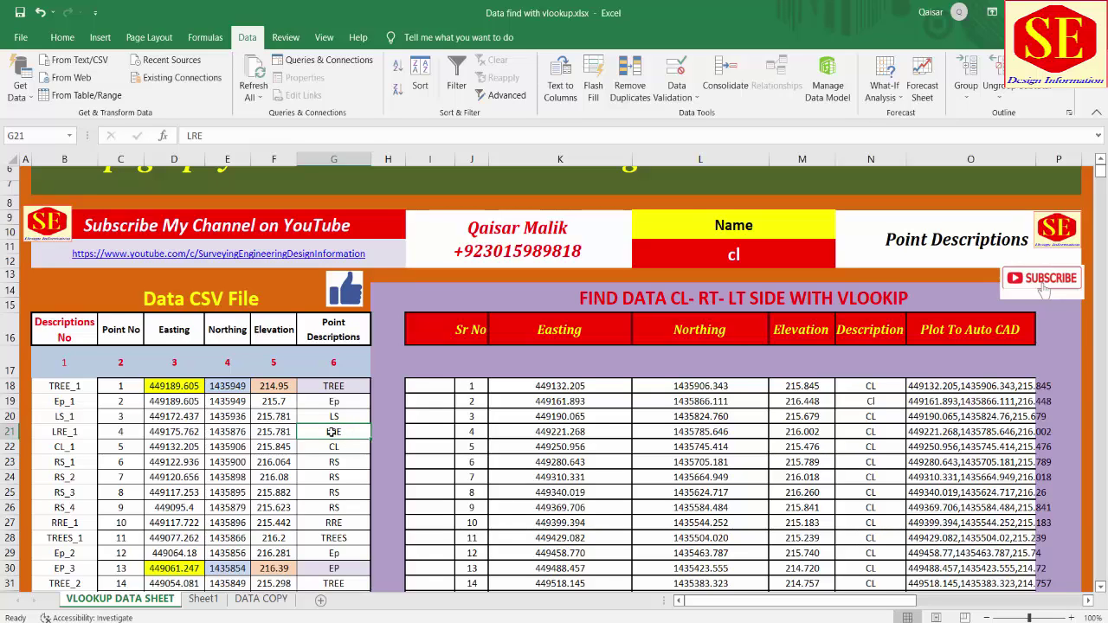
pyautogui.click(753, 258)
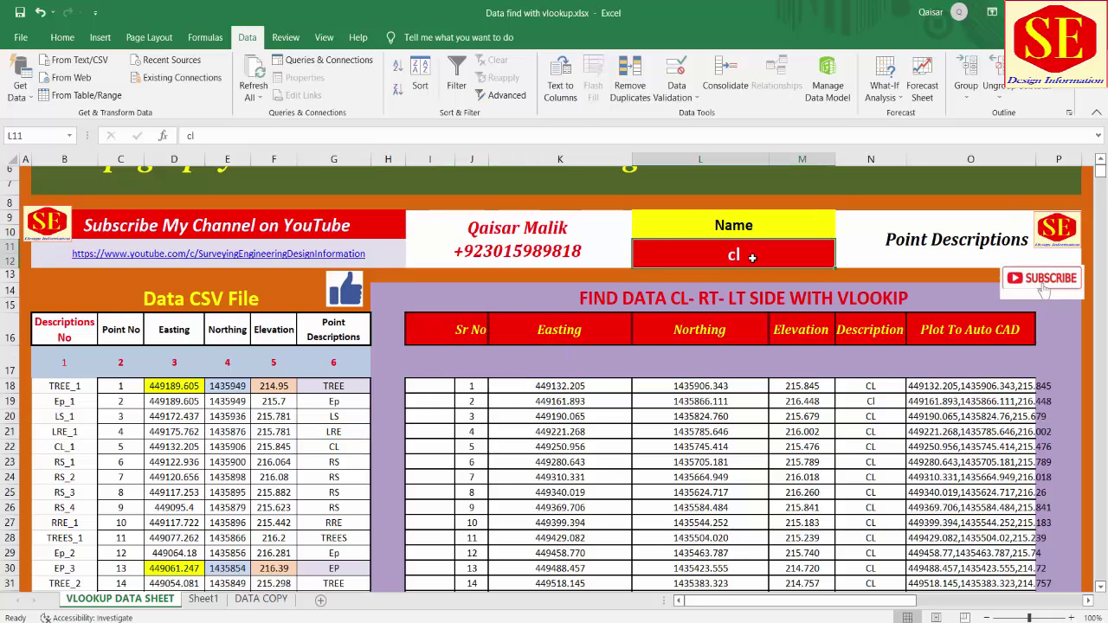
pyautogui.write('lre')
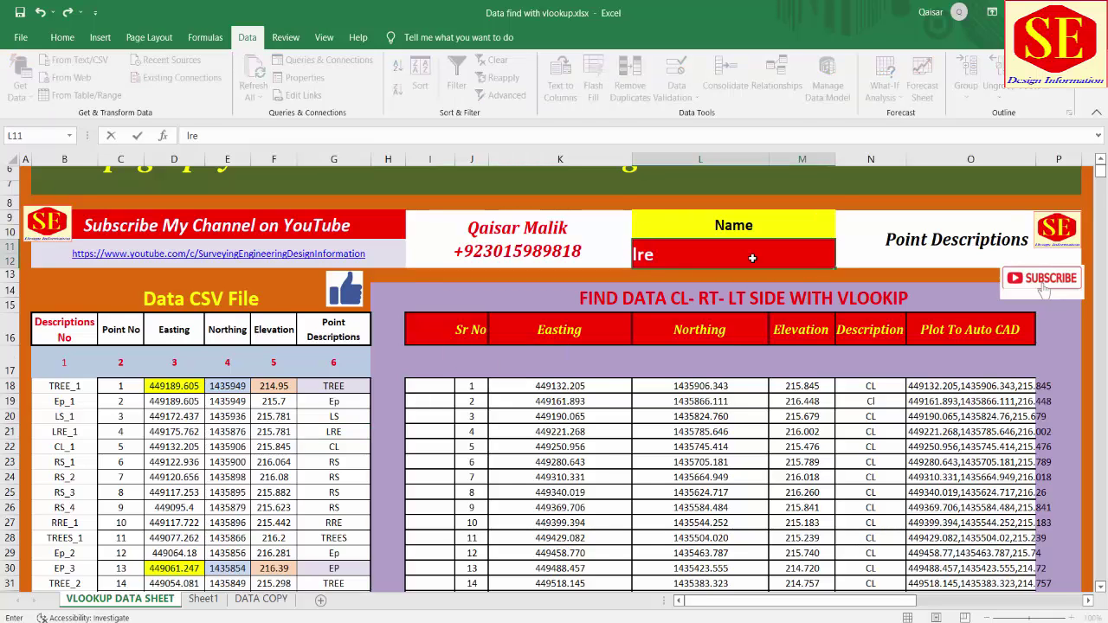
pyautogui.press('Return')
# Step: Copy the 54 LRE coordinate strings in O18:O71
pyautogui.click(787, 401)
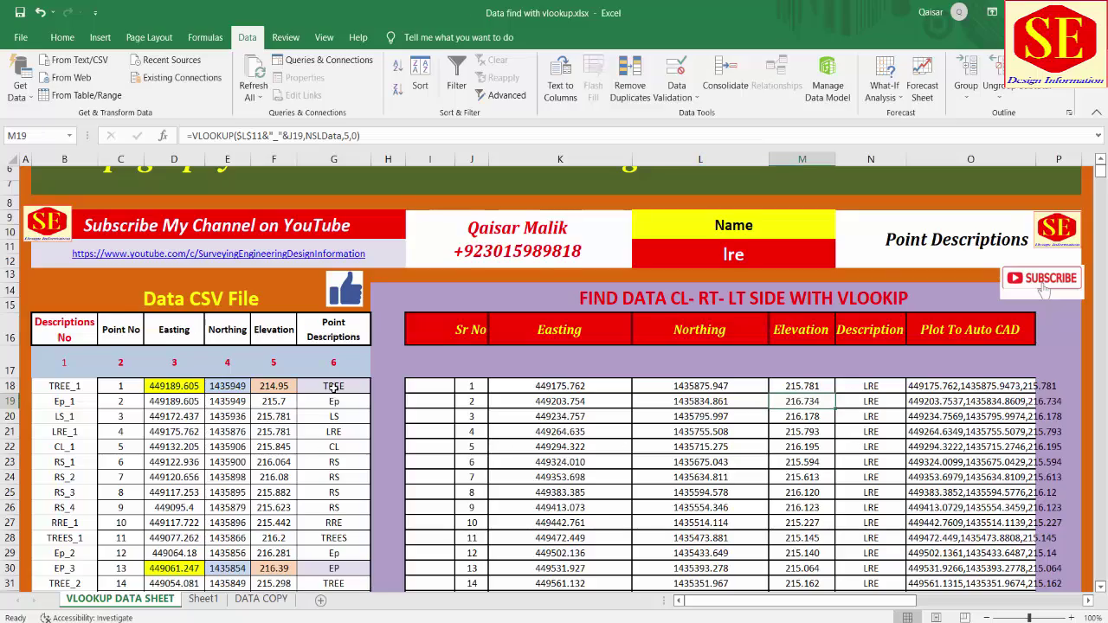
pyautogui.scroll(-6, 363, 397)
pyautogui.scroll(6, 828, 336)
pyautogui.scroll(-7, 613, 338)
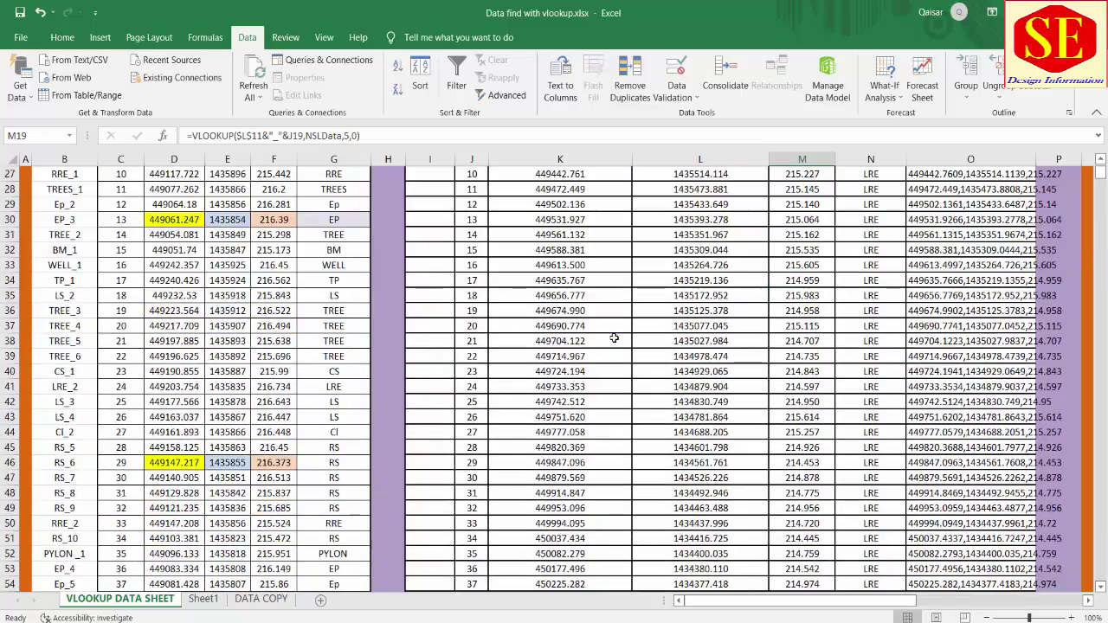
pyautogui.scroll(-6, 613, 338)
pyautogui.scroll(-6, 589, 338)
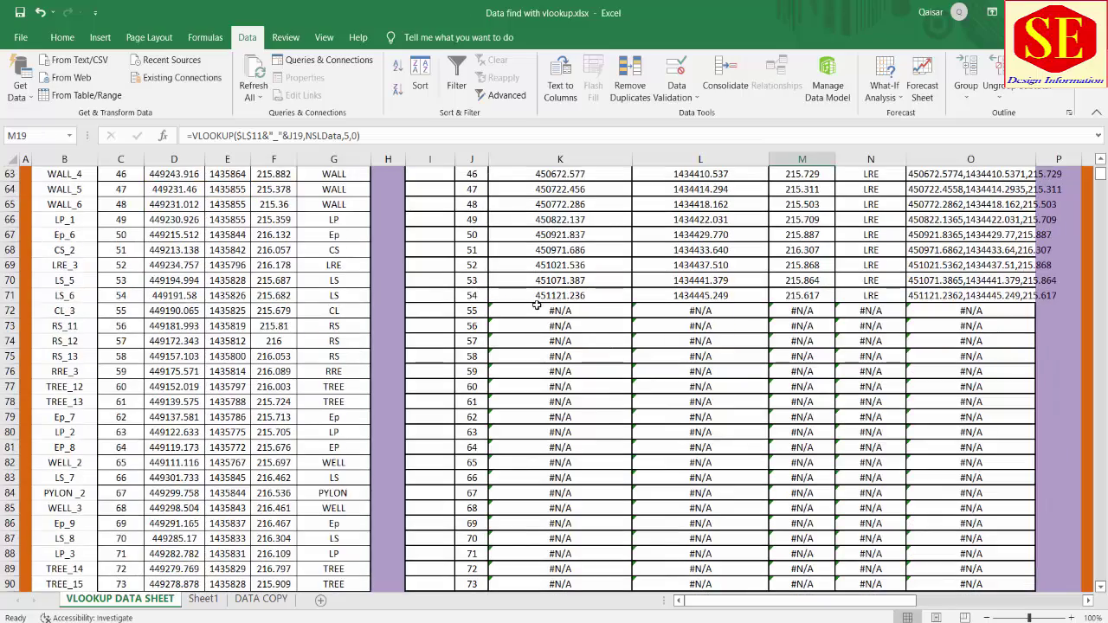
pyautogui.scroll(2, 873, 301)
pyautogui.scroll(9, 909, 311)
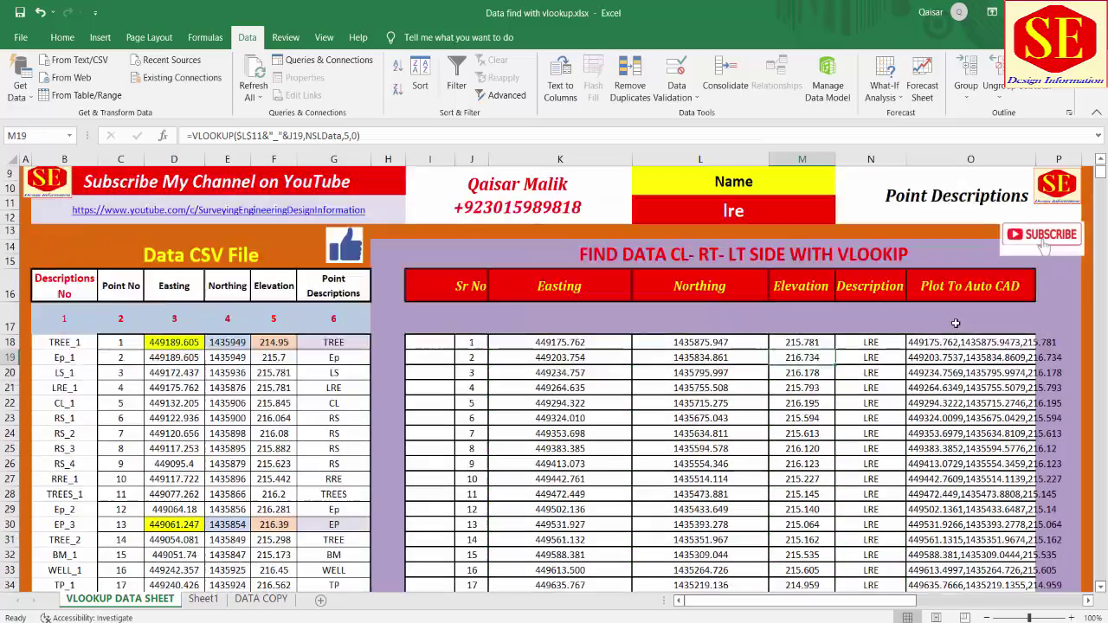
pyautogui.scroll(8, 952, 325)
pyautogui.scroll(-2, 950, 398)
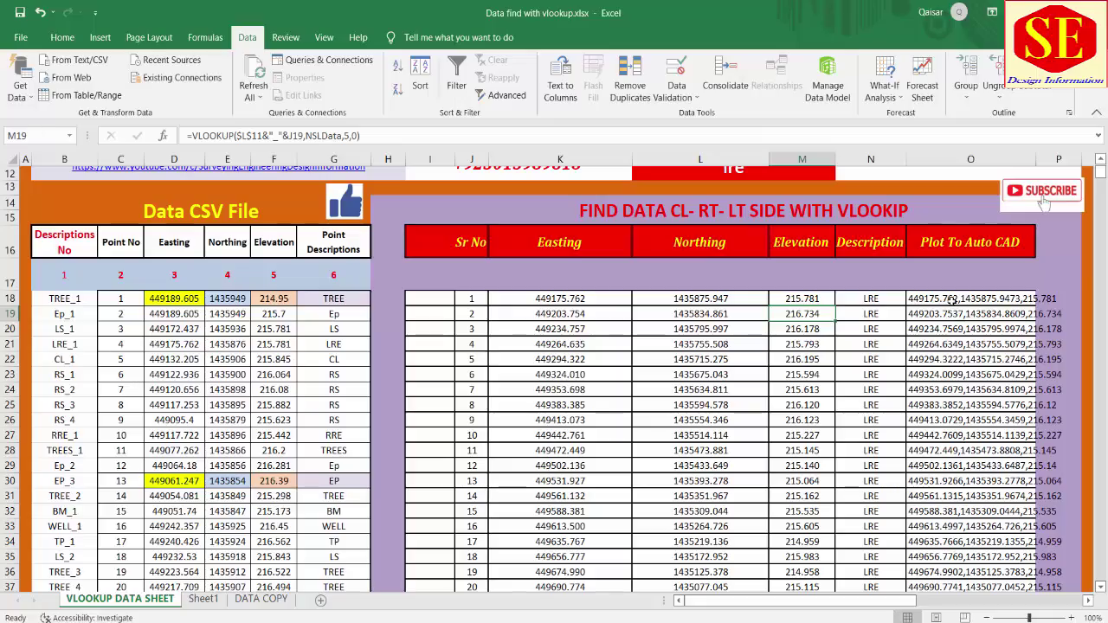
pyautogui.moveTo(945, 299)
pyautogui.mouseDown()
pyautogui.moveTo(942, 549)
pyautogui.moveTo(954, 613)
pyautogui.moveTo(969, 446)
pyautogui.mouseUp()
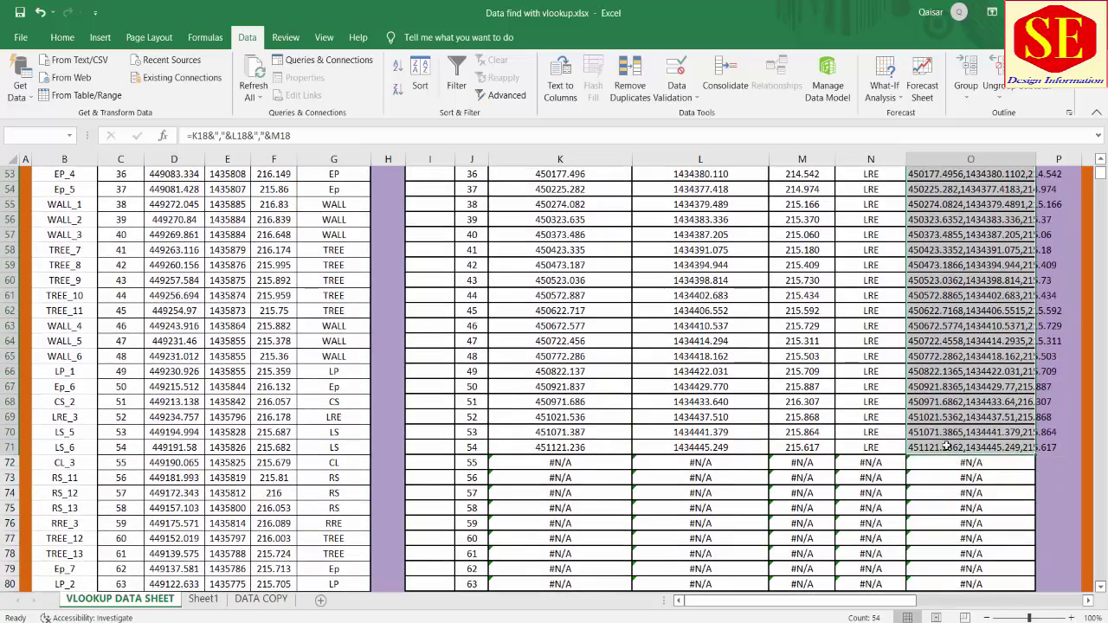
pyautogui.rightClick(946, 428)
pyautogui.click(818, 107)
pyautogui.scroll(15, 554, 380)
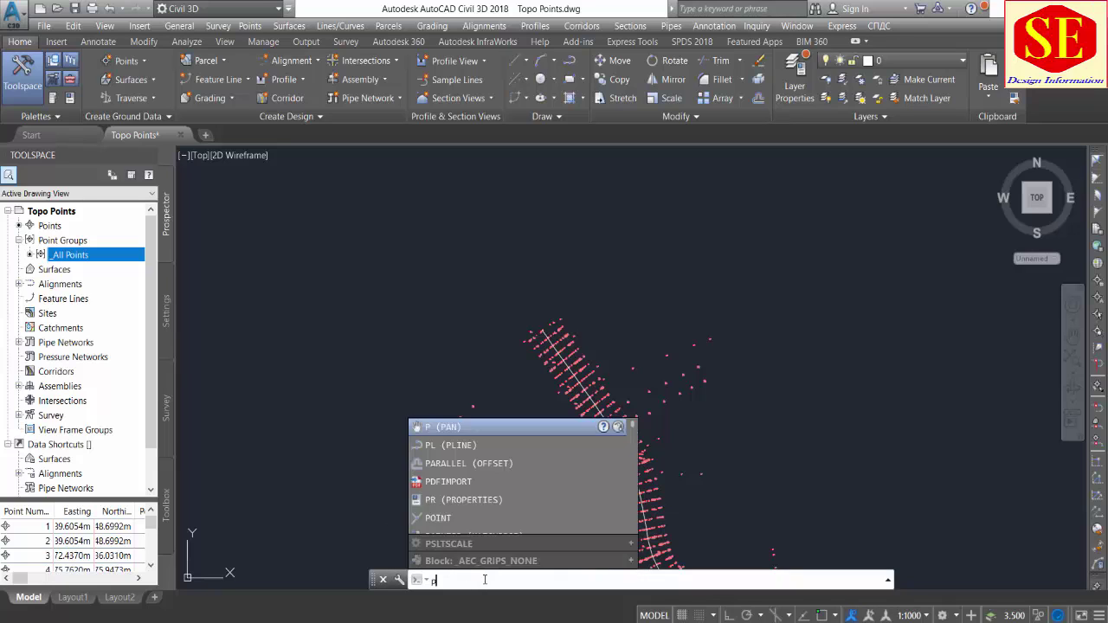
# Step: Draw a 3D polyline with 3DPOLY by pasting the LRE coordinates at the command line
pyautogui.press('BackSpace')
pyautogui.write('dpoly')
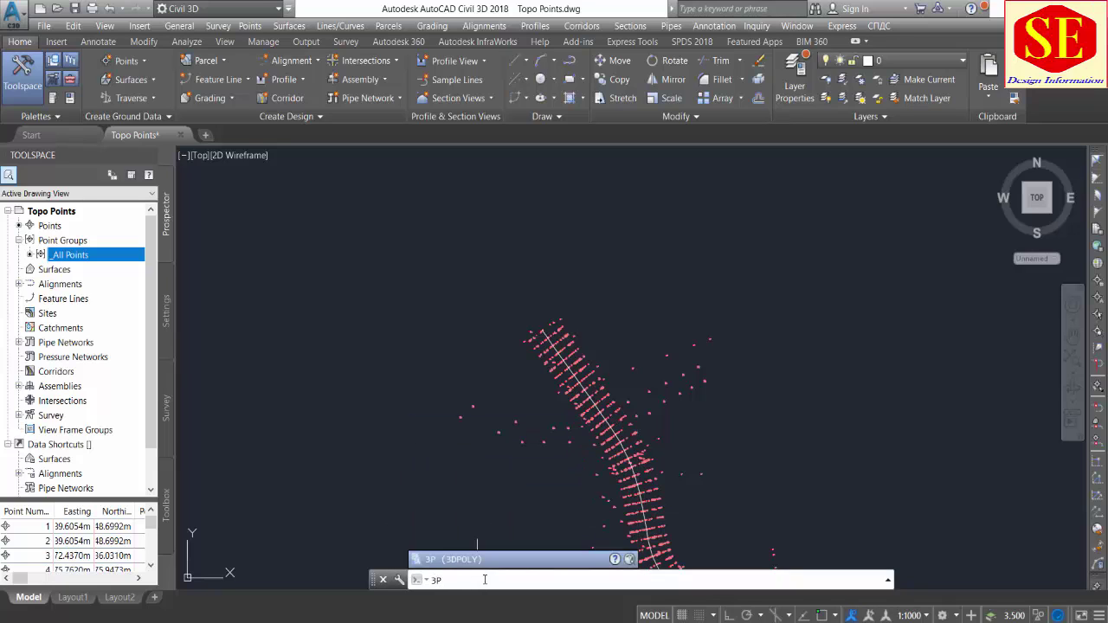
pyautogui.press('Return')
pyautogui.rightClick(644, 580)
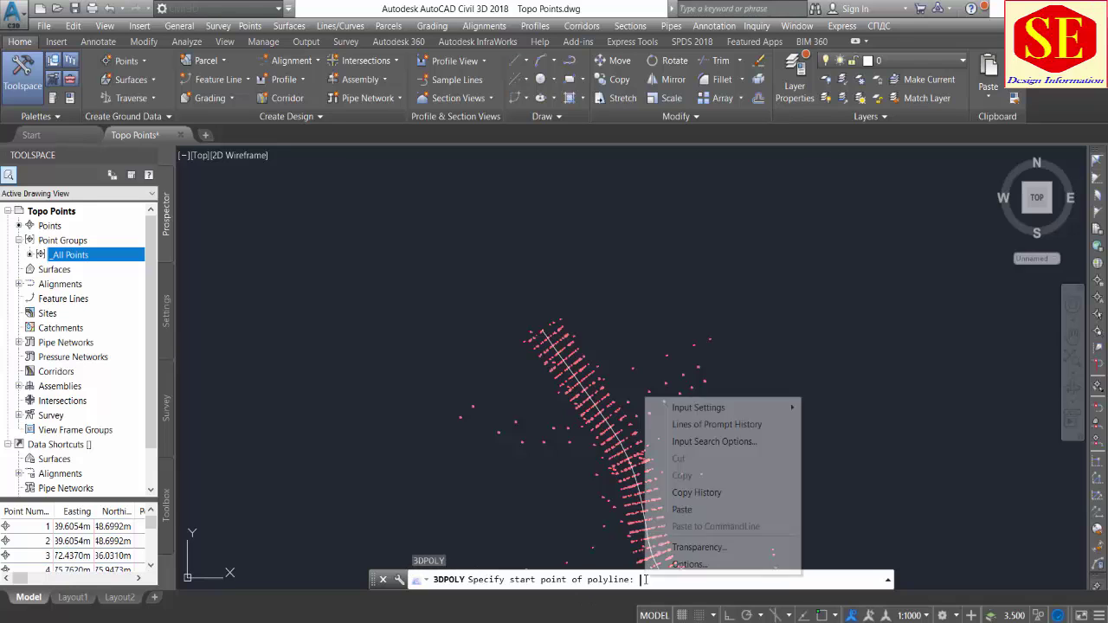
pyautogui.click(682, 511)
pyautogui.moveTo(679, 403); pyautogui.dragTo(662, 256, button='middle')
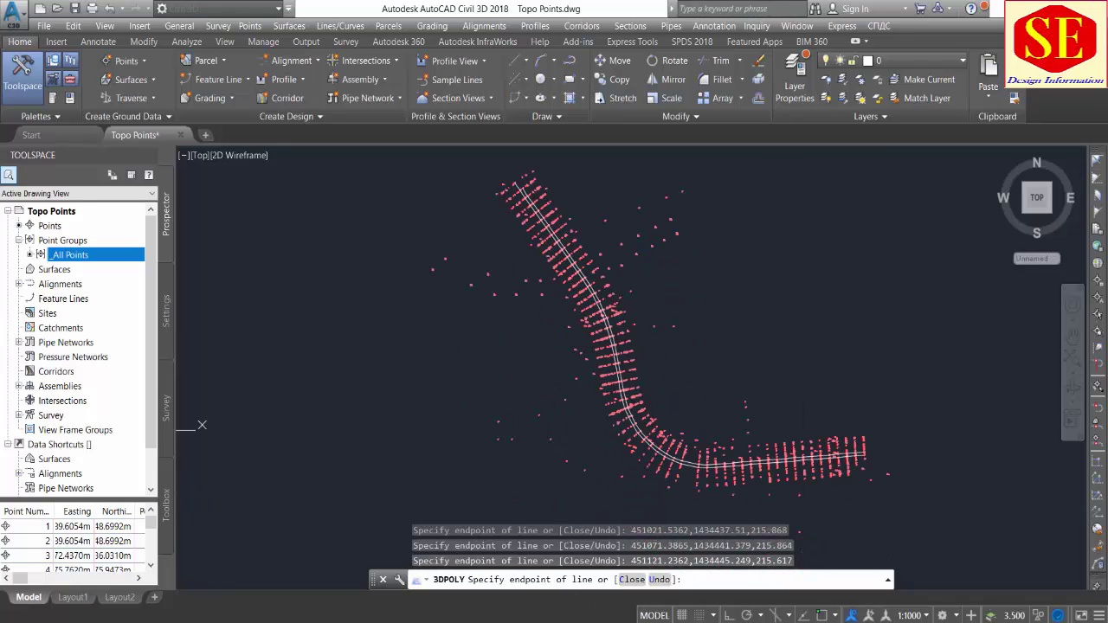
pyautogui.press('Escape')
# Step: Zoom in and select the new polyline to confirm it passes through point 24 LRE
pyautogui.scroll(5, 593, 340)
pyautogui.scroll(2, 593, 339)
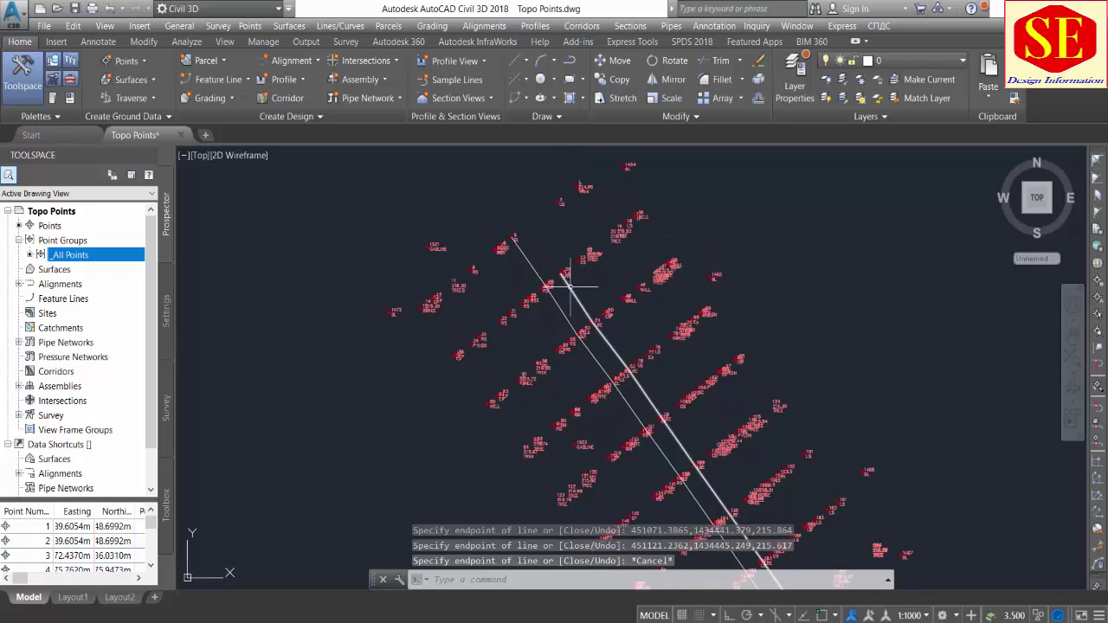
pyautogui.scroll(2, 569, 285)
pyautogui.scroll(2, 594, 345)
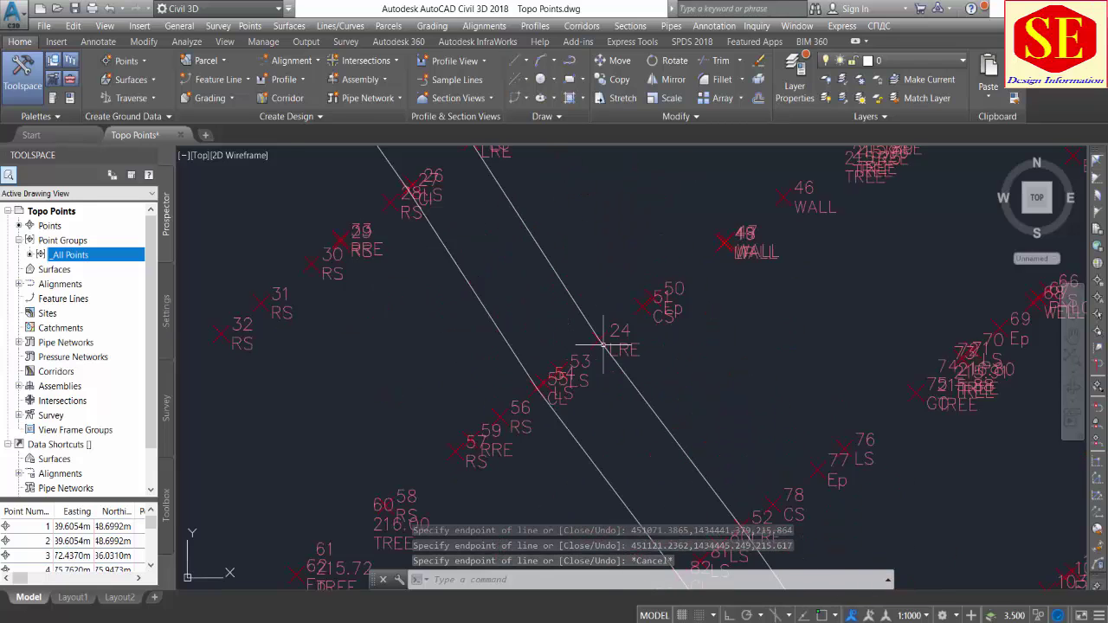
pyautogui.scroll(2, 618, 342)
pyautogui.click(587, 329)
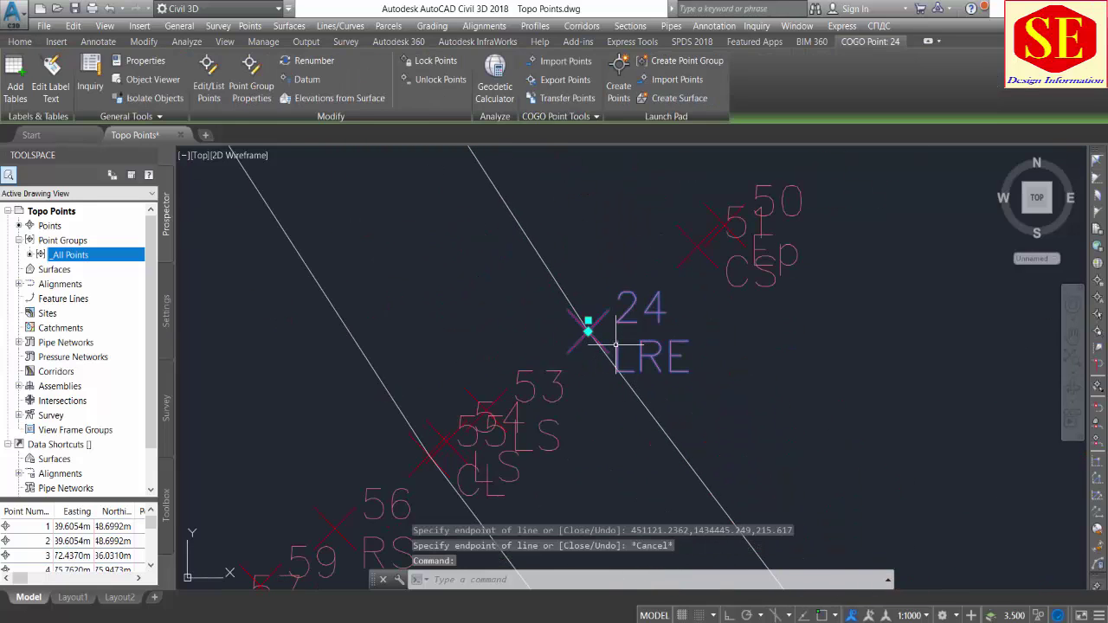
pyautogui.press('Escape')
pyautogui.click(554, 280)
pyautogui.scroll(-2, 560, 351)
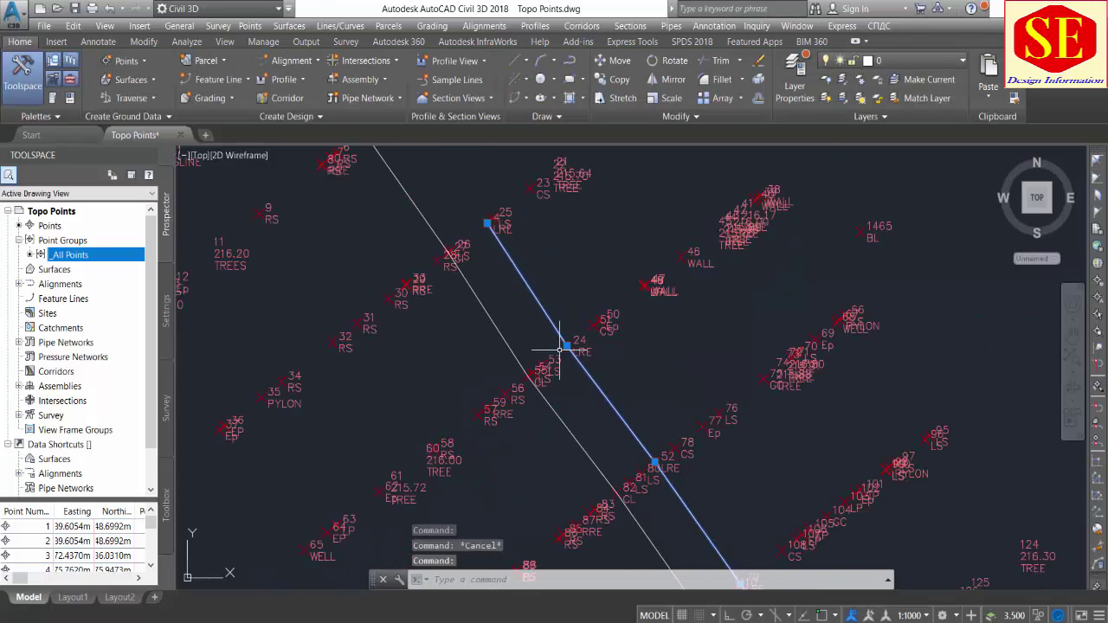
pyautogui.scroll(-2, 574, 343)
pyautogui.scroll(1, 564, 329)
pyautogui.scroll(1, 570, 455)
pyautogui.scroll(1, 570, 455)
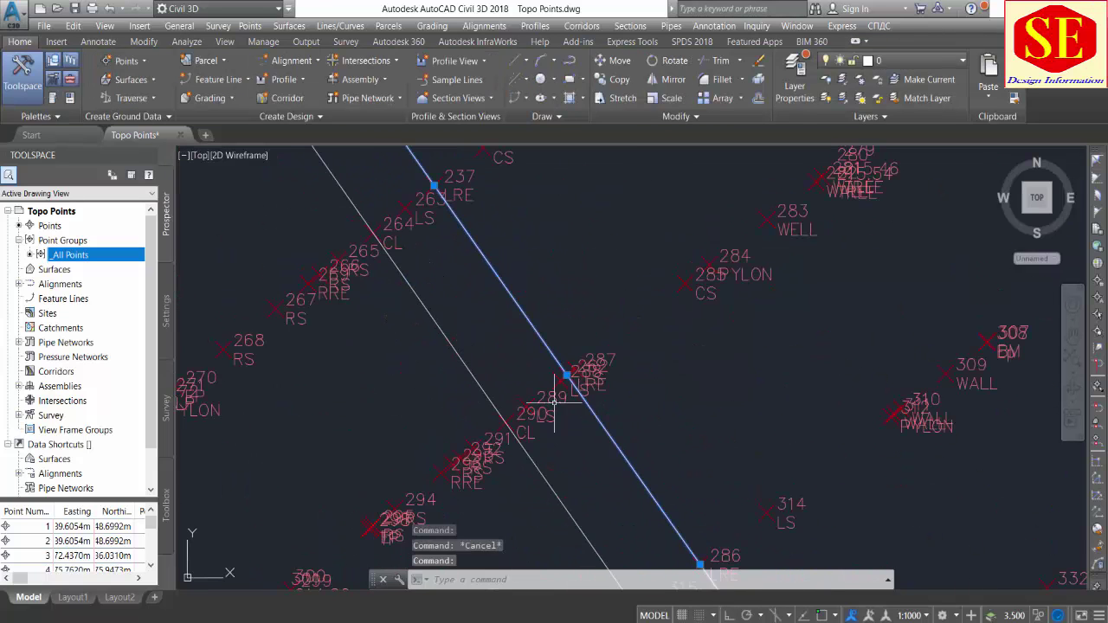
pyautogui.scroll(-1, 552, 396)
pyautogui.moveTo(624, 478)
pyautogui.mouseDown(button='middle')
pyautogui.moveTo(564, 346)
pyautogui.moveTo(600, 347)
pyautogui.mouseUp(button='middle')
pyautogui.scroll(-3, 601, 347)
pyautogui.press('Escape')
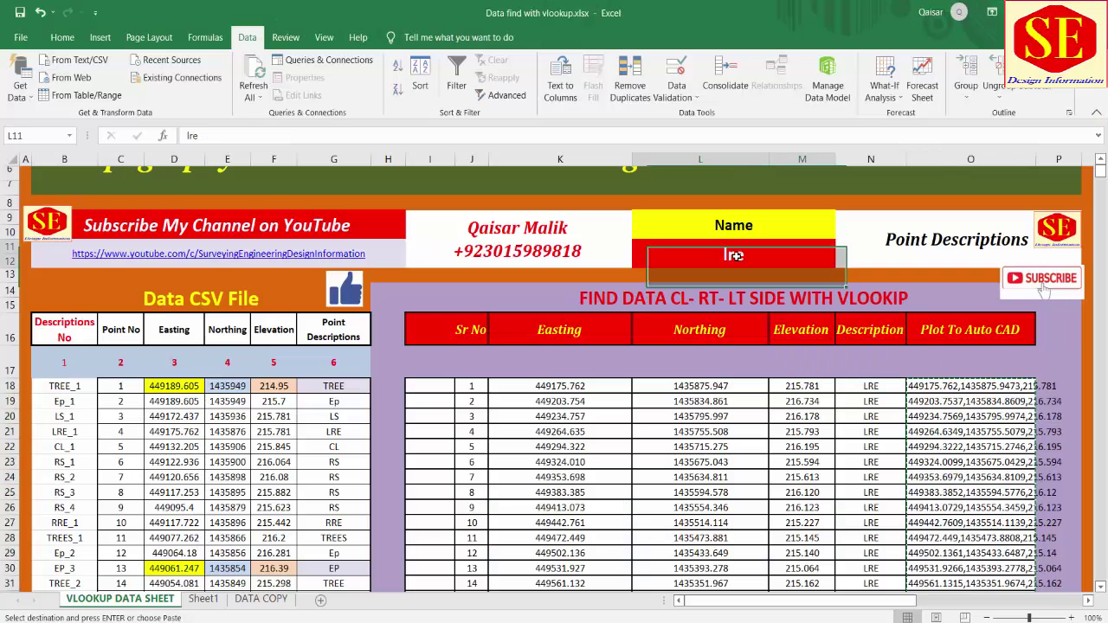
# Step: Change the lookup name to rre and check the RRE descriptions in column G
pyautogui.write('r')
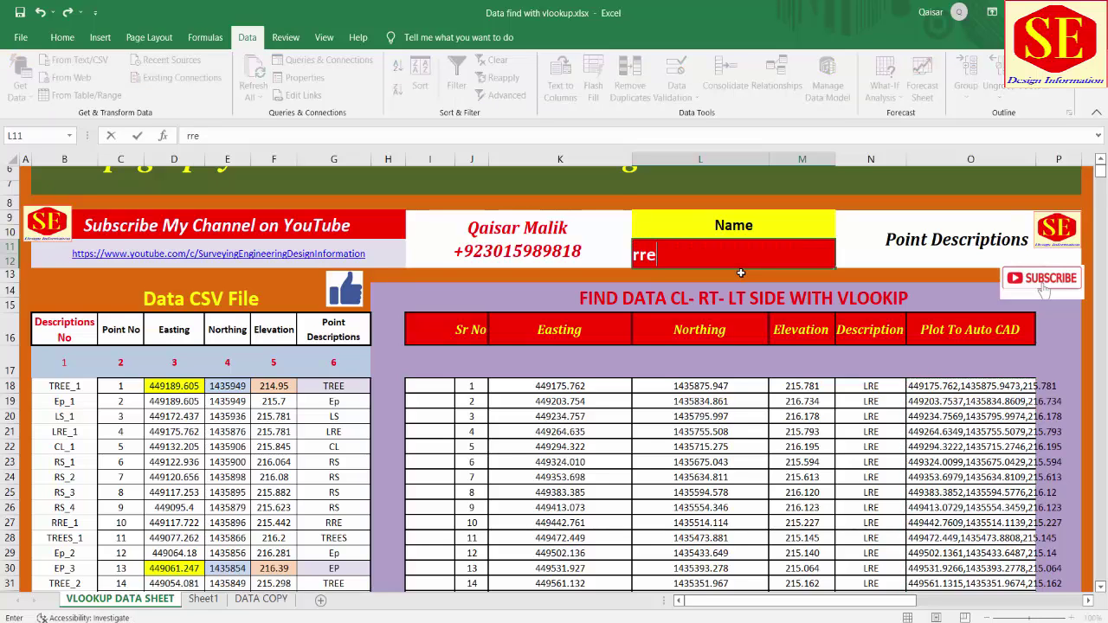
pyautogui.press('Return')
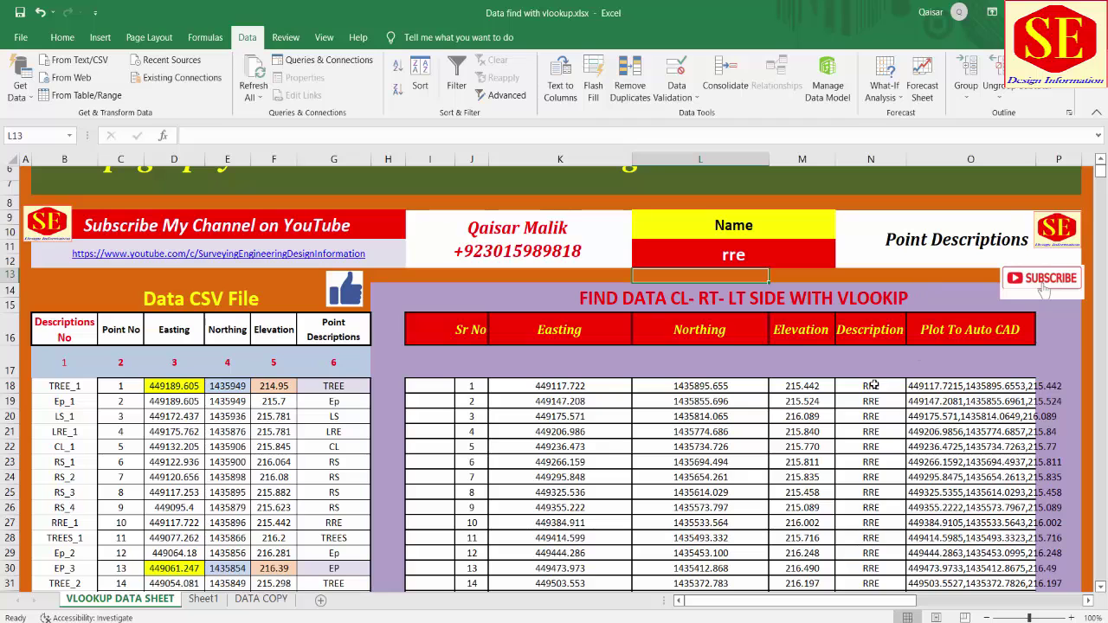
pyautogui.scroll(-3, 346, 432)
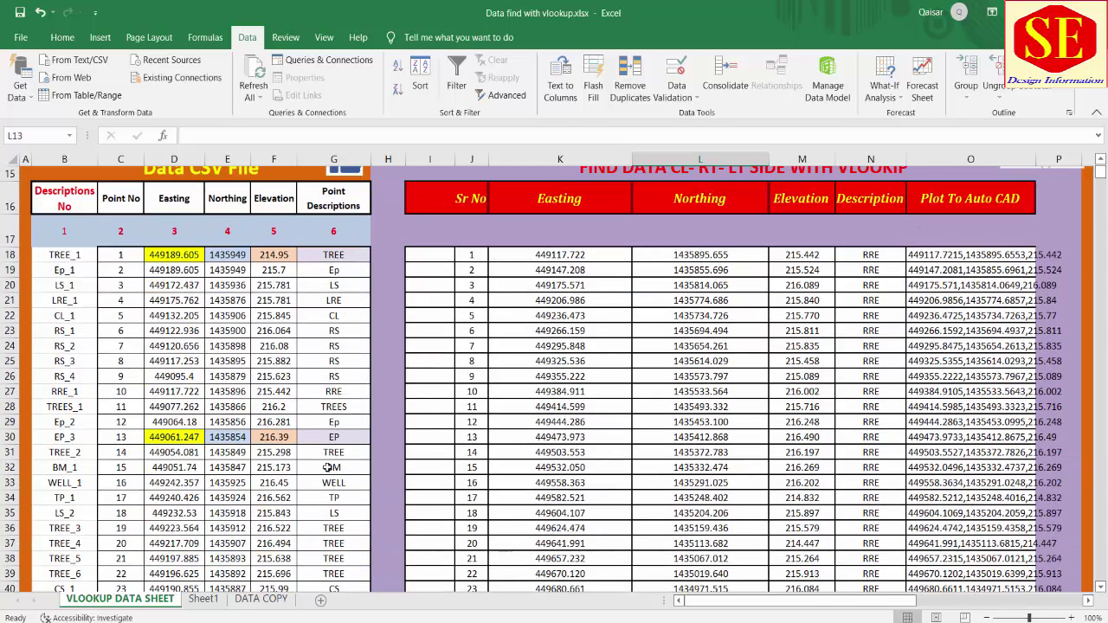
pyautogui.click(329, 468)
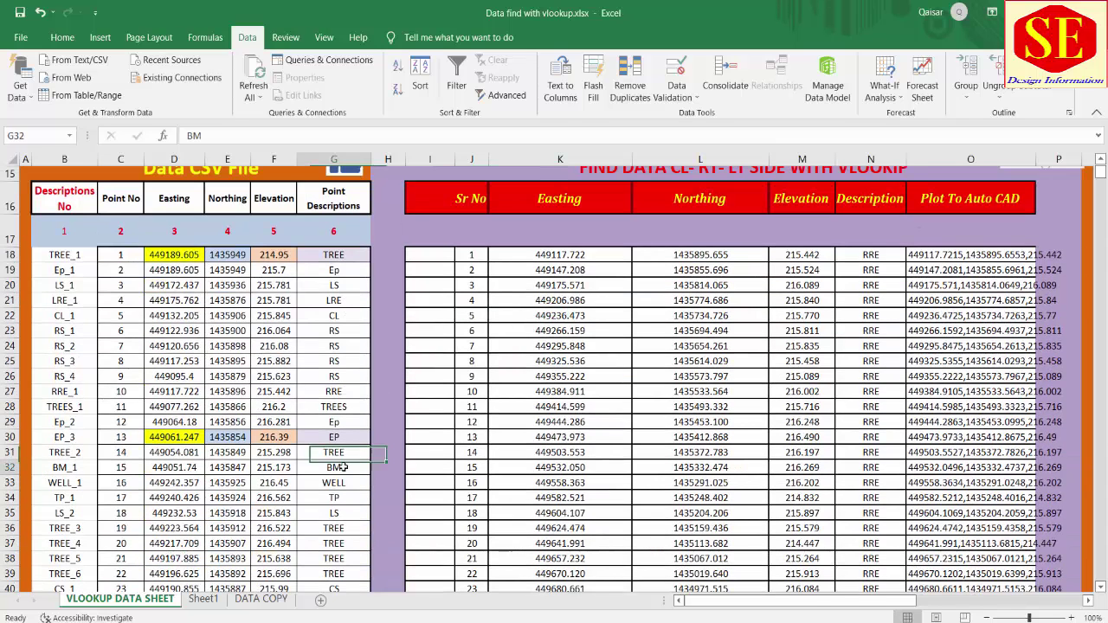
pyautogui.click(333, 331)
pyautogui.scroll(-2, 338, 396)
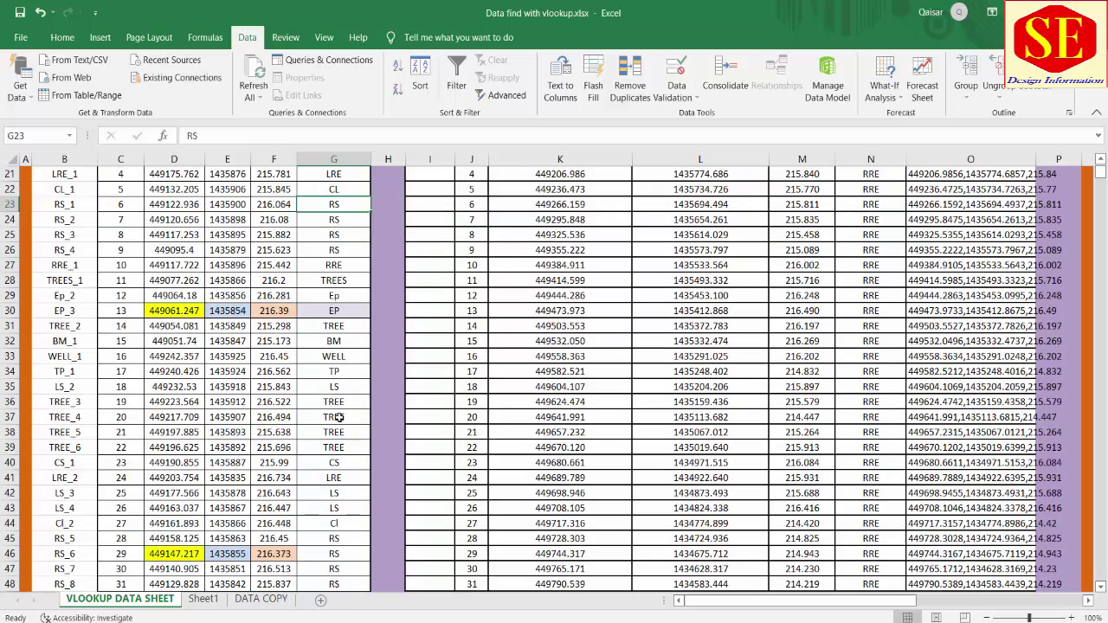
pyautogui.click(342, 401)
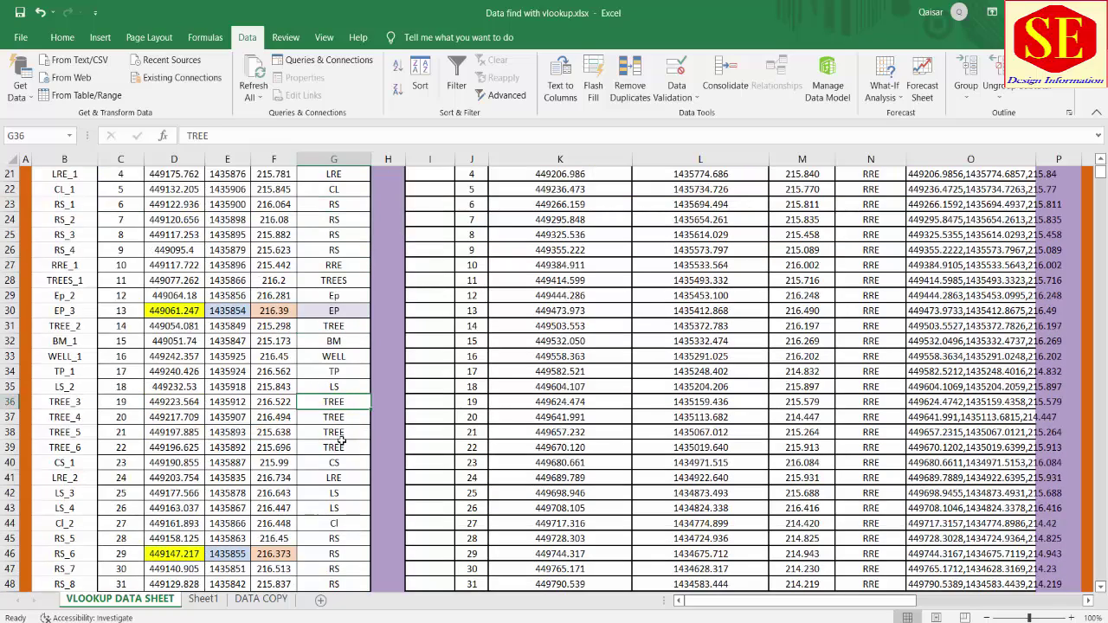
pyautogui.scroll(-1, 342, 442)
pyautogui.scroll(-2, 342, 442)
pyautogui.scroll(-1, 342, 442)
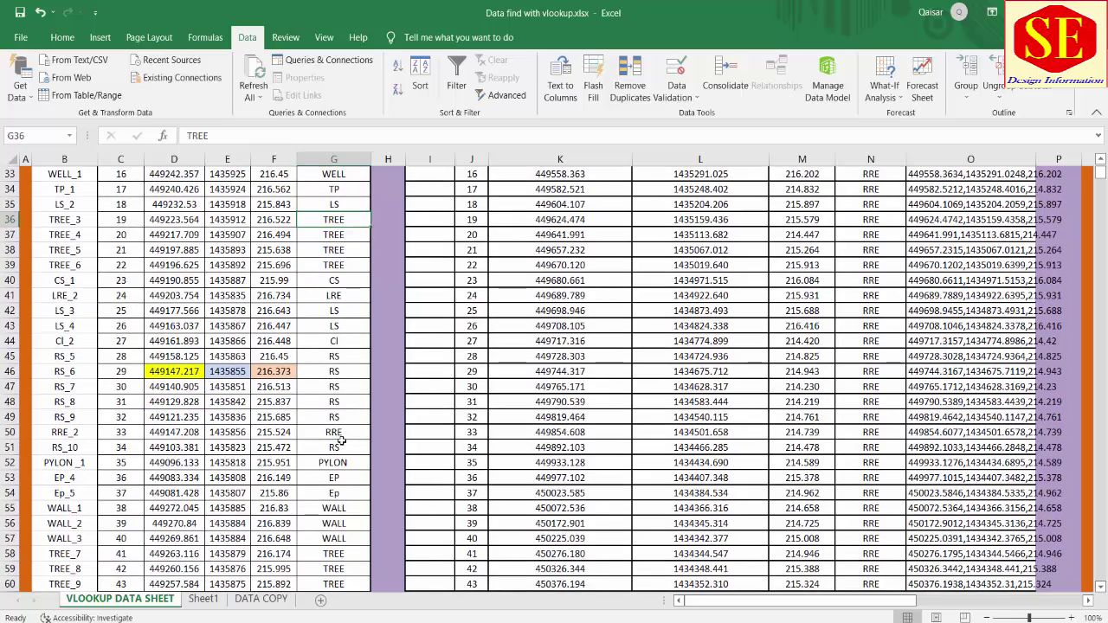
pyautogui.click(333, 431)
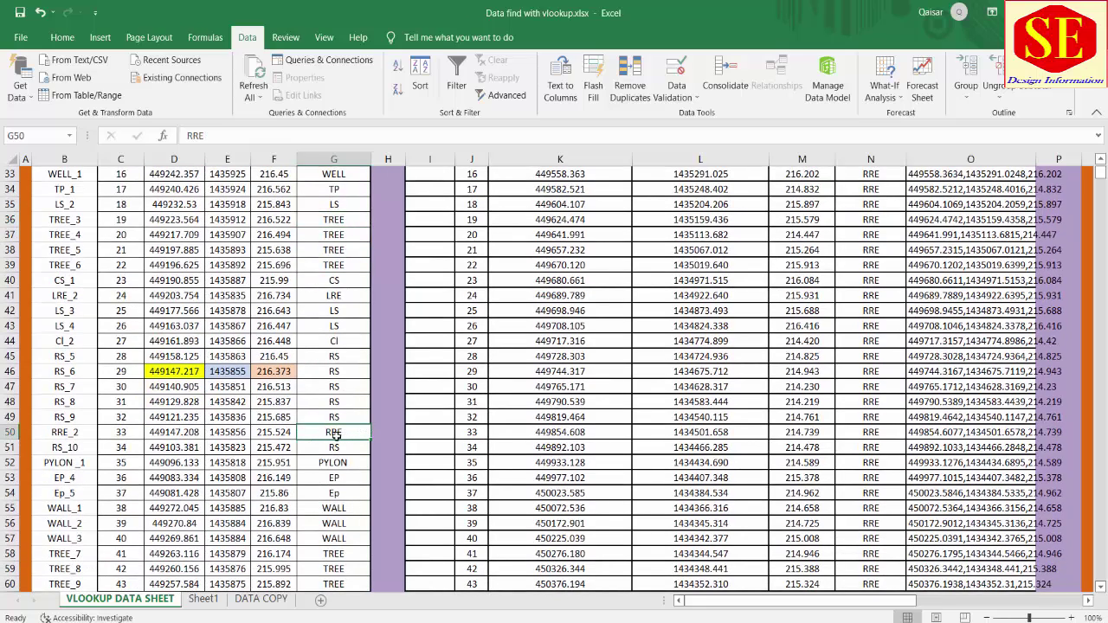
# Step: Copy the 58 RRE coordinate strings in O18:O75 and return to Civil 3D
pyautogui.scroll(10, 334, 432)
pyautogui.scroll(-9, 996, 381)
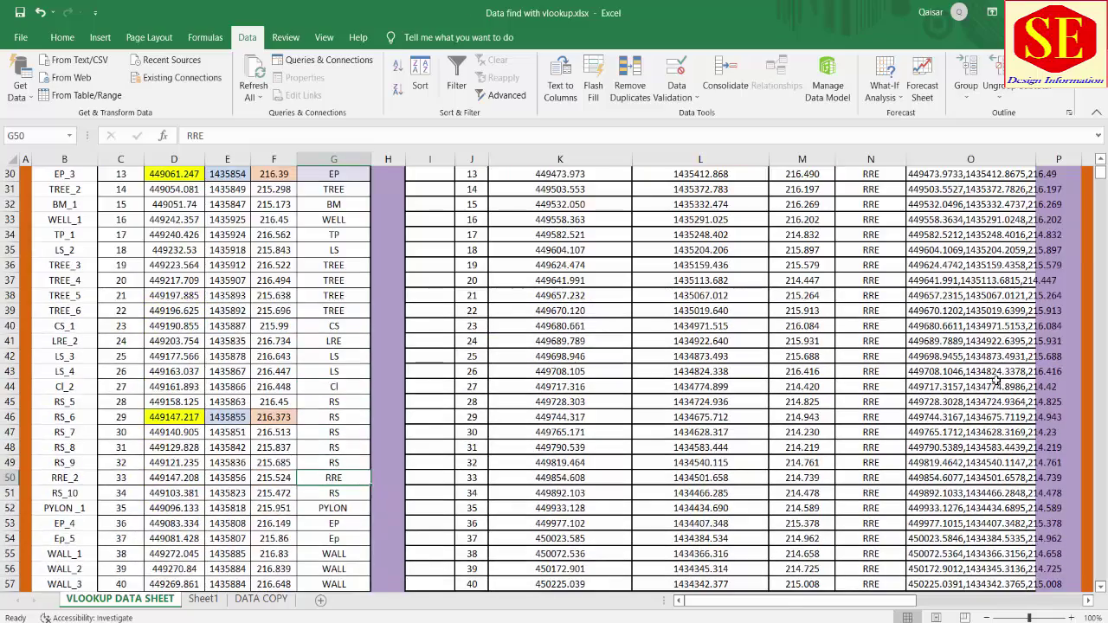
pyautogui.scroll(-6, 996, 381)
pyautogui.scroll(-4, 994, 381)
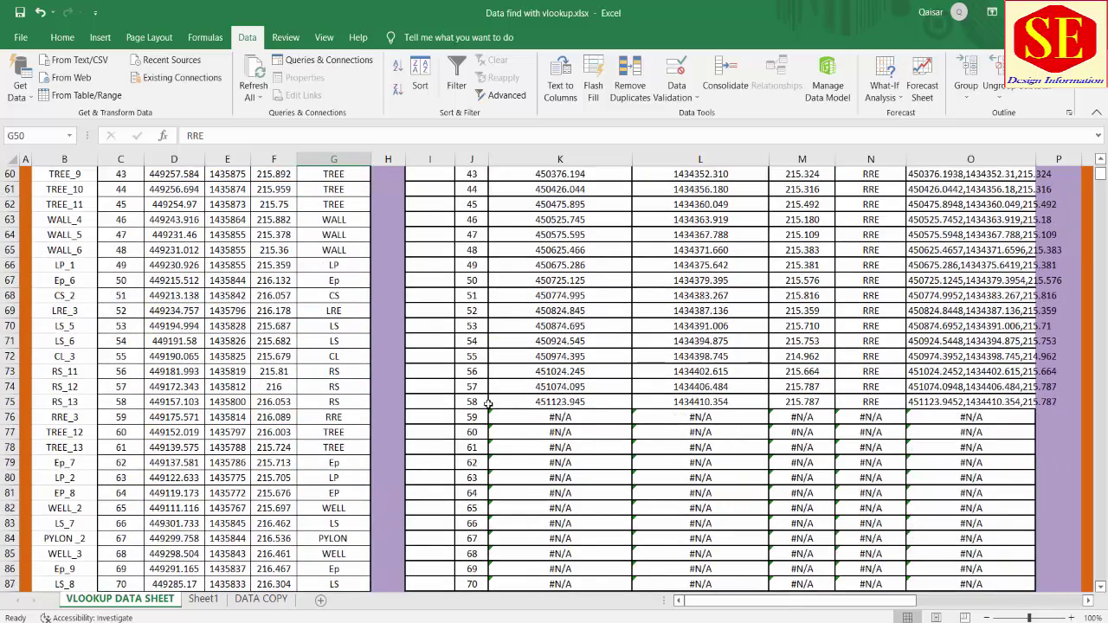
pyautogui.scroll(8, 991, 416)
pyautogui.scroll(4, 978, 355)
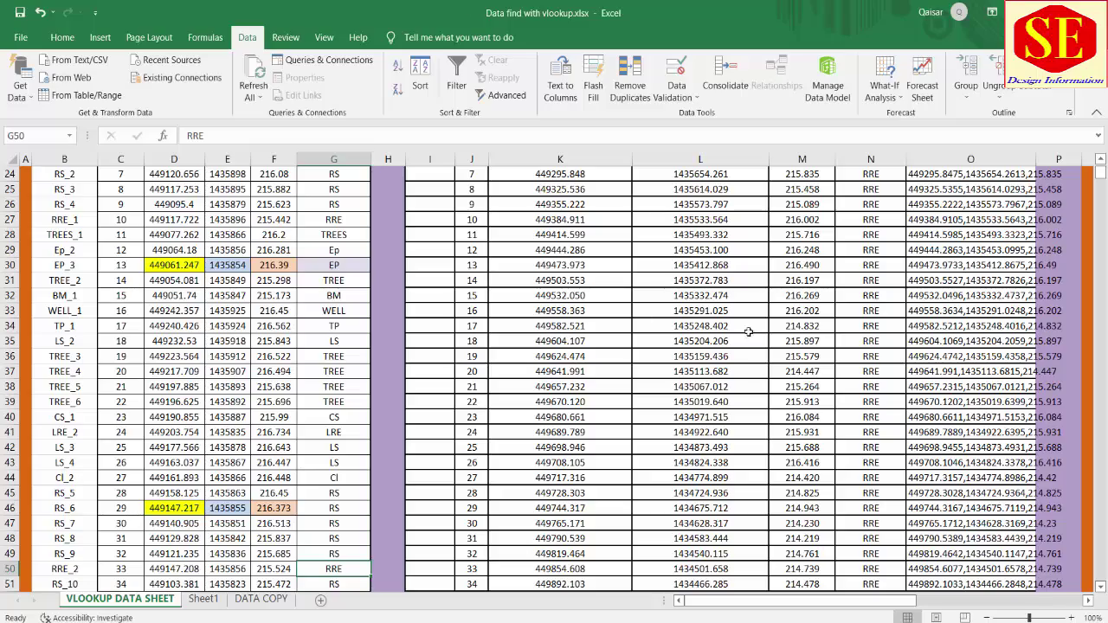
pyautogui.scroll(3, 978, 355)
pyautogui.moveTo(947, 256); pyautogui.dragTo(973, 590)
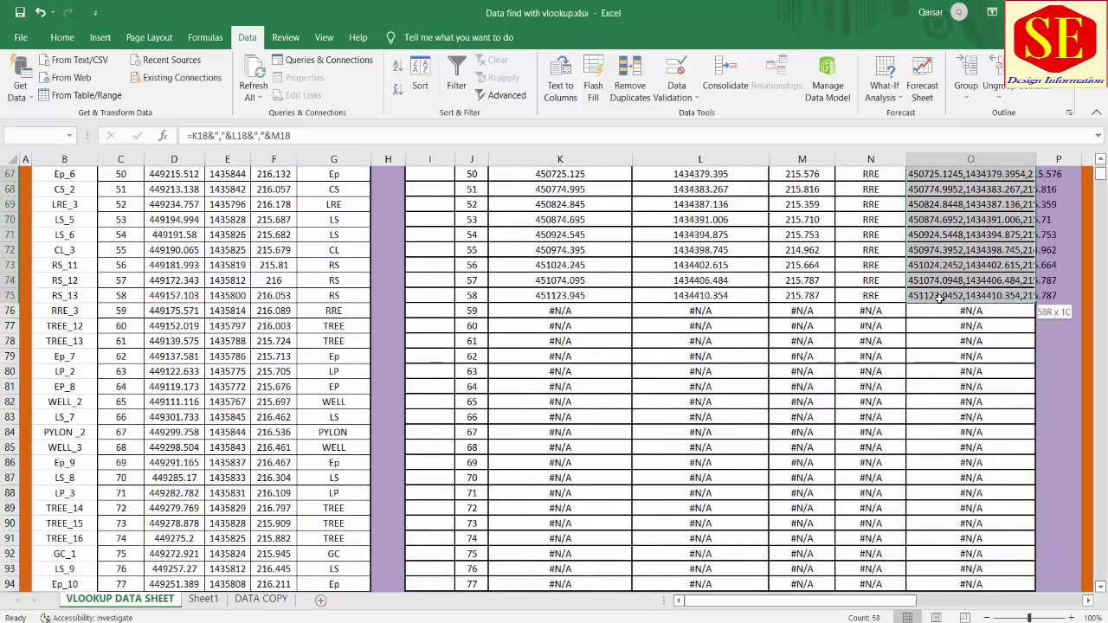
pyautogui.moveTo(1035, 585); pyautogui.dragTo(941, 298)
pyautogui.rightClick(942, 298)
pyautogui.click(967, 309)
pyautogui.scroll(15, 968, 310)
pyautogui.scroll(5, 967, 310)
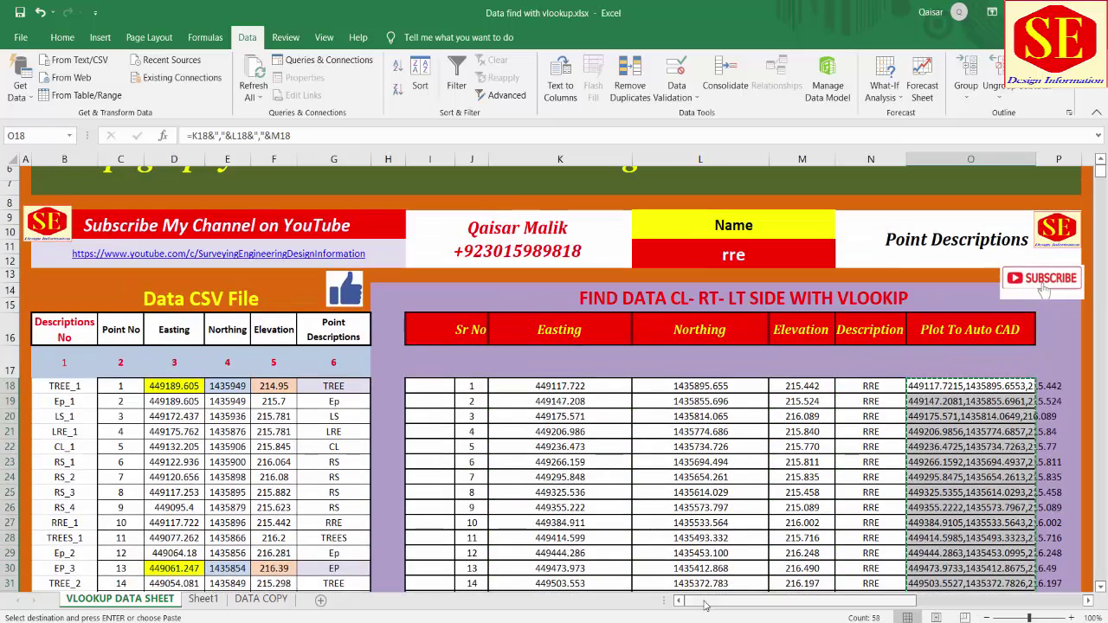
pyautogui.hotkey('alt', 'Tab')
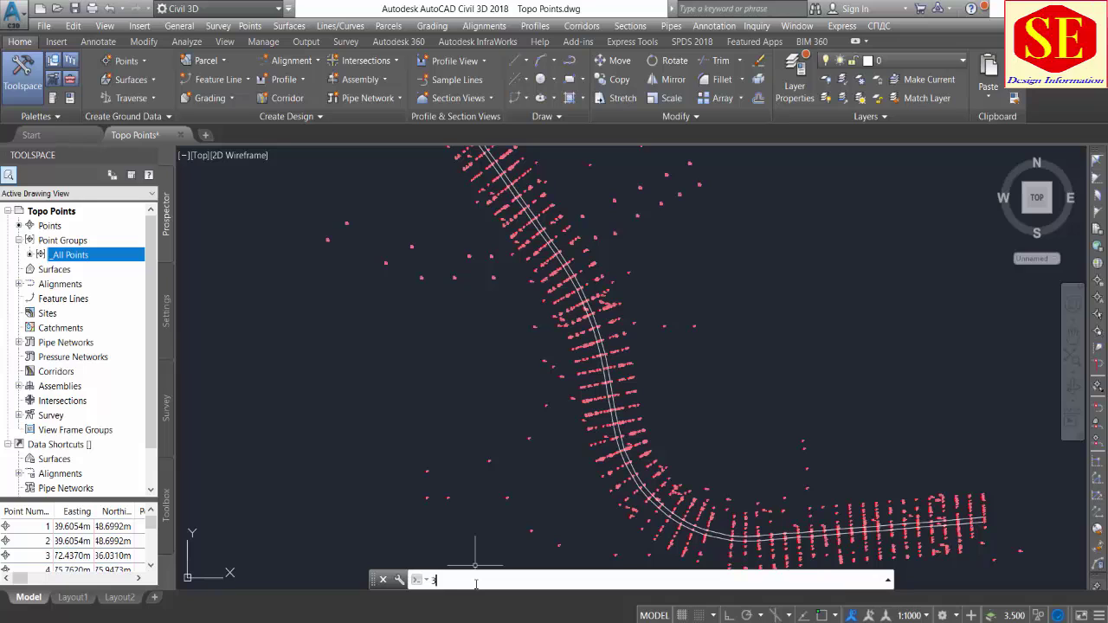
# Step: Draw a 3D polyline by pasting the RRE coordinates at the command line
pyautogui.press('Return')
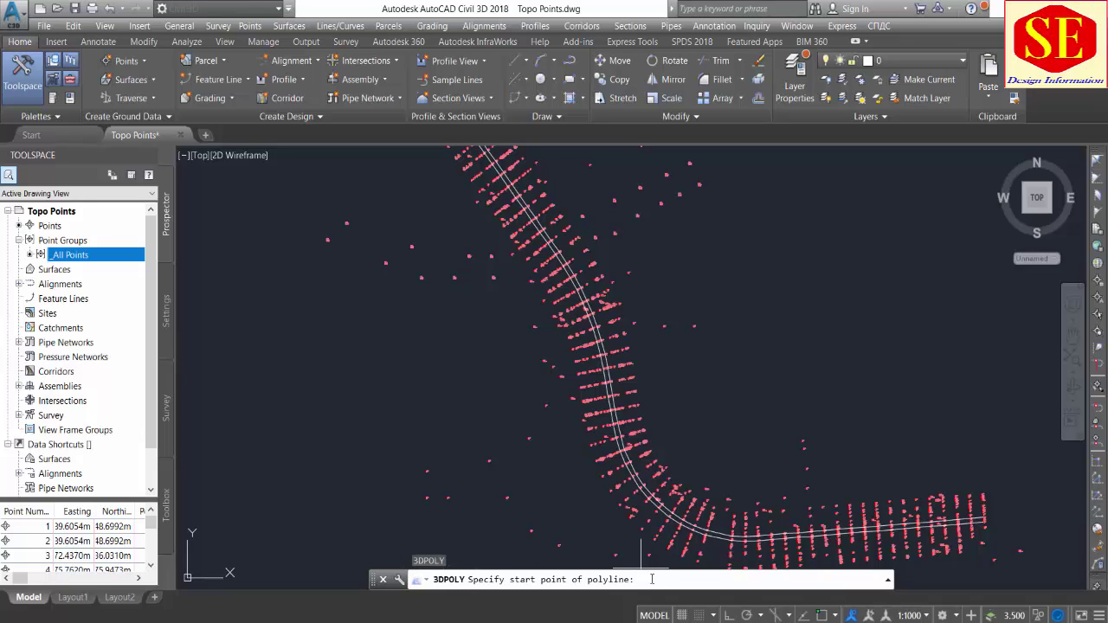
pyautogui.rightClick(652, 579)
pyautogui.click(701, 508)
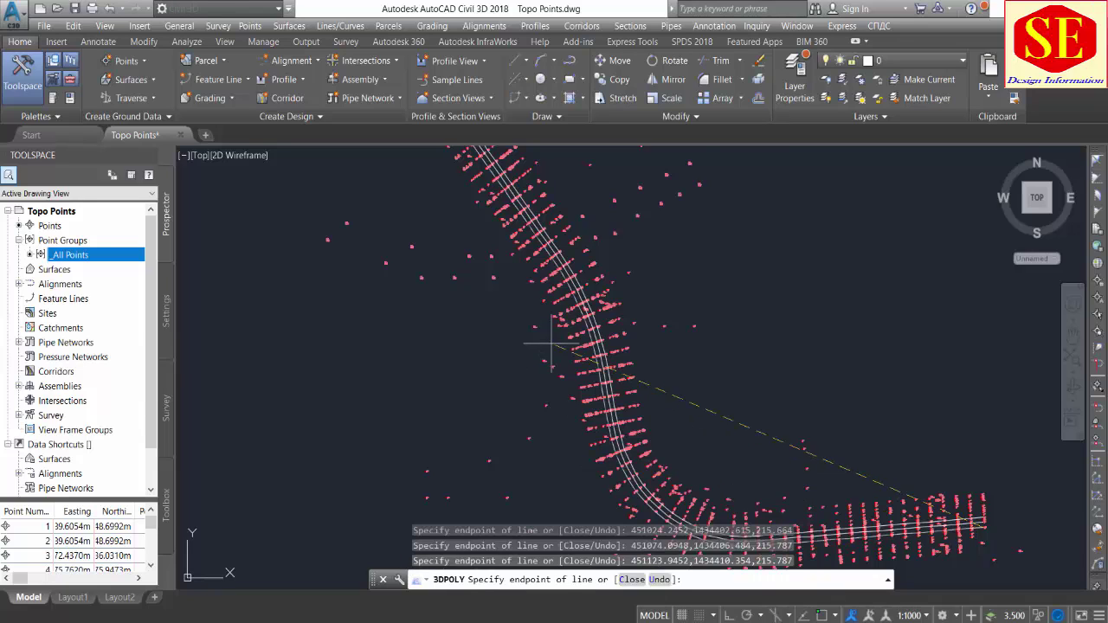
pyautogui.press('Escape')
# Step: Zoom in and select the new polyline to confirm it passes through point 1445 RRE
pyautogui.scroll(5, 580, 277)
pyautogui.scroll(2, 459, 294)
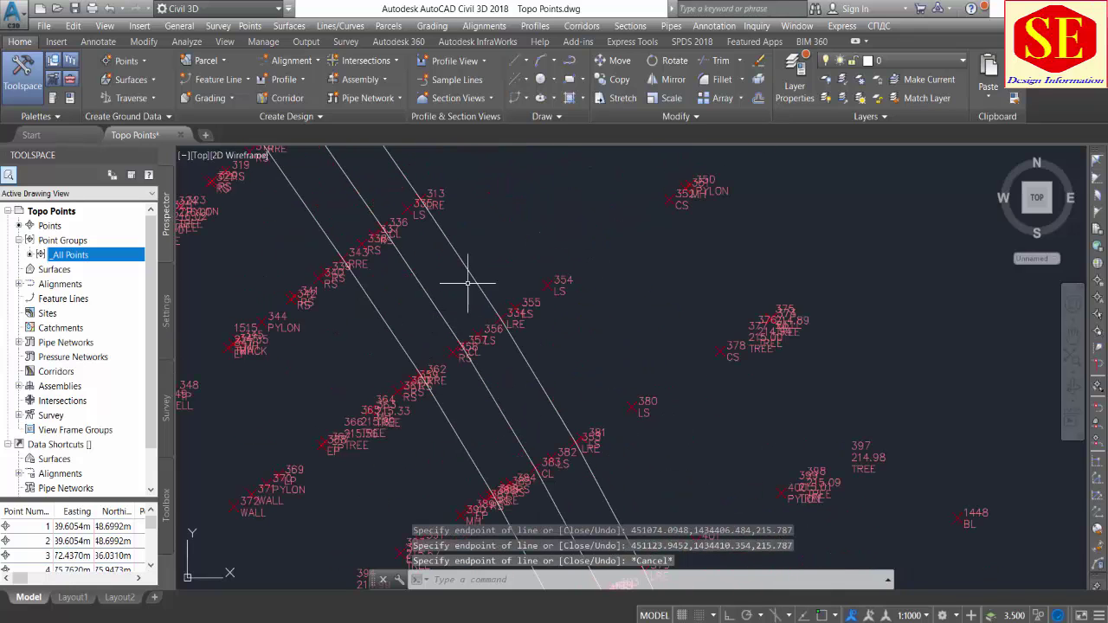
pyautogui.scroll(-5, 433, 358)
pyautogui.moveTo(502, 407); pyautogui.dragTo(470, 198, button='middle')
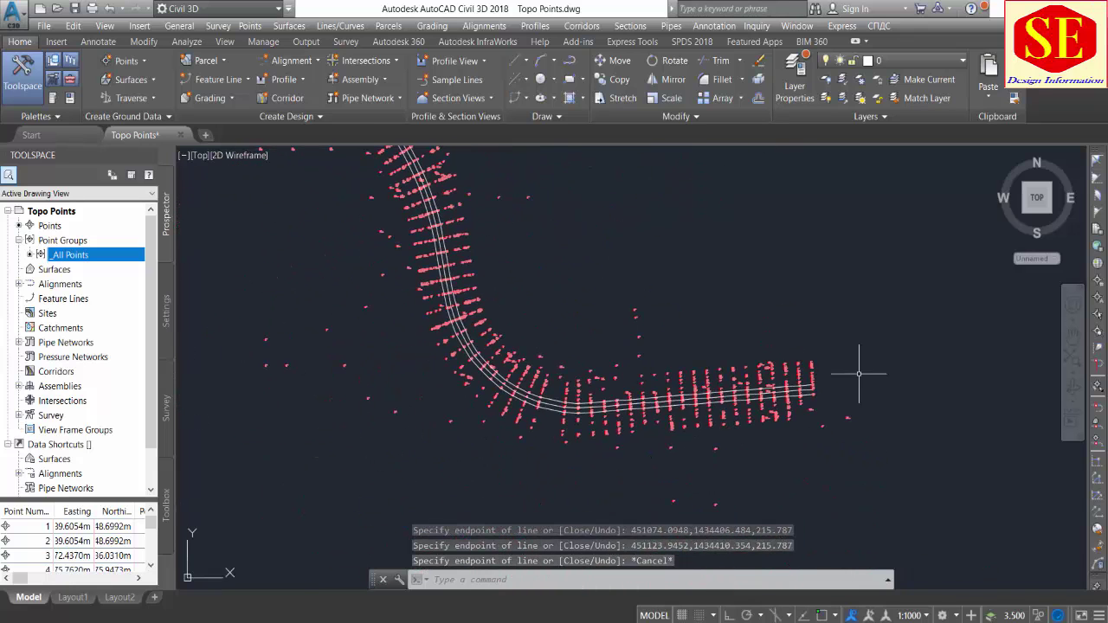
pyautogui.scroll(5, 828, 368)
pyautogui.scroll(2, 828, 368)
pyautogui.scroll(3, 860, 341)
pyautogui.scroll(2, 742, 388)
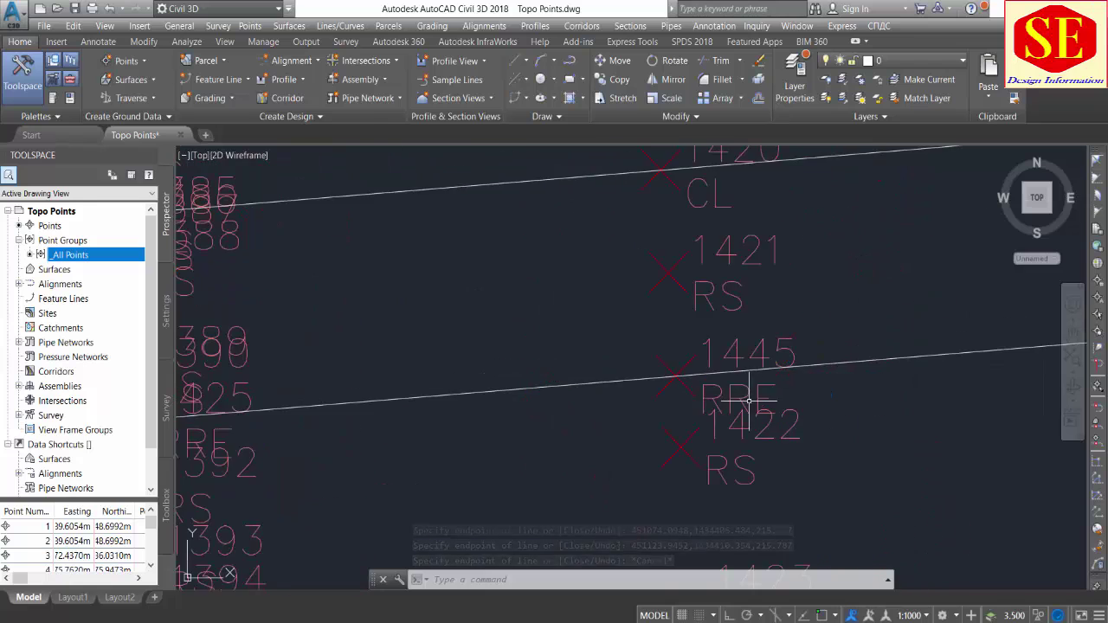
pyautogui.scroll(2, 737, 380)
pyautogui.click(730, 391)
pyautogui.click(627, 331)
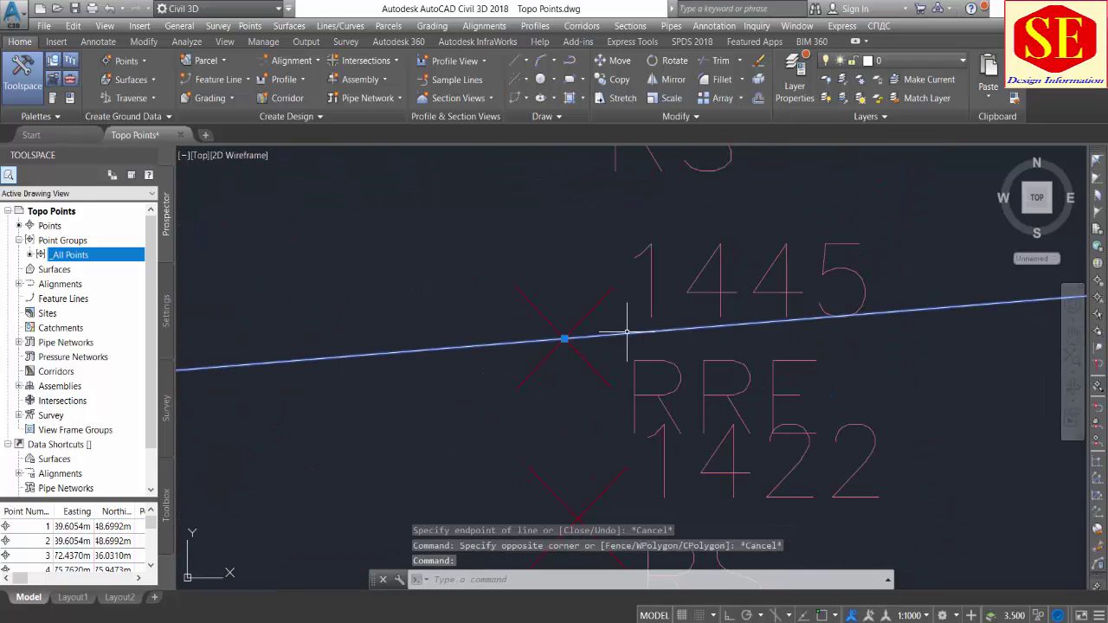
pyautogui.press('Escape')
pyautogui.scroll(-5, 580, 317)
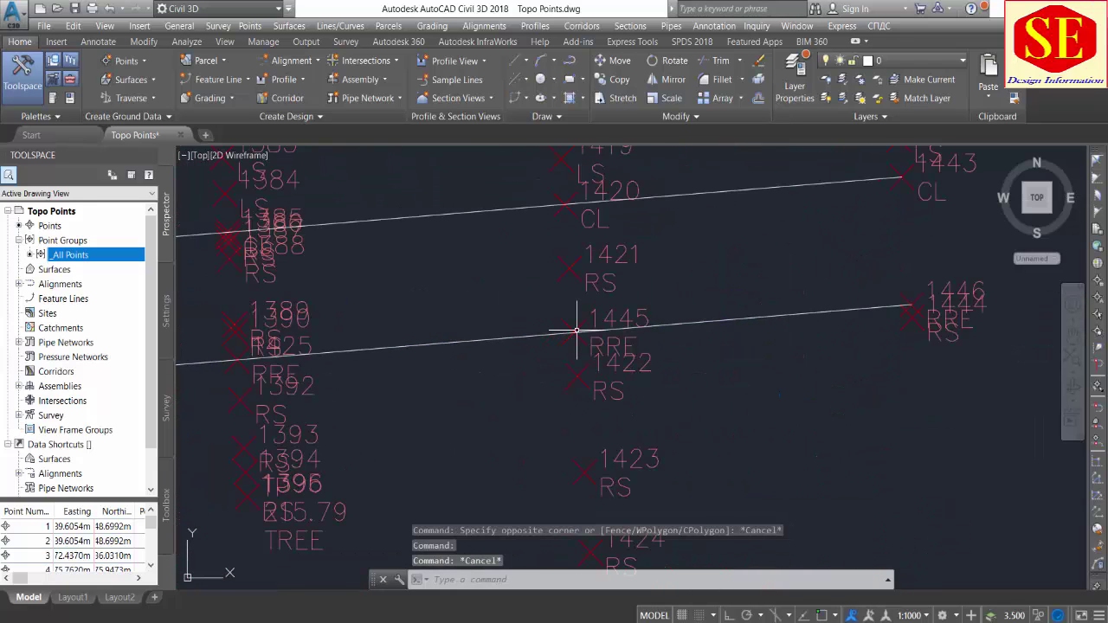
pyautogui.scroll(-5, 579, 321)
pyautogui.moveTo(277, 372); pyautogui.dragTo(558, 391, button='middle')
pyautogui.scroll(5, 636, 371)
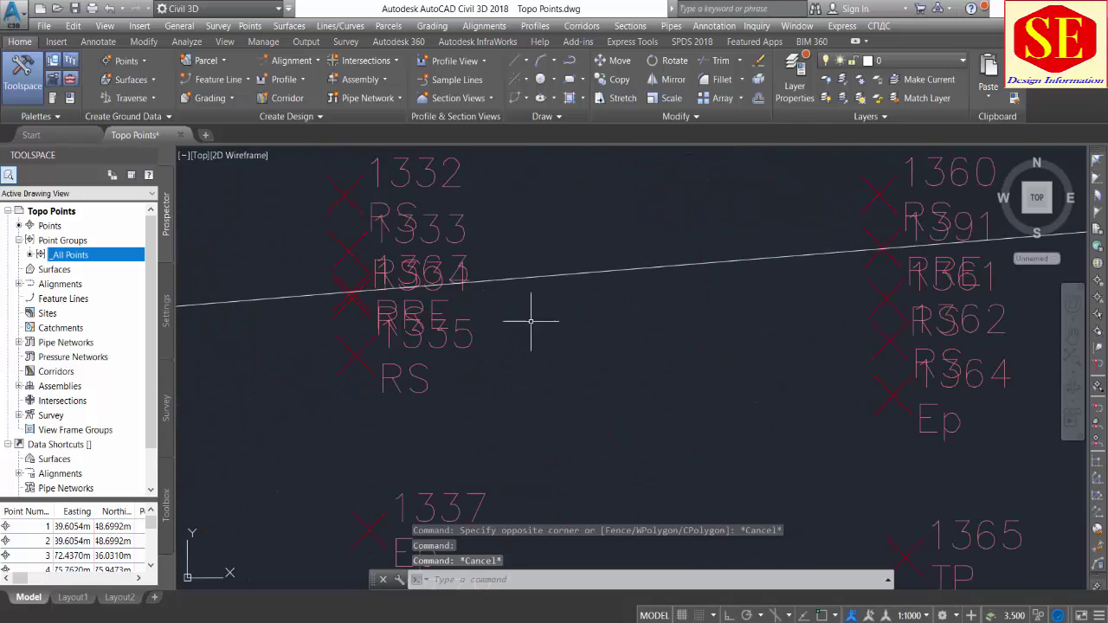
pyautogui.moveTo(532, 317); pyautogui.dragTo(713, 366, button='middle')
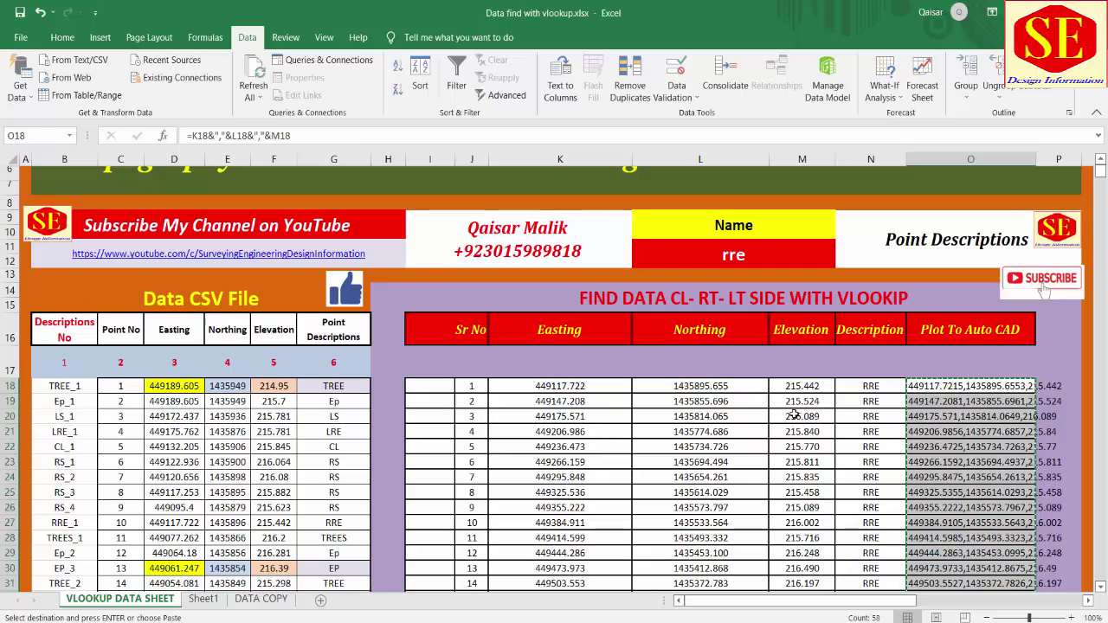
# Step: Edit the O18 formula to =K18&","&L18, dropping the elevation
pyautogui.scroll(-3, 804, 433)
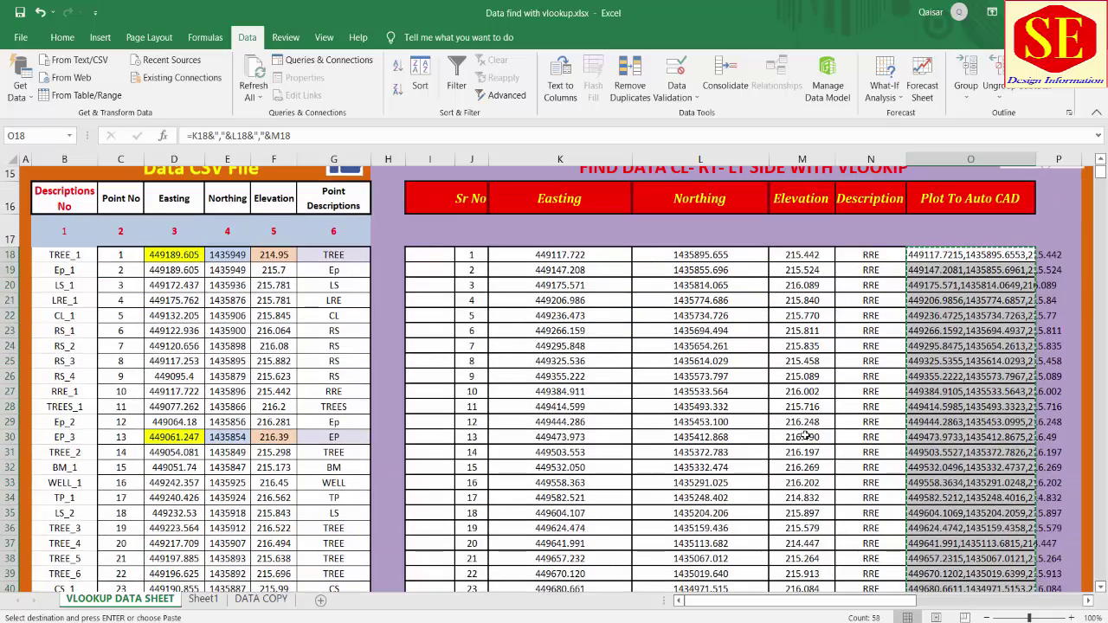
pyautogui.scroll(-2, 800, 407)
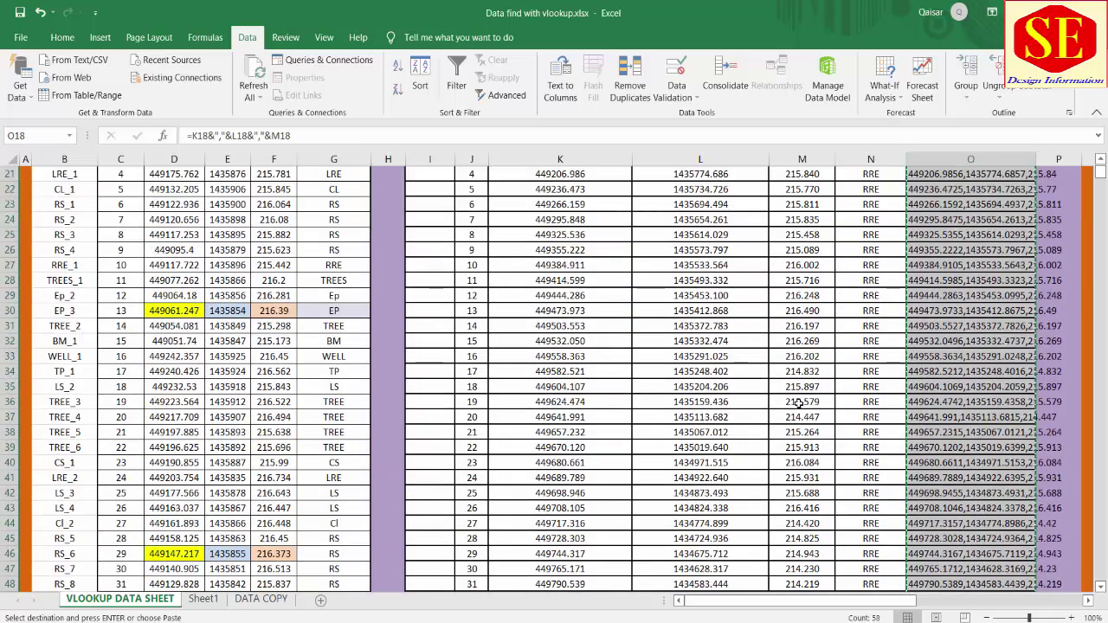
pyautogui.scroll(4, 959, 320)
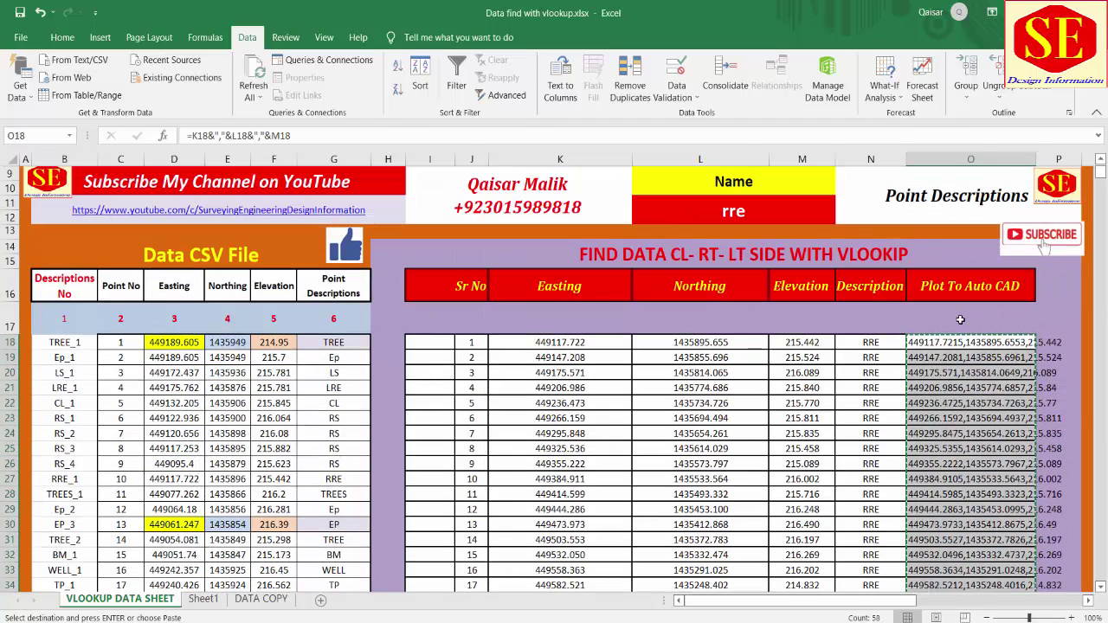
pyautogui.press('Escape')
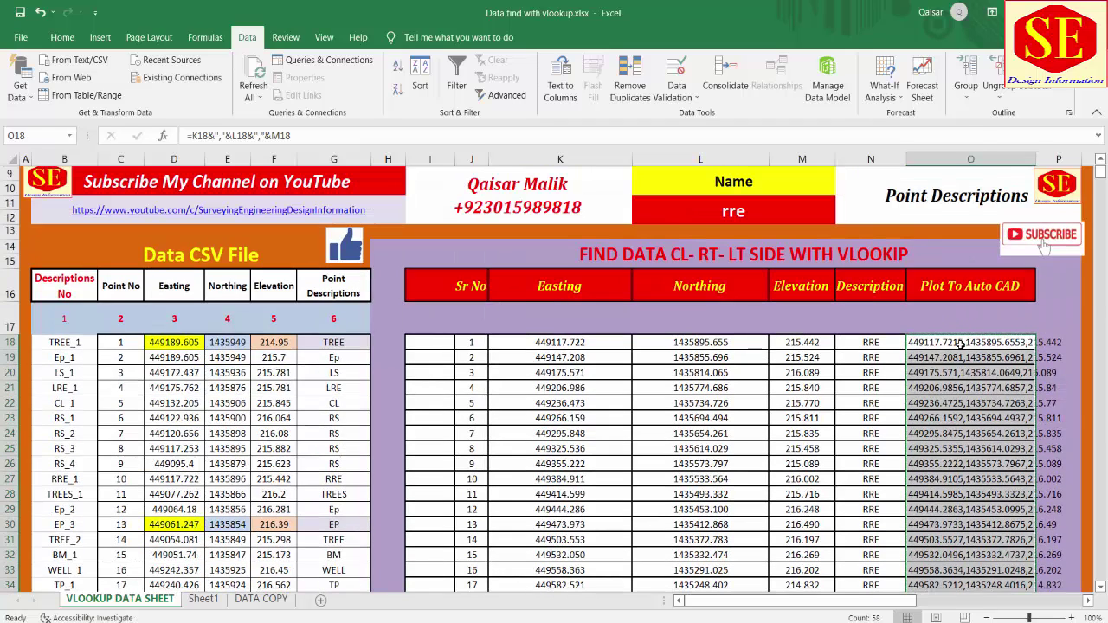
pyautogui.doubleClick(961, 344)
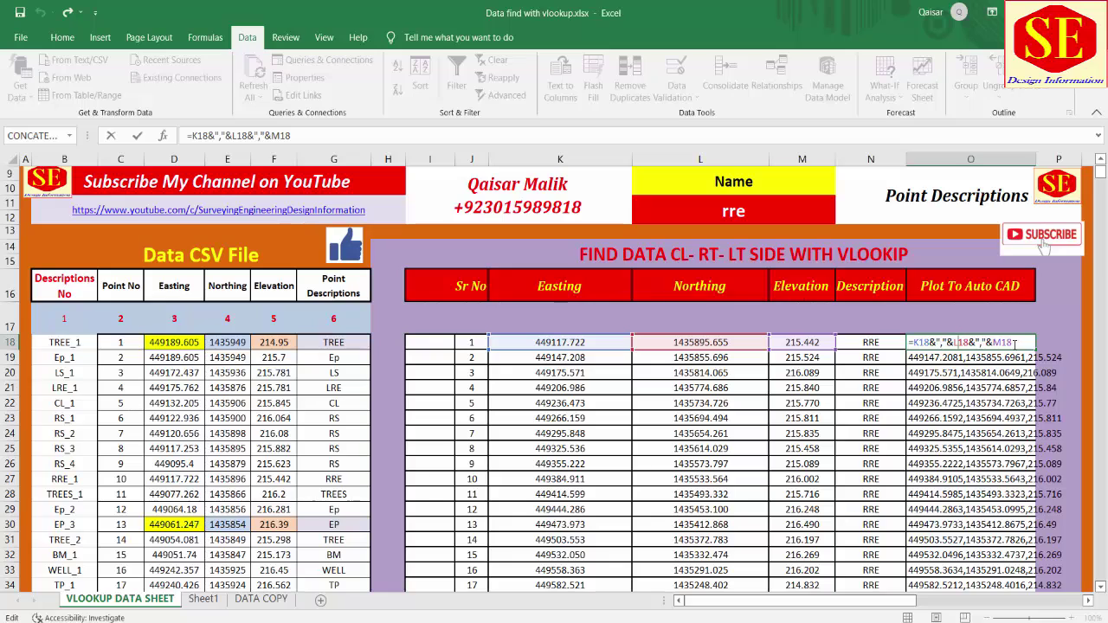
pyautogui.press('BackSpace')
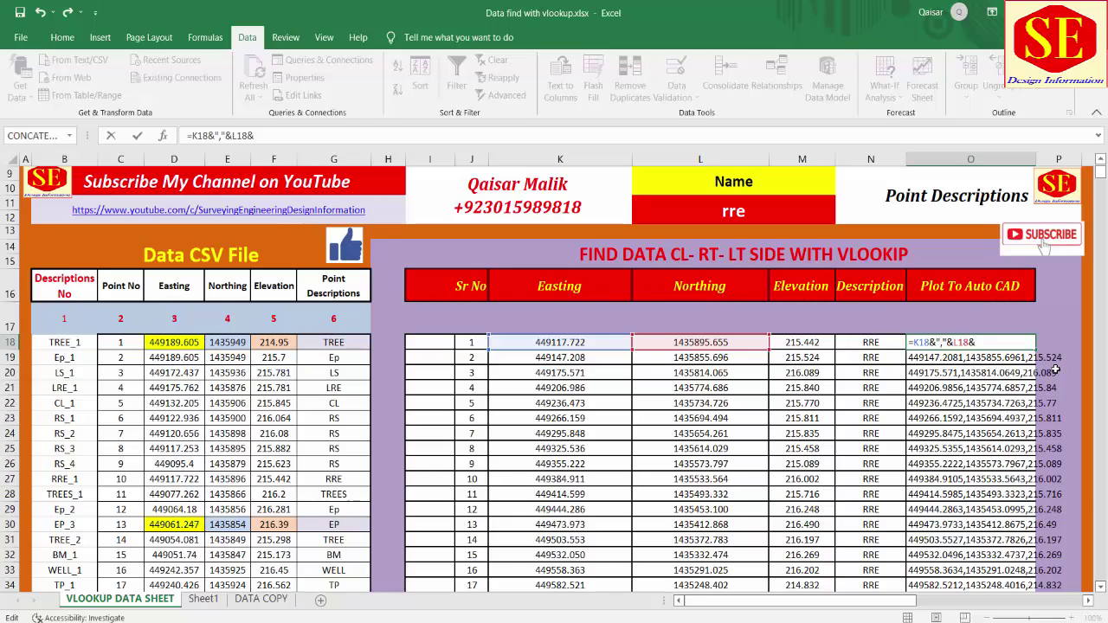
pyautogui.press('BackSpace')
pyautogui.press('BackSpace')
pyautogui.press('BackSpace')
pyautogui.press('BackSpace')
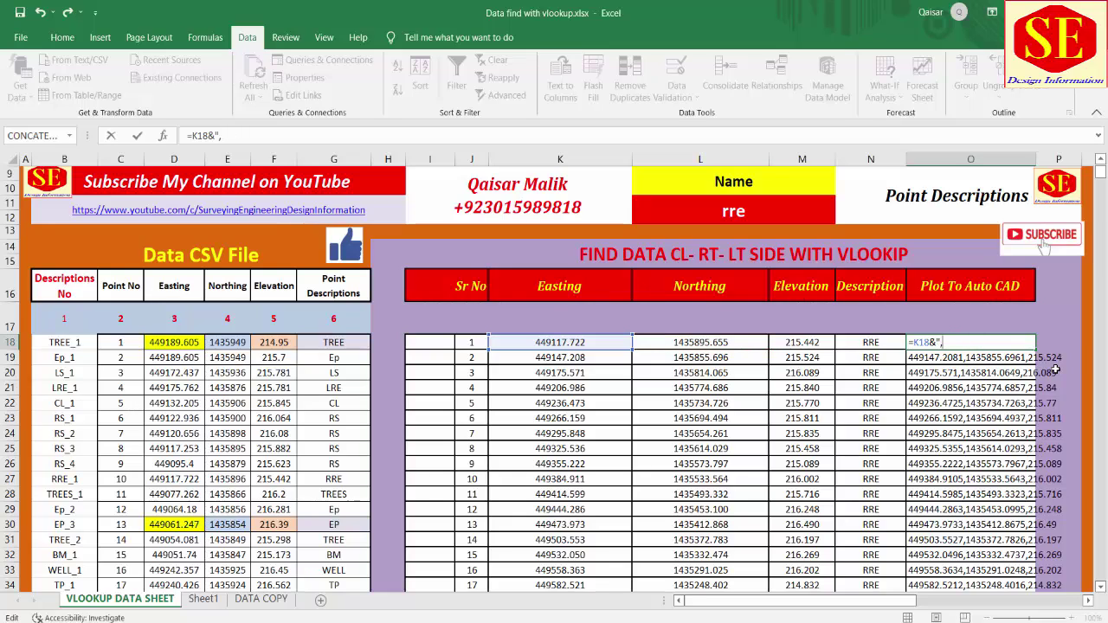
pyautogui.press('BackSpace')
pyautogui.press('BackSpace')
pyautogui.press('BackSpace')
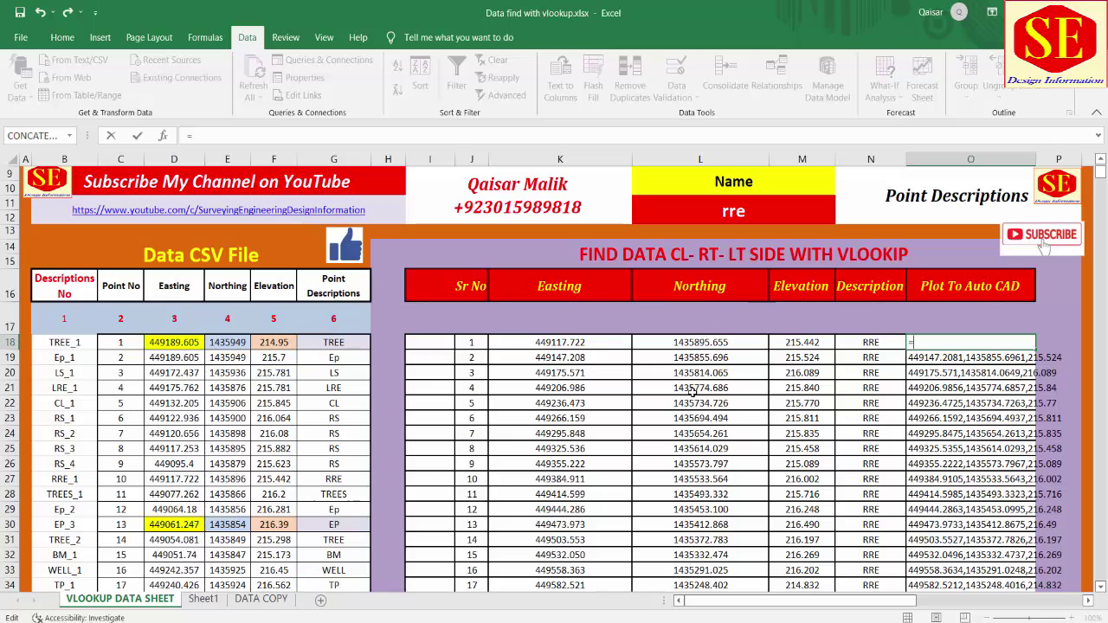
pyautogui.click(554, 342)
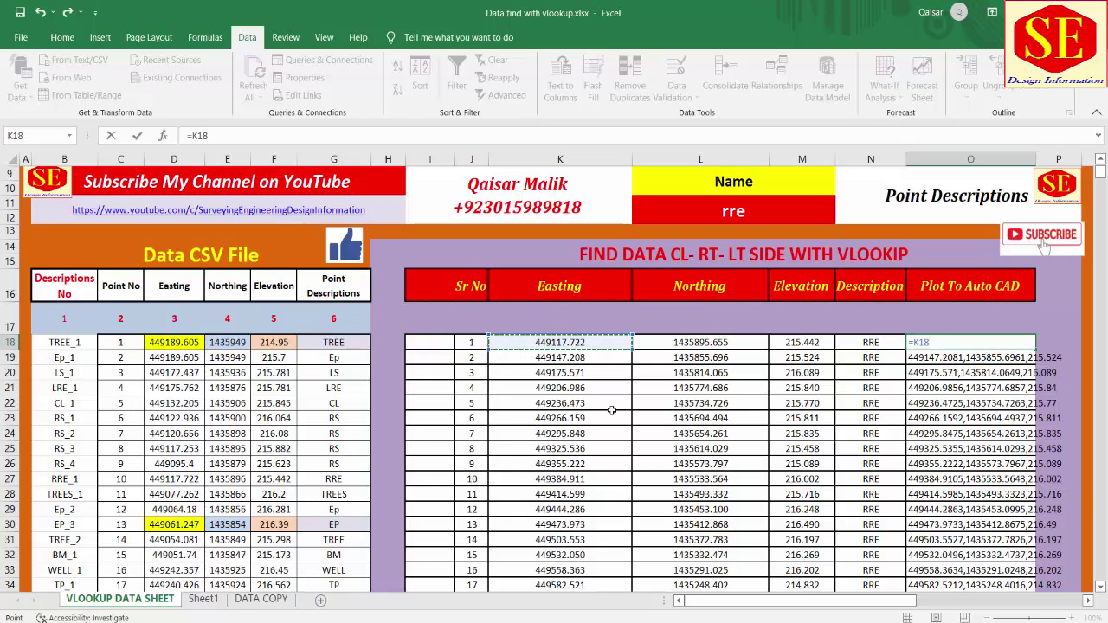
pyautogui.write('&",')
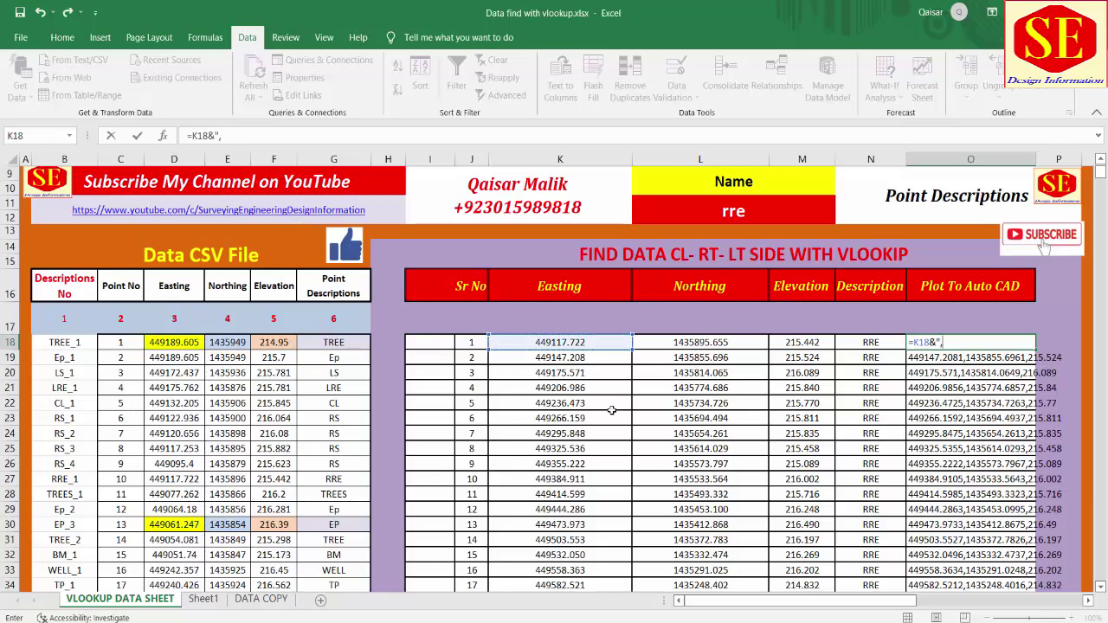
pyautogui.write('"&')
pyautogui.click(702, 341)
pyautogui.press('Return')
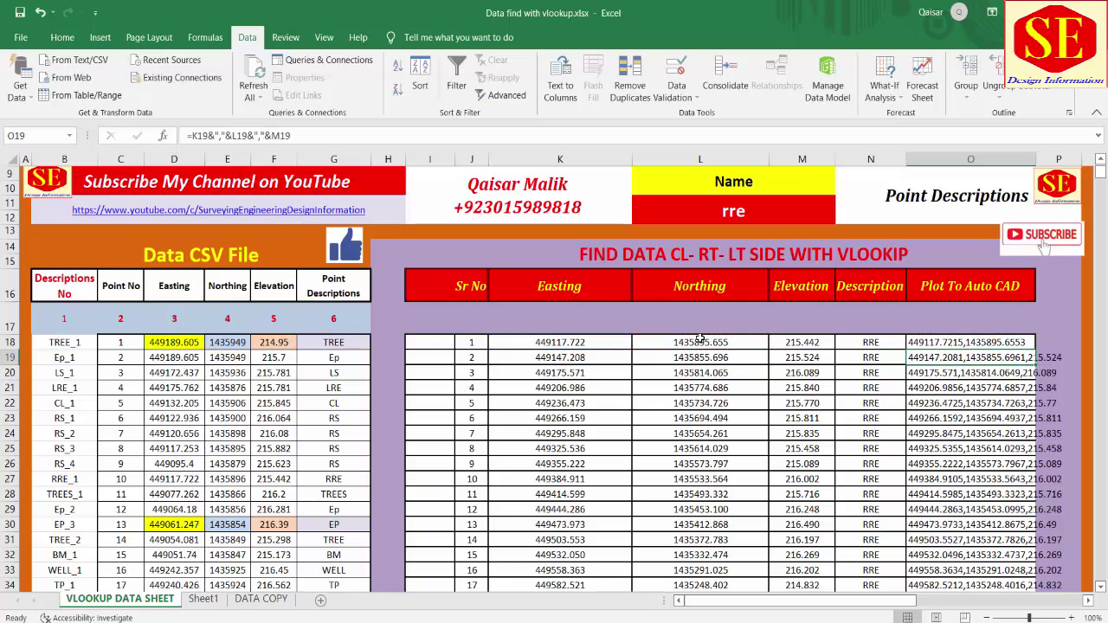
# Step: Fill the new easting,northing formula down column O
pyautogui.click(984, 340)
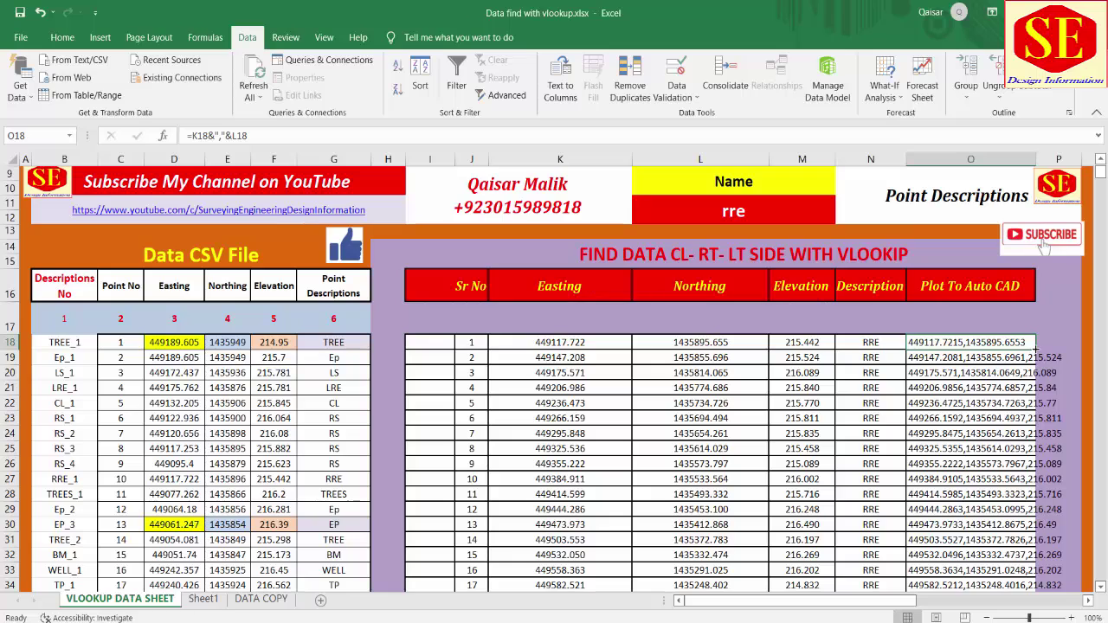
pyautogui.doubleClick(1035, 349)
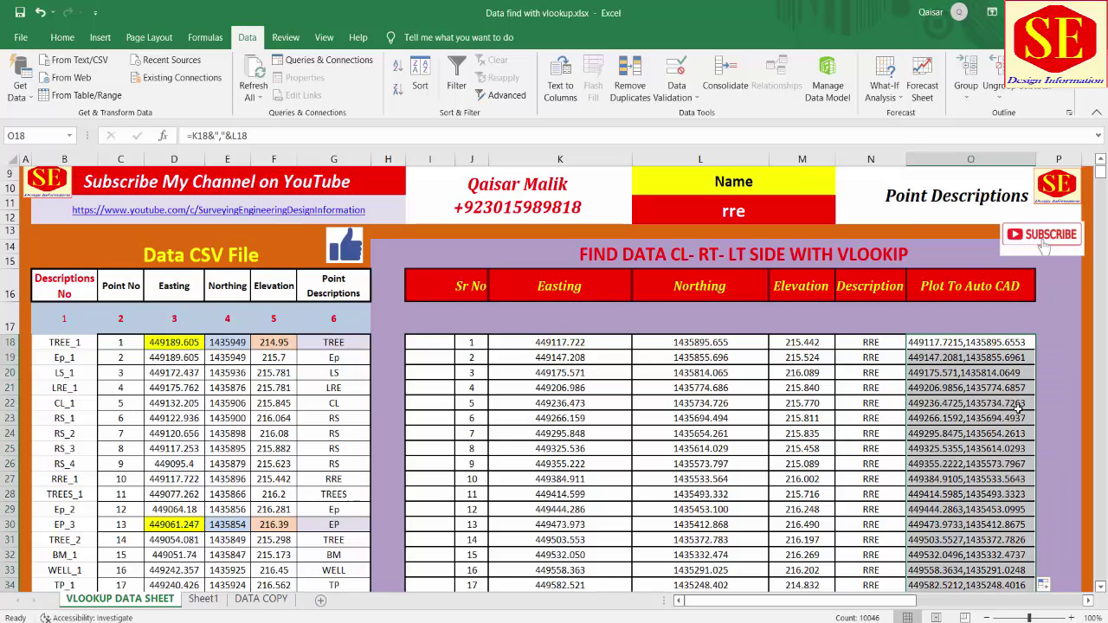
pyautogui.scroll(-6, 1005, 502)
pyautogui.scroll(-5, 1000, 485)
pyautogui.scroll(-6, 1000, 472)
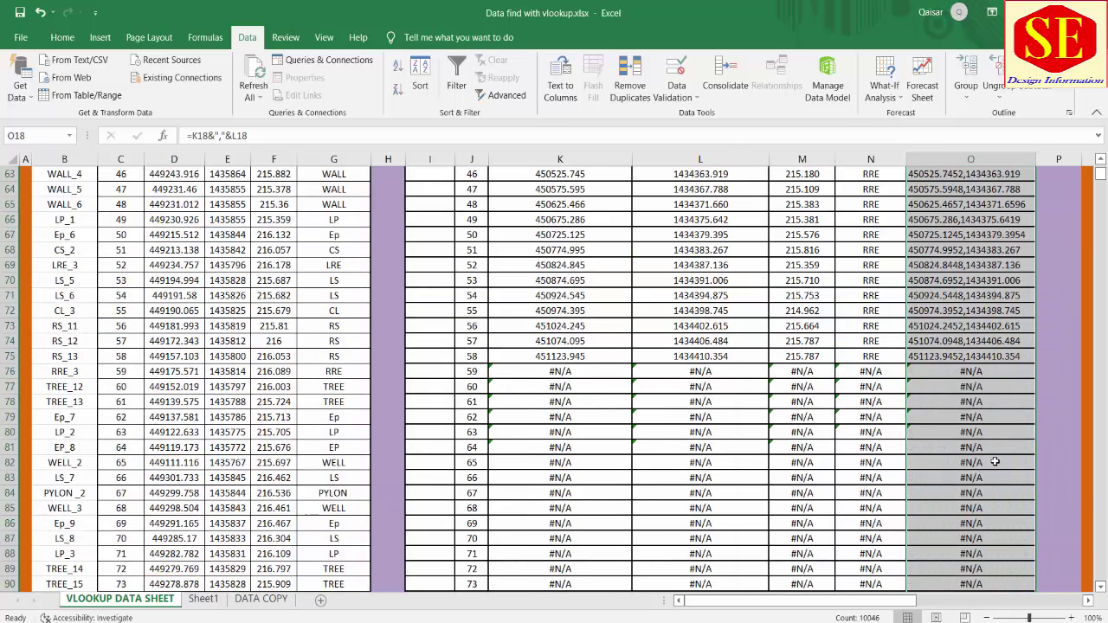
pyautogui.scroll(6, 997, 463)
pyautogui.scroll(8, 996, 461)
pyautogui.scroll(6, 987, 441)
# Step: Copy the 58 coordinate strings in O18:O75
pyautogui.click(978, 427)
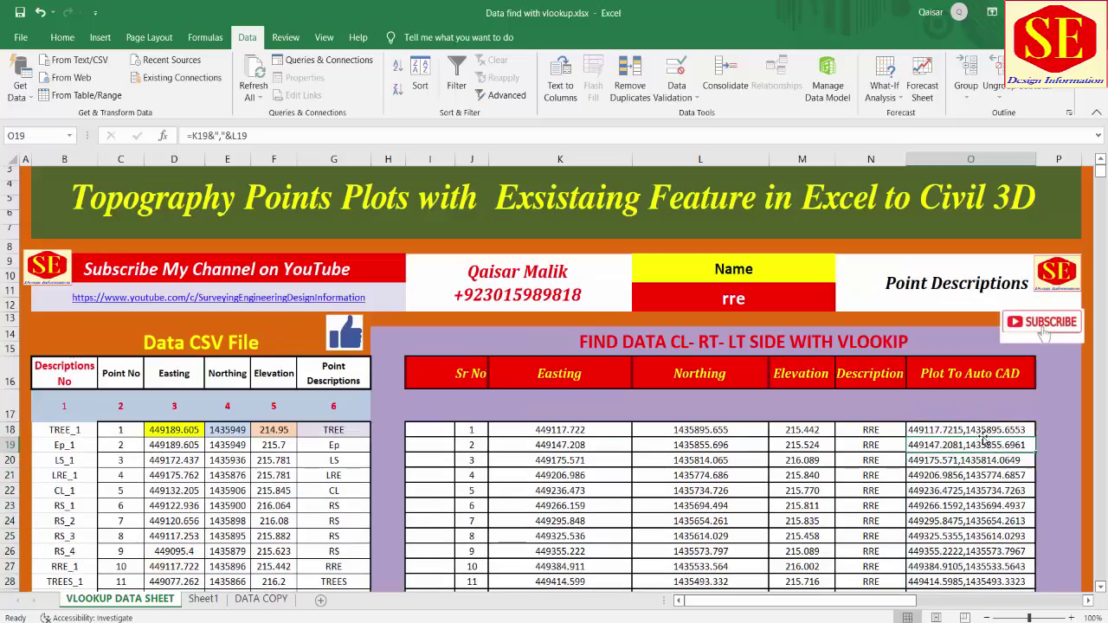
pyautogui.moveTo(979, 427); pyautogui.dragTo(964, 612)
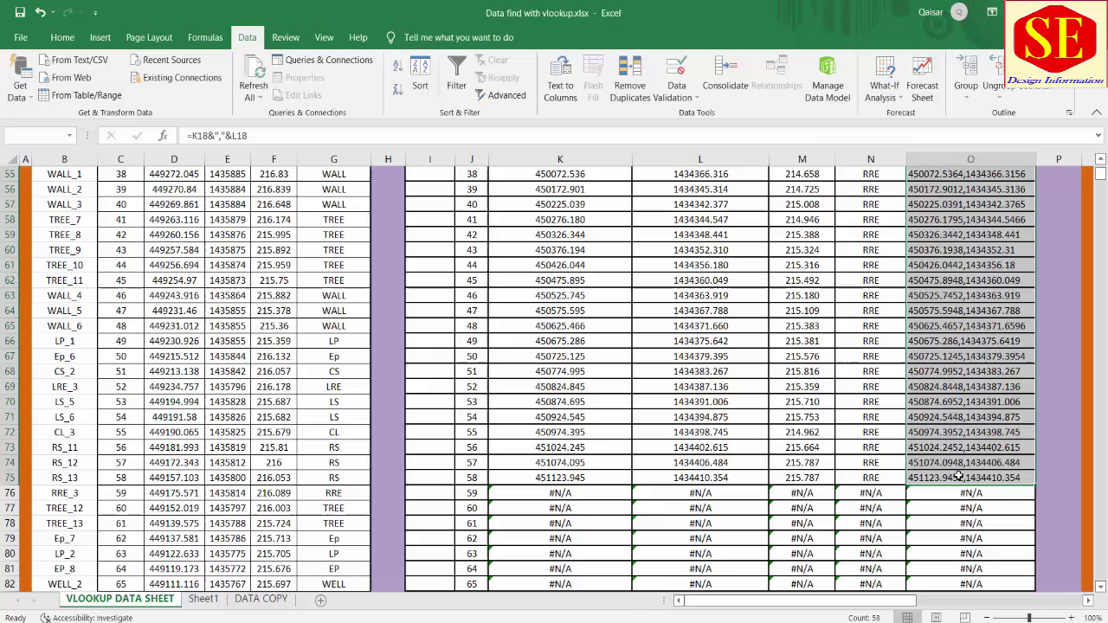
pyautogui.moveTo(963, 612); pyautogui.dragTo(959, 478)
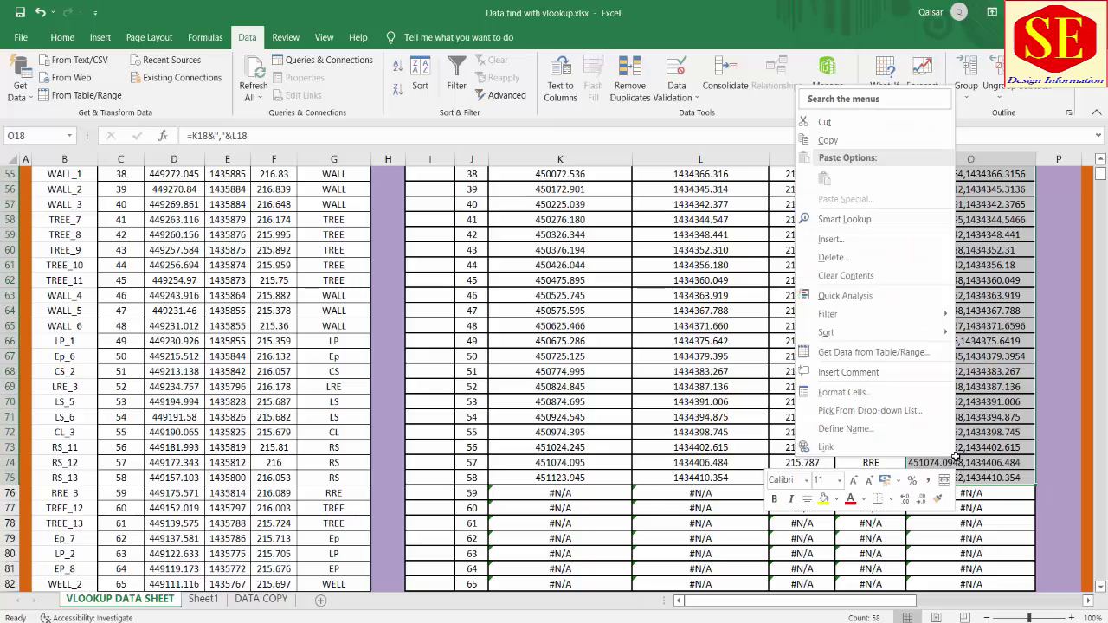
pyautogui.rightClick(955, 459)
pyautogui.click(827, 141)
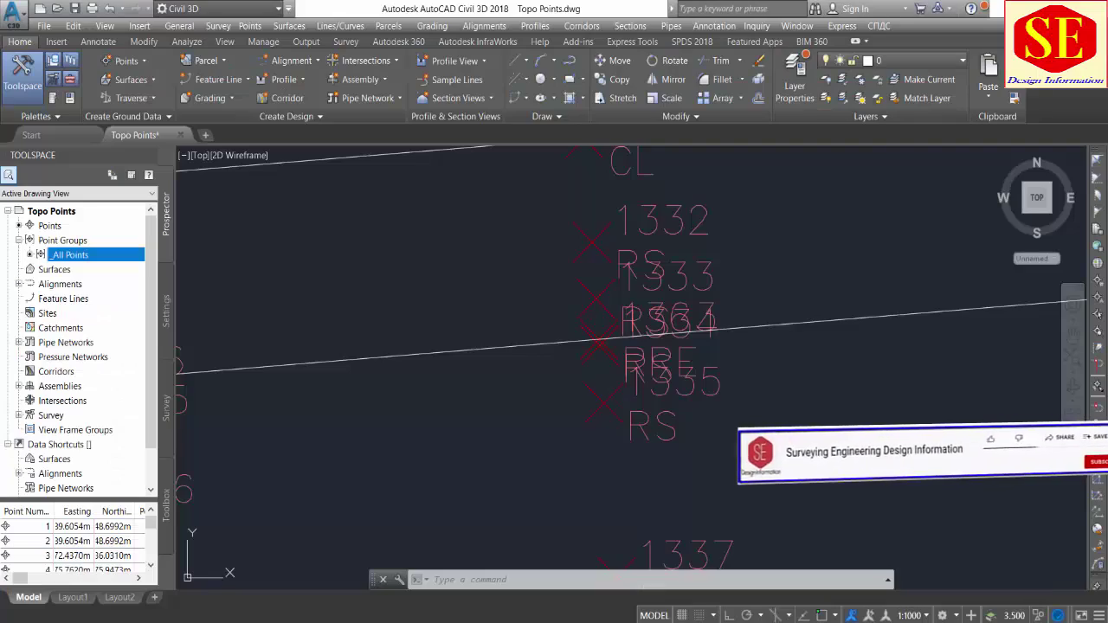
# Step: Erase the lower 3D polyline
pyautogui.scroll(-7, 594, 315)
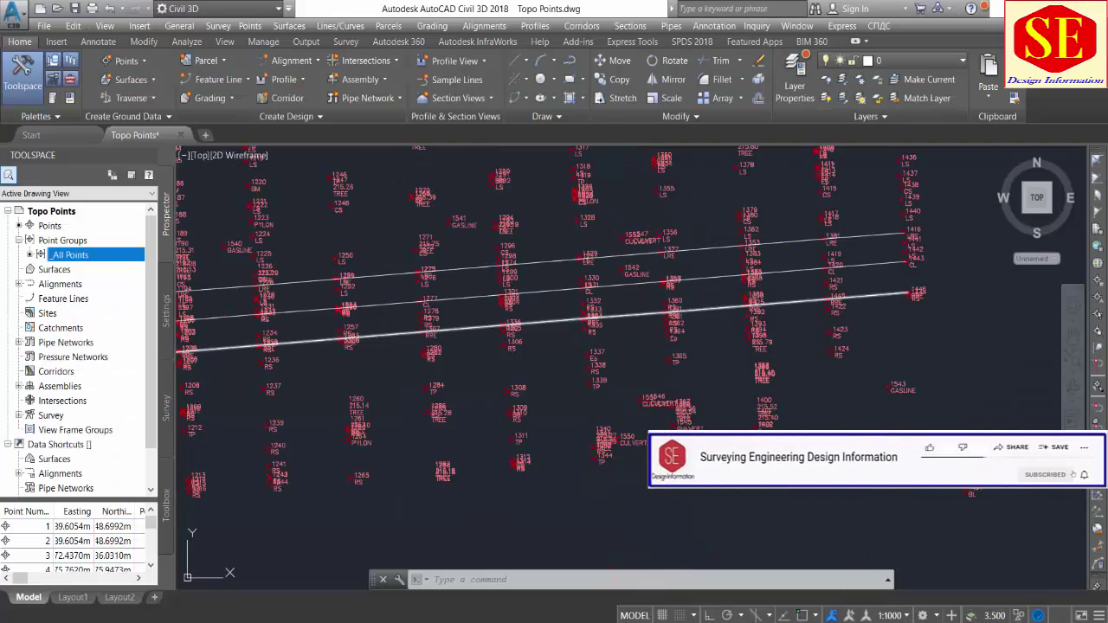
pyautogui.click(549, 321)
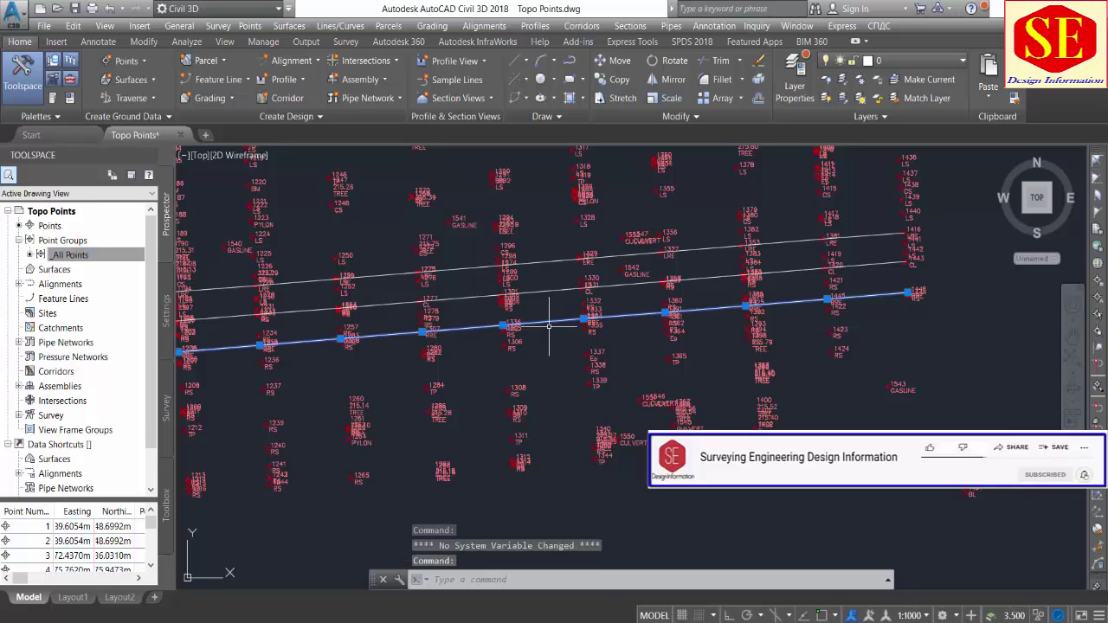
pyautogui.write('e')
pyautogui.press('Return')
# Step: Draw a 2D polyline with PLINE by pasting the copied coordinates
pyautogui.scroll(-8, 690, 382)
pyautogui.scroll(1, 569, 434)
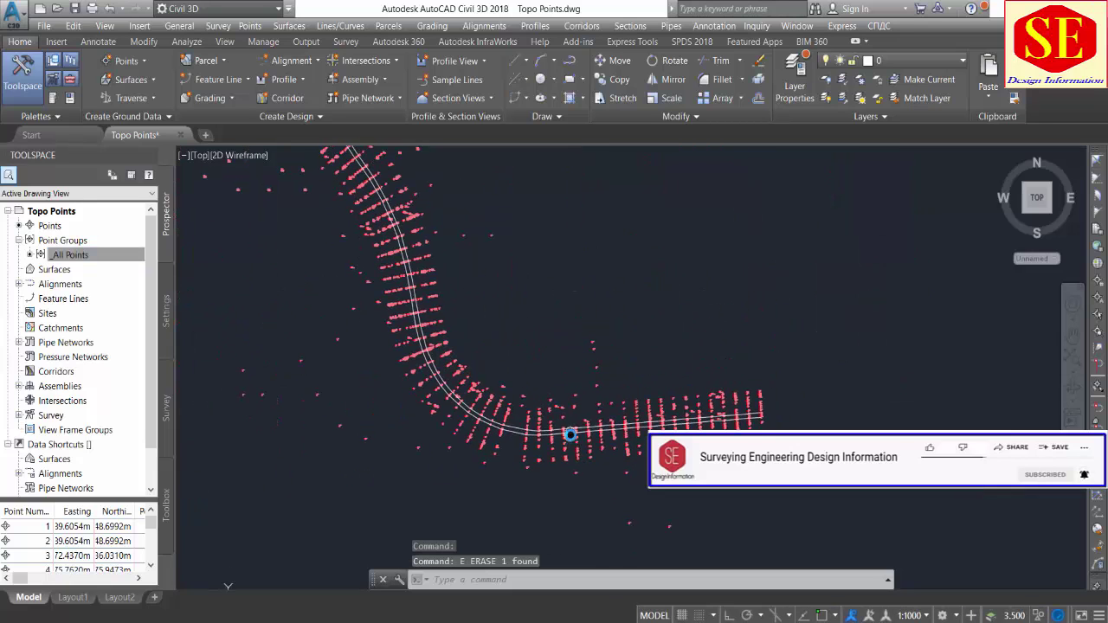
pyautogui.write('pl')
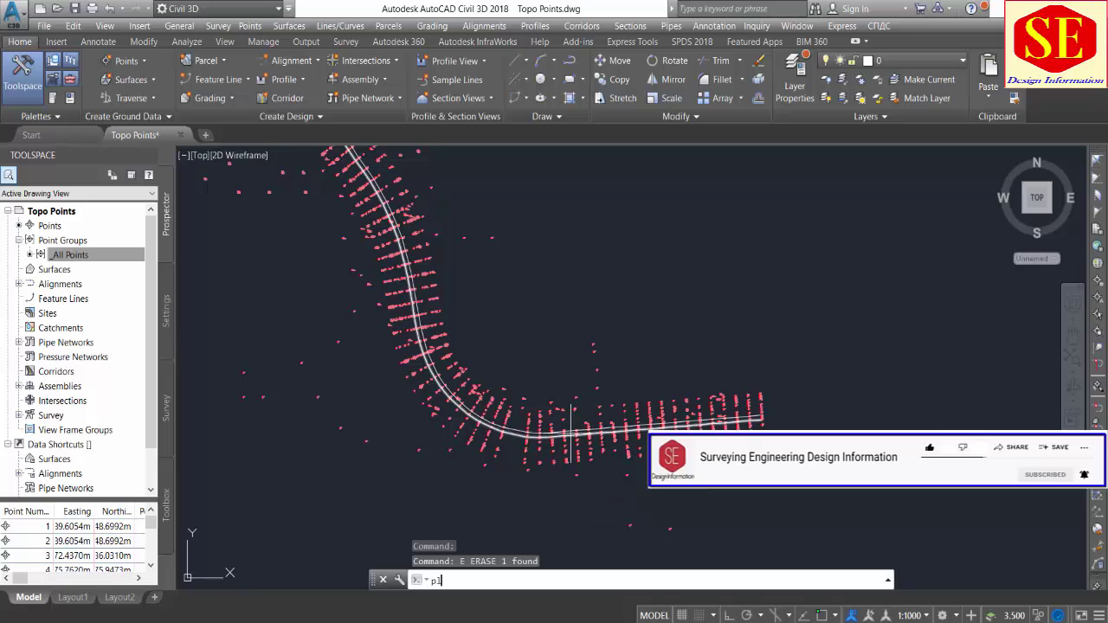
pyautogui.press('Return')
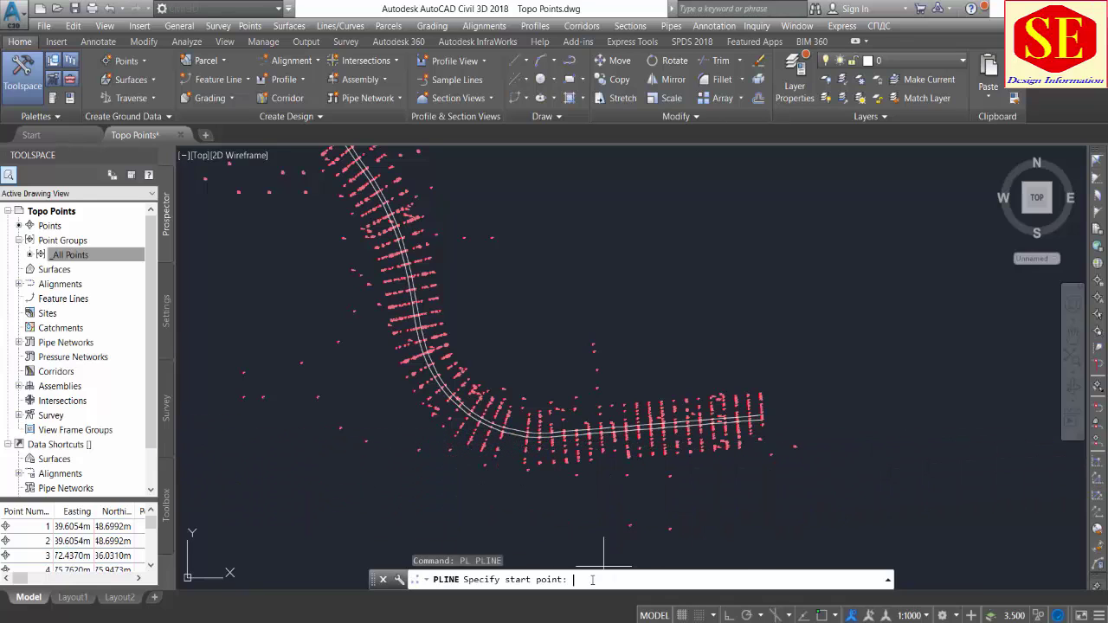
pyautogui.rightClick(592, 580)
pyautogui.click(625, 448)
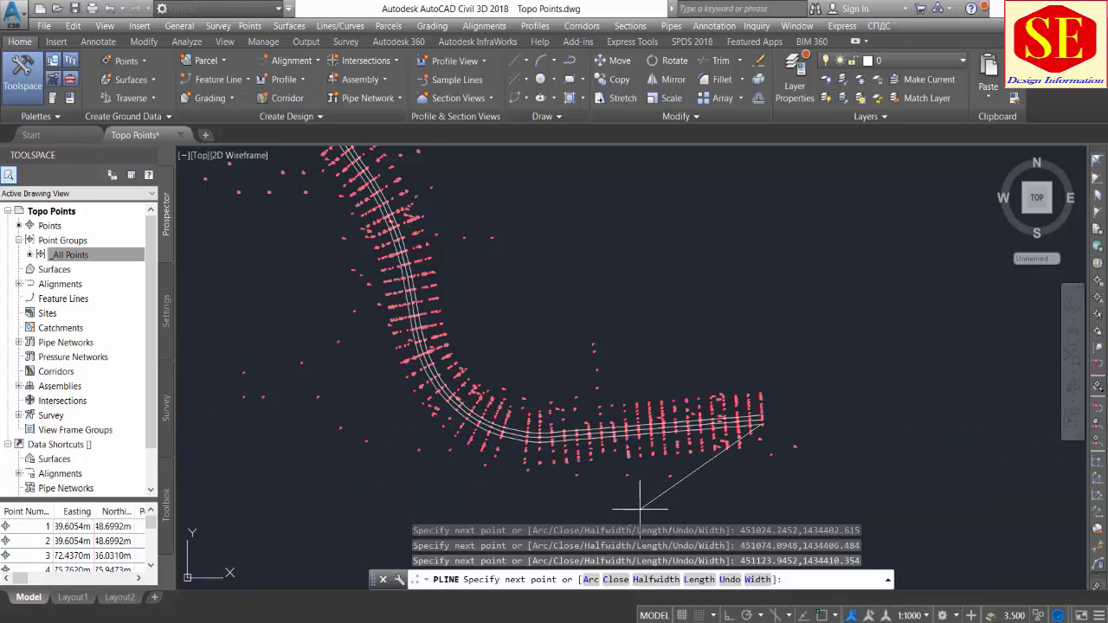
pyautogui.press('Escape')
# Step: LIST the new polyline to confirm zero elevation and 2917.988 length, then return to Excel
pyautogui.scroll(5, 719, 419)
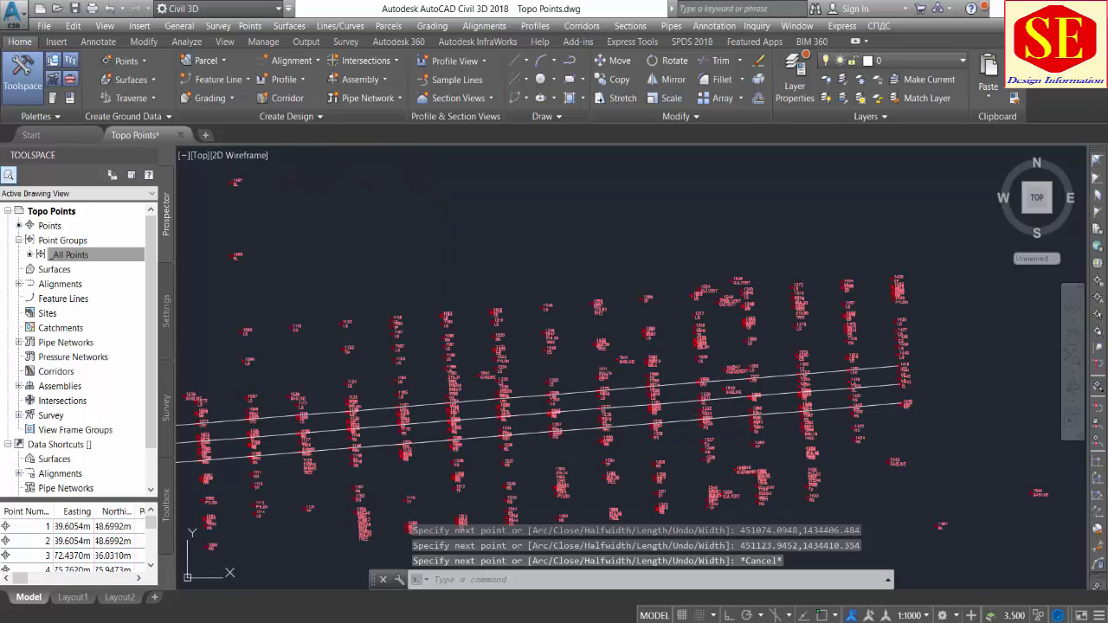
pyautogui.click(718, 418)
pyautogui.write('list')
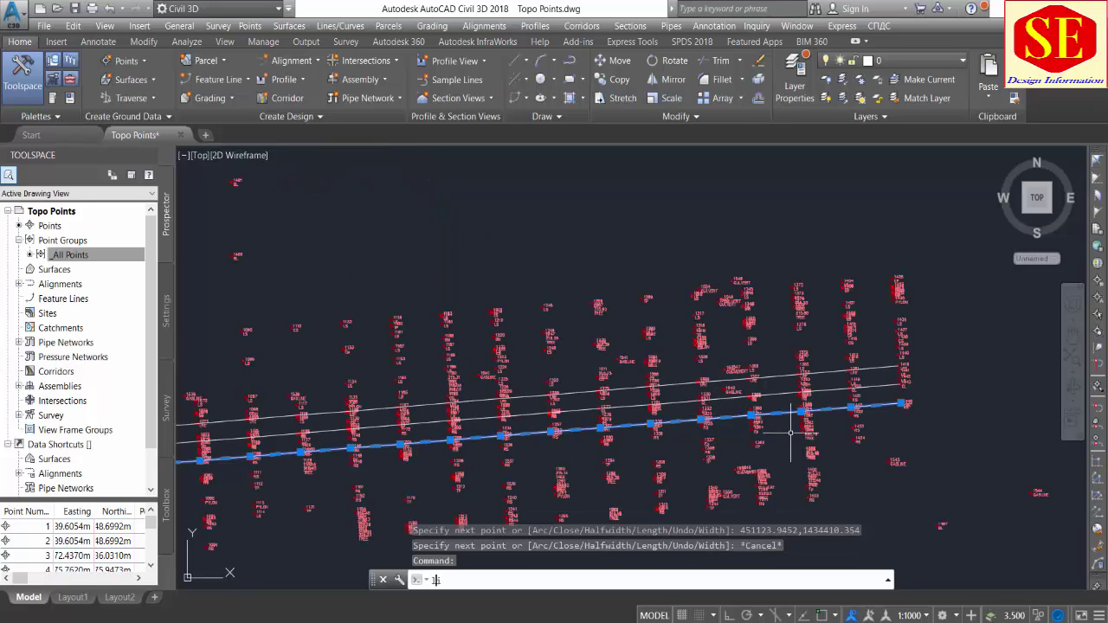
pyautogui.press('Return')
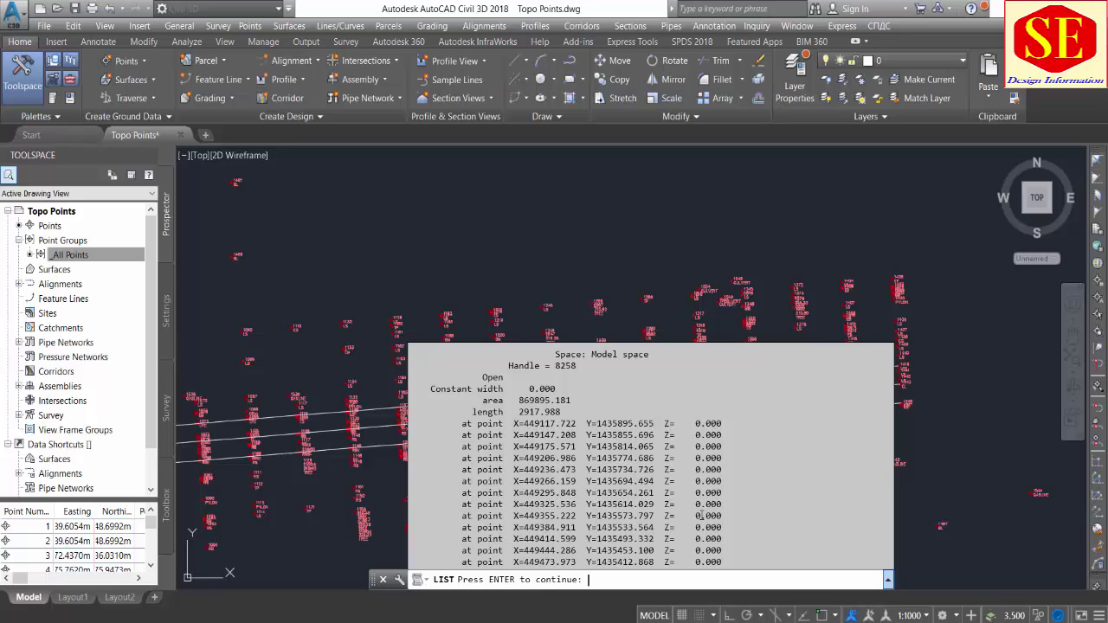
pyautogui.click(696, 252)
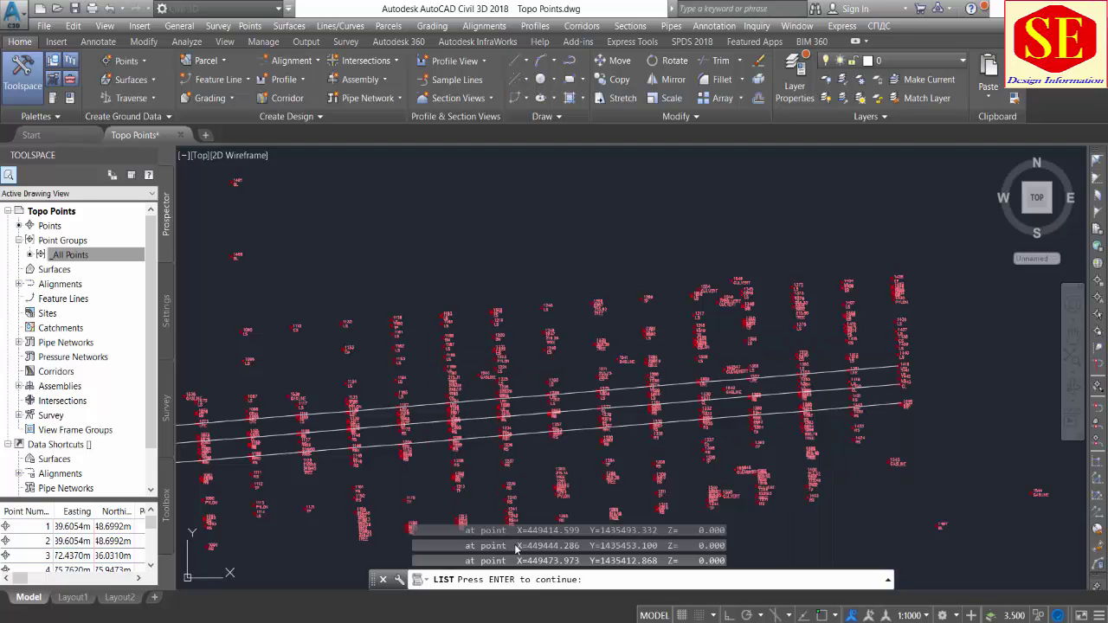
pyautogui.hotkey('alt', 'Tab')
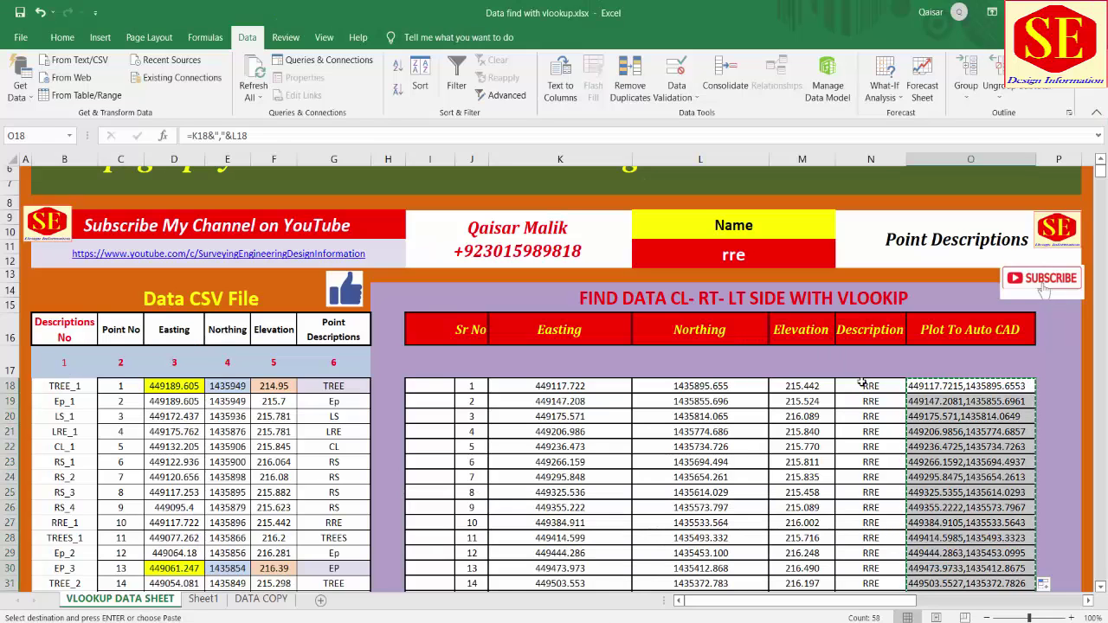
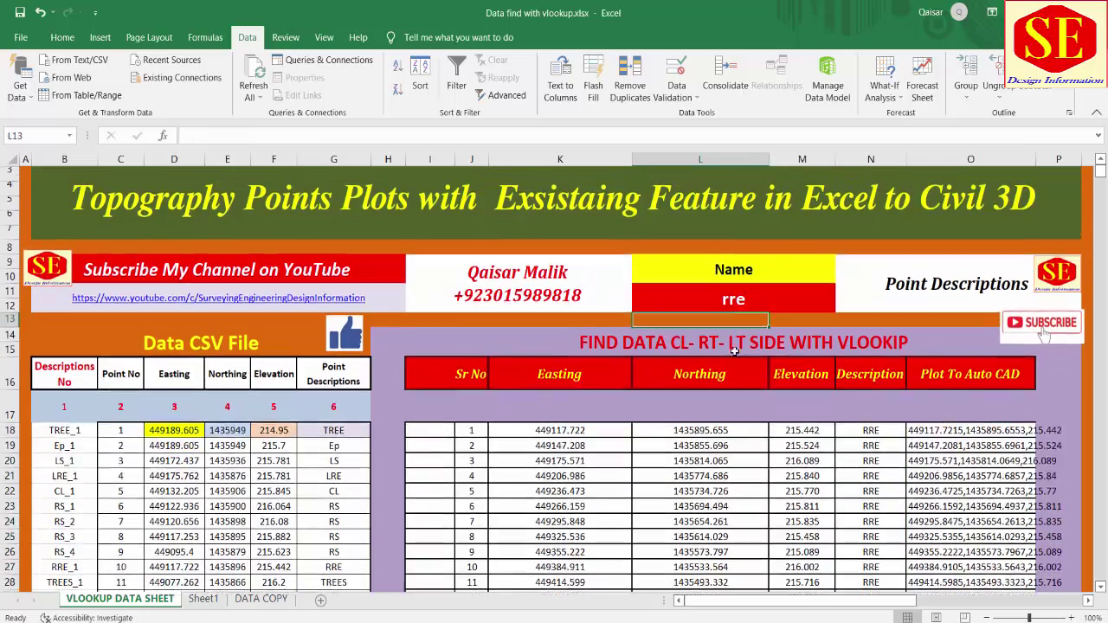
# Step: Review the Ep, TREES, WELL and TP point descriptions in the Excel table
pyautogui.scroll(-2, 681, 236)
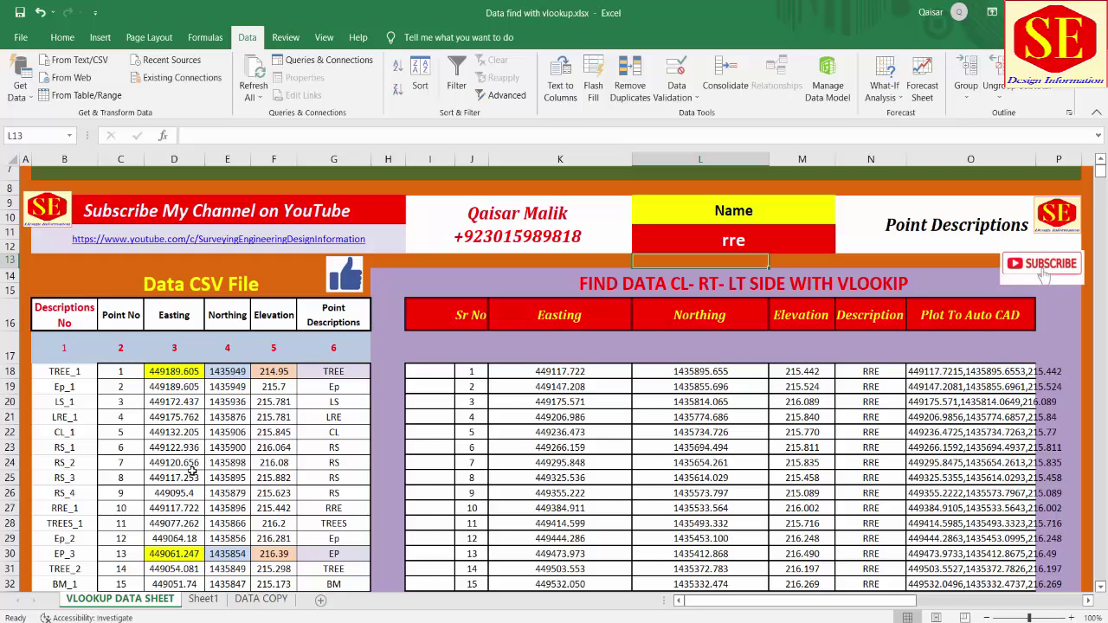
pyautogui.click(344, 387)
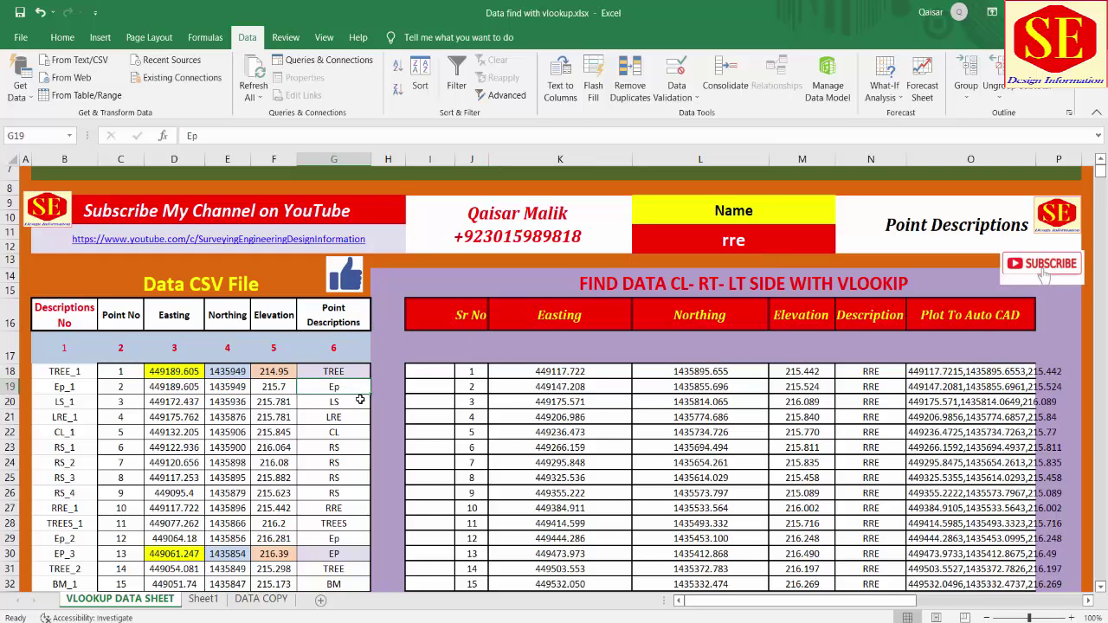
pyautogui.scroll(-2, 360, 399)
pyautogui.click(355, 435)
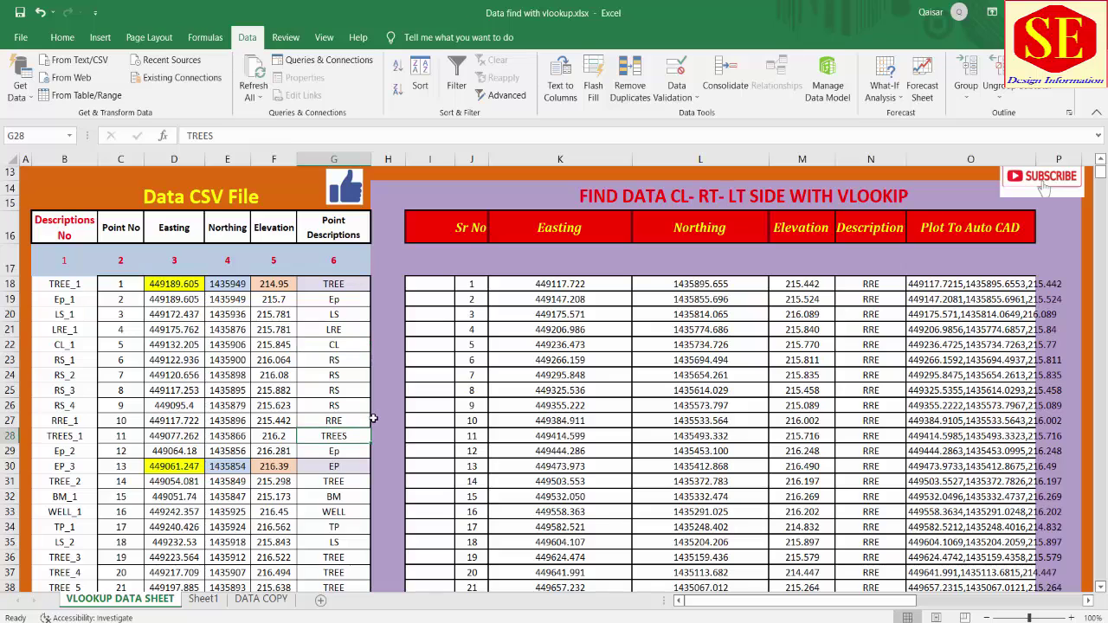
pyautogui.scroll(-2, 373, 418)
pyautogui.click(338, 388)
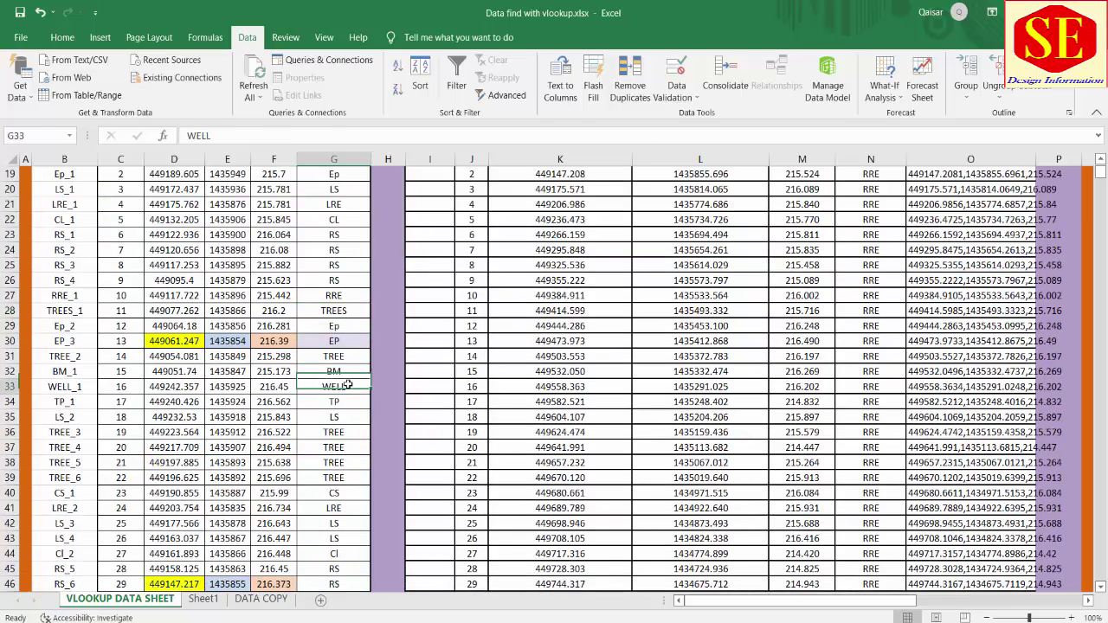
pyautogui.click(348, 404)
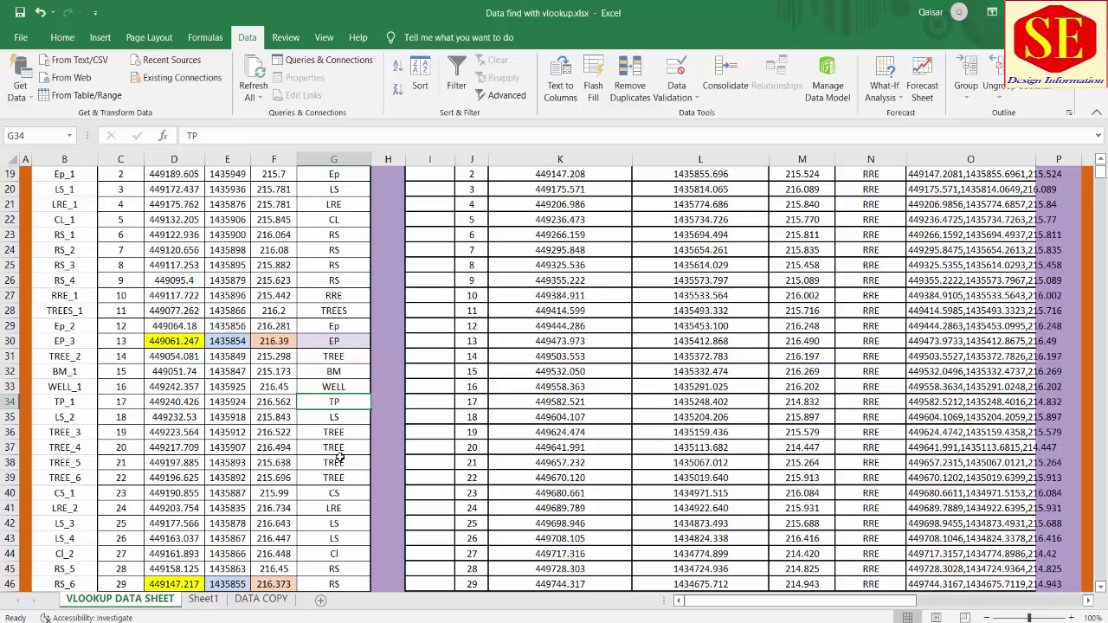
# Step: Browse the Road and Railway, Geology, Survey and Miscellaneous legend tables in Civil 3D
pyautogui.scroll(-1, 337, 461)
pyautogui.scroll(-1, 337, 461)
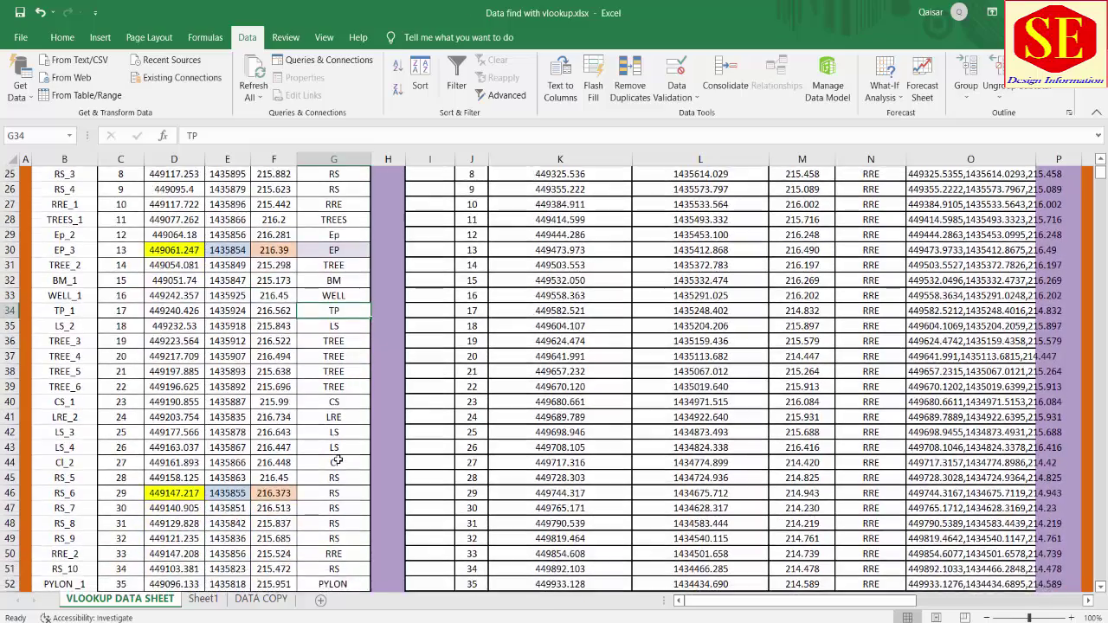
pyautogui.scroll(-2, 338, 461)
pyautogui.scroll(-1, 338, 461)
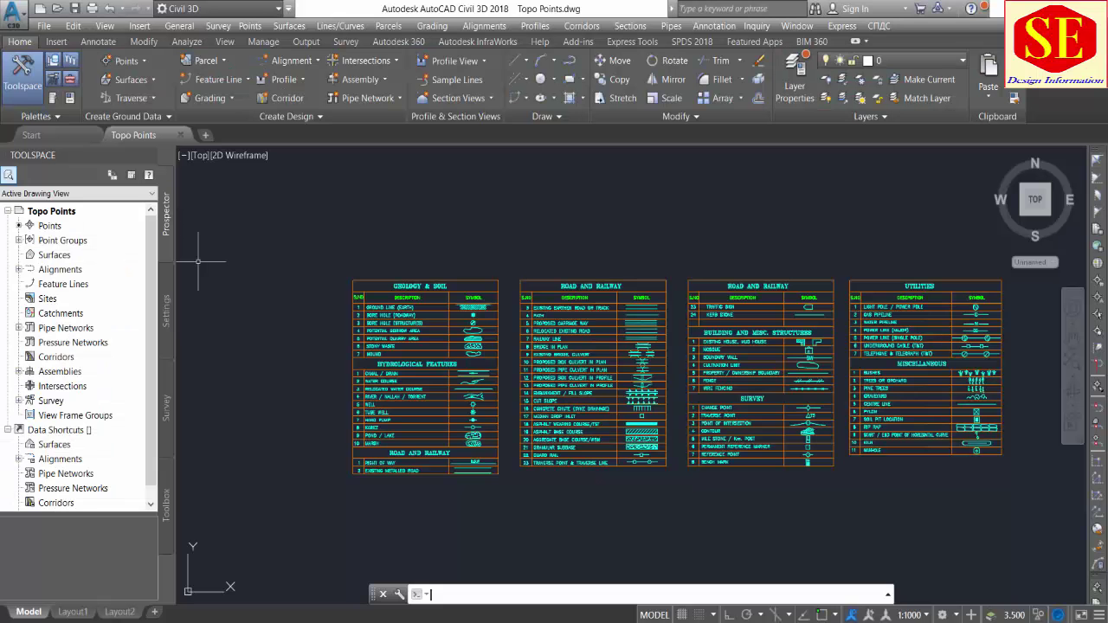
pyautogui.scroll(-5, 525, 377)
pyautogui.scroll(4, 571, 378)
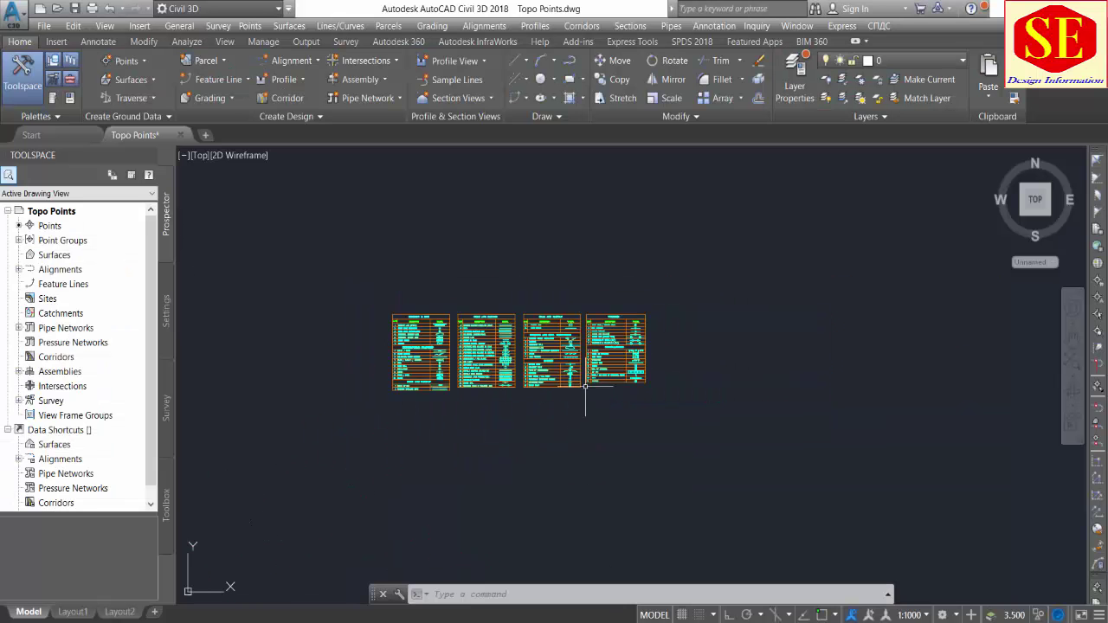
pyautogui.scroll(4, 571, 378)
pyautogui.scroll(2, 571, 378)
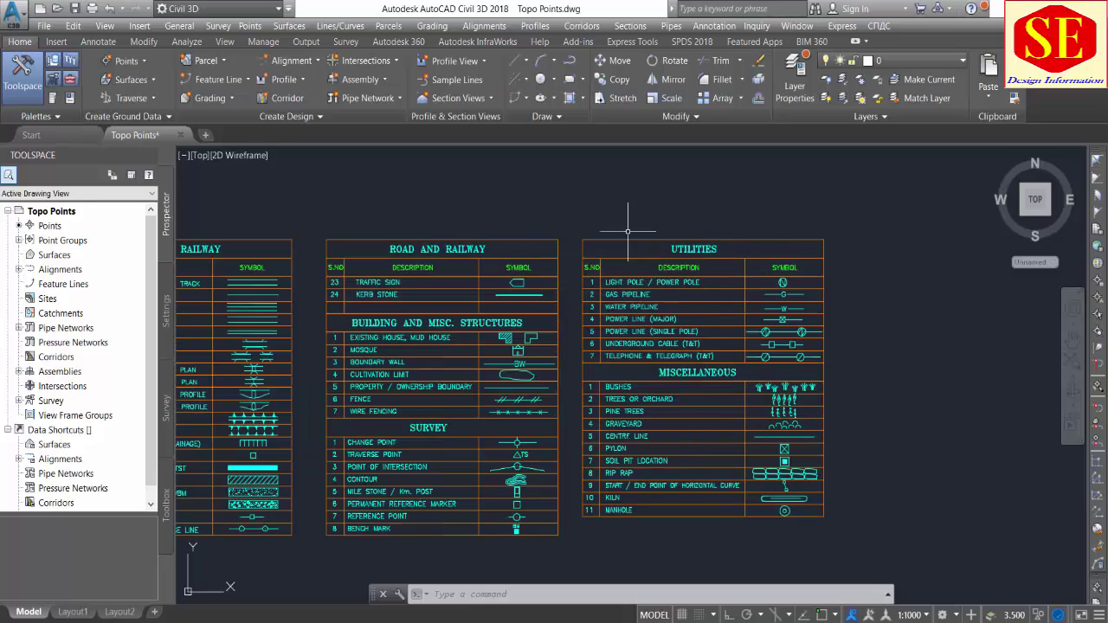
pyautogui.moveTo(295, 356); pyautogui.dragTo(623, 322, button='middle')
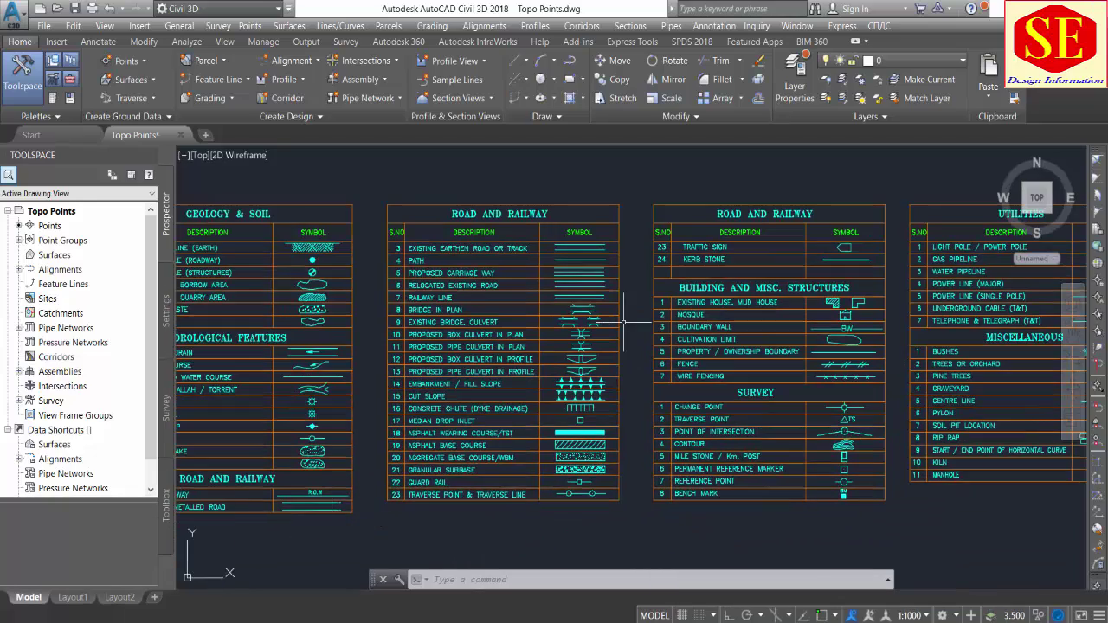
pyautogui.moveTo(436, 361); pyautogui.dragTo(538, 334, button='middle')
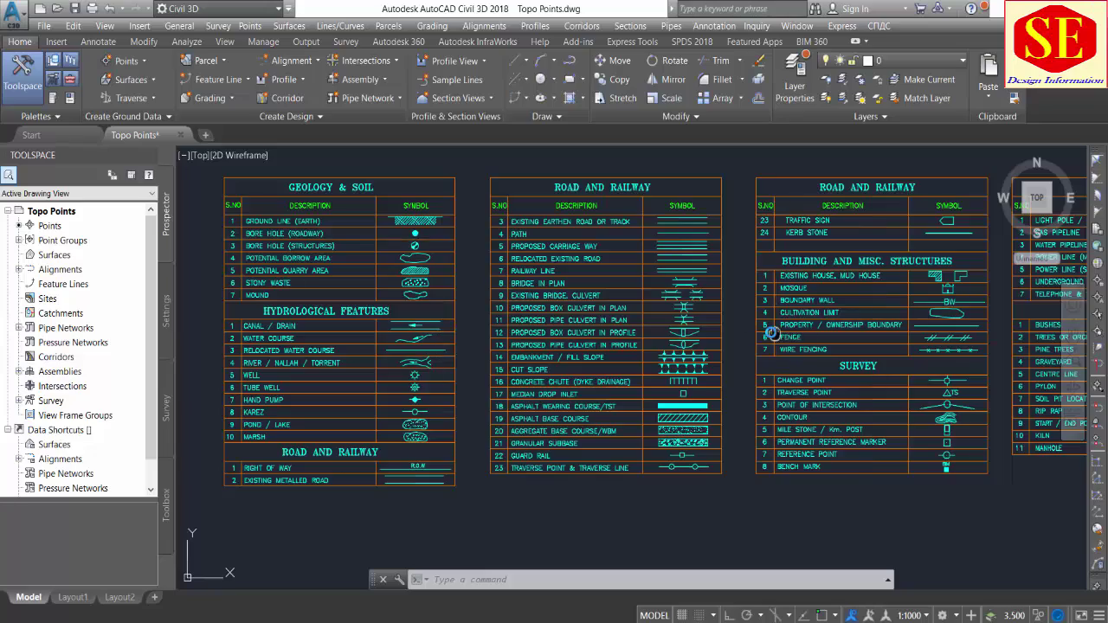
pyautogui.moveTo(770, 333); pyautogui.dragTo(442, 299, button='middle')
pyautogui.scroll(6, 593, 407)
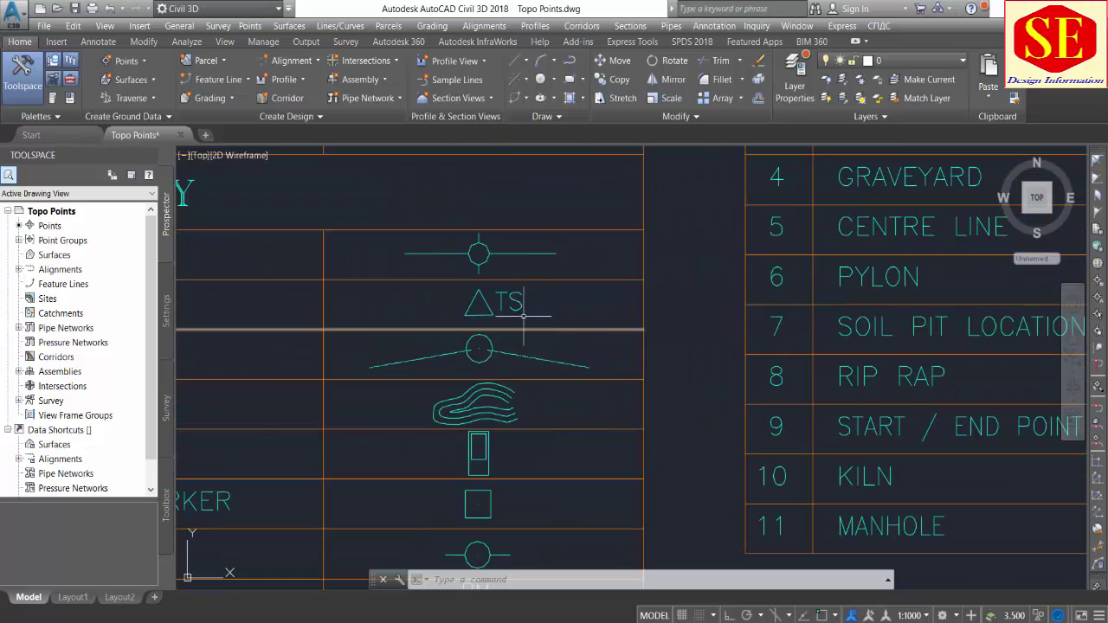
pyautogui.scroll(-3, 523, 315)
pyautogui.scroll(-1, 485, 283)
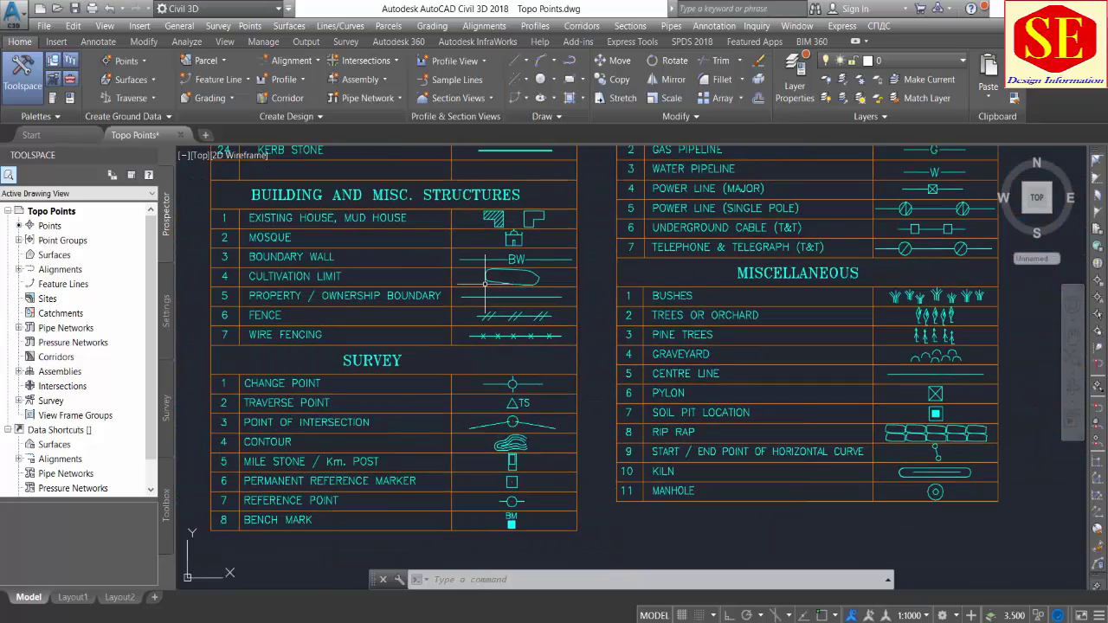
# Step: Zoom in on the Building and Utilities tables and the light-pole N symbol
pyautogui.moveTo(516, 224); pyautogui.dragTo(521, 297, button='middle')
pyautogui.scroll(2, 521, 297)
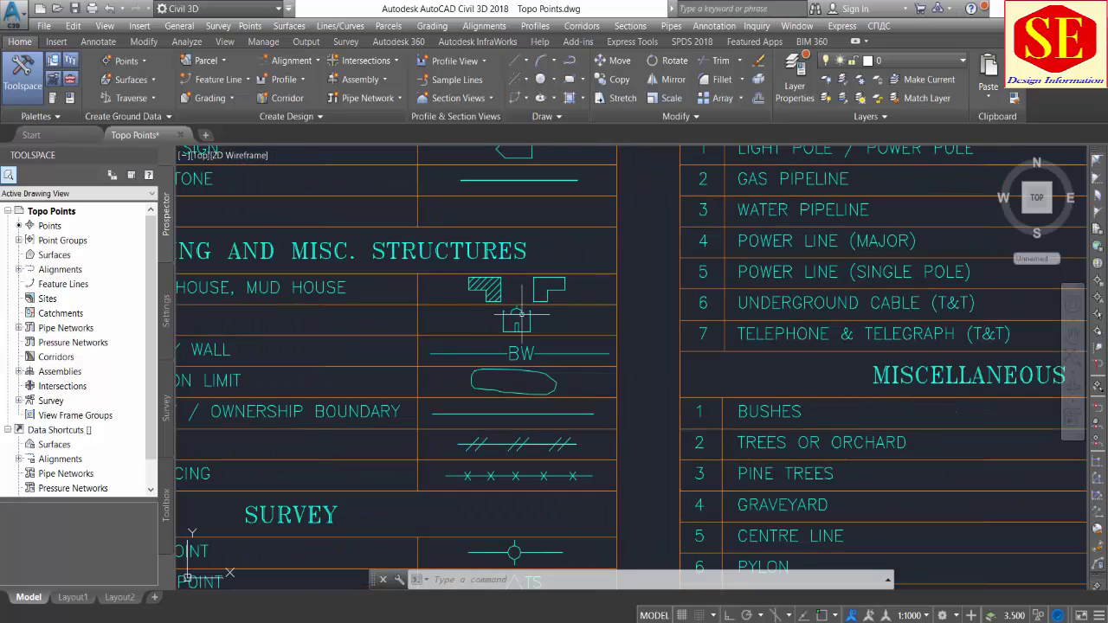
pyautogui.scroll(-1, 526, 285)
pyautogui.moveTo(497, 340); pyautogui.dragTo(494, 395, button='middle')
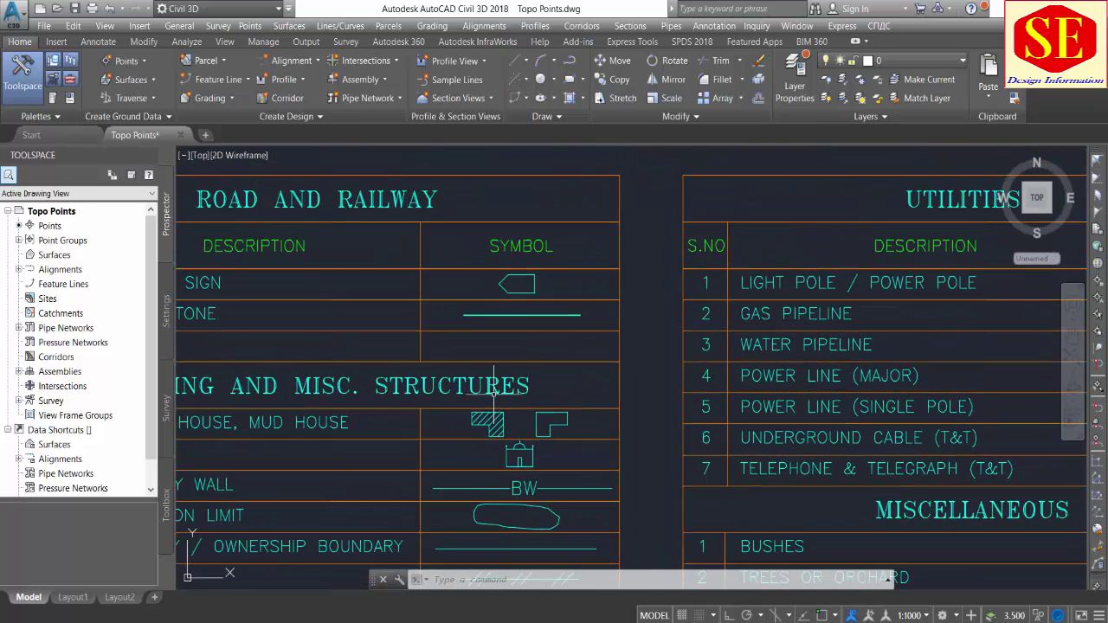
pyautogui.scroll(-2, 489, 338)
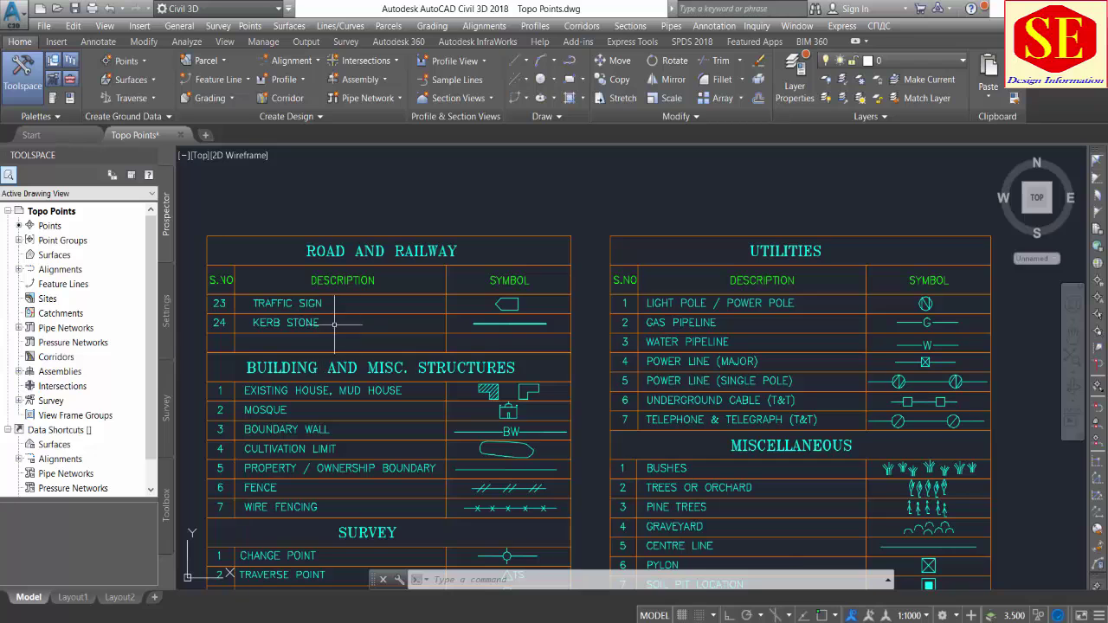
pyautogui.moveTo(443, 381); pyautogui.dragTo(434, 338, button='middle')
pyautogui.scroll(2, 346, 350)
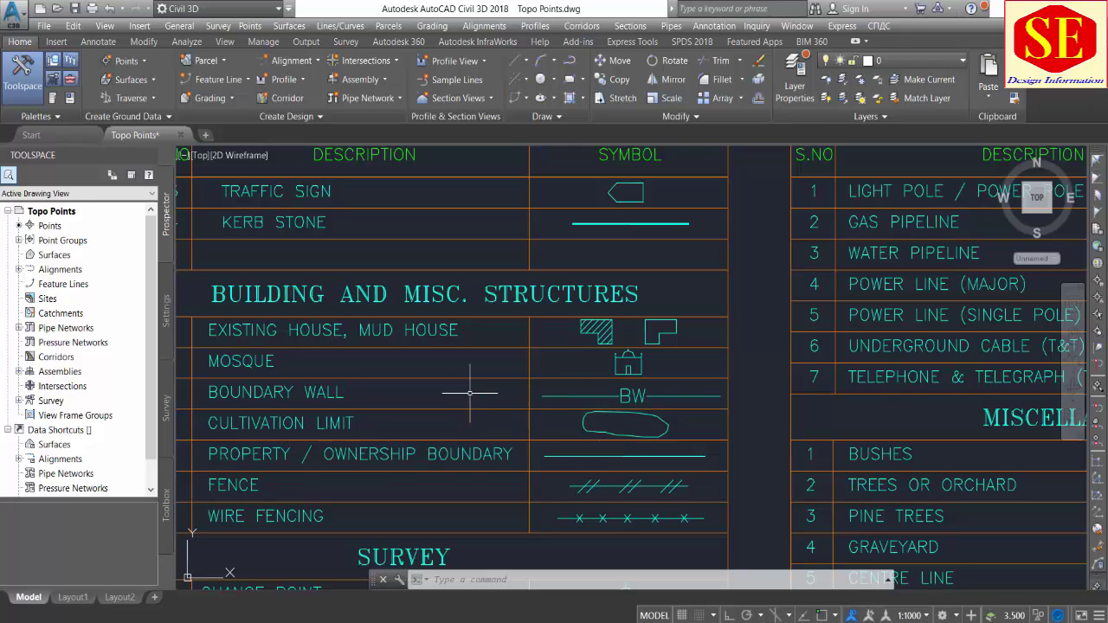
pyautogui.scroll(-3, 430, 306)
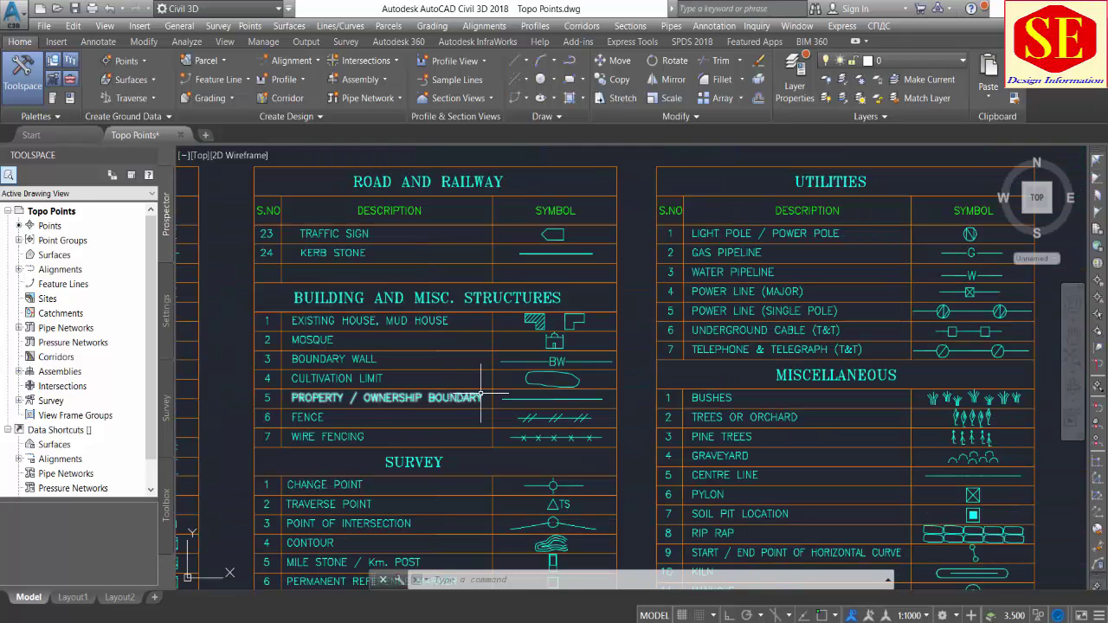
pyautogui.scroll(1, 451, 295)
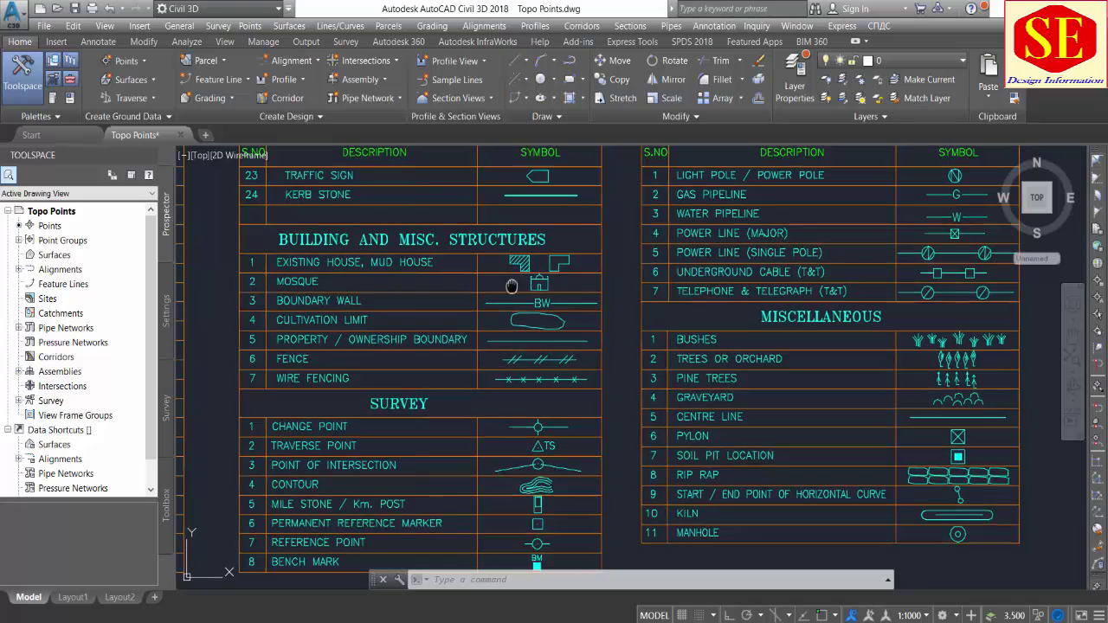
pyautogui.moveTo(514, 287); pyautogui.dragTo(325, 337, button='middle')
pyautogui.scroll(4, 770, 256)
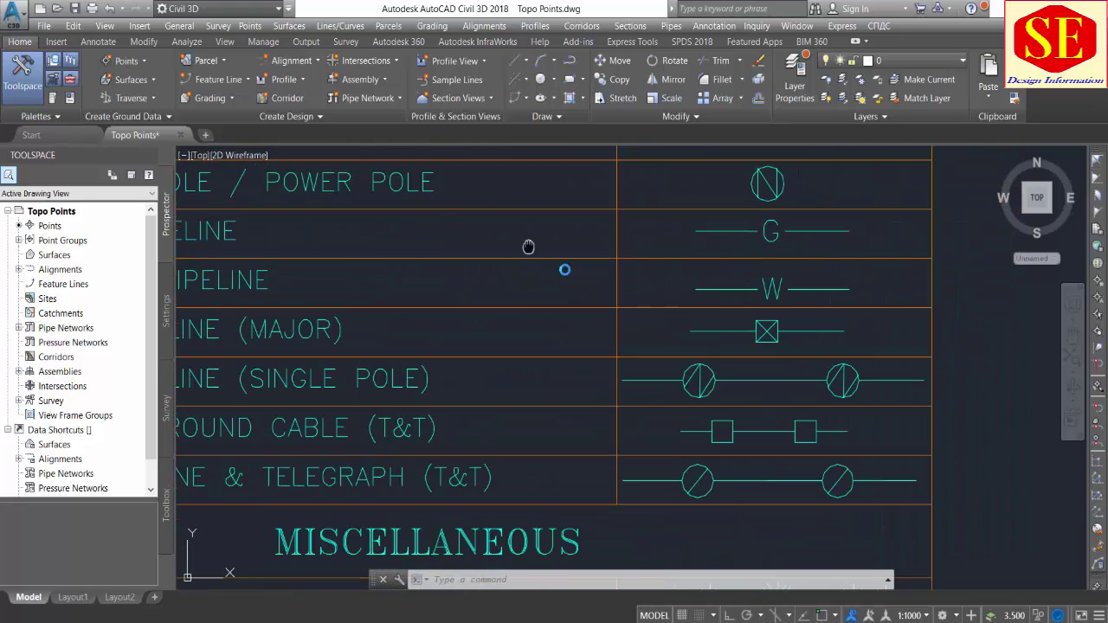
pyautogui.moveTo(528, 247); pyautogui.dragTo(720, 332, button='middle')
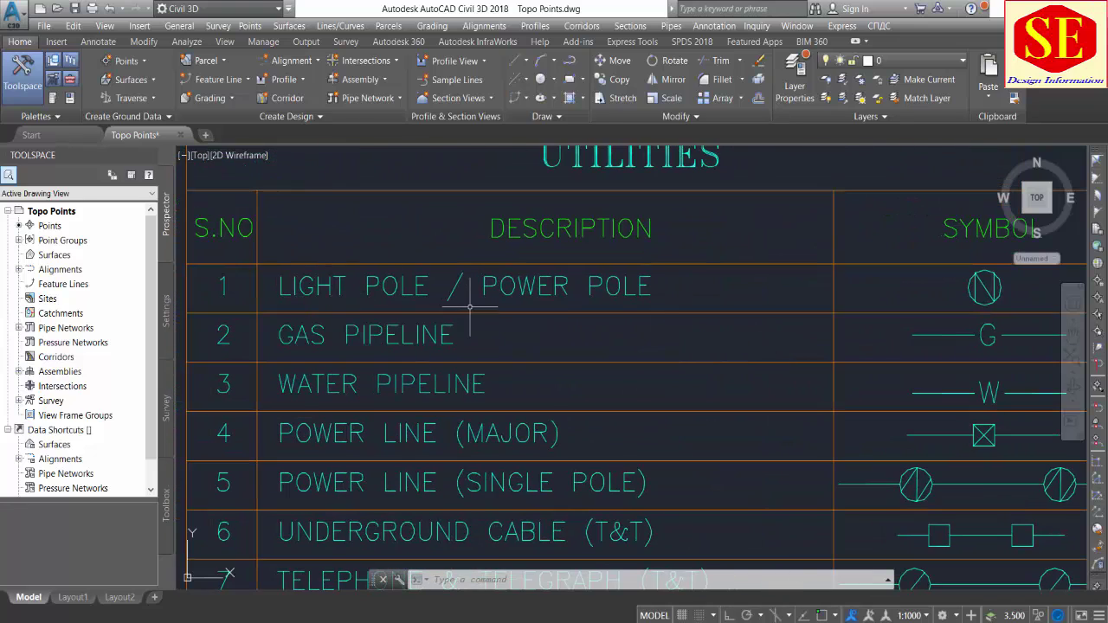
pyautogui.scroll(-2, 598, 282)
pyautogui.scroll(4, 820, 285)
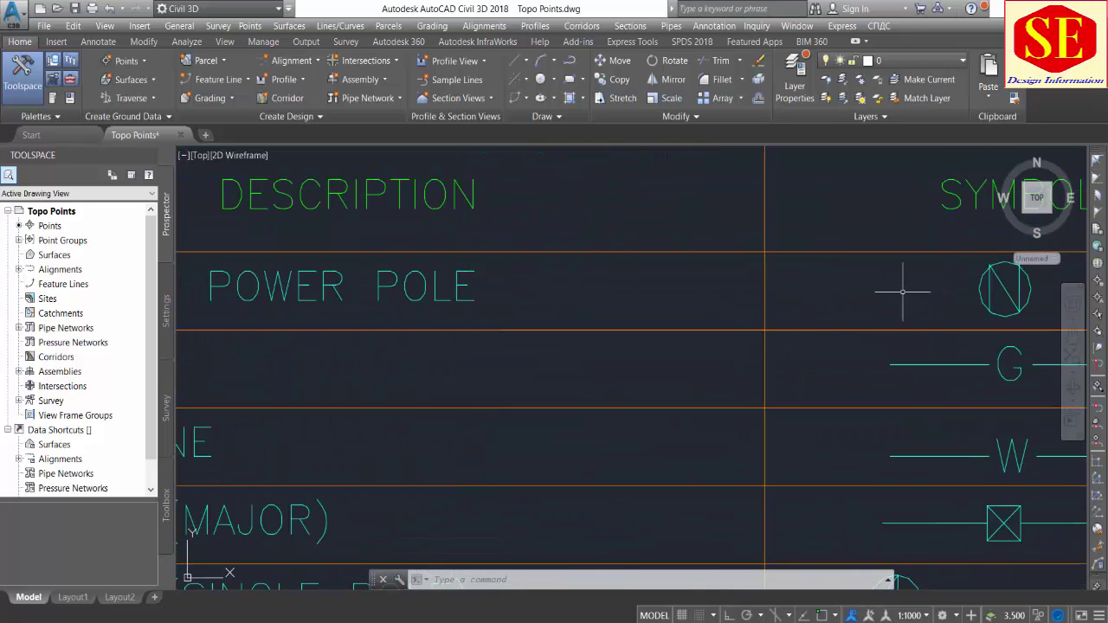
pyautogui.moveTo(903, 291); pyautogui.dragTo(715, 297, button='middle')
pyautogui.scroll(4, 783, 275)
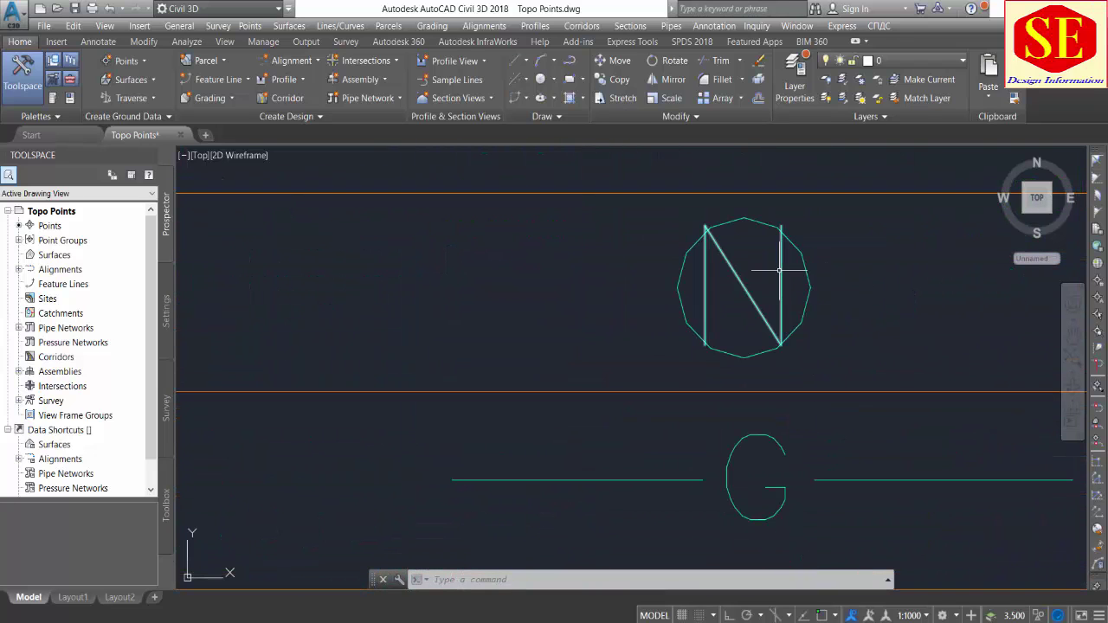
# Step: Regenerate the drawing with RE, then inspect the Miscellaneous rows from BUSHES to RIP RAP
pyautogui.write('re')
pyautogui.press('Return')
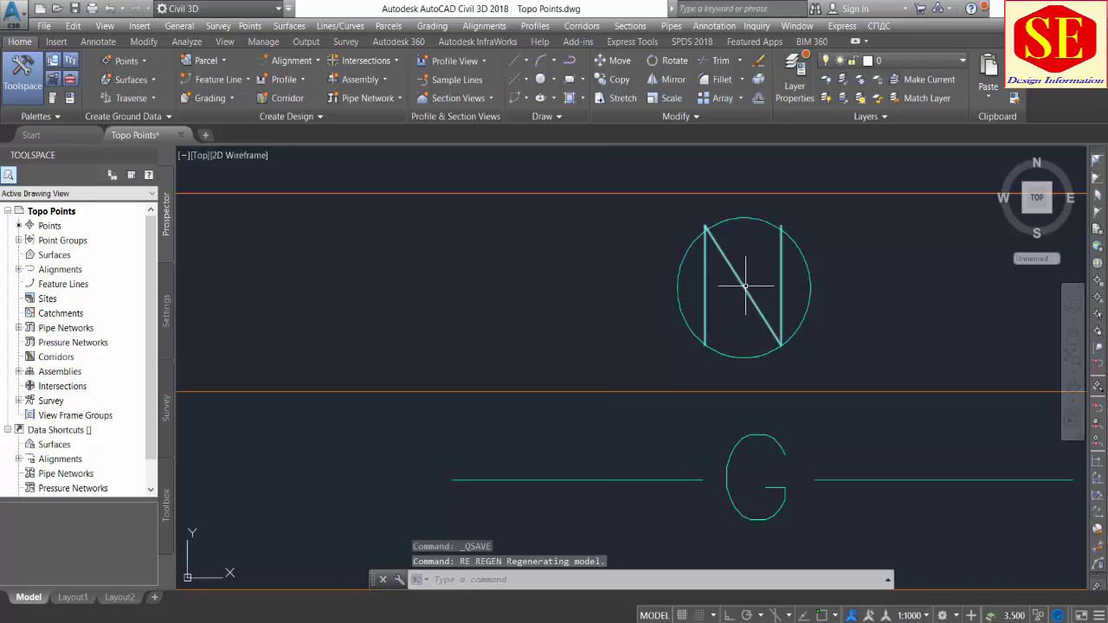
pyautogui.scroll(-5, 745, 284)
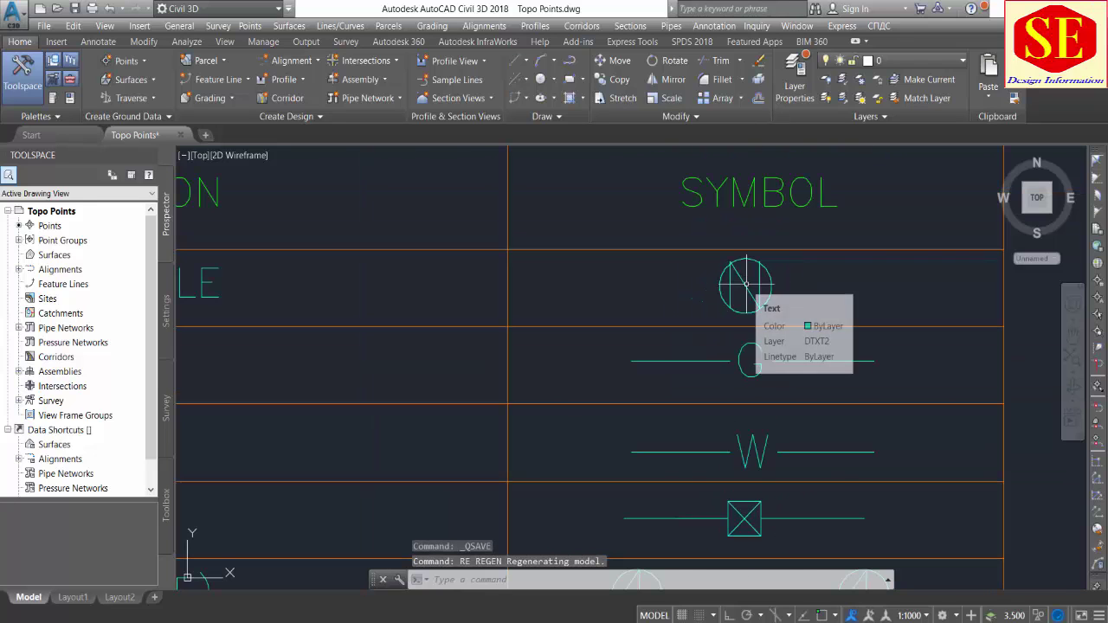
pyautogui.scroll(1, 745, 283)
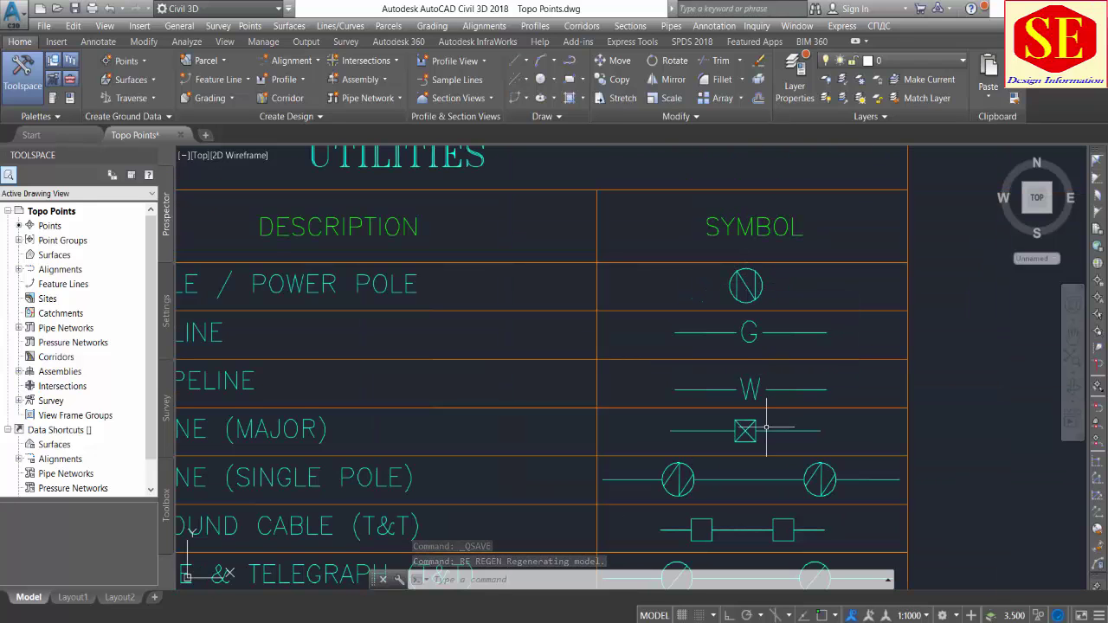
pyautogui.moveTo(766, 427); pyautogui.dragTo(762, 313, button='middle')
pyautogui.scroll(-1, 663, 366)
pyautogui.scroll(-2, 649, 329)
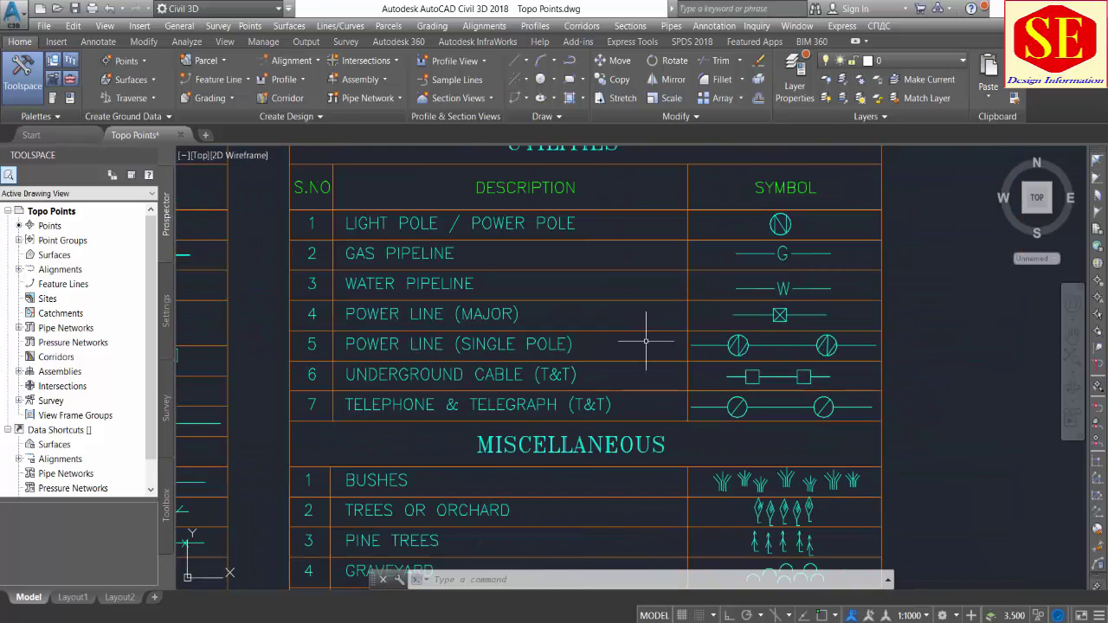
pyautogui.moveTo(721, 495); pyautogui.dragTo(721, 388, button='middle')
pyautogui.moveTo(717, 472); pyautogui.dragTo(714, 406, button='middle')
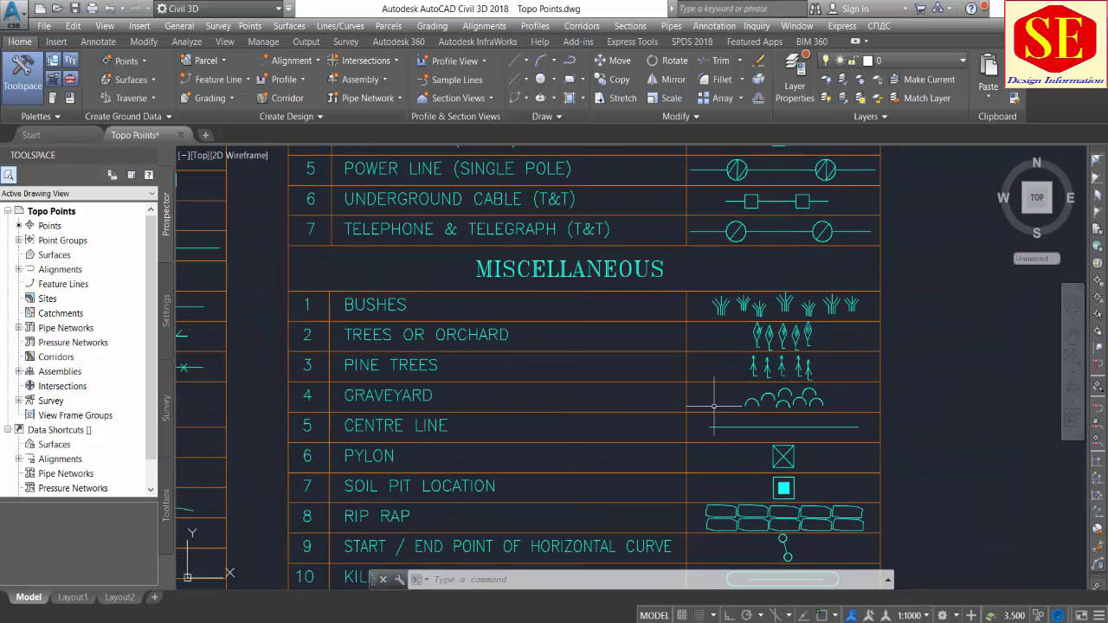
pyautogui.scroll(-4, 669, 402)
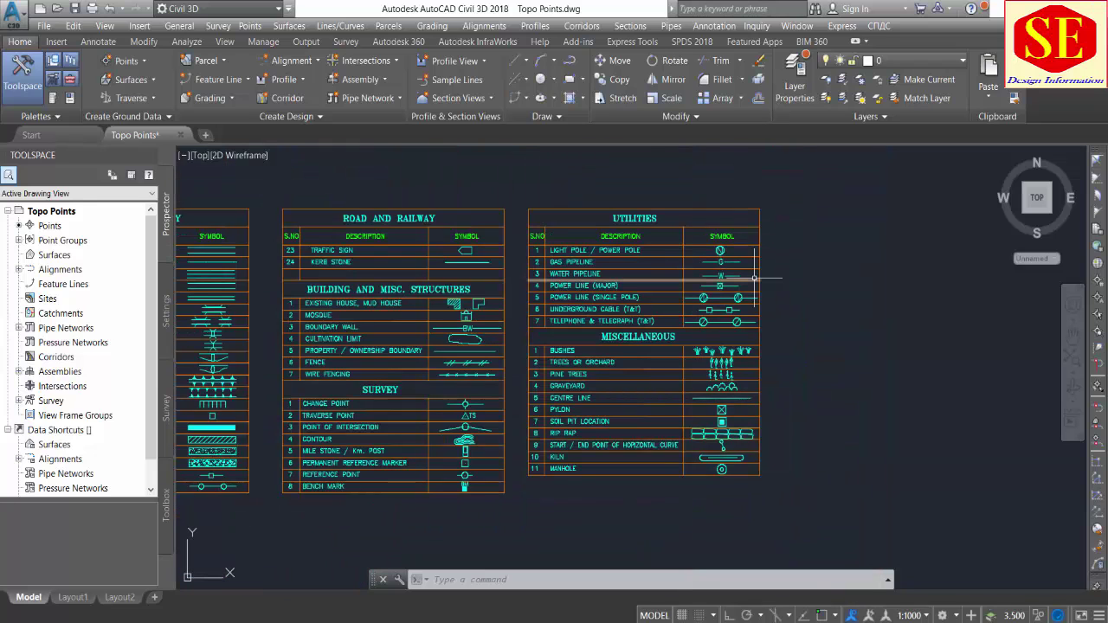
pyautogui.scroll(5, 738, 232)
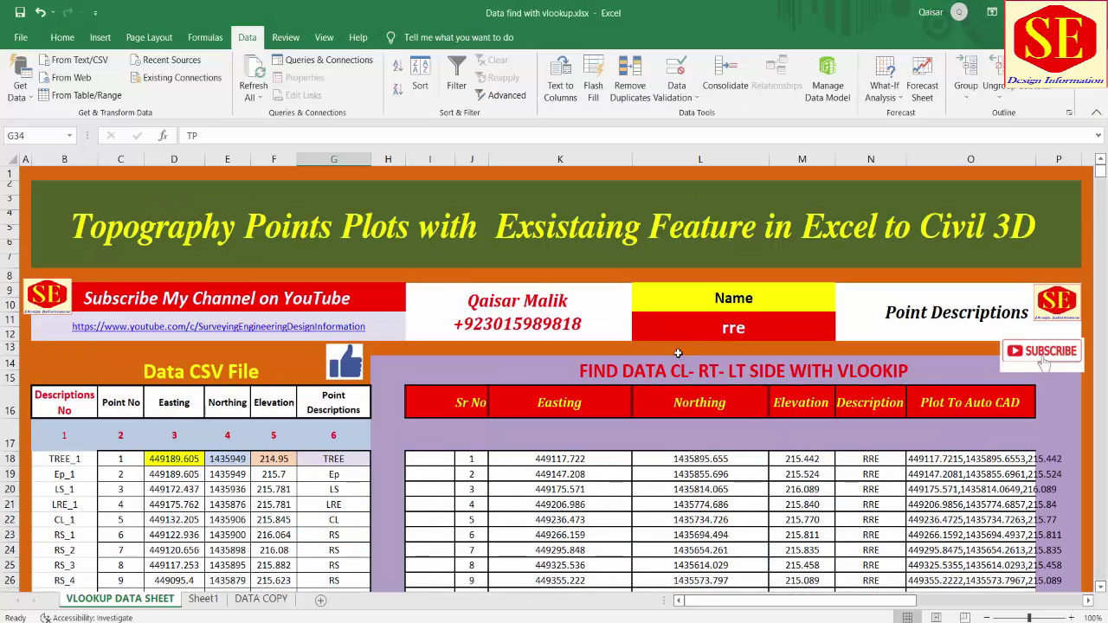
# Step: Change the L11 lookup description from rre to LP and check the 14 results
pyautogui.click(782, 319)
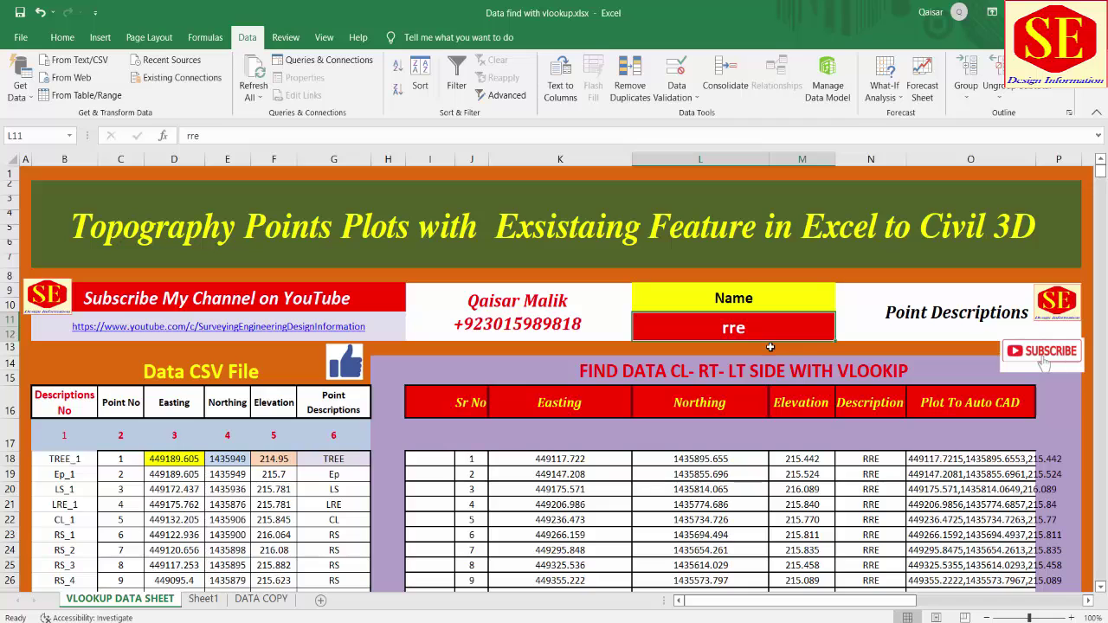
pyautogui.press('BackSpace')
pyautogui.write('lp')
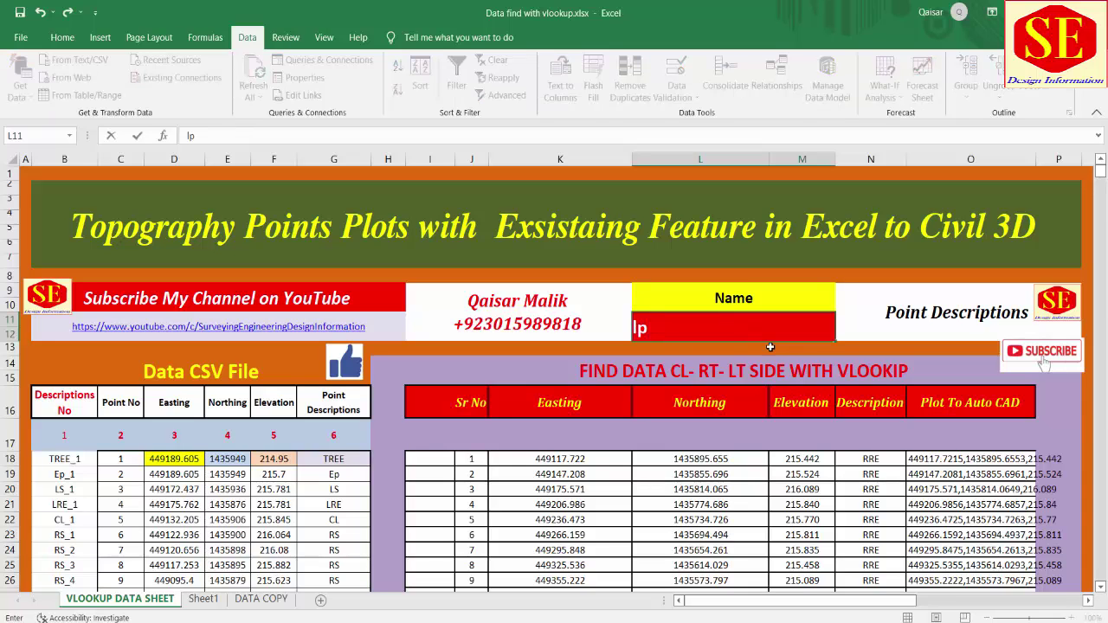
pyautogui.press('Return')
pyautogui.scroll(-3, 804, 374)
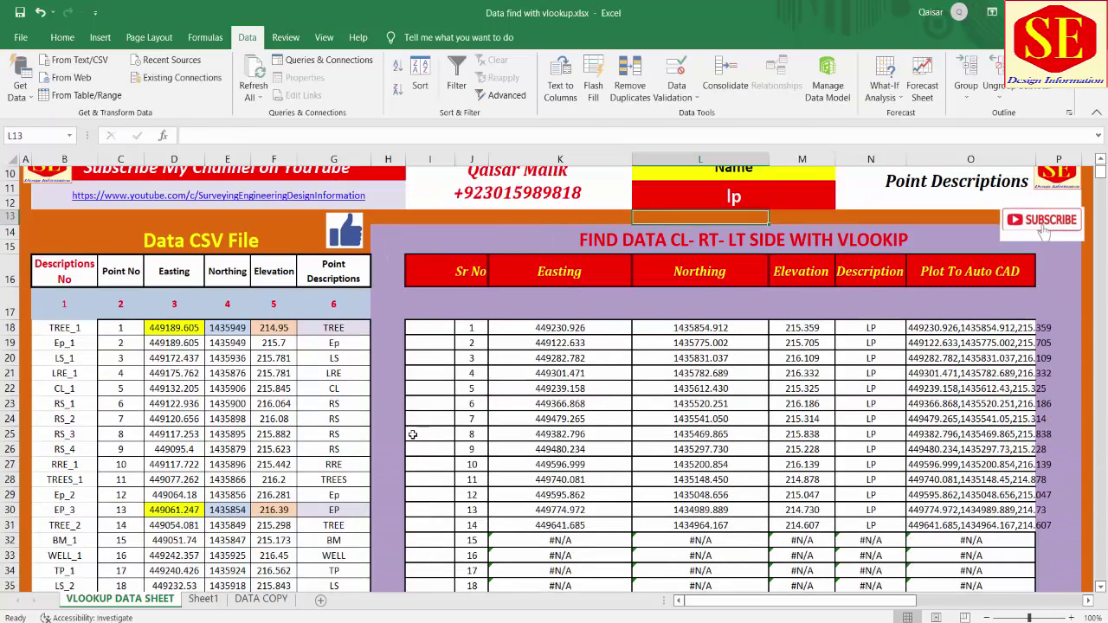
pyautogui.moveTo(471, 525); pyautogui.dragTo(974, 525)
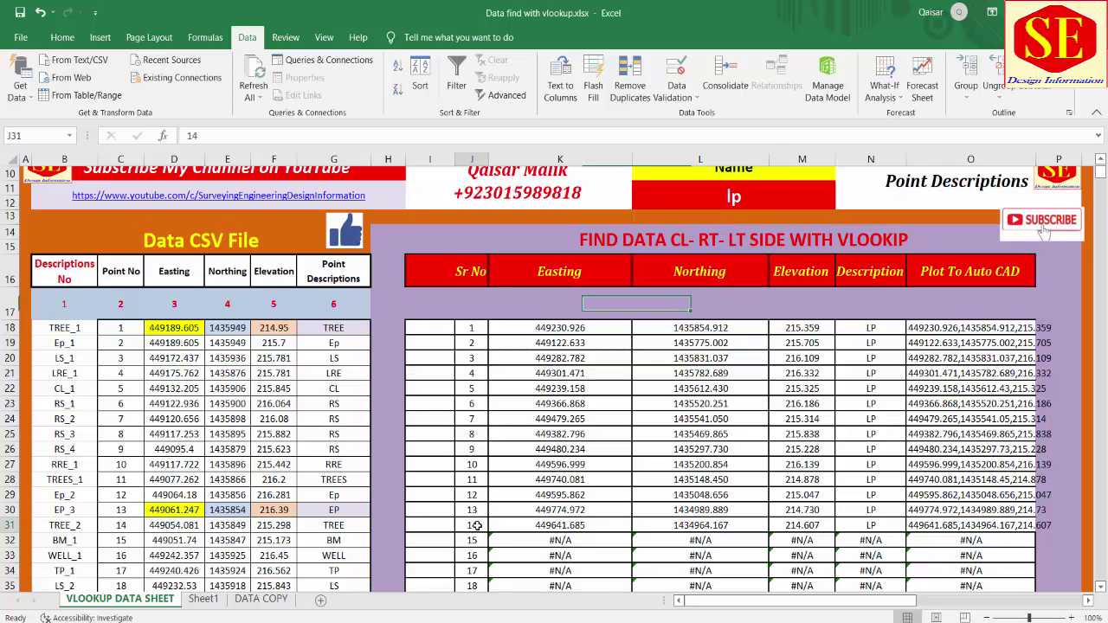
# Step: Copy the 14 LP Plot To Auto CAD coordinate strings in O18:O31
pyautogui.click(934, 327)
pyautogui.moveTo(933, 332); pyautogui.dragTo(952, 524)
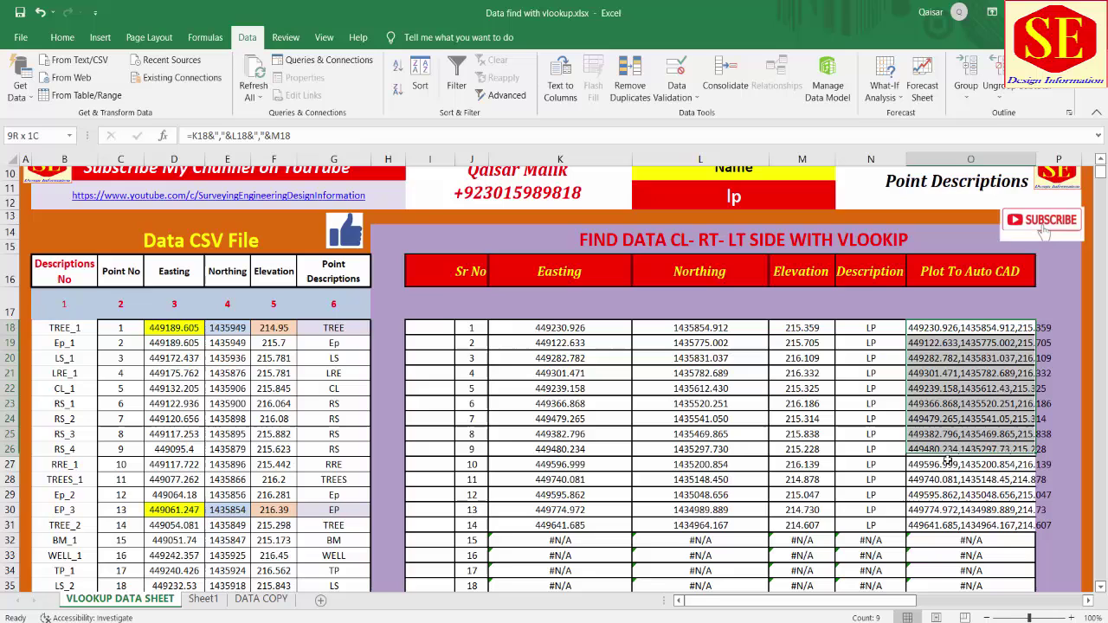
pyautogui.rightClick(952, 525)
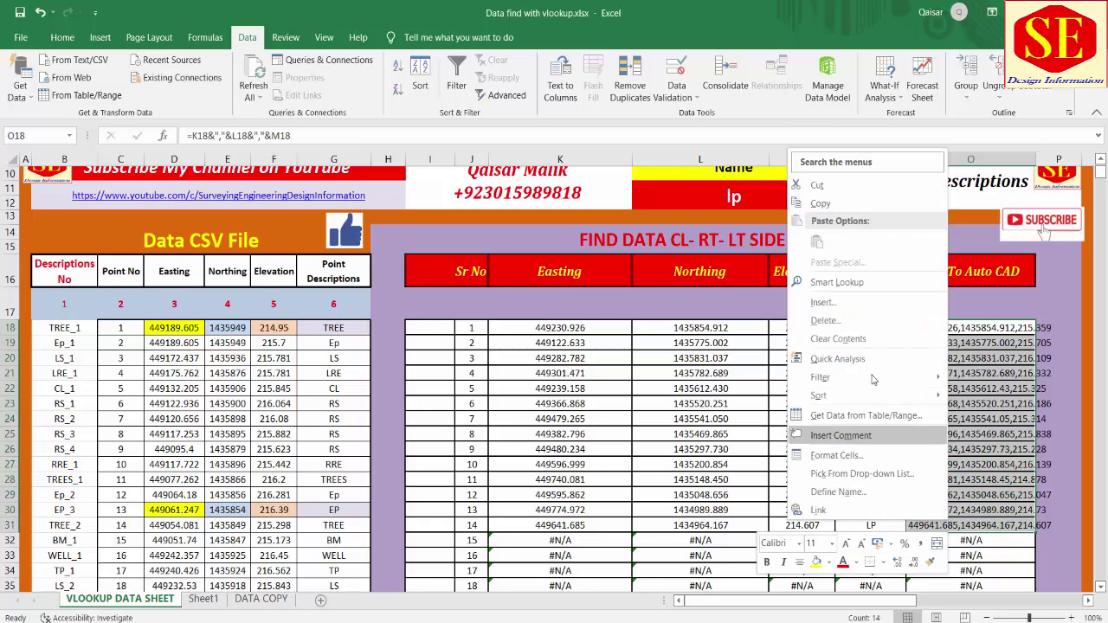
pyautogui.click(820, 203)
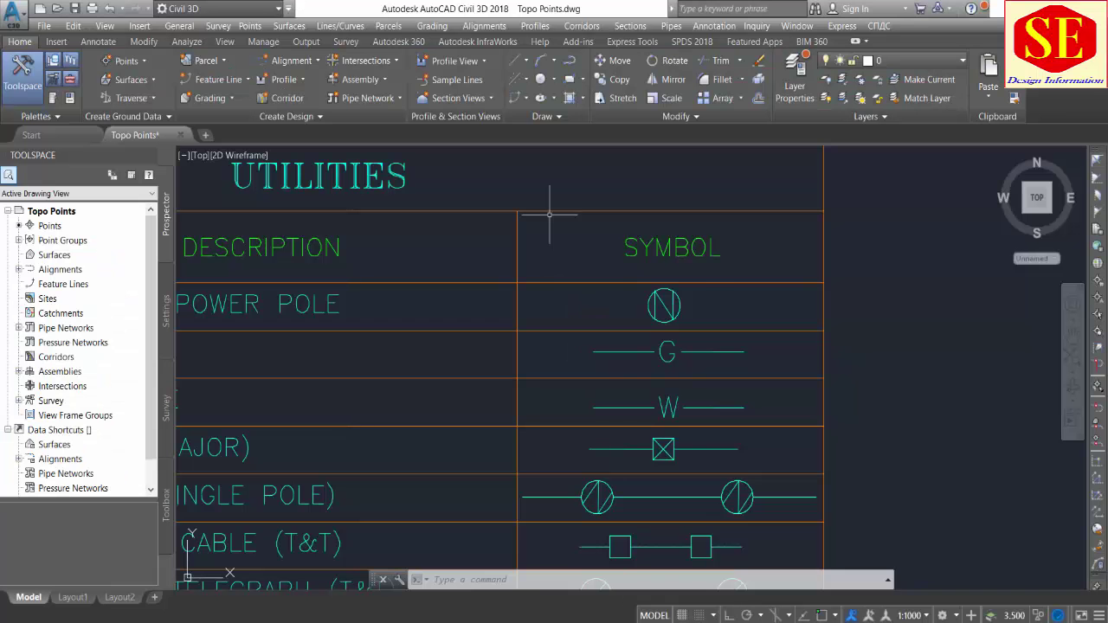
# Step: Select the light-pole N symbol in the legend table
pyautogui.scroll(-5, 602, 272)
pyautogui.scroll(-5, 601, 271)
pyautogui.scroll(3, 567, 281)
pyautogui.scroll(3, 554, 282)
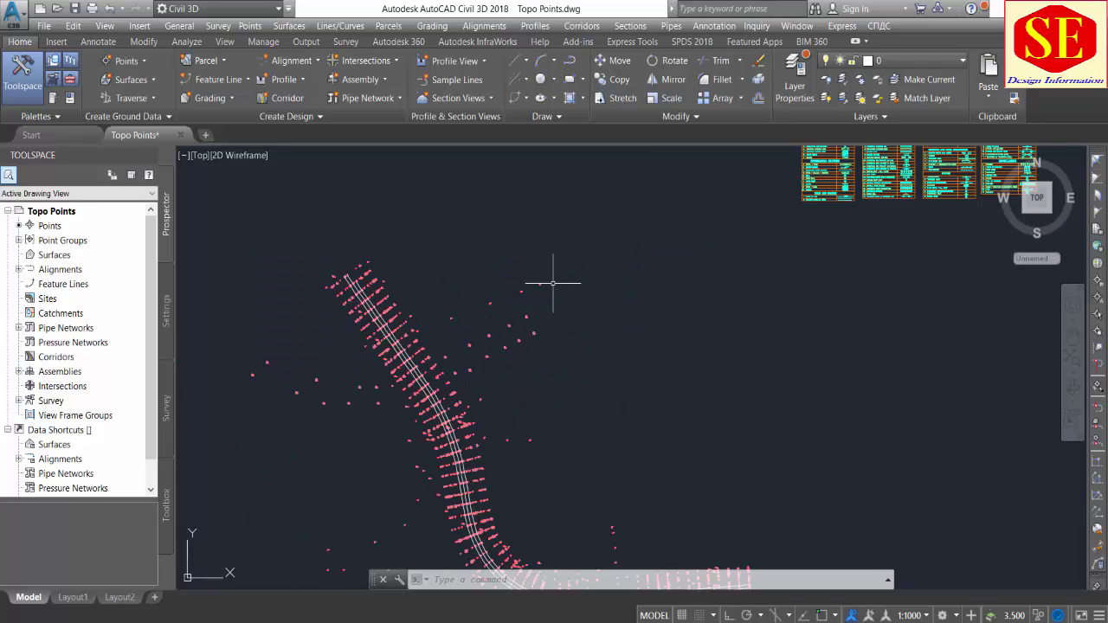
pyautogui.moveTo(559, 277); pyautogui.dragTo(317, 378, button='middle')
pyautogui.scroll(4, 638, 232)
pyautogui.scroll(4, 766, 302)
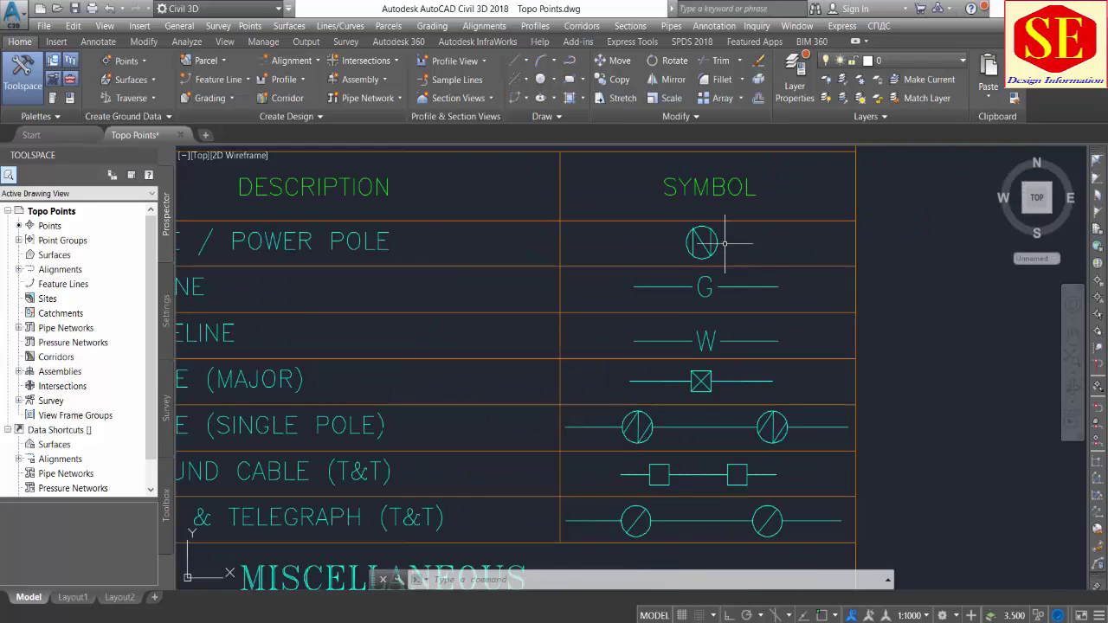
pyautogui.scroll(-2, 1004, 415)
pyautogui.scroll(-2, 572, 343)
pyautogui.scroll(3, 532, 319)
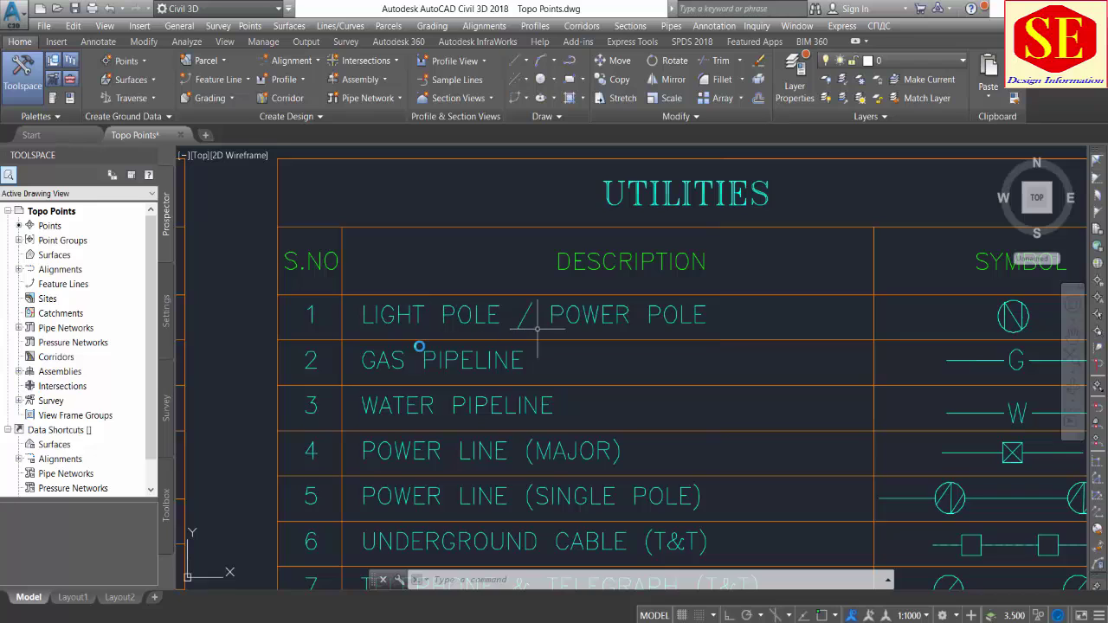
pyautogui.scroll(2, 574, 338)
pyautogui.scroll(3, 690, 330)
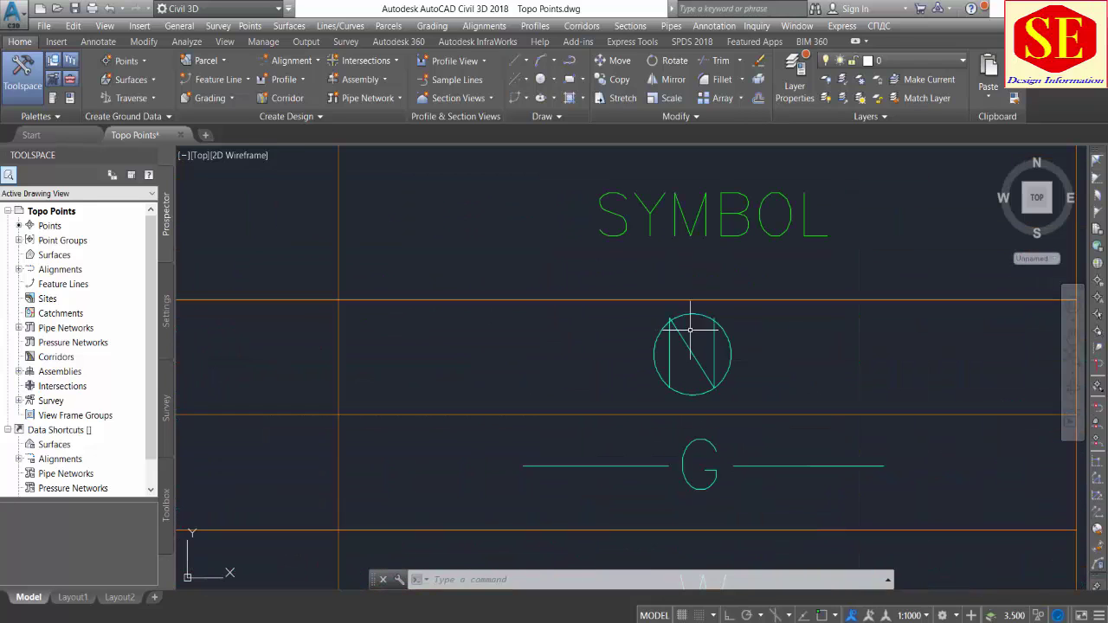
pyautogui.click(773, 315)
pyautogui.click(588, 378)
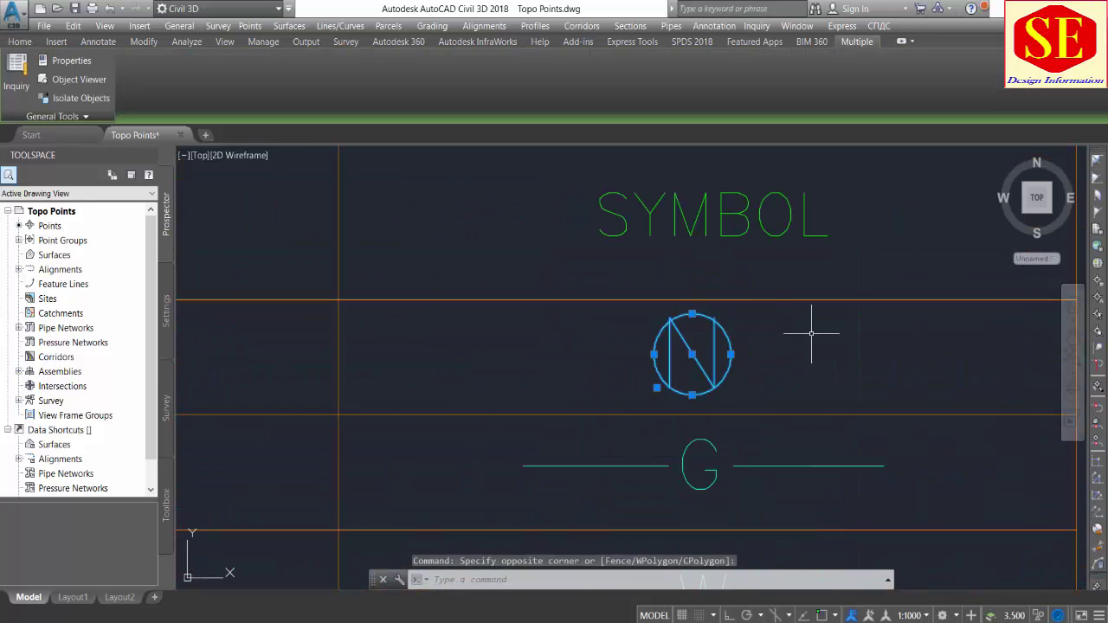
# Step: Copy the N symbol from its centre onto the 14 pasted LP coordinates
pyautogui.write('co')
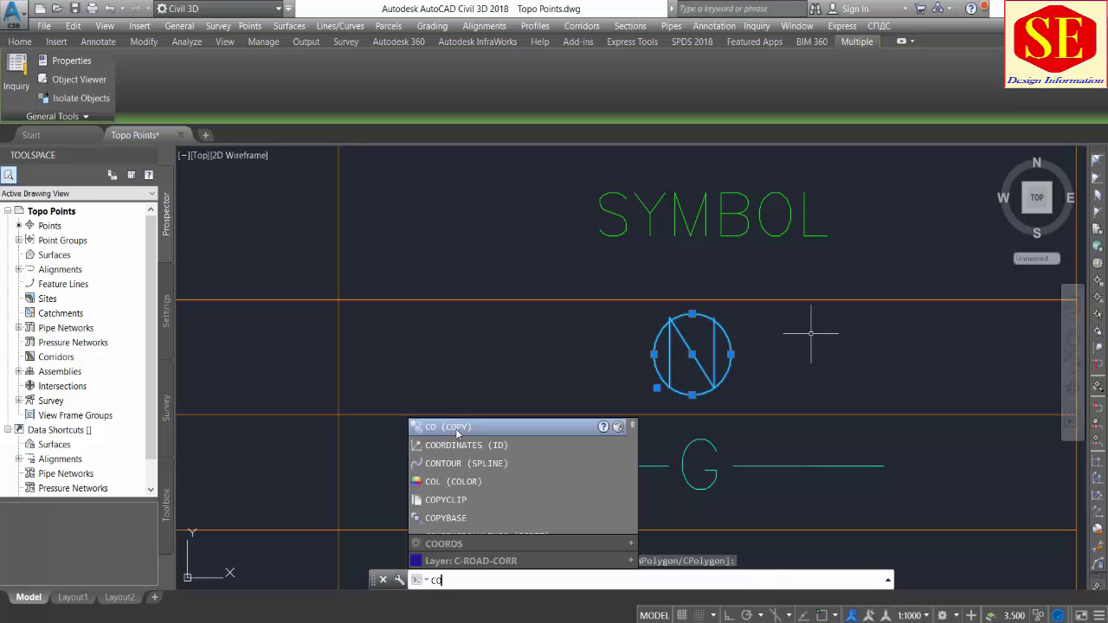
pyautogui.press('Return')
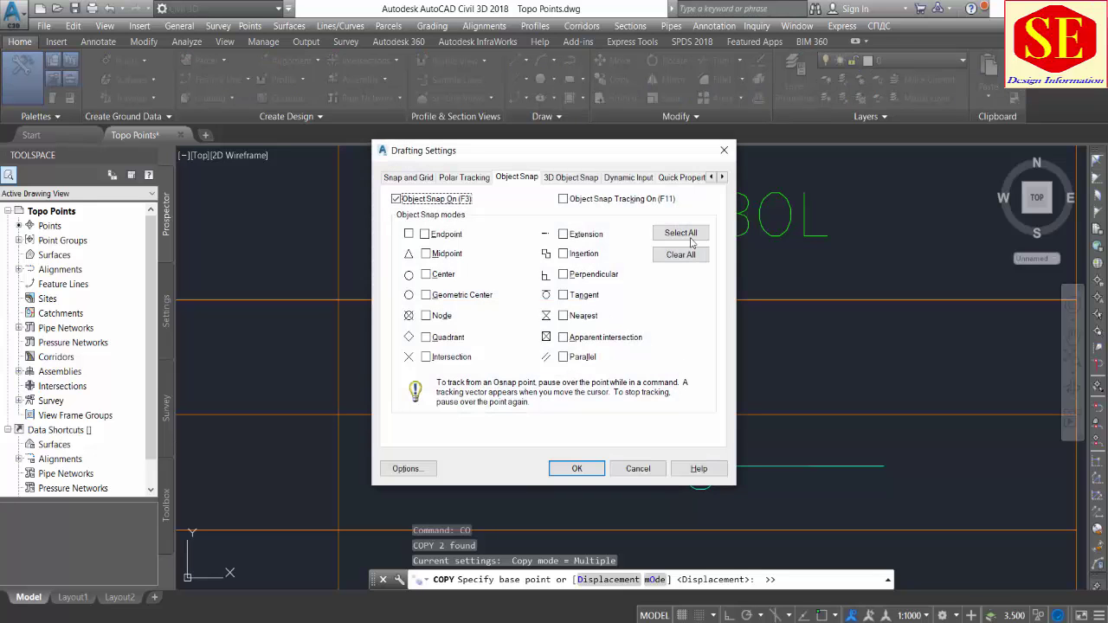
pyautogui.click(575, 468)
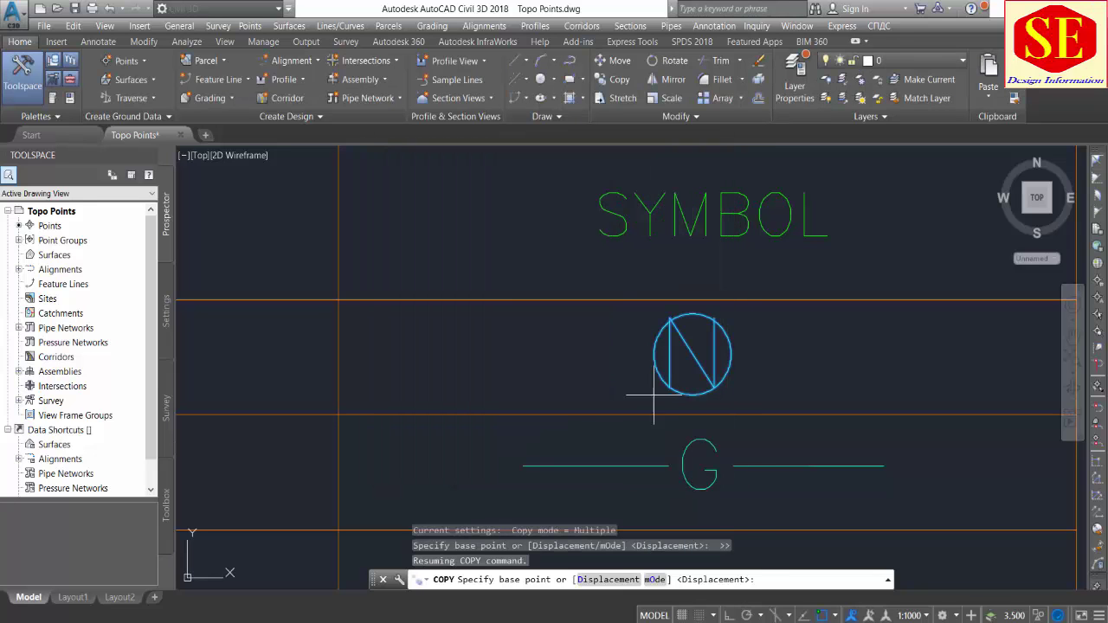
pyautogui.click(692, 353)
pyautogui.scroll(-5, 658, 312)
pyautogui.scroll(-3, 641, 277)
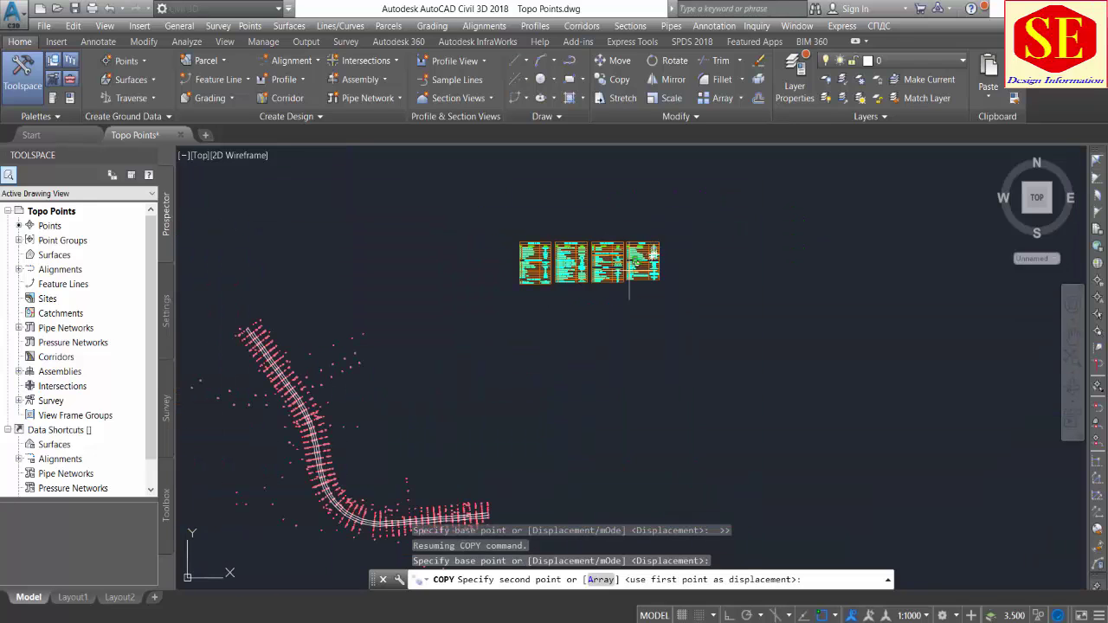
pyautogui.rightClick(825, 583)
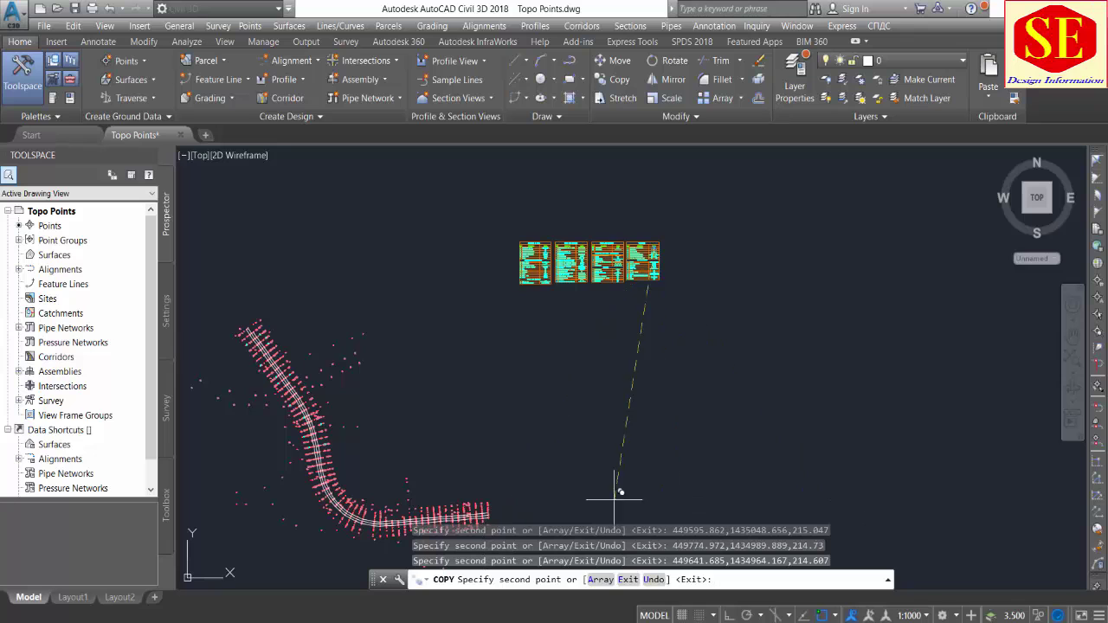
pyautogui.scroll(3, 234, 344)
pyautogui.scroll(2, 451, 341)
pyautogui.scroll(3, 289, 389)
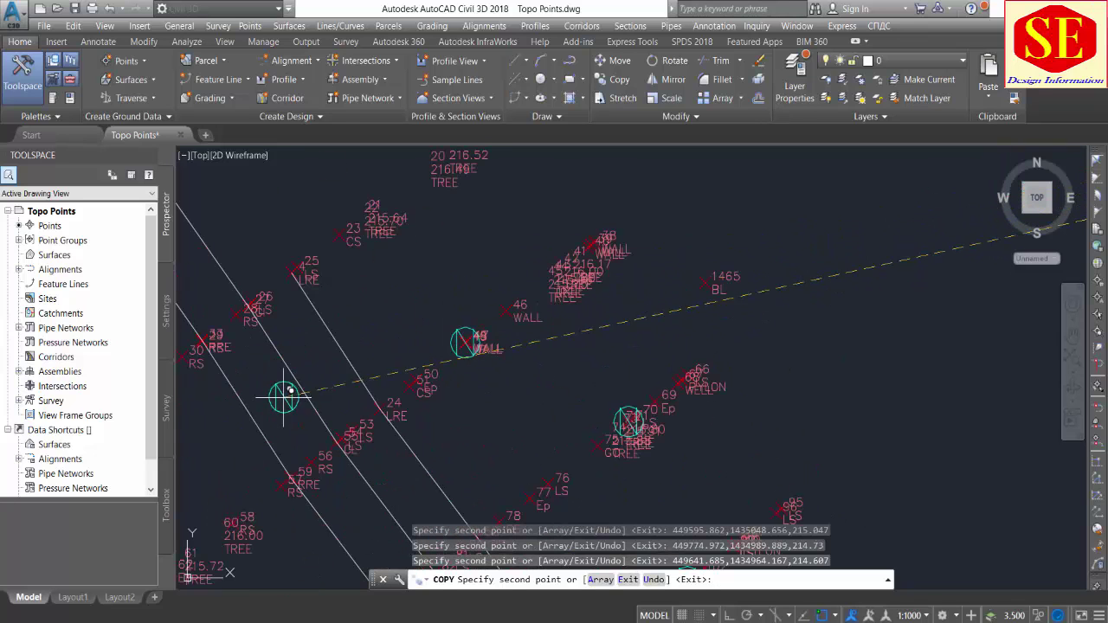
pyautogui.press('Escape')
# Step: Clear pending commands and regenerate the drawing with RE to smooth the circles
pyautogui.scroll(5, 468, 342)
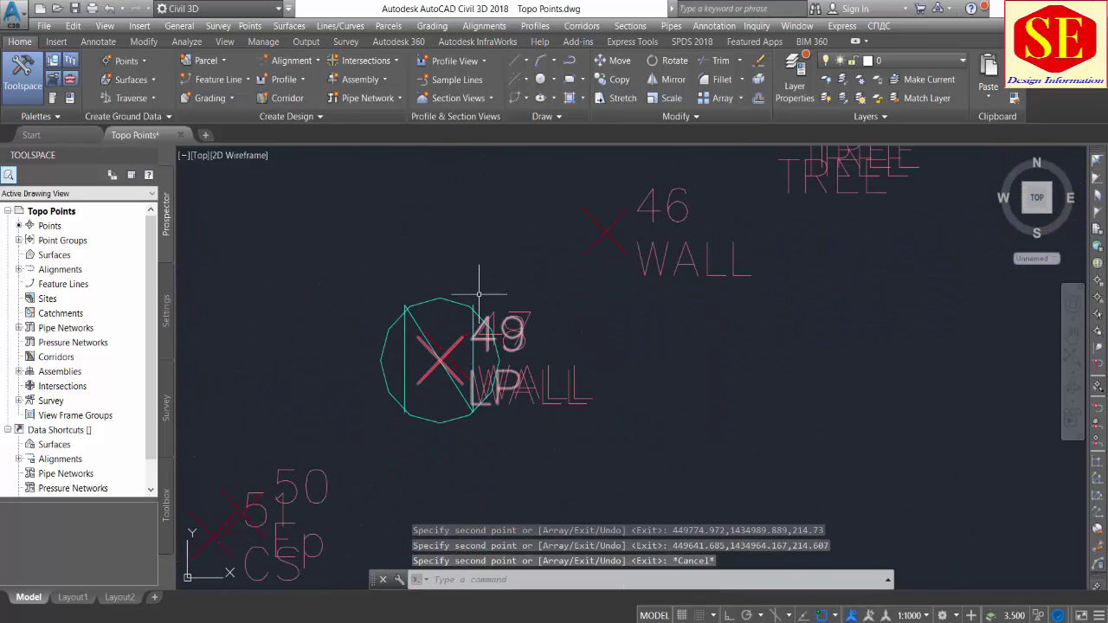
pyautogui.scroll(-8, 479, 263)
pyautogui.scroll(4, 575, 346)
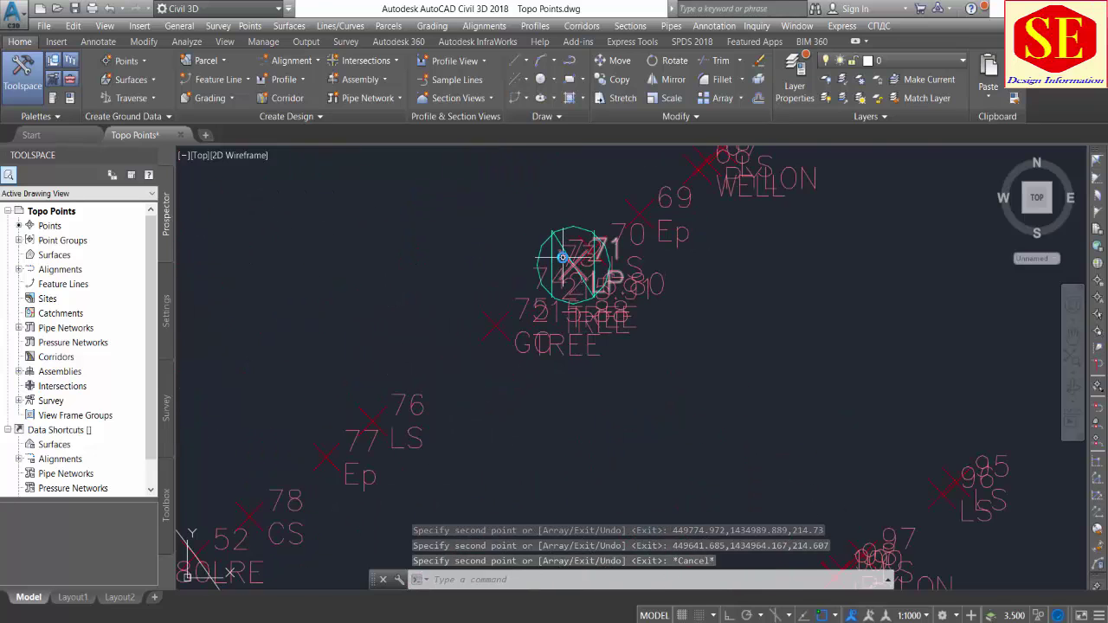
pyautogui.scroll(-5, 596, 371)
pyautogui.scroll(-3, 596, 371)
pyautogui.scroll(5, 606, 337)
pyautogui.scroll(5, 610, 303)
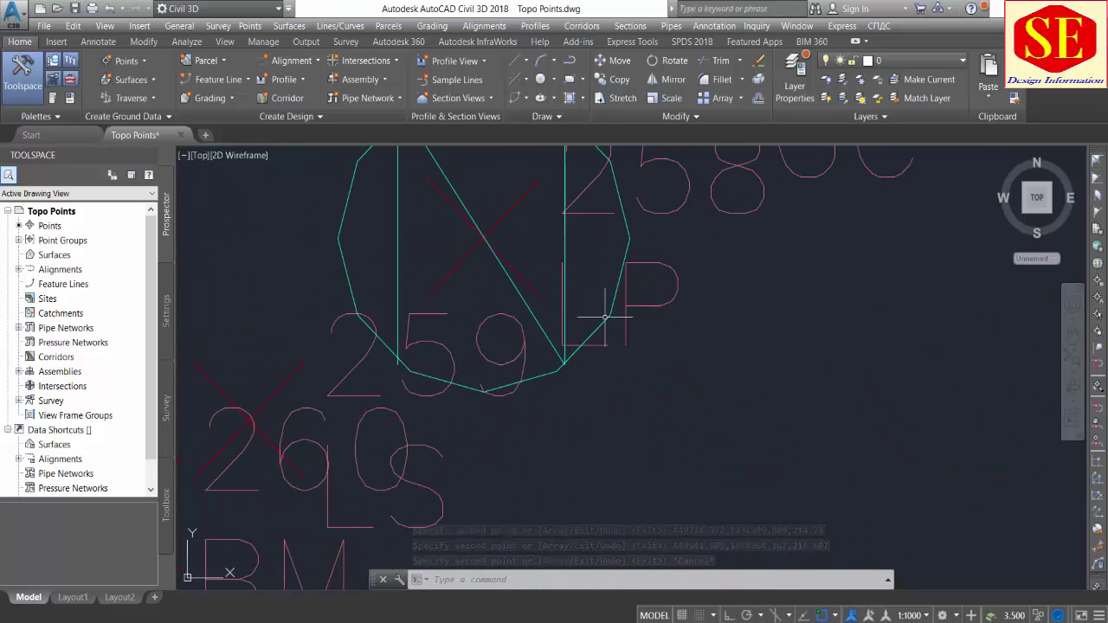
pyautogui.press('Escape')
pyautogui.press('Escape')
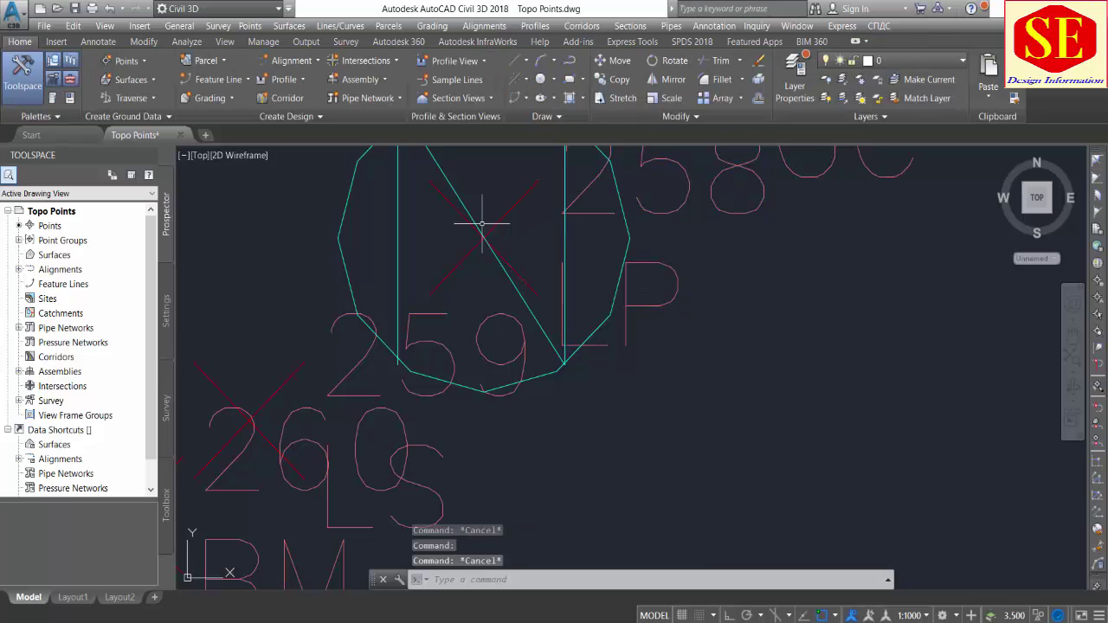
pyautogui.write('re')
pyautogui.press('Return')
pyautogui.scroll(-4, 647, 408)
pyautogui.scroll(-3, 648, 407)
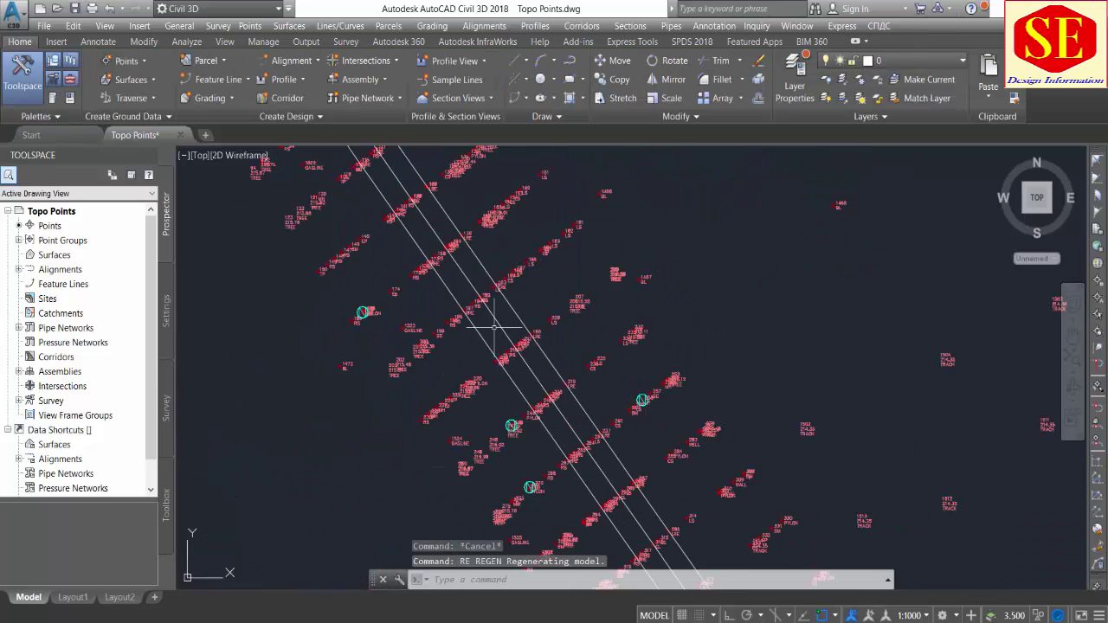
pyautogui.scroll(-3, 483, 325)
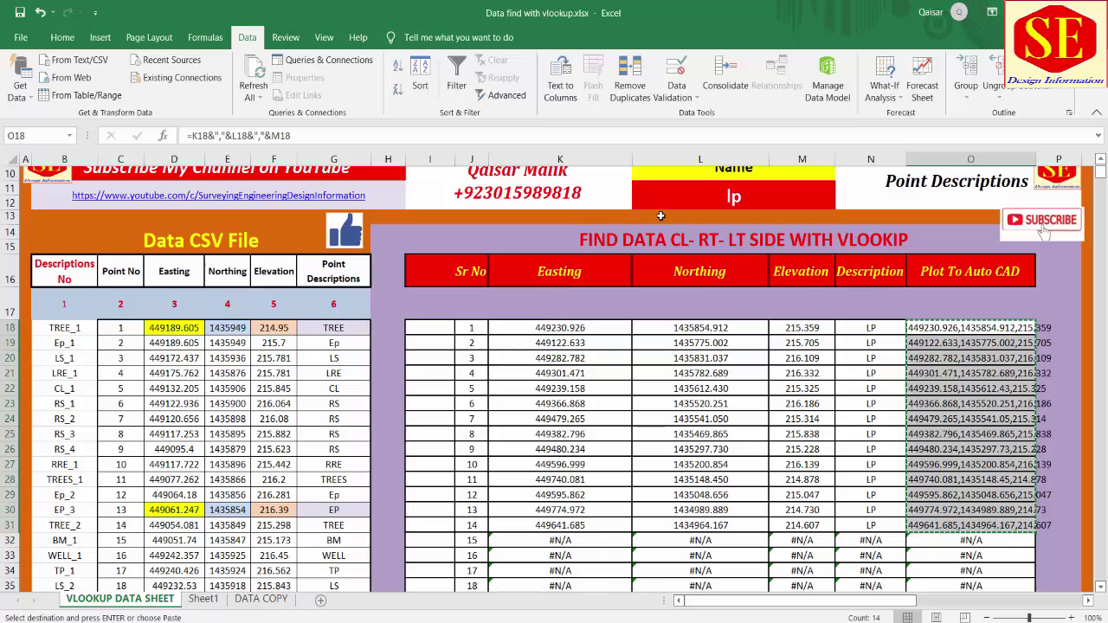
# Step: Enter Ep as the description lookup value in cell L11
pyautogui.click(698, 200)
pyautogui.write('Ep')
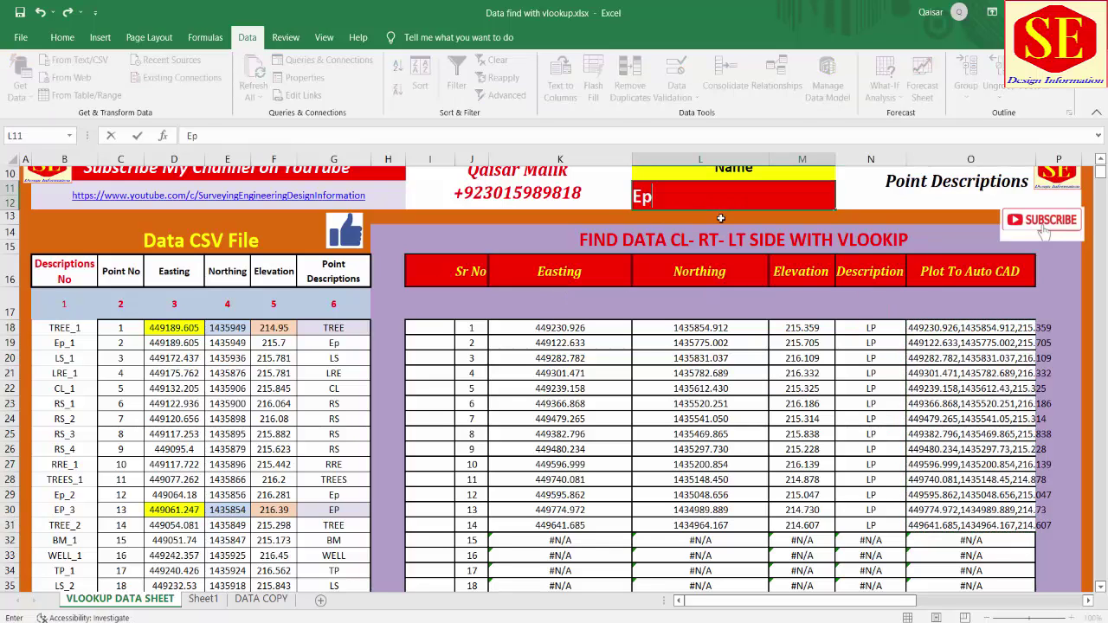
pyautogui.click(345, 344)
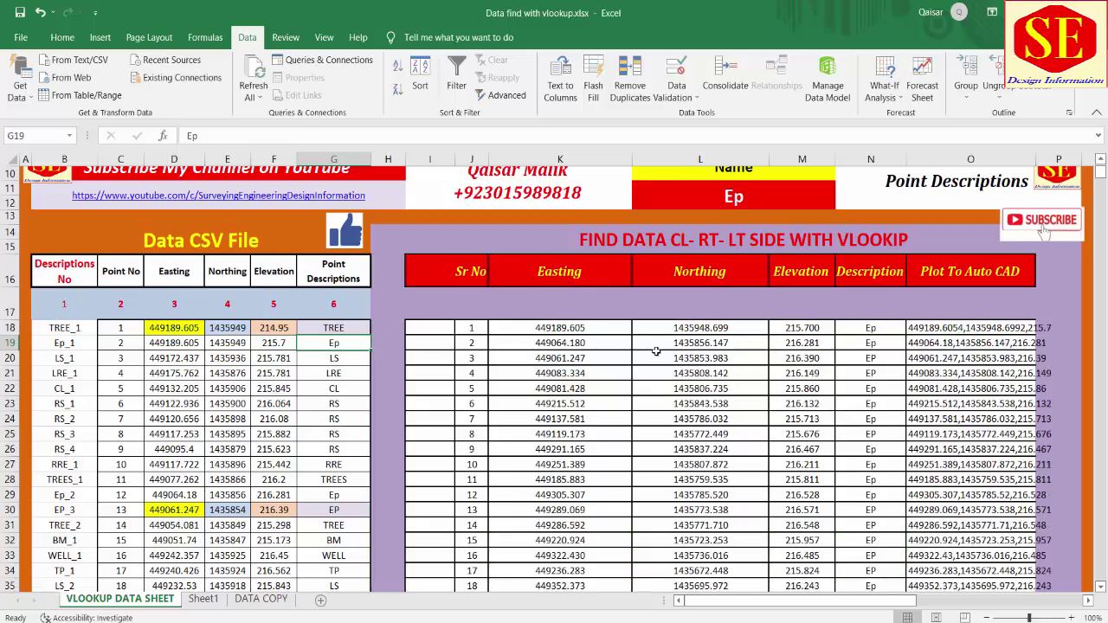
# Step: Scroll the lookup table to confirm the last Ep result is number 80
pyautogui.scroll(-6, 656, 350)
pyautogui.scroll(7, 670, 387)
pyautogui.scroll(2, 686, 303)
pyautogui.scroll(-9, 588, 364)
pyautogui.scroll(-6, 588, 364)
pyautogui.scroll(-12, 588, 365)
pyautogui.scroll(-7, 554, 373)
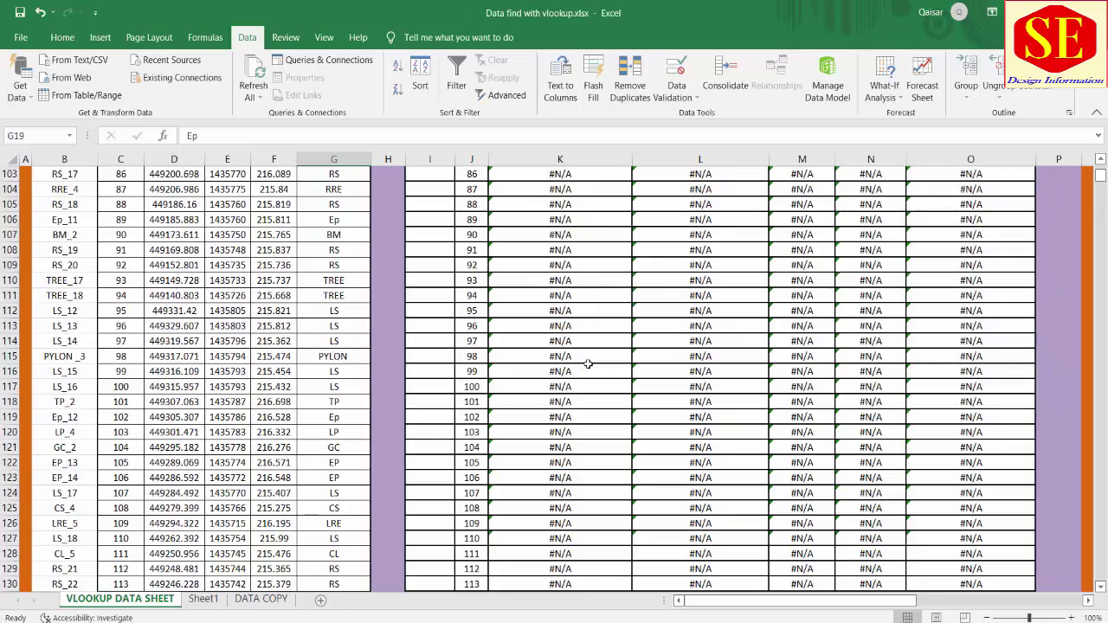
pyautogui.scroll(7, 520, 381)
pyautogui.scroll(1, 452, 402)
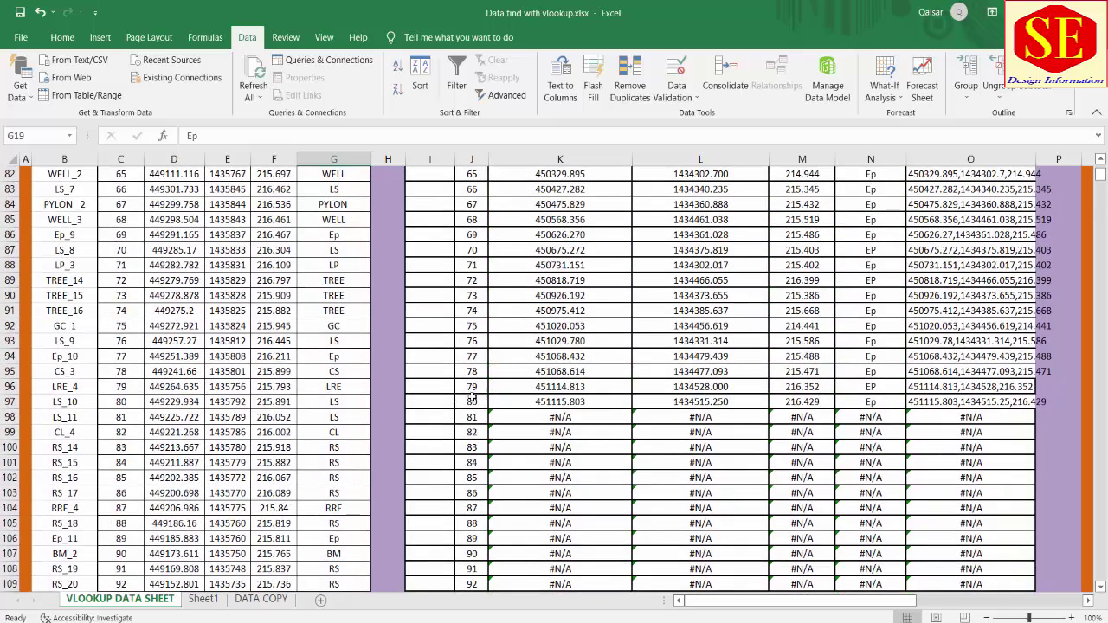
pyautogui.click(471, 401)
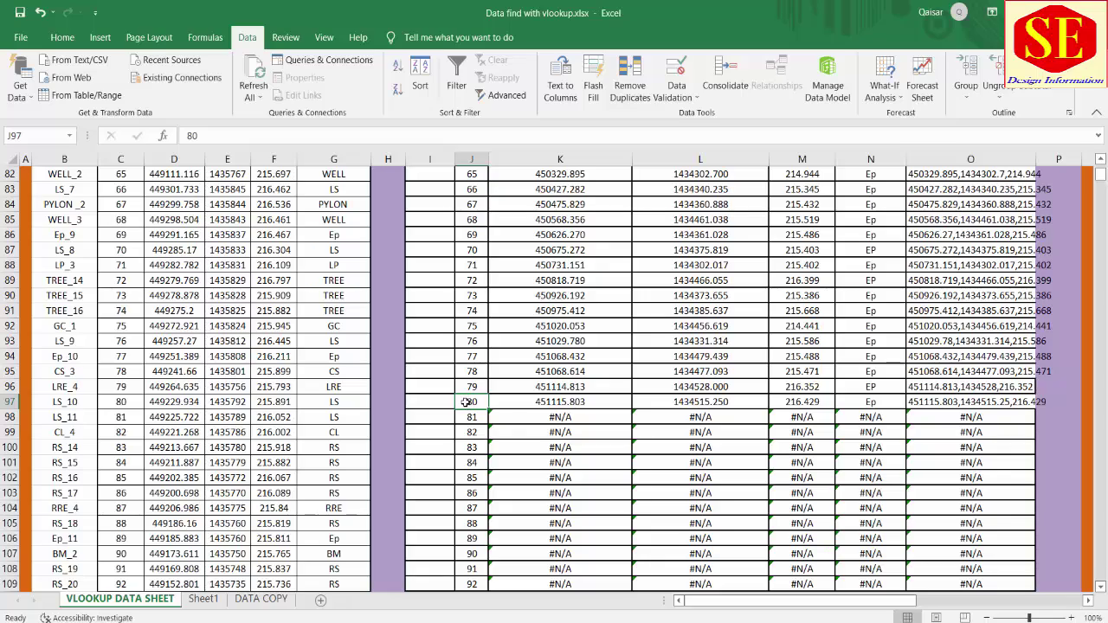
pyautogui.scroll(2, 565, 415)
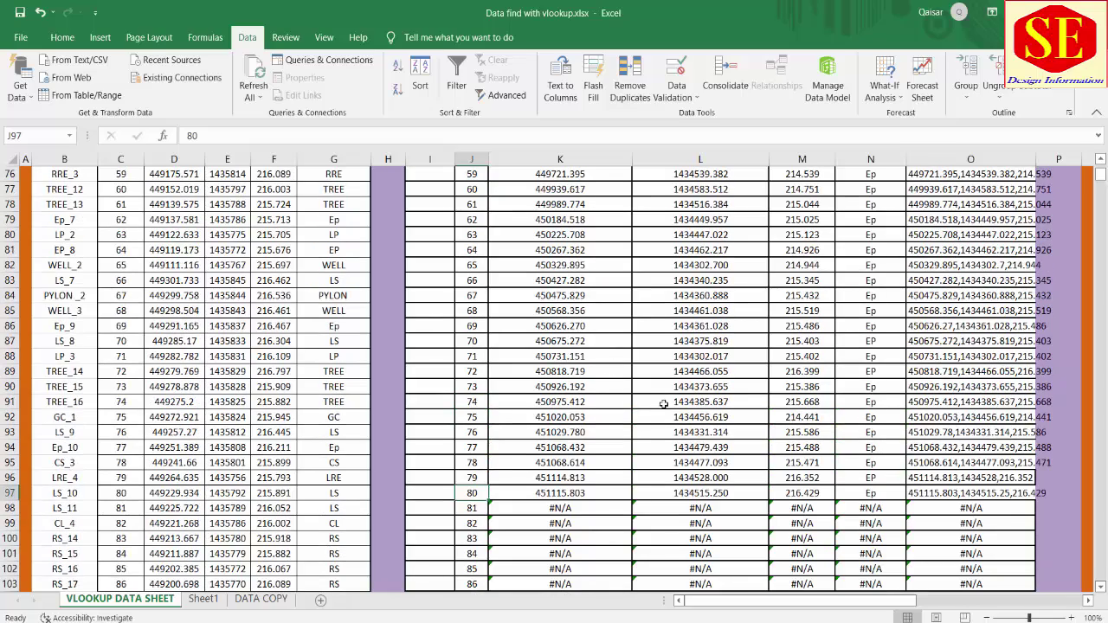
pyautogui.scroll(6, 672, 401)
pyautogui.scroll(7, 672, 400)
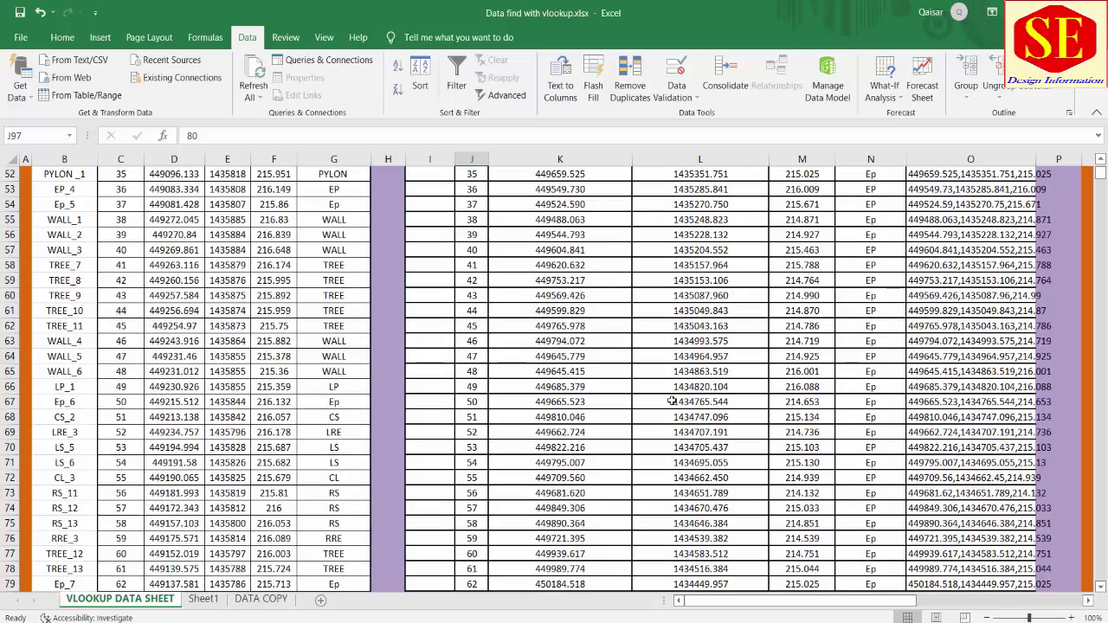
pyautogui.scroll(5, 672, 400)
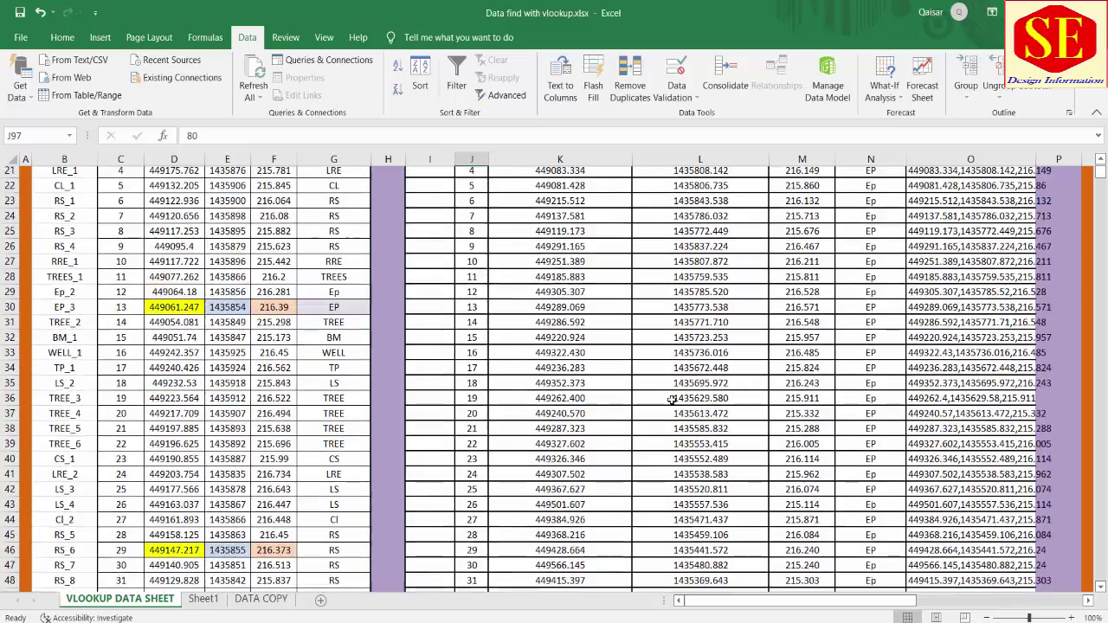
pyautogui.scroll(5, 672, 401)
pyautogui.scroll(-1, 672, 401)
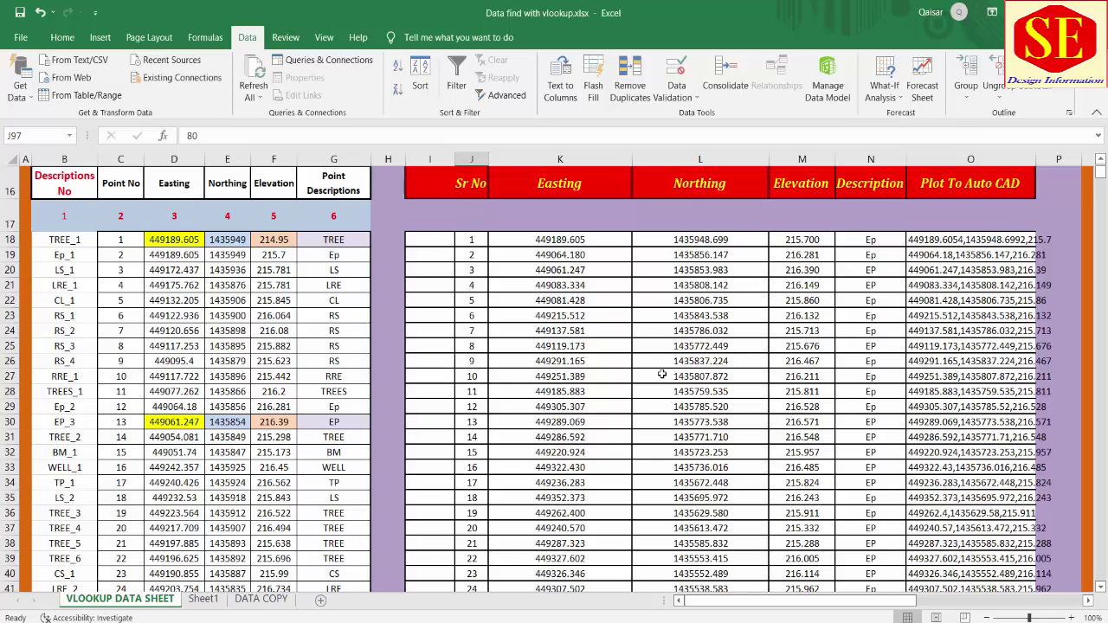
# Step: Copy the 80 filtered Ep point rows J18:N97
pyautogui.moveTo(472, 243)
pyautogui.mouseDown()
pyautogui.moveTo(864, 463)
pyautogui.moveTo(870, 577)
pyautogui.mouseUp()
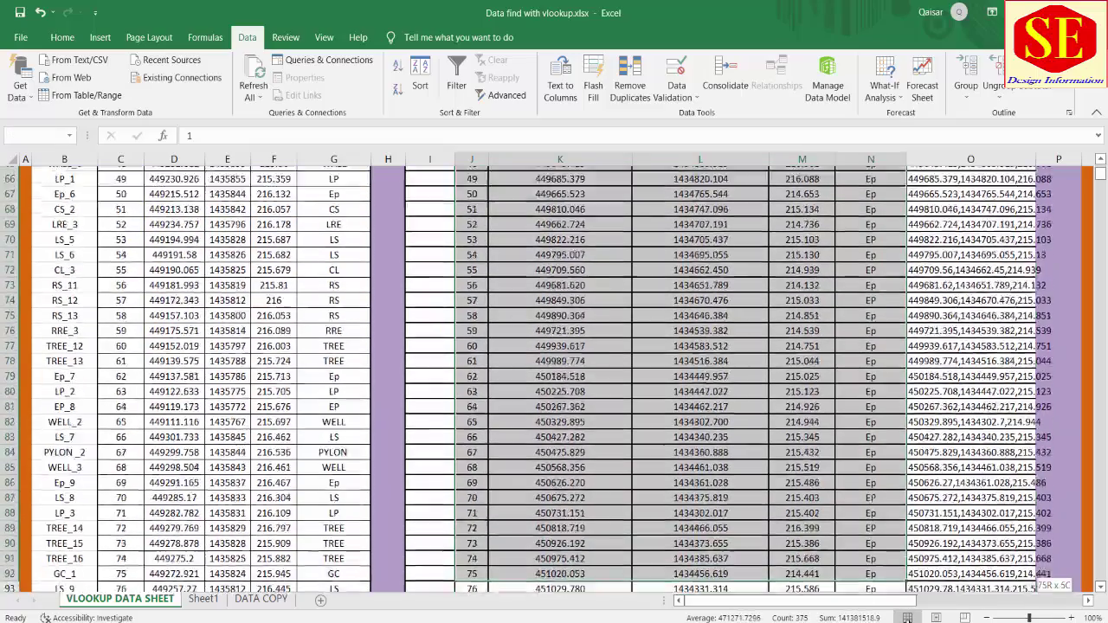
pyautogui.moveTo(870, 579)
pyautogui.mouseDown()
pyautogui.moveTo(840, 309)
pyautogui.moveTo(844, 351)
pyautogui.mouseUp()
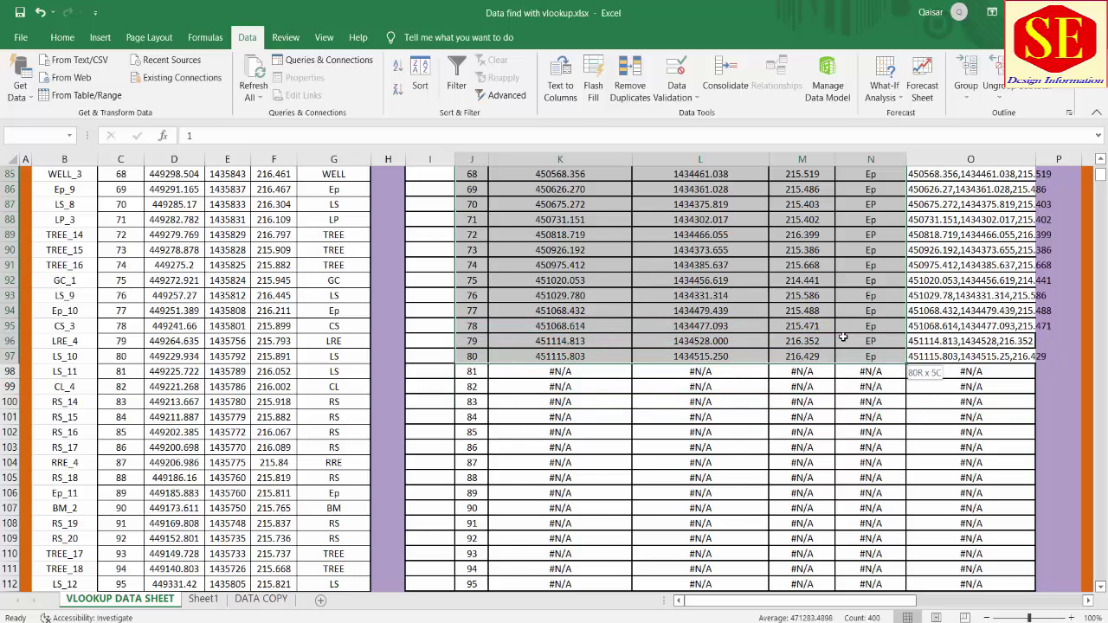
pyautogui.rightClick(825, 319)
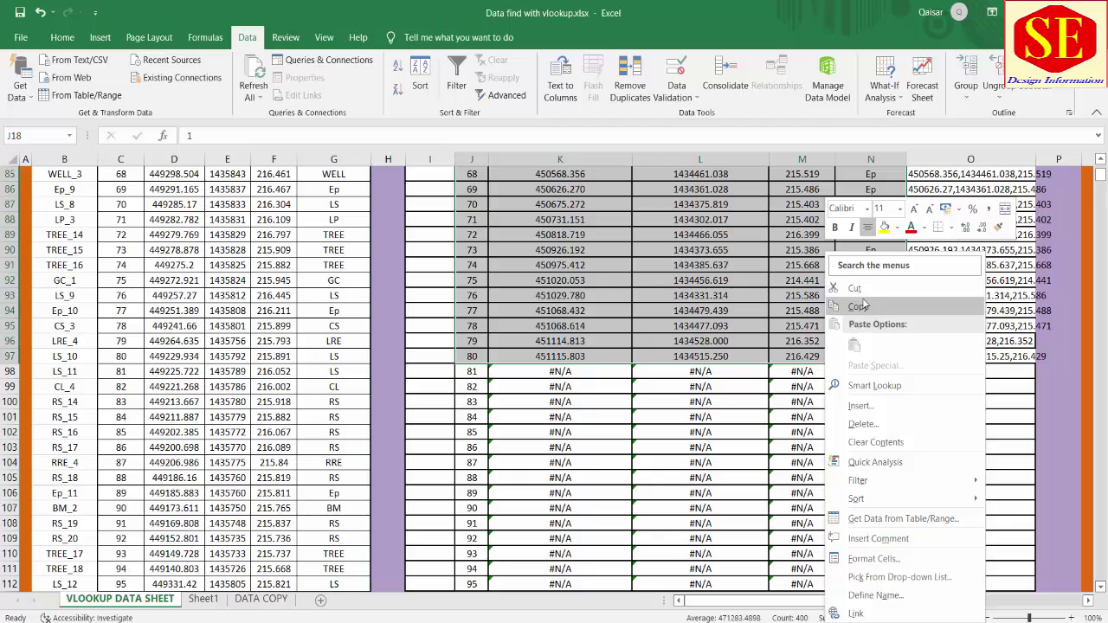
pyautogui.click(857, 307)
# Step: Paste the Ep points starting at J3 on the DATA COPY sheet
pyautogui.scroll(8, 572, 507)
pyautogui.scroll(18, 571, 506)
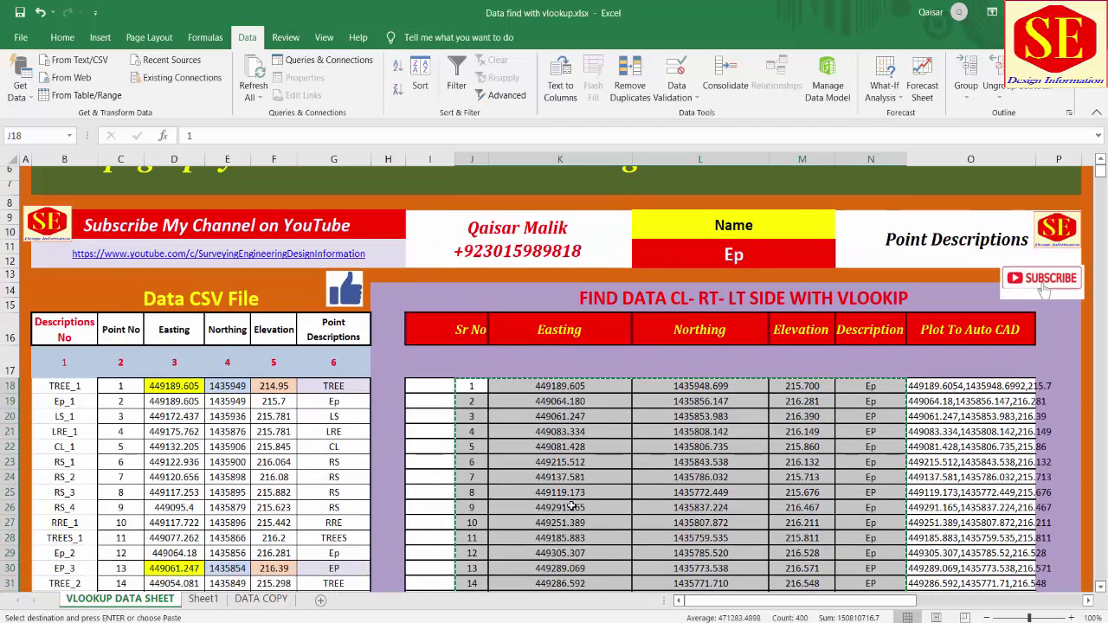
pyautogui.click(270, 599)
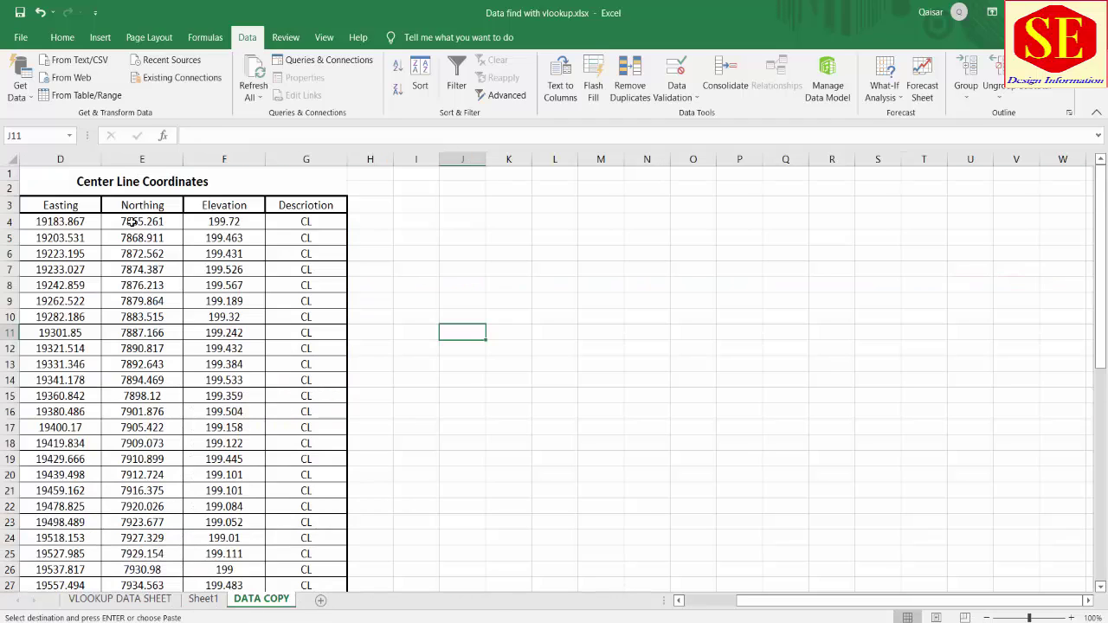
pyautogui.scroll(-1, 87, 254)
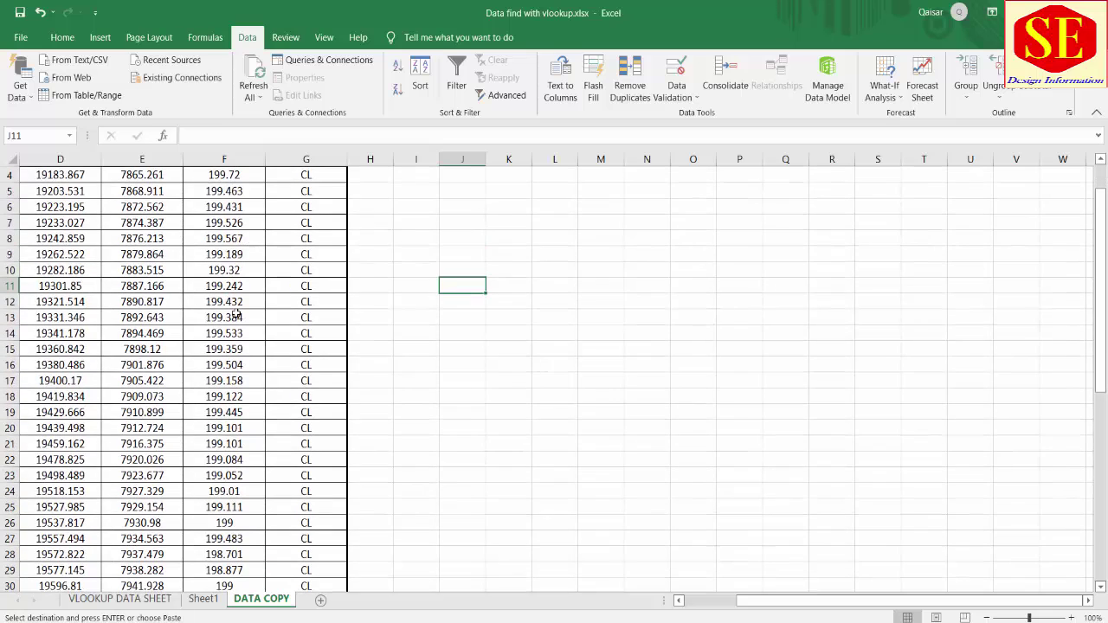
pyautogui.scroll(1, 87, 253)
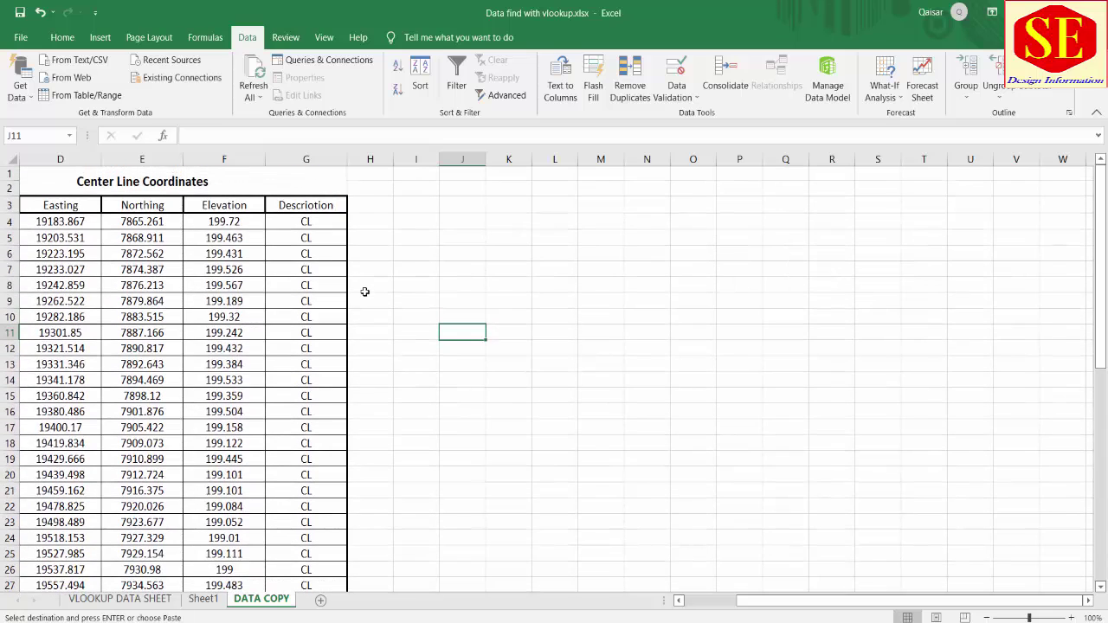
pyautogui.click(477, 208)
pyautogui.rightClick(477, 208)
pyautogui.click(519, 301)
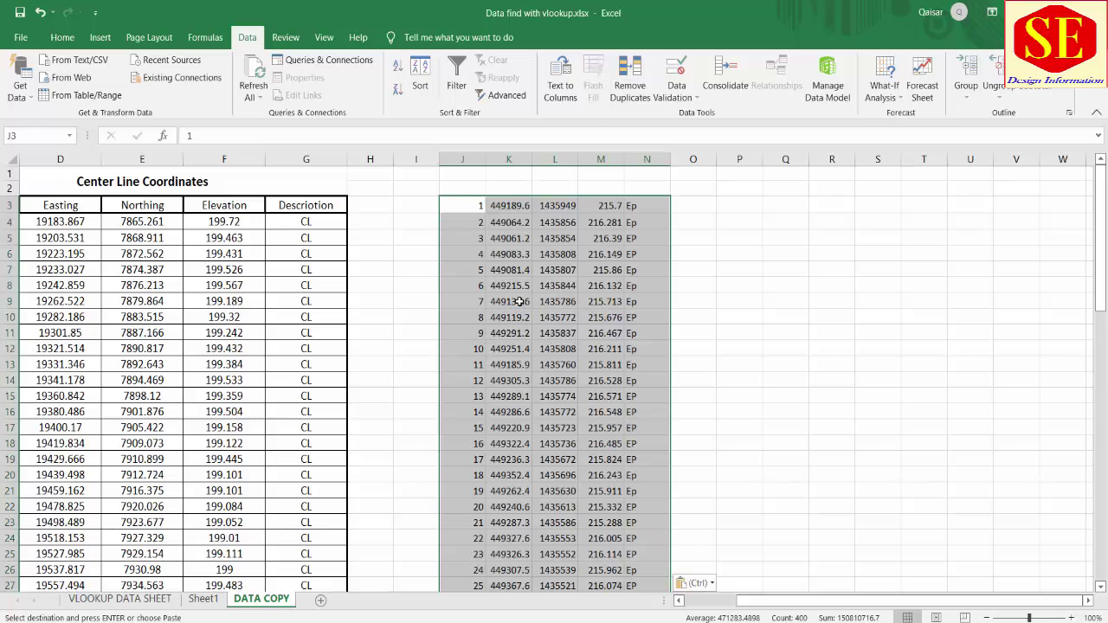
# Step: Copy the Center Line Coordinates title to J1 and rename it Electpole Coordinates
pyautogui.click(144, 181)
pyautogui.rightClick(144, 180)
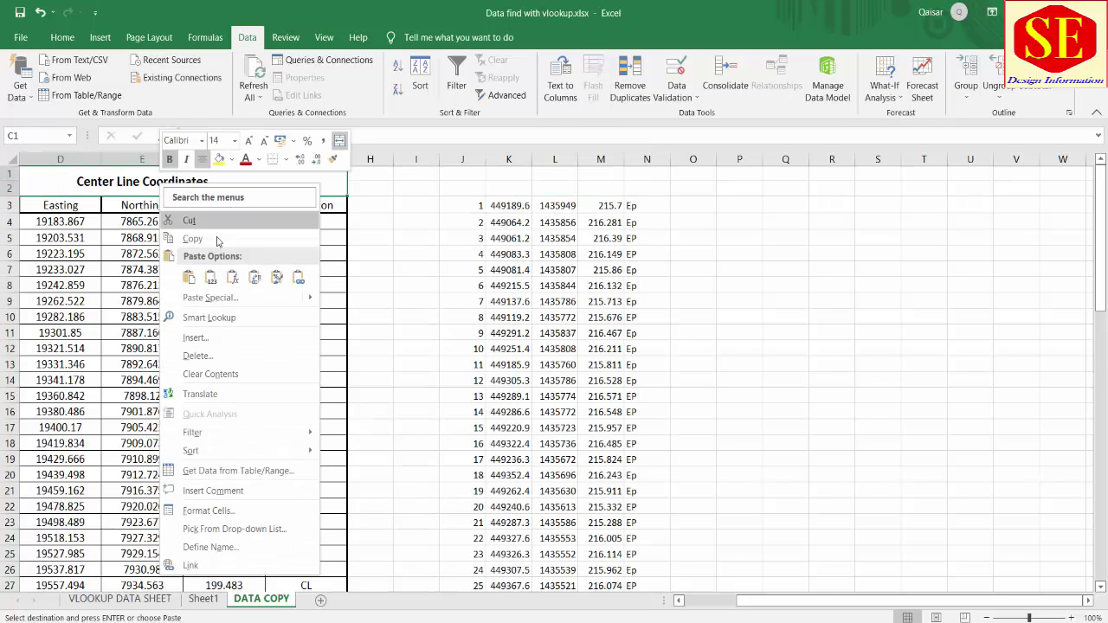
pyautogui.click(218, 240)
pyautogui.hscroll(-2, 724, 185)
pyautogui.rightClick(643, 173)
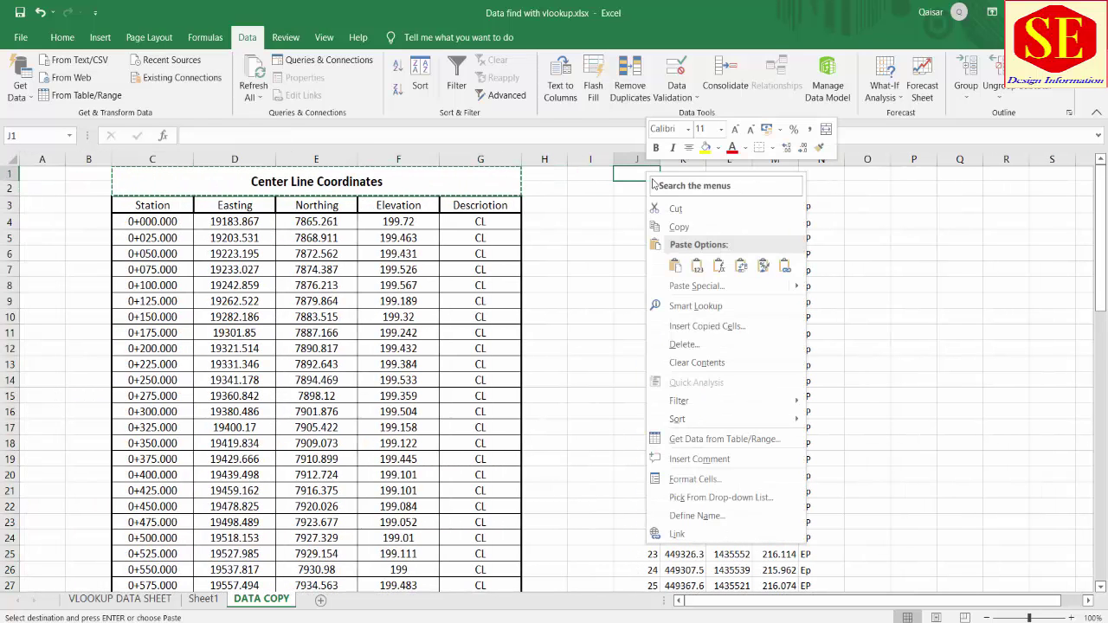
pyautogui.press('Escape')
pyautogui.hotkey('ctrl', 'v')
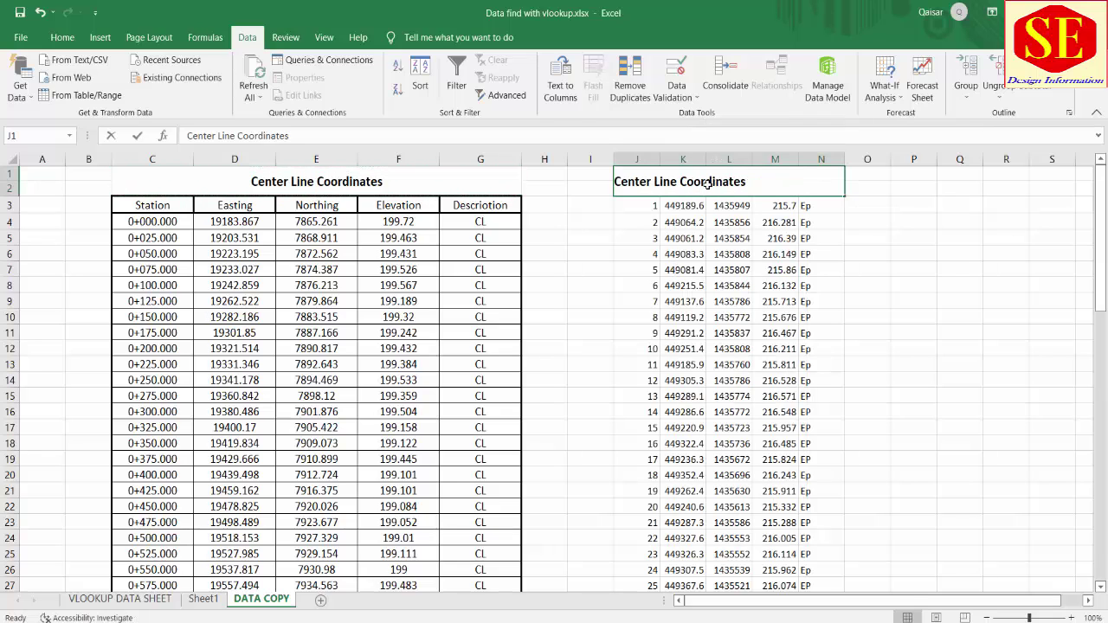
pyautogui.doubleClick(684, 183)
pyautogui.hotkey('shift', 'Home')
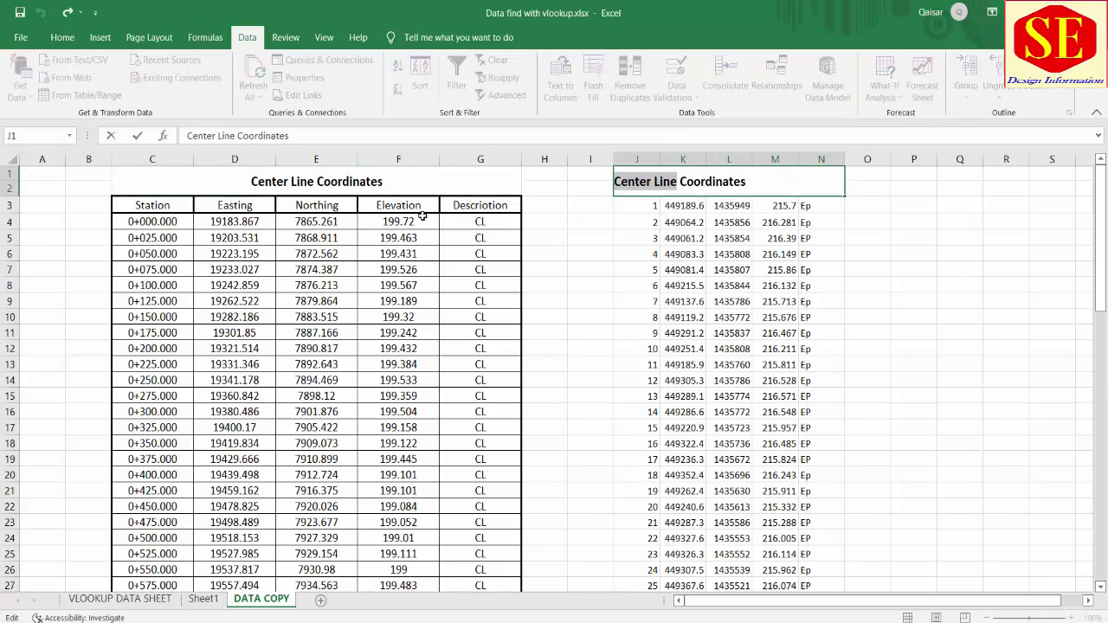
pyautogui.write('Elect')
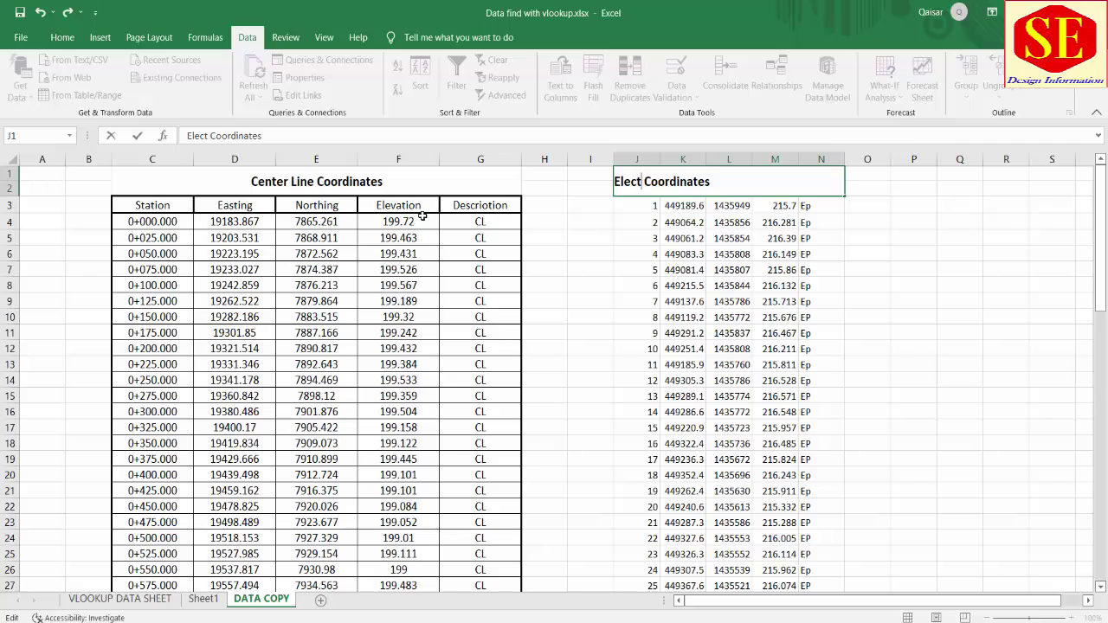
pyautogui.write('pole')
pyautogui.click(838, 254)
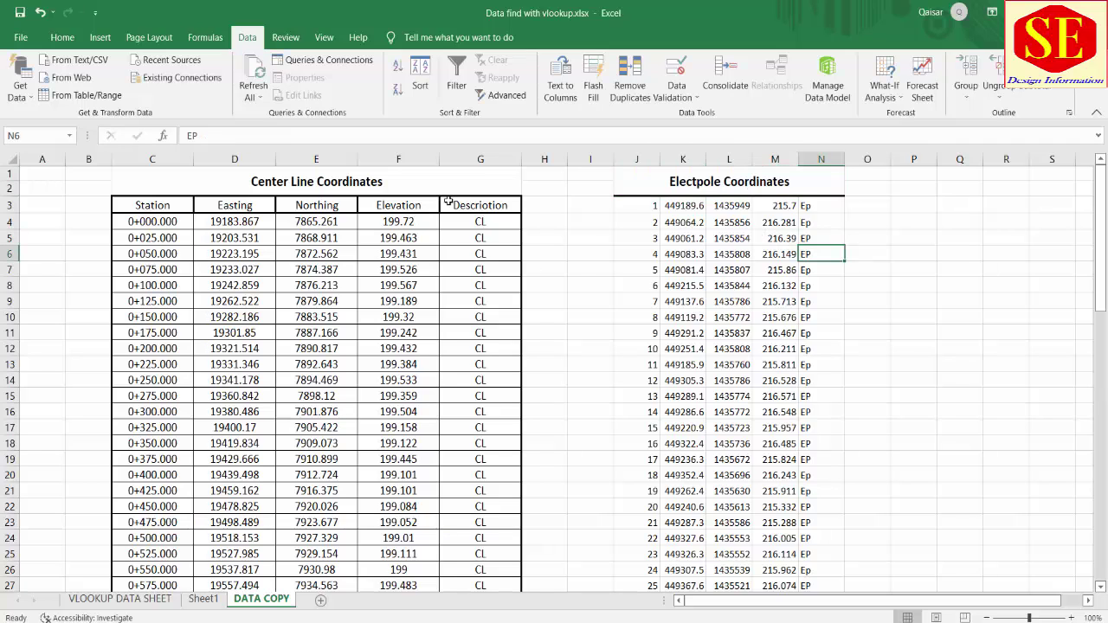
# Step: Copy the Ep Plot To Auto CAD strings in column O of VLOOKUP DATA SHEET
pyautogui.scroll(-5, 761, 295)
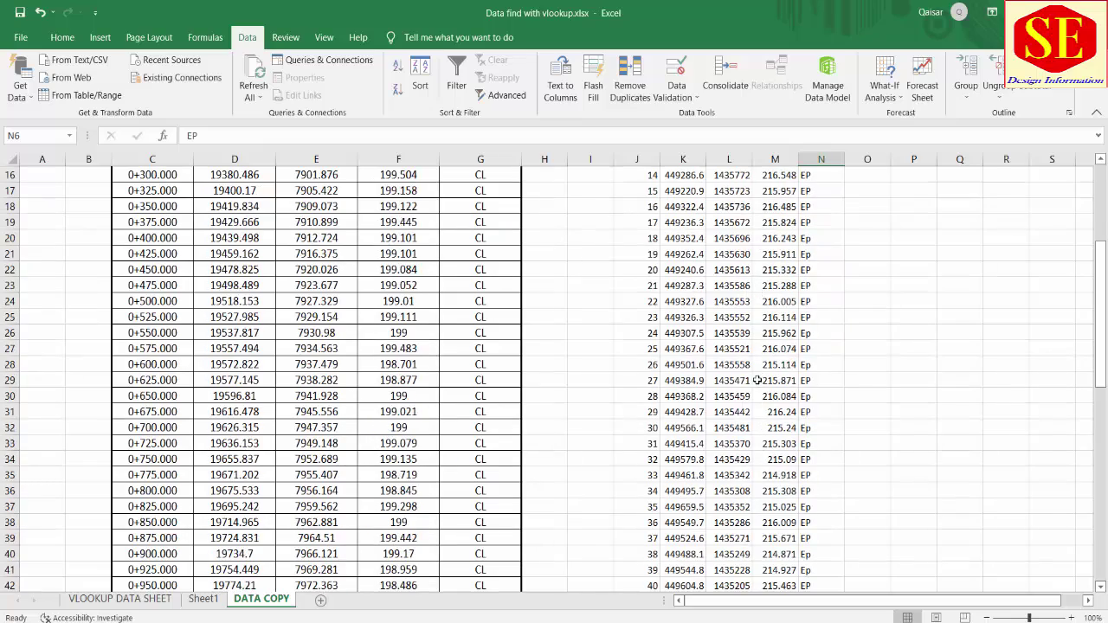
pyautogui.scroll(-4, 738, 474)
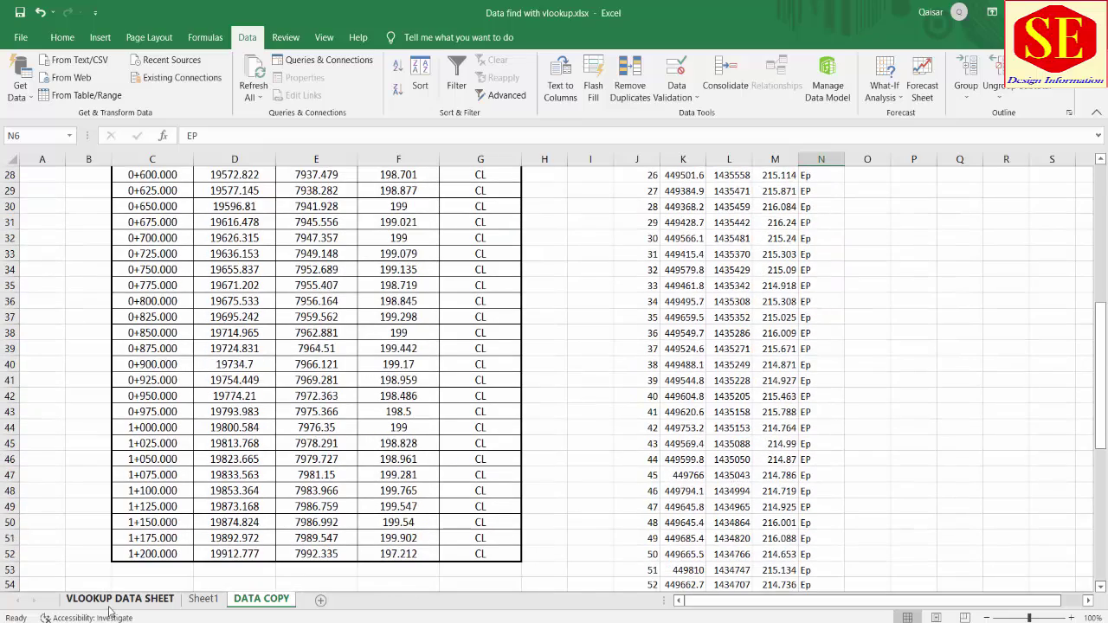
pyautogui.click(113, 598)
pyautogui.scroll(-5, 851, 352)
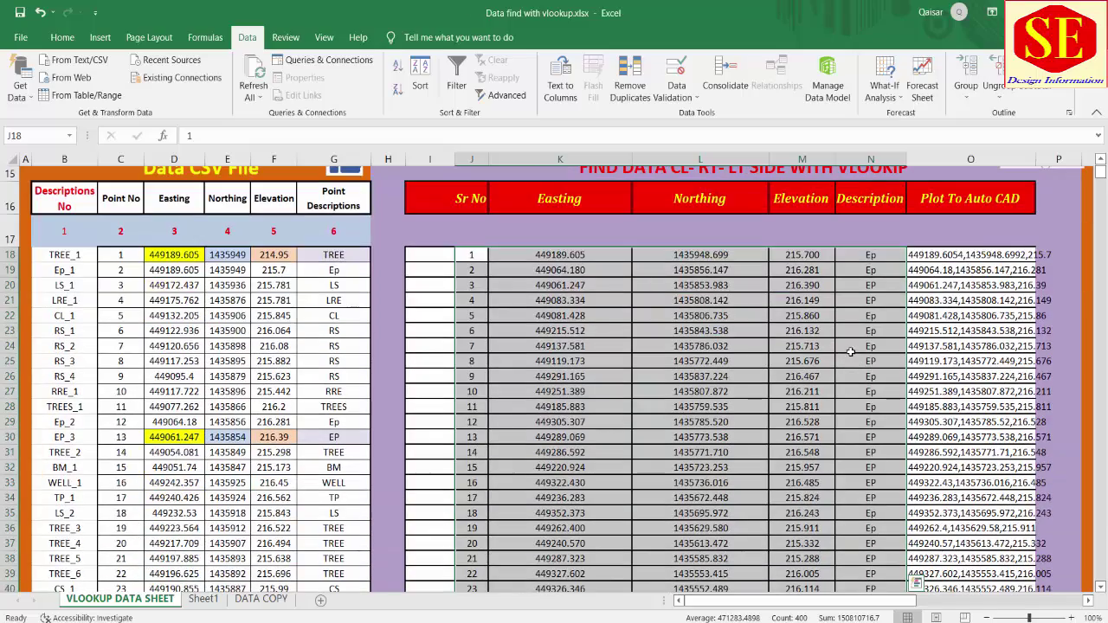
pyautogui.click(941, 301)
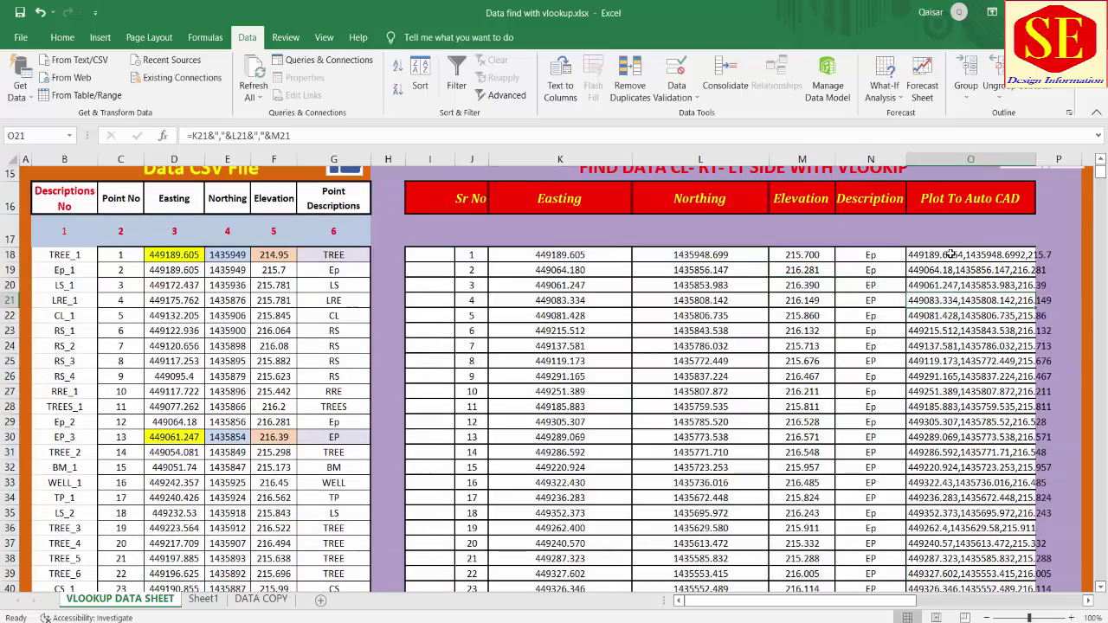
pyautogui.moveTo(951, 254)
pyautogui.mouseDown()
pyautogui.moveTo(940, 617)
pyautogui.moveTo(930, 234)
pyautogui.mouseUp()
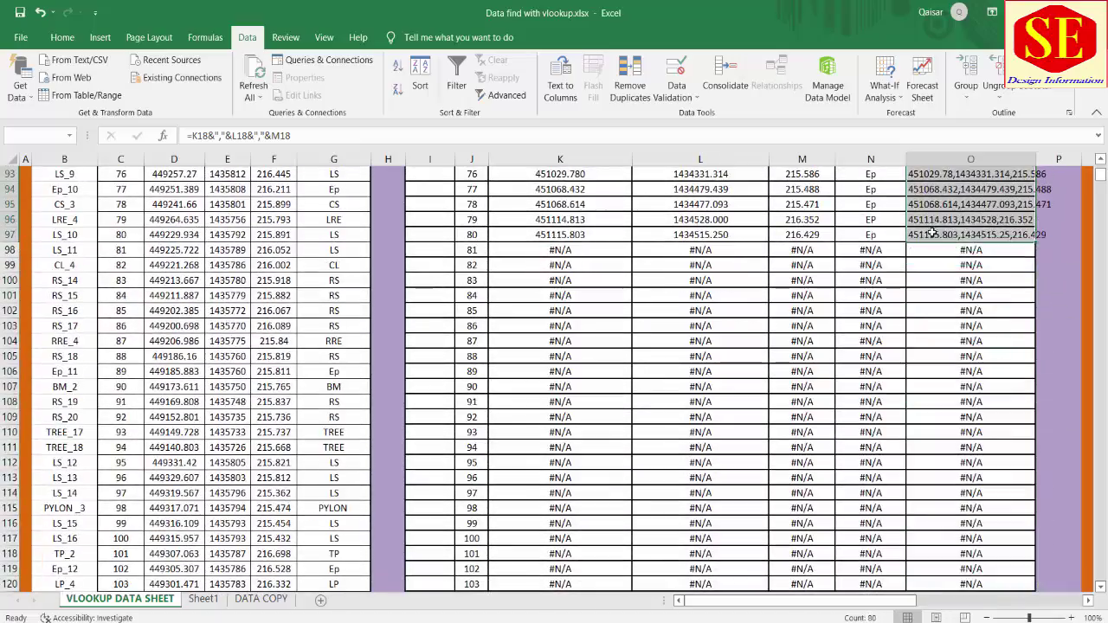
pyautogui.rightClick(931, 234)
pyautogui.click(944, 284)
# Step: Zoom the Civil 3D view in on the crossed-box power line symbol in the Utilities legend
pyautogui.scroll(20, 1045, 290)
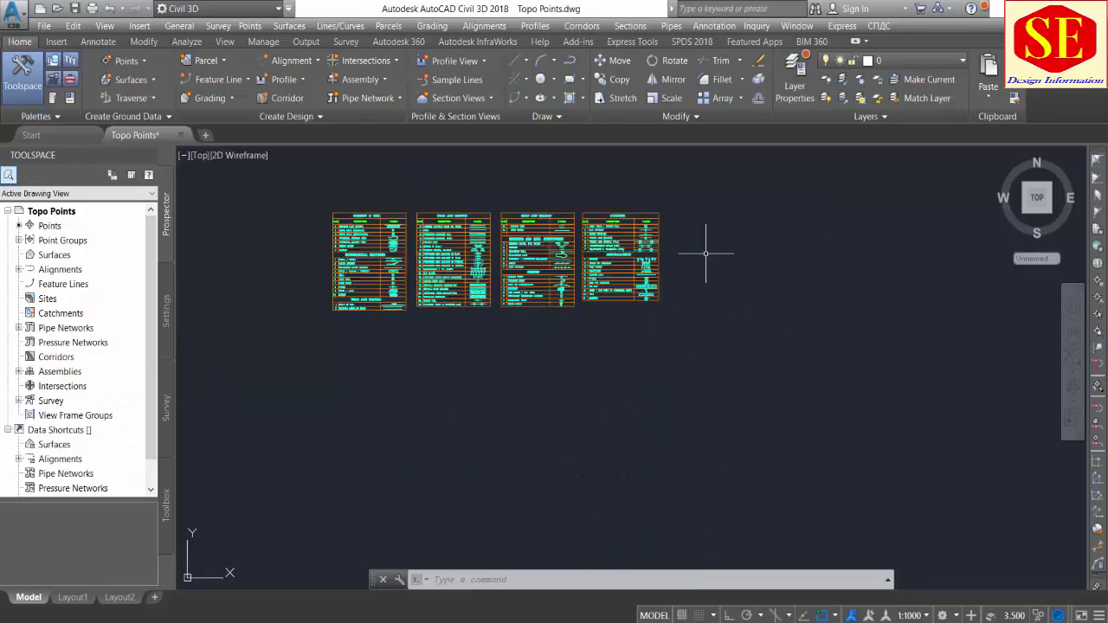
pyautogui.scroll(2, 705, 253)
pyautogui.scroll(3, 618, 240)
pyautogui.scroll(2, 650, 302)
pyautogui.scroll(1, 522, 335)
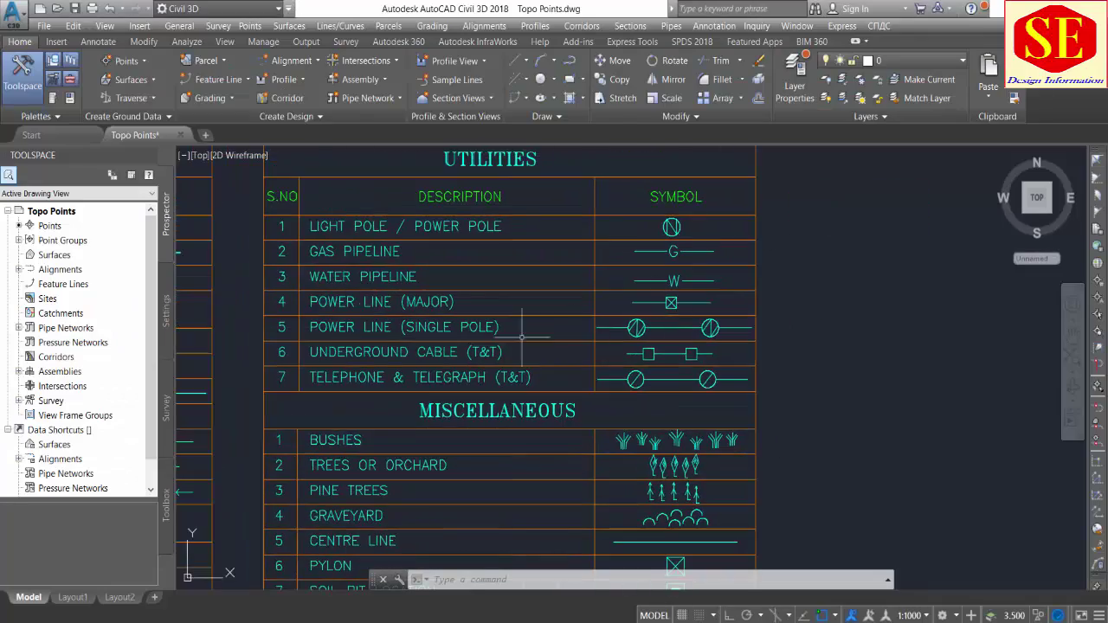
pyautogui.scroll(3, 359, 333)
pyautogui.scroll(1, 352, 300)
pyautogui.scroll(-4, 505, 297)
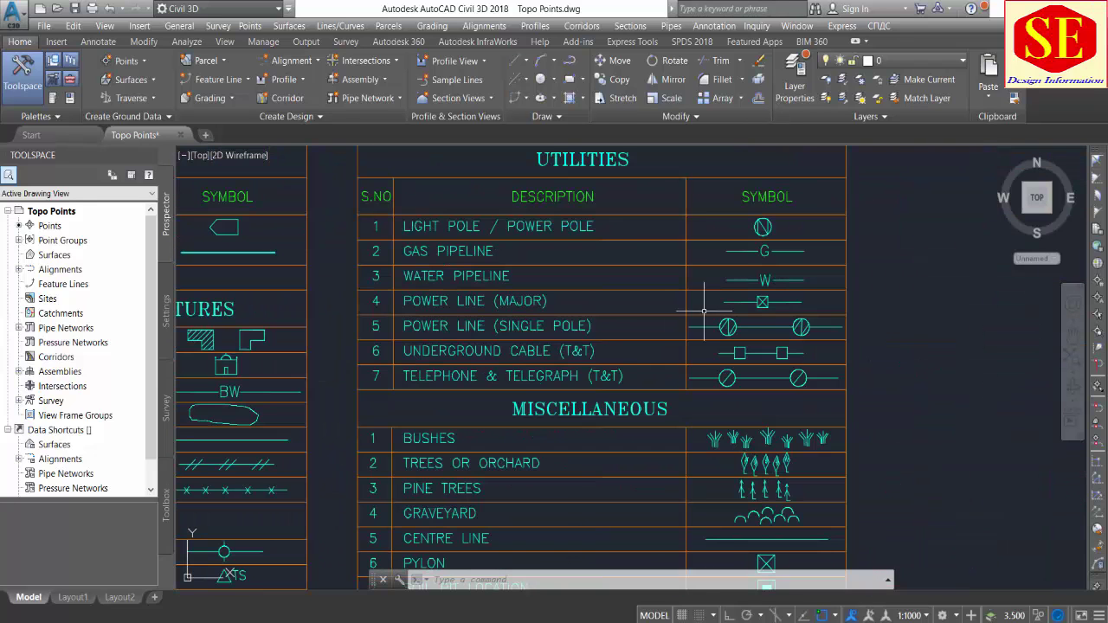
pyautogui.scroll(5, 760, 305)
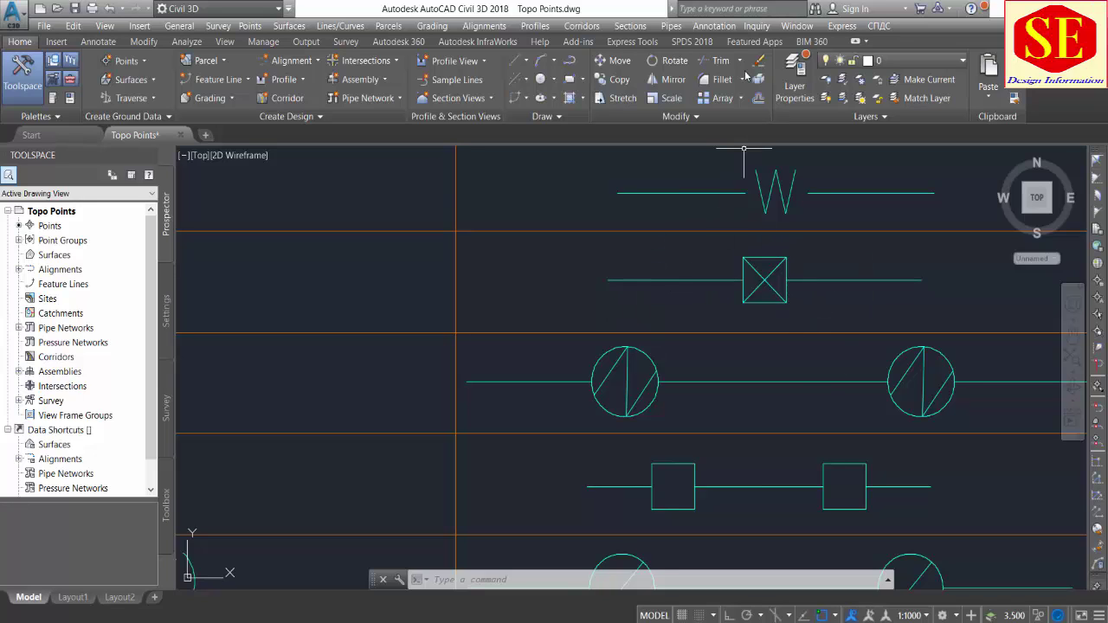
pyautogui.scroll(2, 777, 221)
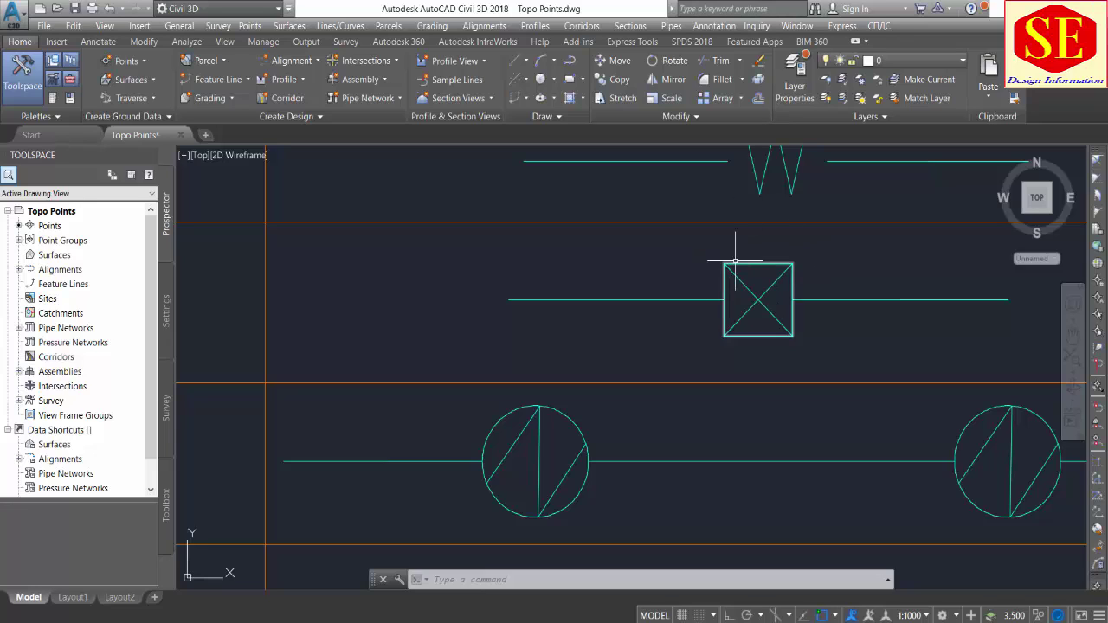
# Step: Start copying the crossed-box symbol with CO, then cancel the first attempt
pyautogui.click(772, 292)
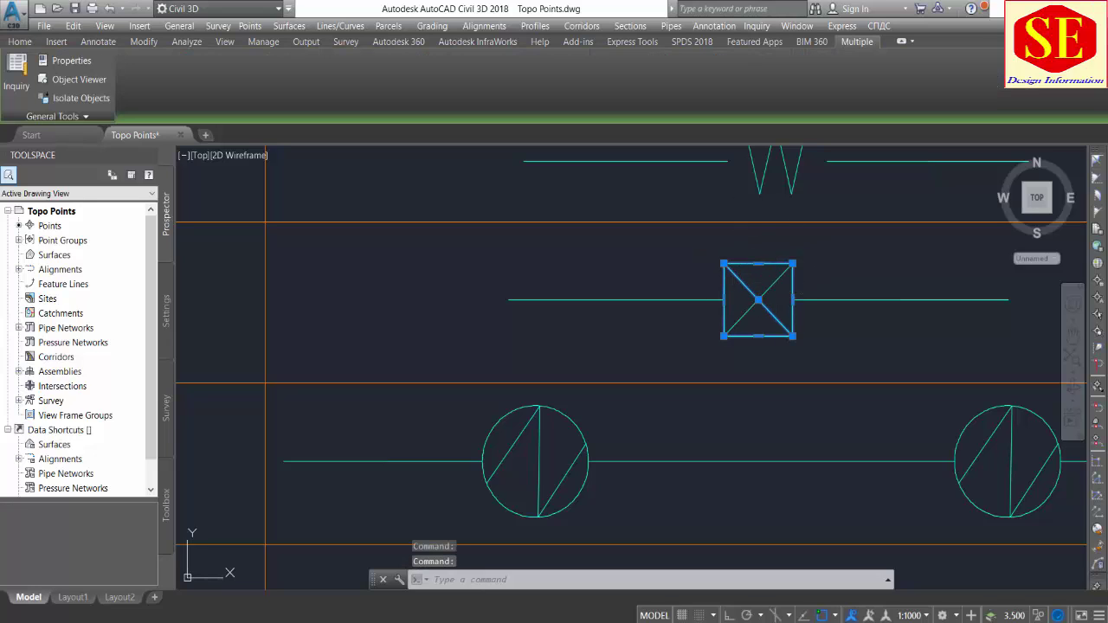
pyautogui.write('co')
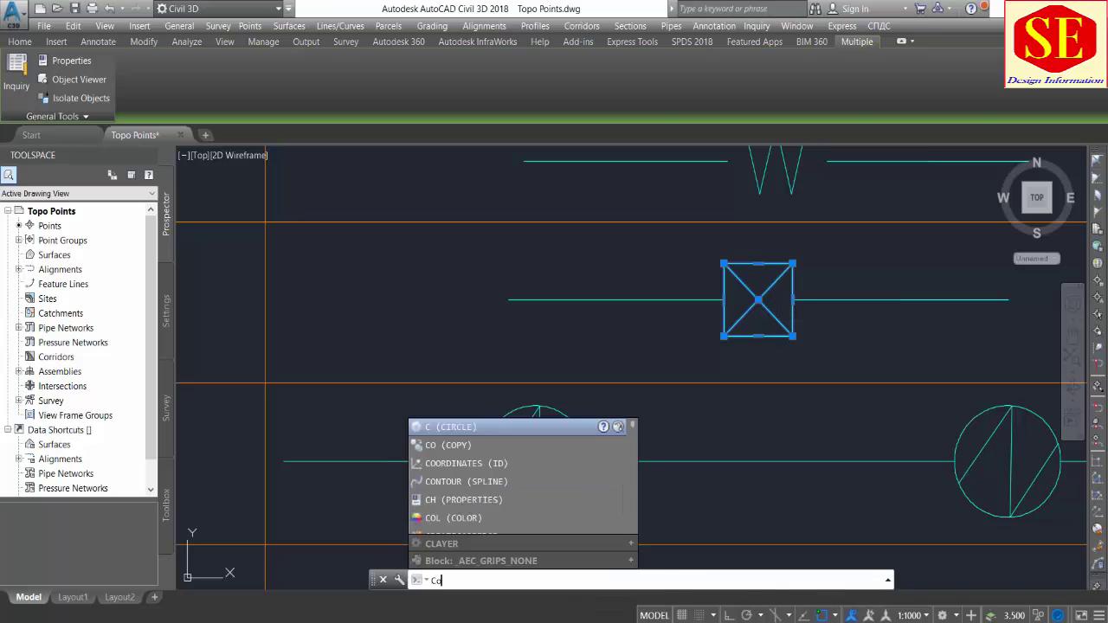
pyautogui.press('Return')
pyautogui.click(758, 301)
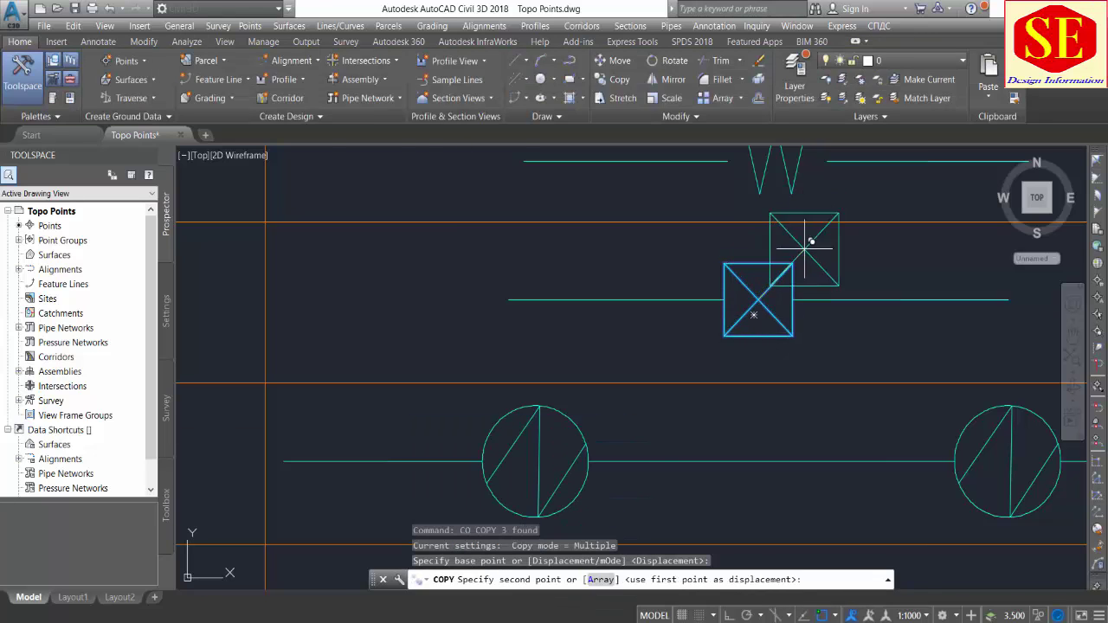
pyautogui.scroll(-5, 805, 235)
pyautogui.scroll(-2, 556, 265)
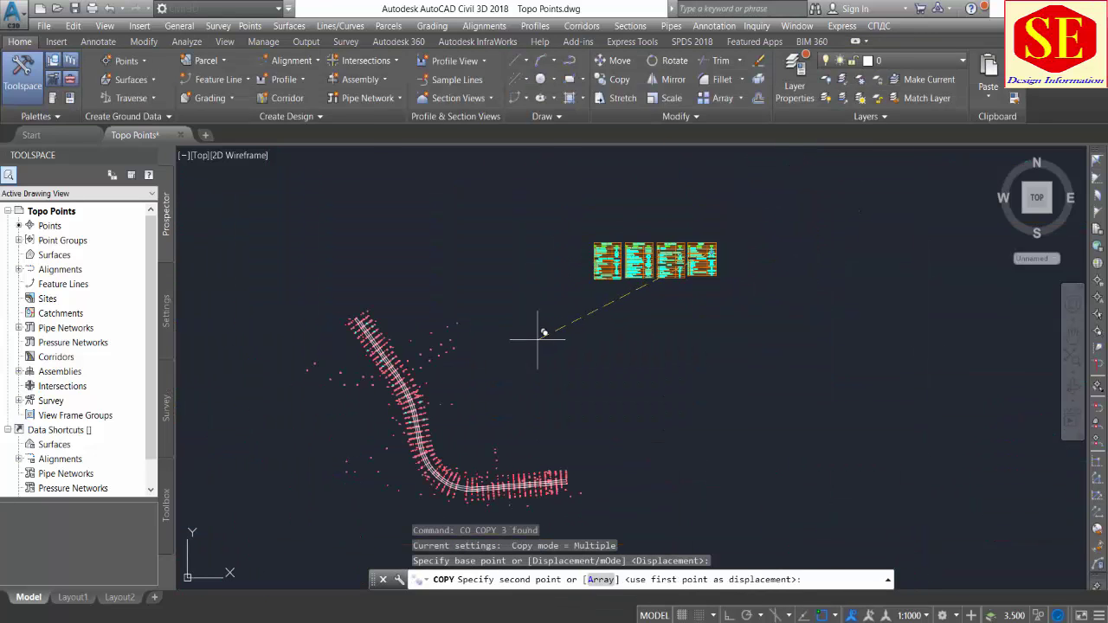
pyautogui.press('Escape')
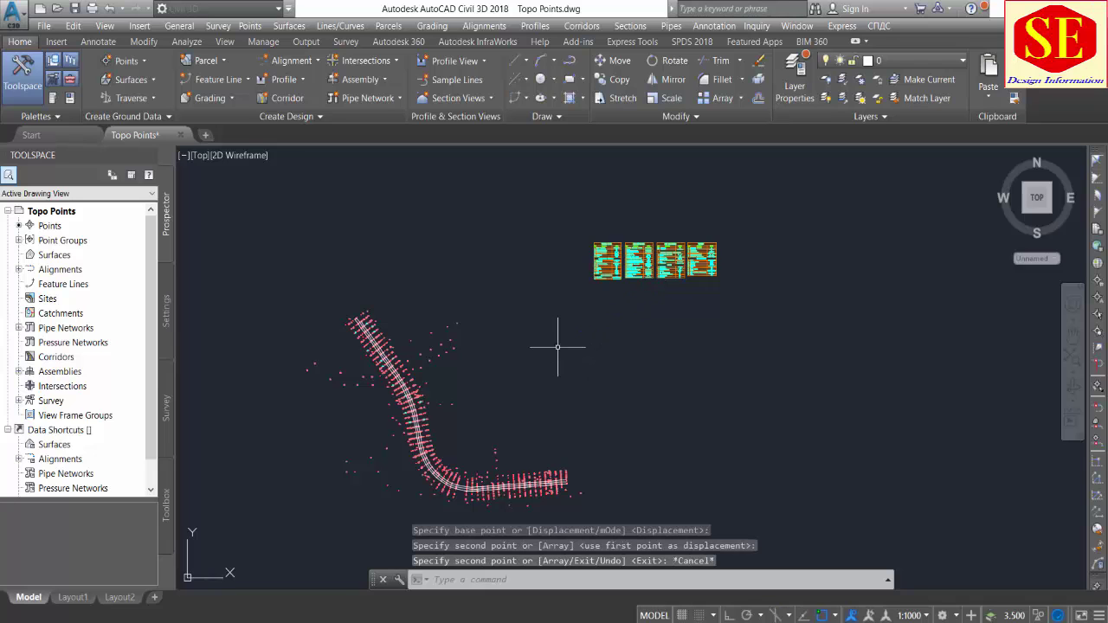
# Step: Window-select the symbol, set its base point, and paste the Ep coordinates as copy destinations
pyautogui.click(557, 309)
pyautogui.click(518, 354)
pyautogui.press('Return')
pyautogui.click(524, 345)
pyautogui.scroll(2, 564, 445)
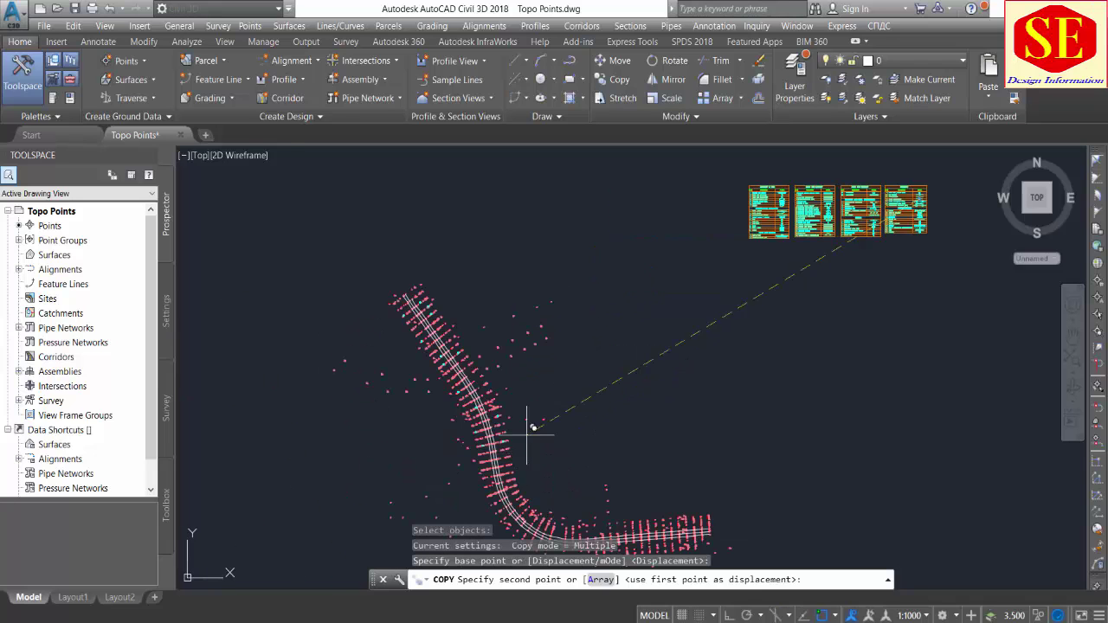
pyautogui.scroll(2, 531, 384)
pyautogui.scroll(2, 539, 317)
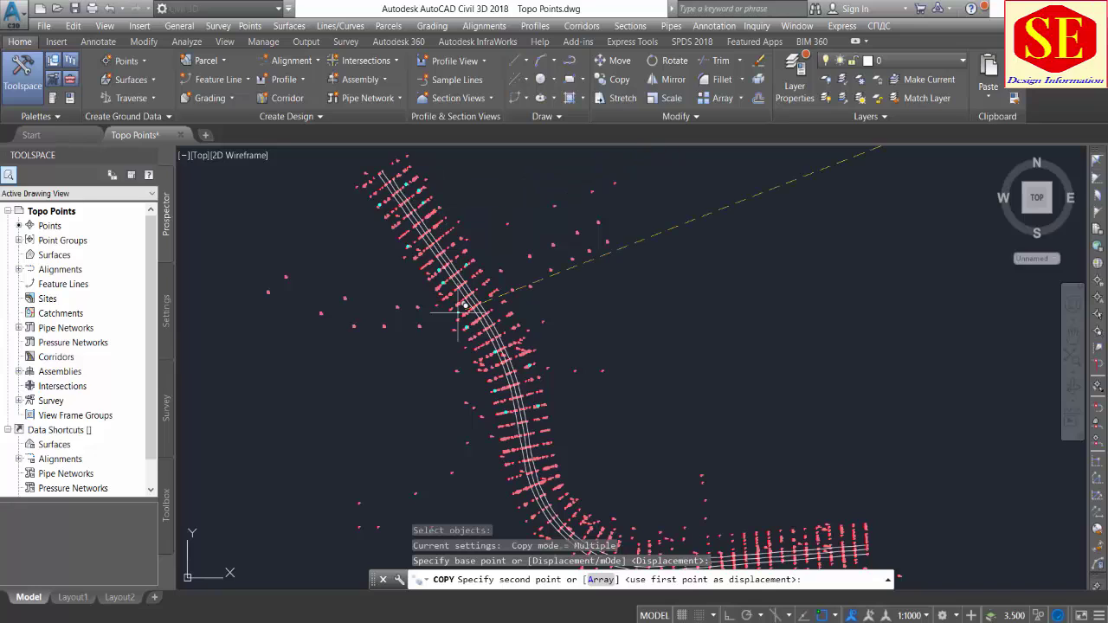
pyautogui.rightClick(816, 579)
pyautogui.click(857, 508)
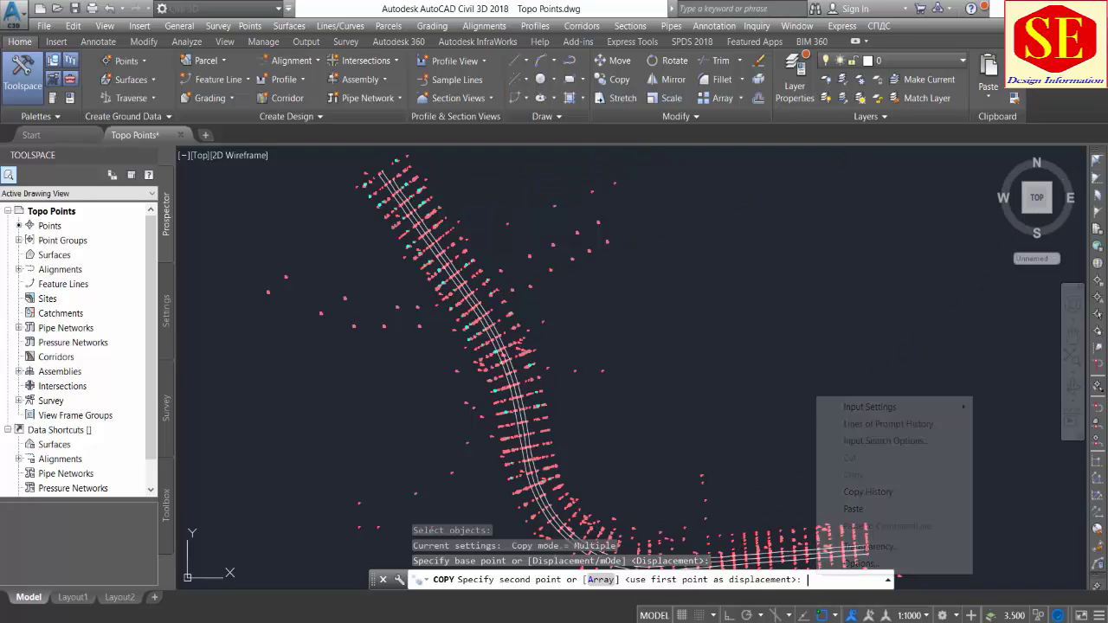
pyautogui.moveTo(484, 254); pyautogui.dragTo(476, 189, button='middle')
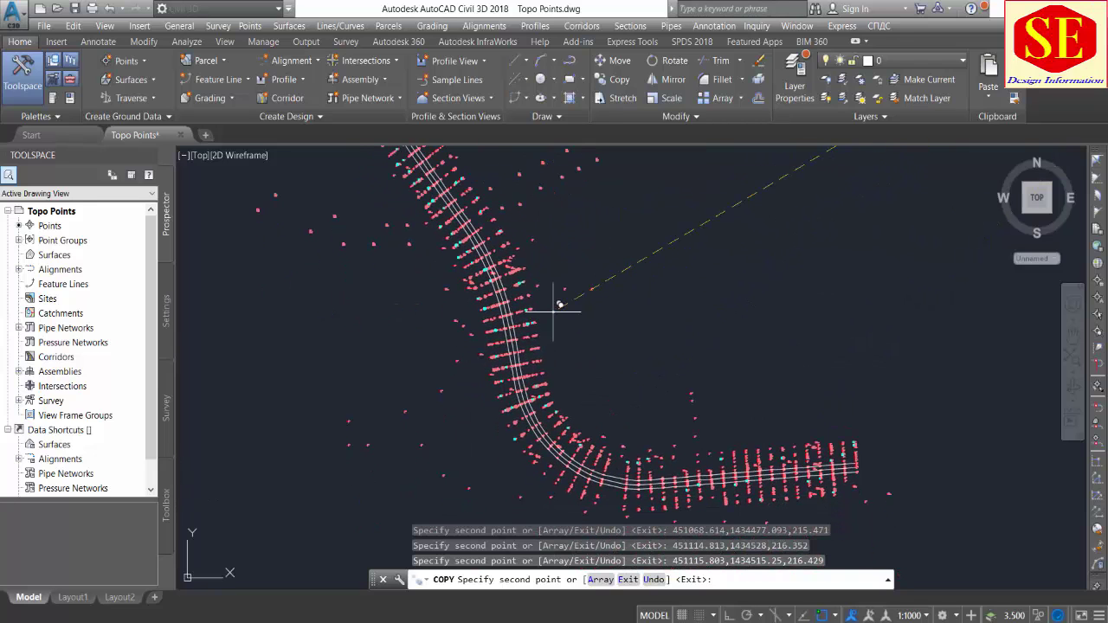
pyautogui.press('Escape')
# Step: Zoom in and pick the TREE point and point 50 to check their symbols
pyautogui.scroll(2, 450, 238)
pyautogui.scroll(2, 457, 235)
pyautogui.scroll(2, 475, 234)
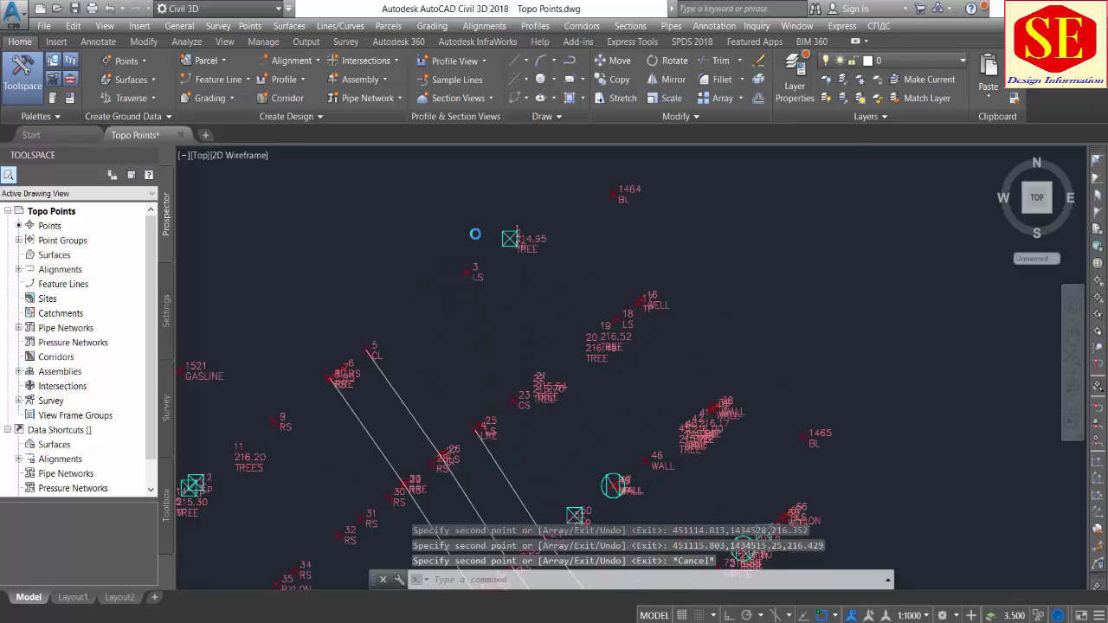
pyautogui.scroll(3, 485, 233)
pyautogui.scroll(4, 565, 229)
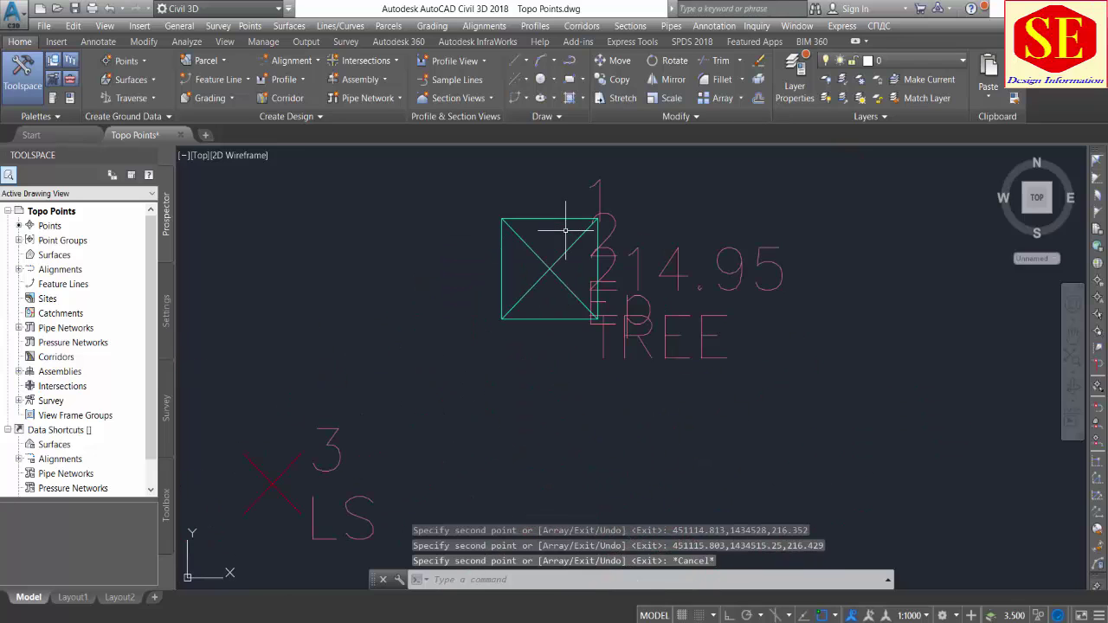
pyautogui.click(599, 296)
pyautogui.press('Escape')
pyautogui.scroll(-5, 519, 244)
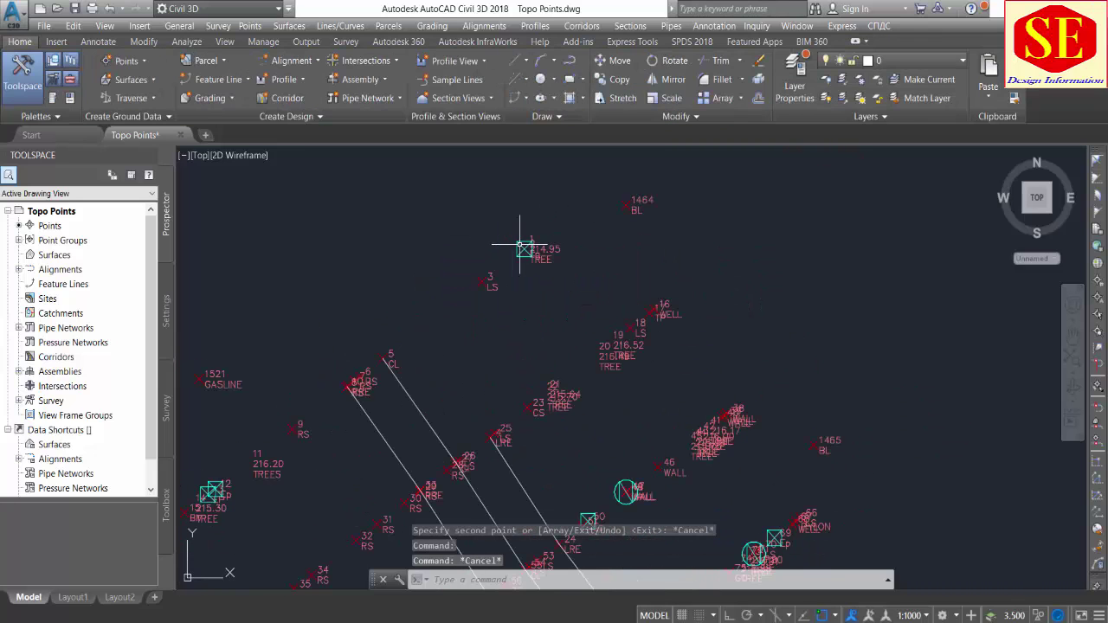
pyautogui.scroll(5, 606, 494)
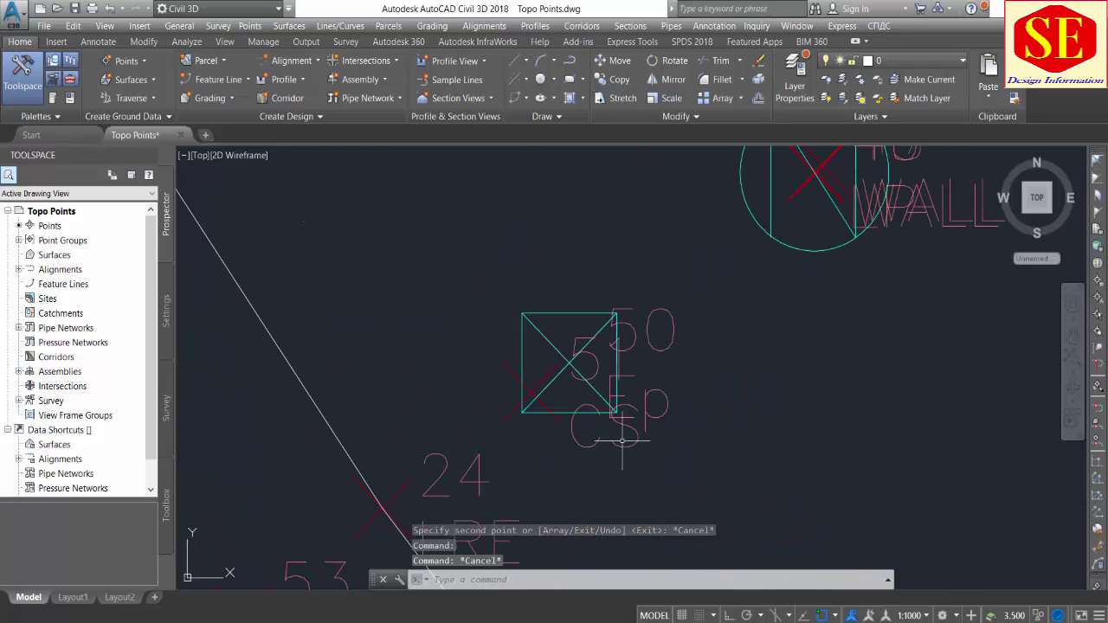
pyautogui.click(568, 362)
pyautogui.press('Escape')
# Step: Zoom around the alignment to review the remaining placed symbols, then dismiss the point information
pyautogui.scroll(-5, 508, 234)
pyautogui.scroll(-2, 511, 251)
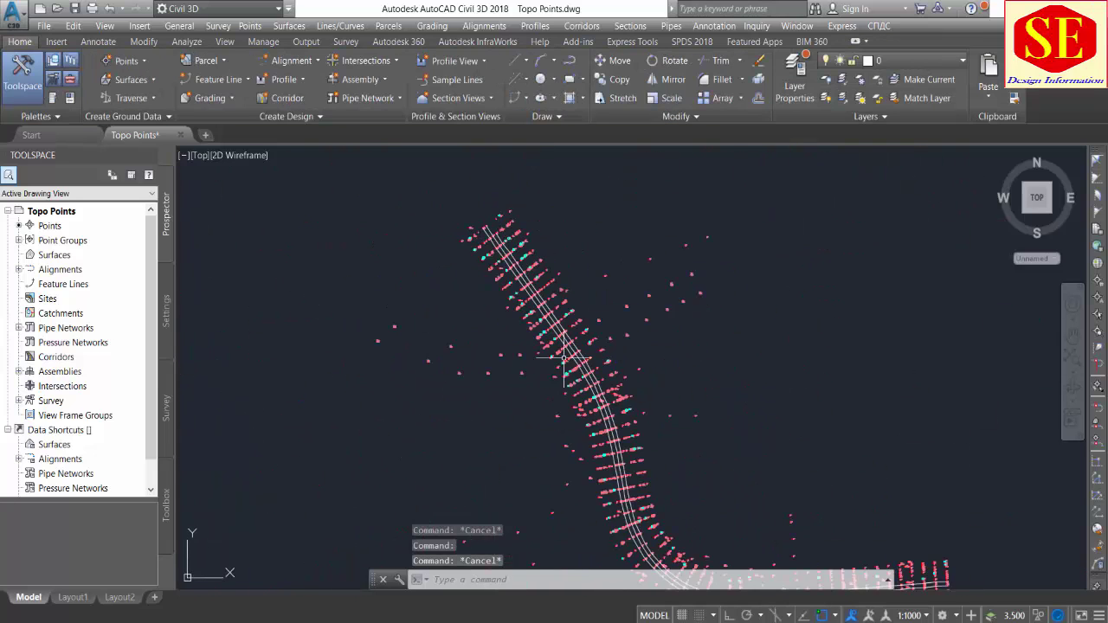
pyautogui.scroll(2, 516, 272)
pyautogui.scroll(2, 762, 415)
pyautogui.scroll(2, 811, 447)
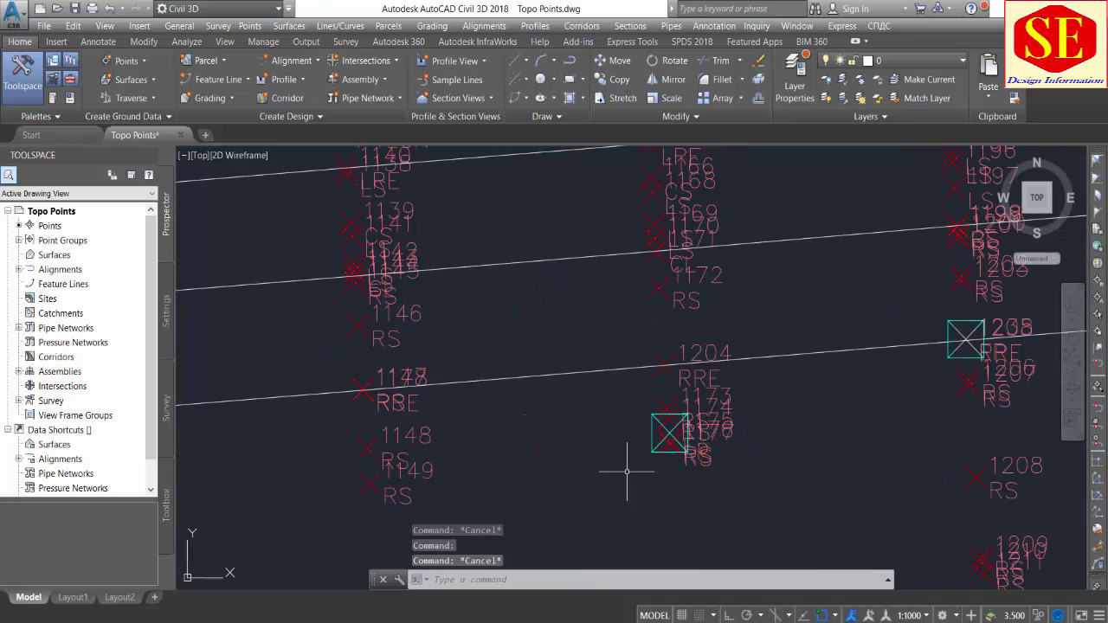
pyautogui.scroll(-3, 616, 438)
pyautogui.scroll(-2, 399, 368)
pyautogui.scroll(2, 462, 392)
pyautogui.scroll(2, 433, 320)
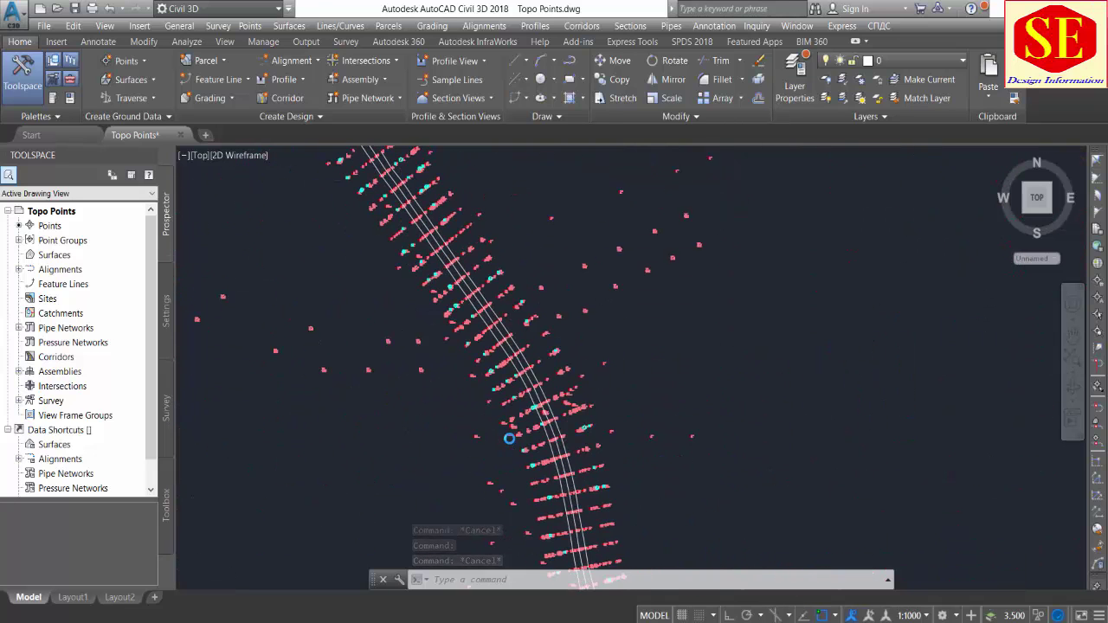
pyautogui.scroll(1, 412, 247)
pyautogui.scroll(2, 417, 253)
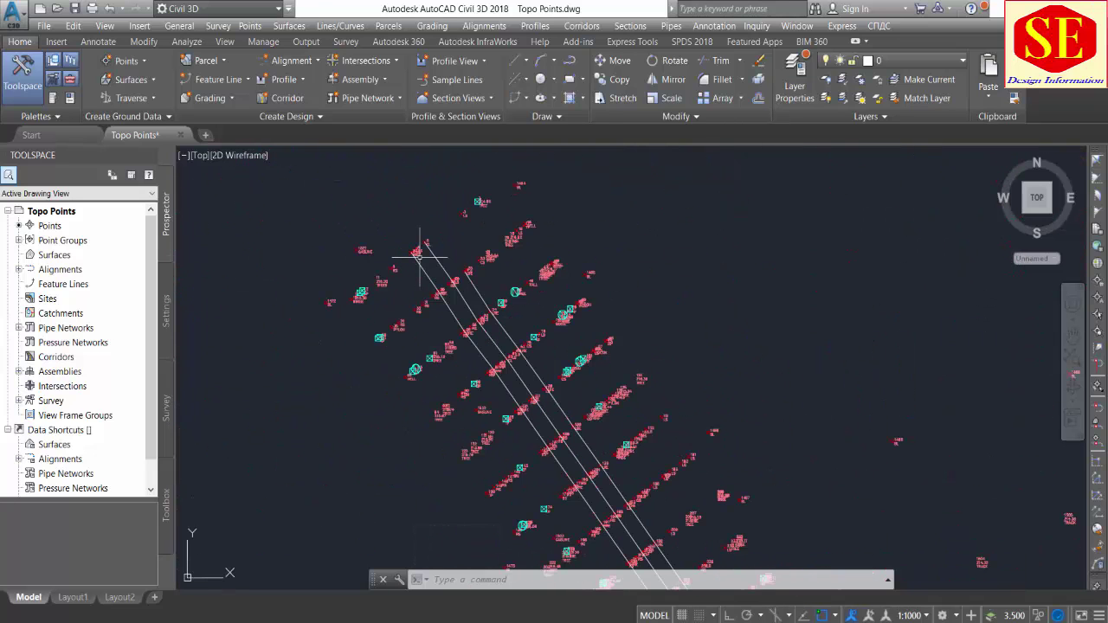
pyautogui.moveTo(417, 254)
pyautogui.press('Escape')
pyautogui.press('Escape')
# Step: Back in Excel, inspect the RRE and TREES point descriptions
pyautogui.hotkey('alt', 'Tab')
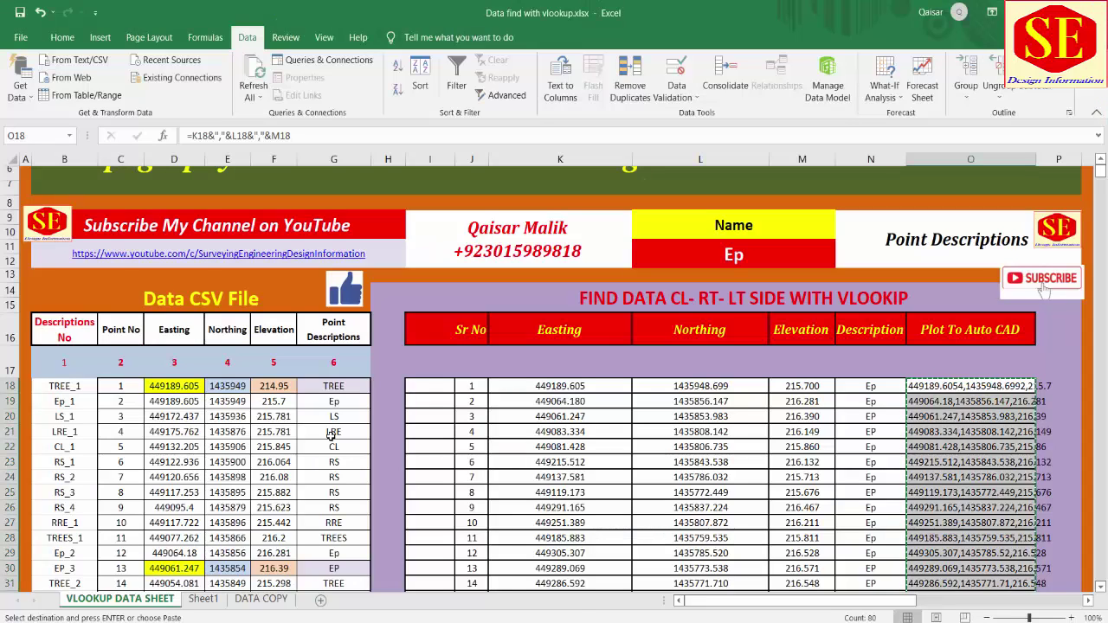
pyautogui.click(346, 522)
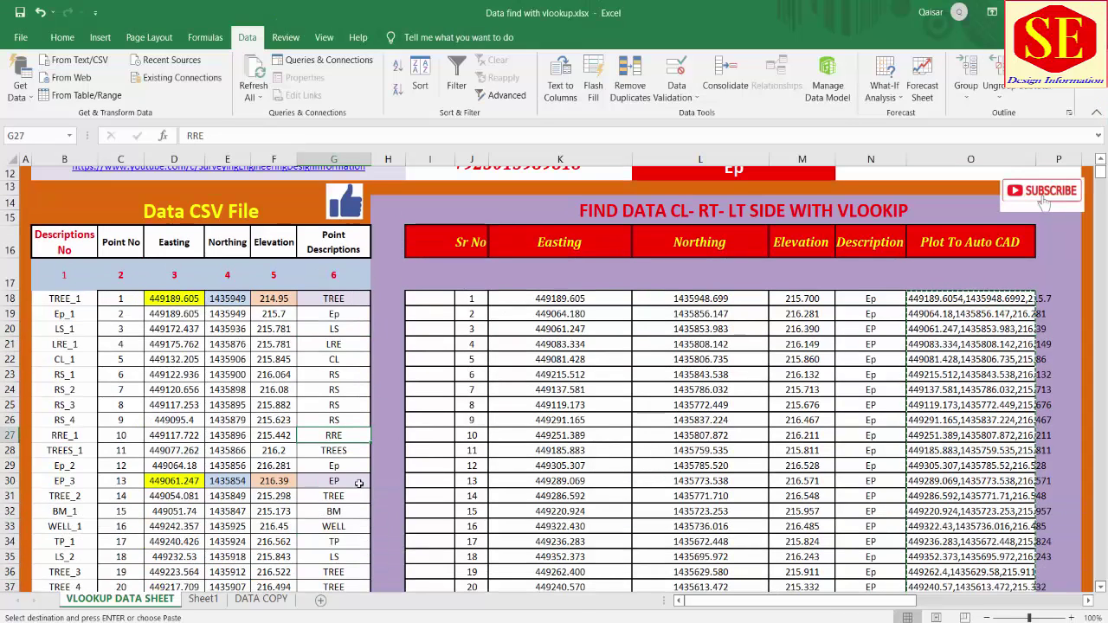
pyautogui.scroll(-2, 345, 442)
pyautogui.click(340, 448)
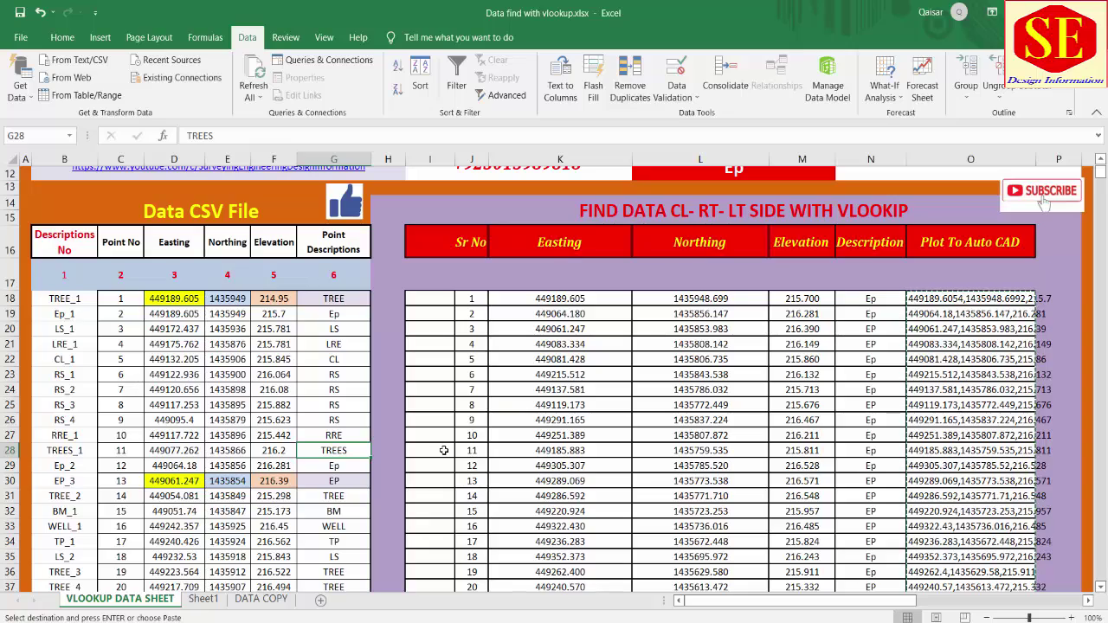
pyautogui.scroll(2, 606, 363)
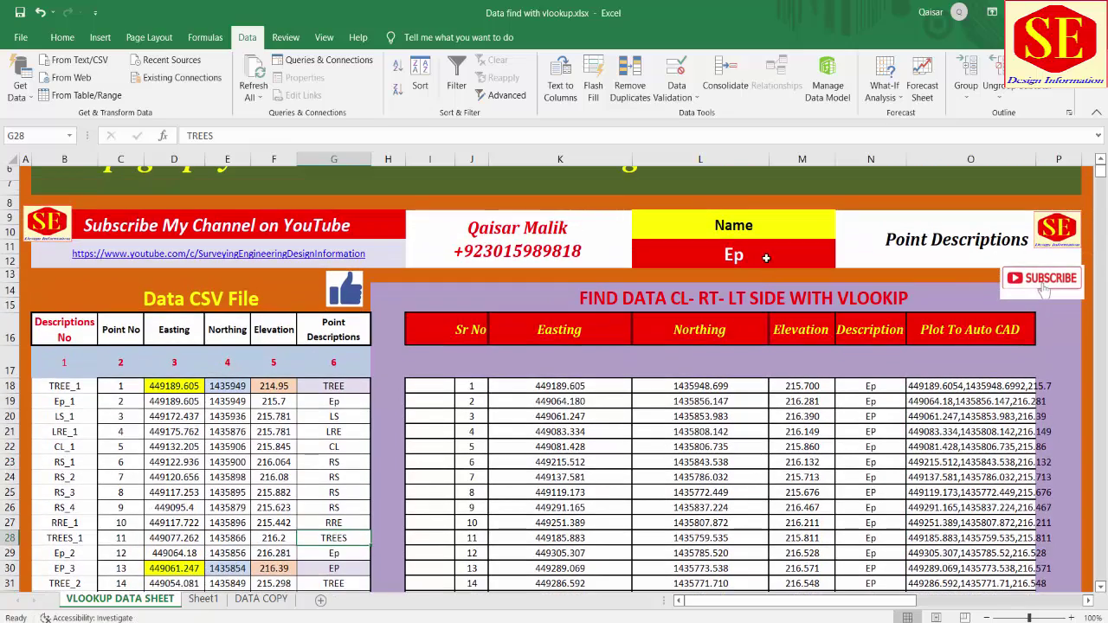
# Step: Enter tree as the lookup name in L11 and scroll through the returned TREE points
pyautogui.click(764, 257)
pyautogui.write('tree')
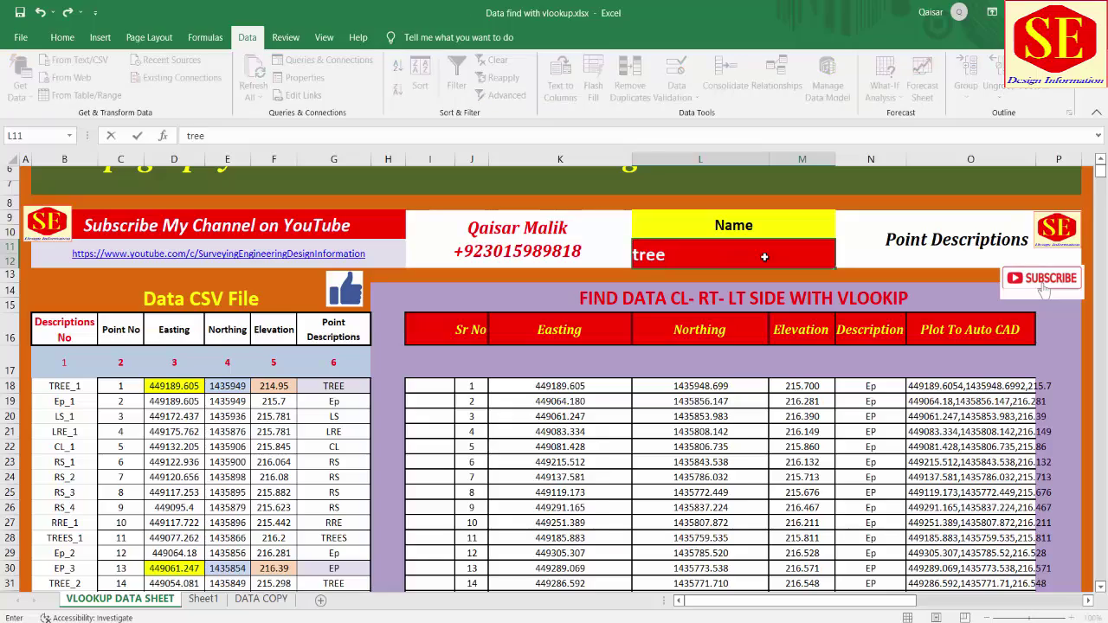
pyautogui.press('Return')
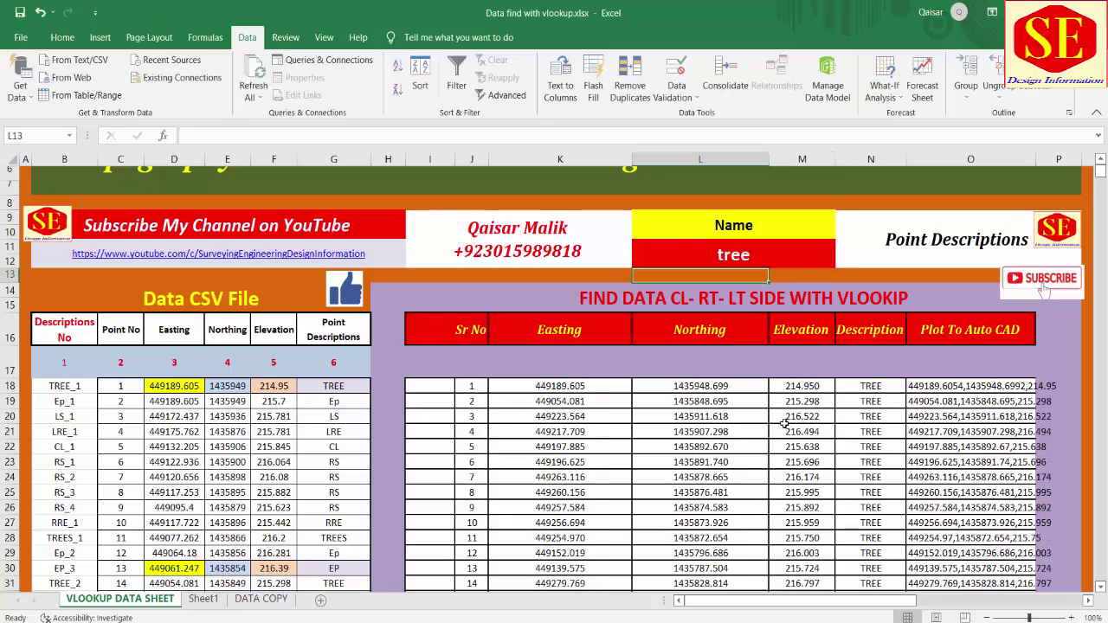
pyautogui.scroll(-10, 784, 422)
pyautogui.scroll(-9, 779, 425)
pyautogui.scroll(-7, 775, 428)
pyautogui.scroll(-6, 770, 430)
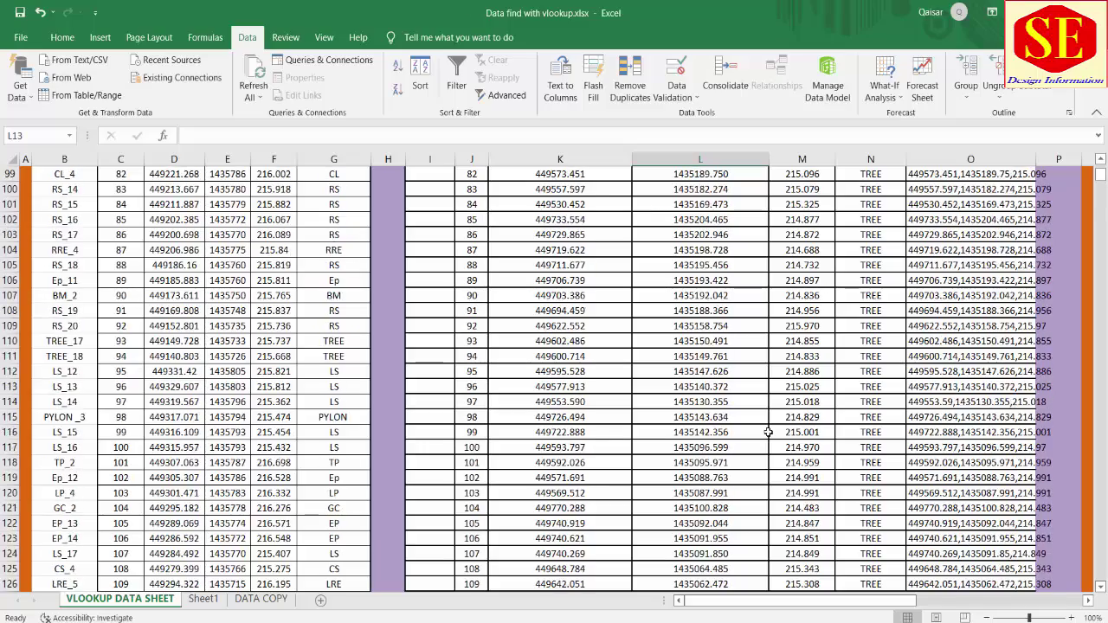
pyautogui.scroll(-10, 768, 431)
pyautogui.scroll(-5, 767, 431)
pyautogui.scroll(-11, 767, 431)
pyautogui.scroll(-6, 768, 431)
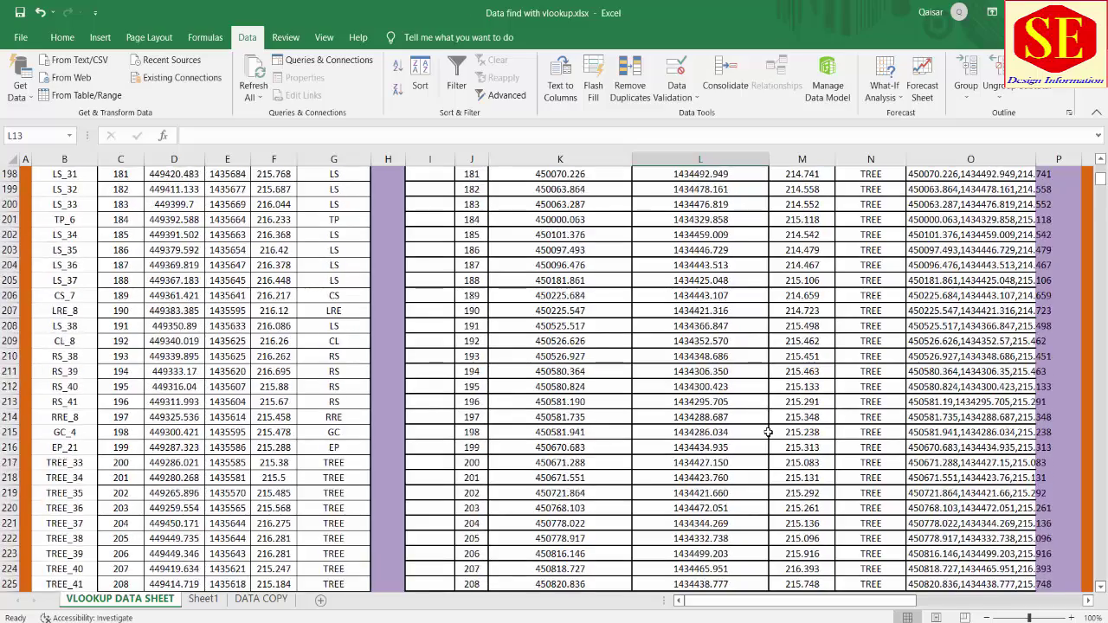
pyautogui.scroll(-9, 768, 431)
pyautogui.scroll(-5, 768, 431)
pyautogui.scroll(4, 768, 431)
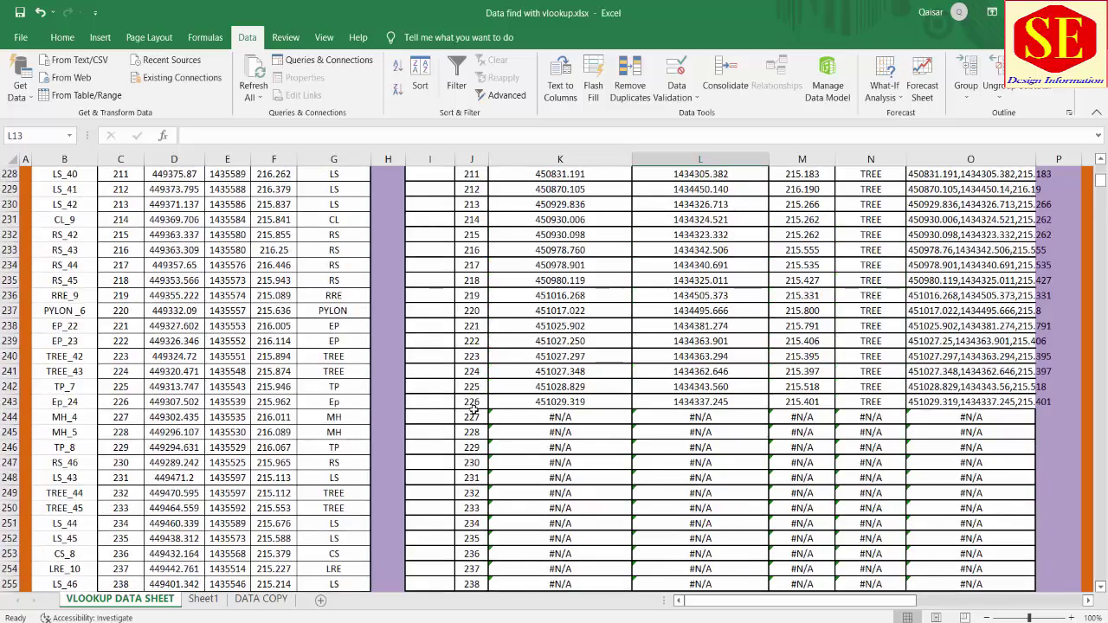
# Step: Look over the DATA COPY sheet, then return to the top of VLOOKUP DATA SHEET
pyautogui.click(280, 600)
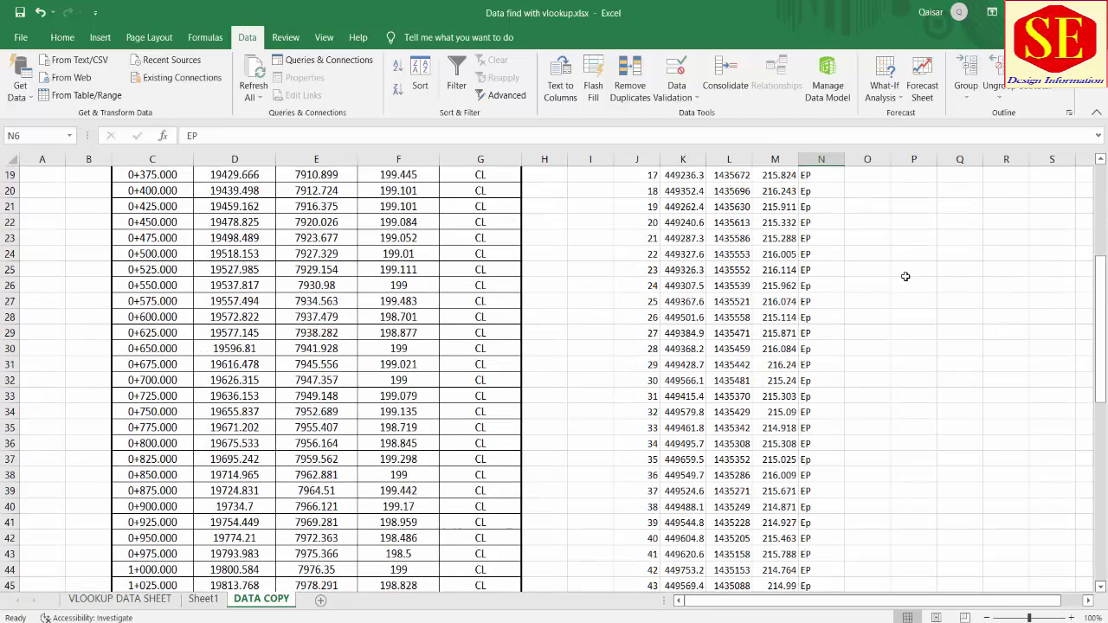
pyautogui.scroll(-5, 732, 391)
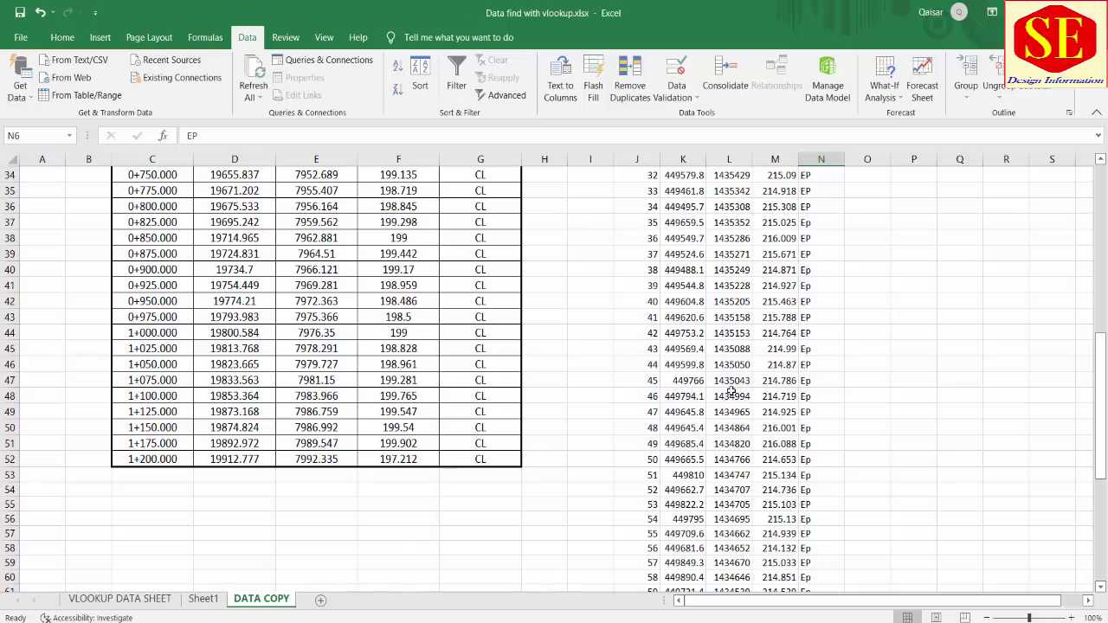
pyautogui.click(147, 599)
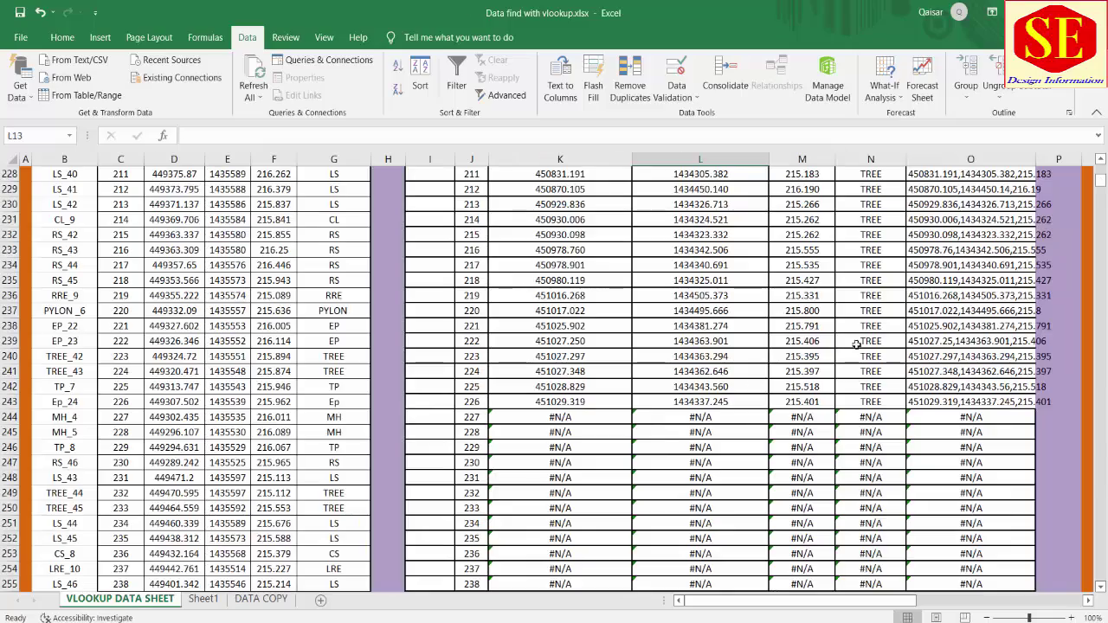
pyautogui.scroll(8, 693, 372)
pyautogui.scroll(7, 692, 372)
pyautogui.scroll(10, 953, 303)
pyautogui.scroll(5, 1030, 264)
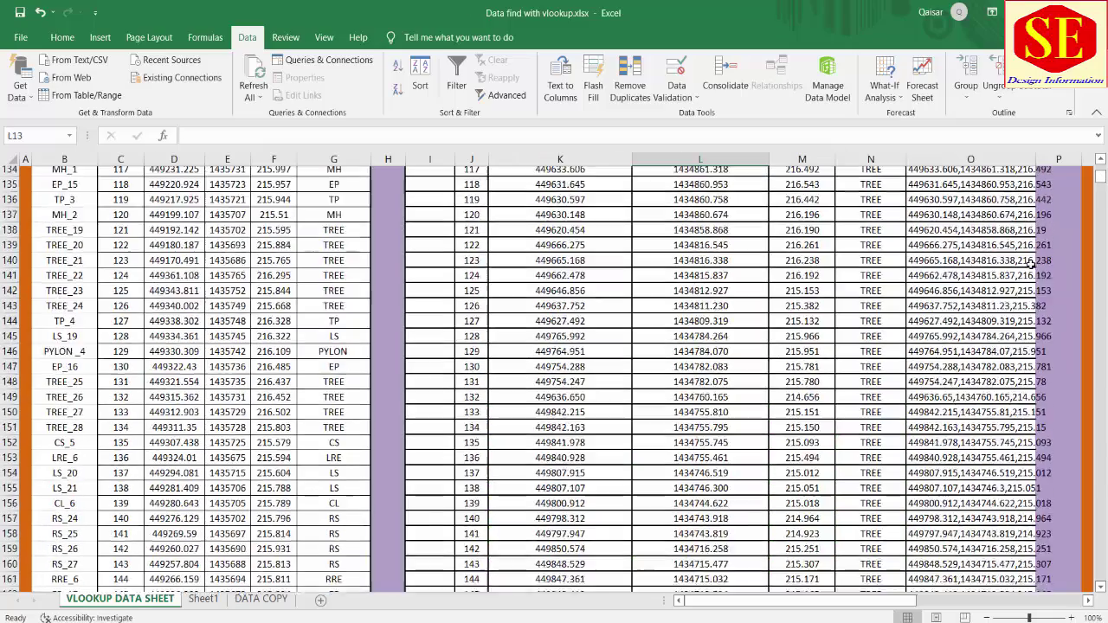
pyautogui.scroll(11, 1021, 255)
pyautogui.scroll(7, 1013, 247)
pyautogui.scroll(7, 1005, 238)
pyautogui.scroll(10, 996, 242)
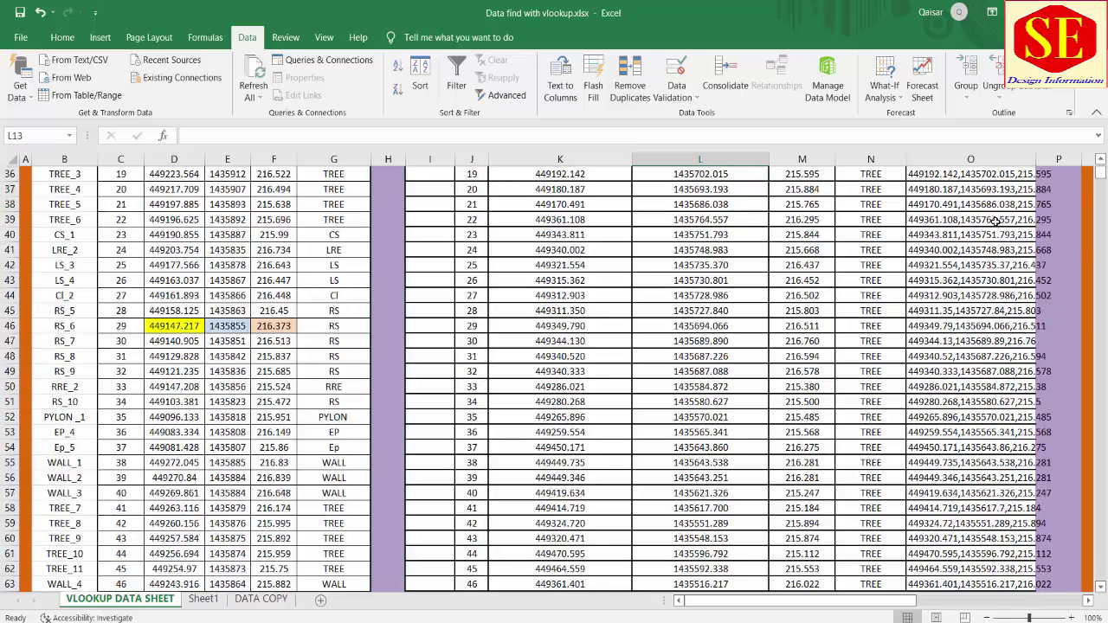
pyautogui.scroll(4, 986, 260)
pyautogui.scroll(2, 978, 286)
# Step: Copy the 226 TREE Plot To Auto CAD strings from O18 down
pyautogui.click(958, 342)
pyautogui.moveTo(956, 374); pyautogui.dragTo(1035, 584)
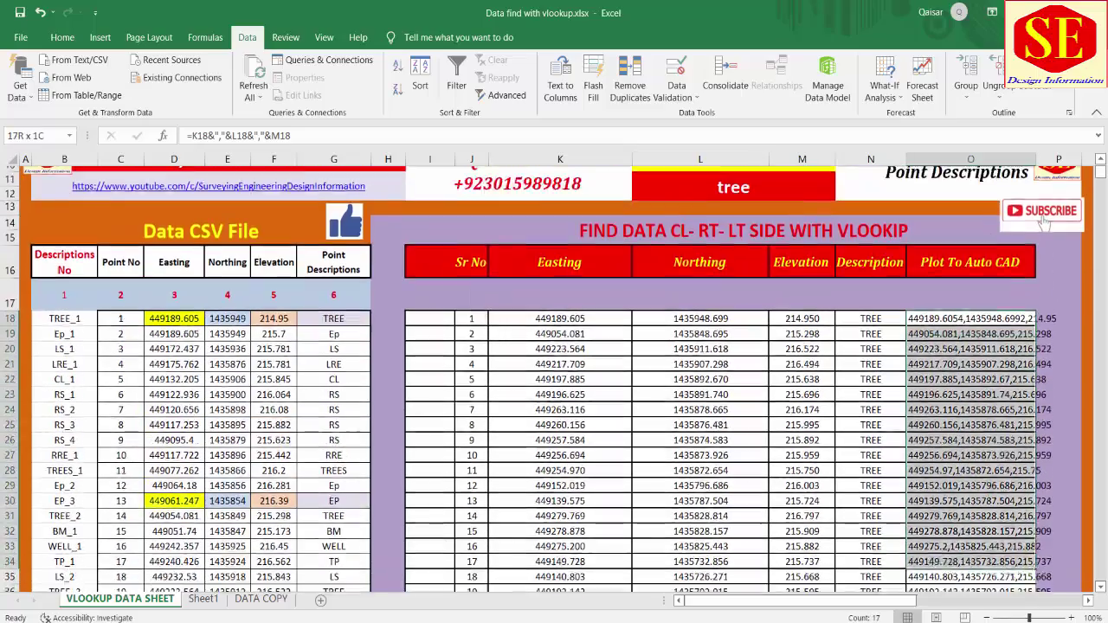
pyautogui.moveTo(1034, 580)
pyautogui.mouseDown()
pyautogui.moveTo(909, 141)
pyautogui.moveTo(926, 353)
pyautogui.mouseUp()
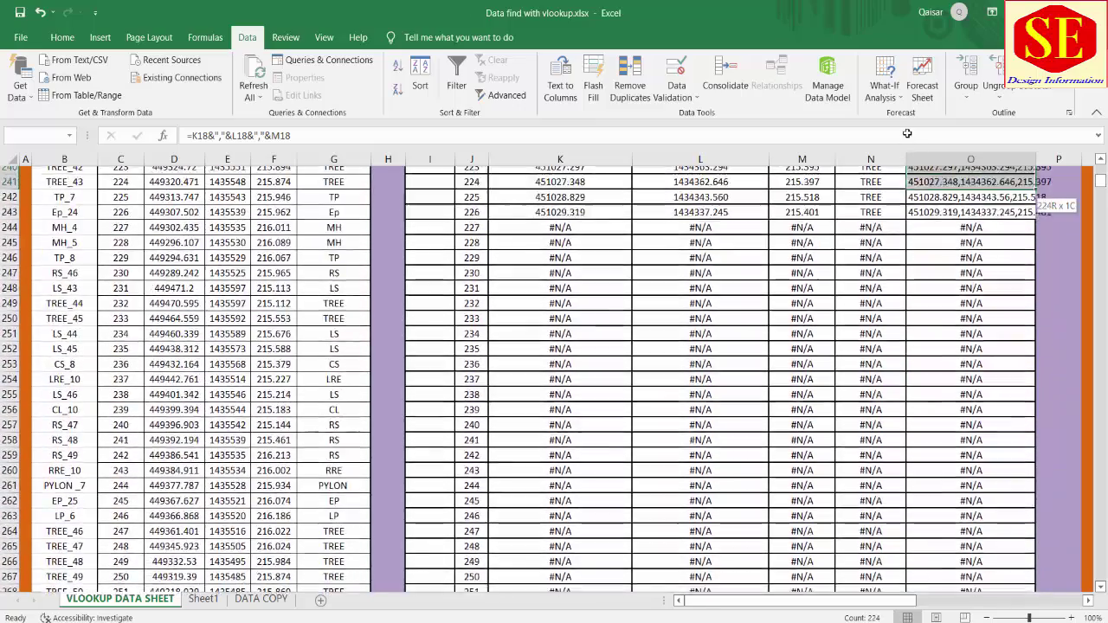
pyautogui.rightClick(926, 353)
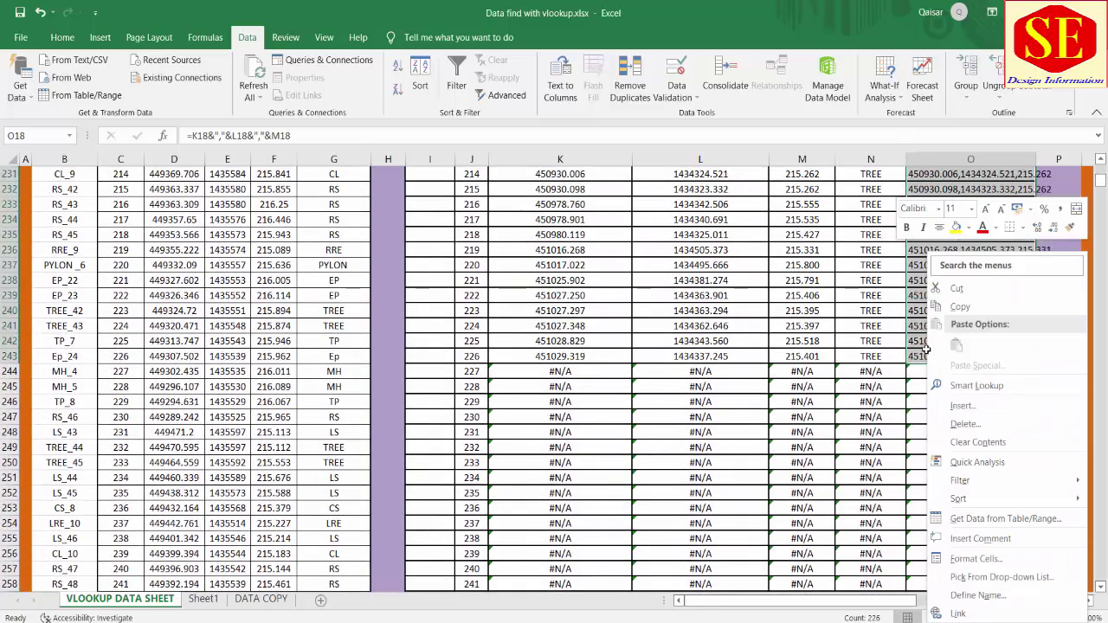
pyautogui.click(975, 298)
pyautogui.scroll(20, 1045, 289)
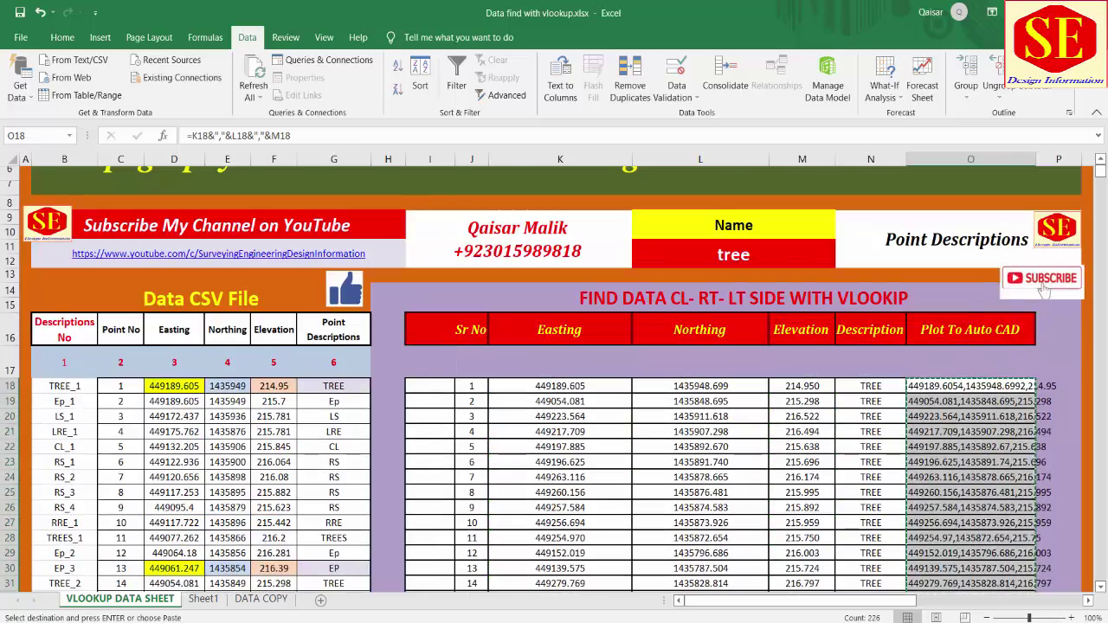
# Step: Copy the round bush symbol from the legend onto the pasted tree point coordinates
pyautogui.scroll(10, 689, 414)
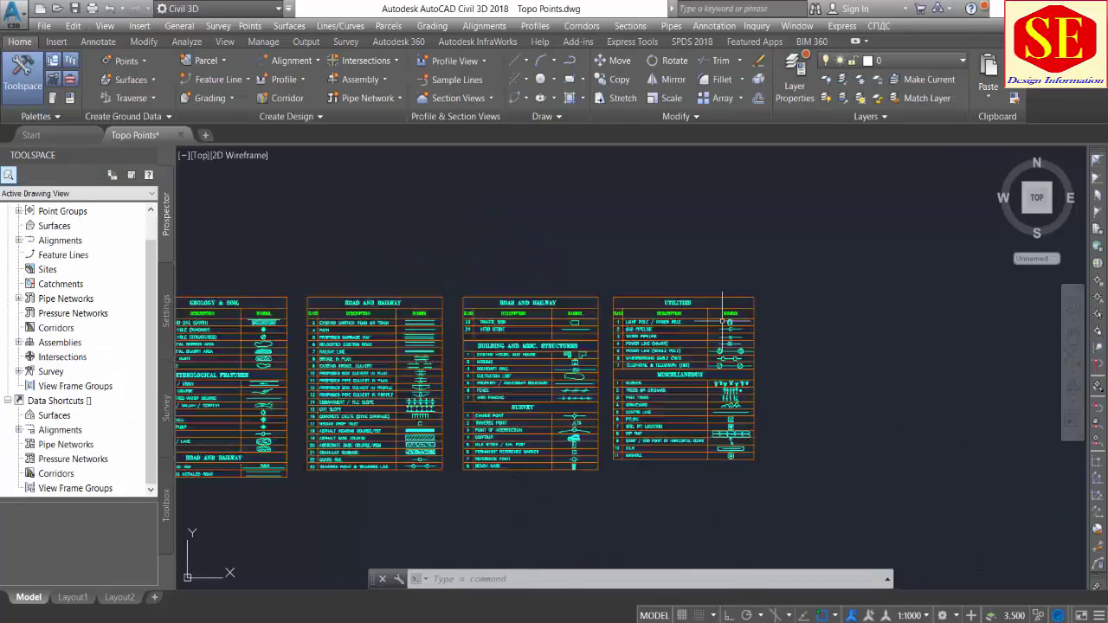
pyautogui.scroll(3, 683, 390)
pyautogui.scroll(1, 680, 372)
pyautogui.scroll(4, 678, 370)
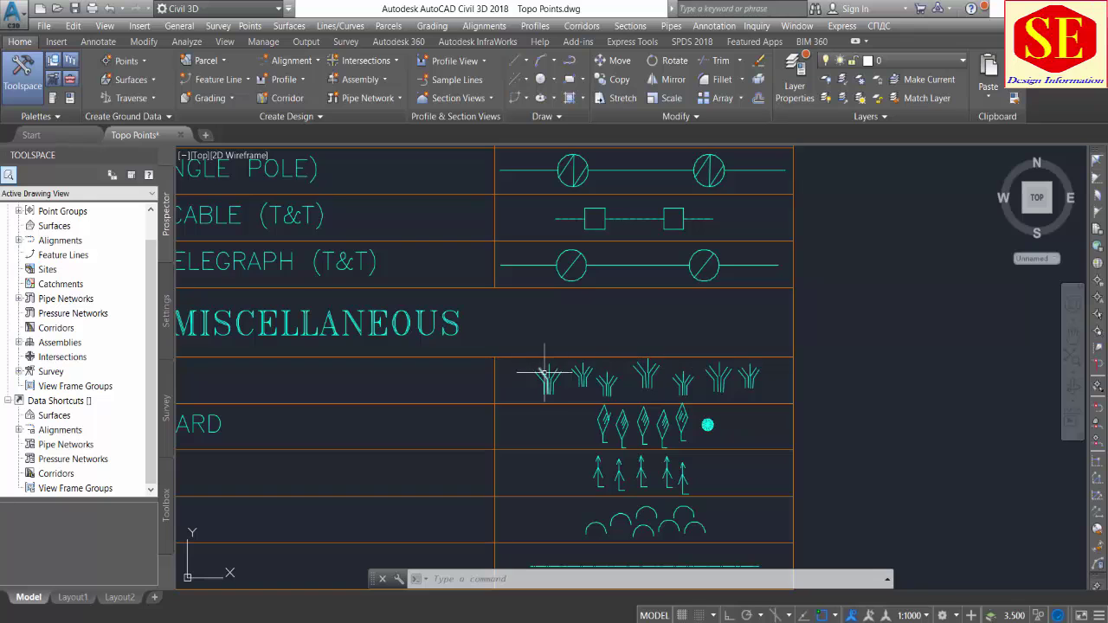
pyautogui.scroll(-2, 544, 374)
pyautogui.scroll(1, 347, 381)
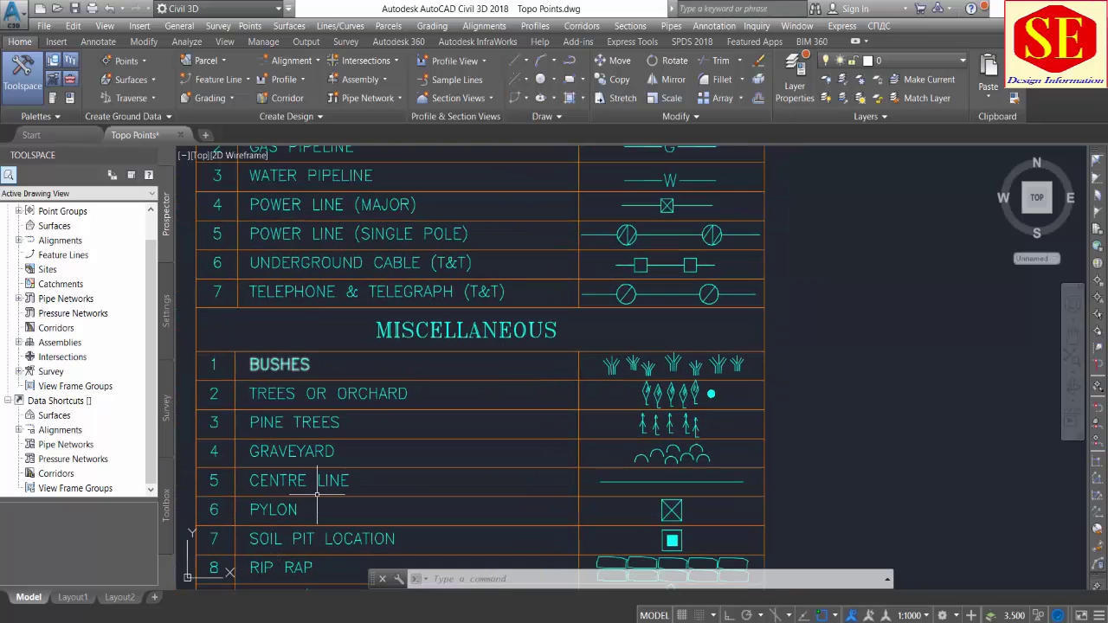
pyautogui.scroll(2, 658, 390)
pyautogui.scroll(2, 727, 398)
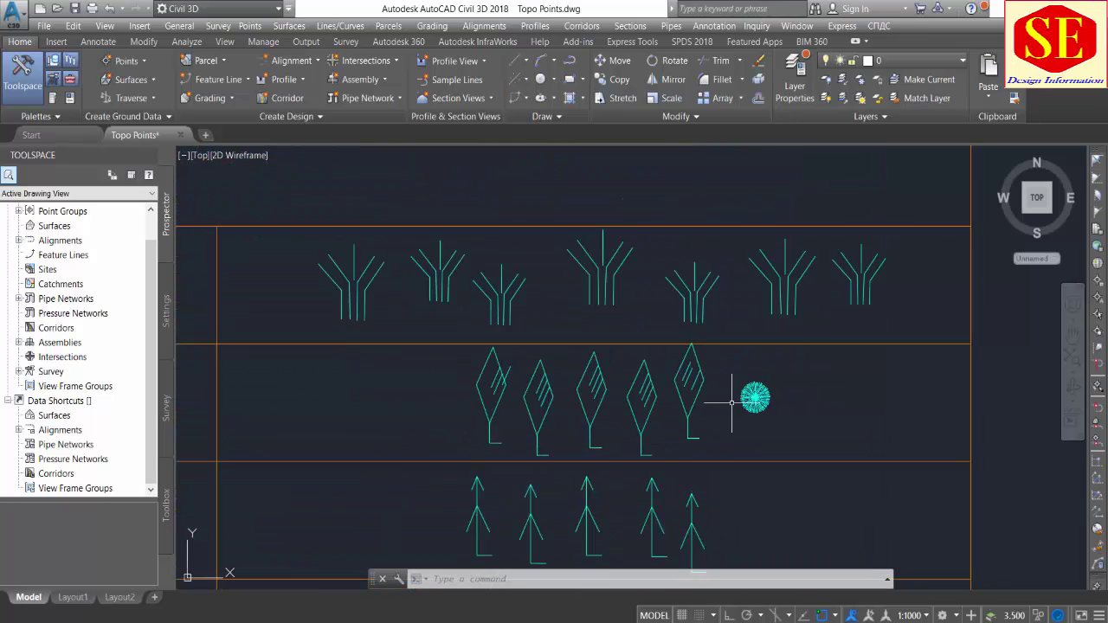
pyautogui.scroll(2, 732, 402)
pyautogui.click(765, 394)
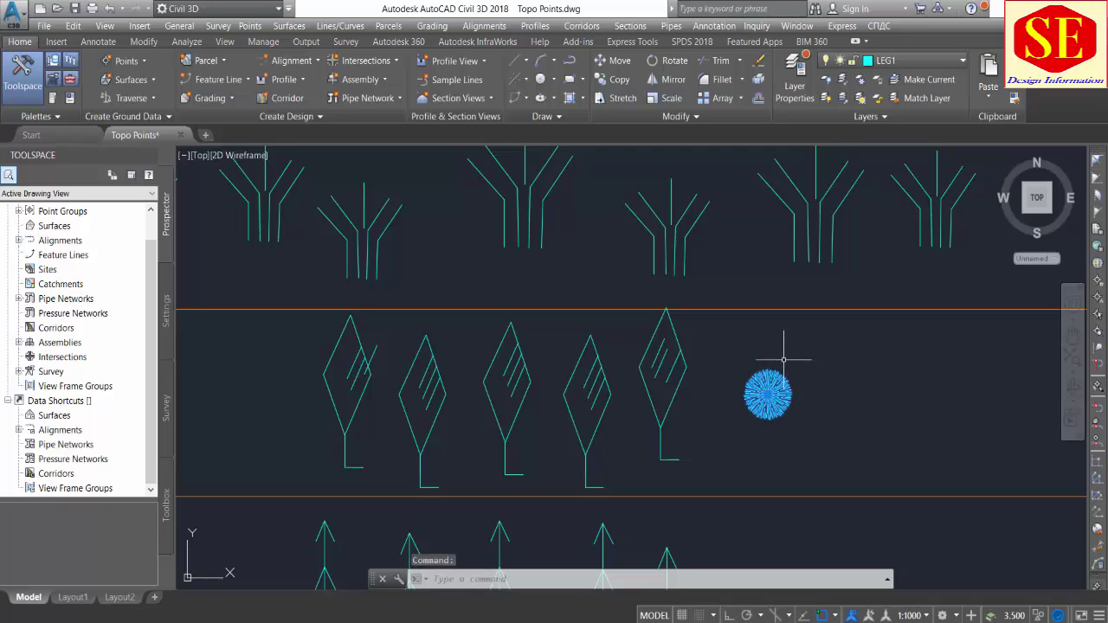
pyautogui.write('co')
pyautogui.press('Return')
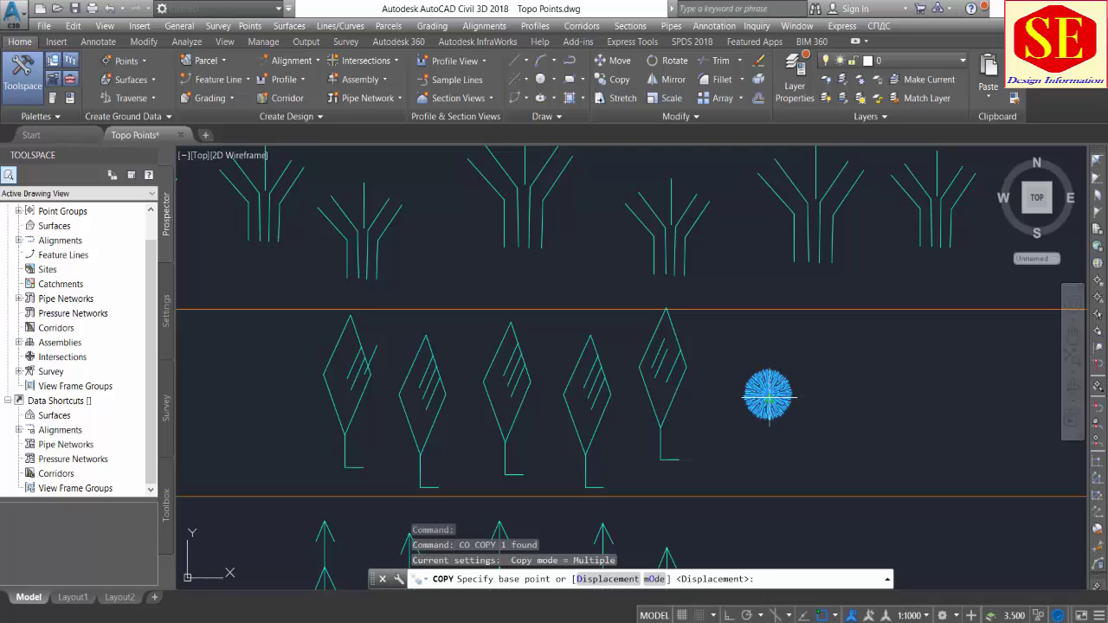
pyautogui.scroll(5, 766, 395)
pyautogui.click(751, 391)
pyautogui.scroll(-3, 742, 264)
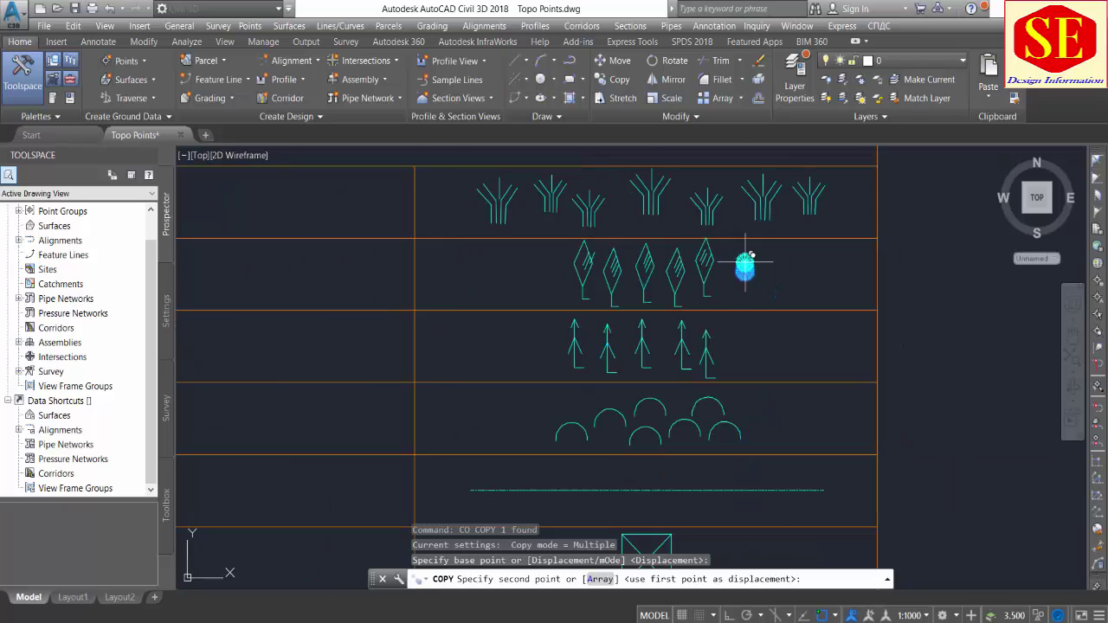
pyautogui.scroll(-3, 742, 264)
pyautogui.scroll(-2, 742, 264)
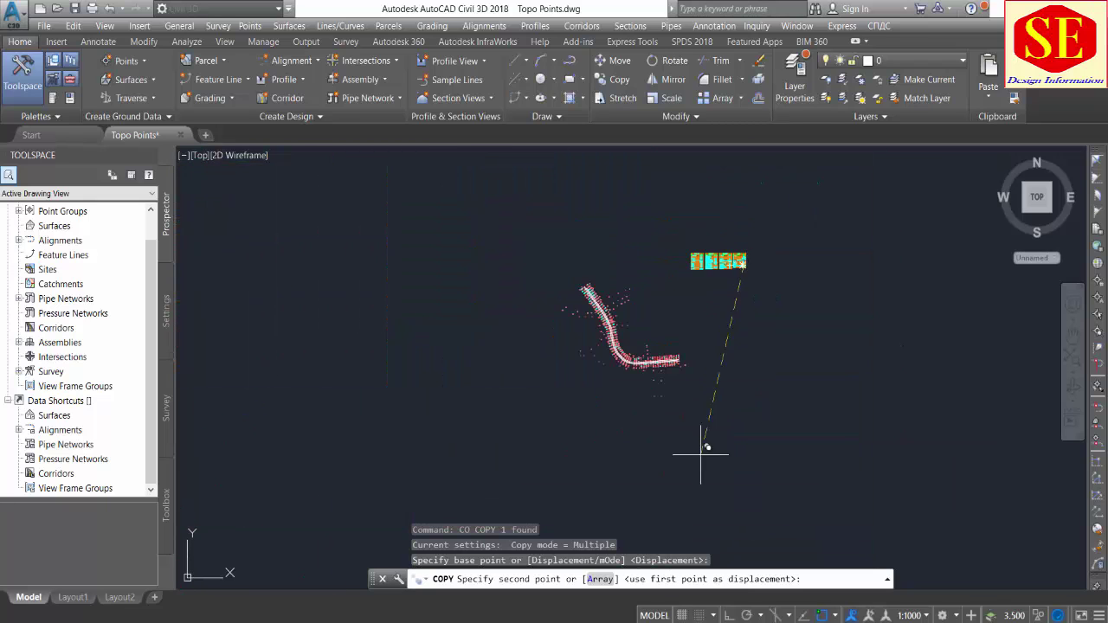
pyautogui.rightClick(812, 580)
pyautogui.click(857, 511)
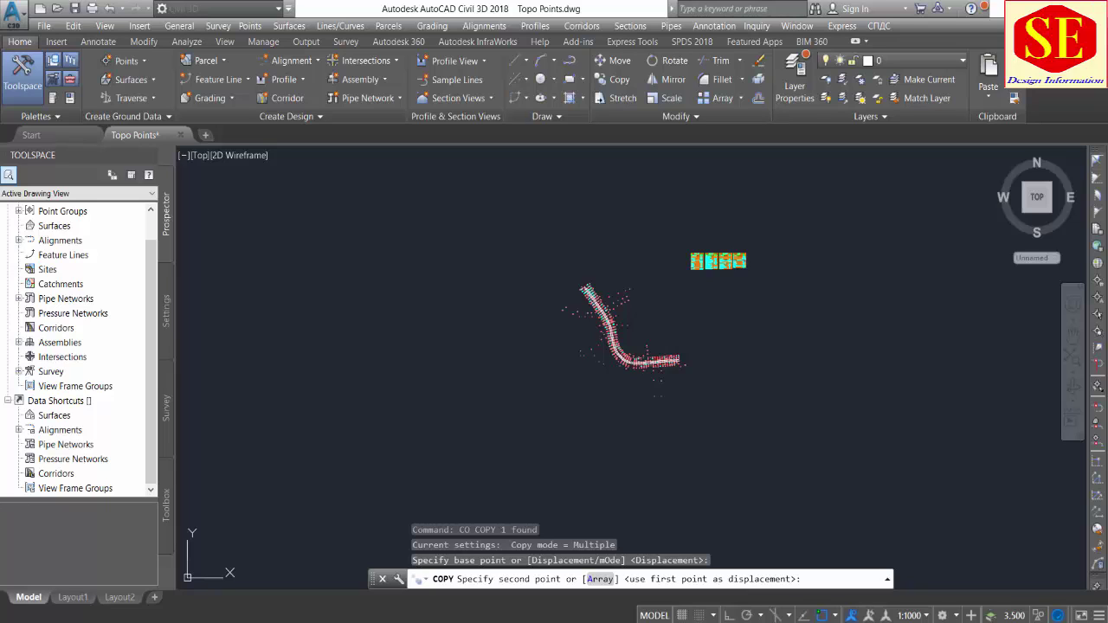
pyautogui.click(598, 298)
pyautogui.press('Escape')
# Step: Zoom around the drawing to inspect the placed tree symbols, then cancel any command
pyautogui.scroll(5, 441, 289)
pyautogui.scroll(3, 470, 376)
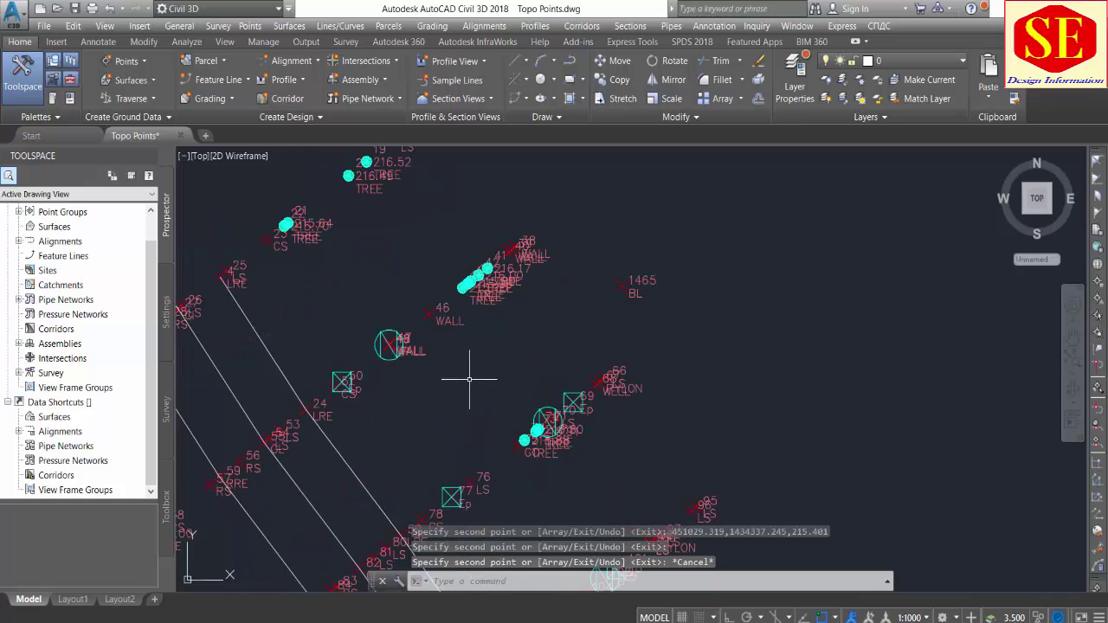
pyautogui.scroll(2, 507, 381)
pyautogui.scroll(2, 517, 368)
pyautogui.scroll(-1, 518, 368)
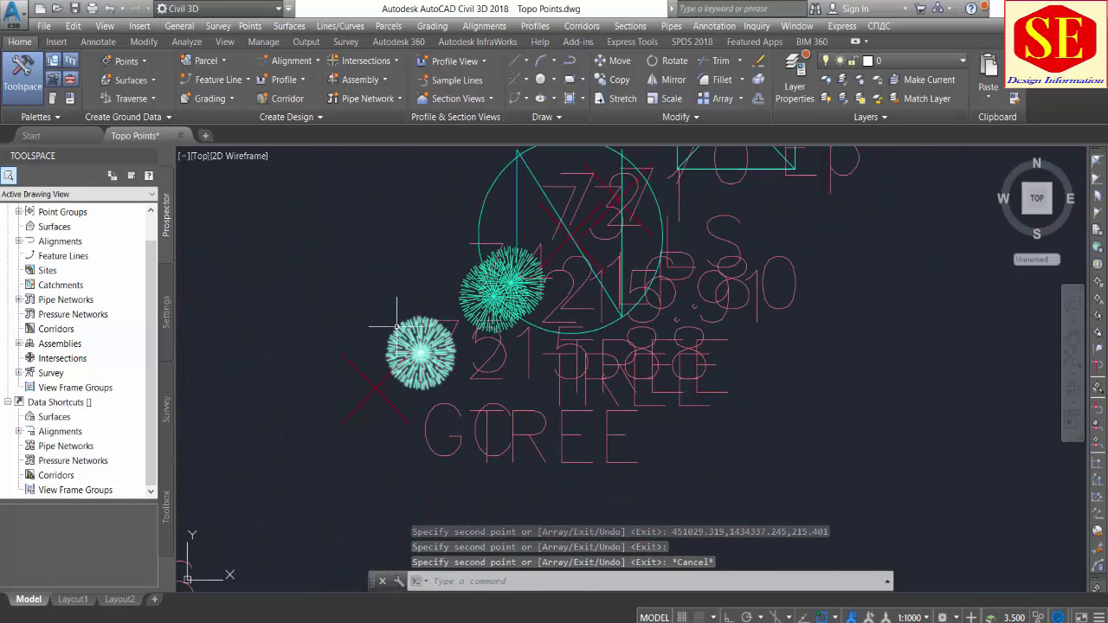
pyautogui.scroll(-4, 488, 396)
pyautogui.scroll(5, 545, 457)
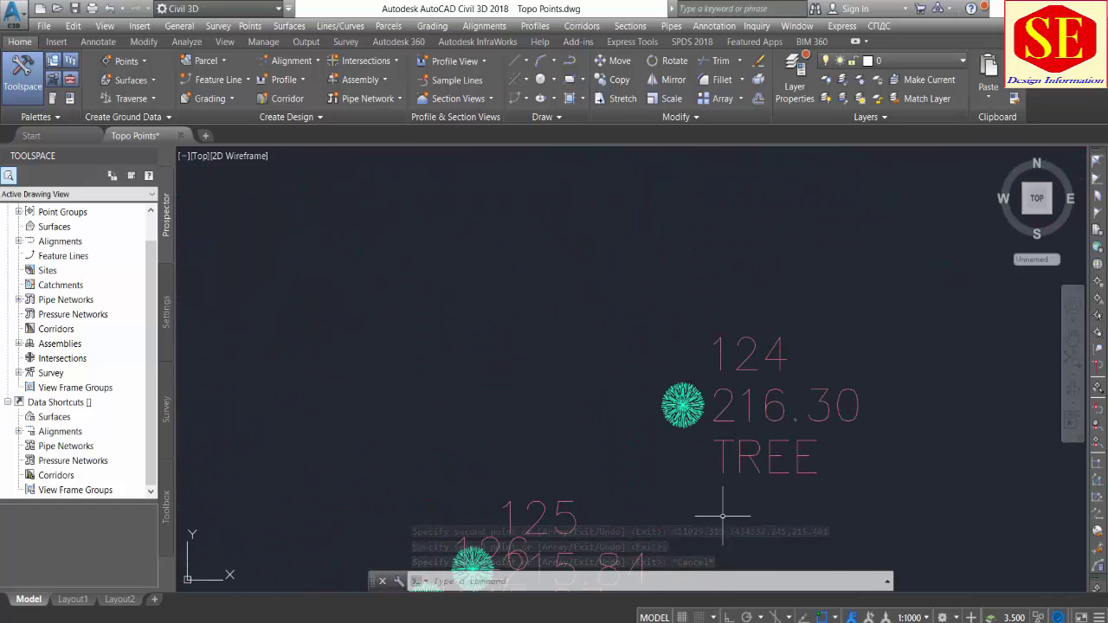
pyautogui.scroll(-5, 519, 203)
pyautogui.scroll(1, 524, 217)
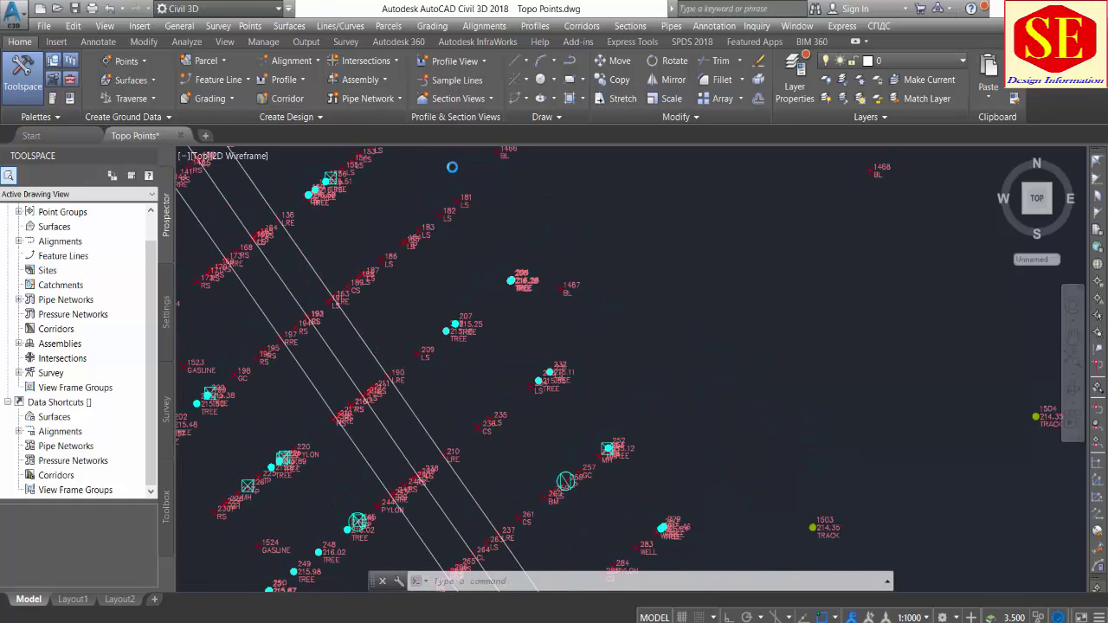
pyautogui.scroll(2, 554, 297)
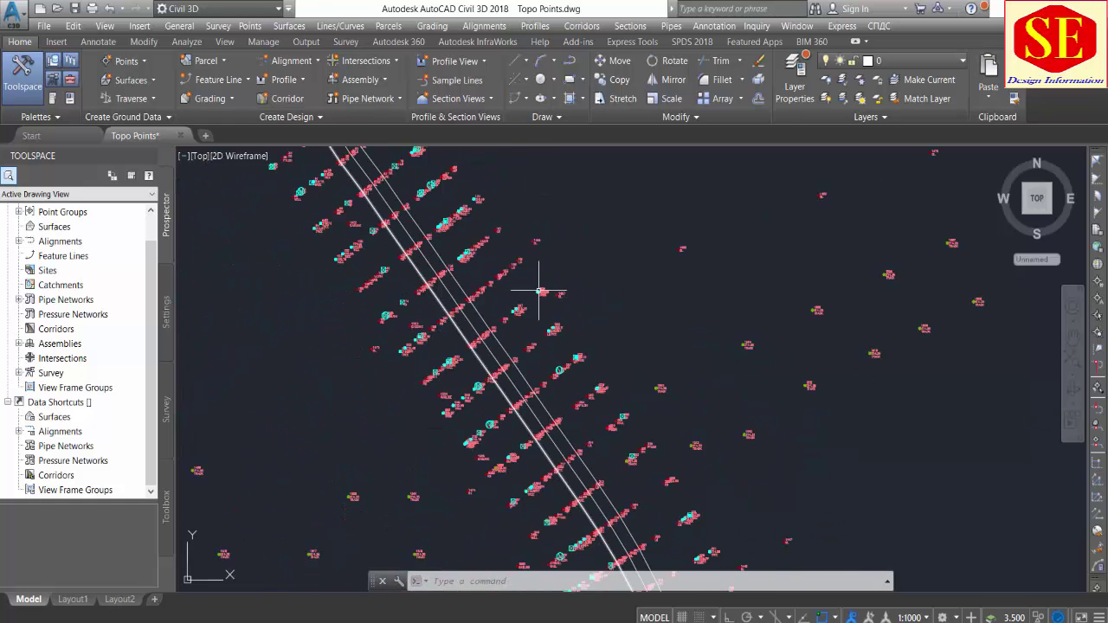
pyautogui.scroll(3, 540, 297)
pyautogui.scroll(4, 459, 320)
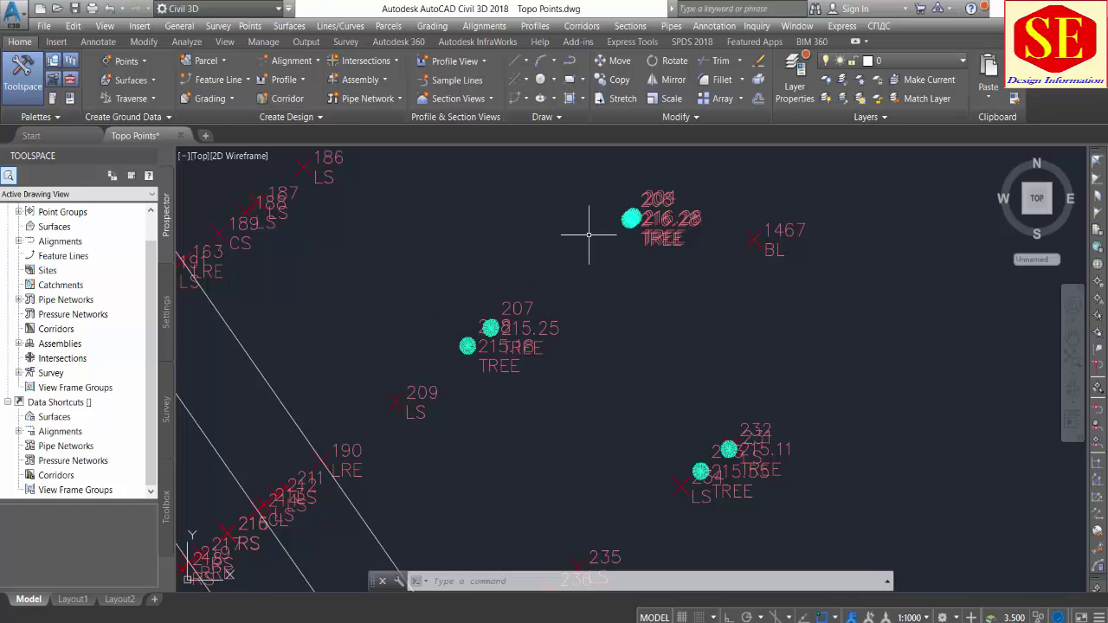
pyautogui.scroll(-4, 652, 281)
pyautogui.scroll(4, 650, 254)
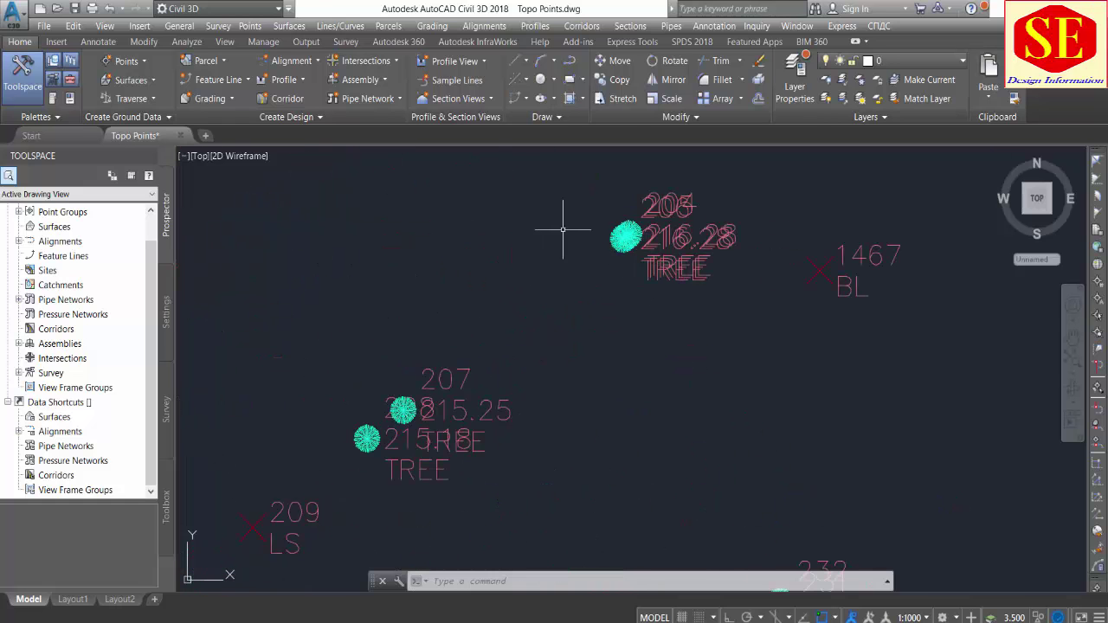
pyautogui.scroll(2, 569, 230)
pyautogui.press('Escape')
# Step: Set the Excel lookup name in L11 to track
pyautogui.hotkey('alt', 'Tab')
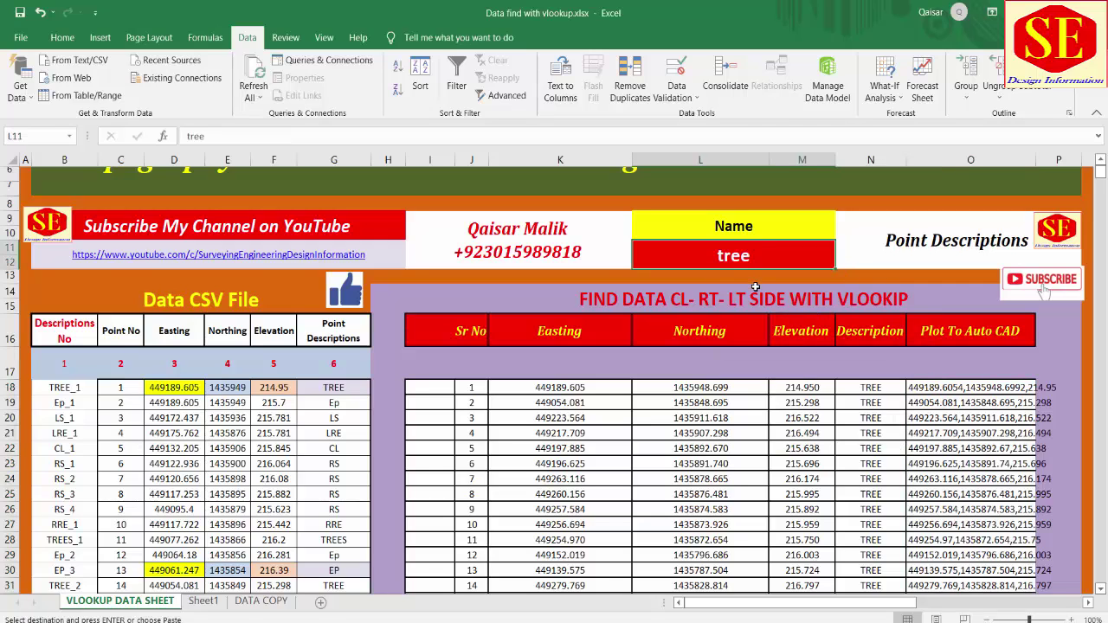
pyautogui.write('tr')
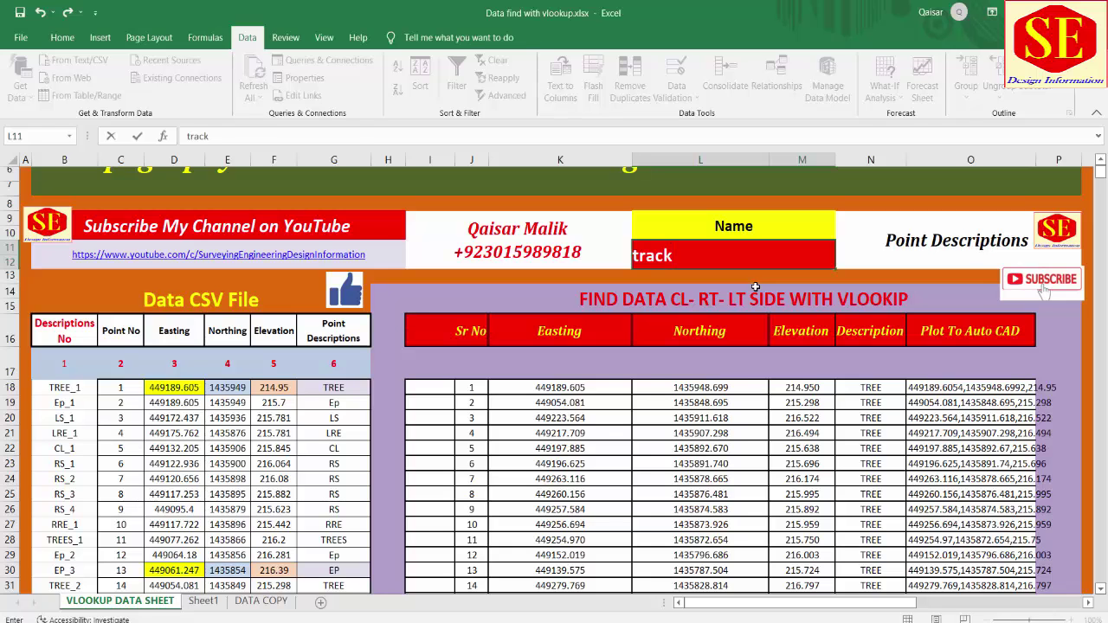
pyautogui.click(725, 459)
pyautogui.scroll(-2, 766, 446)
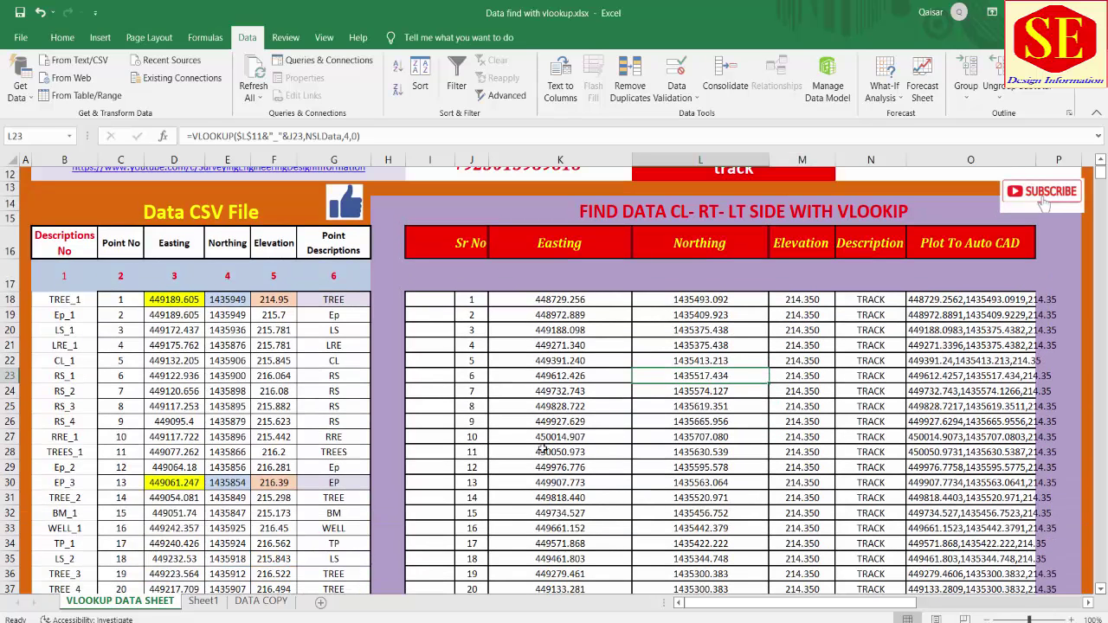
pyautogui.scroll(-2, 317, 350)
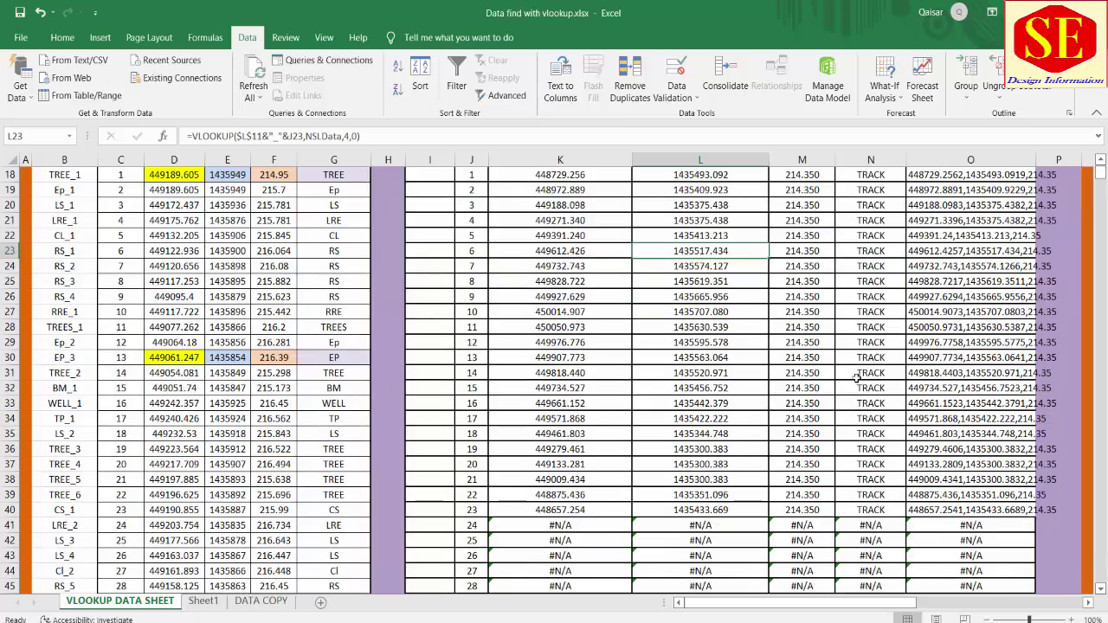
pyautogui.scroll(2, 856, 378)
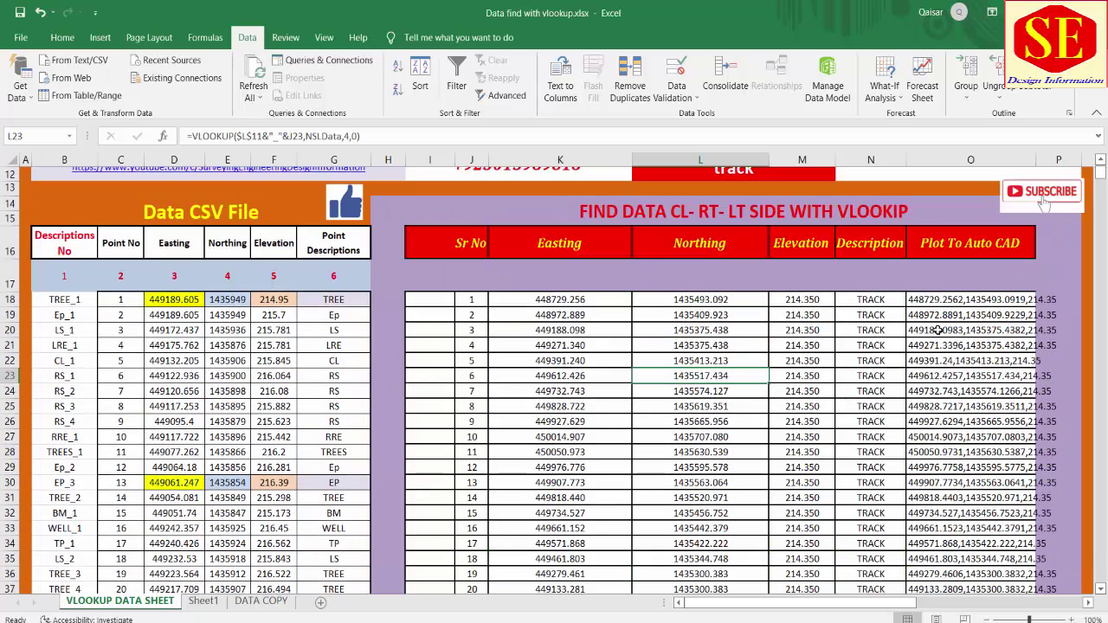
# Step: Copy the 23 track plot coordinate strings in O18:O40
pyautogui.moveTo(948, 297); pyautogui.dragTo(963, 478)
pyautogui.rightClick(963, 478)
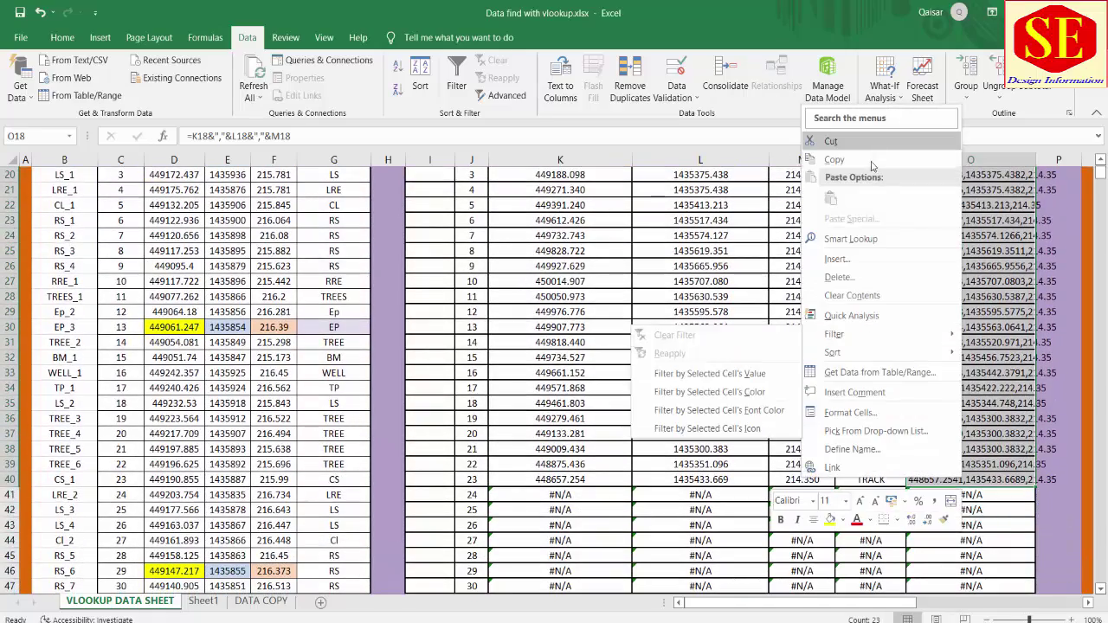
pyautogui.click(831, 152)
pyautogui.scroll(4, 742, 477)
pyautogui.hotkey('alt', 'Tab')
# Step: Draw a 3D polyline through the pasted track coordinates
pyautogui.scroll(-3, 531, 440)
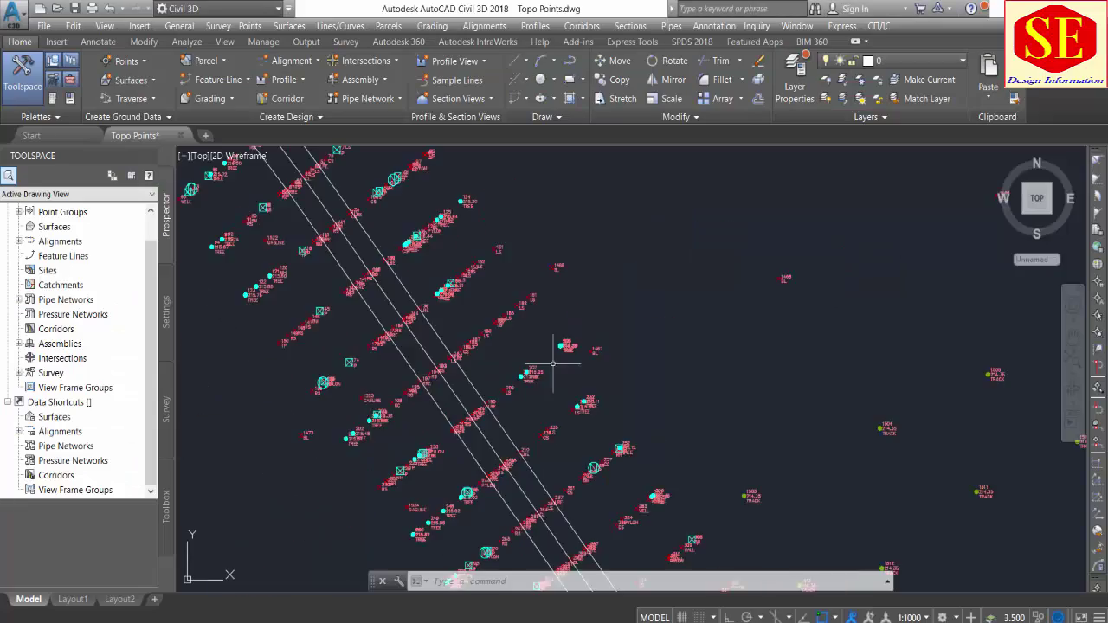
pyautogui.scroll(-3, 564, 366)
pyautogui.click(463, 363)
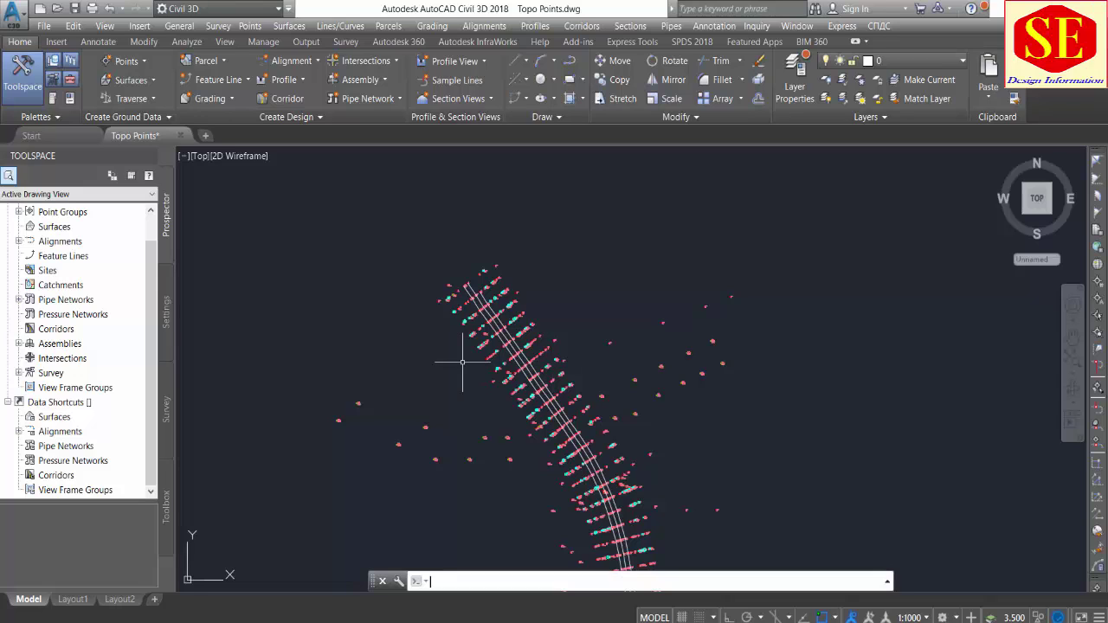
pyautogui.write('3p')
pyautogui.press('Return')
pyautogui.rightClick(643, 534)
pyautogui.click(684, 522)
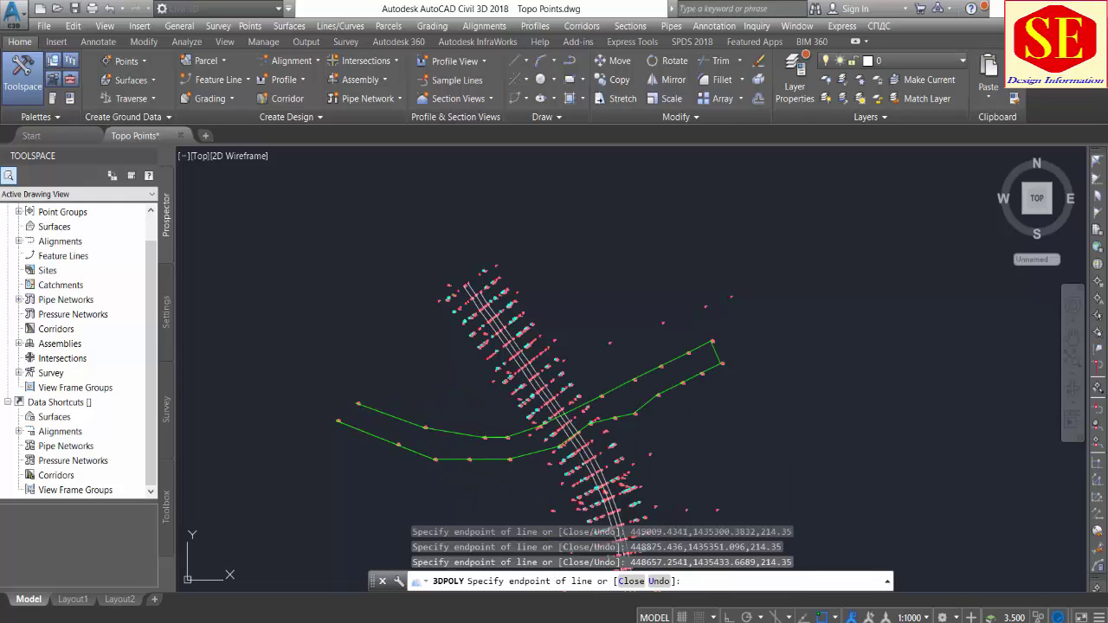
pyautogui.press('Return')
# Step: Explode the track polyline and erase the short segment joining its right ends
pyautogui.scroll(2, 693, 370)
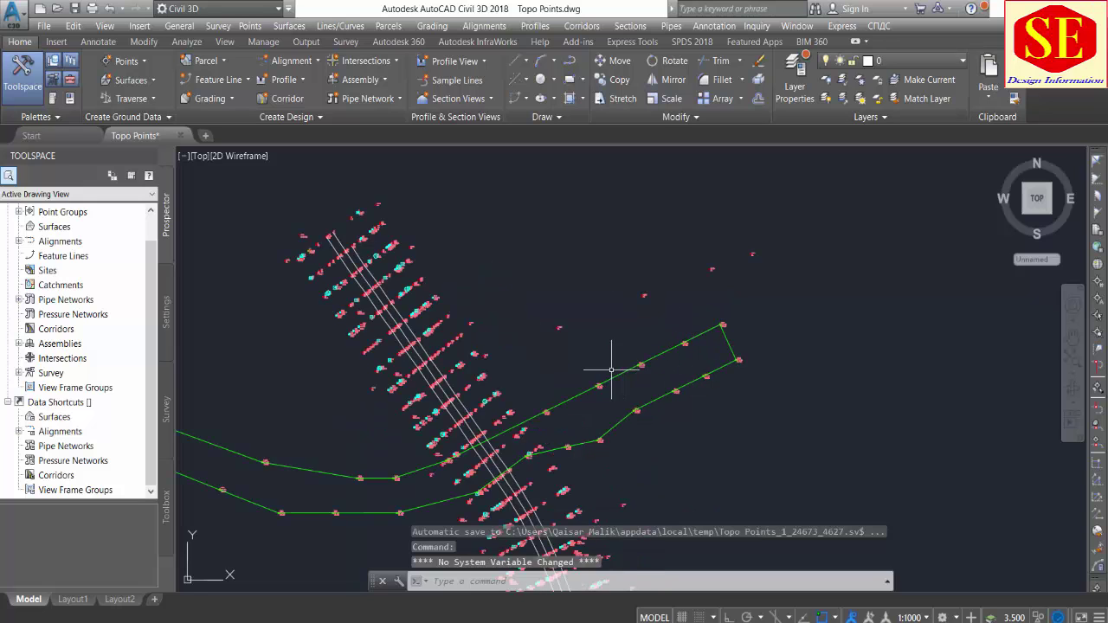
pyautogui.moveTo(618, 444); pyautogui.dragTo(645, 389, button='middle')
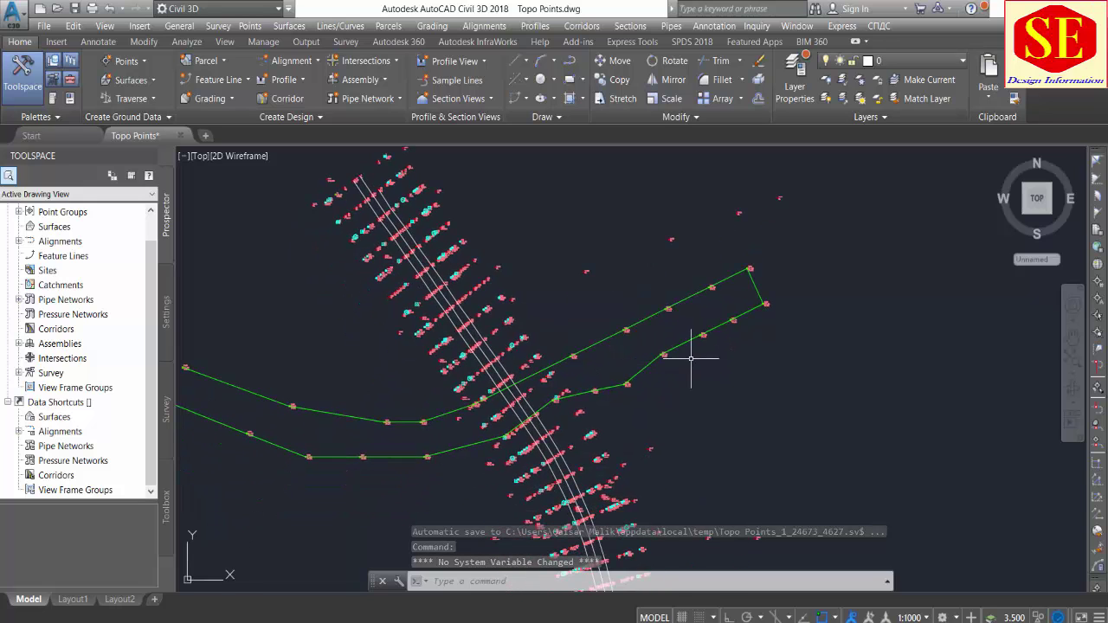
pyautogui.moveTo(404, 389); pyautogui.dragTo(487, 346, button='middle')
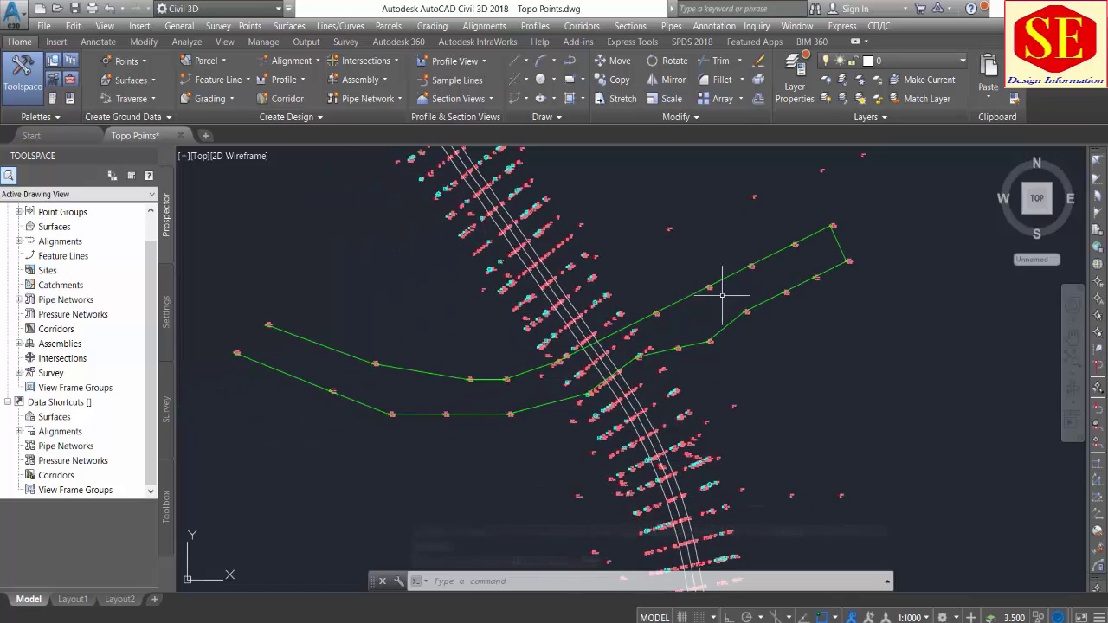
pyautogui.click(831, 239)
pyautogui.write('x')
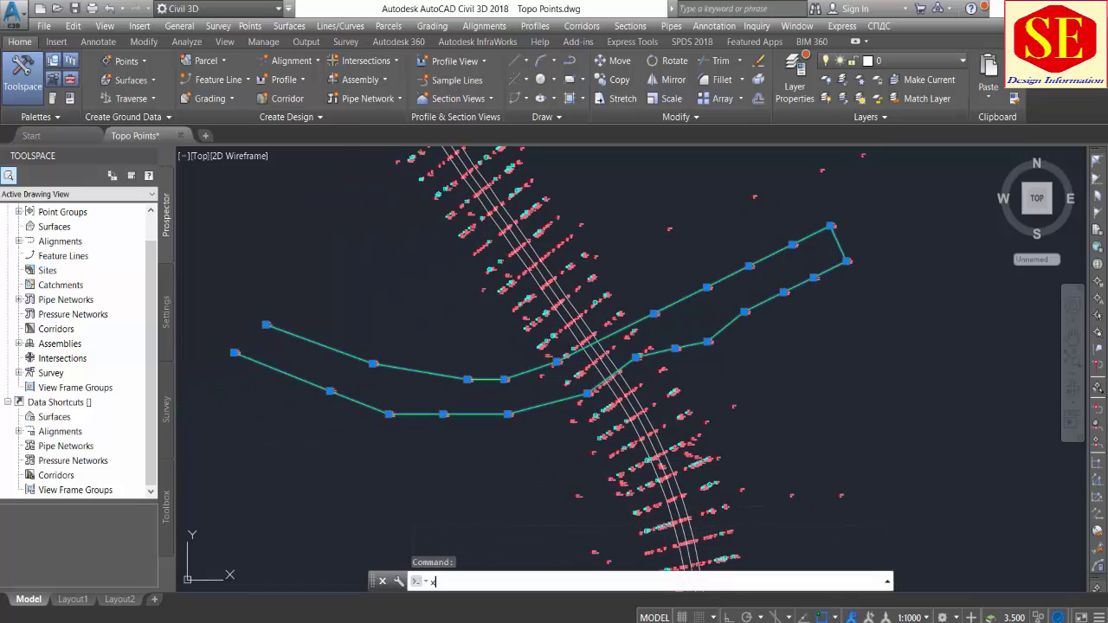
pyautogui.press('Return')
pyautogui.click(841, 246)
pyautogui.write('e')
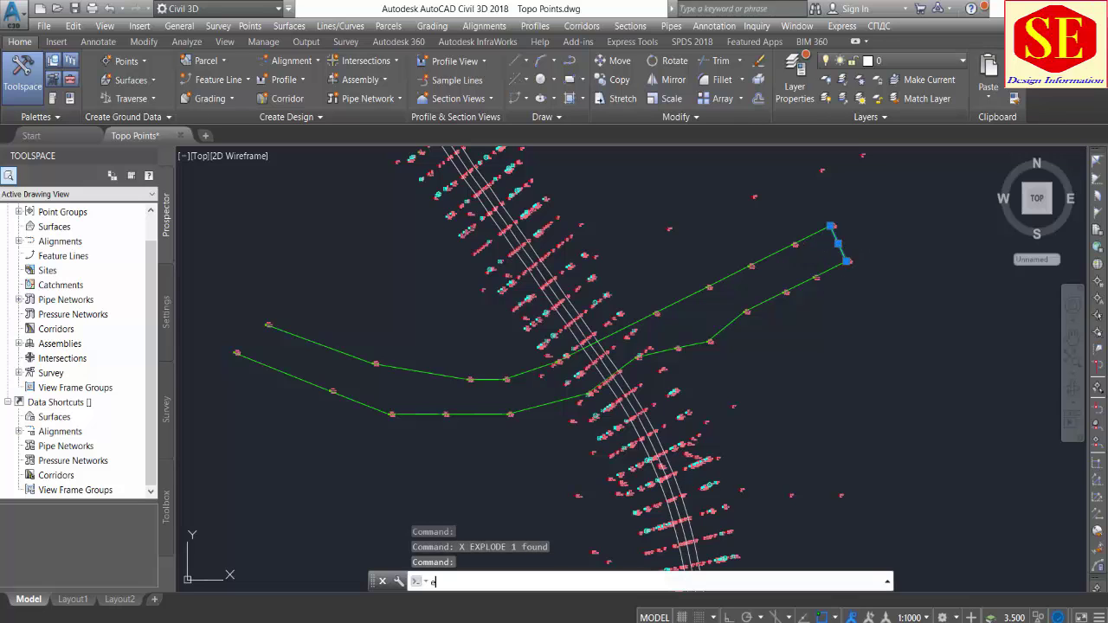
pyautogui.press('Return')
pyautogui.scroll(-4, 766, 276)
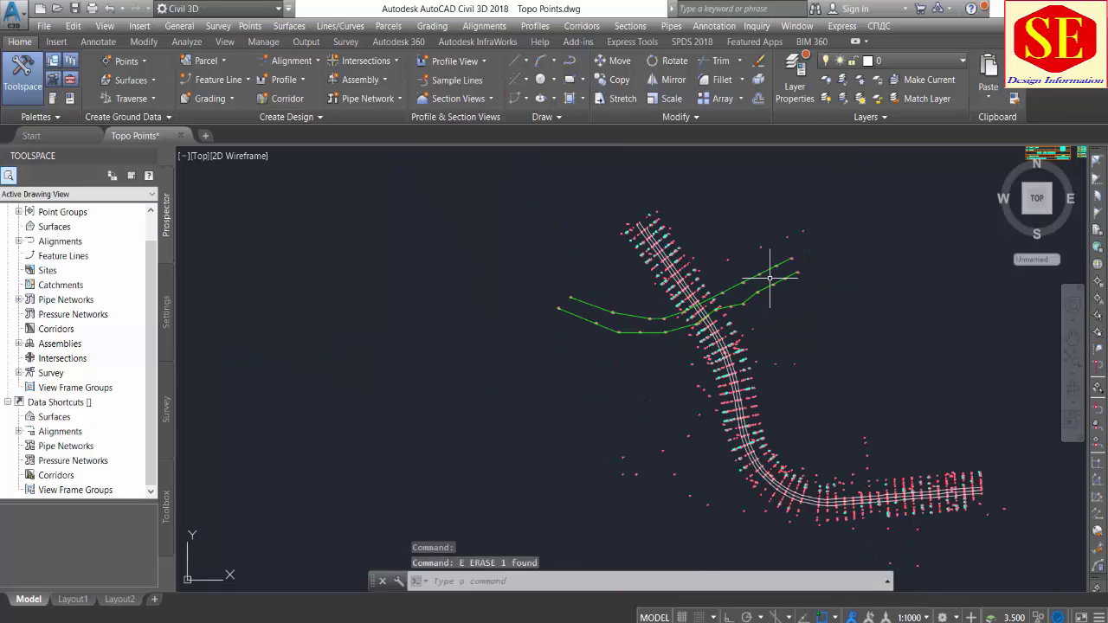
pyautogui.scroll(4, 734, 278)
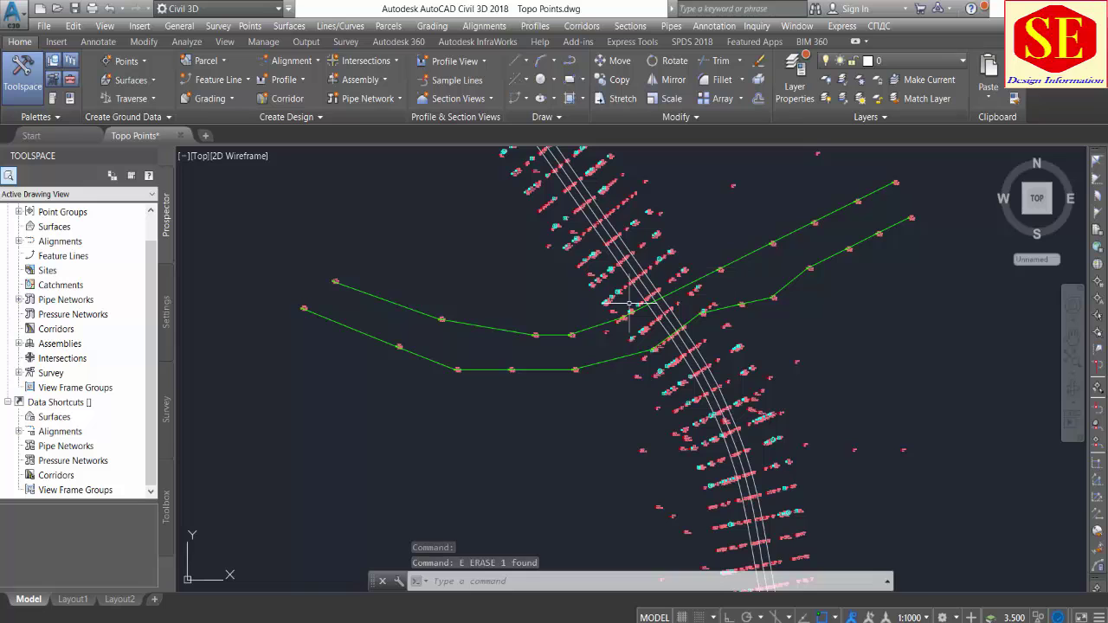
pyautogui.press('Escape')
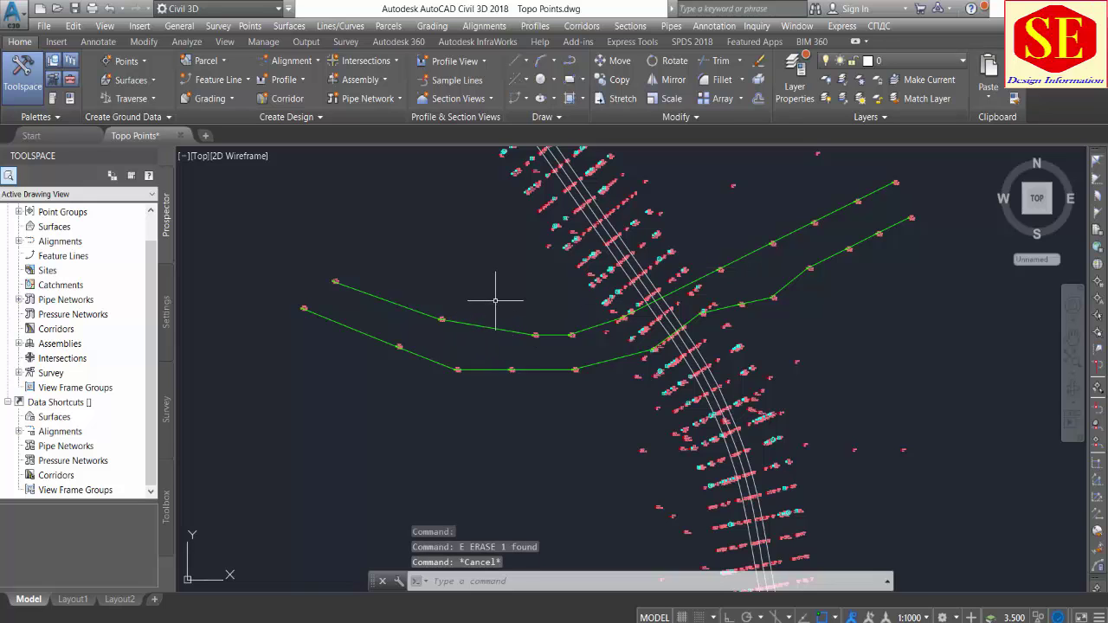
pyautogui.hotkey('alt', 'Tab')
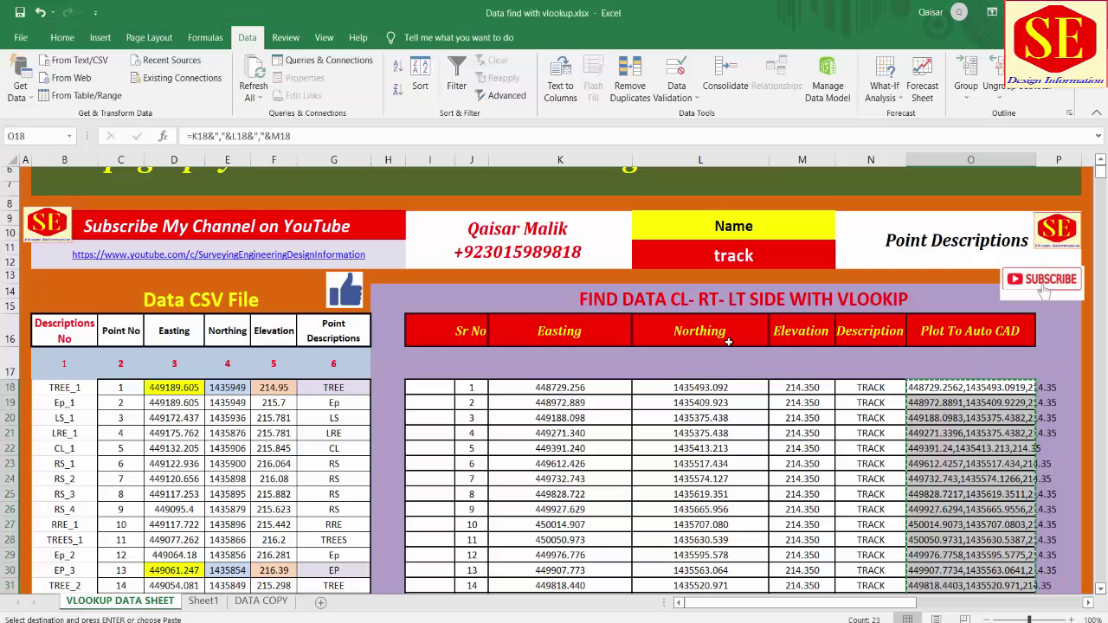
# Step: Copy PYLON from G52 and paste it as a value into the merged lookup cell L11
pyautogui.scroll(-3, 322, 449)
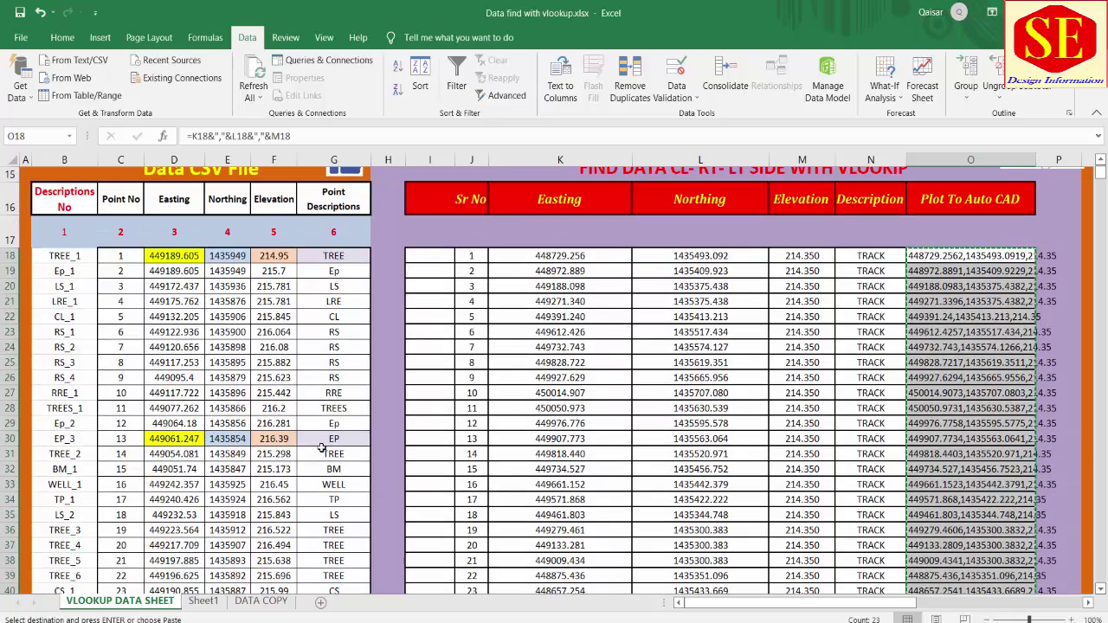
pyautogui.scroll(-4, 355, 541)
pyautogui.click(350, 552)
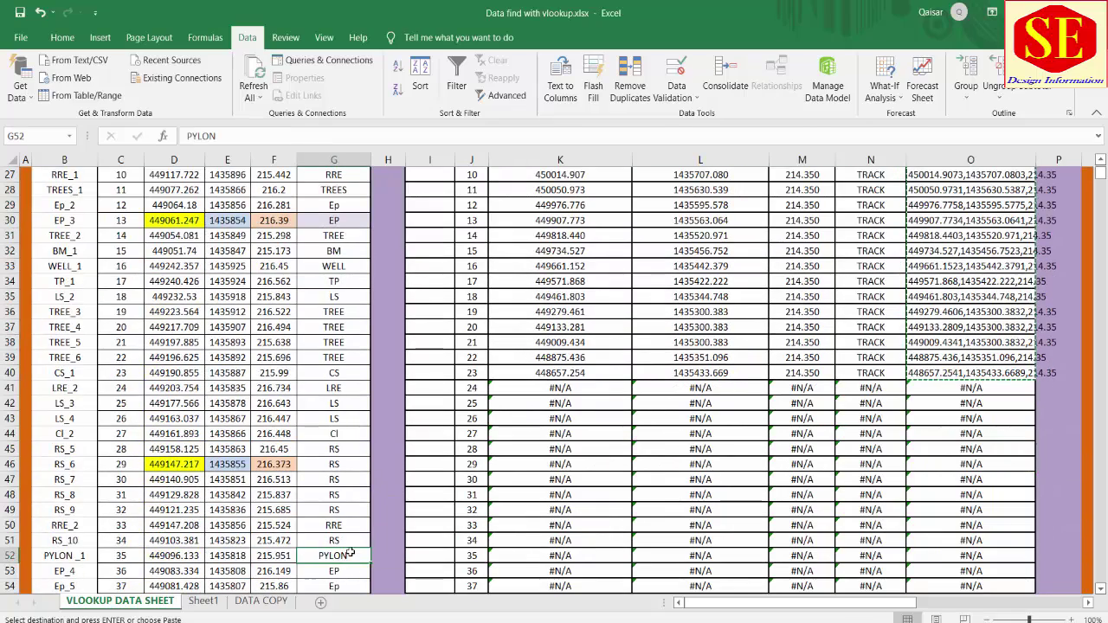
pyautogui.press('Escape')
pyautogui.scroll(1, 733, 464)
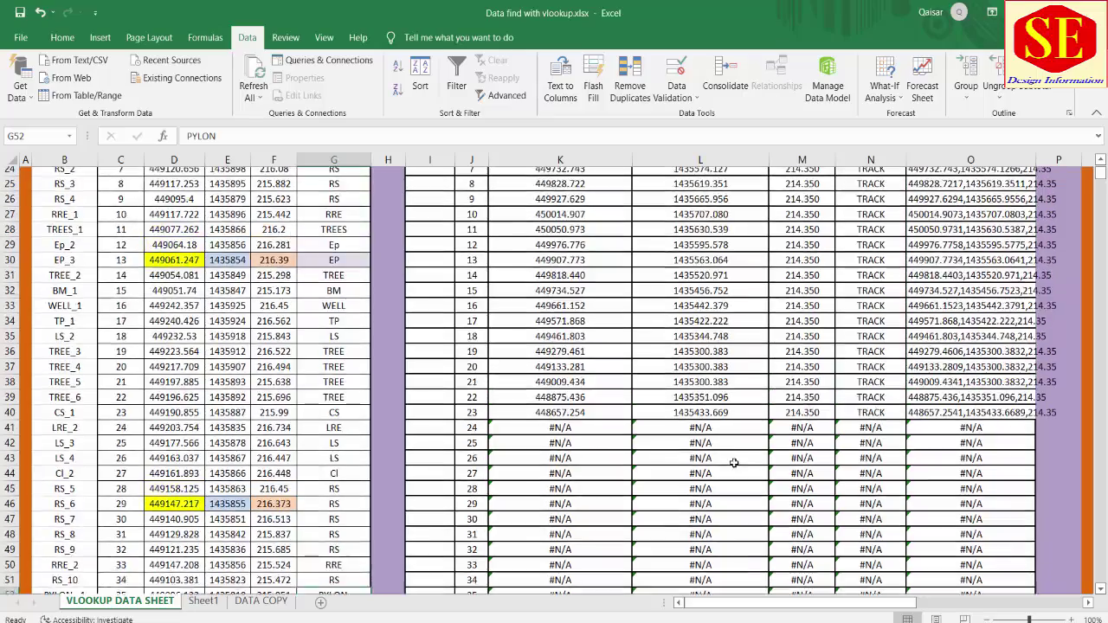
pyautogui.scroll(1, 734, 463)
pyautogui.scroll(-3, 606, 480)
pyautogui.rightClick(342, 512)
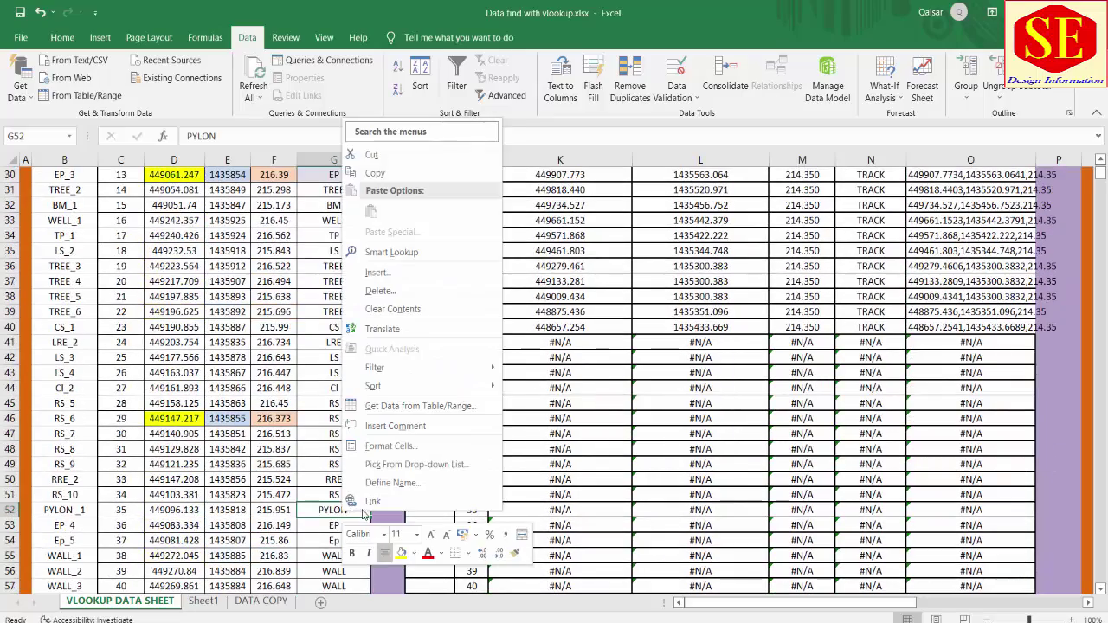
pyautogui.click(364, 177)
pyautogui.scroll(8, 786, 258)
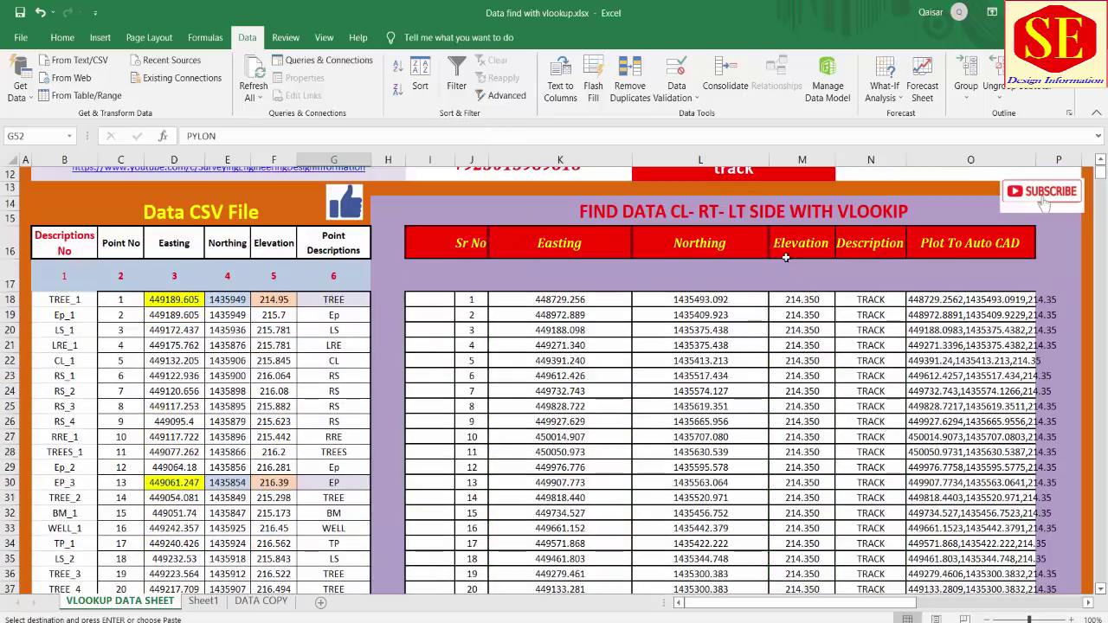
pyautogui.rightClick(736, 234)
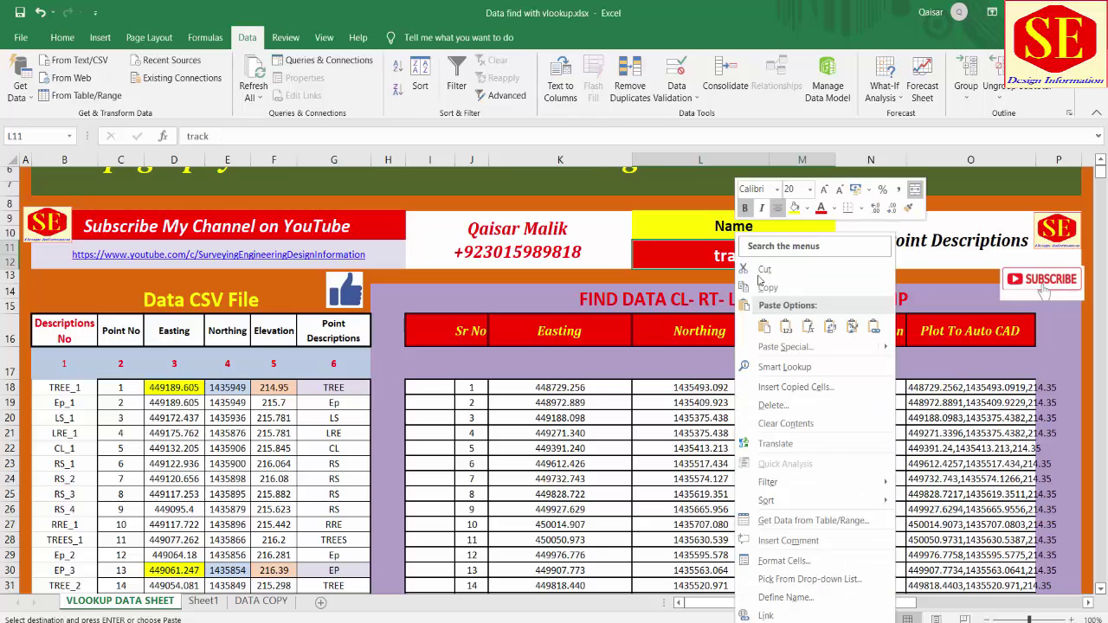
pyautogui.click(785, 327)
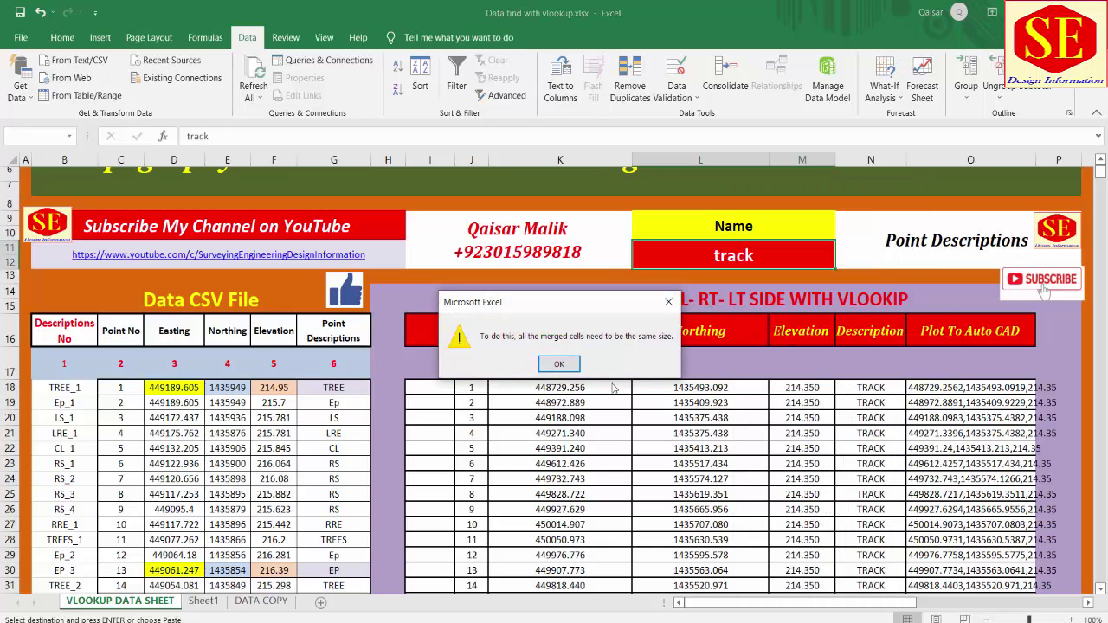
pyautogui.click(559, 364)
pyautogui.press('Return')
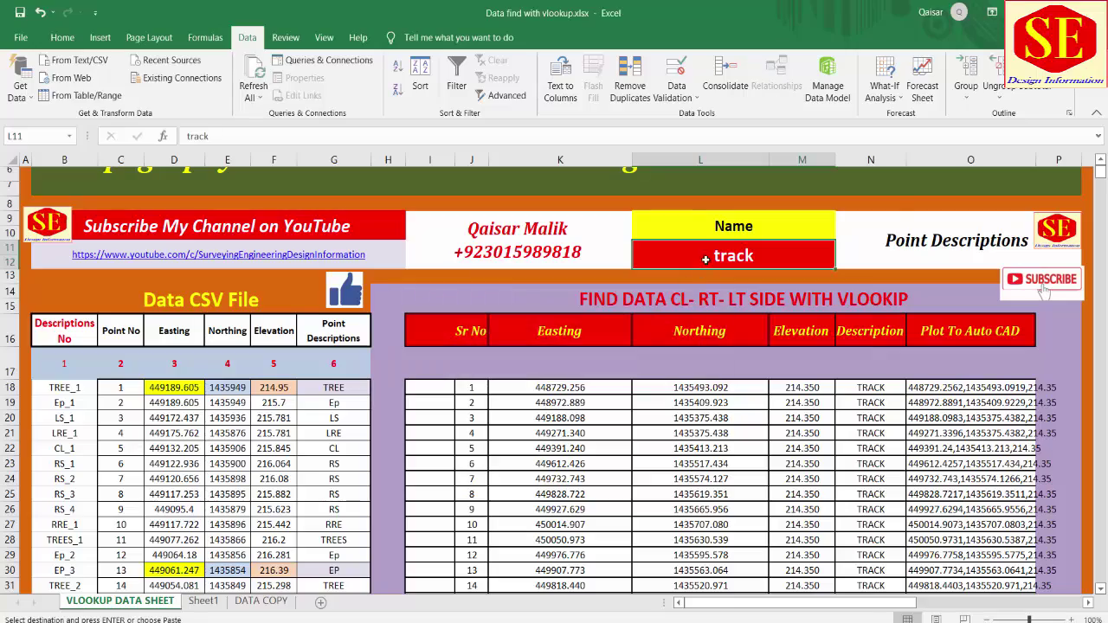
pyautogui.rightClick(706, 260)
pyautogui.click(736, 326)
# Step: Copy the 48 pylon plot coordinates in O18:O65
pyautogui.scroll(-2, 802, 391)
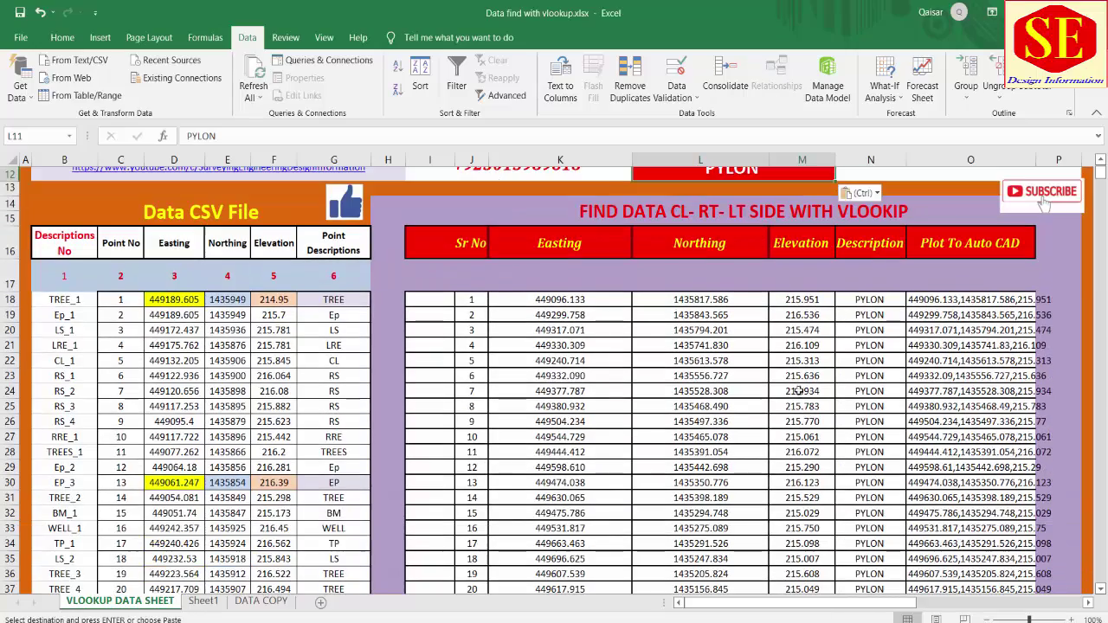
pyautogui.scroll(-6, 623, 345)
pyautogui.scroll(-5, 606, 351)
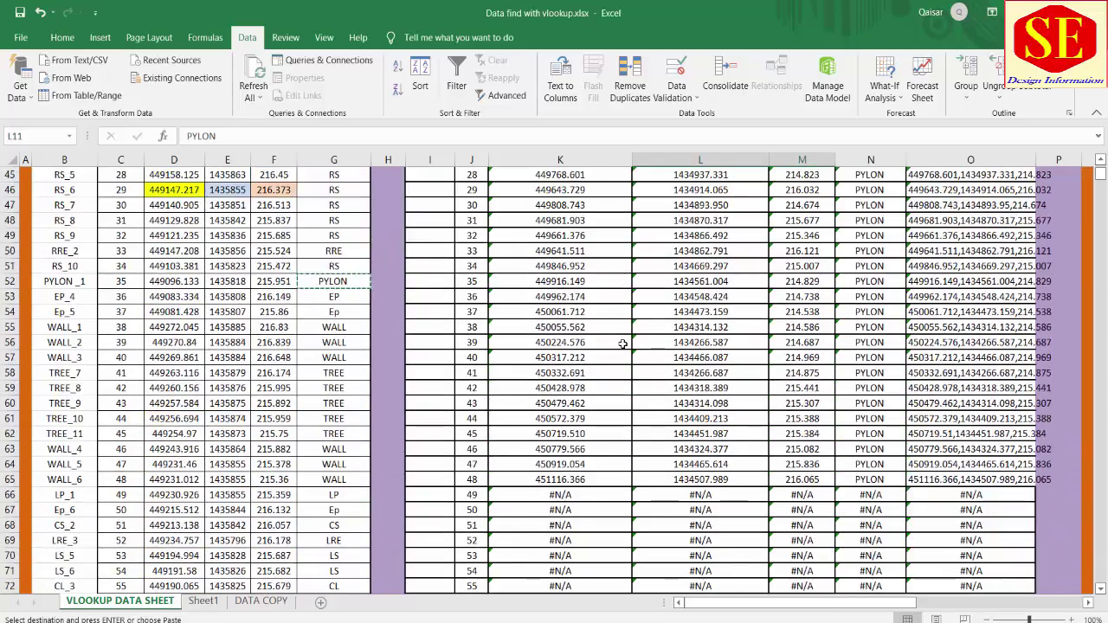
pyautogui.scroll(-3, 551, 362)
pyautogui.scroll(3, 963, 382)
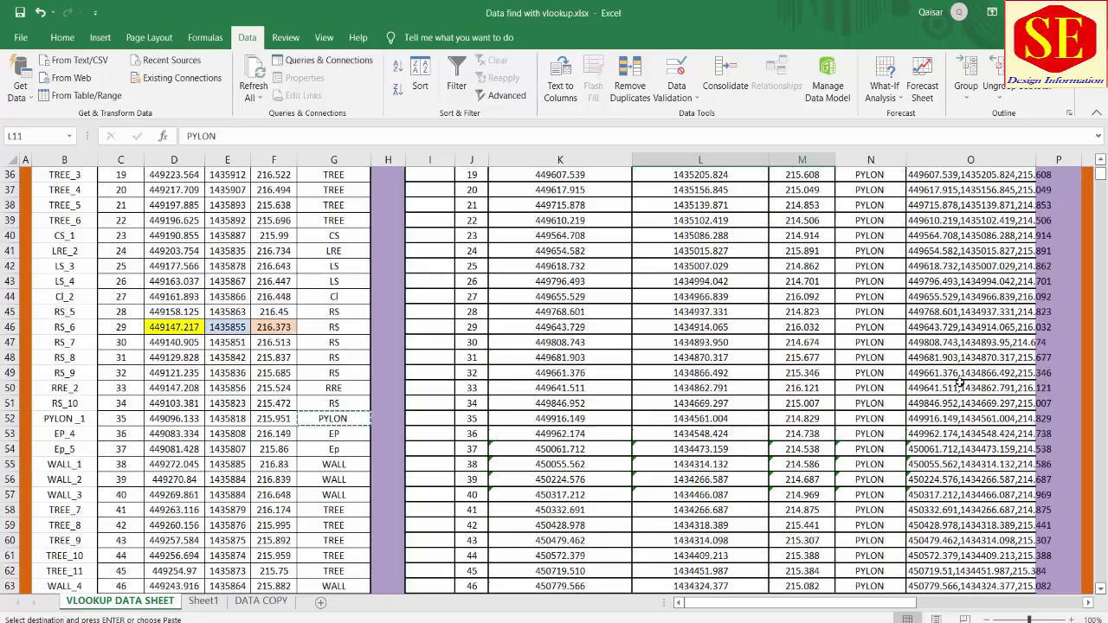
pyautogui.scroll(9, 961, 381)
pyautogui.scroll(5, 956, 380)
pyautogui.moveTo(941, 381)
pyautogui.mouseDown()
pyautogui.moveTo(905, 165)
pyautogui.moveTo(943, 102)
pyautogui.mouseUp()
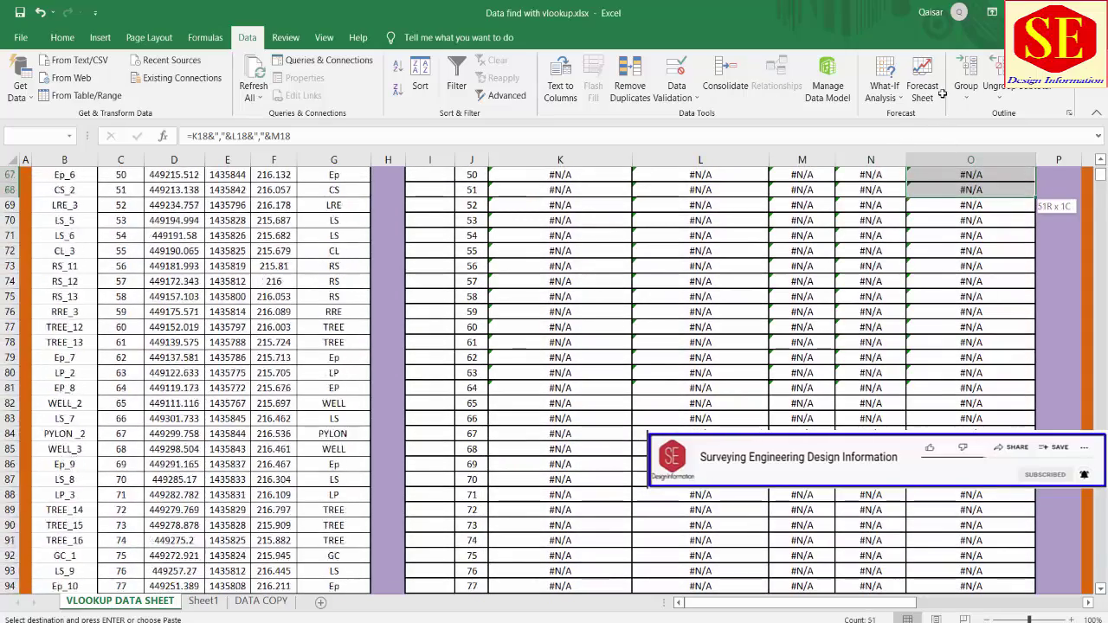
pyautogui.moveTo(943, 102); pyautogui.dragTo(972, 403)
pyautogui.rightClick(971, 403)
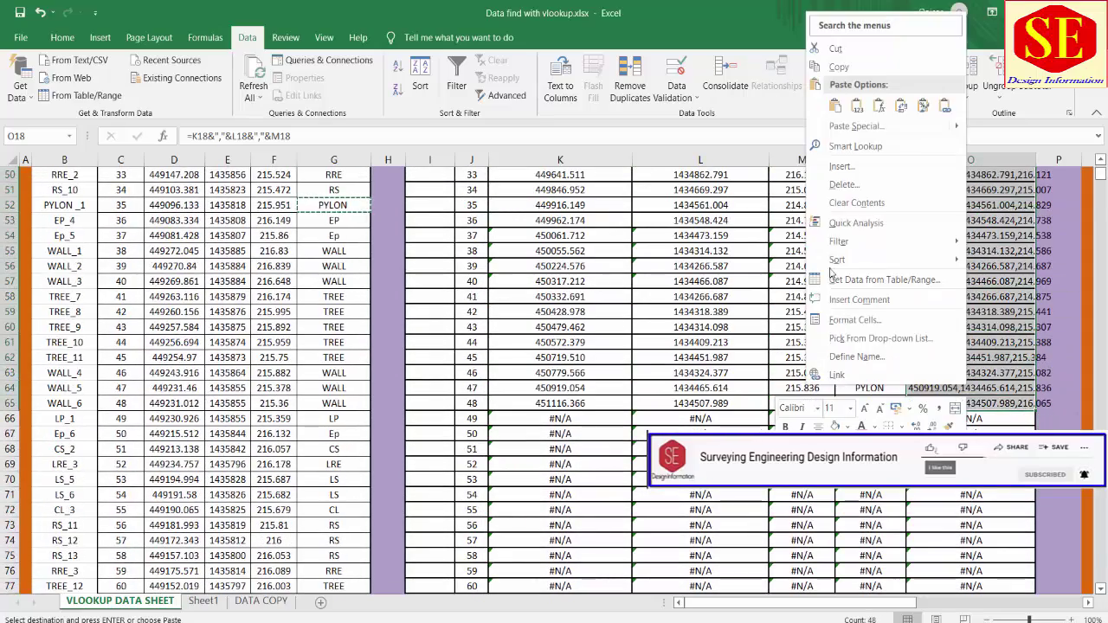
pyautogui.click(840, 66)
pyautogui.scroll(11, 1043, 290)
pyautogui.scroll(3, 1043, 290)
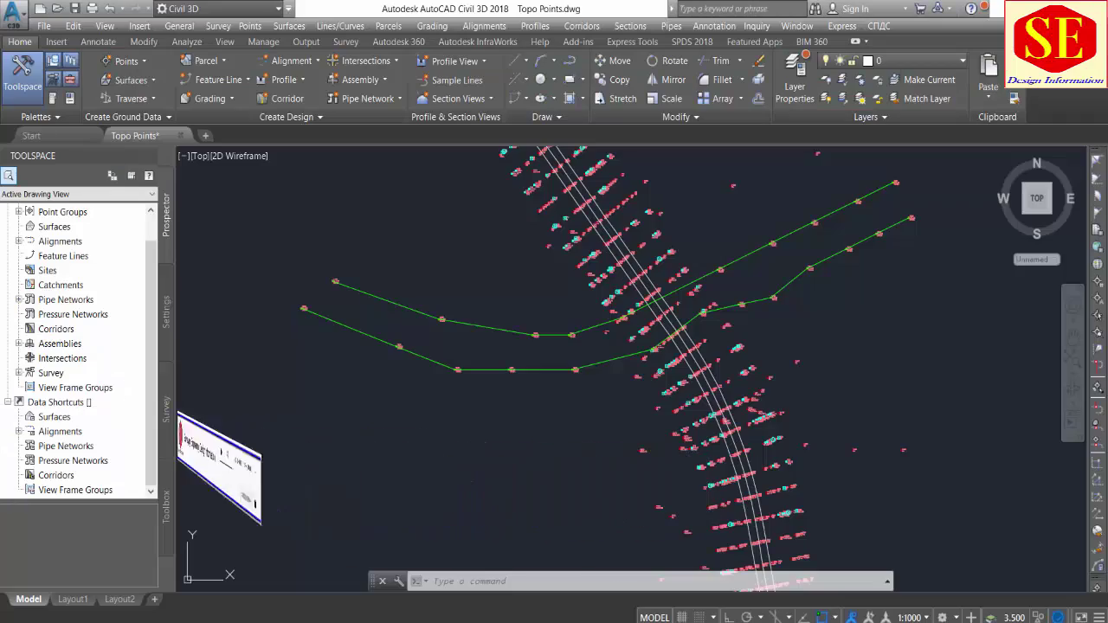
pyautogui.scroll(-3, 532, 389)
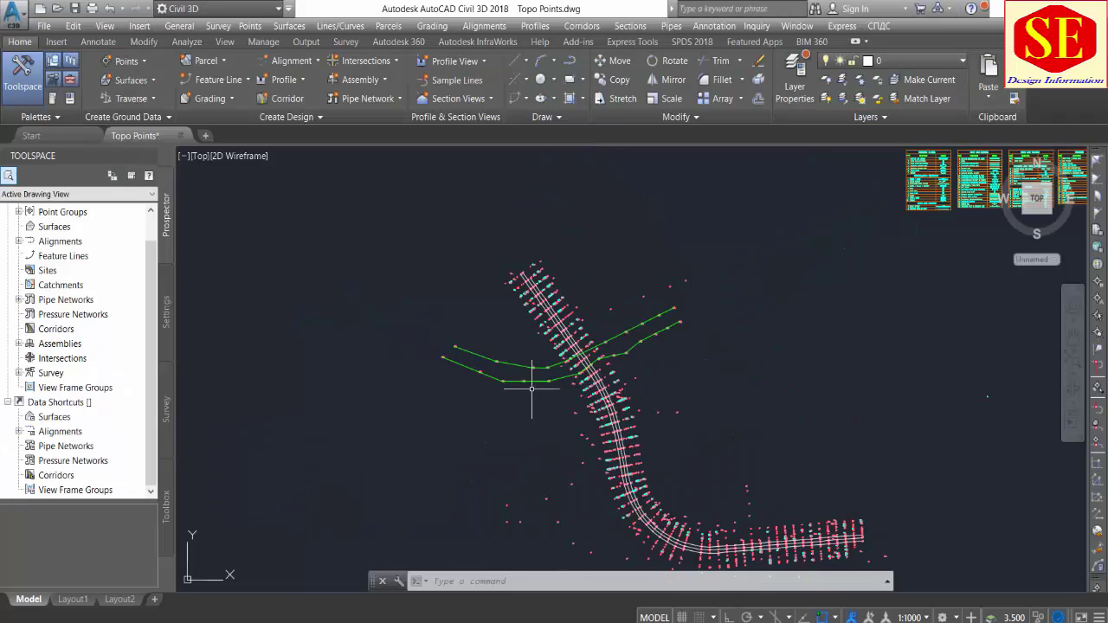
# Step: Window-select the PYLON crossed-box legend symbol, run CO, and pick its centre as base point
pyautogui.moveTo(752, 338); pyautogui.dragTo(388, 379, button='middle')
pyautogui.scroll(5, 682, 210)
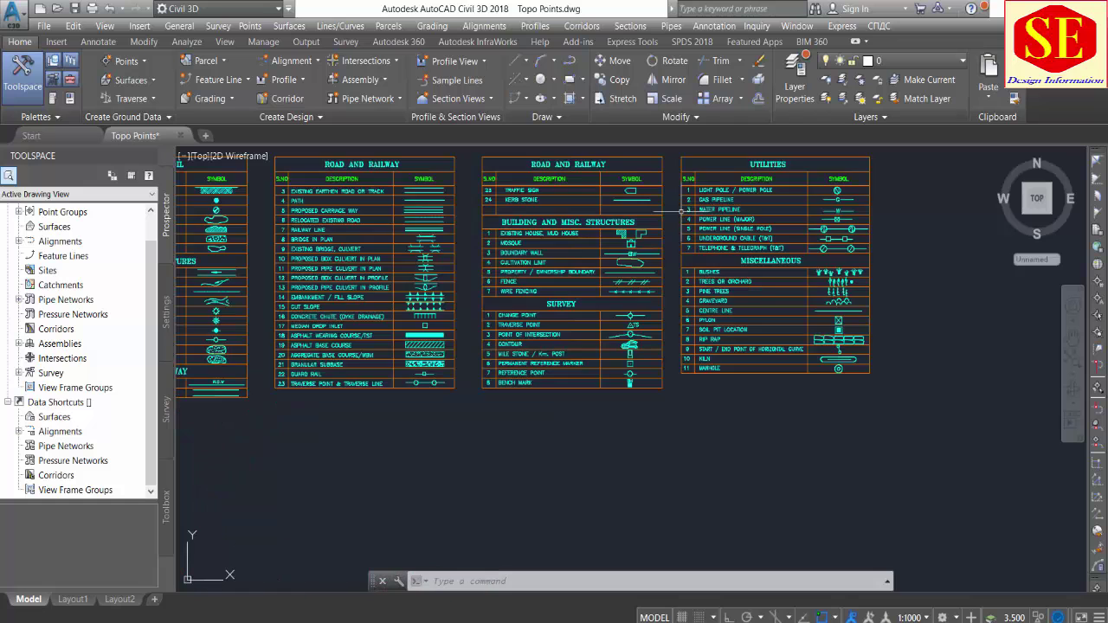
pyautogui.scroll(5, 697, 258)
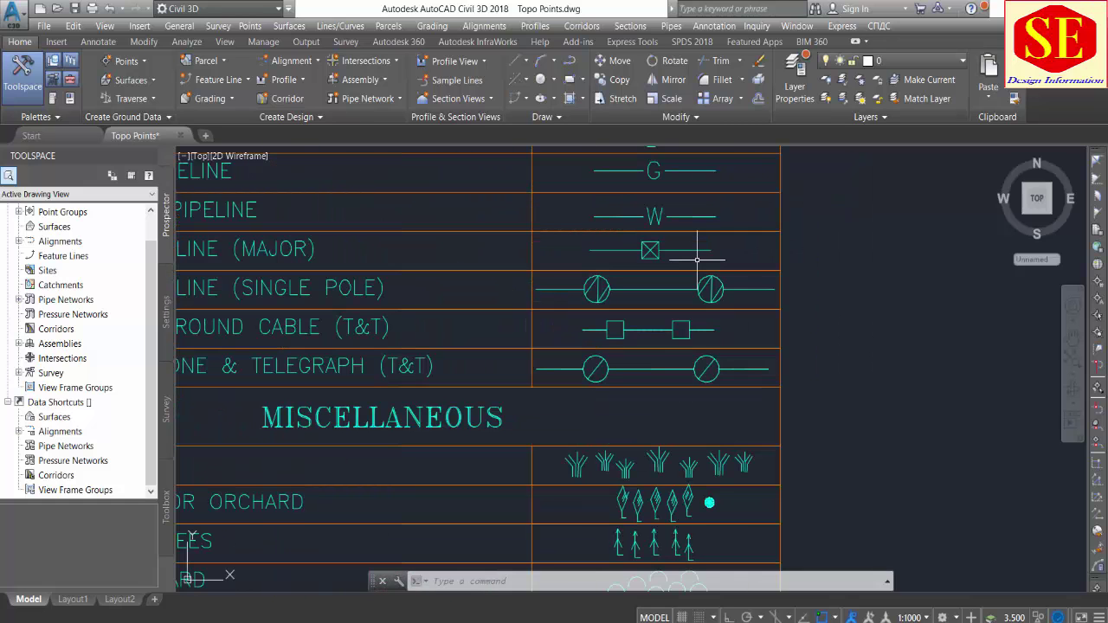
pyautogui.moveTo(681, 365)
pyautogui.mouseDown(button='middle')
pyautogui.moveTo(680, 216)
pyautogui.moveTo(683, 288)
pyautogui.mouseUp(button='middle')
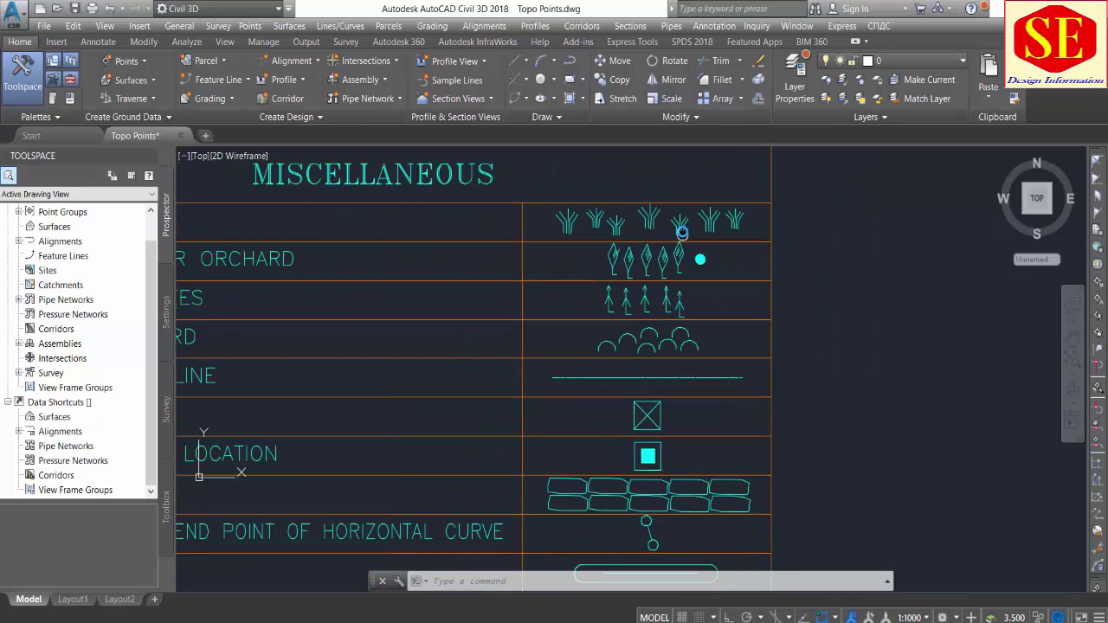
pyautogui.moveTo(462, 421); pyautogui.dragTo(735, 366, button='middle')
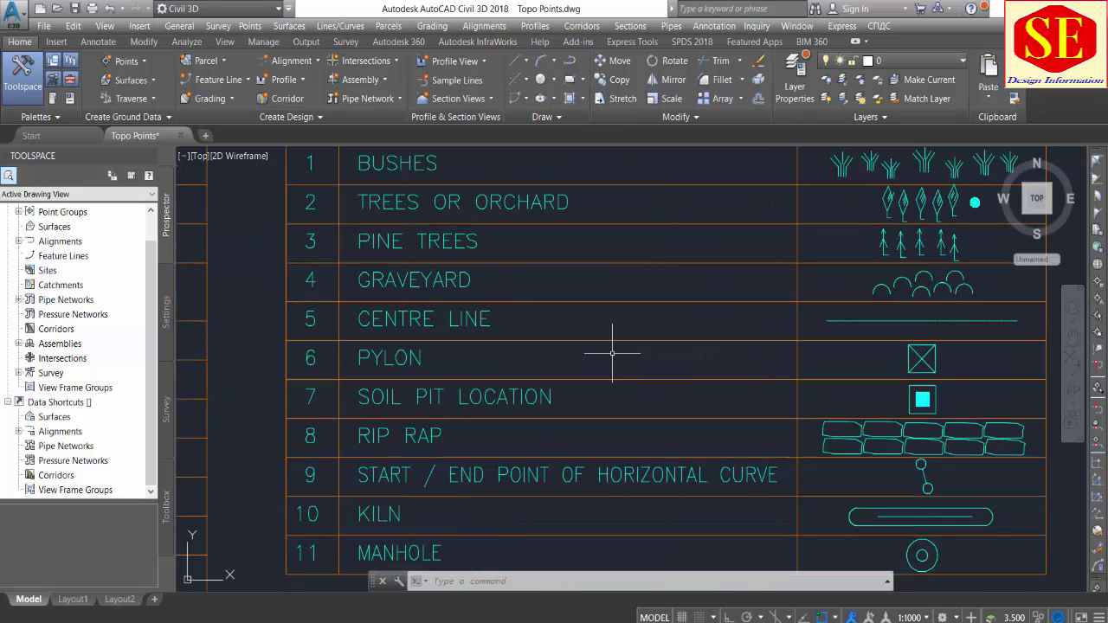
pyautogui.moveTo(701, 336); pyautogui.dragTo(538, 340, button='middle')
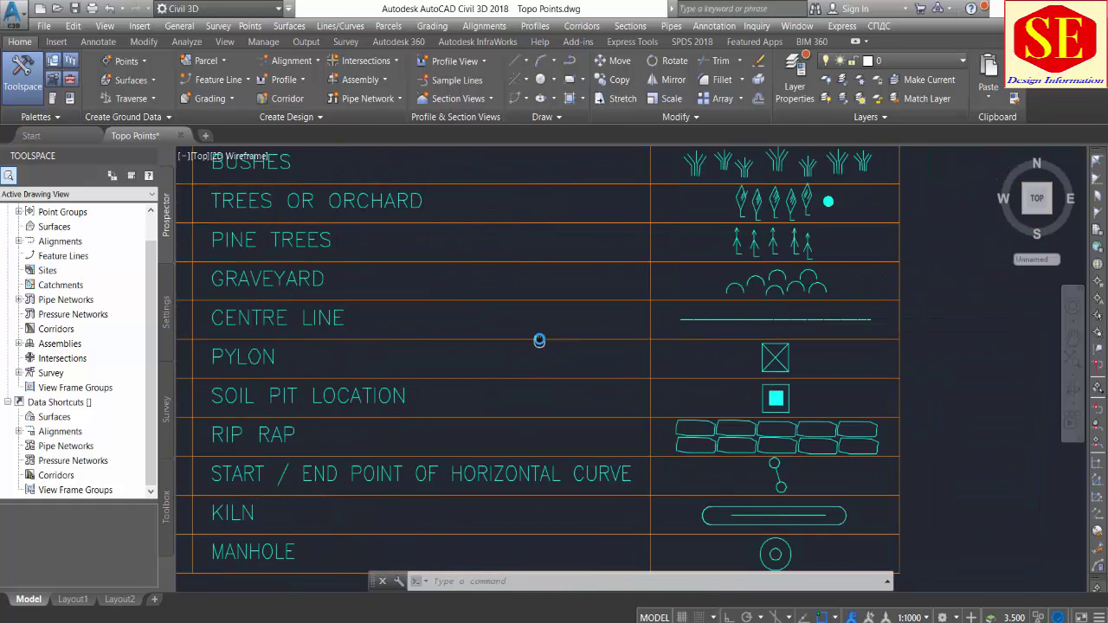
pyautogui.scroll(4, 810, 372)
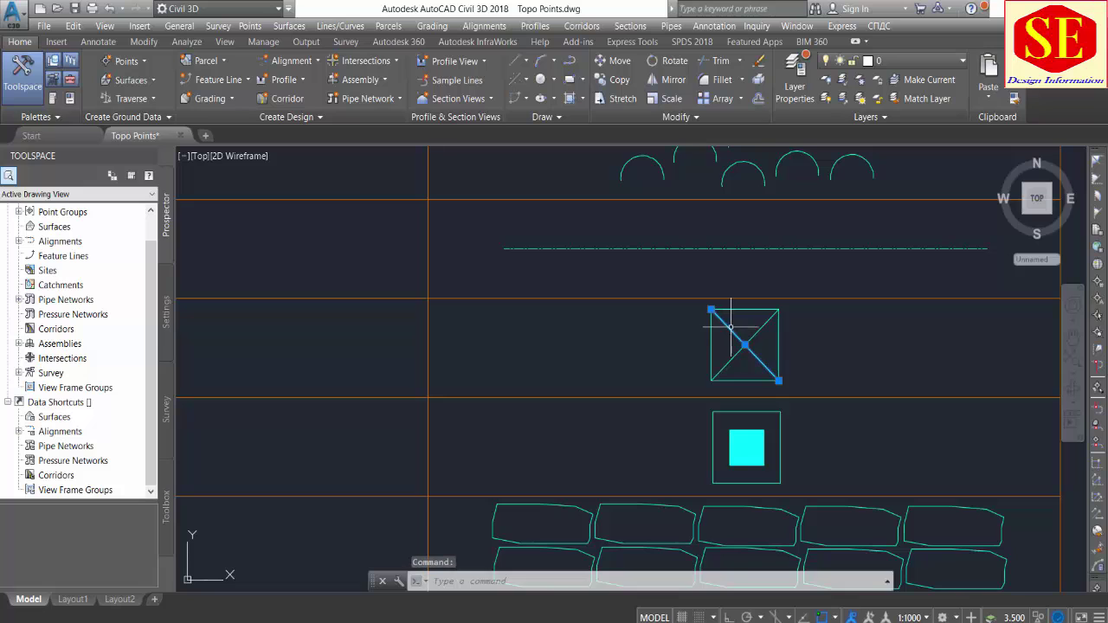
pyautogui.click(794, 321)
pyautogui.click(675, 366)
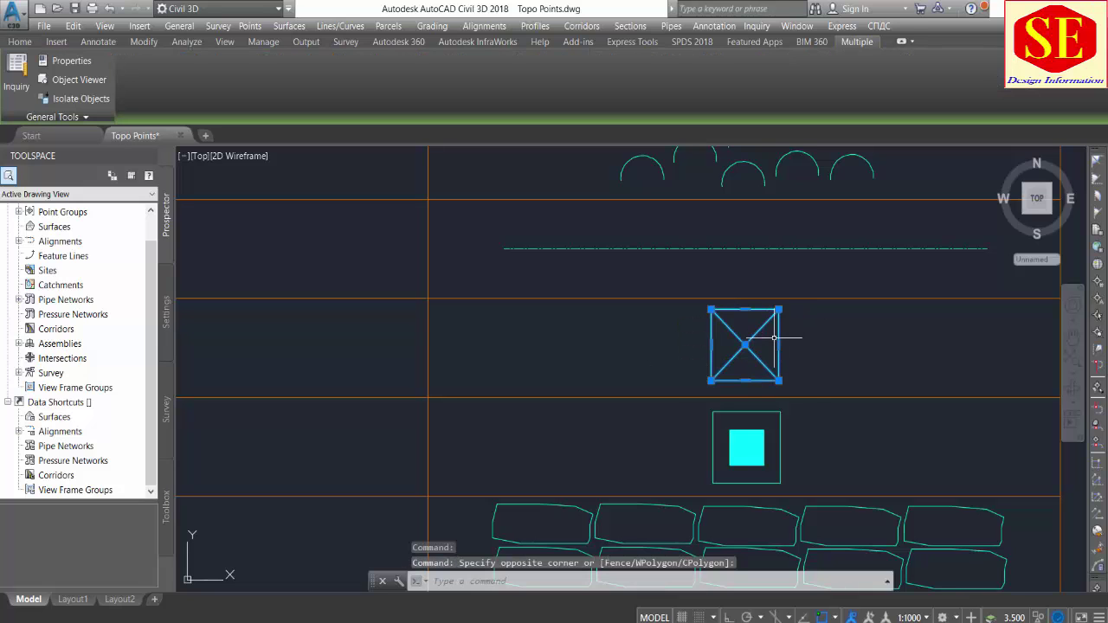
pyautogui.write('co')
pyautogui.press('Return')
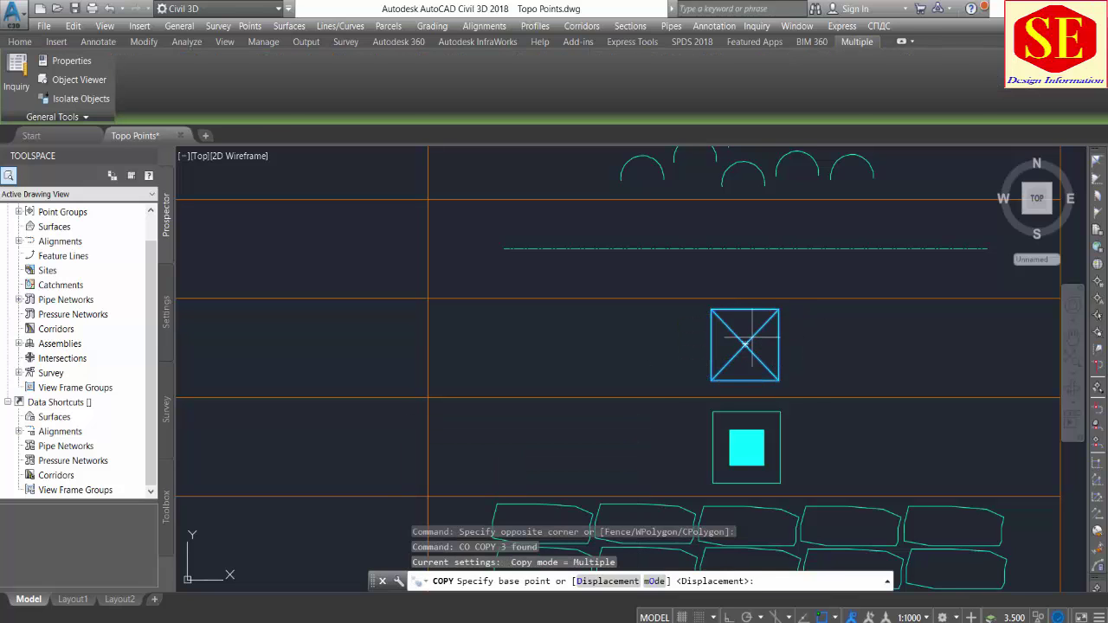
pyautogui.click(746, 339)
# Step: Paste the pylon coordinates as copy destinations, placing X-box symbols at all 48 points
pyautogui.scroll(-5, 777, 279)
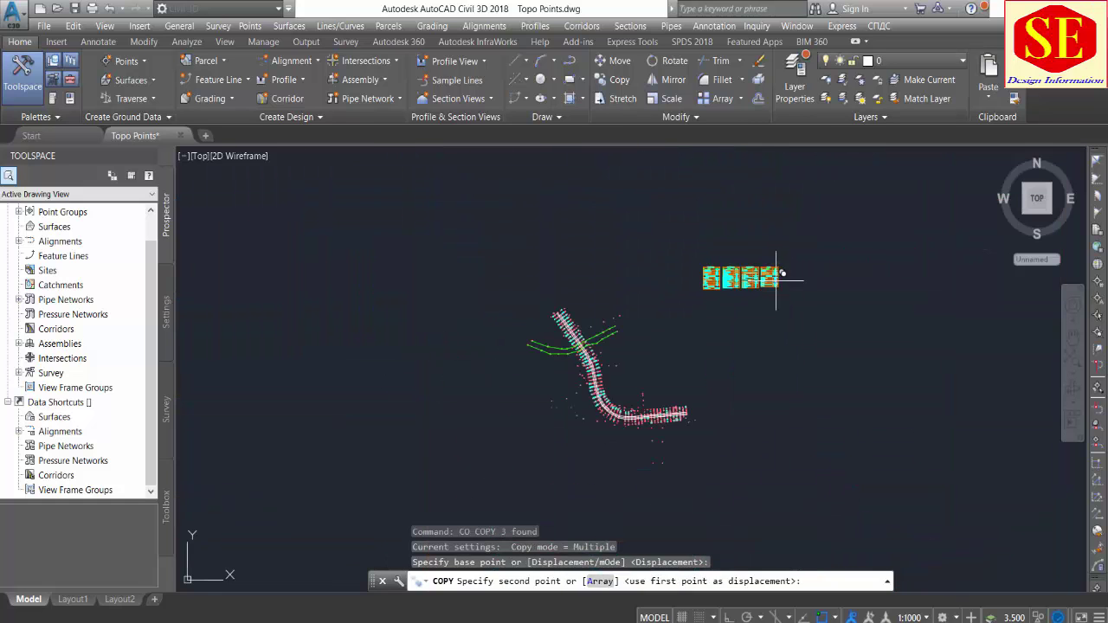
pyautogui.rightClick(809, 582)
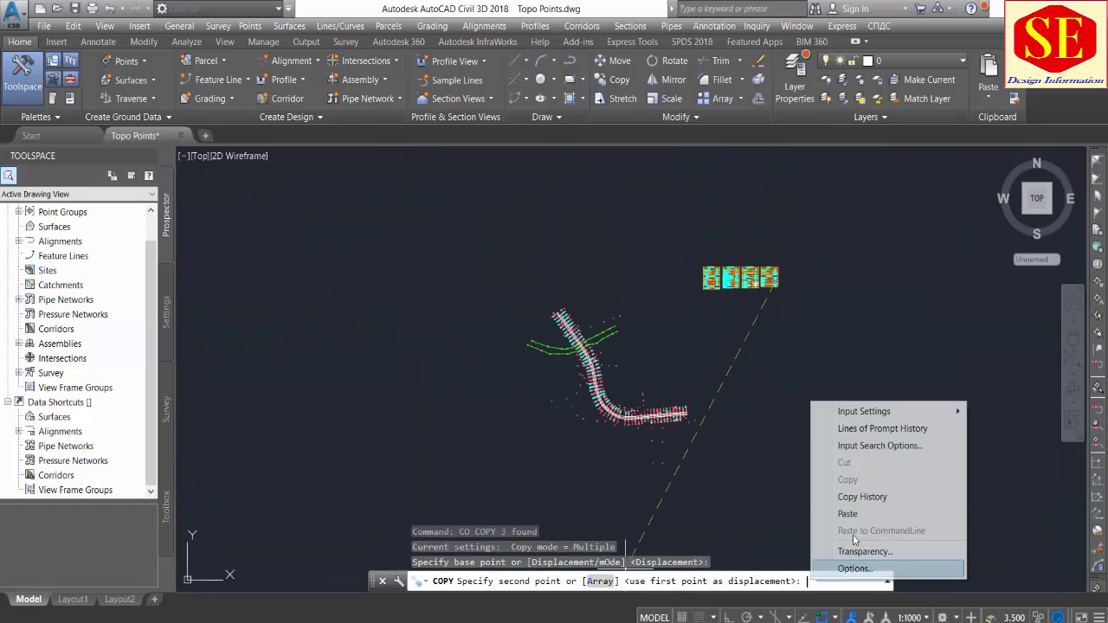
pyautogui.click(860, 521)
pyautogui.scroll(5, 599, 379)
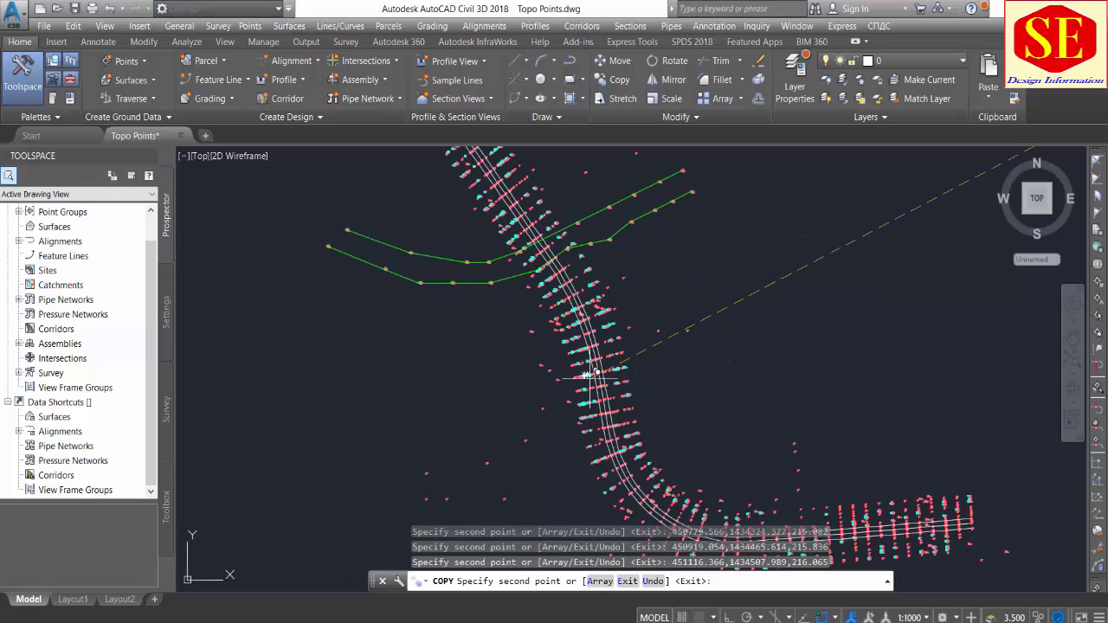
pyautogui.press('Escape')
# Step: Zoom and pan along the alignment to check the placed pylon symbols
pyautogui.scroll(10, 587, 374)
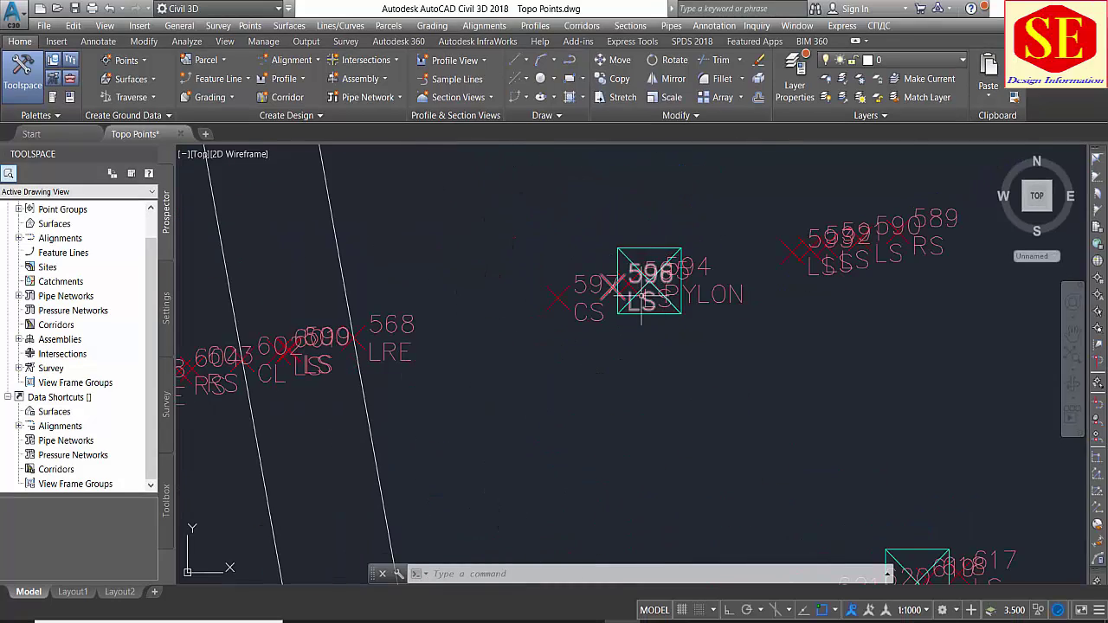
pyautogui.scroll(10, 697, 364)
pyautogui.scroll(-12, 755, 337)
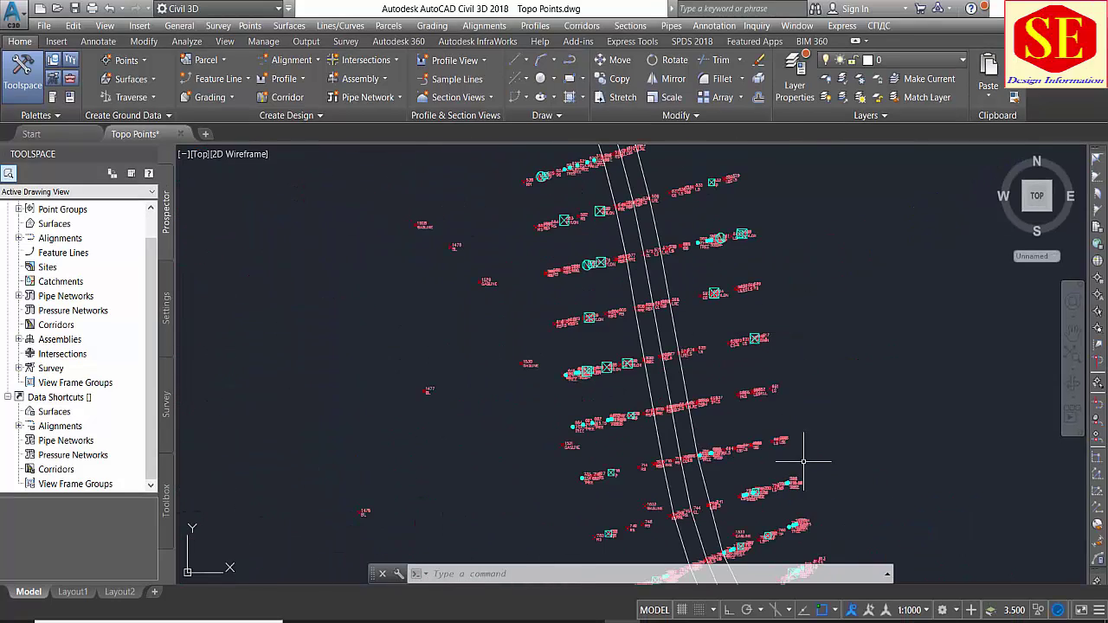
pyautogui.scroll(9, 800, 467)
pyautogui.scroll(2, 638, 285)
pyautogui.scroll(-7, 572, 360)
pyautogui.scroll(6, 507, 217)
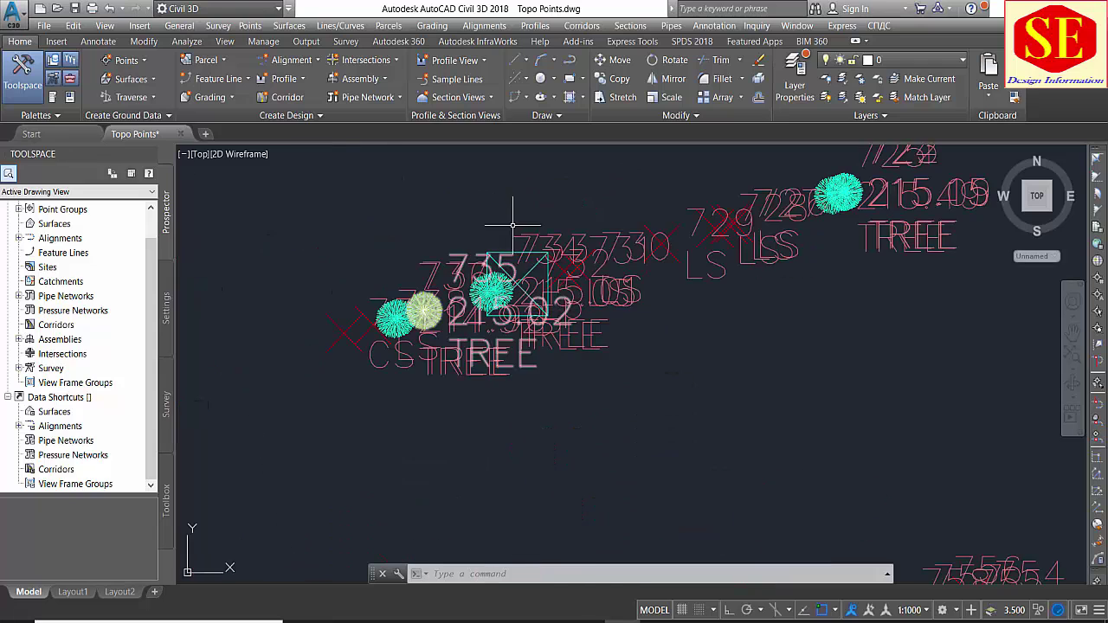
pyautogui.scroll(-6, 571, 360)
pyautogui.scroll(-5, 554, 323)
pyautogui.scroll(3, 552, 255)
pyautogui.scroll(3, 520, 229)
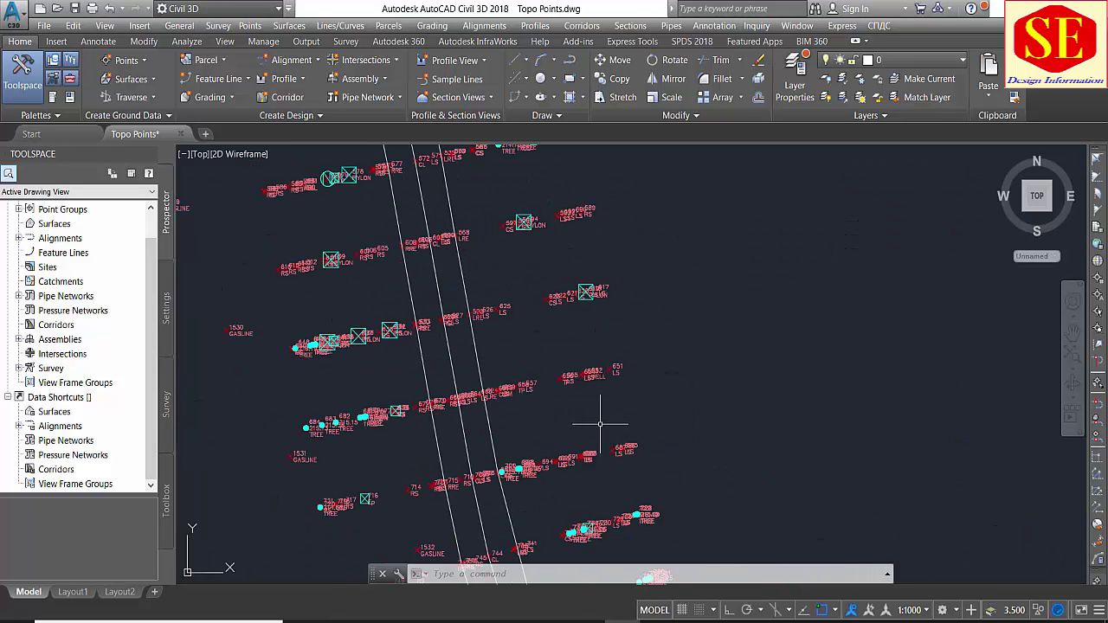
pyautogui.scroll(-3, 519, 329)
pyautogui.scroll(3, 363, 234)
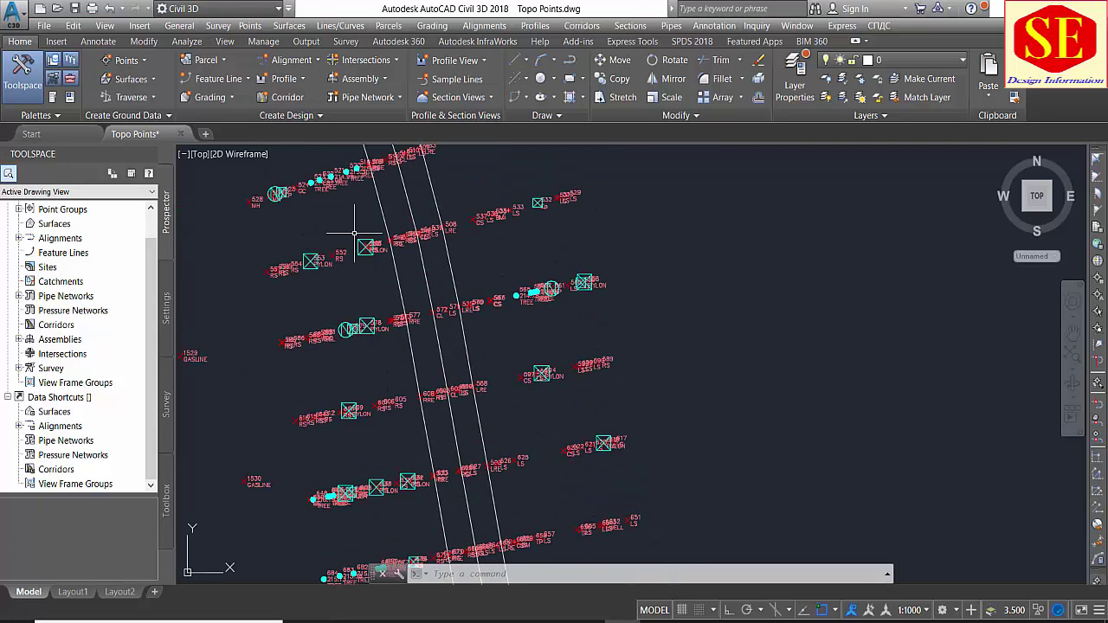
pyautogui.scroll(-3, 383, 362)
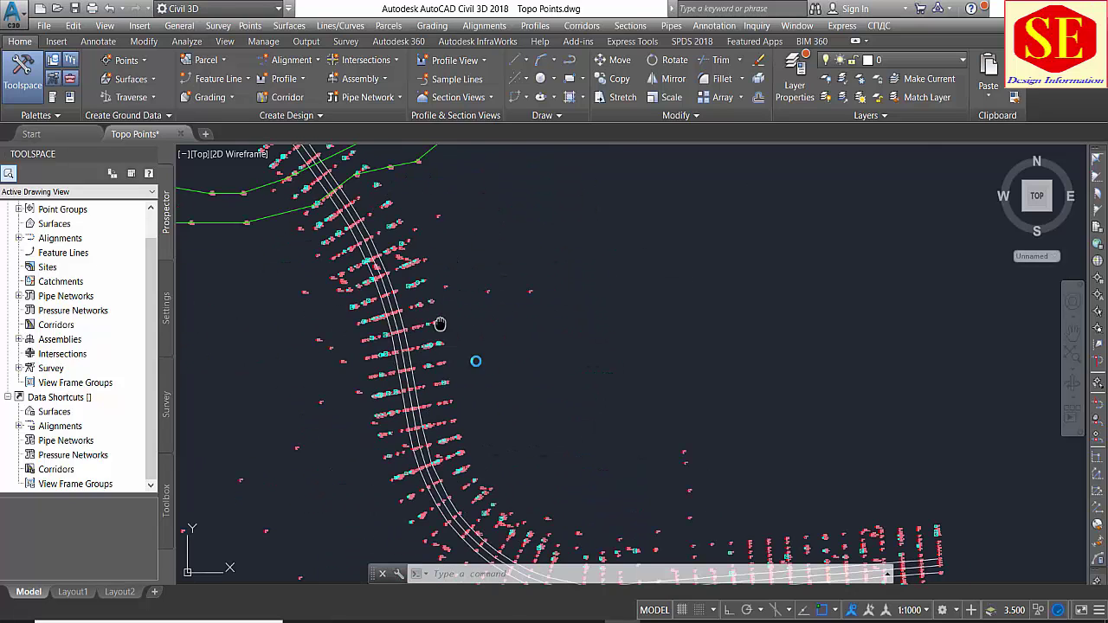
pyautogui.moveTo(439, 324); pyautogui.dragTo(468, 297, button='middle')
pyautogui.scroll(-3, 468, 299)
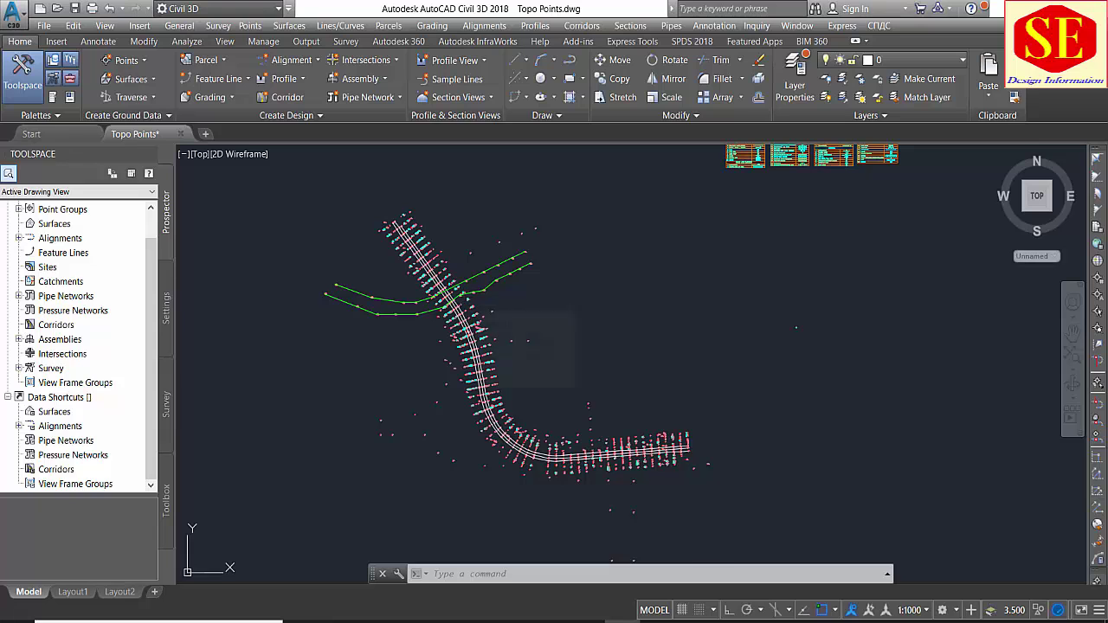
pyautogui.press('Escape')
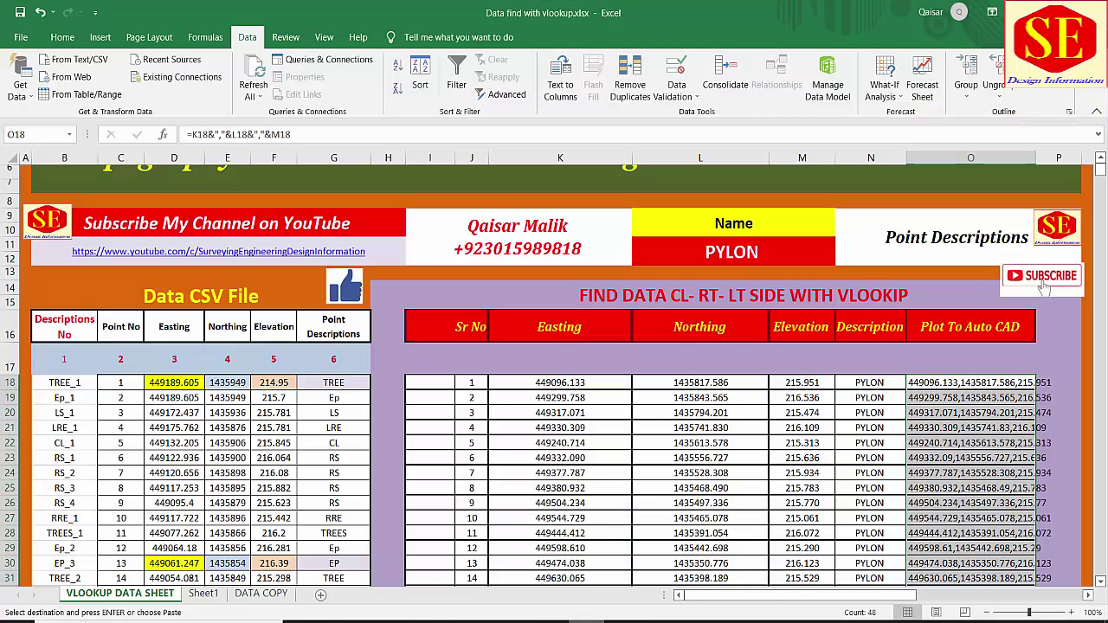
# Step: Change the lookup name in L11 to Culvert and review the 30 CULVERT results
pyautogui.click(725, 255)
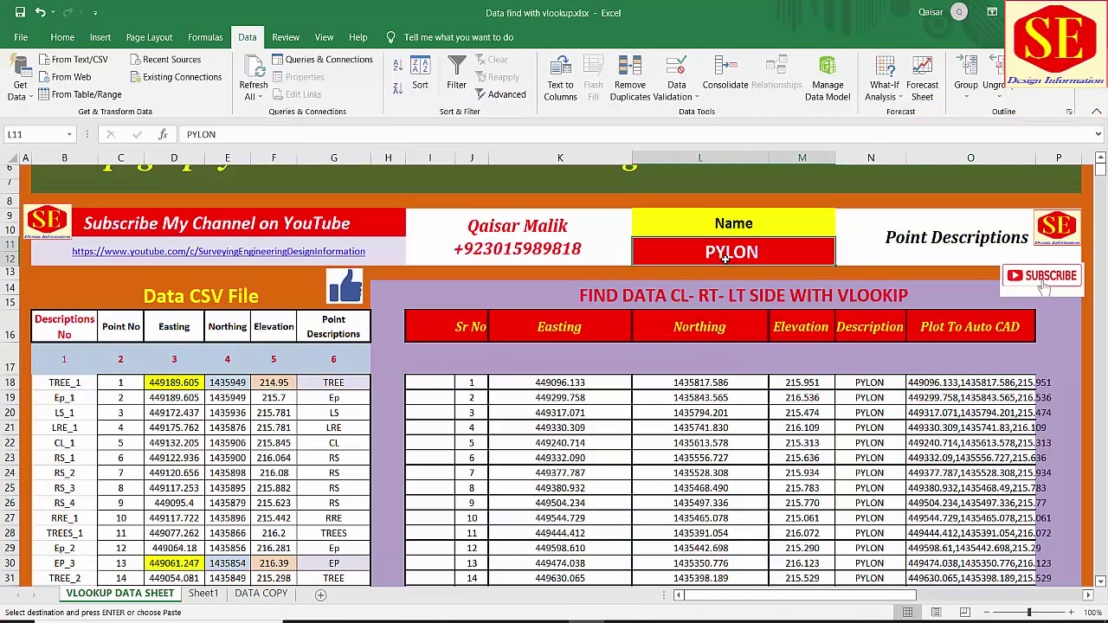
pyautogui.write('Culvert')
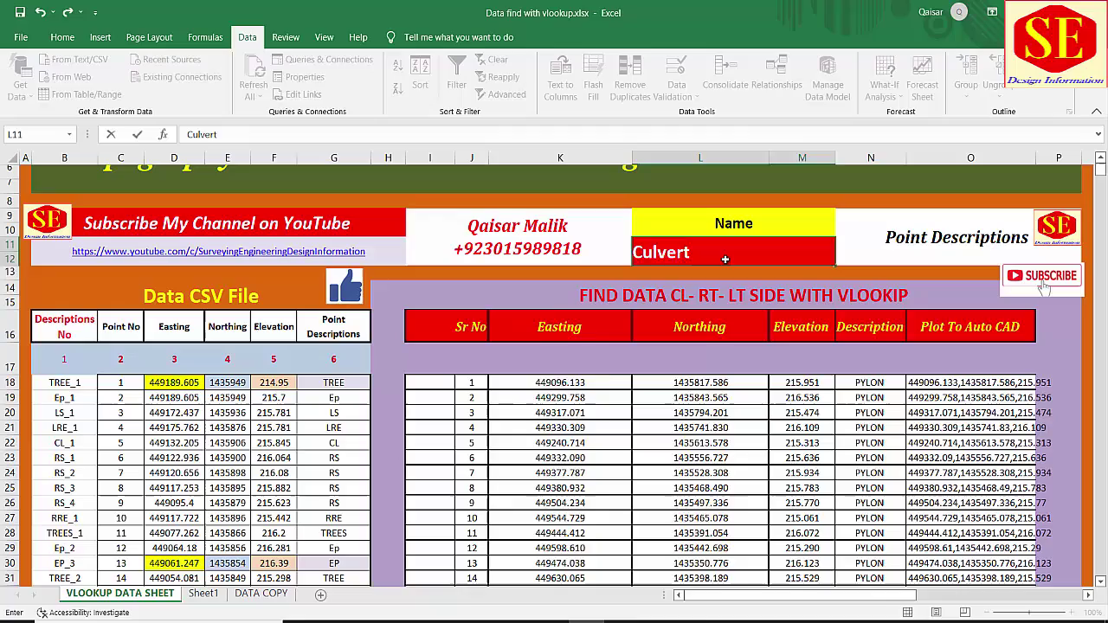
pyautogui.press('Return')
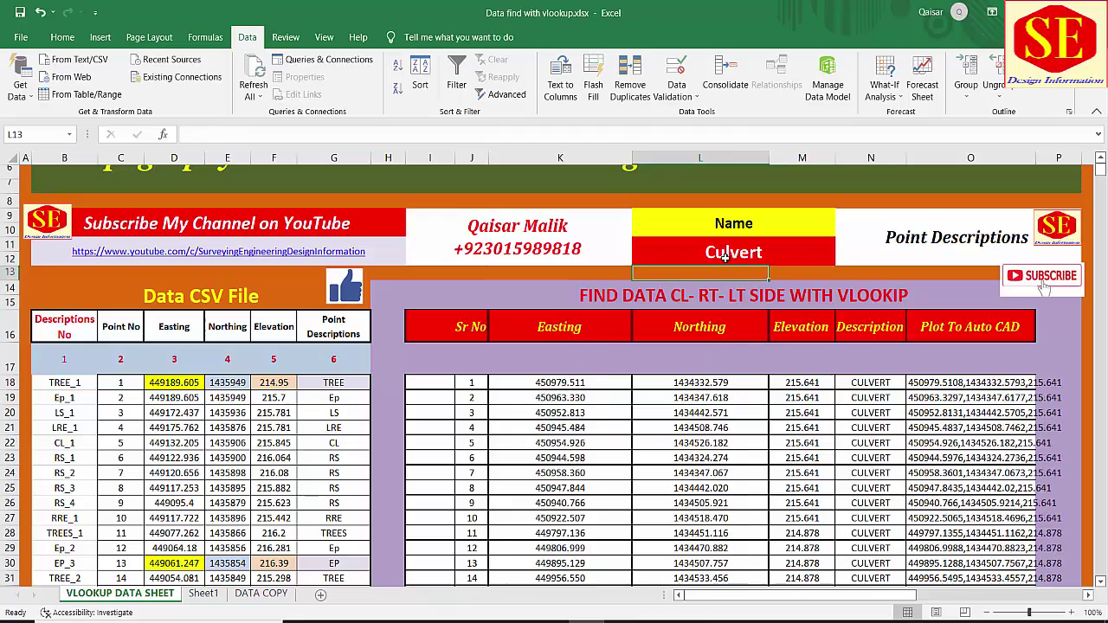
pyautogui.scroll(-4, 277, 412)
pyautogui.scroll(6, 407, 436)
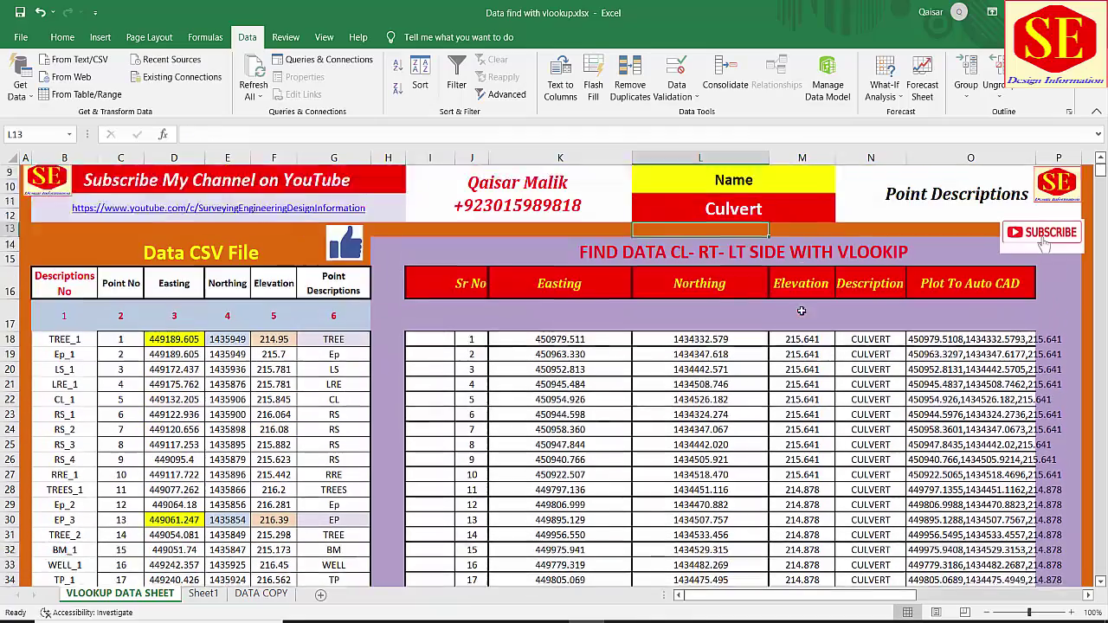
pyautogui.scroll(-1, 567, 326)
pyautogui.scroll(-7, 567, 326)
pyautogui.scroll(-3, 567, 326)
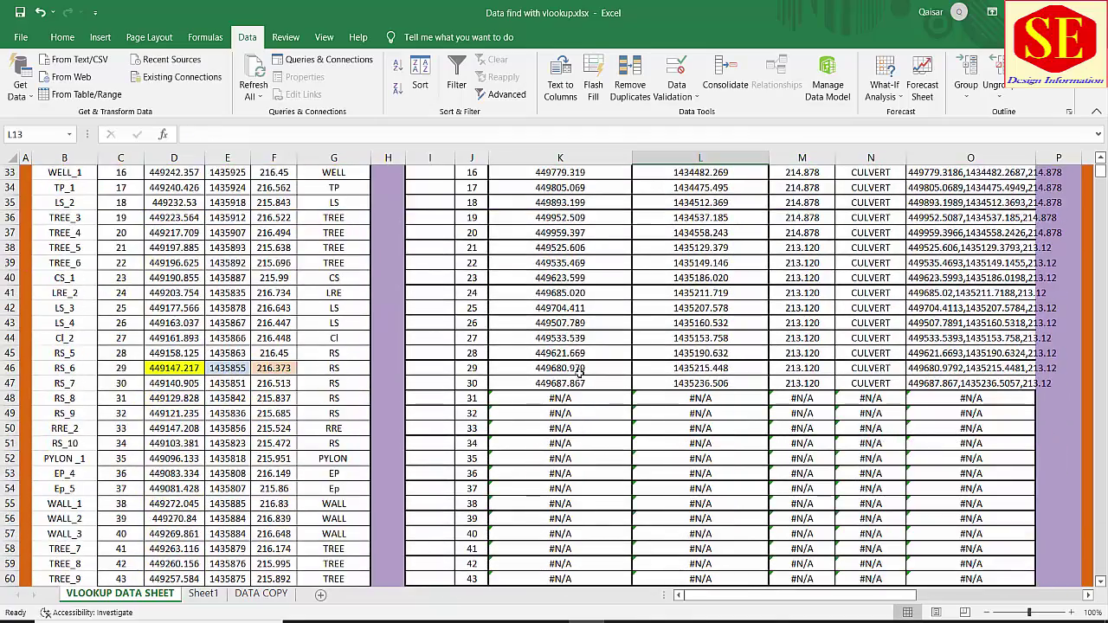
pyautogui.scroll(5, 1004, 391)
pyautogui.scroll(2, 1005, 391)
pyautogui.scroll(4, 1004, 391)
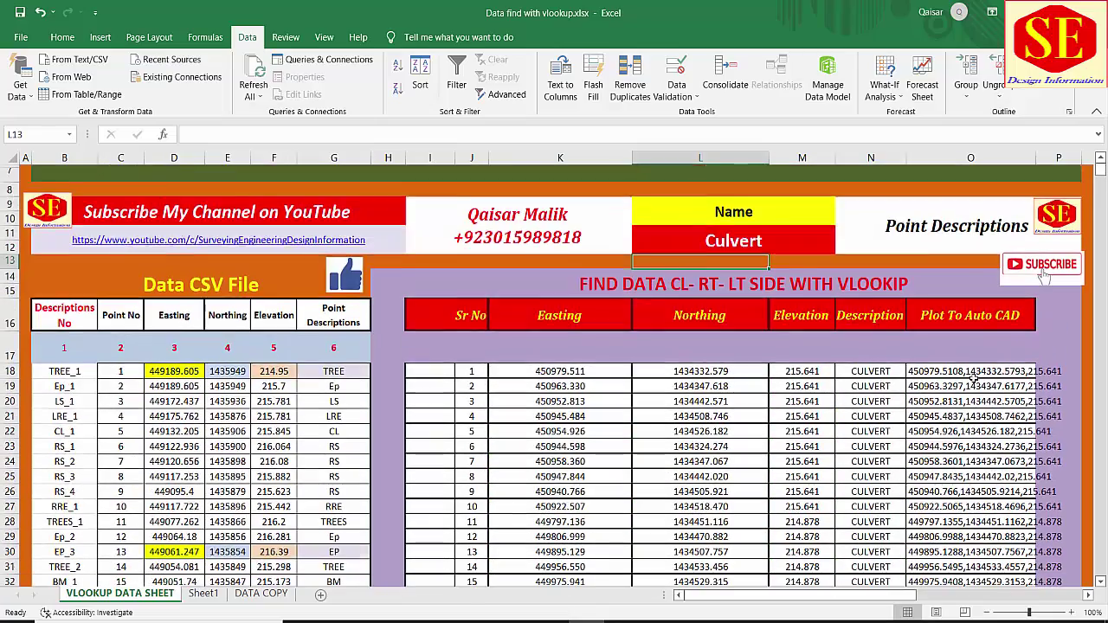
pyautogui.scroll(-4, 1004, 391)
# Step: Copy the culvert coordinate strings in O18:O47 and return to Civil 3D
pyautogui.moveTo(969, 289)
pyautogui.mouseDown()
pyautogui.moveTo(970, 559)
pyautogui.moveTo(970, 202)
pyautogui.mouseUp()
pyautogui.rightClick(966, 204)
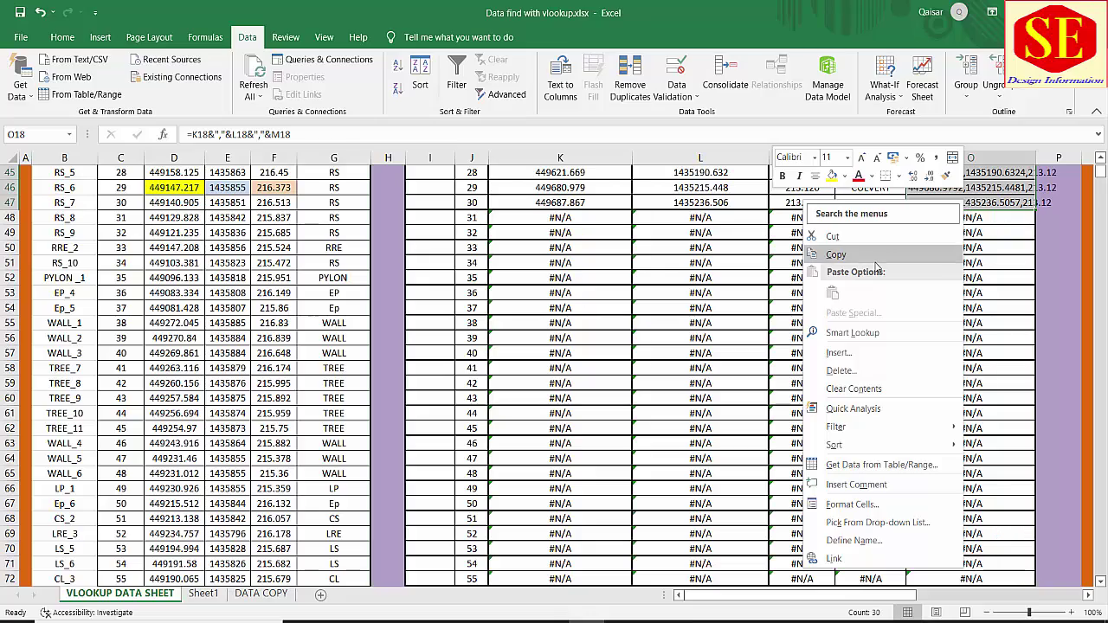
pyautogui.click(836, 254)
pyautogui.scroll(15, 836, 255)
pyautogui.hotkey('alt', 'Tab')
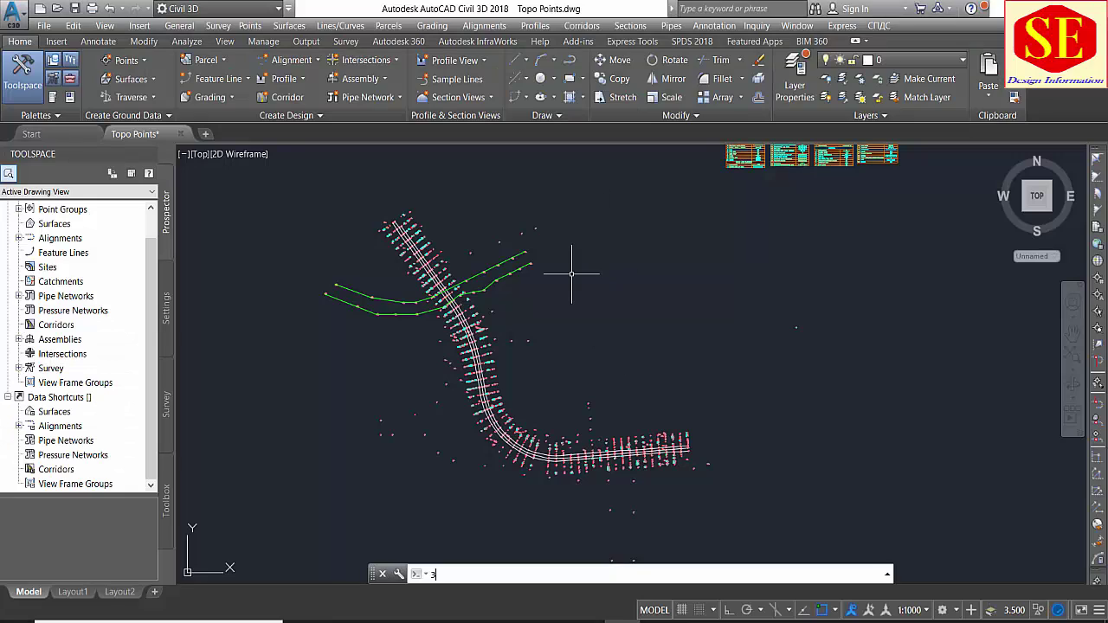
# Step: Draw a 3D polyline (3dpoly) through the pasted culvert coordinates
pyautogui.write('3dpoly')
pyautogui.press('Return')
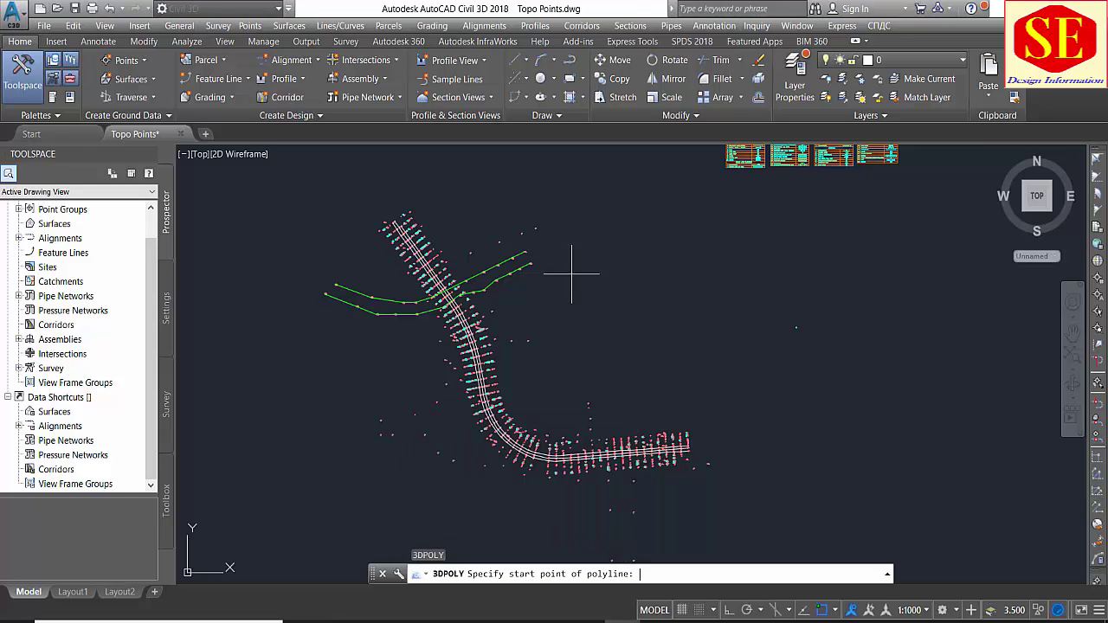
pyautogui.rightClick(665, 575)
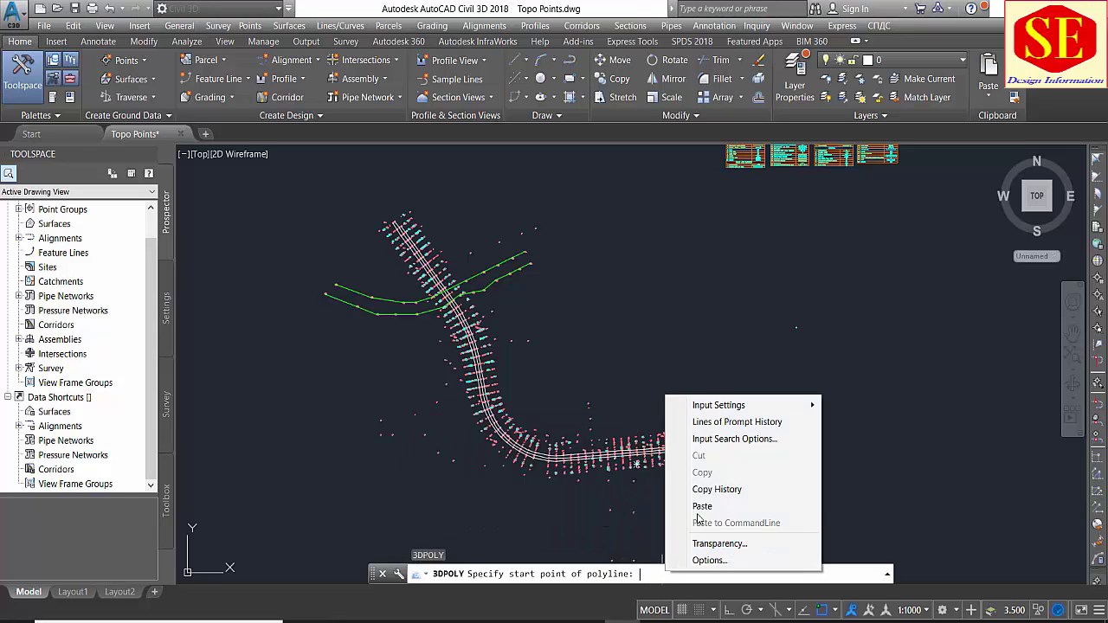
pyautogui.click(701, 507)
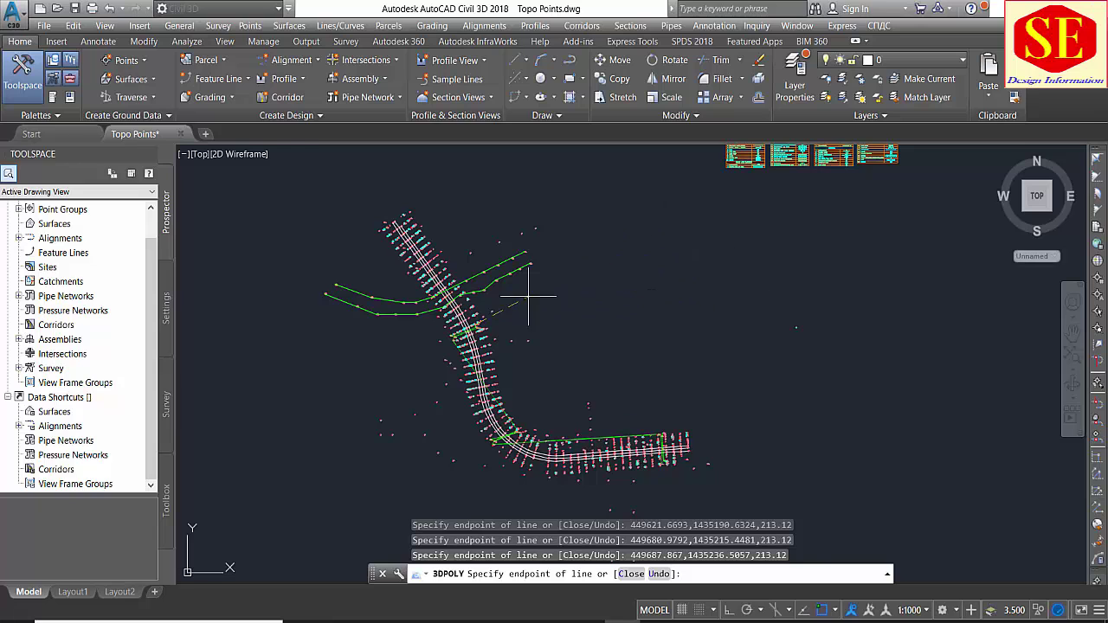
pyautogui.scroll(1, 522, 294)
pyautogui.scroll(1, 514, 303)
pyautogui.scroll(1, 564, 164)
pyautogui.press('Escape')
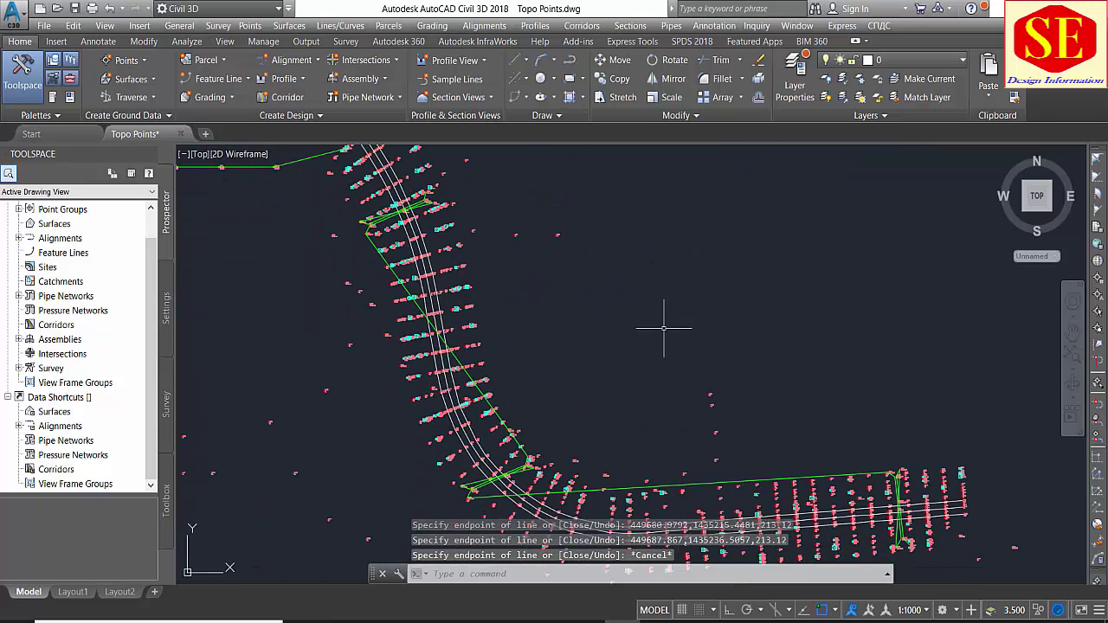
# Step: Explode the new culvert polyline into separate lines
pyautogui.scroll(5, 355, 268)
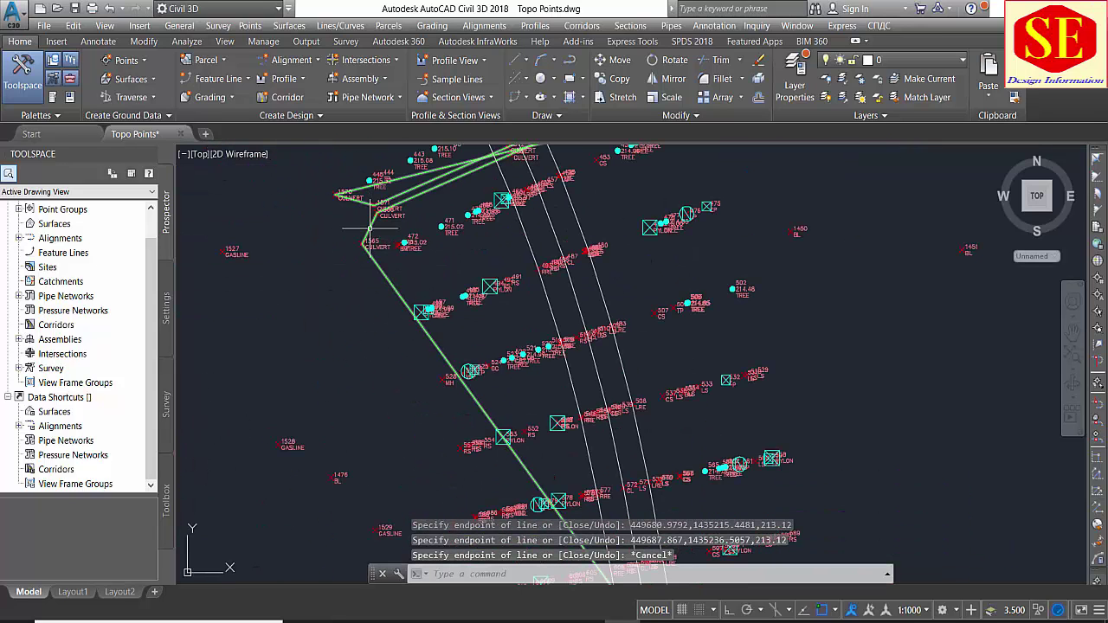
pyautogui.click(365, 223)
pyautogui.scroll(-2, 365, 224)
pyautogui.scroll(-2, 433, 285)
pyautogui.scroll(-1, 563, 390)
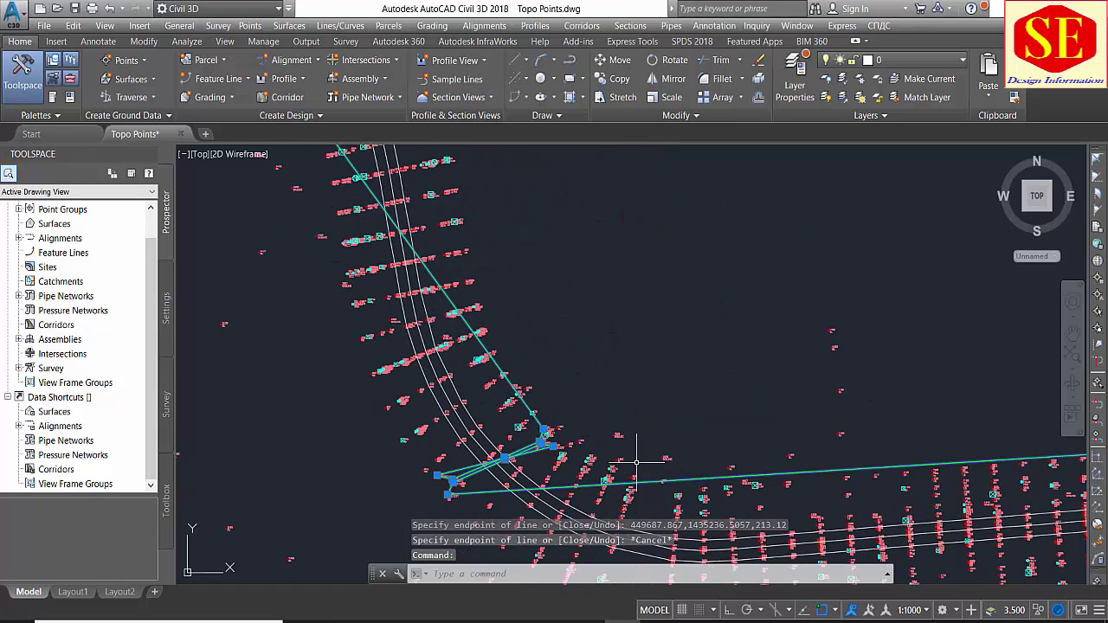
pyautogui.scroll(-1, 623, 412)
pyautogui.scroll(3, 762, 424)
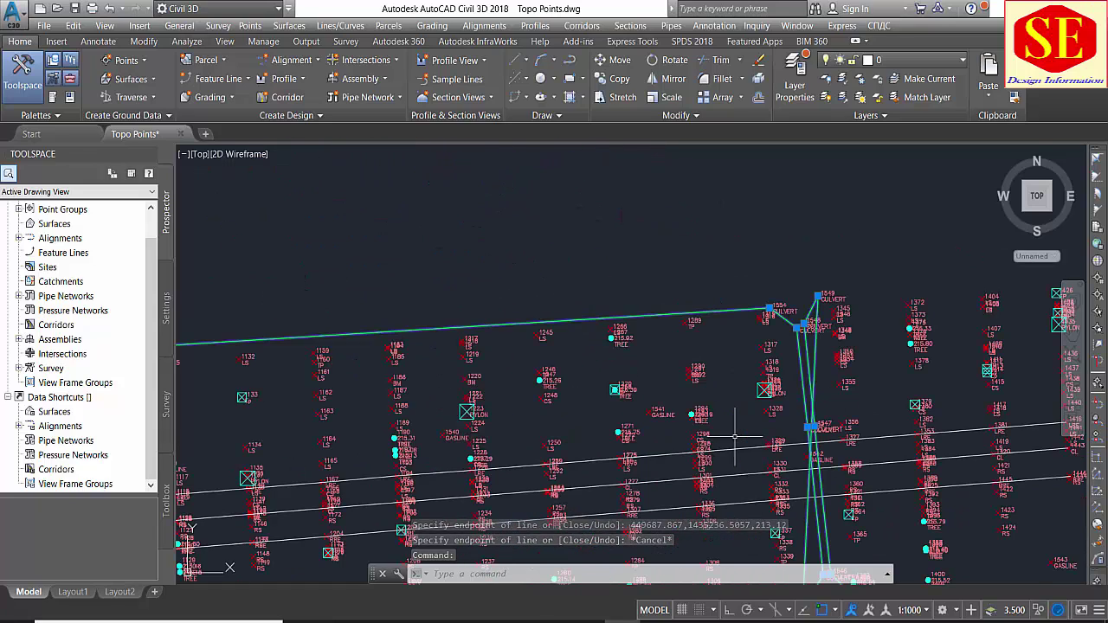
pyautogui.press('Escape')
pyautogui.scroll(-1, 749, 247)
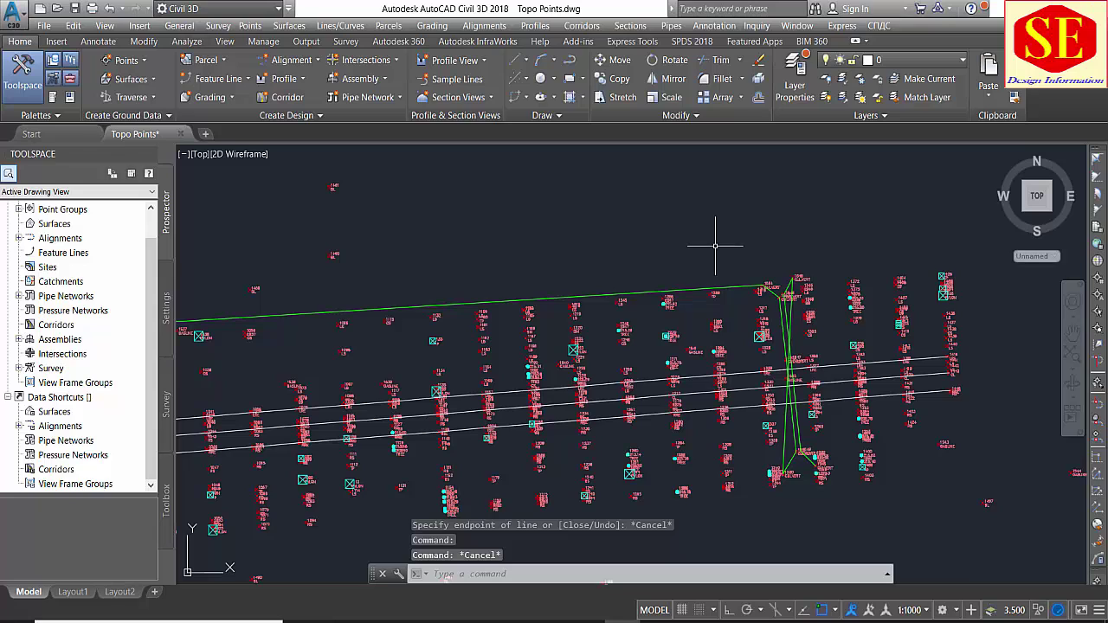
pyautogui.click(648, 292)
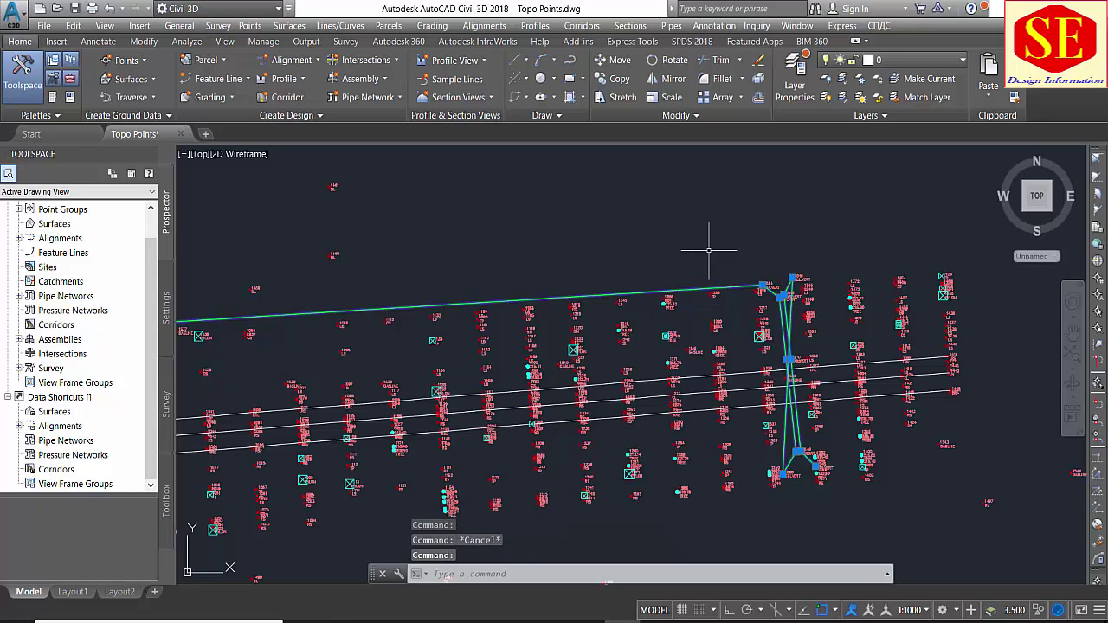
pyautogui.write('x')
pyautogui.press('Return')
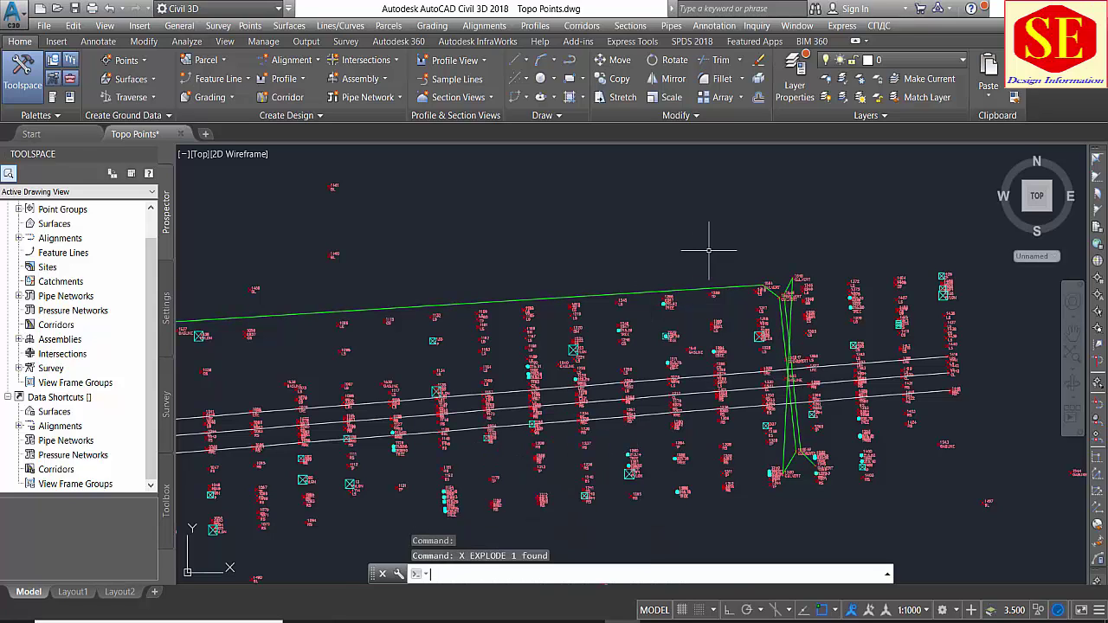
# Step: Erase the unwanted culvert line
pyautogui.click(648, 293)
pyautogui.scroll(-5, 675, 312)
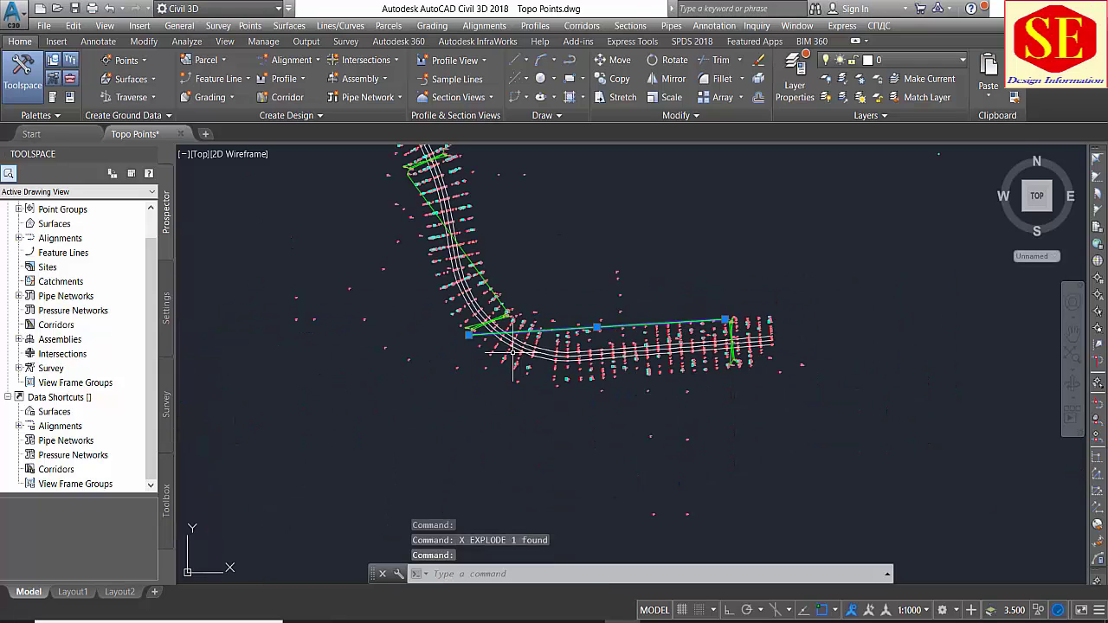
pyautogui.write('e')
pyautogui.press('Return')
# Step: Erase the stray line running from culvert 1569
pyautogui.scroll(5, 493, 312)
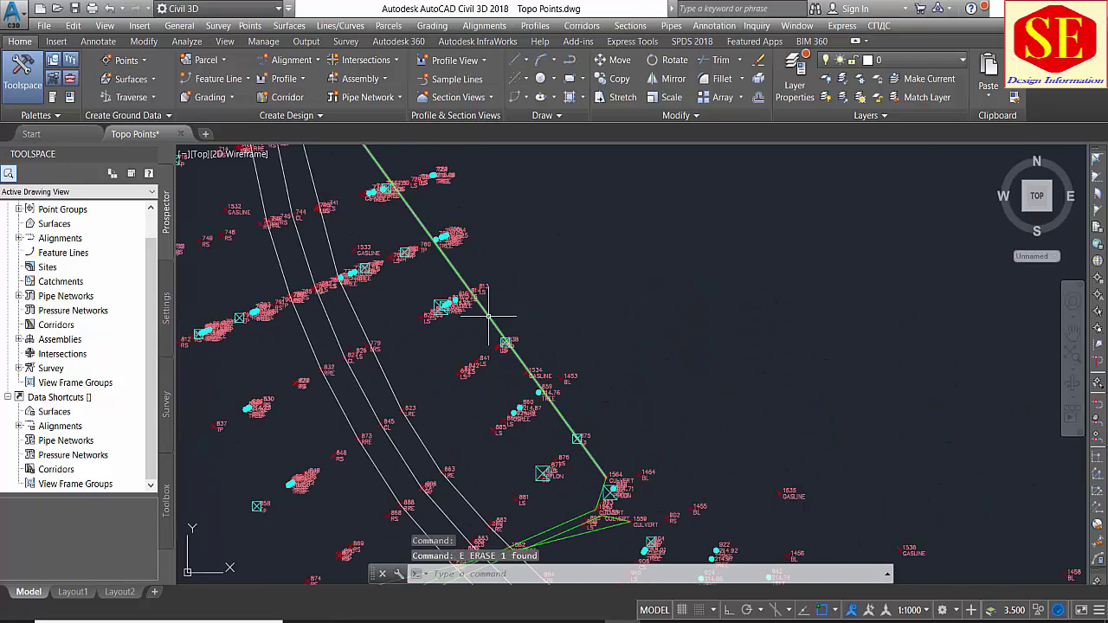
pyautogui.scroll(-3, 643, 344)
pyautogui.scroll(2, 555, 305)
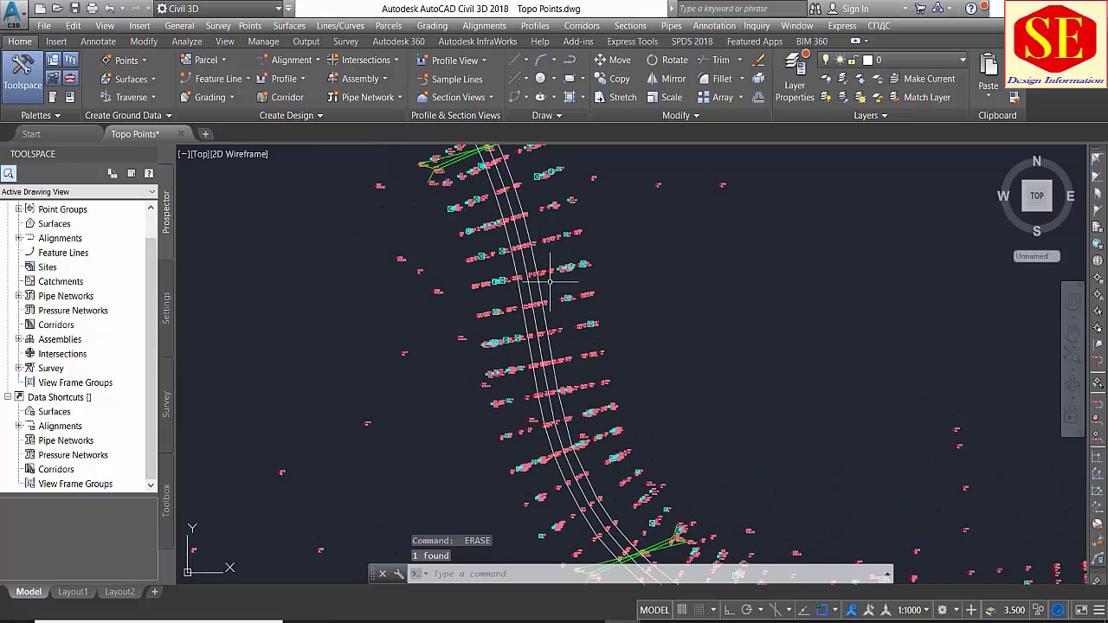
pyautogui.scroll(2, 538, 251)
pyautogui.scroll(2, 511, 259)
pyautogui.scroll(2, 641, 395)
pyautogui.scroll(1, 779, 485)
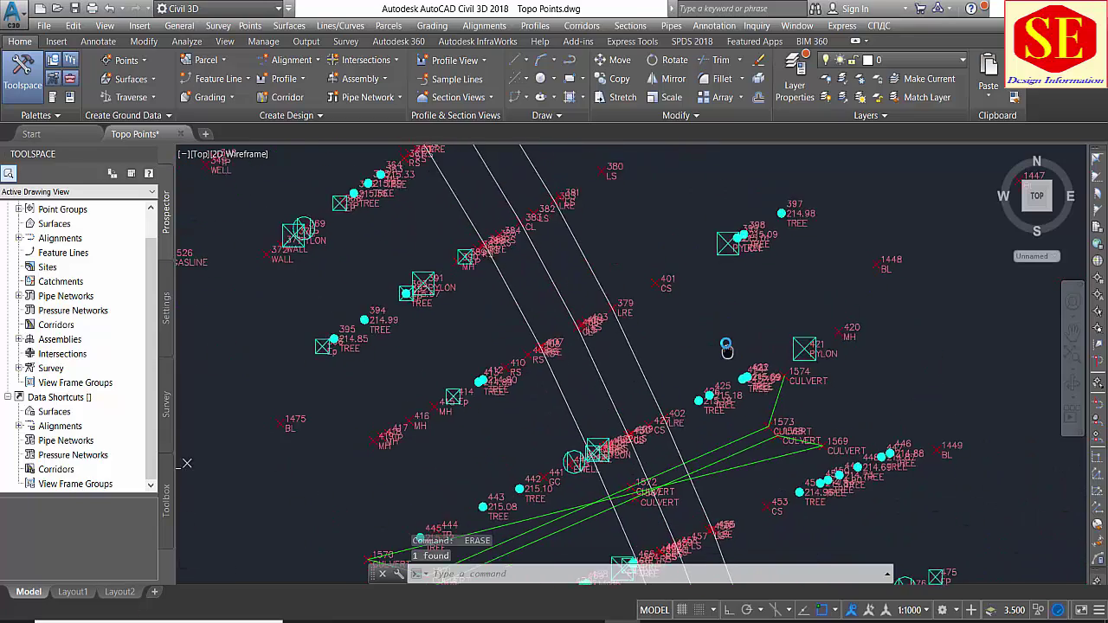
pyautogui.scroll(3, 805, 433)
pyautogui.scroll(3, 762, 424)
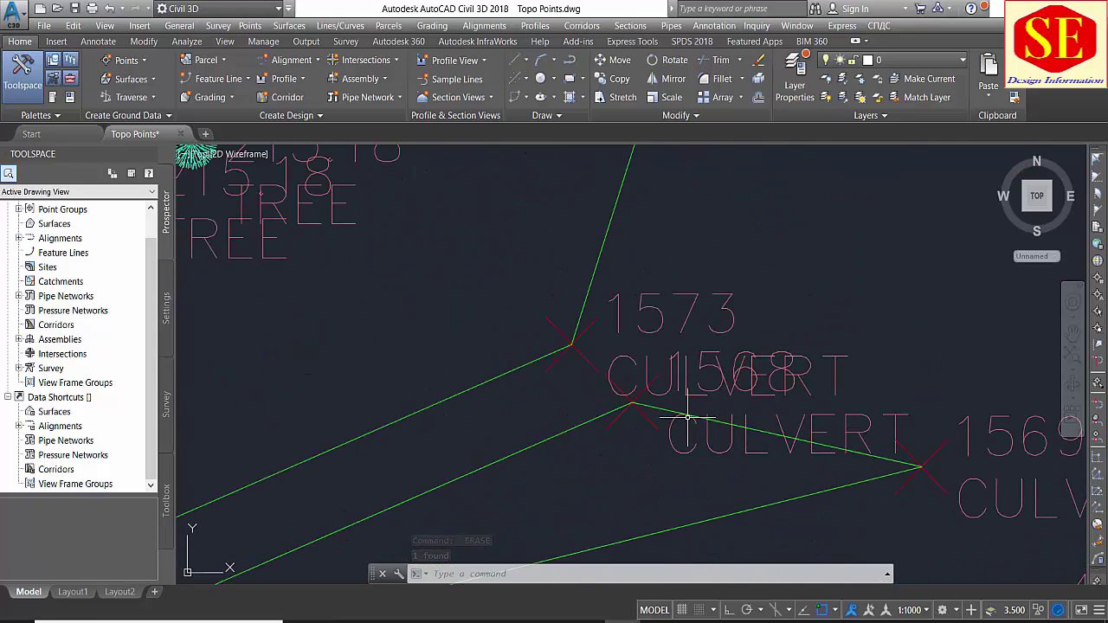
pyautogui.click(706, 419)
pyautogui.press('Escape')
pyautogui.scroll(-3, 767, 316)
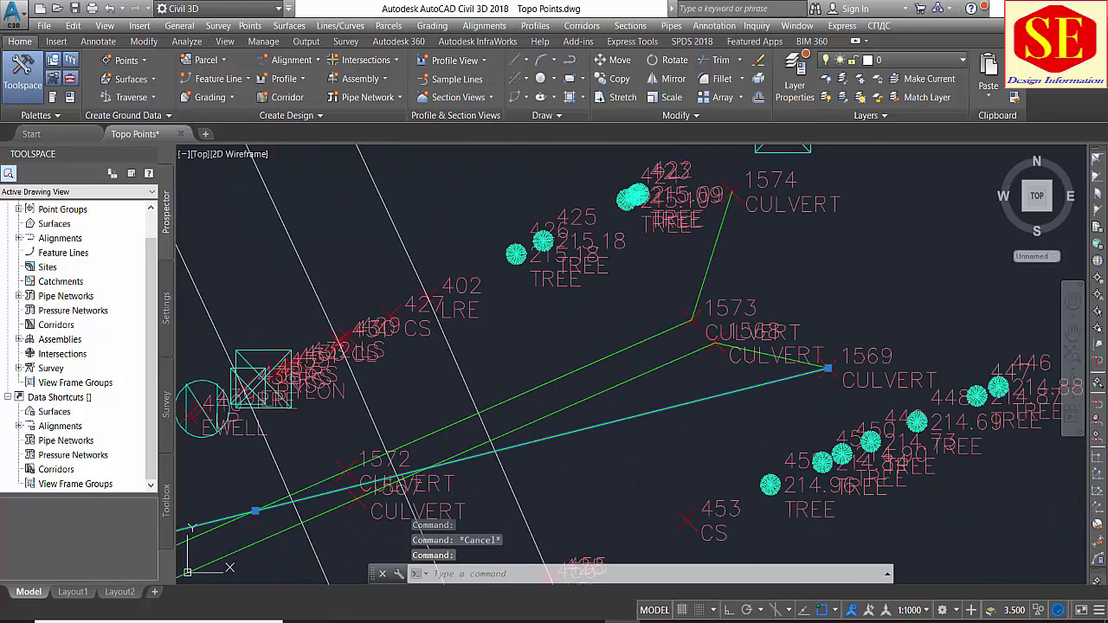
pyautogui.scroll(-3, 772, 372)
pyautogui.click(368, 482)
pyautogui.write('e')
pyautogui.press('Return')
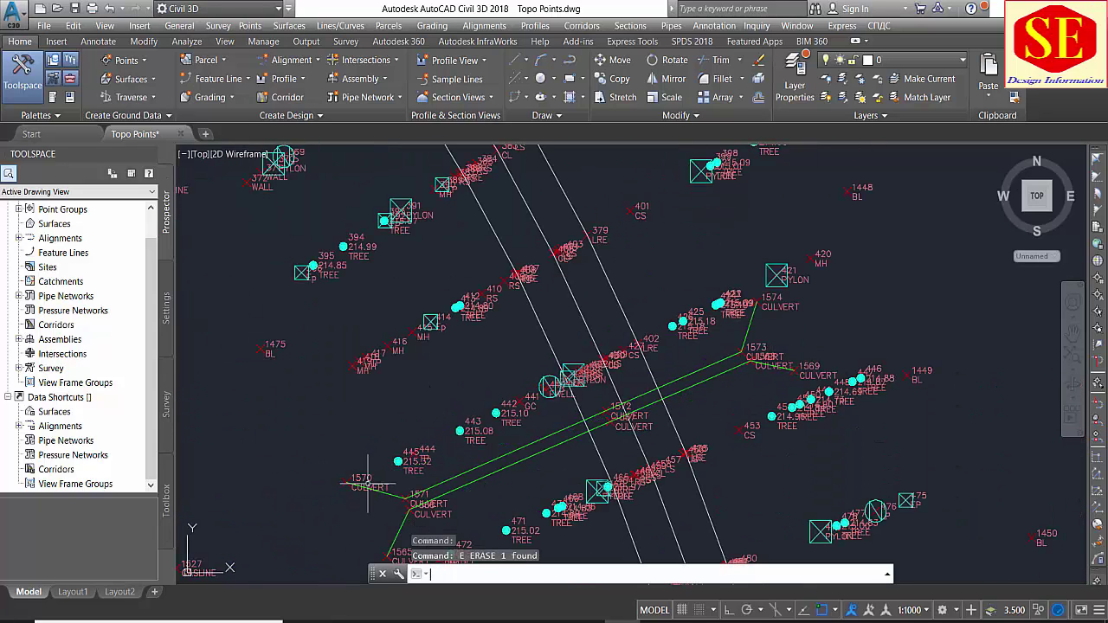
# Step: Erase the line joining culverts 1560 and 1559
pyautogui.moveTo(368, 482); pyautogui.dragTo(364, 404, button='middle')
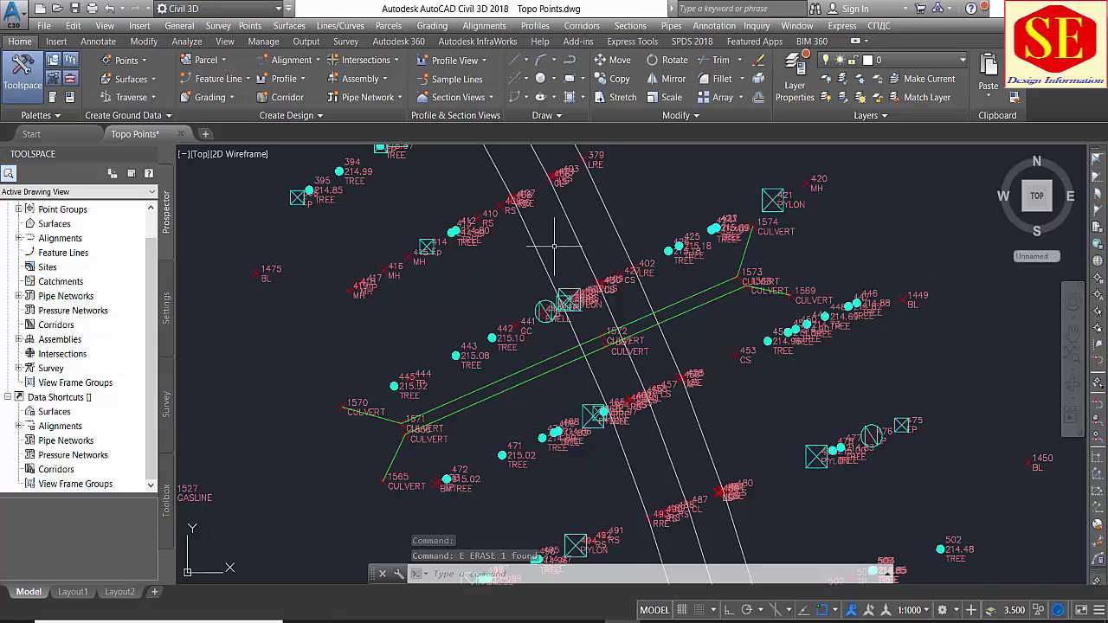
pyautogui.scroll(4, 388, 411)
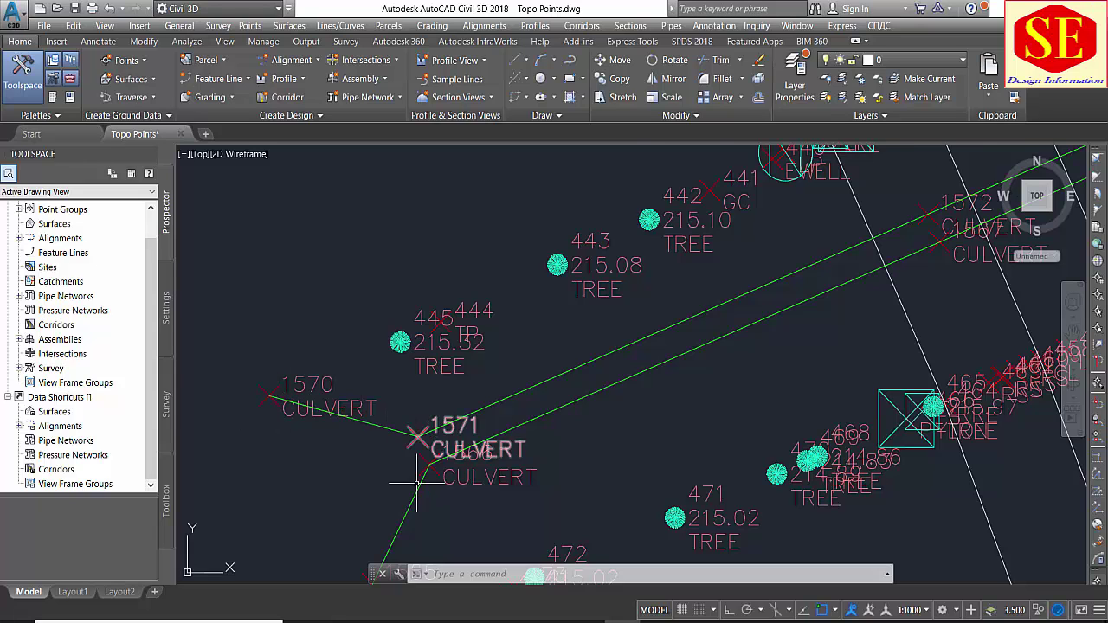
pyautogui.moveTo(409, 512); pyautogui.dragTo(406, 439, button='middle')
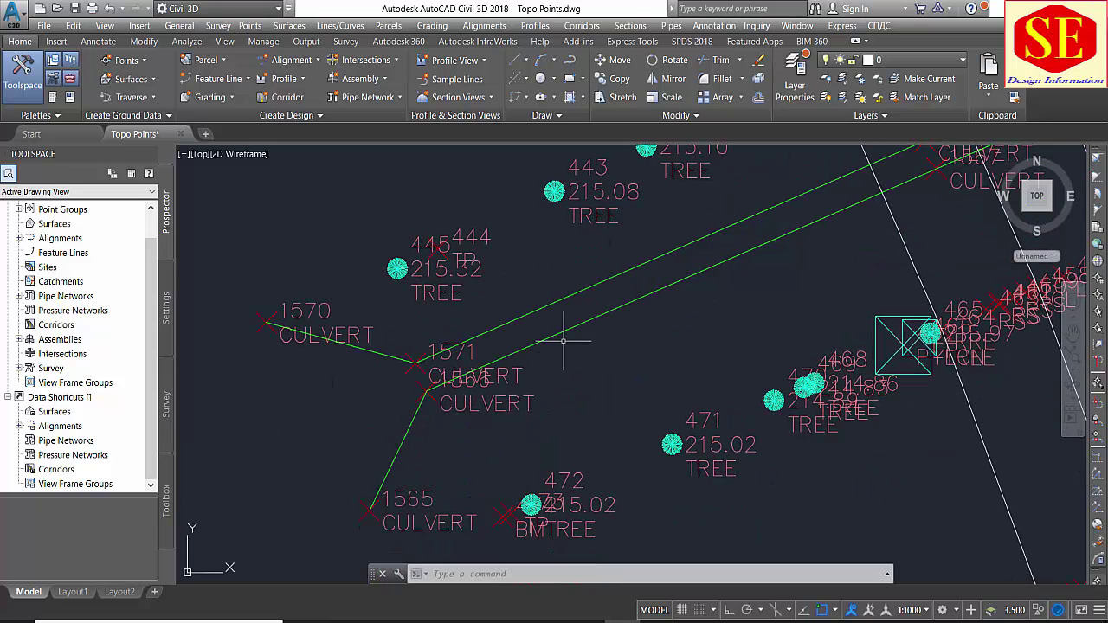
pyautogui.scroll(-2, 484, 355)
pyautogui.scroll(-2, 528, 335)
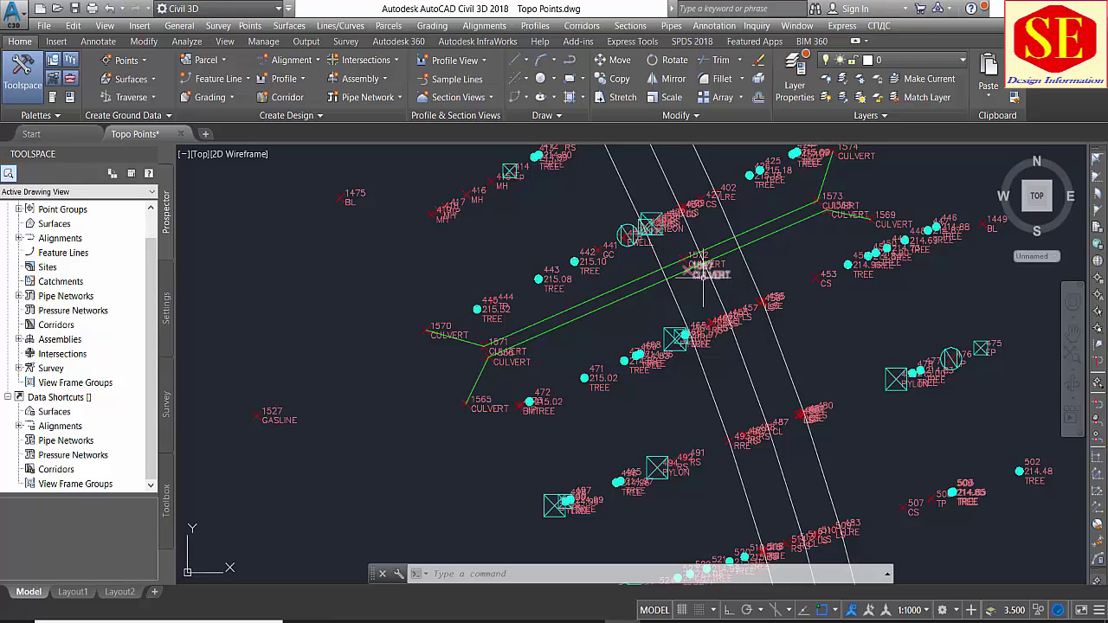
pyautogui.scroll(-5, 476, 309)
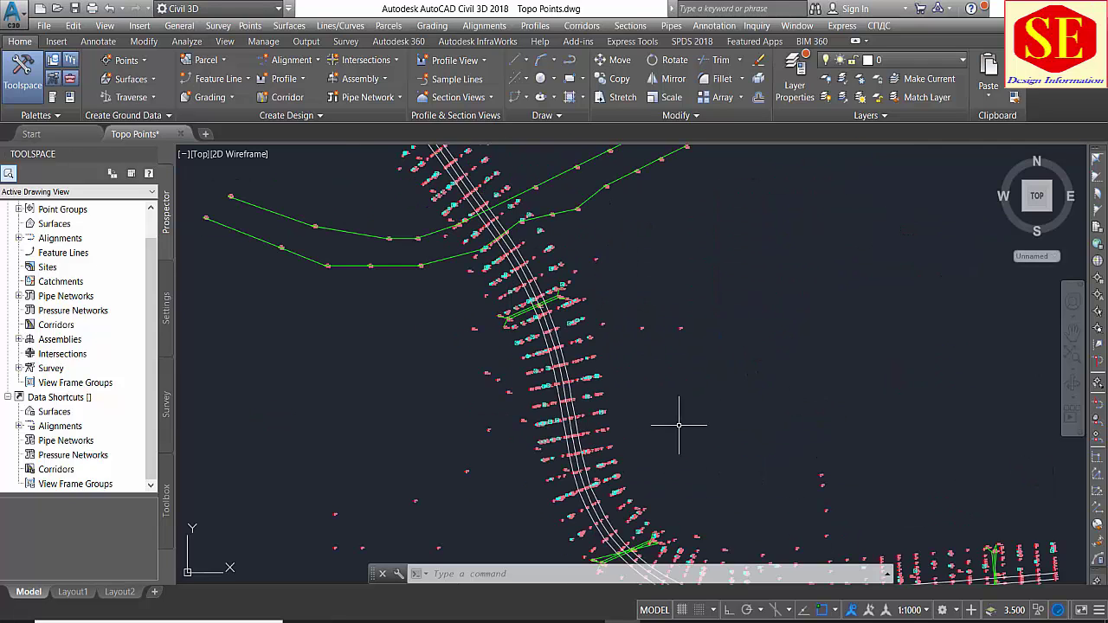
pyautogui.moveTo(741, 421); pyautogui.dragTo(693, 225, button='middle')
pyautogui.scroll(5, 611, 364)
pyautogui.click(610, 356)
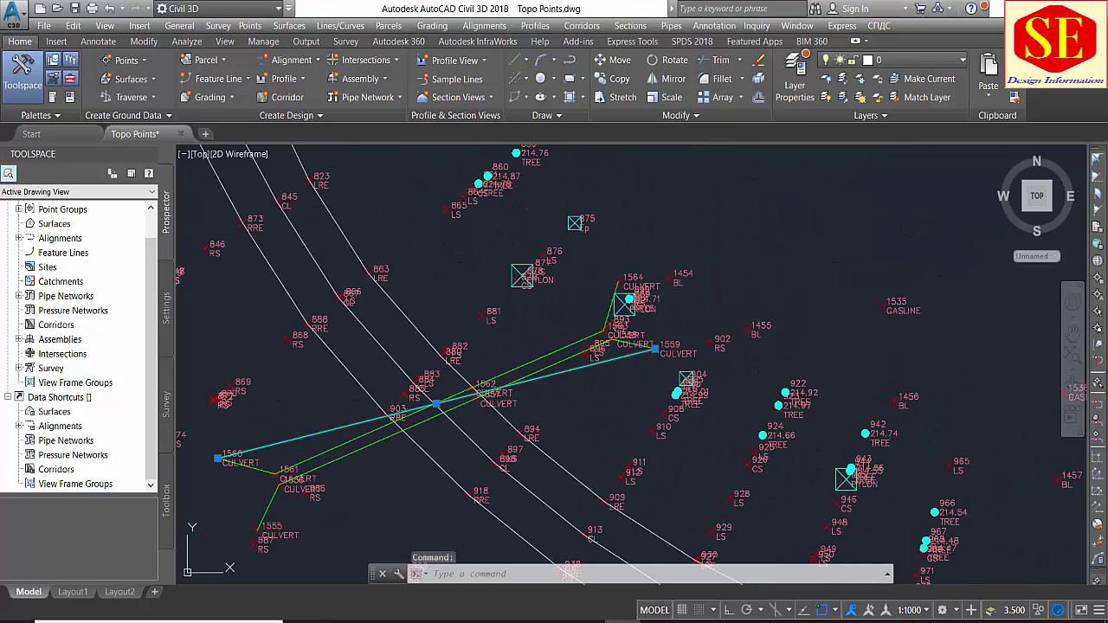
pyautogui.write('e')
pyautogui.press('Return')
# Step: Review the culvert lines along the road alignment, including the line from point 1549
pyautogui.scroll(-3, 515, 298)
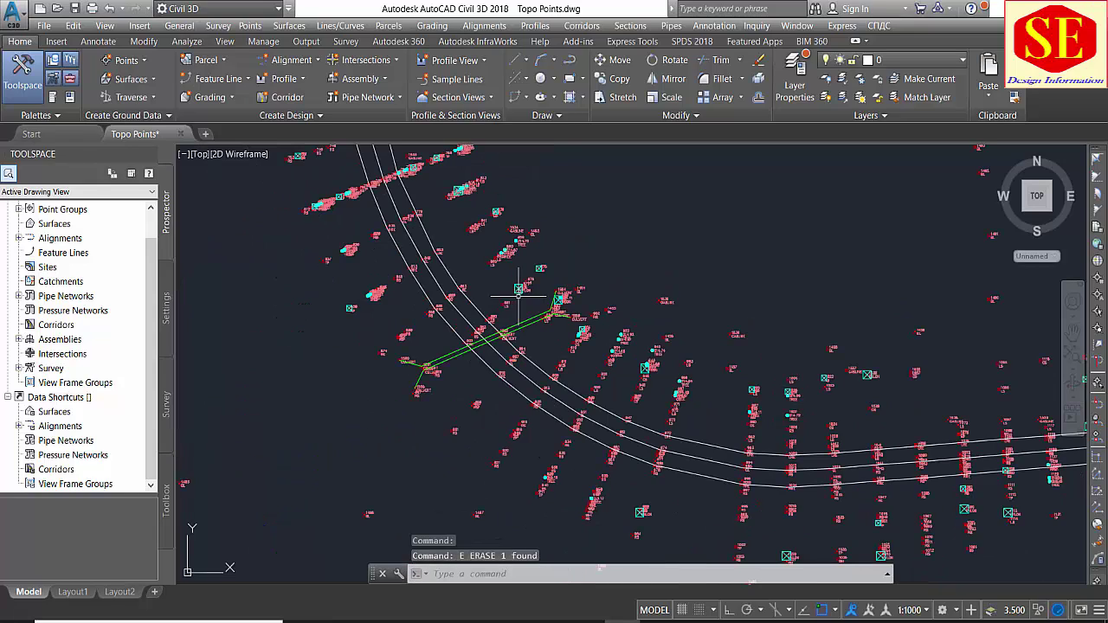
pyautogui.moveTo(756, 372)
pyautogui.mouseDown(button='middle')
pyautogui.moveTo(644, 331)
pyautogui.moveTo(422, 349)
pyautogui.mouseUp(button='middle')
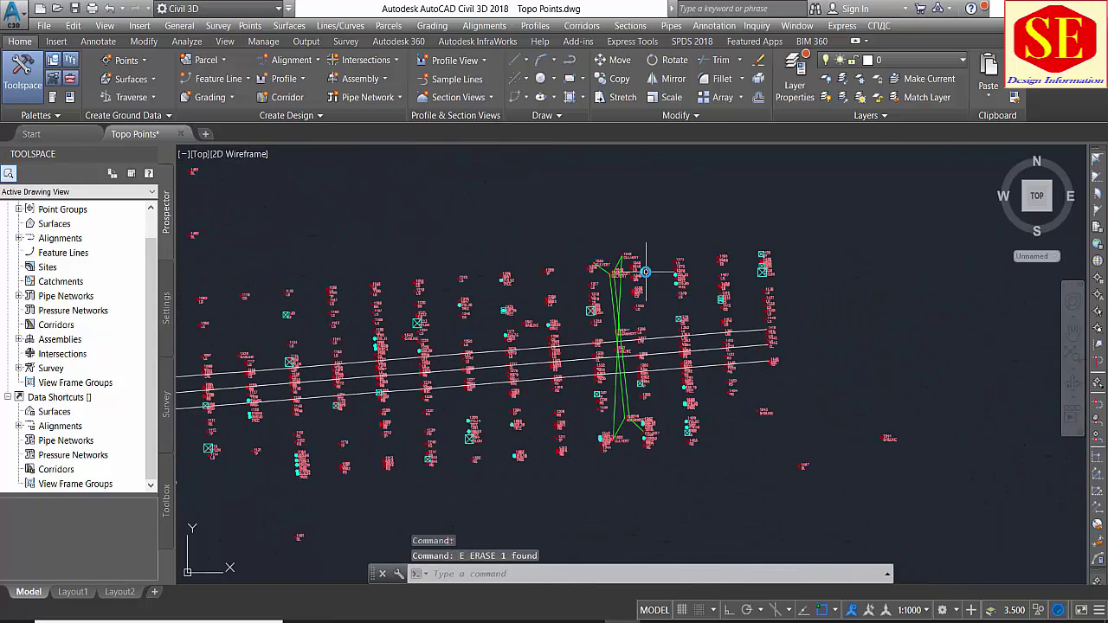
pyautogui.scroll(5, 645, 272)
pyautogui.click(540, 331)
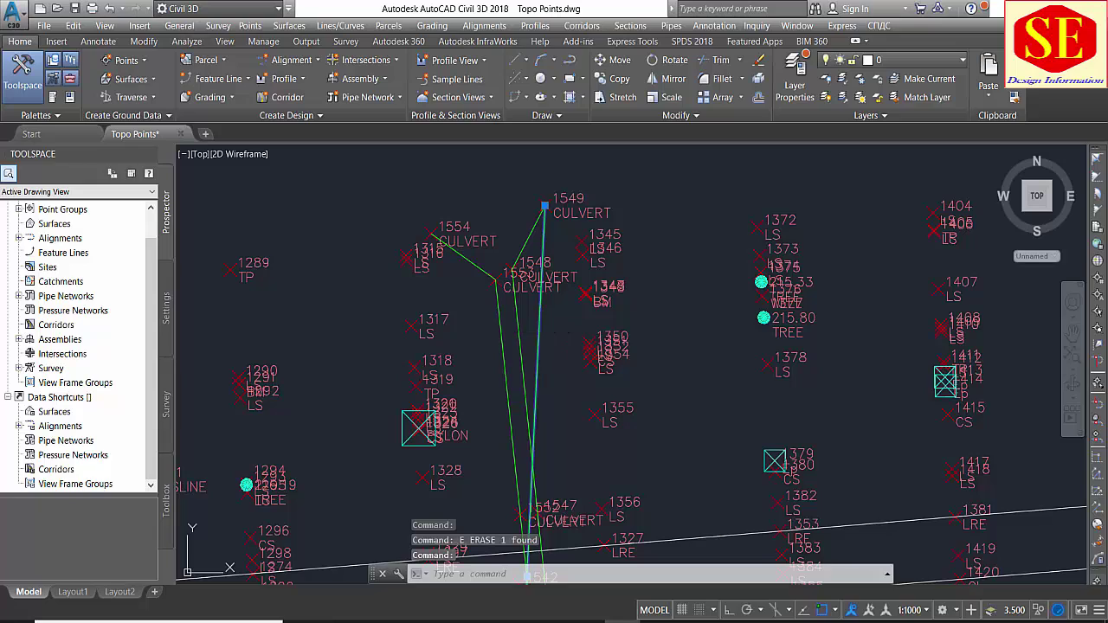
pyautogui.scroll(-8, 540, 332)
pyautogui.moveTo(596, 259)
pyautogui.mouseDown(button='middle')
pyautogui.moveTo(596, 350)
pyautogui.moveTo(614, 352)
pyautogui.mouseUp(button='middle')
pyautogui.scroll(5, 729, 351)
pyautogui.scroll(-5, 867, 413)
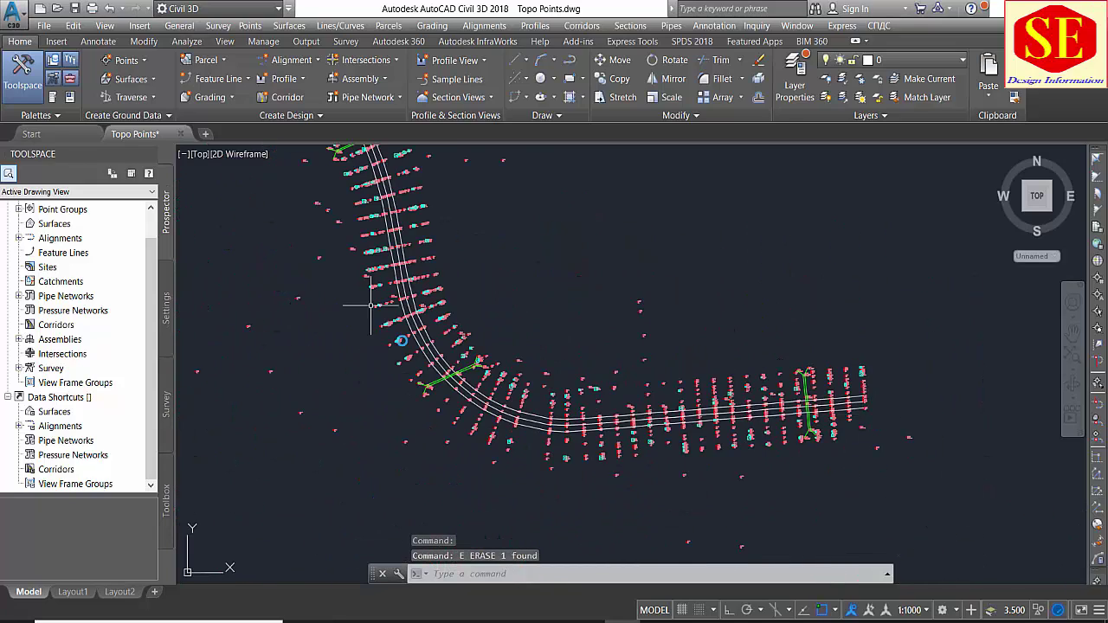
pyautogui.moveTo(372, 304); pyautogui.dragTo(445, 421, button='middle')
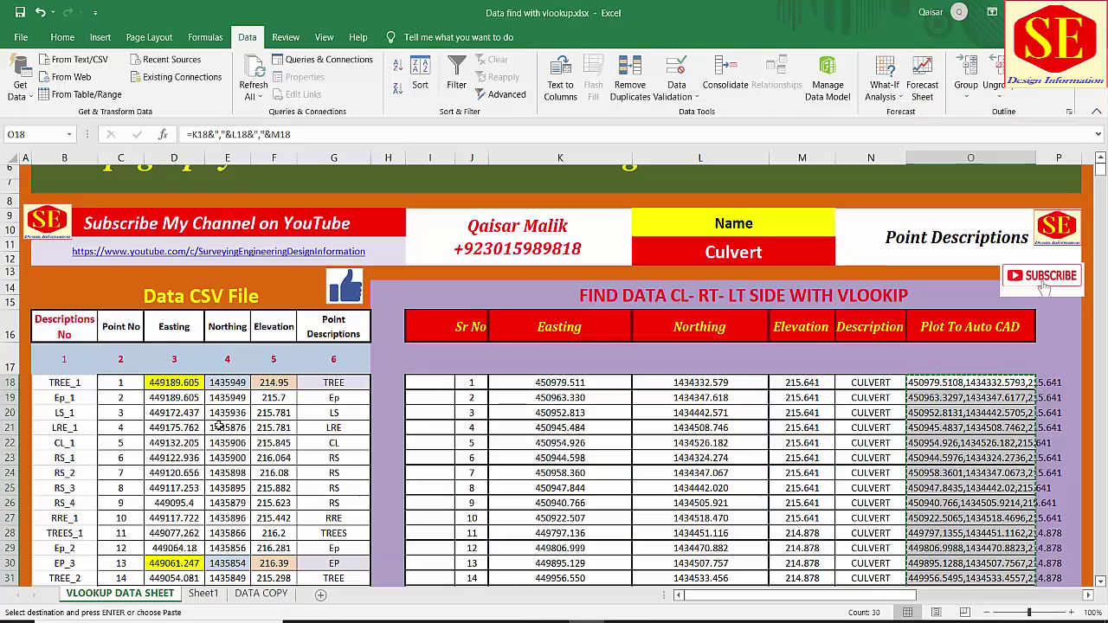
pyautogui.scroll(-5, 294, 425)
# Step: Scroll down the descriptions list to check the entries around cell G179
pyautogui.scroll(-5, 294, 425)
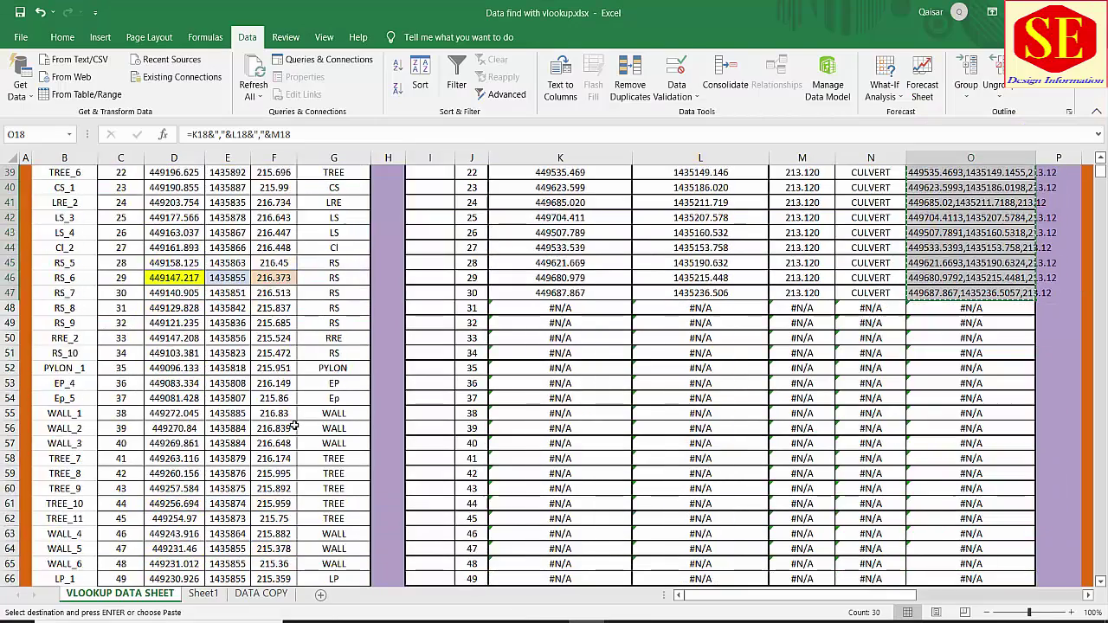
pyautogui.scroll(-8, 295, 425)
pyautogui.scroll(-5, 294, 426)
pyautogui.scroll(-3, 294, 425)
pyautogui.scroll(-2, 294, 425)
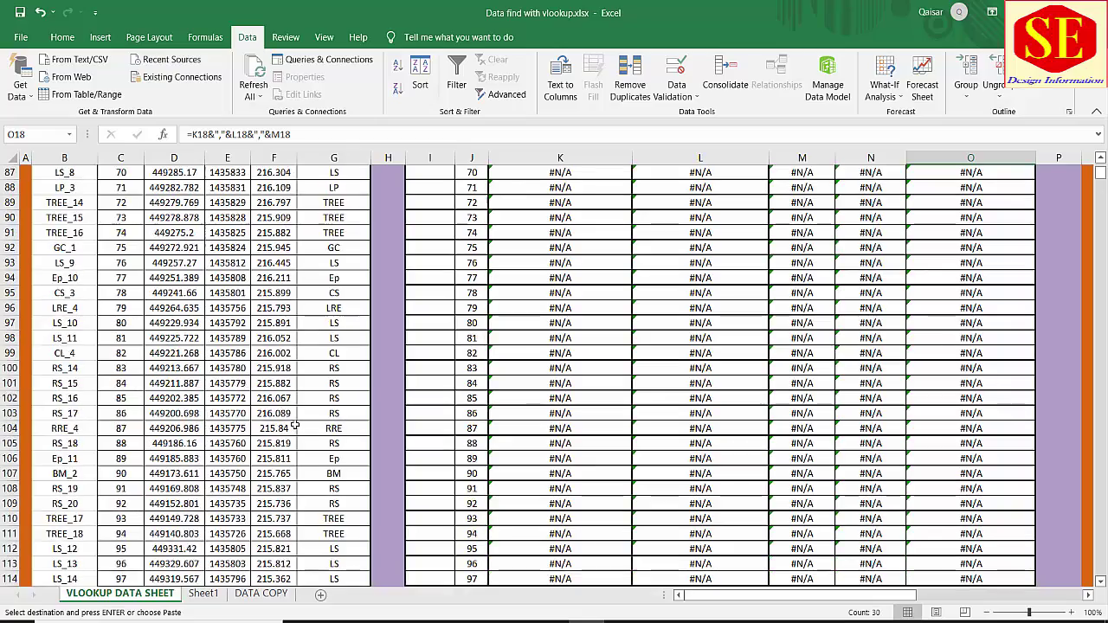
pyautogui.scroll(-2, 294, 425)
pyautogui.scroll(-4, 347, 475)
pyautogui.scroll(-5, 347, 475)
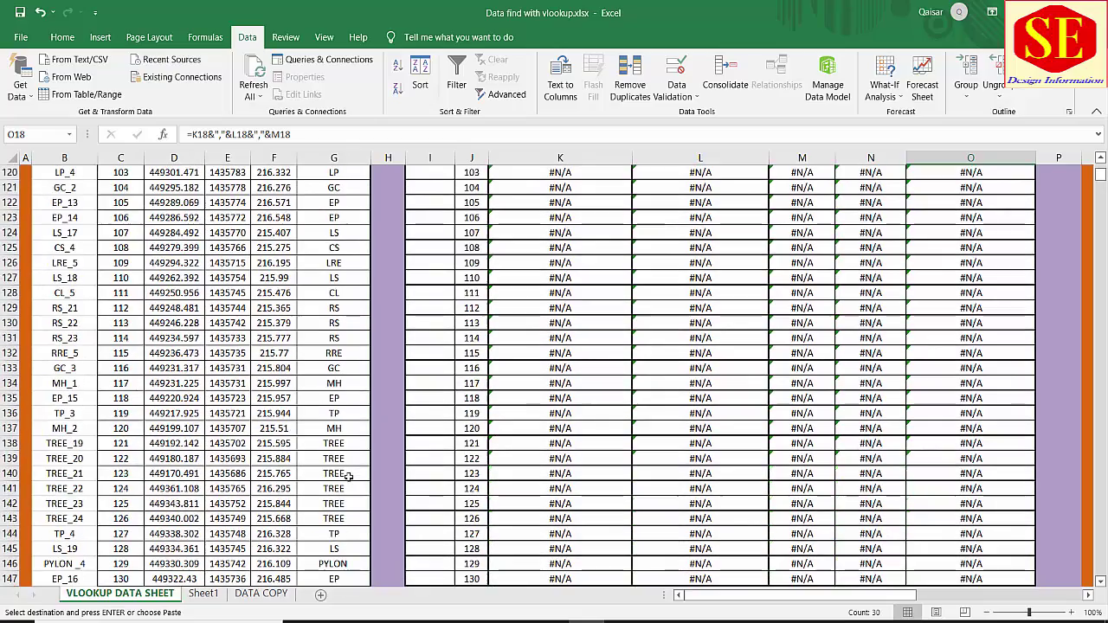
pyautogui.scroll(-1, 343, 502)
pyautogui.scroll(-3, 342, 519)
pyautogui.scroll(-5, 344, 546)
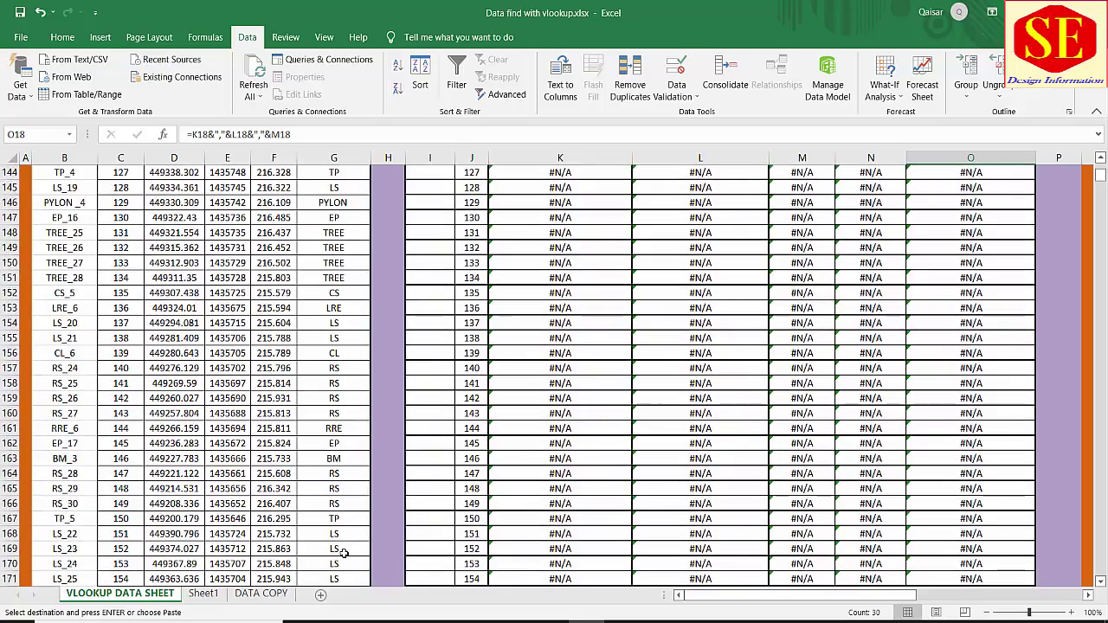
pyautogui.scroll(-4, 343, 554)
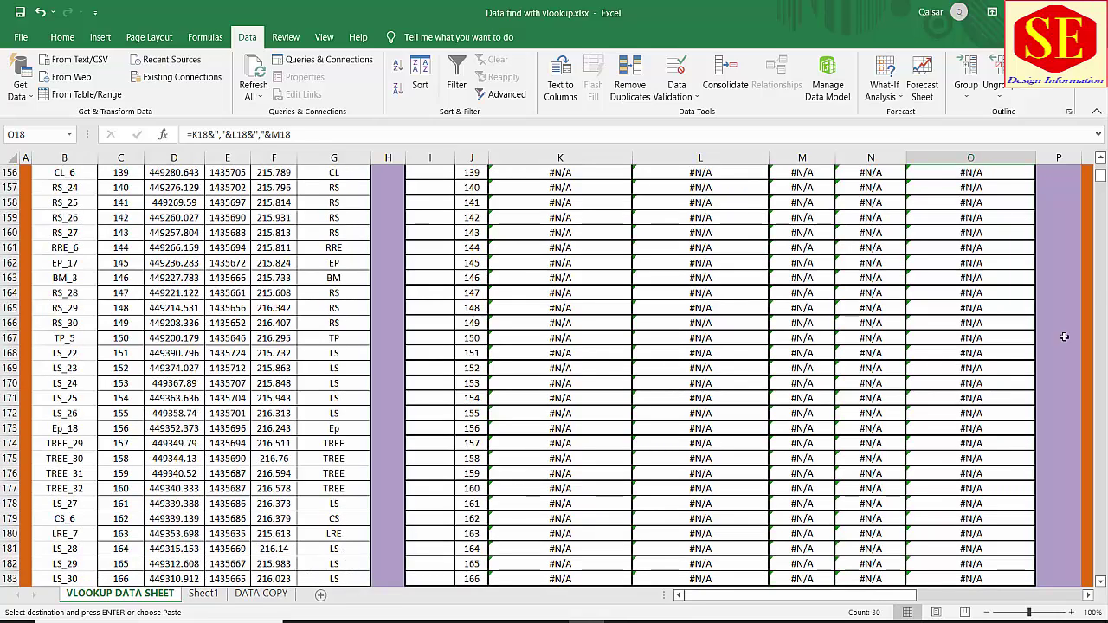
pyautogui.click(342, 521)
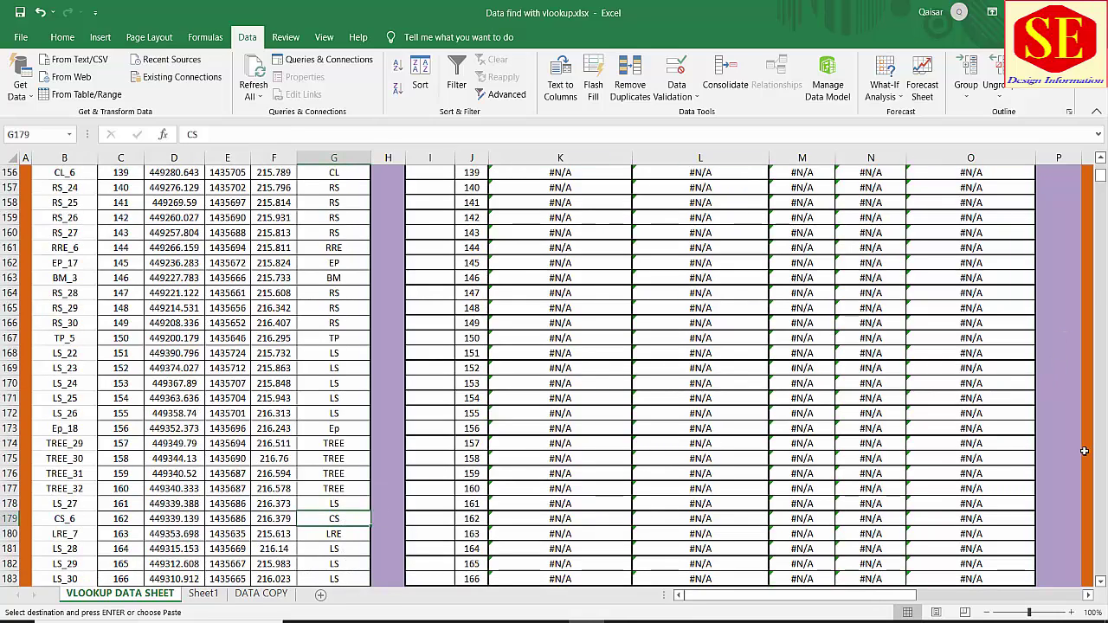
pyautogui.moveTo(1100, 177); pyautogui.dragTo(972, 170)
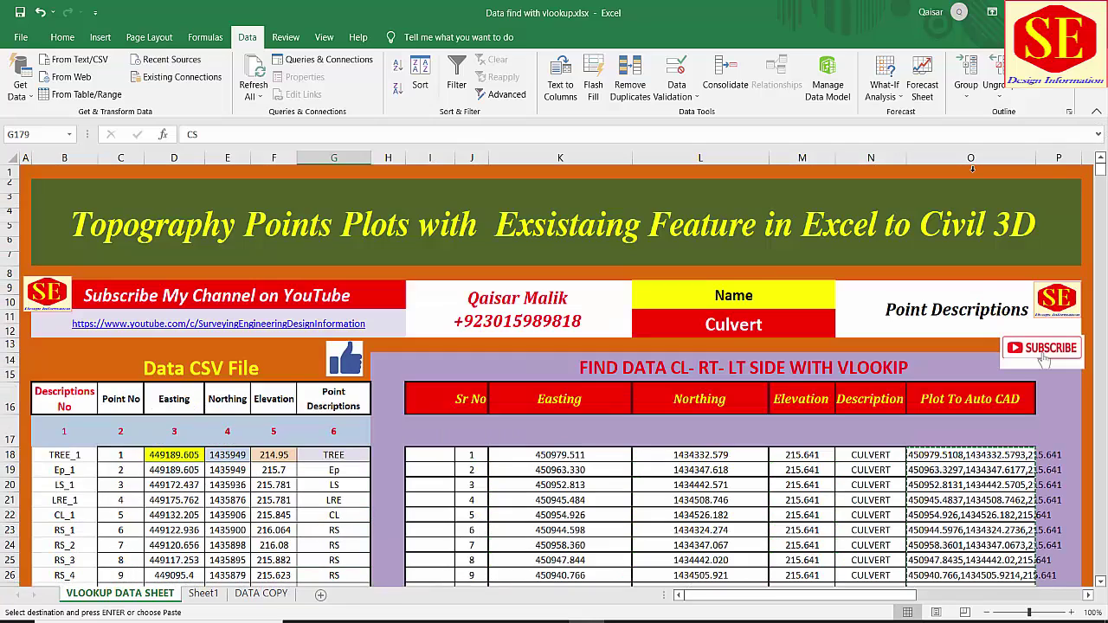
# Step: Change the lookup name in L11 from Culvert to tp and review the 51 TP results
pyautogui.click(737, 326)
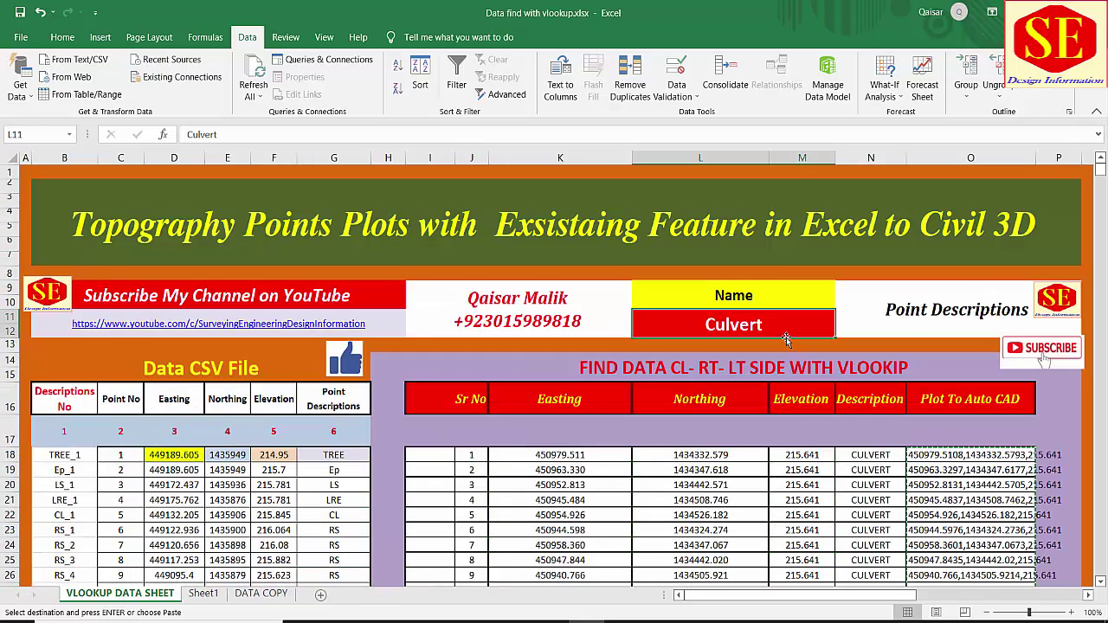
pyautogui.write('tp')
pyautogui.press('Return')
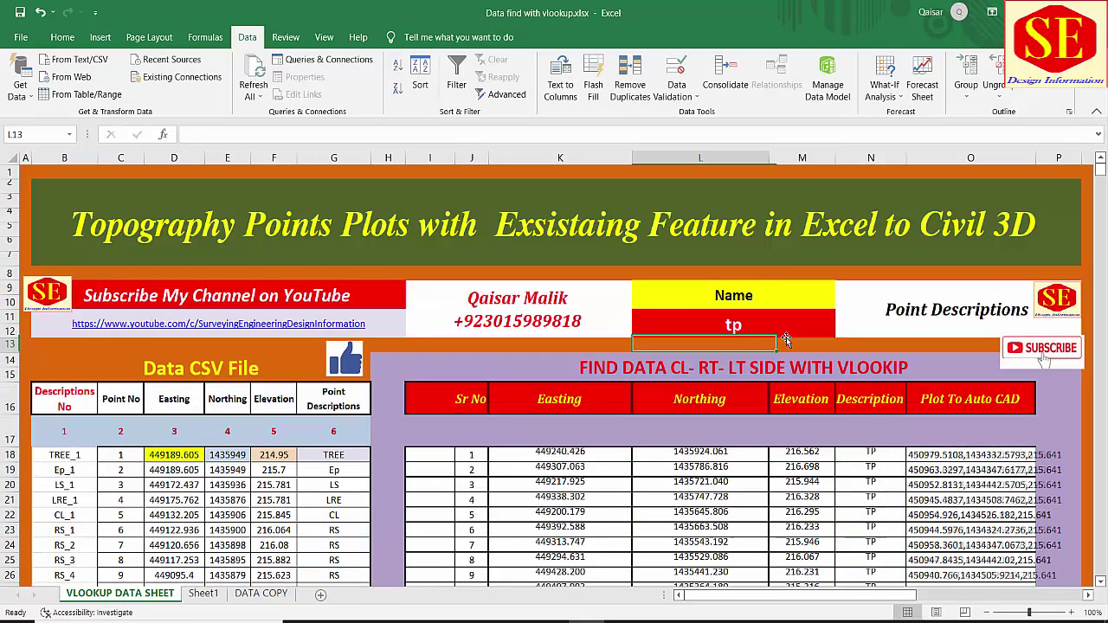
pyautogui.scroll(-3, 874, 350)
pyautogui.scroll(-3, 875, 415)
pyautogui.scroll(-5, 875, 446)
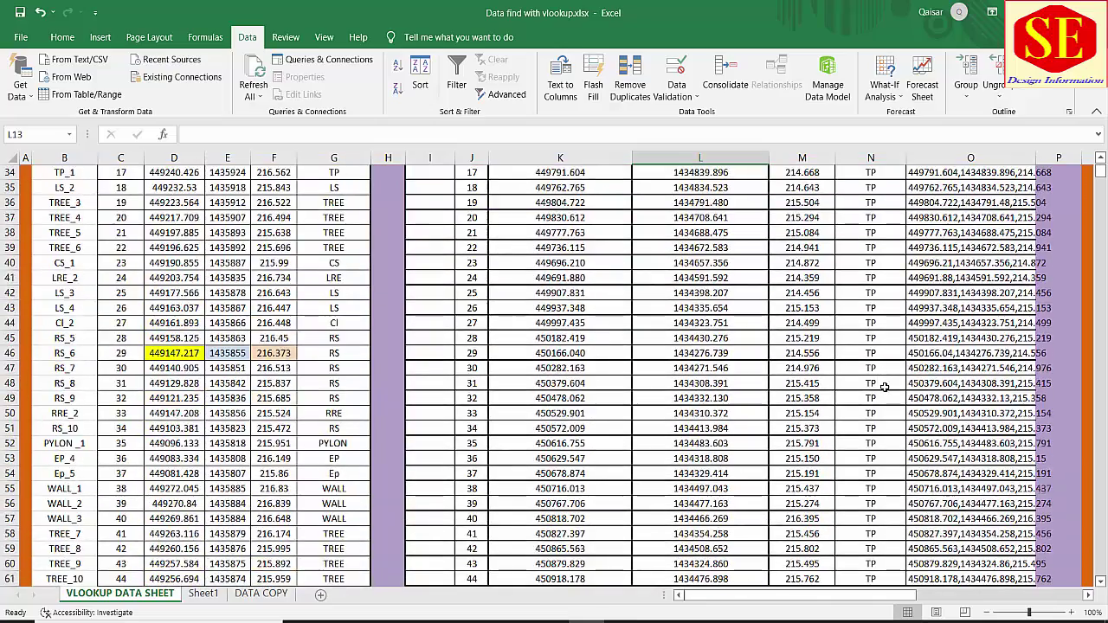
pyautogui.scroll(-4, 883, 389)
pyautogui.scroll(-1, 888, 474)
pyautogui.scroll(6, 994, 465)
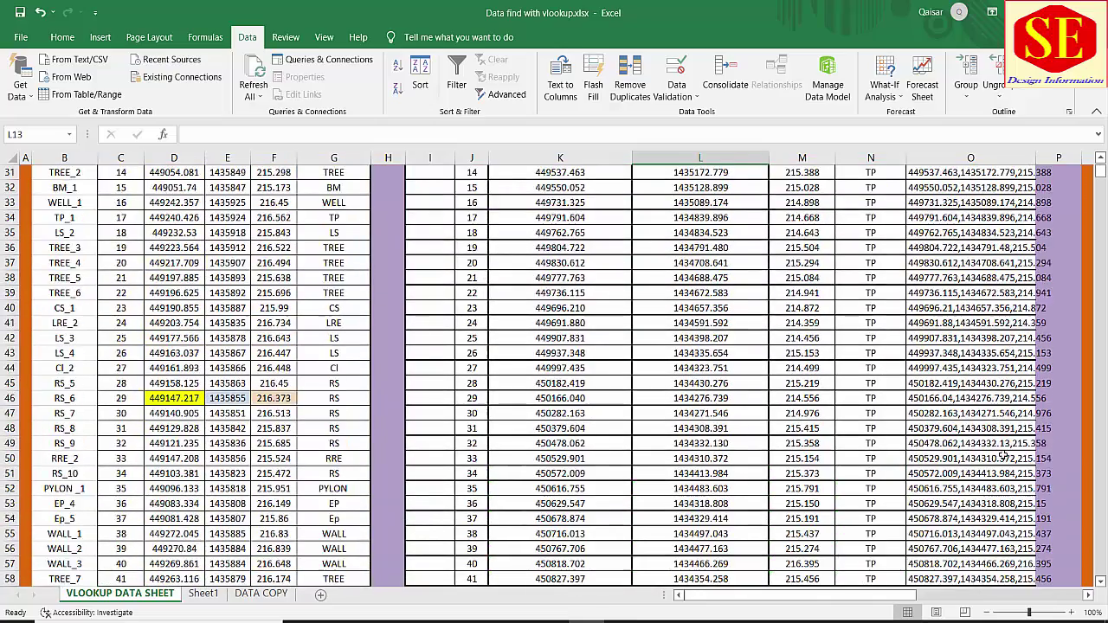
pyautogui.scroll(7, 1022, 346)
# Step: Copy the TP plot coordinates in O18:O68
pyautogui.moveTo(958, 325)
pyautogui.mouseDown()
pyautogui.moveTo(965, 501)
pyautogui.moveTo(969, 474)
pyautogui.mouseUp()
pyautogui.rightClick(969, 473)
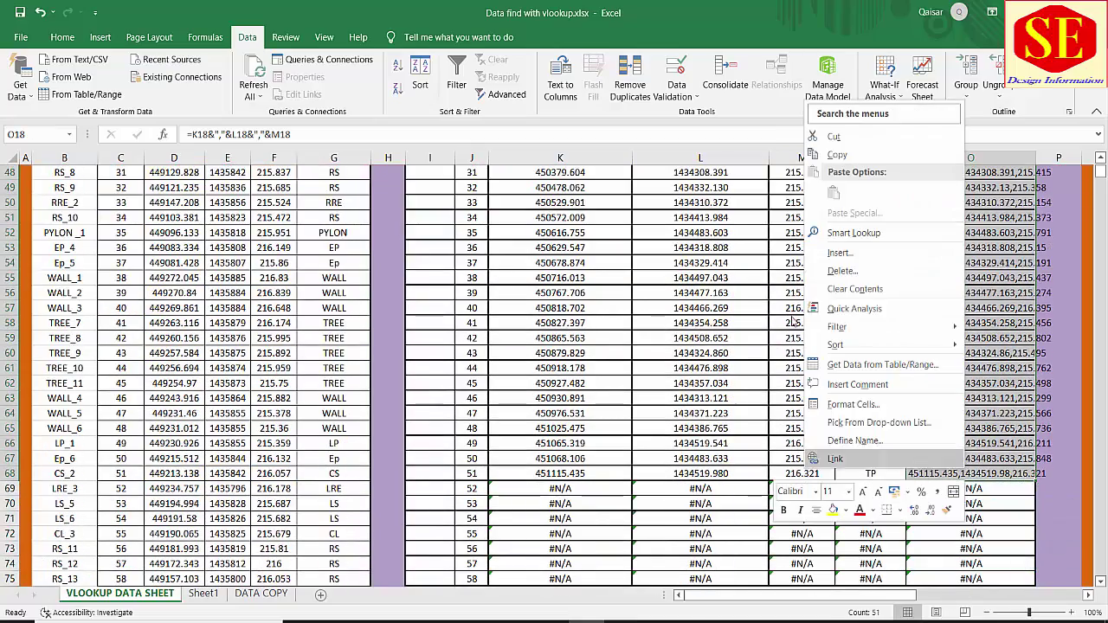
pyautogui.click(857, 157)
pyautogui.scroll(11, 658, 531)
pyautogui.scroll(4, 658, 531)
# Step: Bring the Survey legend symbols into view in Civil 3D
pyautogui.hotkey('alt', 'Tab')
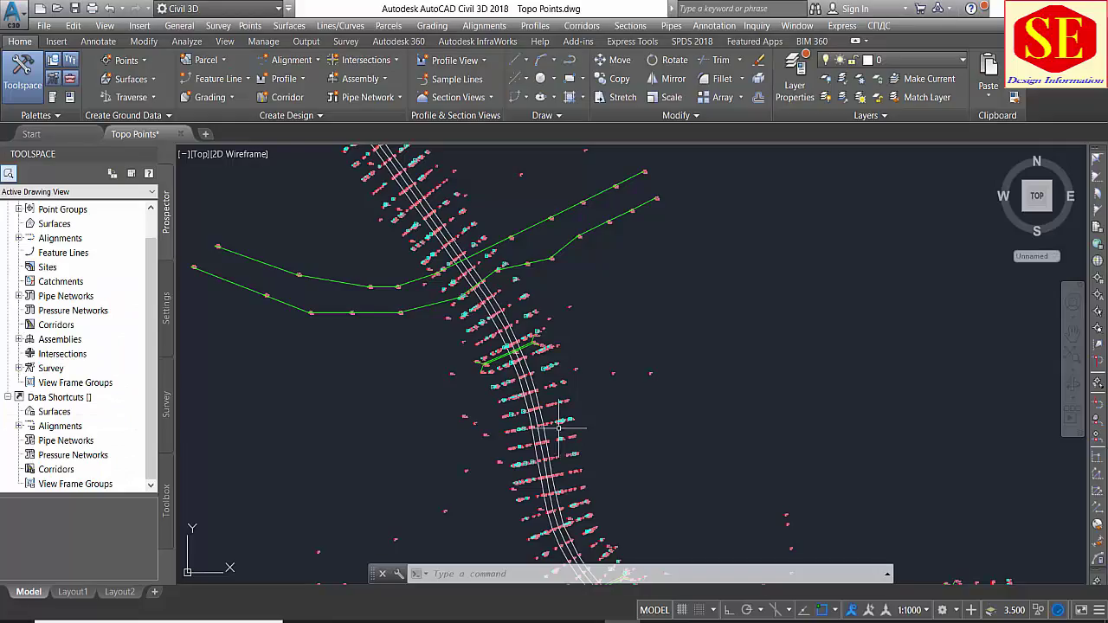
pyautogui.scroll(-5, 583, 387)
pyautogui.scroll(5, 673, 346)
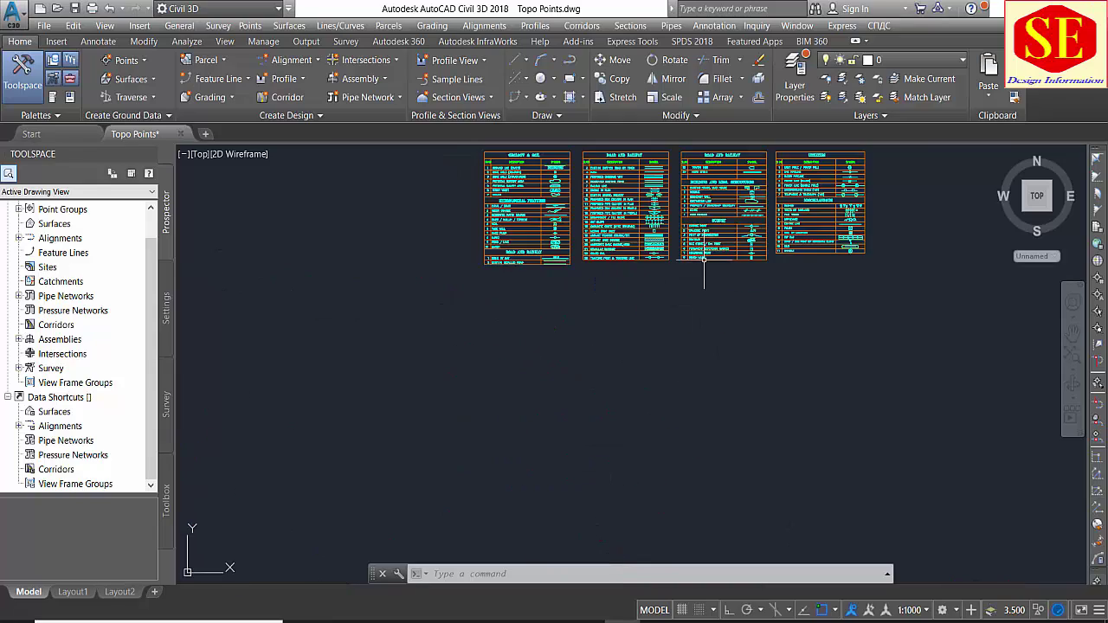
pyautogui.scroll(2, 671, 320)
pyautogui.scroll(5, 668, 288)
pyautogui.scroll(-2, 853, 306)
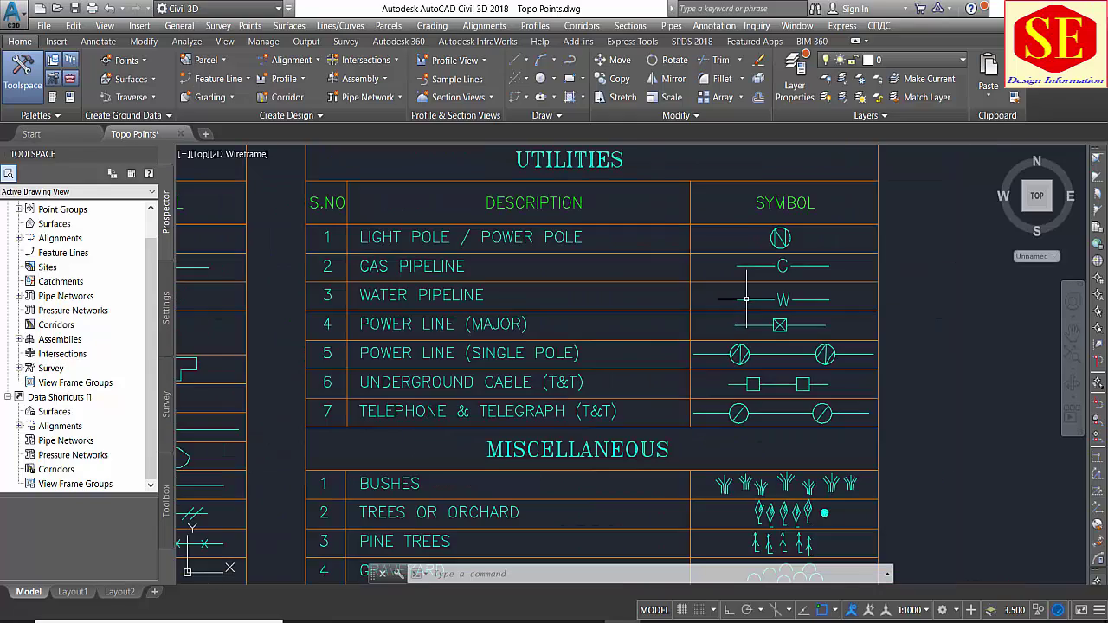
pyautogui.scroll(-3, 580, 316)
pyautogui.scroll(5, 407, 392)
pyautogui.moveTo(489, 381); pyautogui.dragTo(481, 326, button='middle')
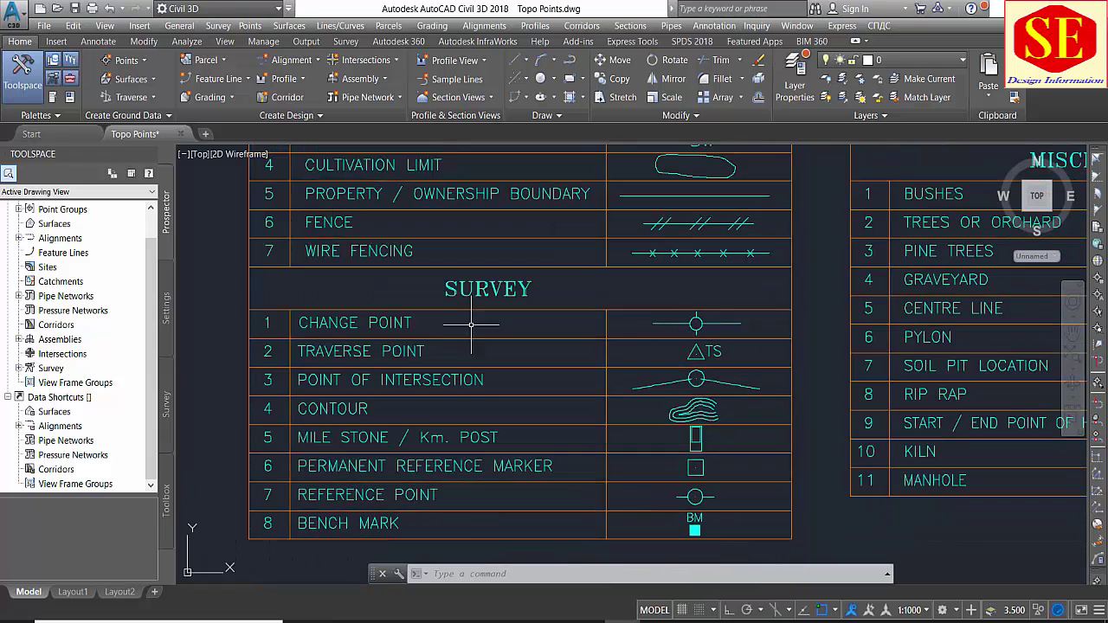
pyautogui.scroll(6, 637, 338)
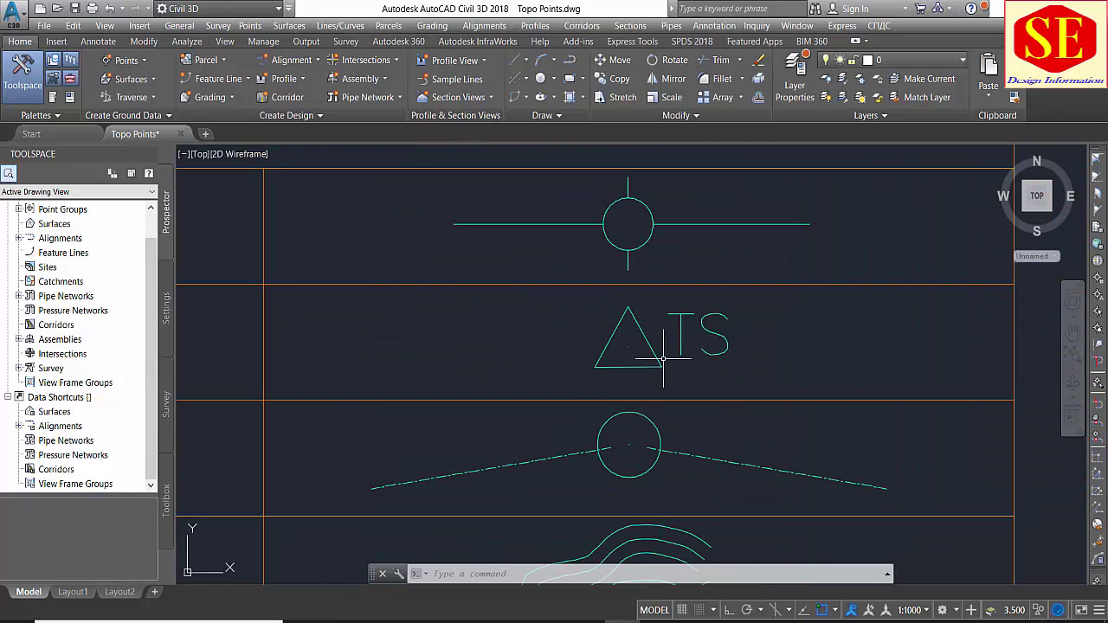
# Step: Copy (CO) the TS traverse-point triangle, using its centre as the base point
pyautogui.write('co')
pyautogui.press('Return')
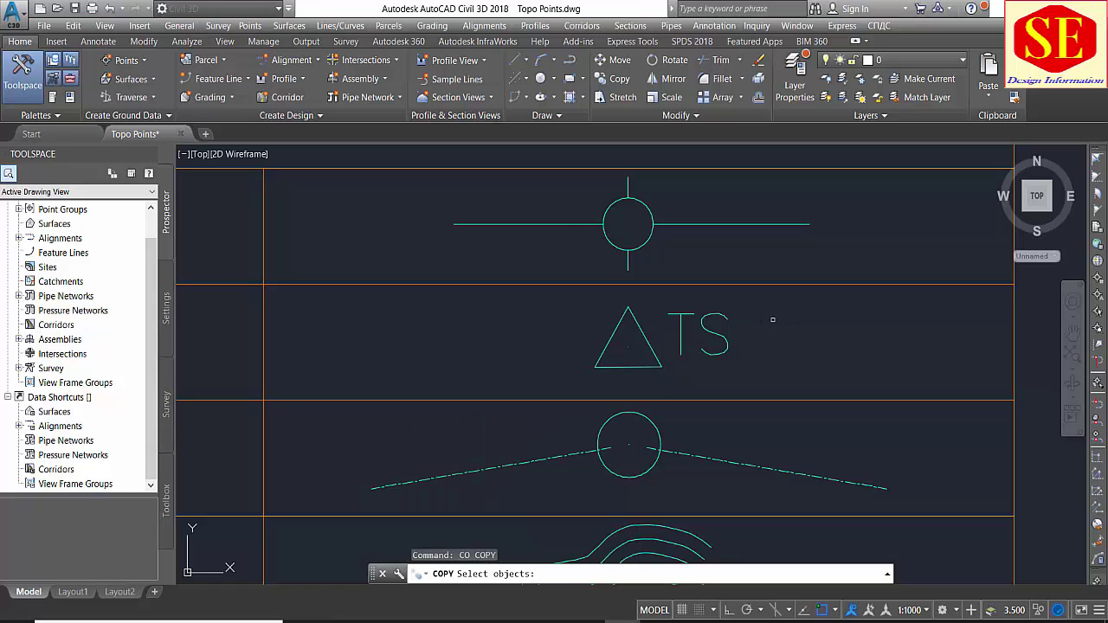
pyautogui.click(772, 319)
pyautogui.click(556, 382)
pyautogui.press('Return')
pyautogui.scroll(5, 644, 327)
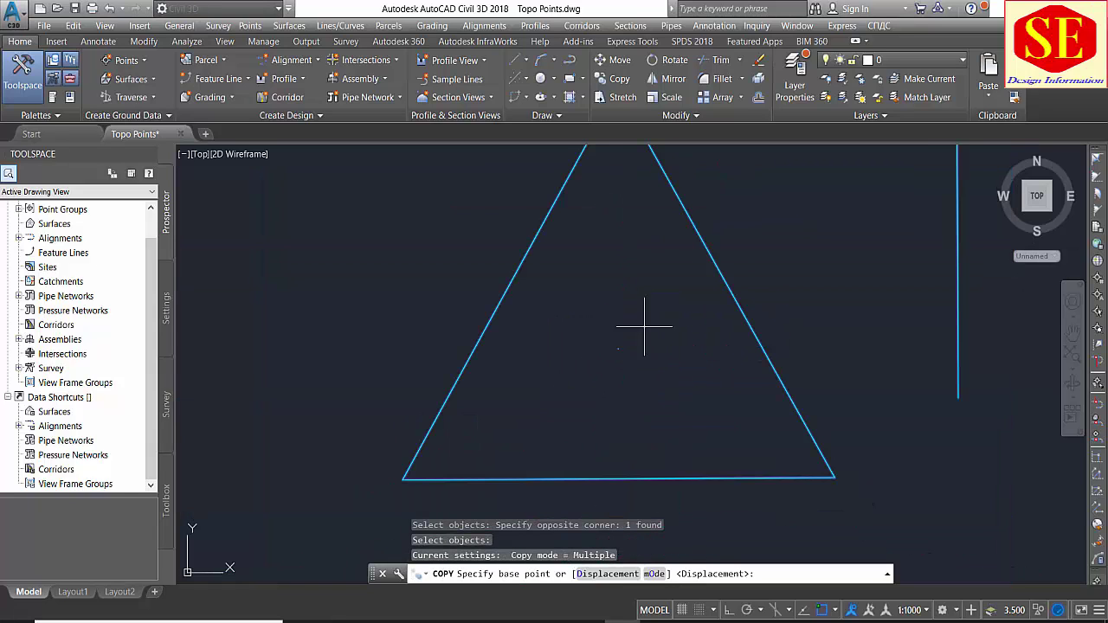
pyautogui.click(622, 349)
# Step: Paste the TP coordinates as the copy destinations and end the command
pyautogui.scroll(-5, 635, 302)
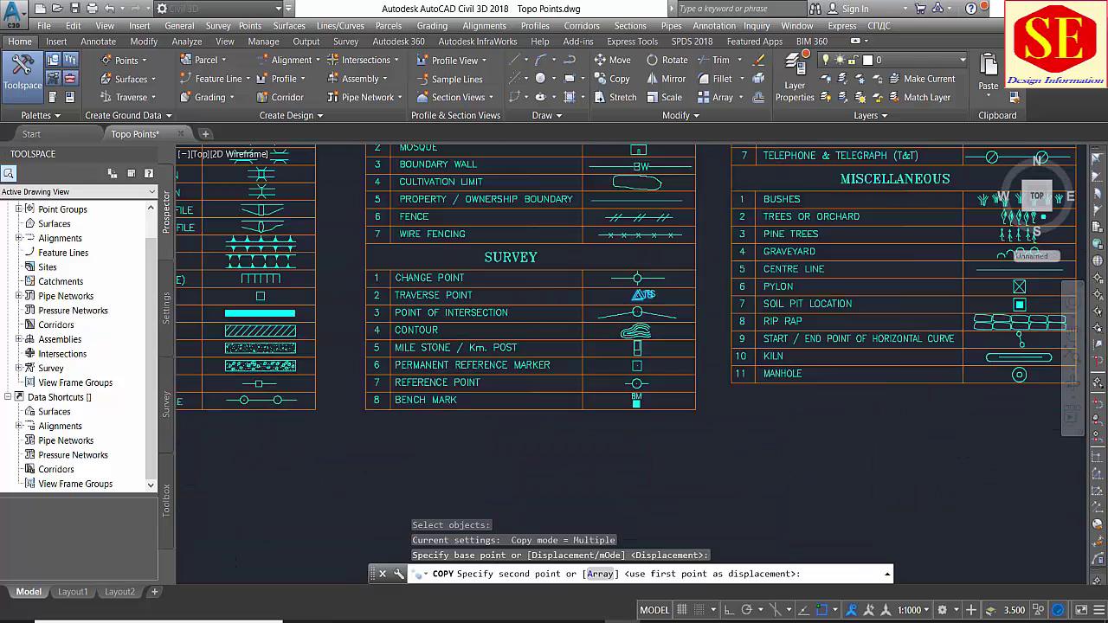
pyautogui.scroll(-4, 636, 302)
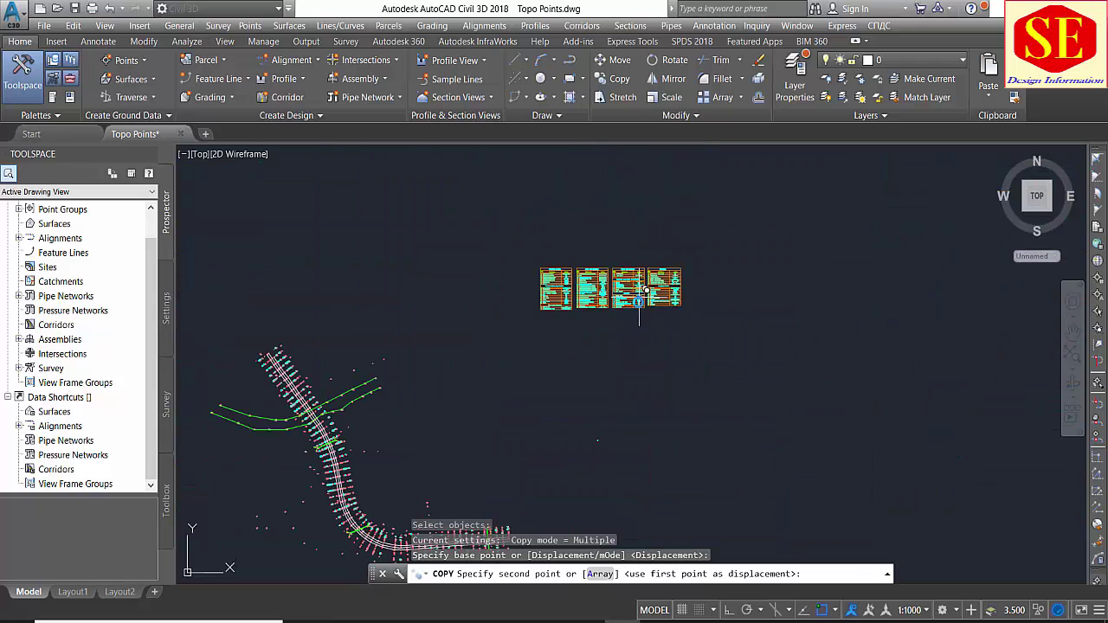
pyautogui.rightClick(821, 574)
pyautogui.click(841, 504)
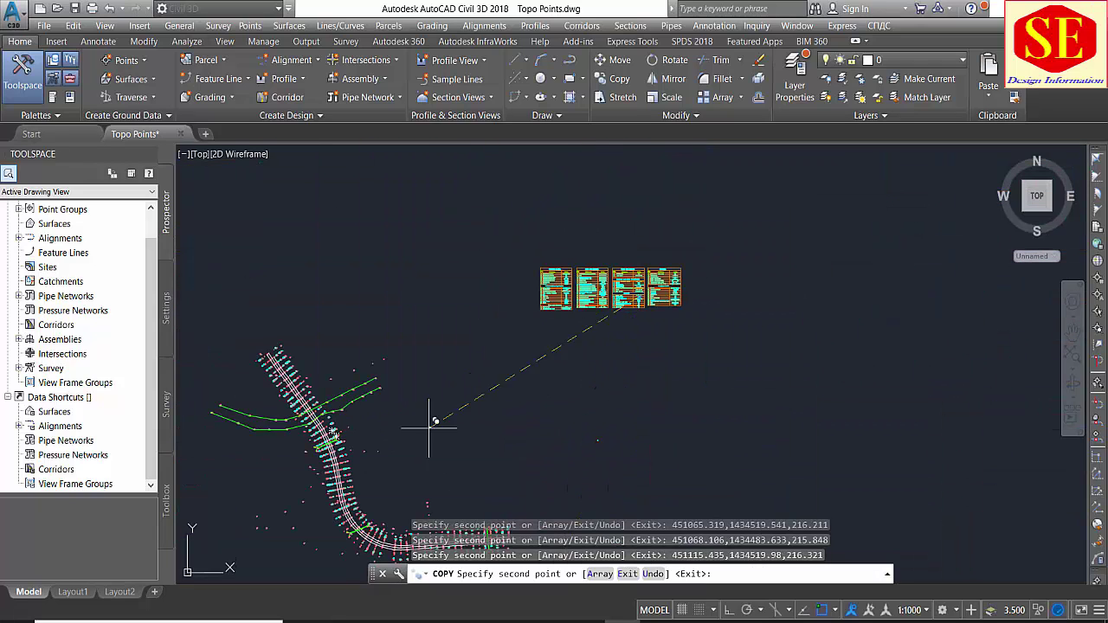
pyautogui.press('Escape')
pyautogui.scroll(5, 338, 432)
# Step: Zoom in along the alignment to check the triangles on the TP points, then zoom back out
pyautogui.moveTo(346, 332); pyautogui.dragTo(412, 331, button='middle')
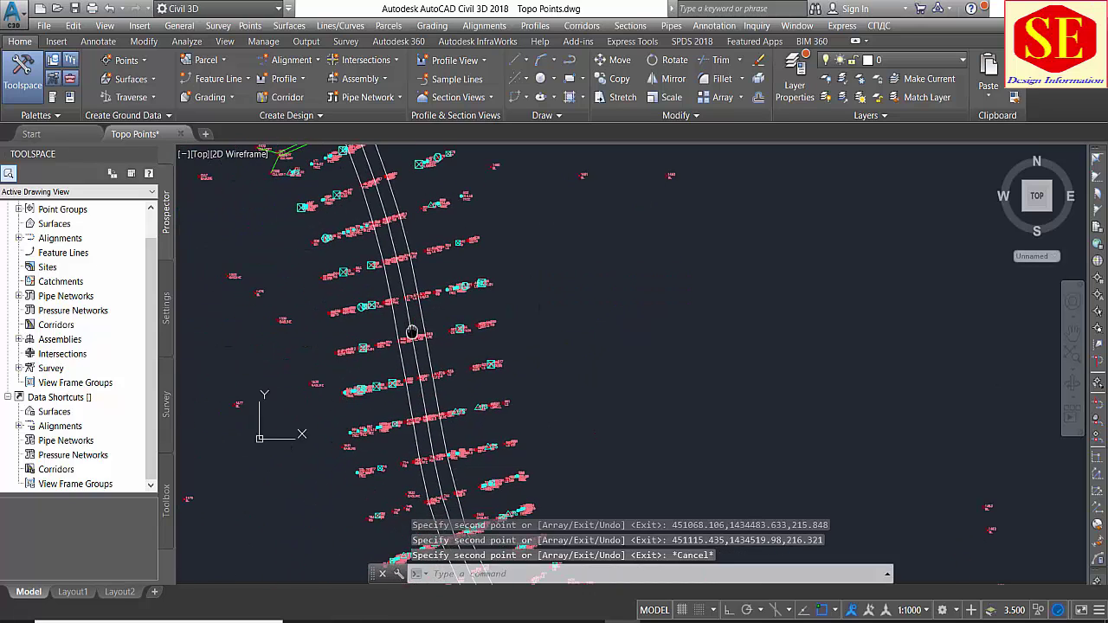
pyautogui.scroll(5, 478, 405)
pyautogui.scroll(6, 497, 388)
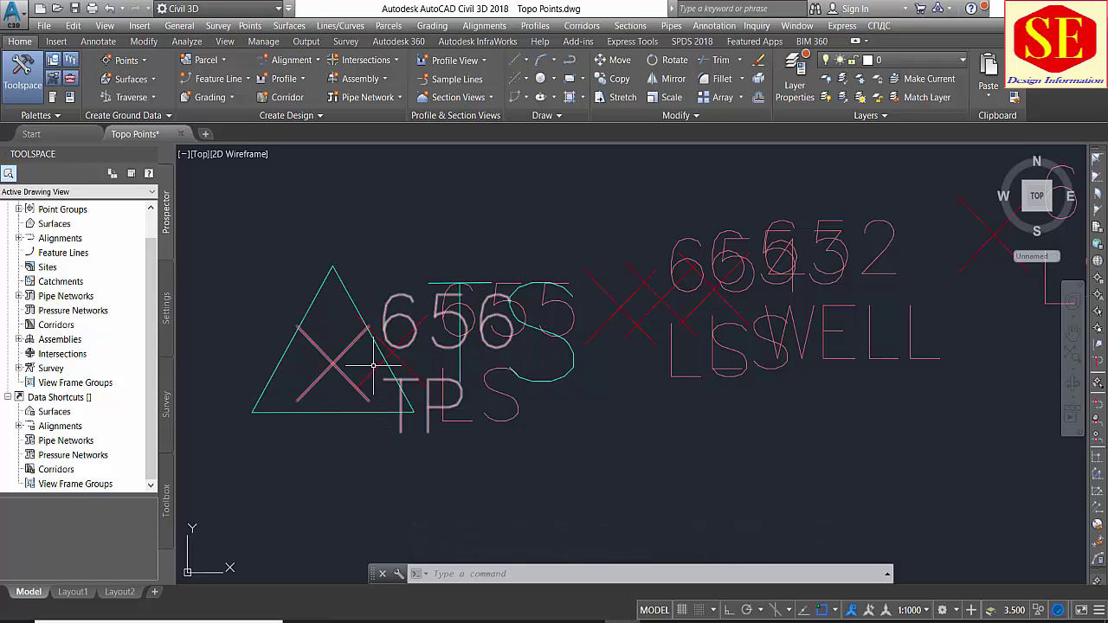
pyautogui.scroll(-5, 543, 355)
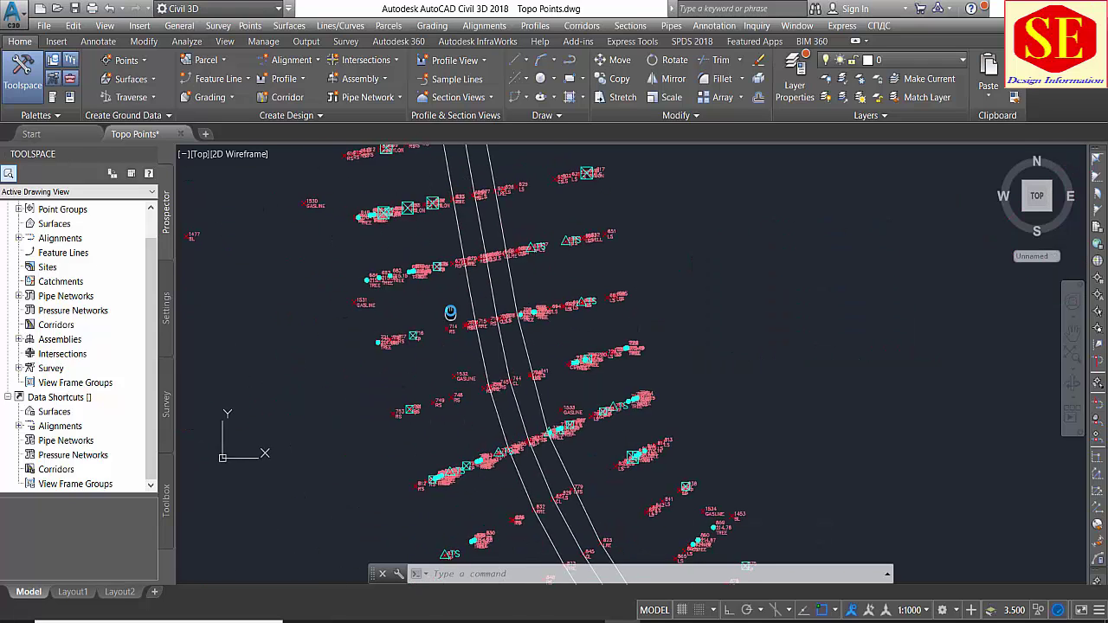
pyautogui.scroll(-3, 450, 314)
pyautogui.scroll(-2, 543, 378)
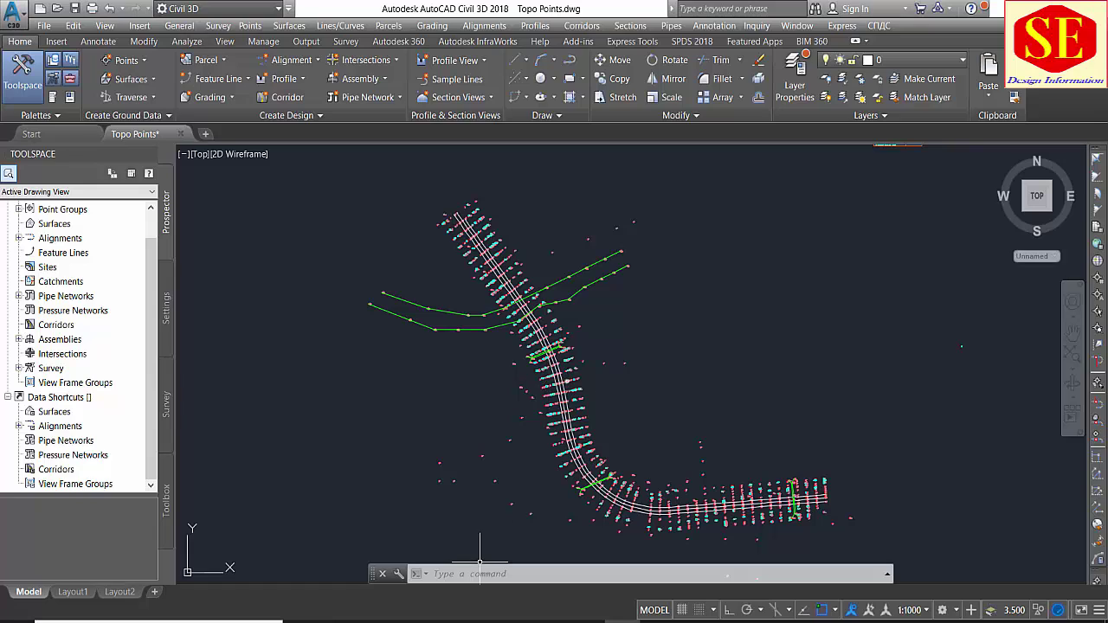
pyautogui.scroll(-3, 521, 388)
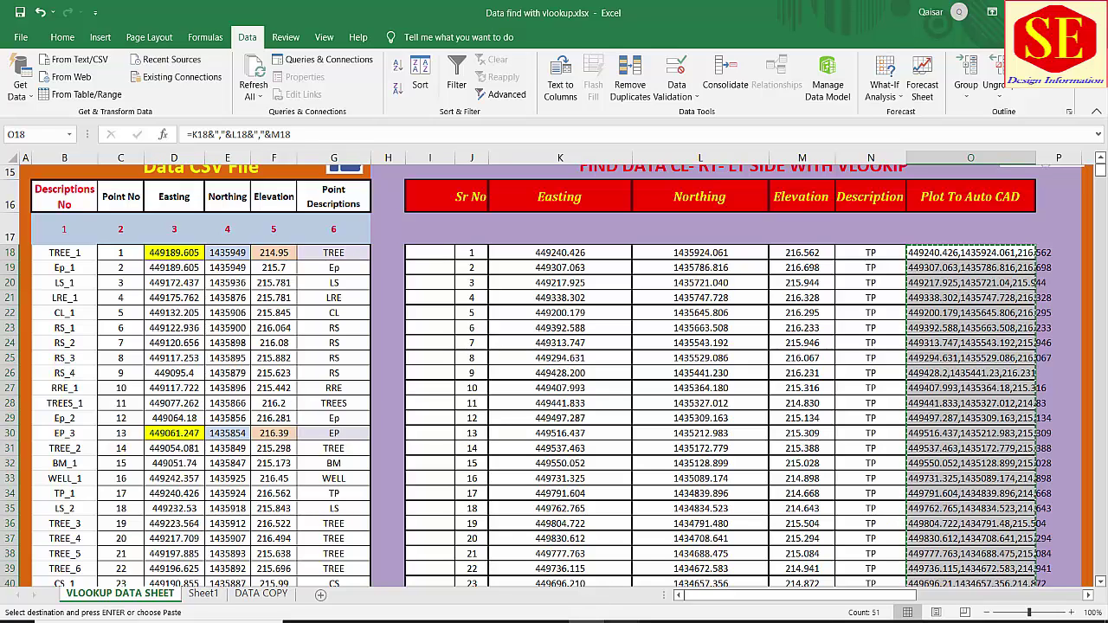
# Step: In Civil 3D, pan and zoom to bring the legend tables and green alignments into view
pyautogui.hotkey('alt', 'Tab')
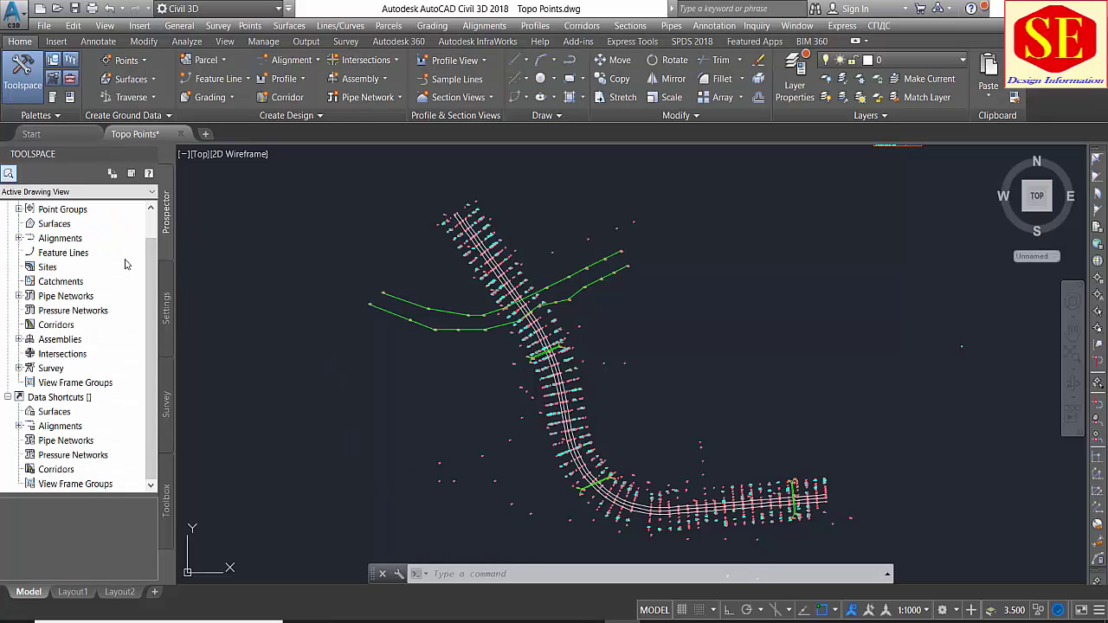
pyautogui.scroll(2, 582, 451)
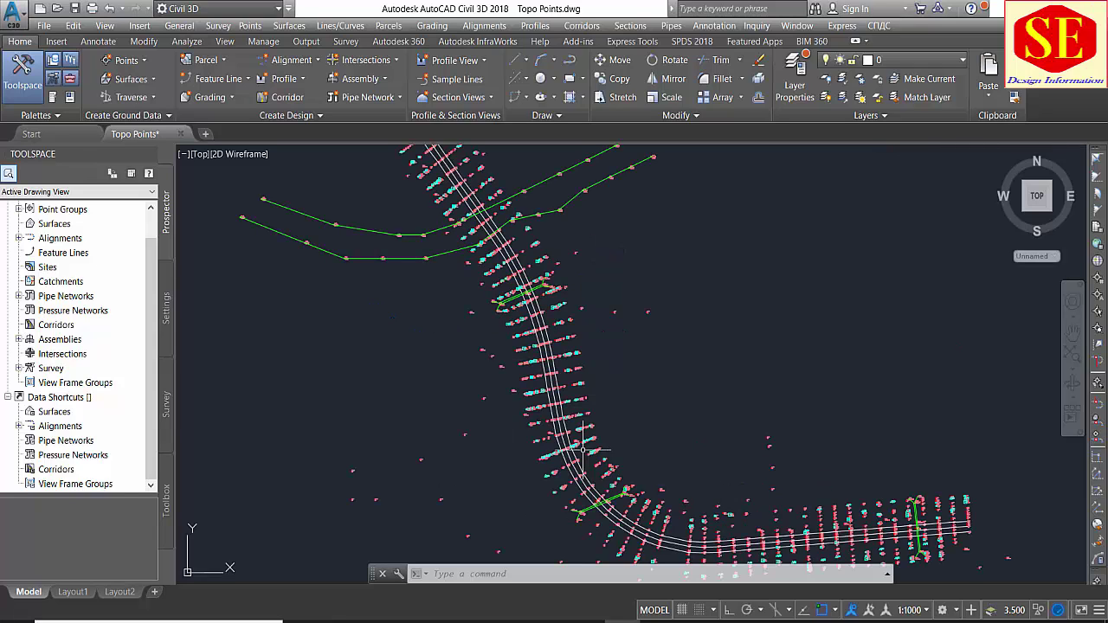
pyautogui.scroll(-3, 582, 450)
pyautogui.scroll(2, 604, 351)
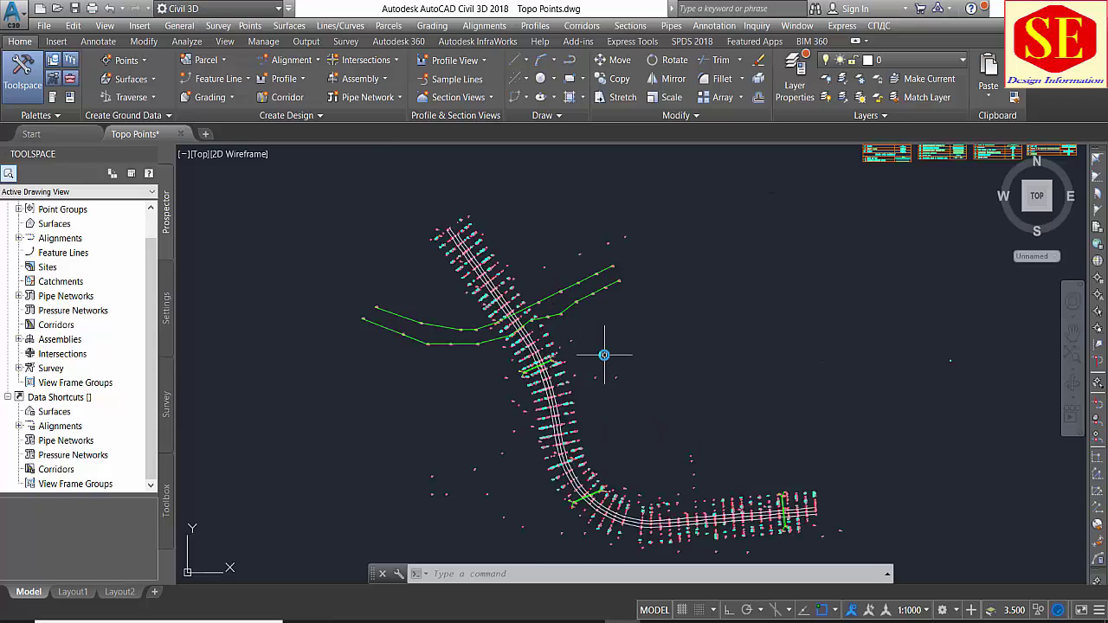
pyautogui.scroll(2, 603, 351)
pyautogui.scroll(-1, 479, 231)
pyautogui.scroll(-4, 450, 269)
pyautogui.scroll(5, 726, 180)
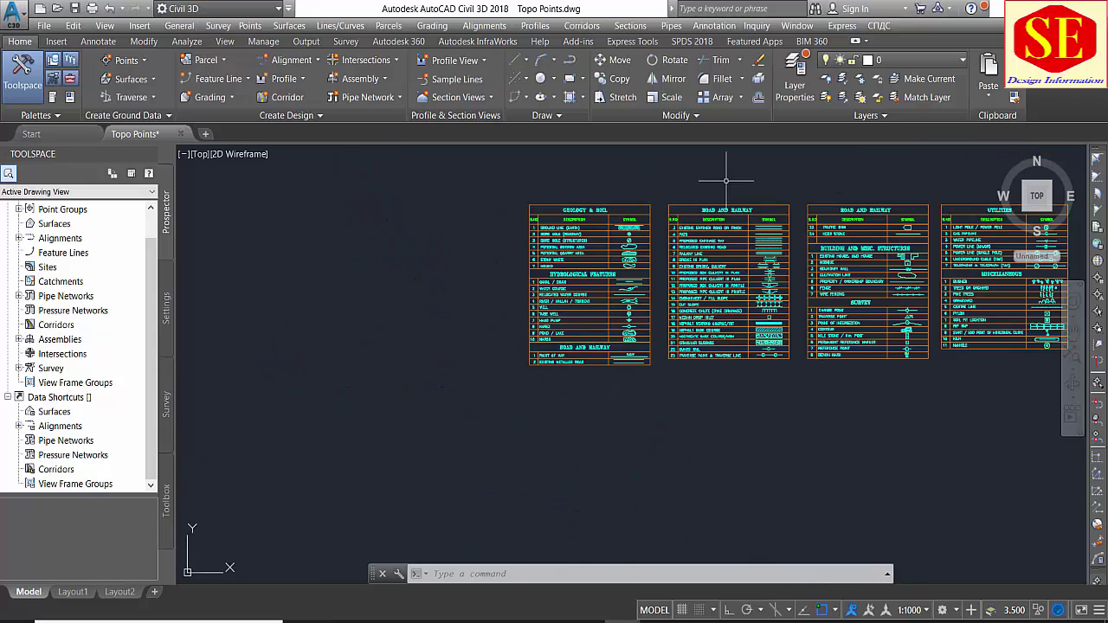
pyautogui.moveTo(609, 237); pyautogui.dragTo(372, 242, button='middle')
pyautogui.scroll(4, 346, 295)
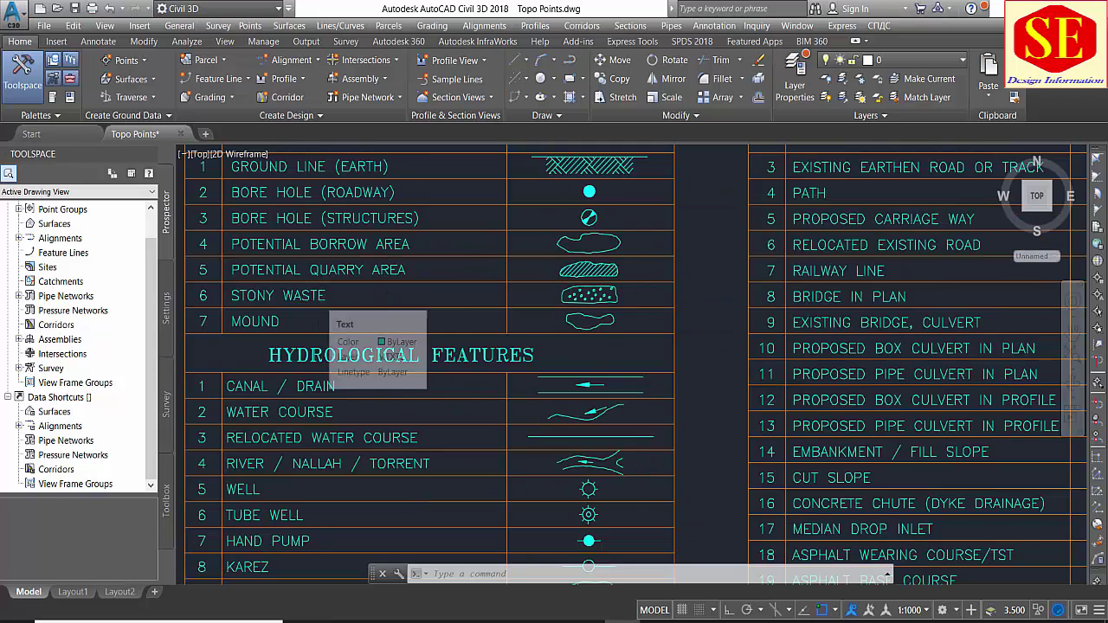
pyautogui.scroll(-1, 329, 298)
pyautogui.scroll(-4, 492, 354)
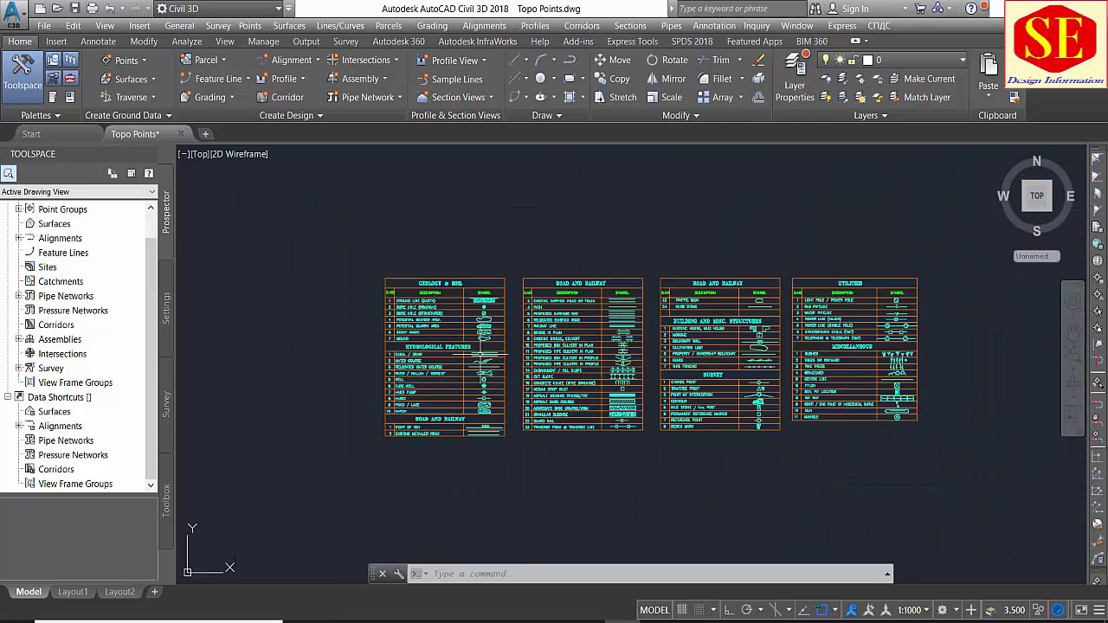
pyautogui.scroll(5, 533, 375)
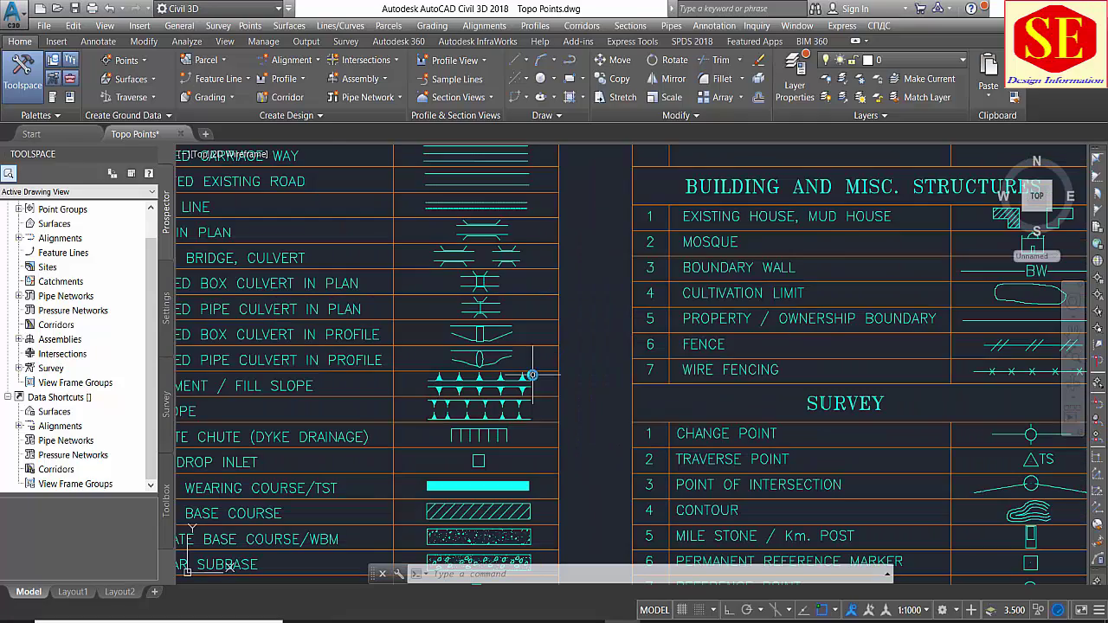
pyautogui.scroll(-5, 534, 375)
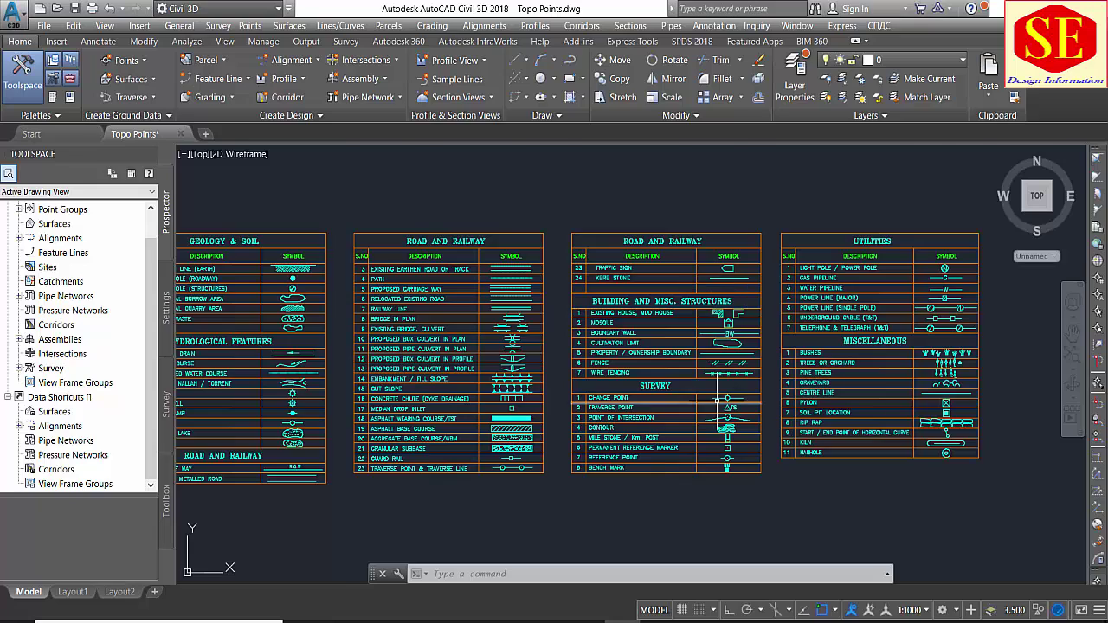
pyautogui.scroll(3, 718, 401)
pyautogui.scroll(-4, 629, 313)
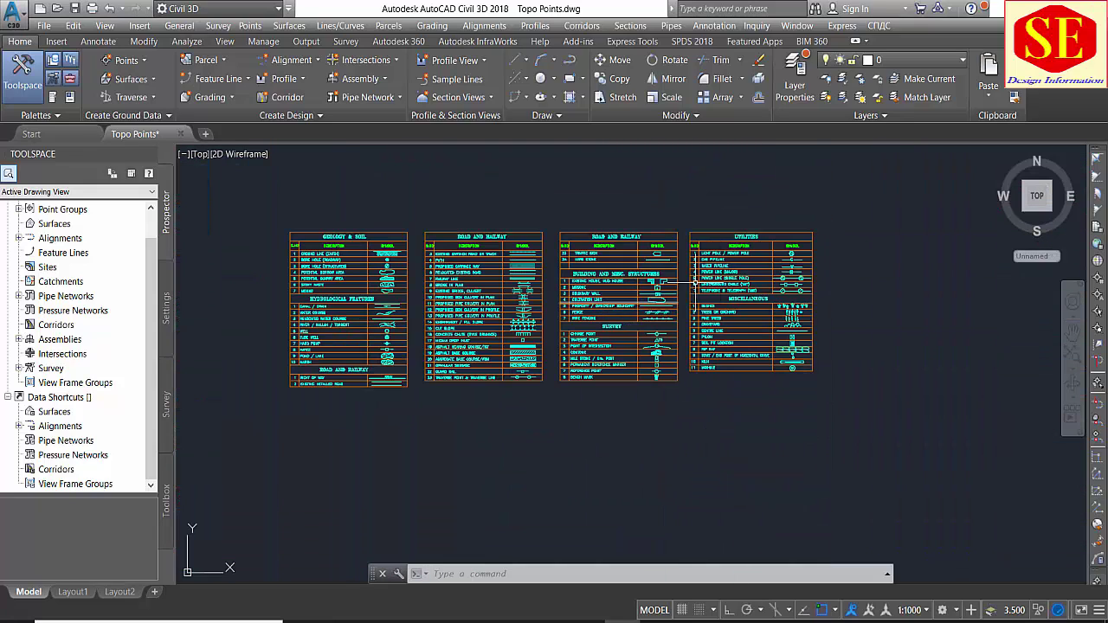
pyautogui.scroll(4, 694, 282)
pyautogui.scroll(-5, 606, 294)
pyautogui.scroll(-3, 780, 364)
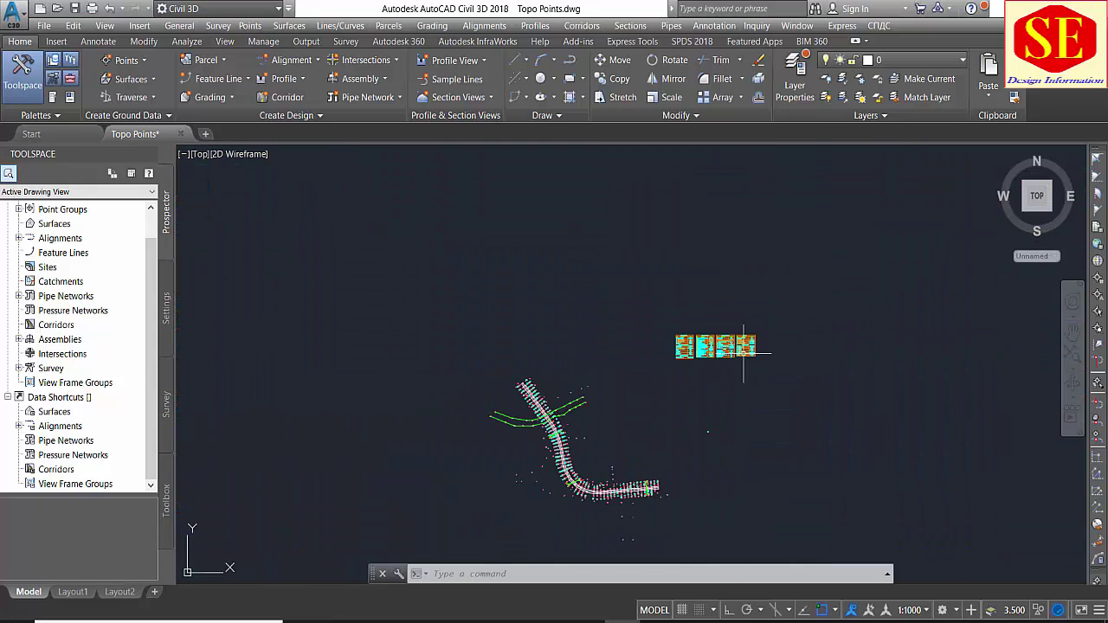
pyautogui.scroll(1, 614, 448)
pyautogui.scroll(4, 844, 257)
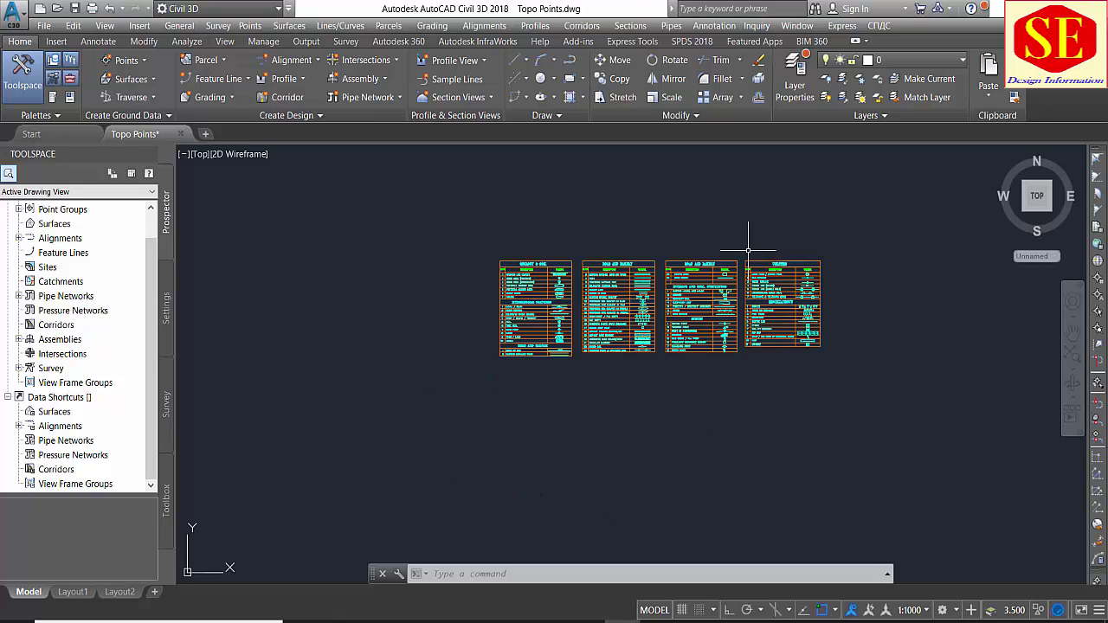
pyautogui.scroll(-4, 748, 250)
pyautogui.moveTo(557, 457); pyautogui.dragTo(514, 385, button='middle')
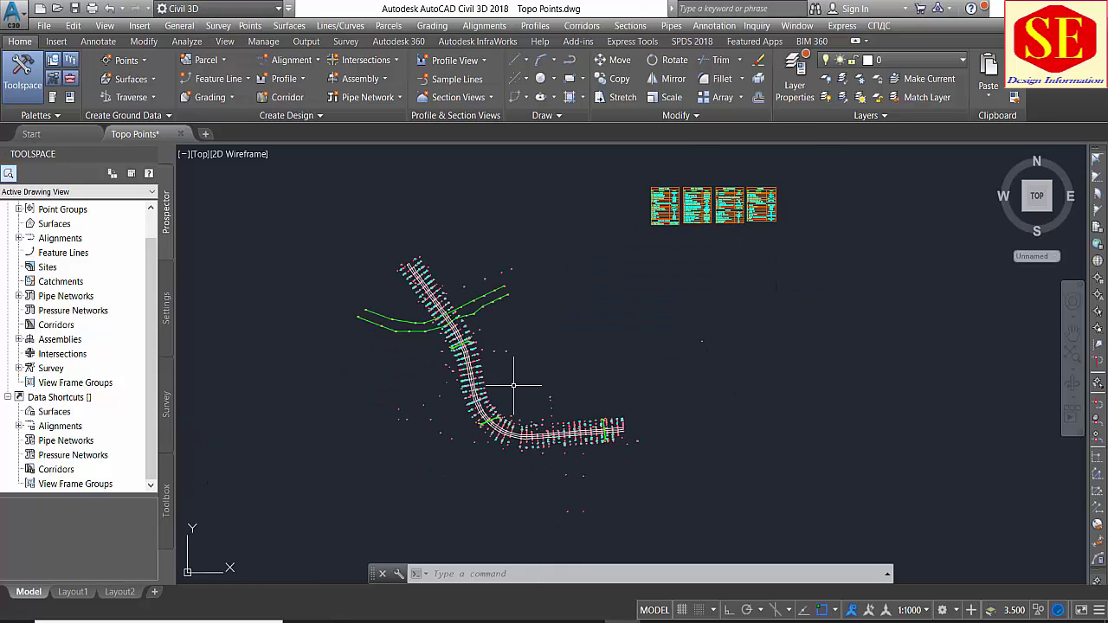
pyautogui.scroll(5, 476, 358)
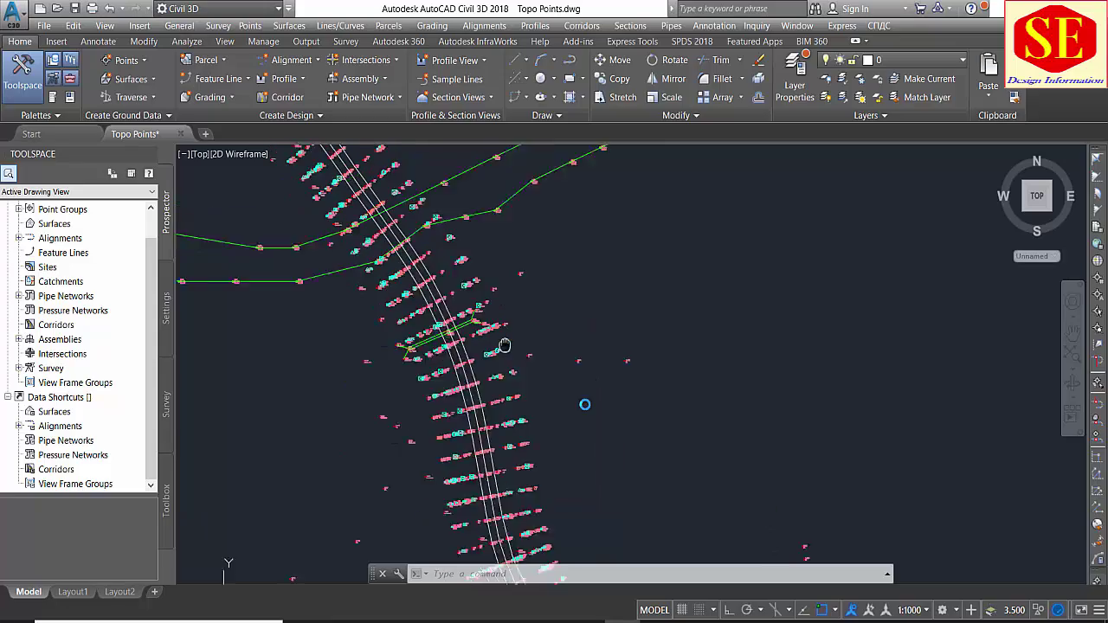
pyautogui.scroll(1, 435, 282)
pyautogui.moveTo(362, 148); pyautogui.dragTo(451, 275, button='middle')
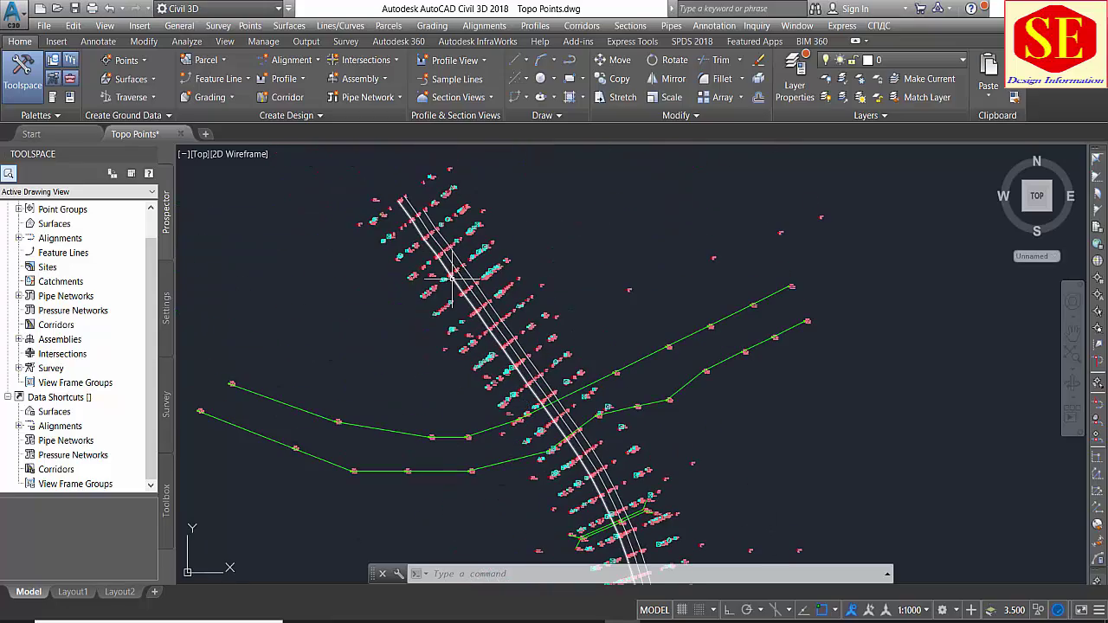
# Step: In Excel, copy the WALL description from G55:G57 into lookup cell L11
pyautogui.hotkey('alt', 'Tab')
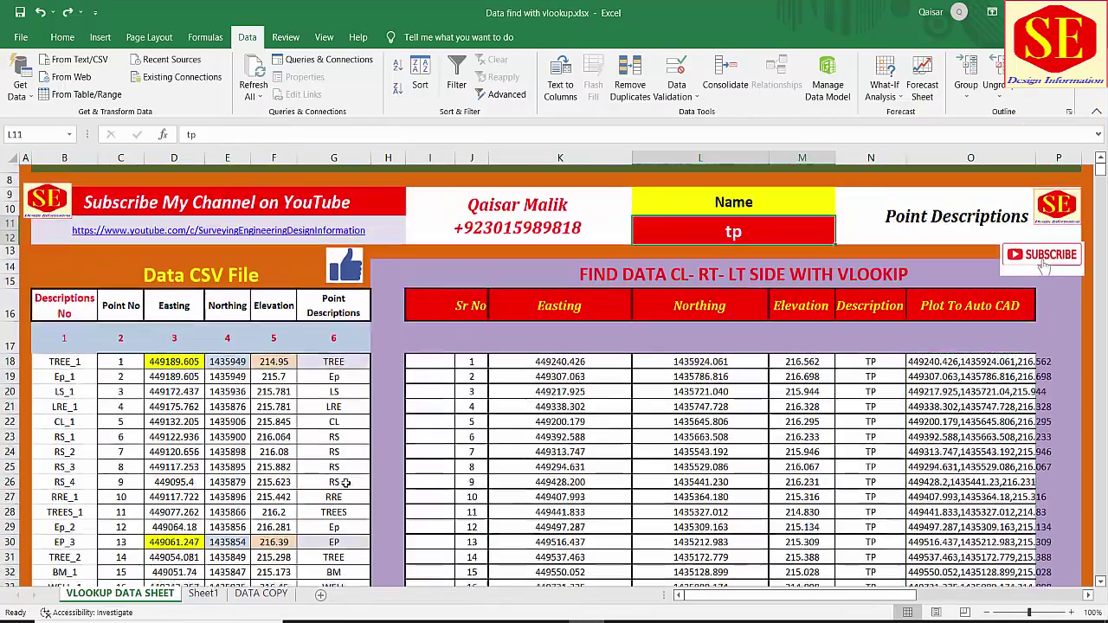
pyautogui.scroll(-4, 346, 482)
pyautogui.click(327, 351)
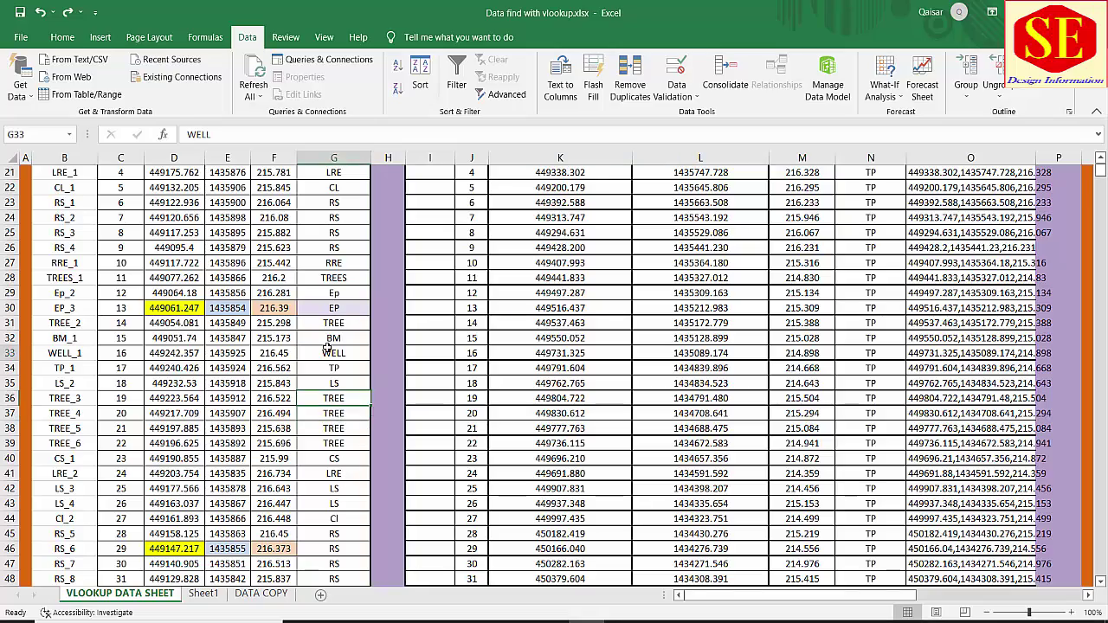
pyautogui.scroll(-1, 330, 365)
pyautogui.scroll(-2, 330, 372)
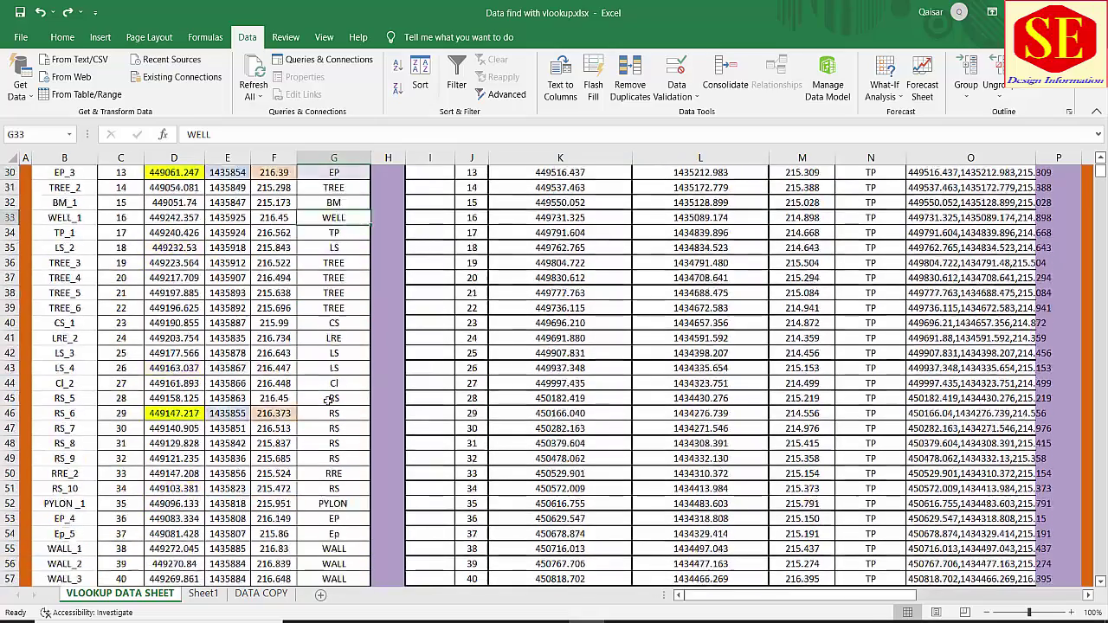
pyautogui.scroll(-2, 330, 381)
pyautogui.scroll(-1, 330, 393)
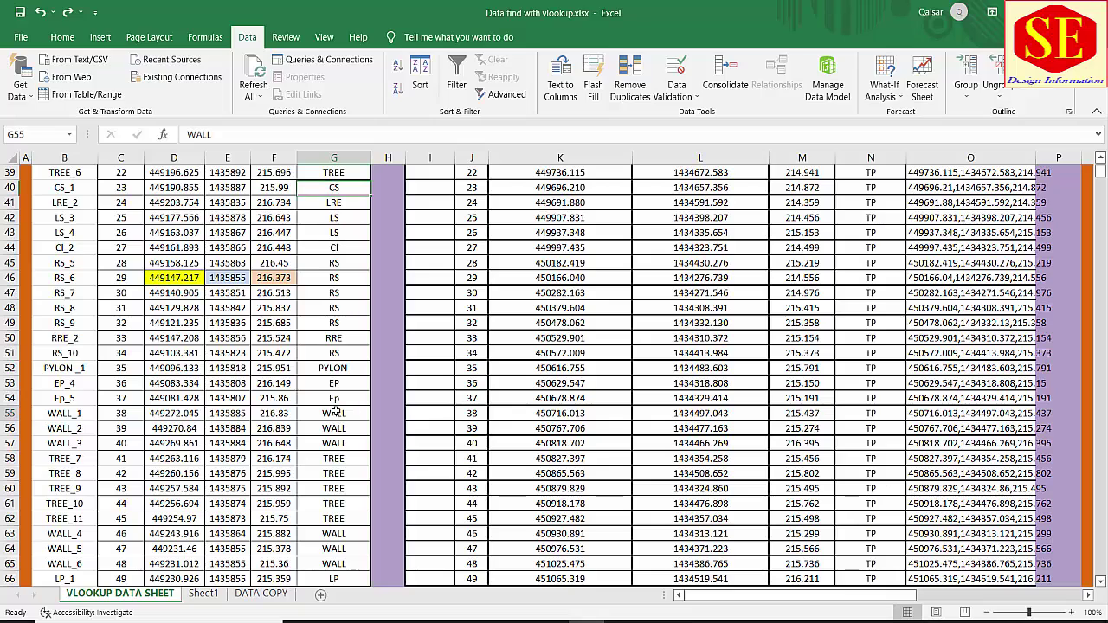
pyautogui.moveTo(333, 412); pyautogui.dragTo(332, 443)
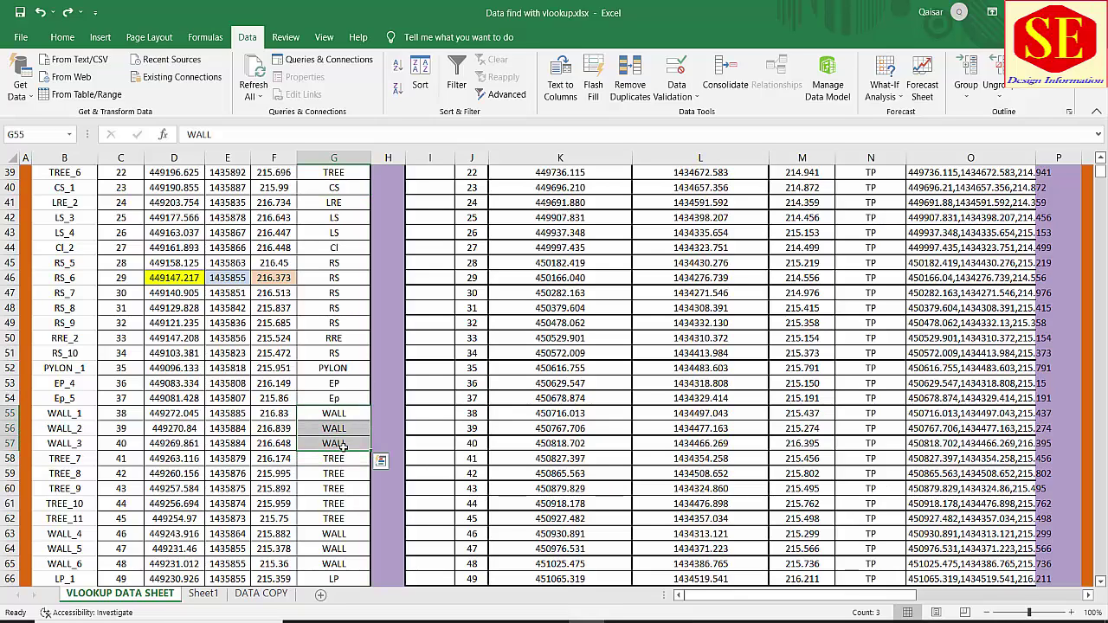
pyautogui.scroll(1, 342, 445)
pyautogui.rightClick(355, 463)
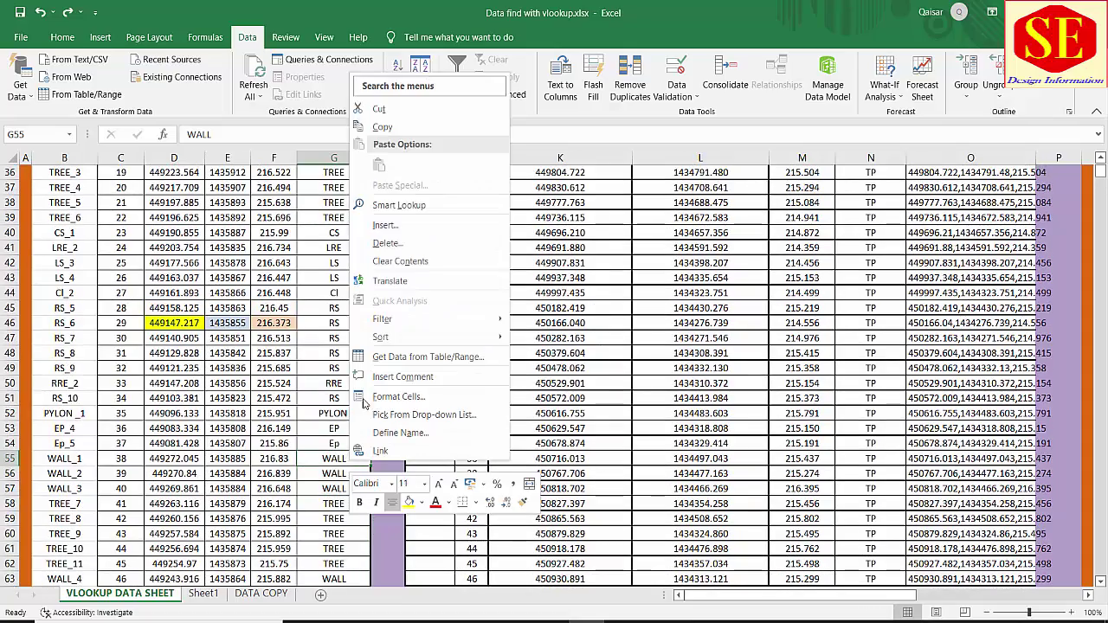
pyautogui.click(382, 127)
pyautogui.scroll(12, 641, 241)
pyautogui.click(715, 321)
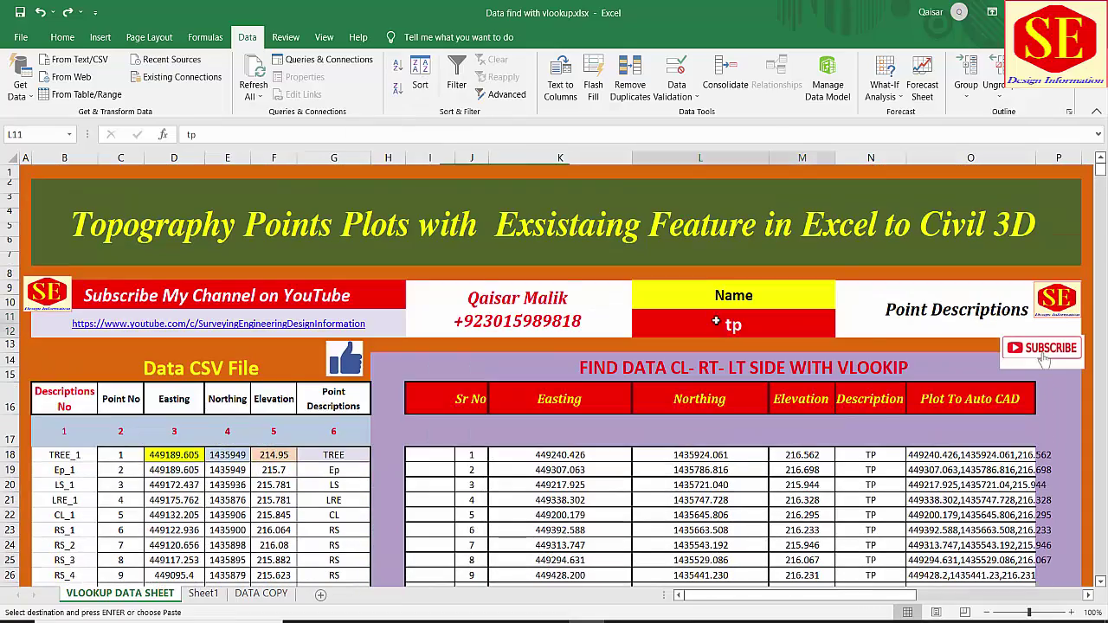
pyautogui.rightClick(716, 322)
pyautogui.click(756, 320)
# Step: Copy the thirteen WALL coordinate strings in O18:O30
pyautogui.scroll(-4, 848, 332)
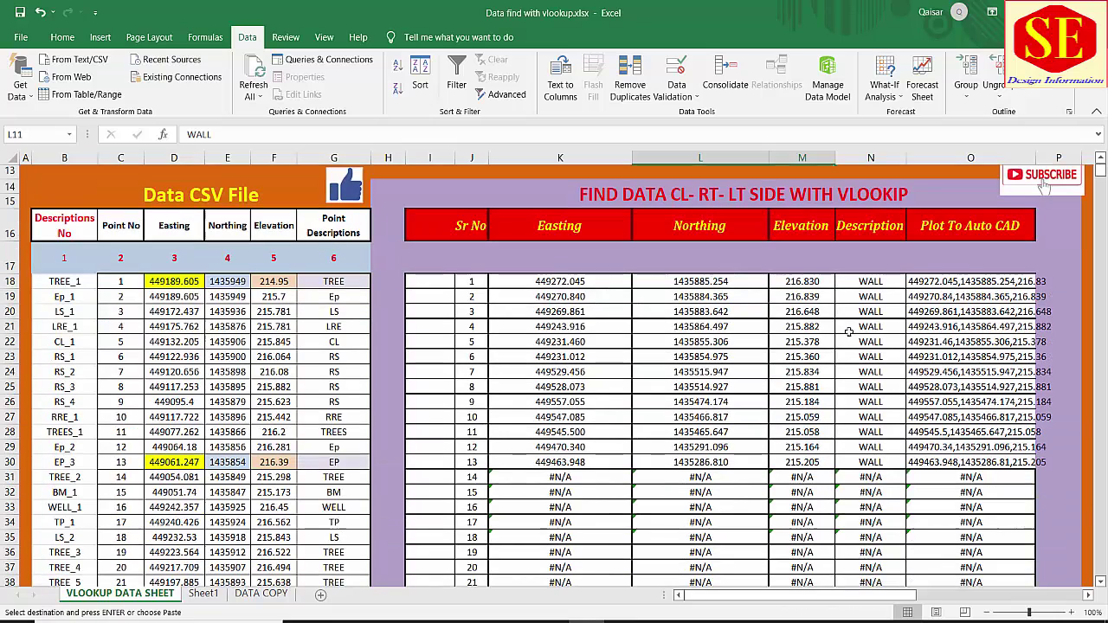
pyautogui.moveTo(938, 285); pyautogui.dragTo(932, 462)
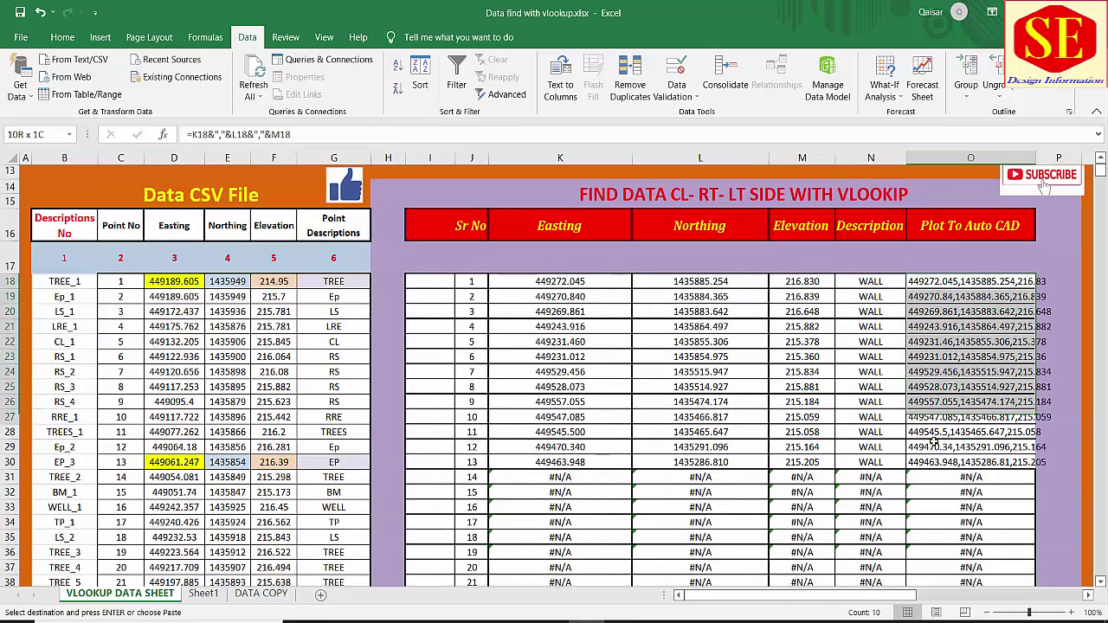
pyautogui.rightClick(932, 461)
pyautogui.click(965, 145)
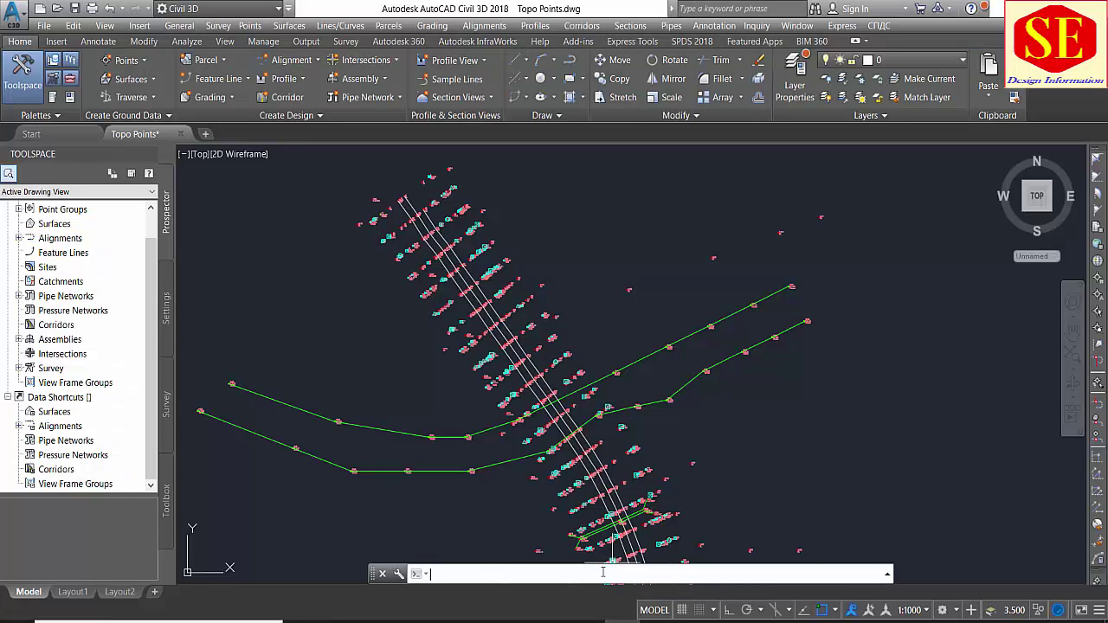
# Step: Draw a 3D polyline (3P) through the pasted WALL coordinates
pyautogui.write('3p')
pyautogui.press('Return')
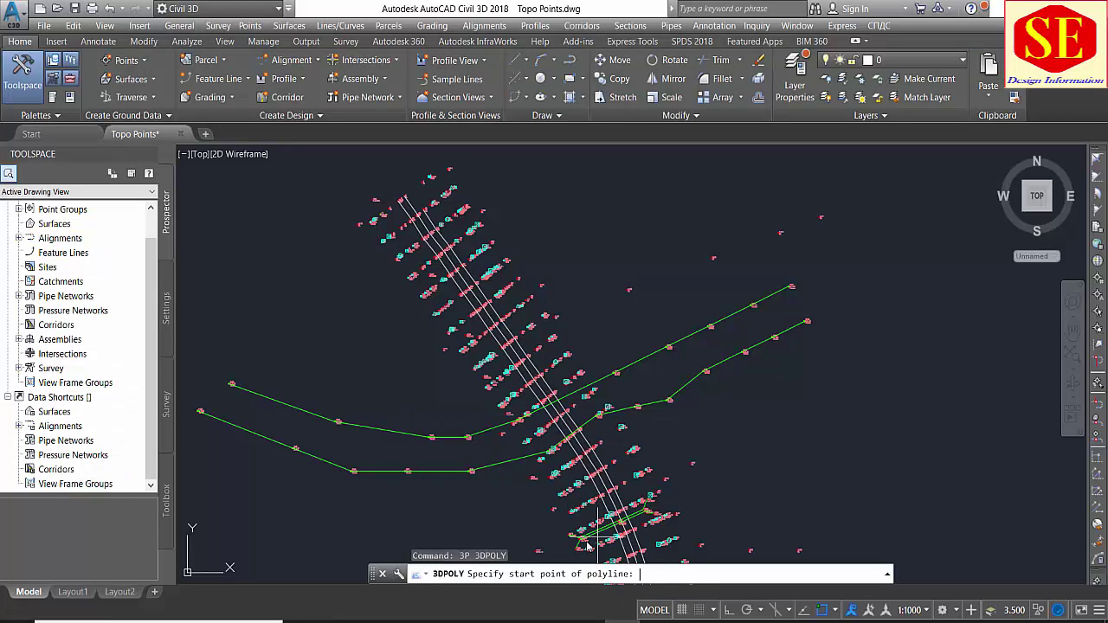
pyautogui.rightClick(647, 581)
pyautogui.click(692, 514)
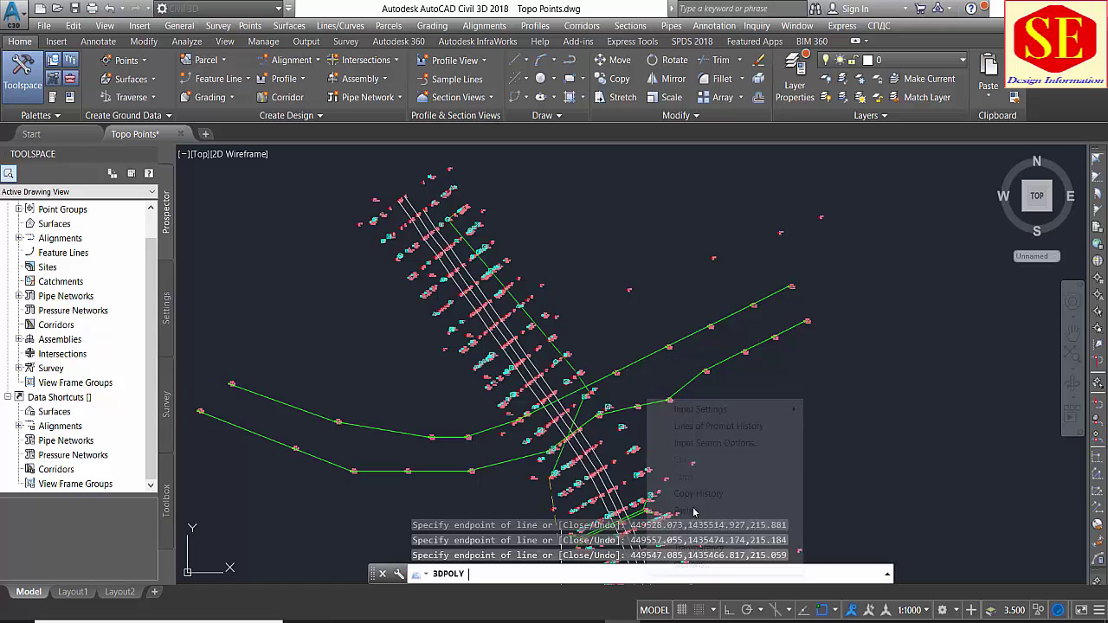
pyautogui.scroll(-4, 651, 260)
pyautogui.scroll(3, 633, 328)
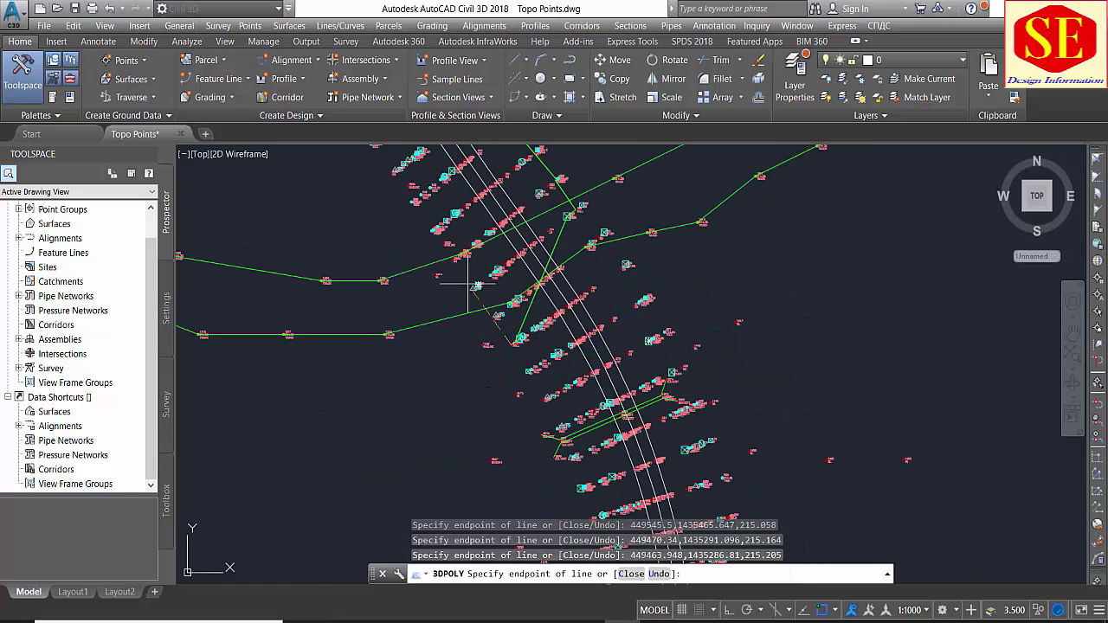
pyautogui.scroll(3, 438, 355)
pyautogui.press('Escape')
# Step: Select the new wall polyline and pan along it to check its path
pyautogui.scroll(2, 564, 327)
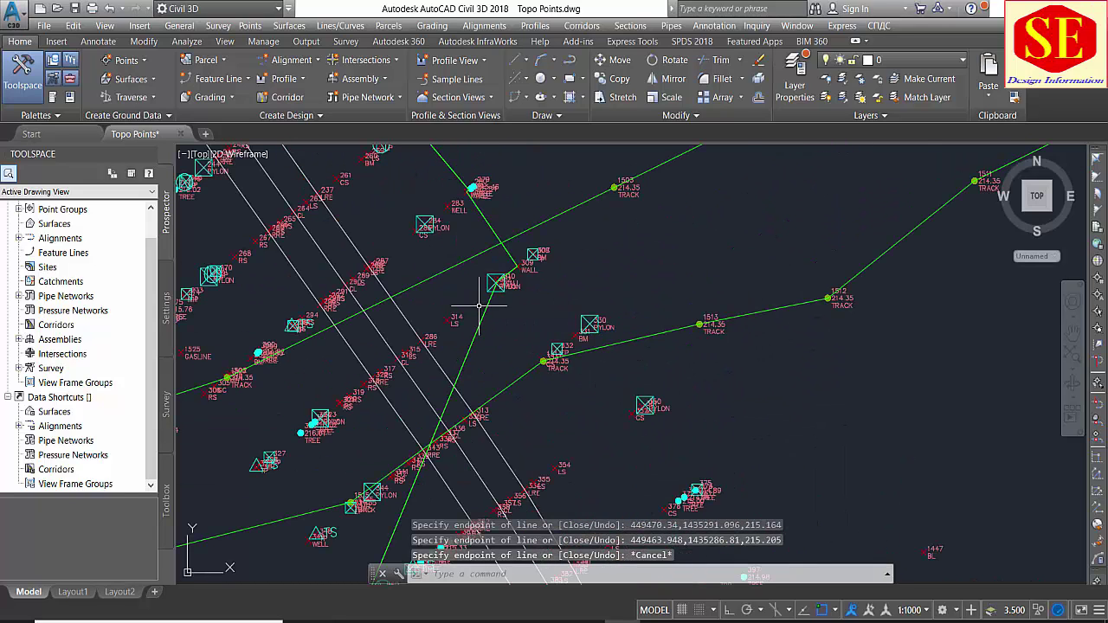
pyautogui.click(502, 251)
pyautogui.moveTo(526, 366); pyautogui.dragTo(653, 619, button='middle')
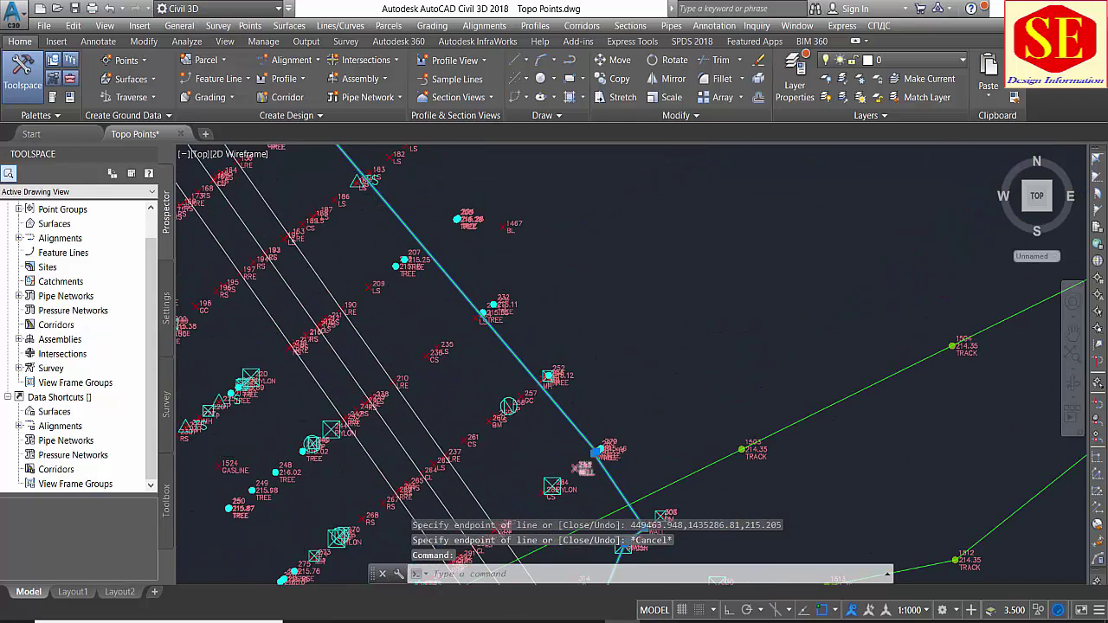
pyautogui.scroll(-3, 554, 433)
pyautogui.moveTo(621, 470); pyautogui.dragTo(618, 333, button='middle')
pyautogui.scroll(-2, 591, 322)
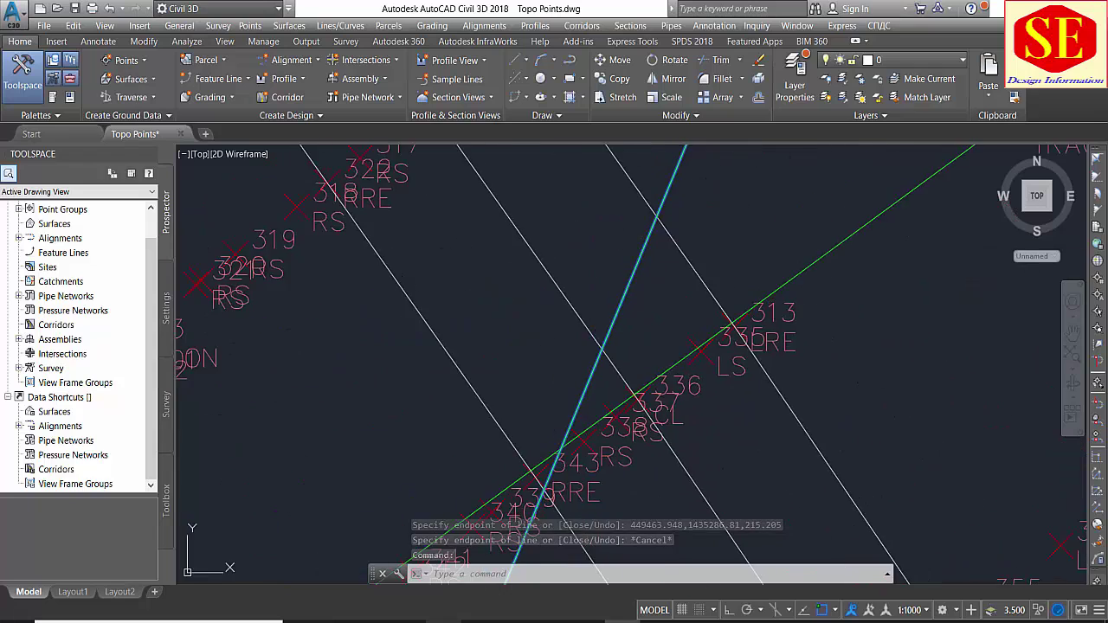
pyautogui.scroll(-3, 624, 338)
pyautogui.scroll(2, 630, 342)
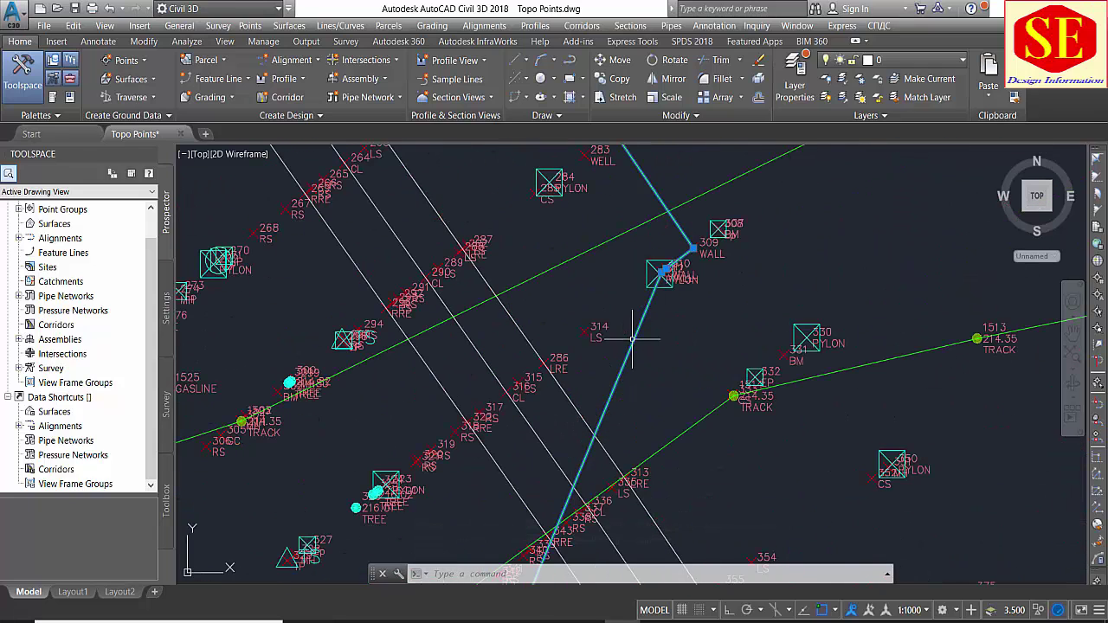
pyautogui.press('Escape')
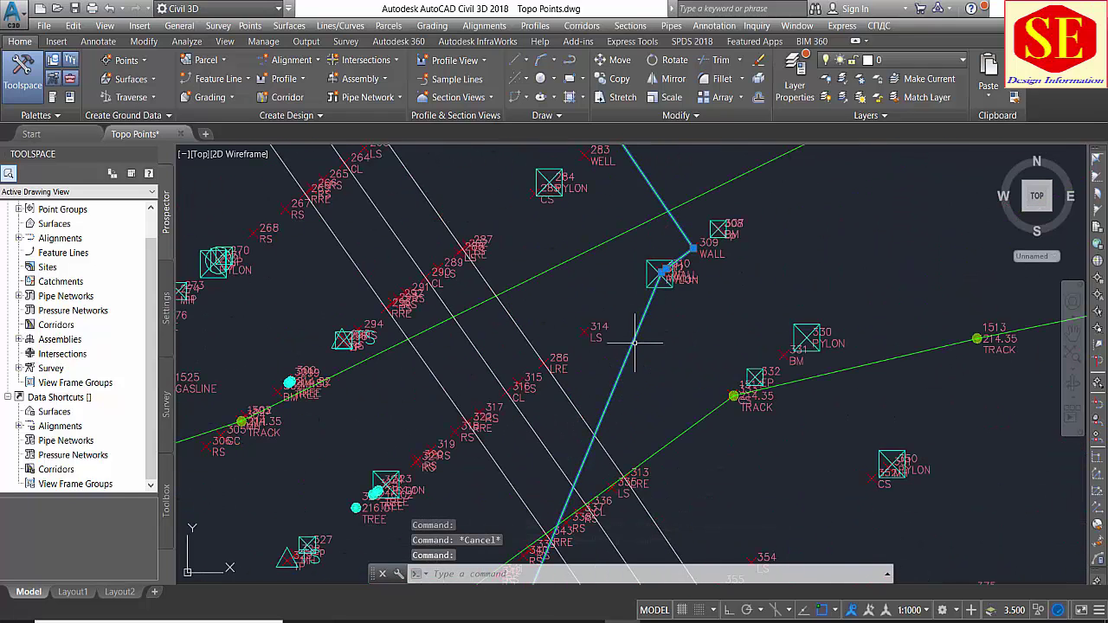
# Step: Explode the cyan wall polyline (X), erase the unwanted segment (E), and zoom to check the linework
pyautogui.write('x')
pyautogui.press('Return')
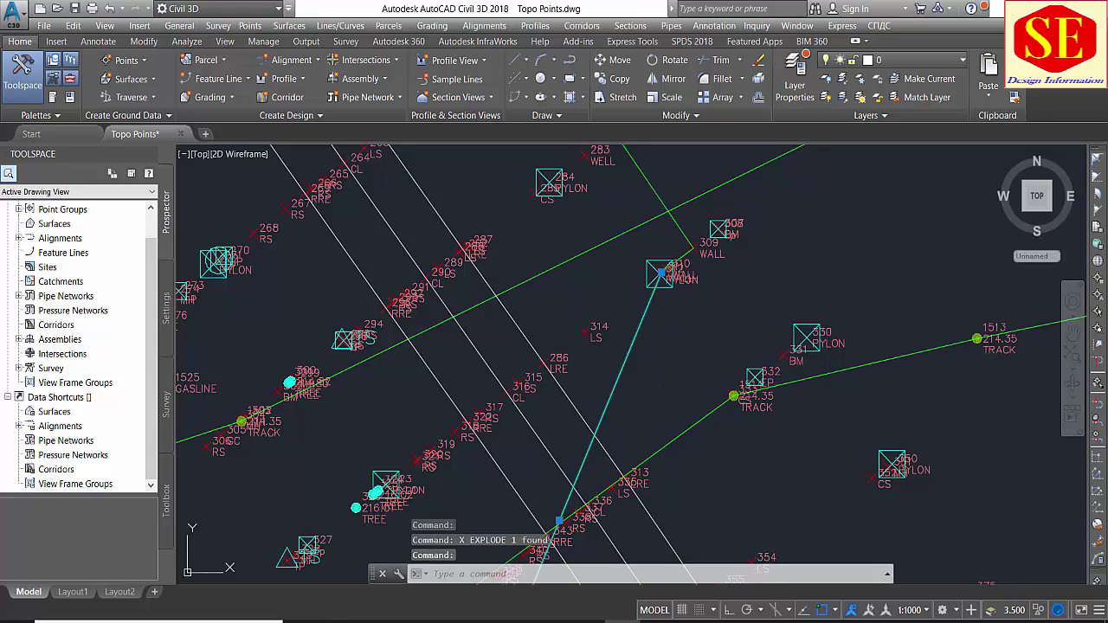
pyautogui.click(627, 352)
pyautogui.write('e')
pyautogui.press('Return')
pyautogui.scroll(-2, 641, 316)
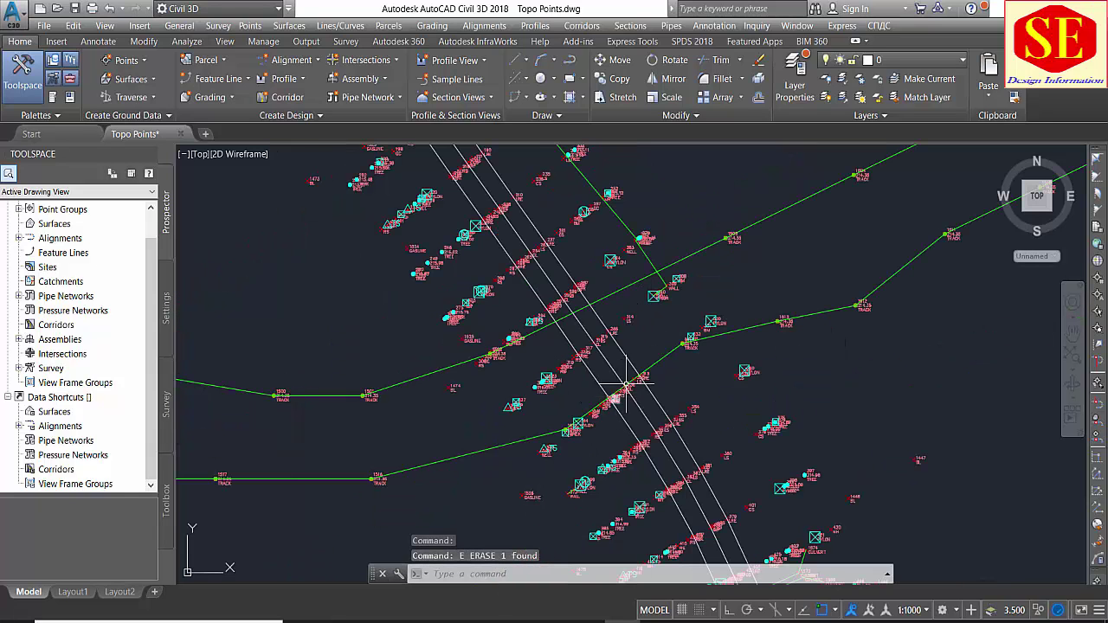
pyautogui.scroll(1, 653, 328)
pyautogui.scroll(2, 606, 346)
pyautogui.scroll(1, 572, 361)
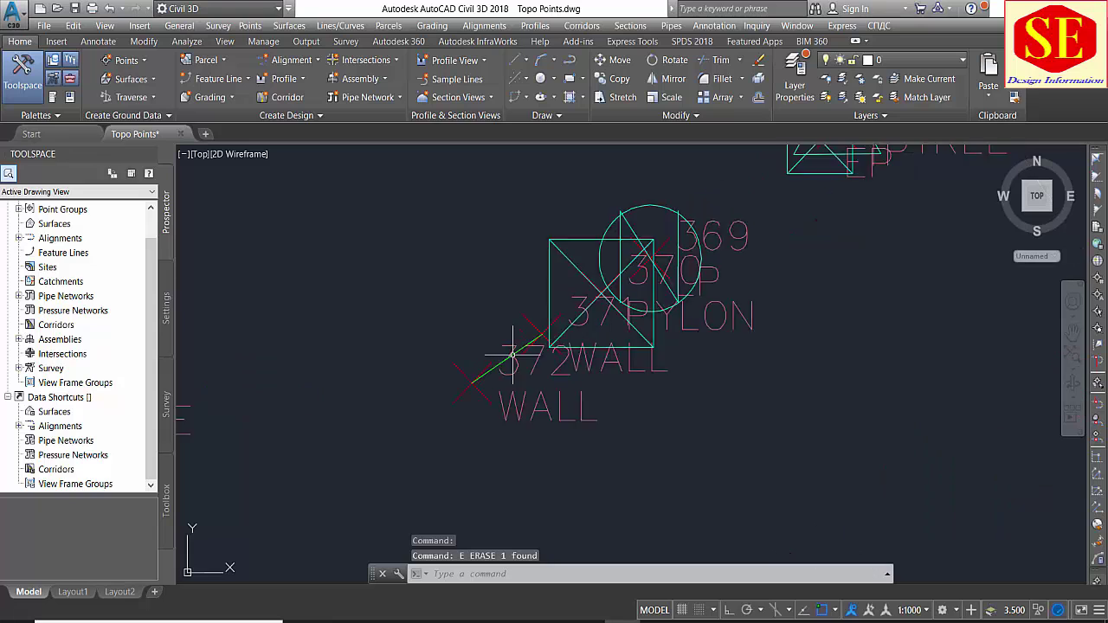
pyautogui.scroll(1, 522, 346)
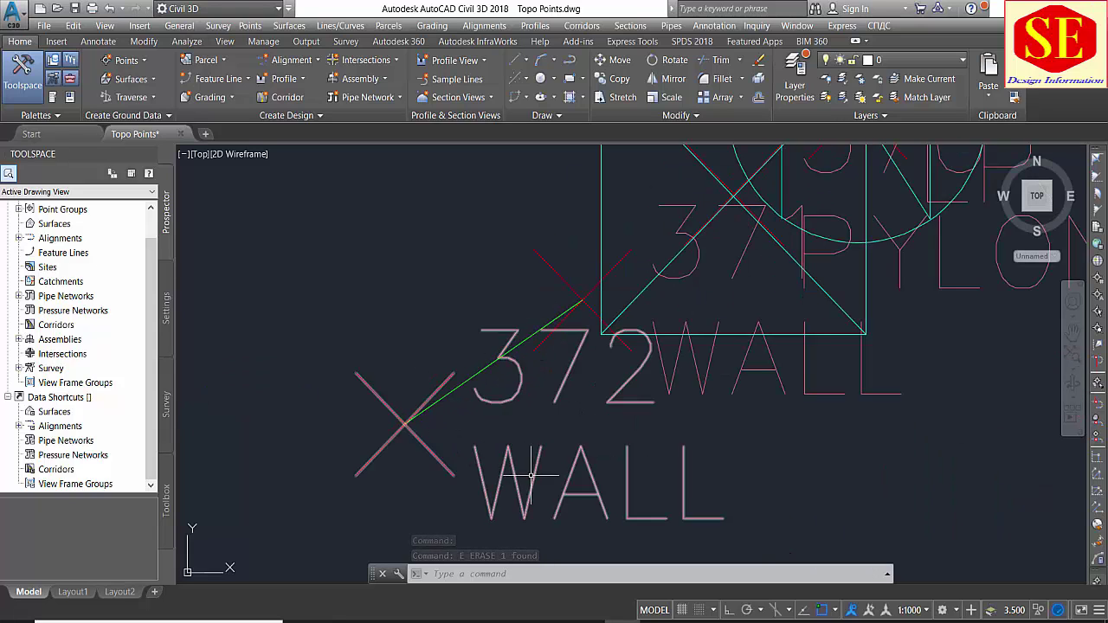
pyautogui.scroll(-1, 532, 368)
pyautogui.scroll(-4, 519, 407)
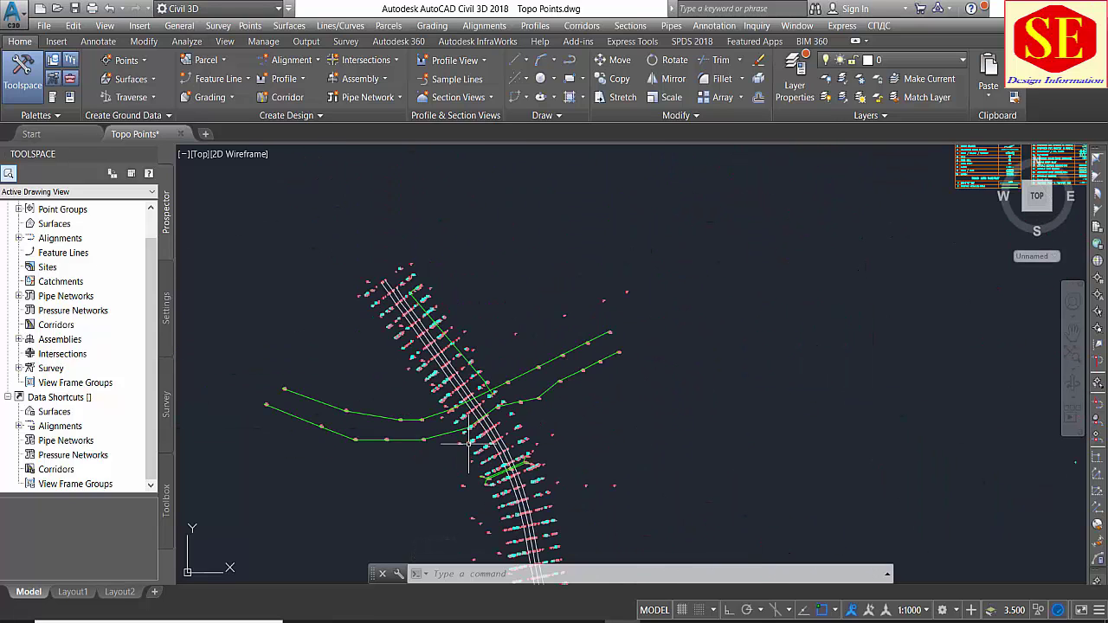
pyautogui.scroll(-2, 508, 475)
pyautogui.scroll(4, 507, 474)
pyautogui.scroll(4, 563, 477)
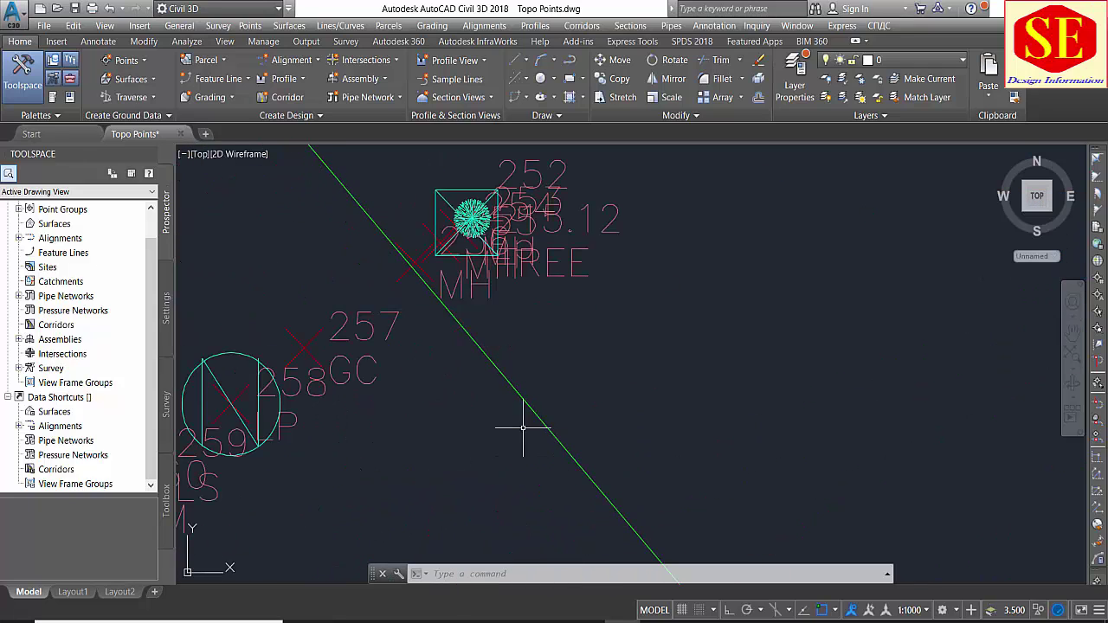
pyautogui.scroll(-4, 437, 281)
pyautogui.scroll(-2, 462, 421)
pyautogui.scroll(2, 373, 273)
pyautogui.scroll(-4, 372, 274)
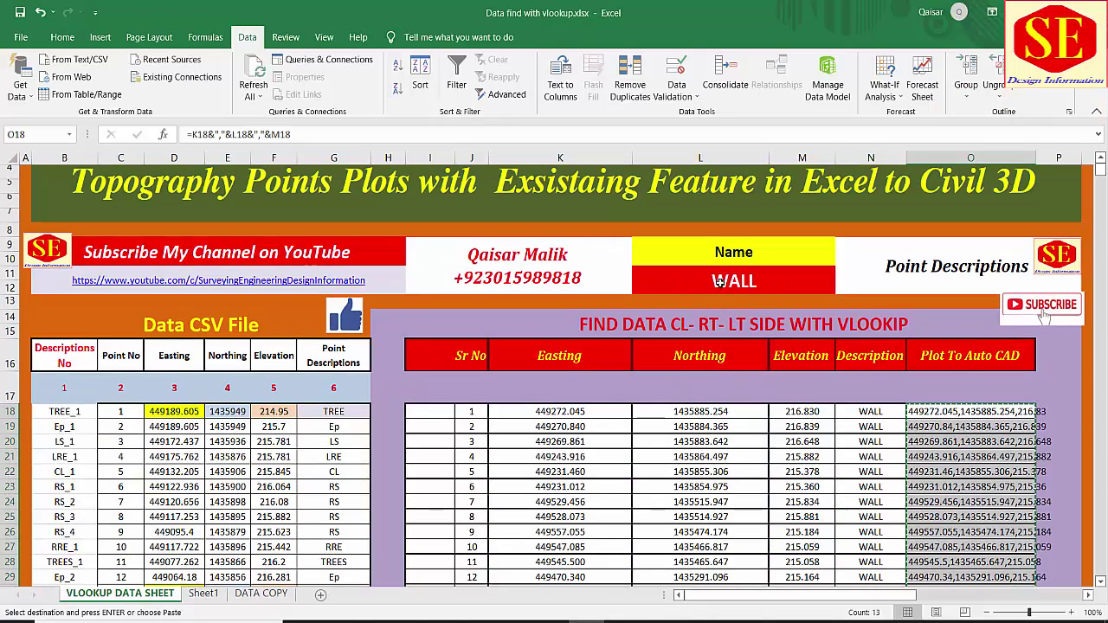
# Step: Change the Name lookup in L11 to 'well'
pyautogui.click(720, 283)
pyautogui.write('w')
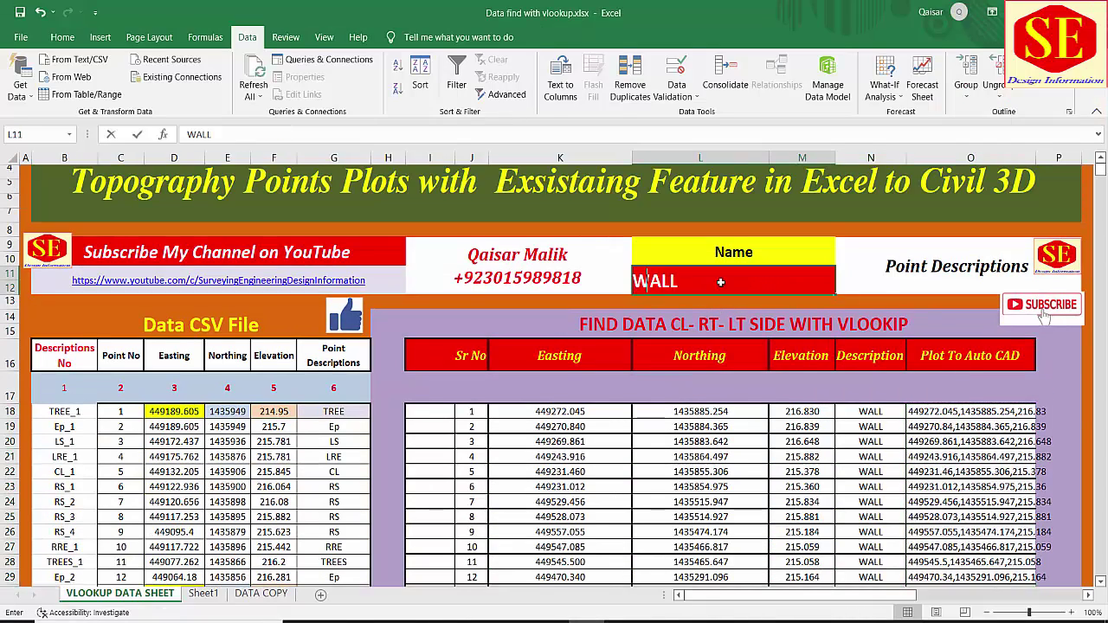
pyautogui.write('ee')
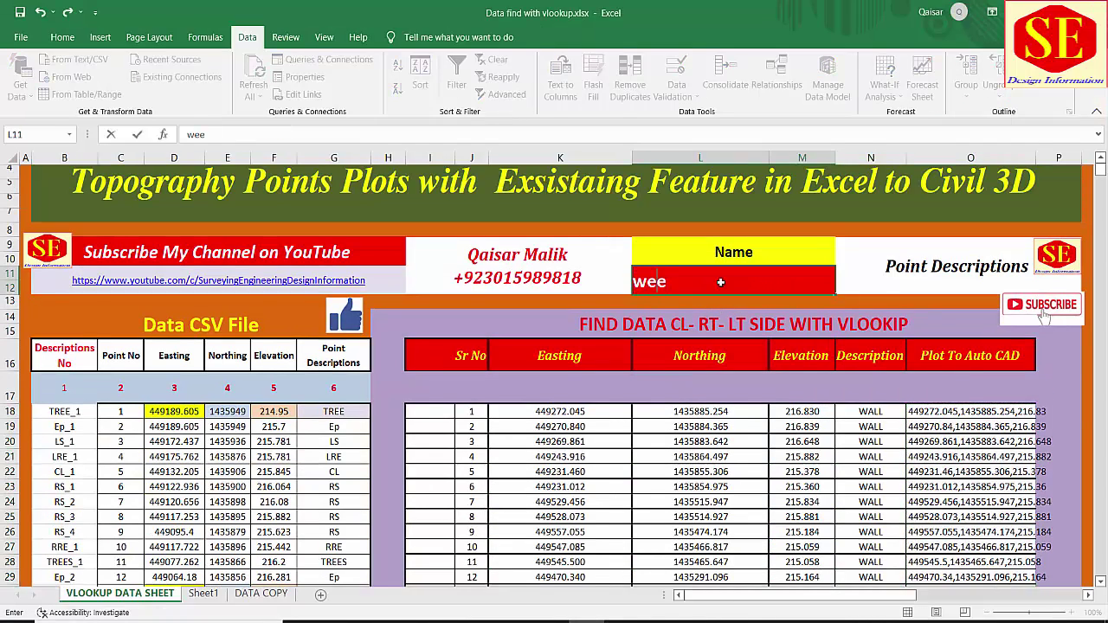
pyautogui.write('ll')
pyautogui.press('Return')
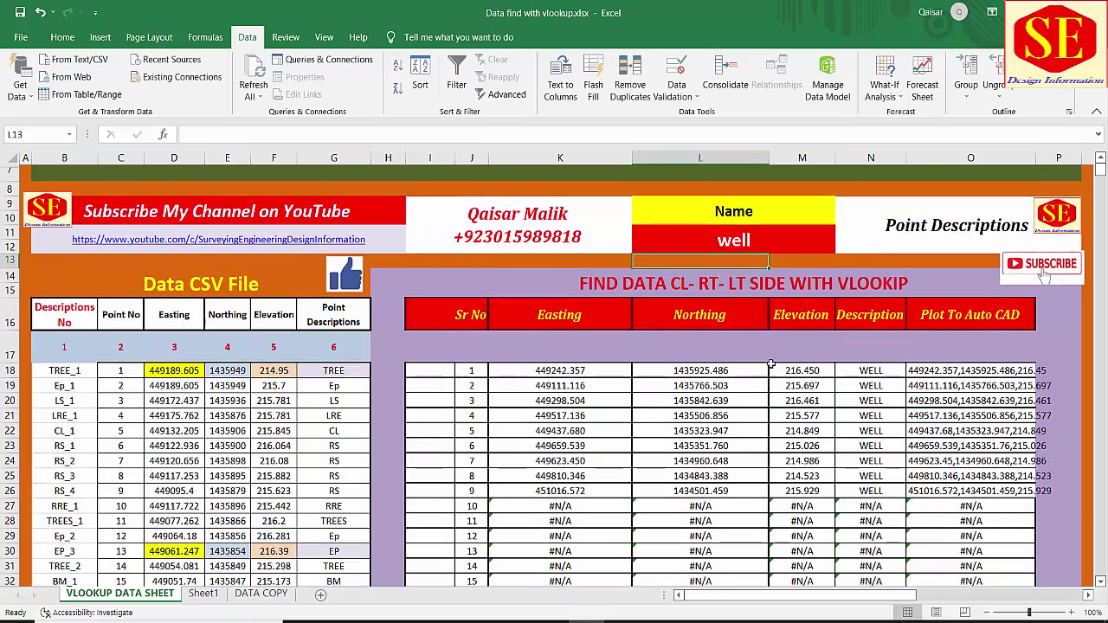
# Step: Scroll down the point list checking descriptions, including the GC entry in G92
pyautogui.scroll(-1, 1024, 414)
pyautogui.scroll(-6, 568, 399)
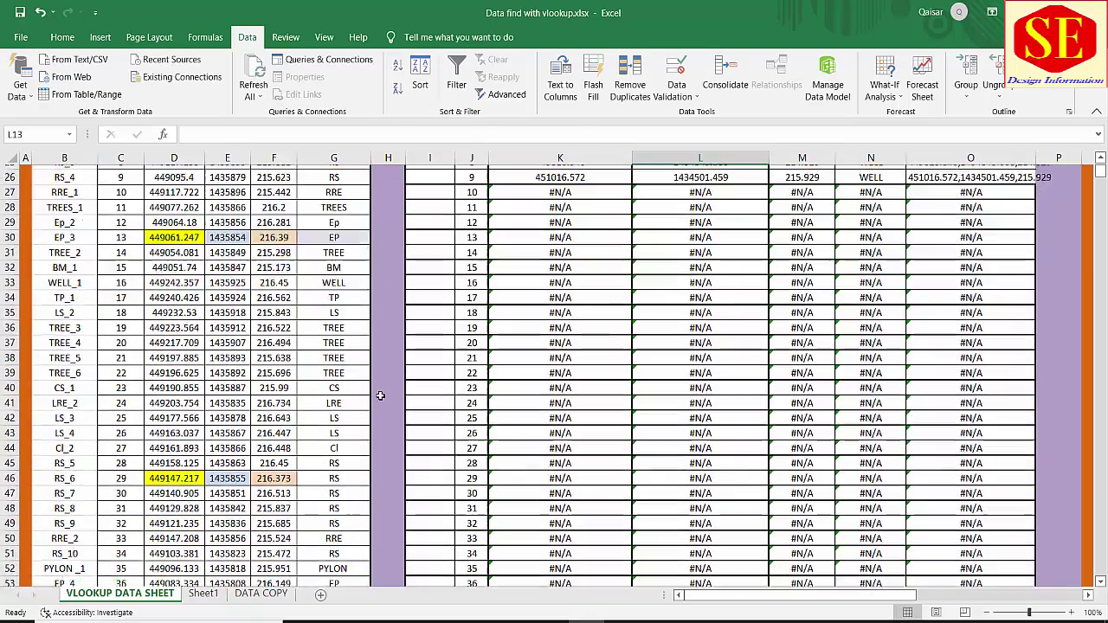
pyautogui.scroll(-5, 451, 425)
pyautogui.scroll(-5, 321, 452)
pyautogui.scroll(-5, 321, 452)
pyautogui.scroll(-5, 324, 447)
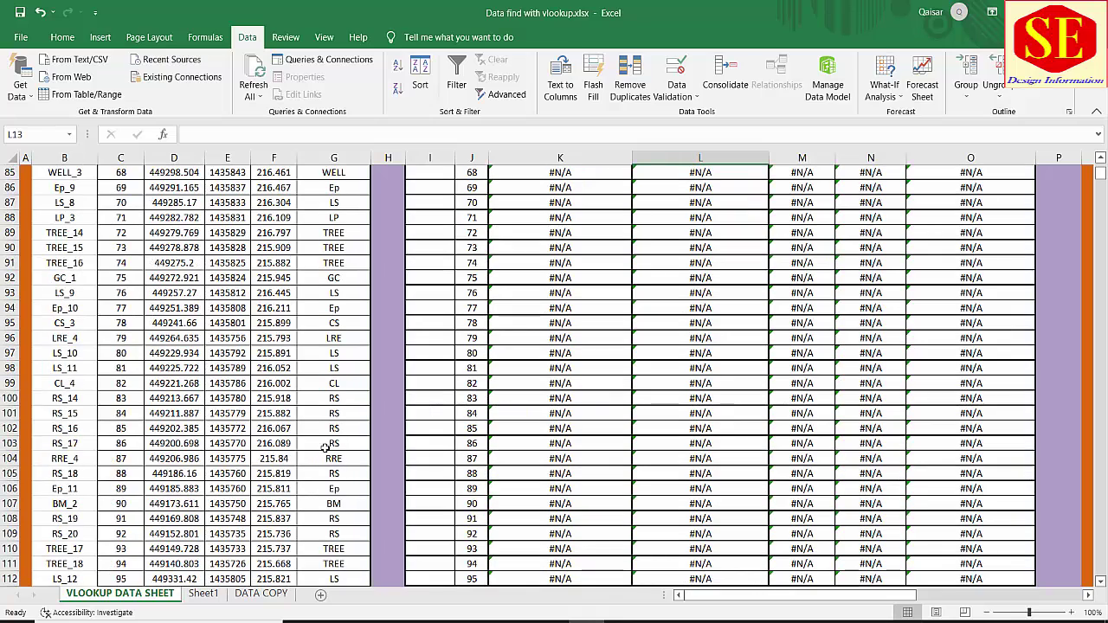
pyautogui.click(338, 277)
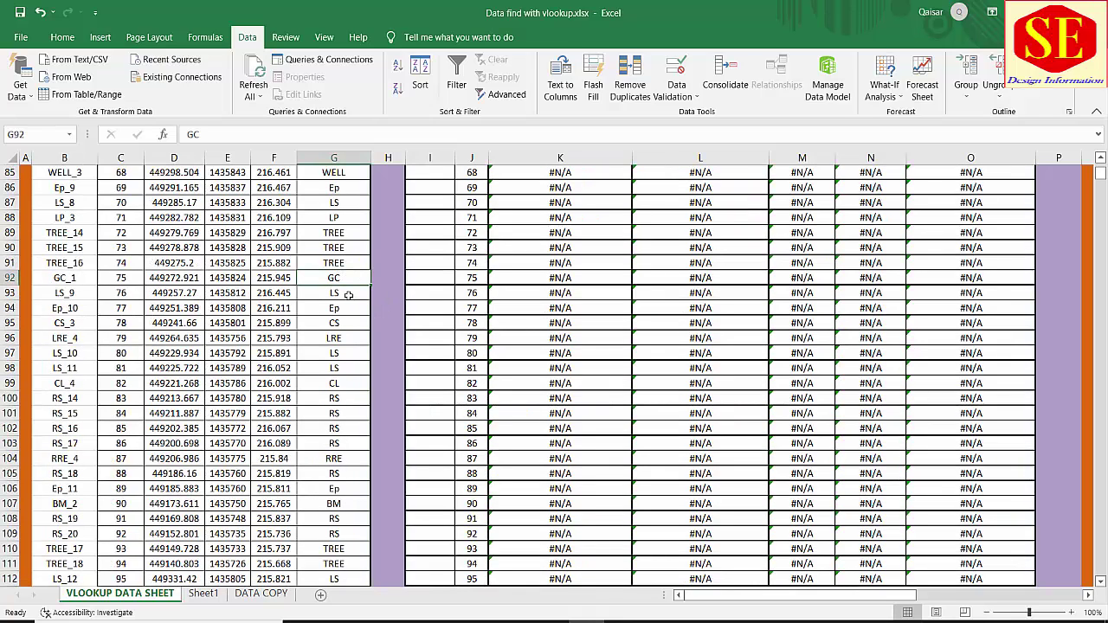
pyautogui.scroll(-3, 339, 372)
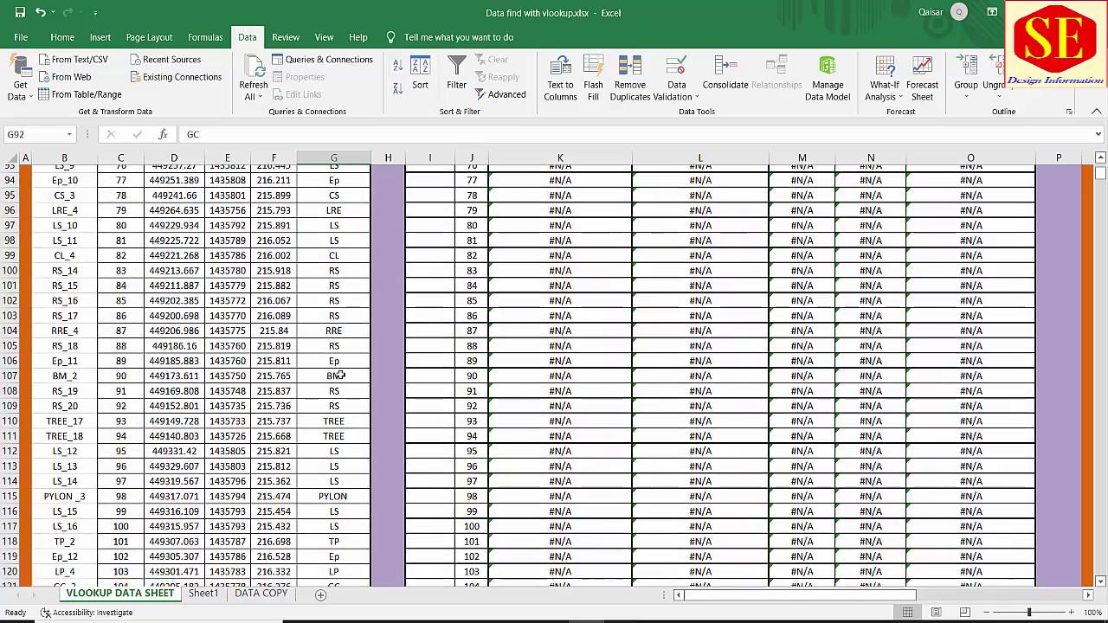
pyautogui.scroll(-1, 340, 372)
pyautogui.scroll(-3, 339, 373)
pyautogui.scroll(-5, 339, 372)
pyautogui.scroll(-6, 340, 373)
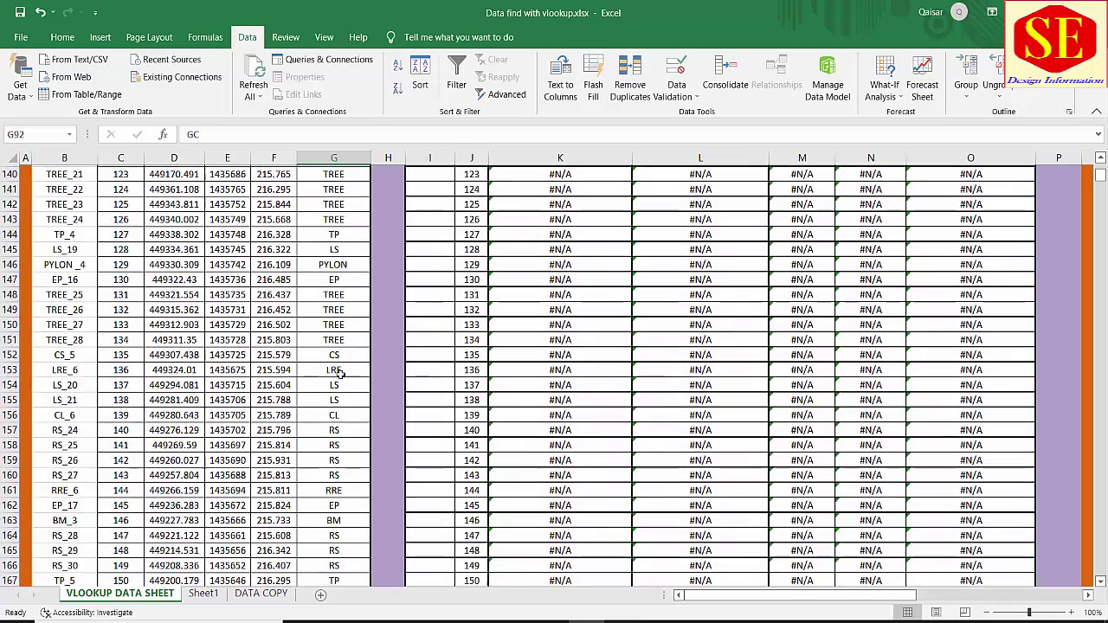
pyautogui.scroll(-8, 339, 372)
pyautogui.scroll(-6, 340, 372)
pyautogui.scroll(-7, 339, 372)
pyautogui.scroll(-5, 339, 372)
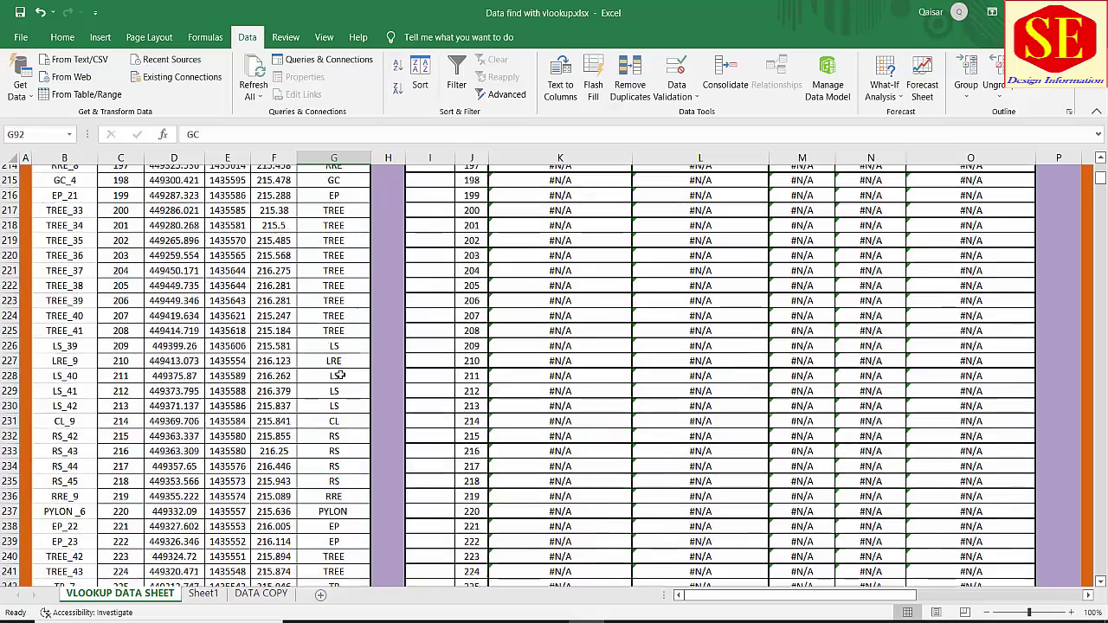
pyautogui.scroll(-6, 339, 373)
pyautogui.scroll(-9, 339, 372)
pyautogui.scroll(-1, 339, 372)
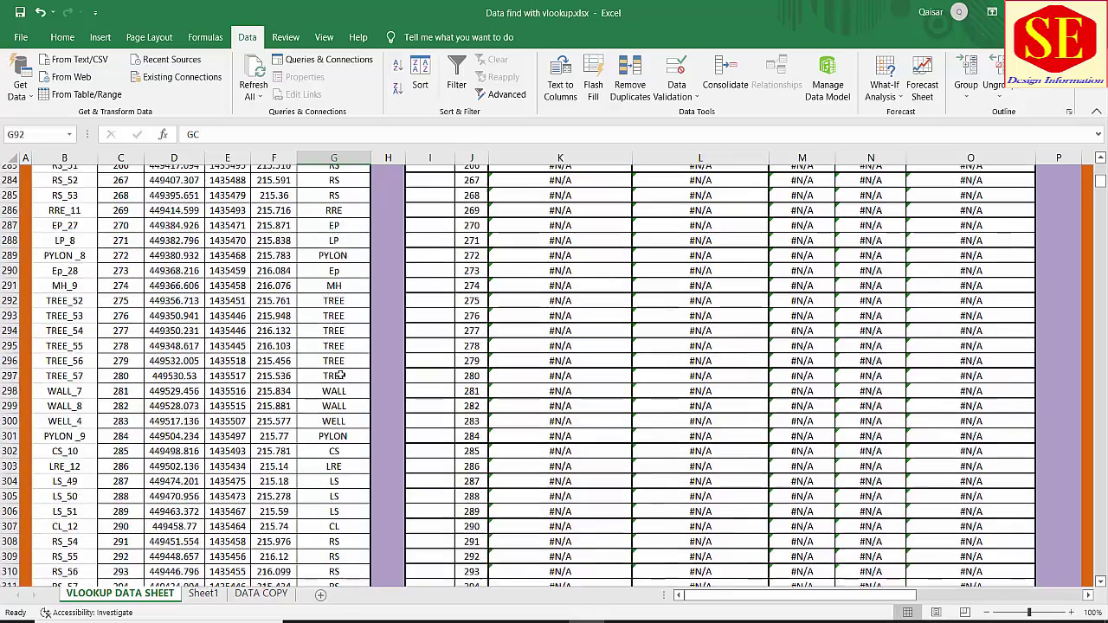
pyautogui.scroll(-9, 340, 372)
pyautogui.scroll(-4, 340, 373)
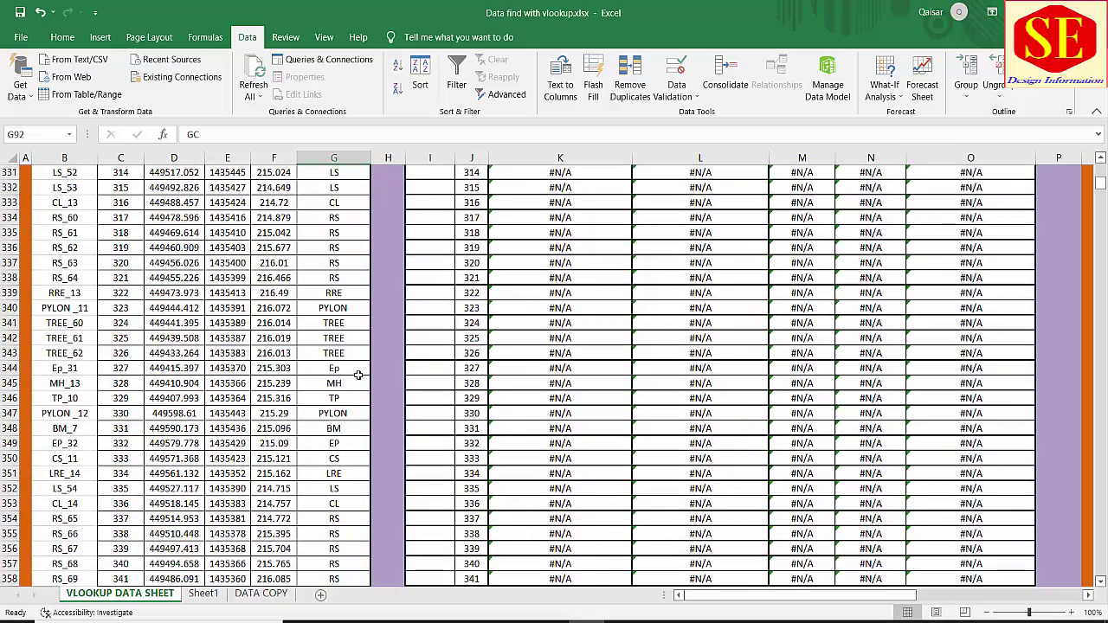
pyautogui.scroll(-1, 406, 413)
pyautogui.scroll(-6, 406, 413)
pyautogui.scroll(-1, 372, 412)
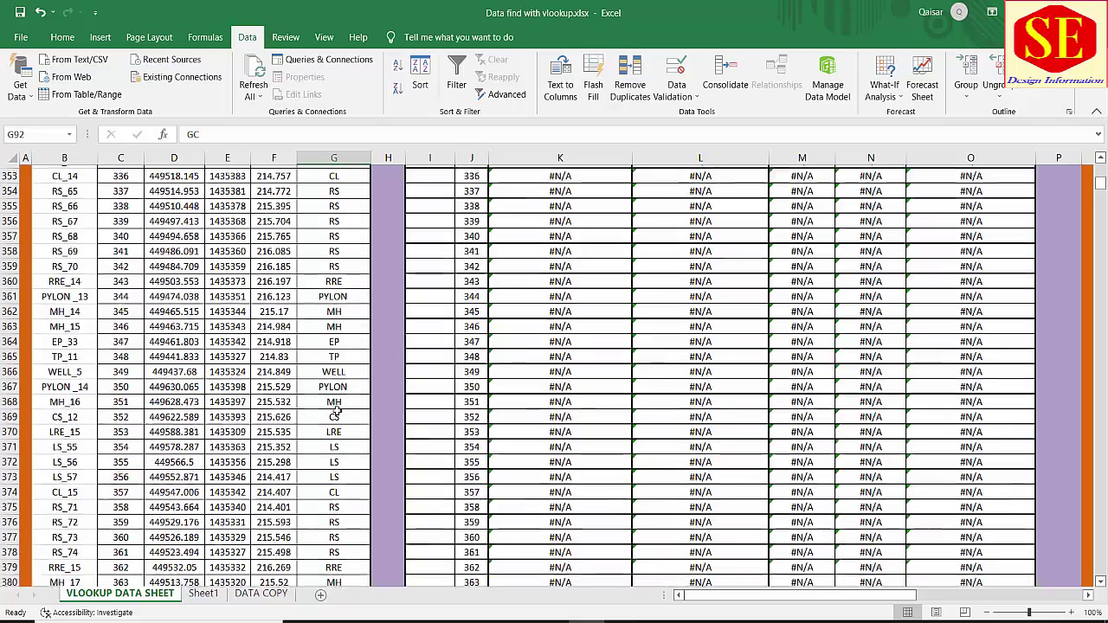
pyautogui.scroll(-8, 337, 412)
pyautogui.scroll(-9, 336, 408)
pyautogui.scroll(-9, 336, 412)
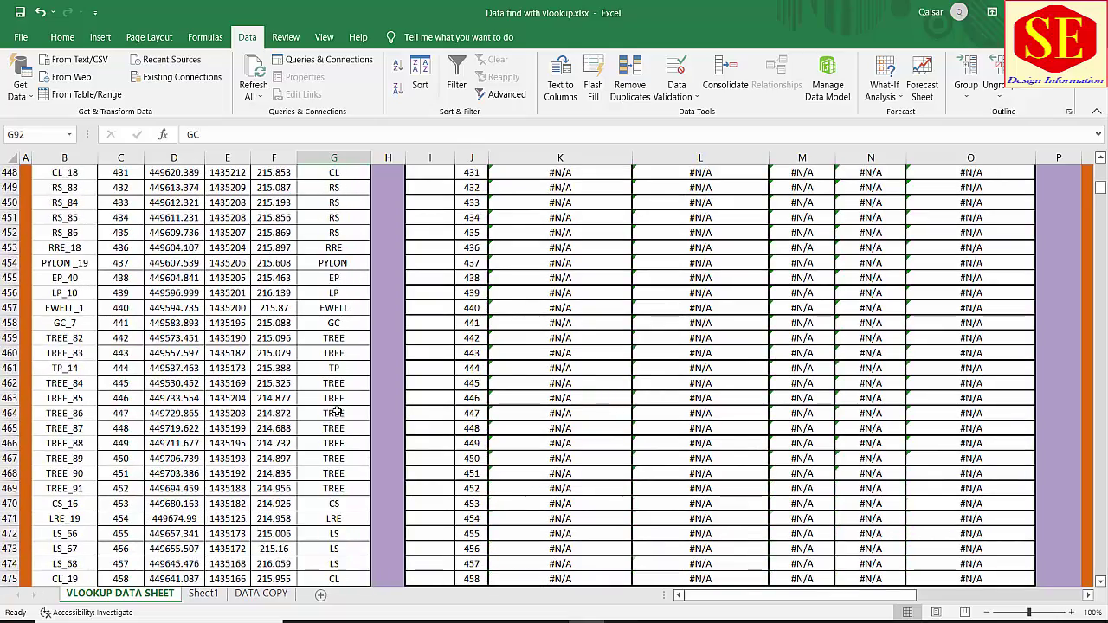
pyautogui.scroll(-6, 349, 530)
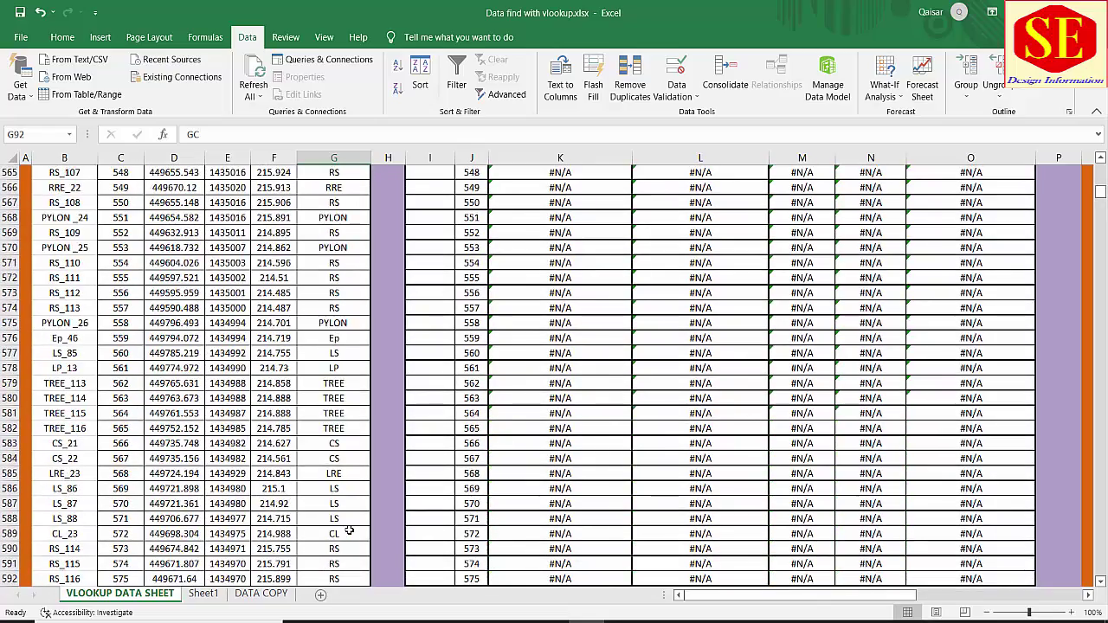
pyautogui.scroll(-8, 348, 530)
pyautogui.scroll(-5, 349, 529)
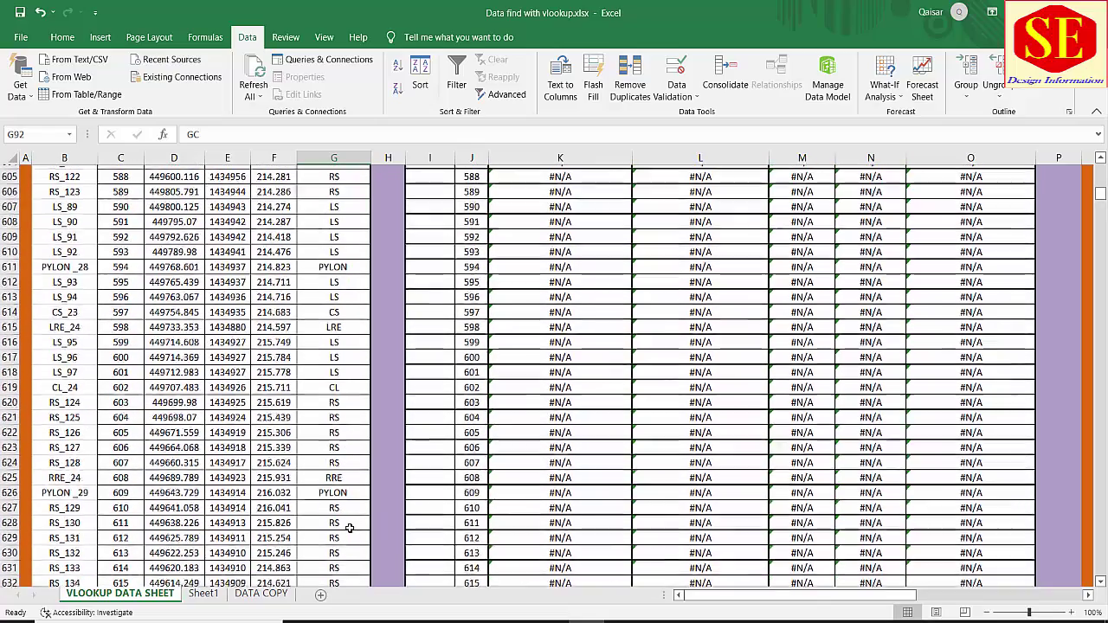
pyautogui.scroll(-6, 349, 529)
pyautogui.scroll(-6, 349, 529)
pyautogui.scroll(-5, 349, 529)
pyautogui.scroll(-6, 349, 529)
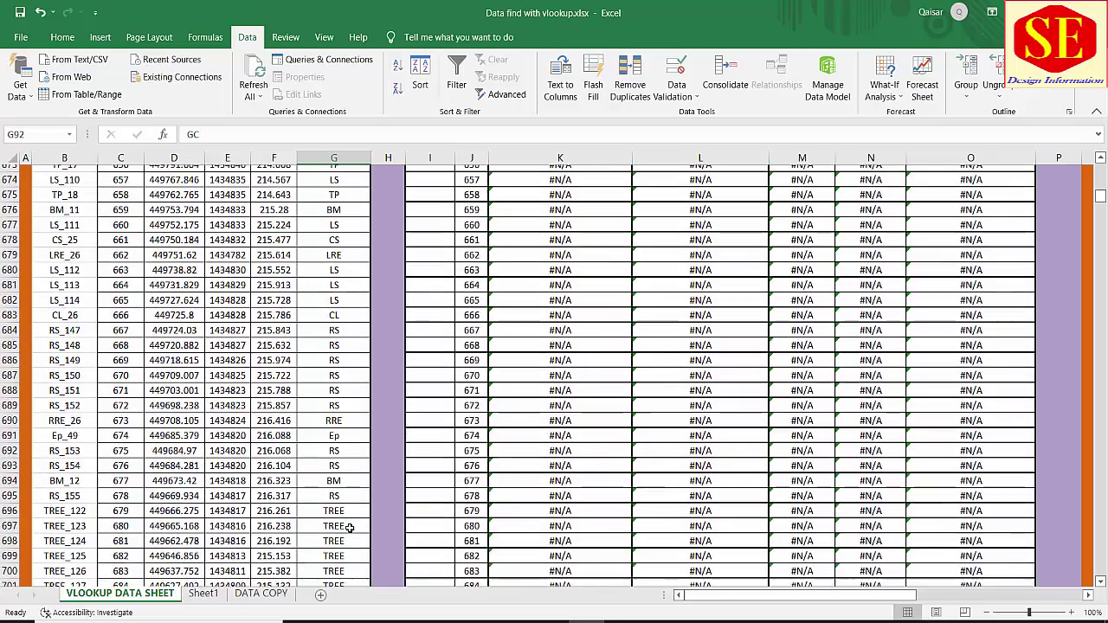
pyautogui.scroll(-5, 349, 527)
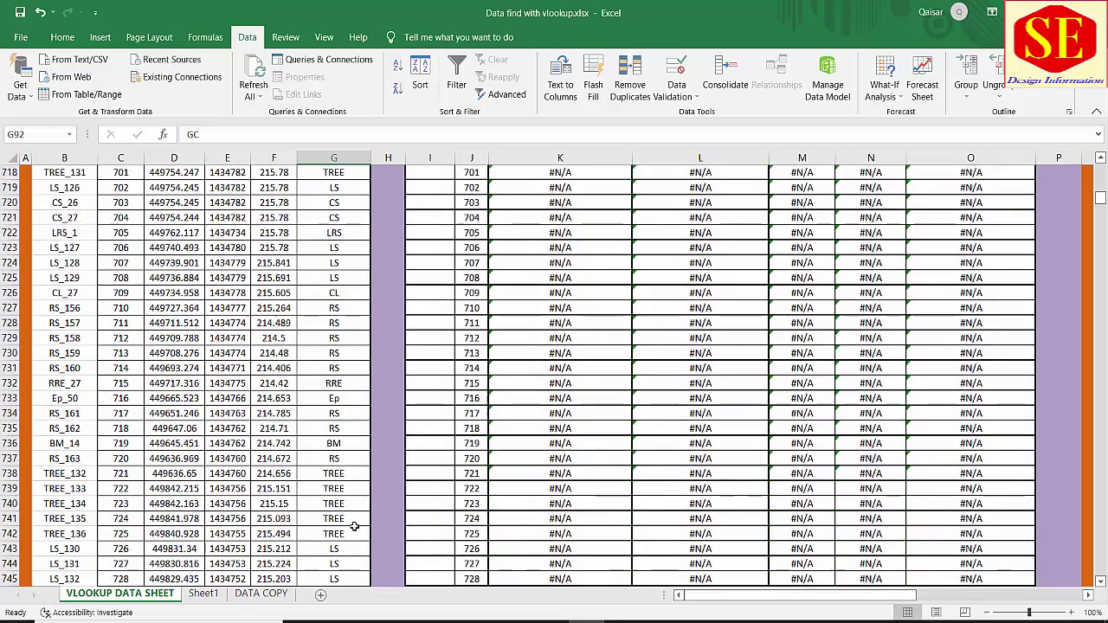
pyautogui.scroll(-1, 354, 527)
pyautogui.scroll(-4, 354, 526)
pyautogui.scroll(-7, 354, 526)
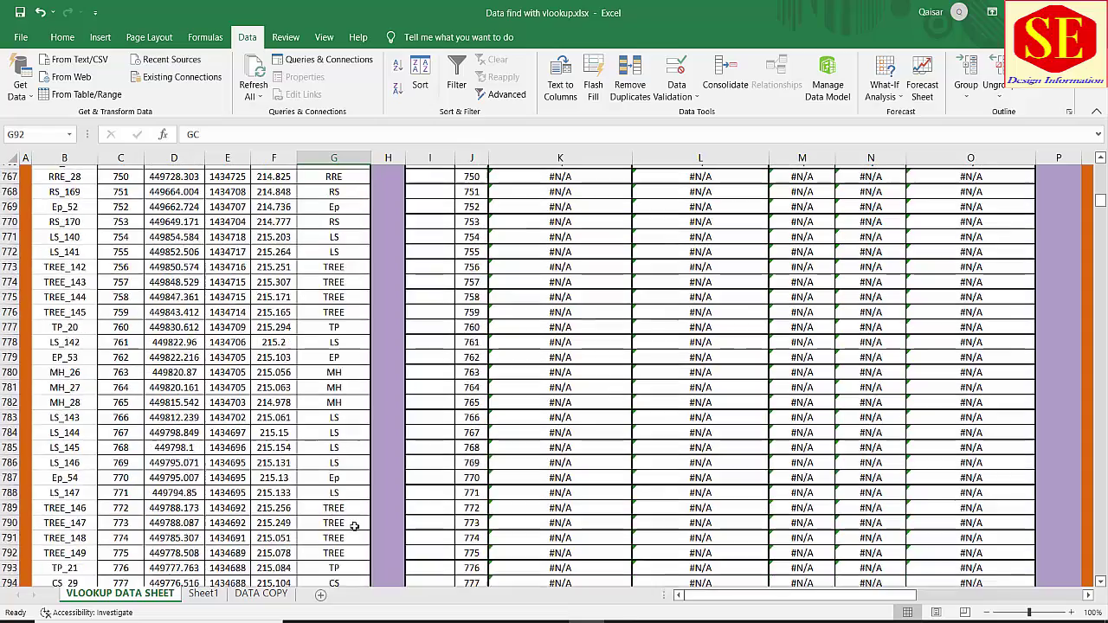
pyautogui.scroll(-9, 354, 527)
pyautogui.scroll(-7, 354, 526)
pyautogui.scroll(-7, 354, 526)
pyautogui.scroll(-4, 354, 526)
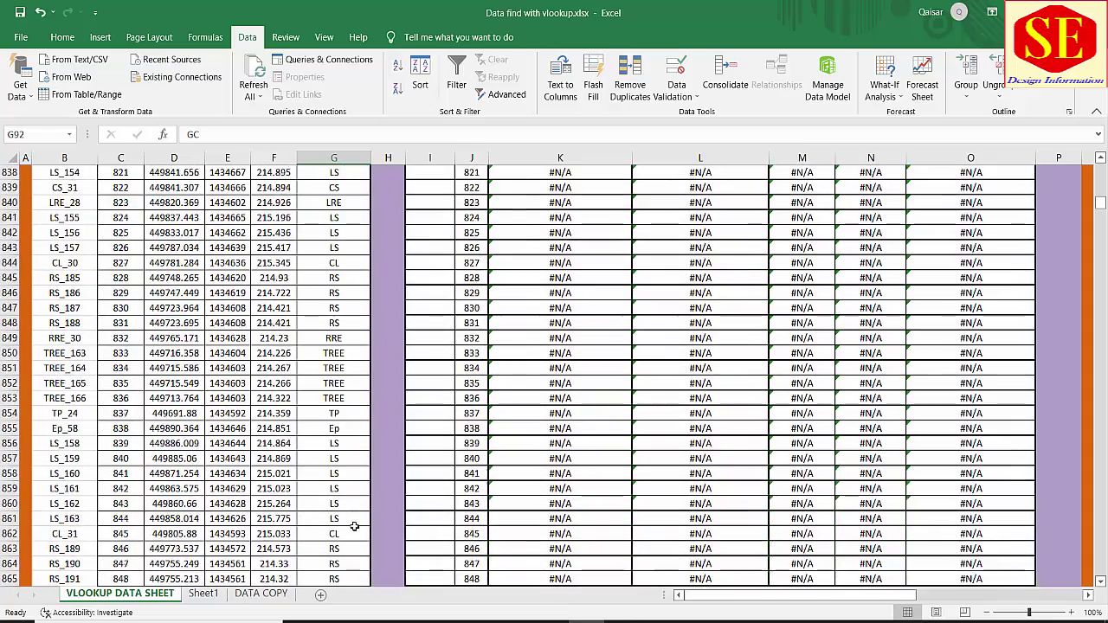
pyautogui.scroll(-5, 354, 526)
pyautogui.scroll(-6, 354, 526)
pyautogui.scroll(-6, 354, 526)
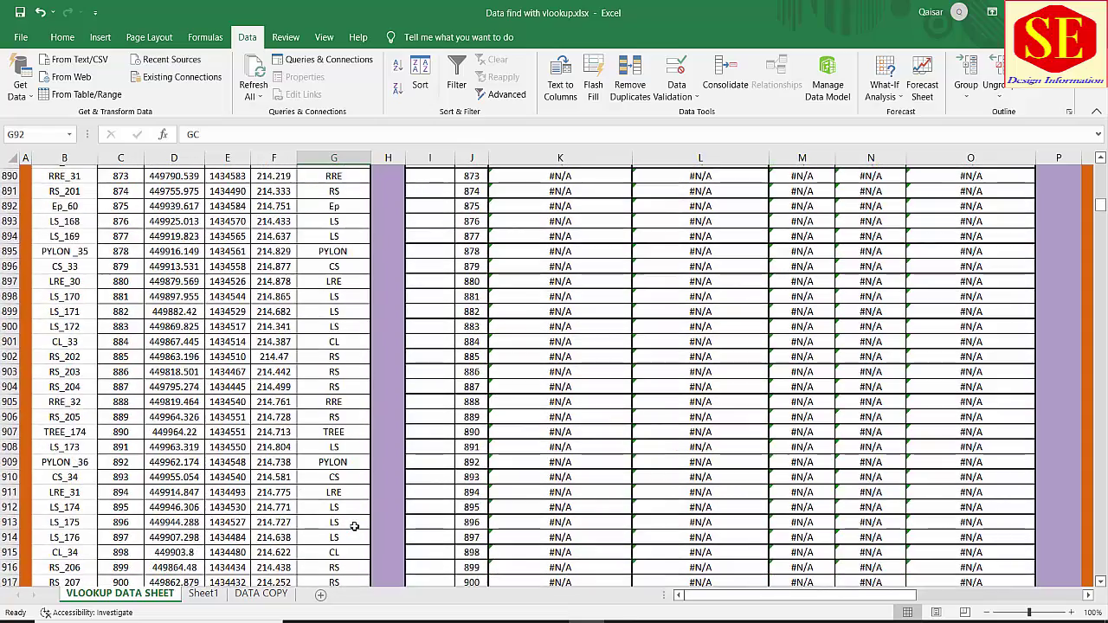
pyautogui.scroll(-6, 354, 527)
pyautogui.scroll(-7, 354, 526)
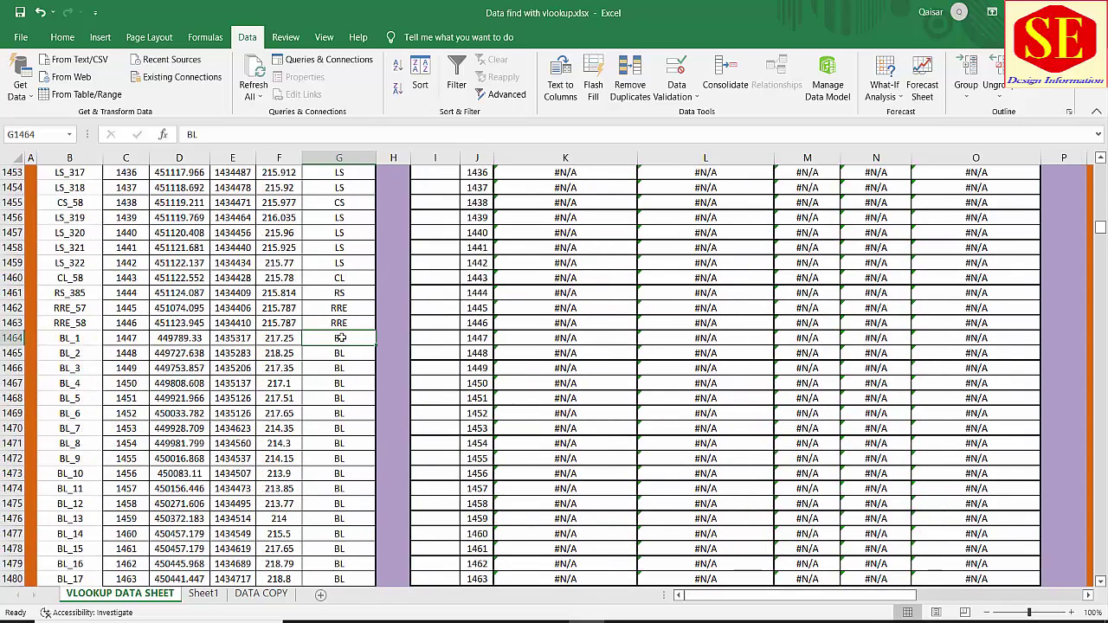
# Step: Select the BL descriptions in column G up to G1464, then return to the sheet top
pyautogui.moveTo(340, 338); pyautogui.dragTo(338, 441)
pyautogui.hotkey('shift', 'Up')
pyautogui.hotkey('shift', 'Up')
pyautogui.hotkey('shift', 'Up')
pyautogui.scroll(-9, 339, 402)
pyautogui.scroll(-5, 340, 393)
pyautogui.scroll(-2, 342, 387)
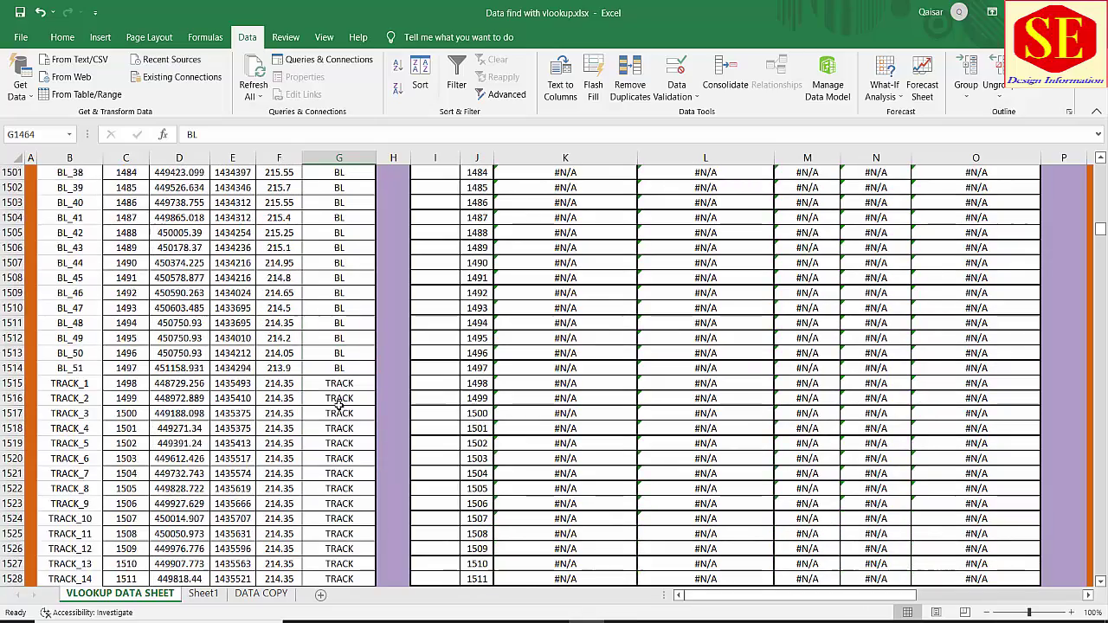
pyautogui.scroll(-5, 344, 381)
pyautogui.scroll(-3, 343, 385)
pyautogui.scroll(-1, 343, 407)
pyautogui.scroll(-6, 343, 441)
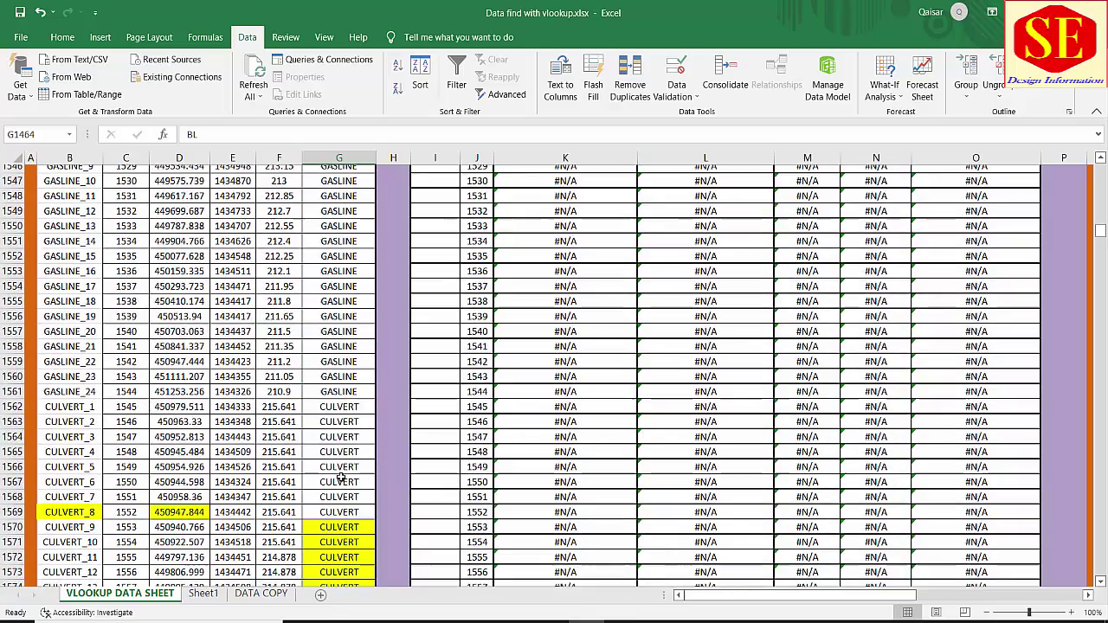
pyautogui.scroll(-5, 342, 472)
pyautogui.scroll(-7, 340, 372)
pyautogui.scroll(1, 339, 401)
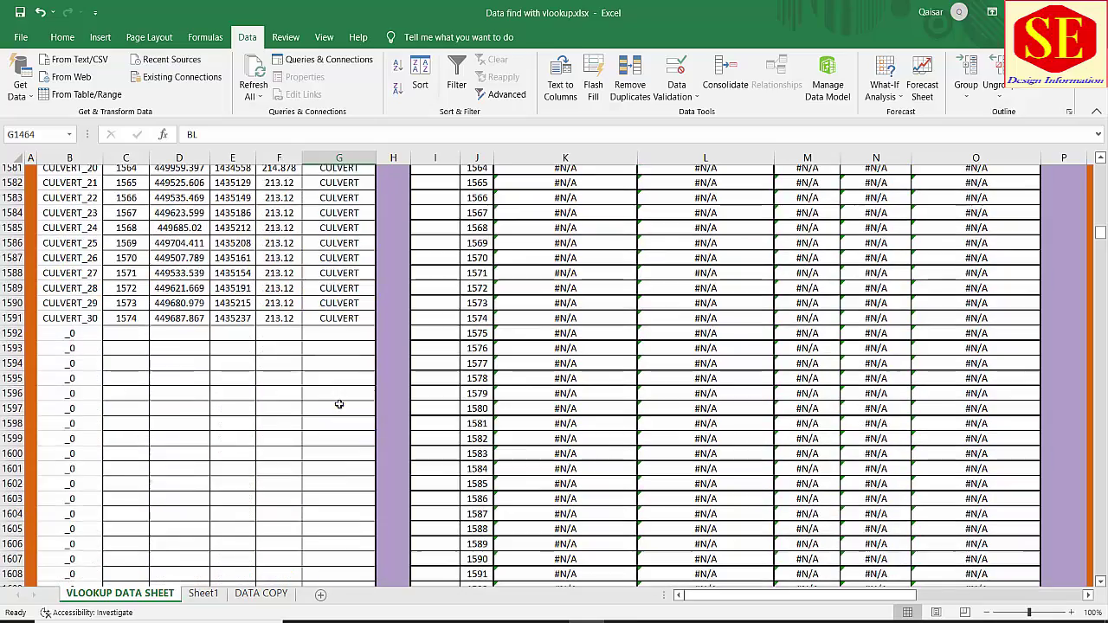
pyautogui.scroll(7, 338, 400)
pyautogui.scroll(6, 340, 403)
pyautogui.scroll(7, 339, 403)
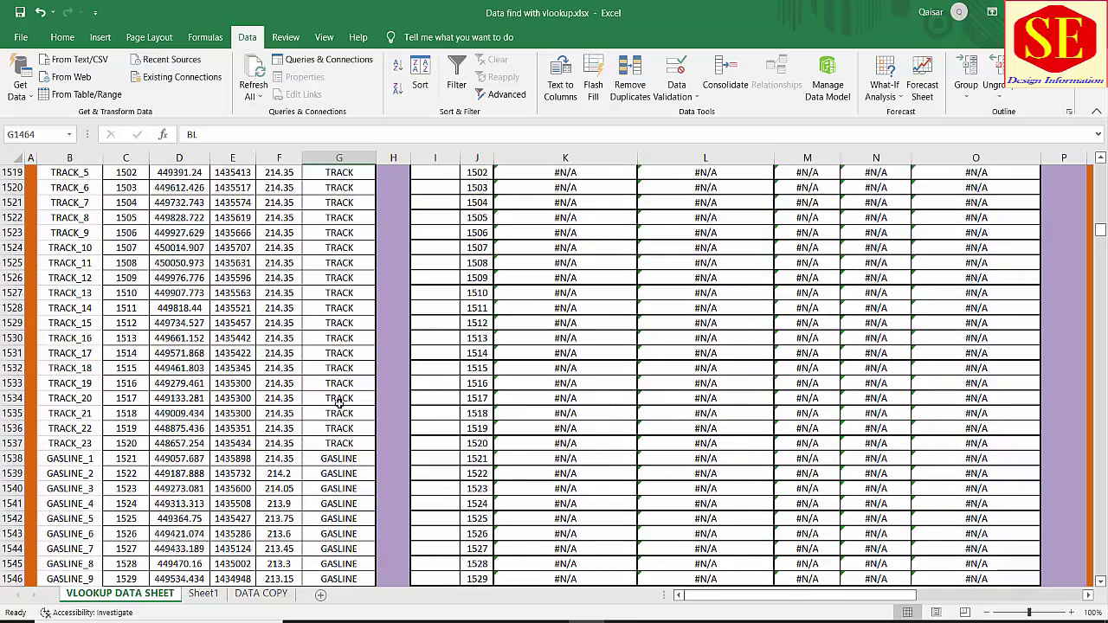
pyautogui.scroll(8, 338, 402)
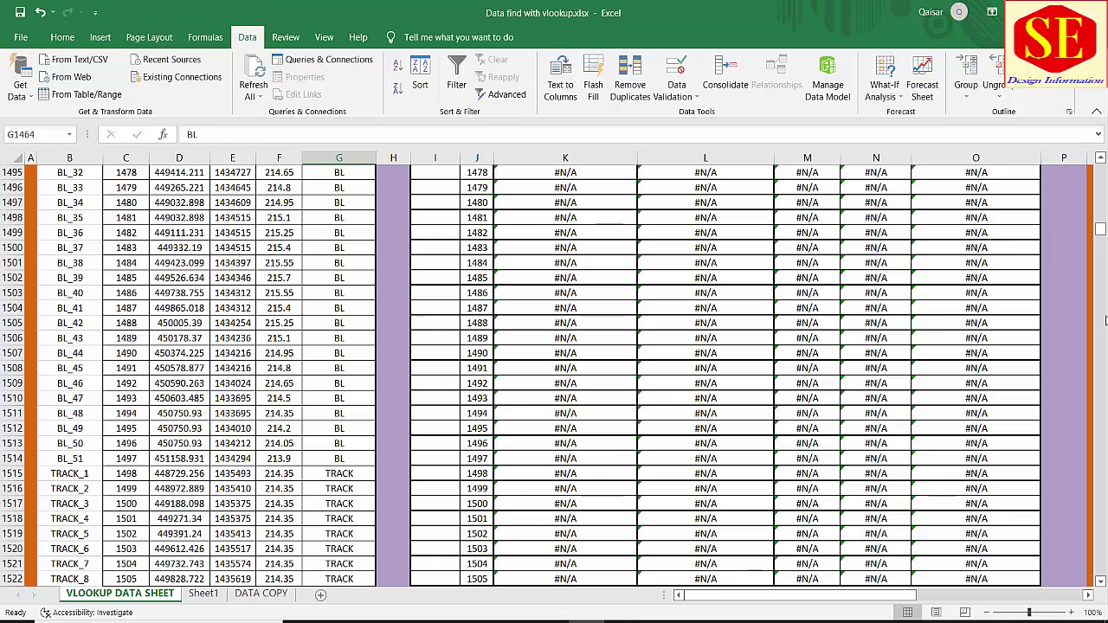
pyautogui.moveTo(1102, 231); pyautogui.dragTo(1102, 169)
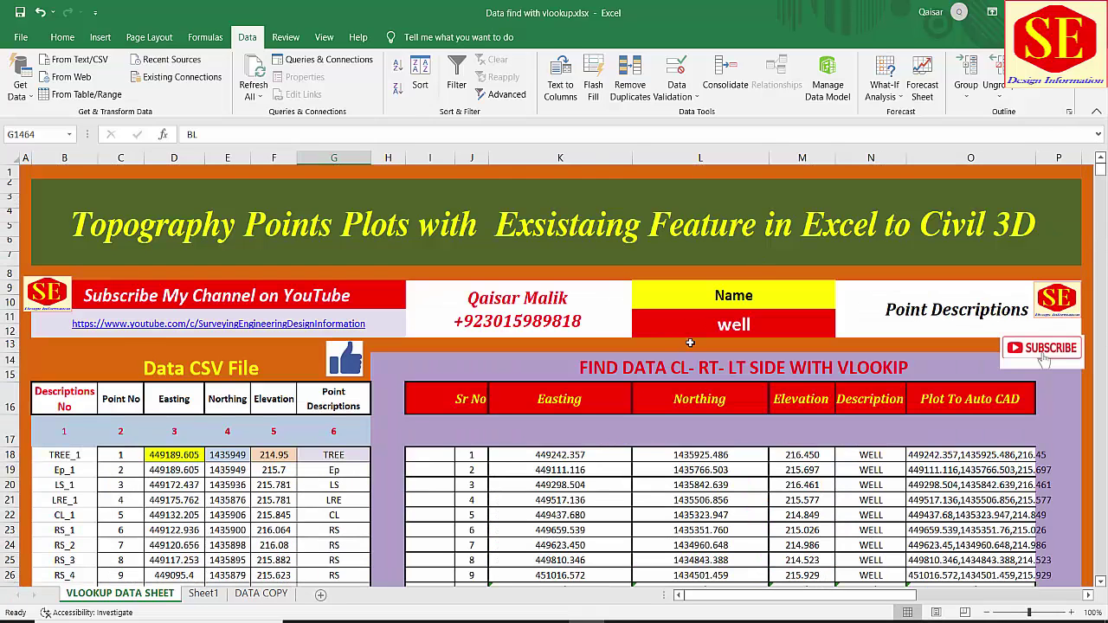
# Step: Change the Name lookup in L11 to Bl
pyautogui.click(730, 325)
pyautogui.write('Bl')
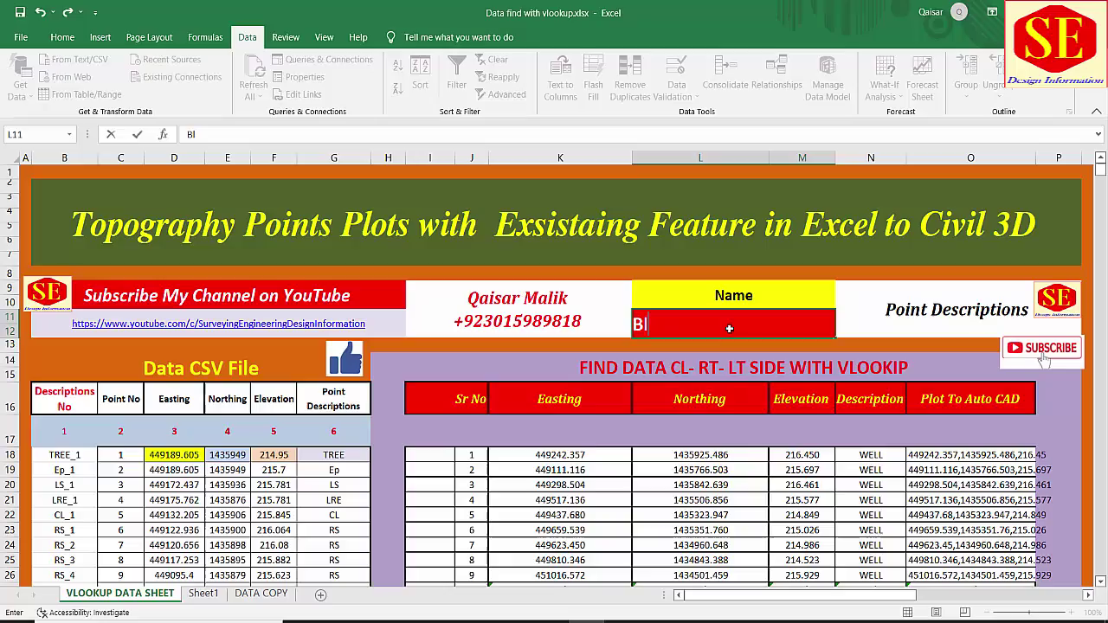
pyautogui.press('Return')
# Step: Copy the 51 BL coordinate strings in O18:O68 and switch back to Civil 3D
pyautogui.scroll(-3, 971, 357)
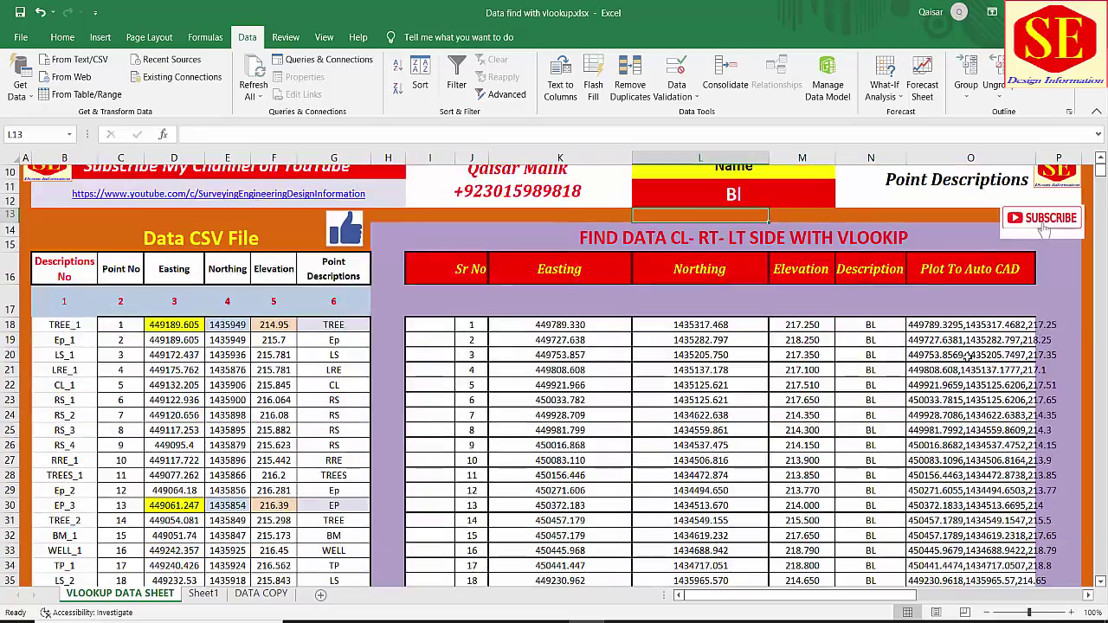
pyautogui.moveTo(960, 325)
pyautogui.mouseDown()
pyautogui.moveTo(935, 564)
pyautogui.moveTo(925, 338)
pyautogui.mouseUp()
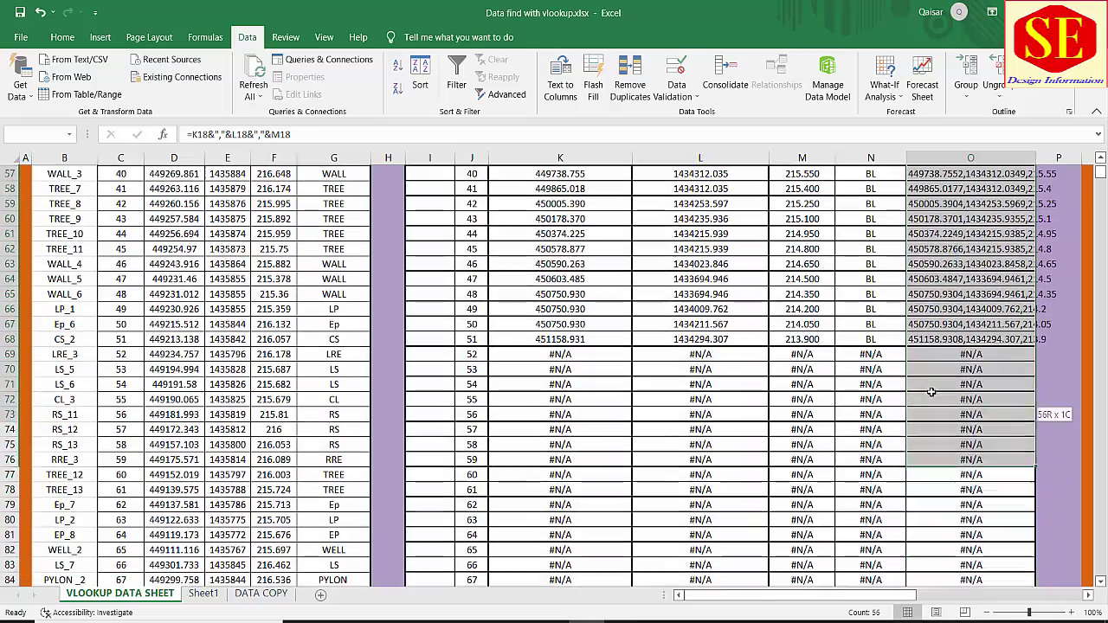
pyautogui.rightClick(925, 339)
pyautogui.click(943, 305)
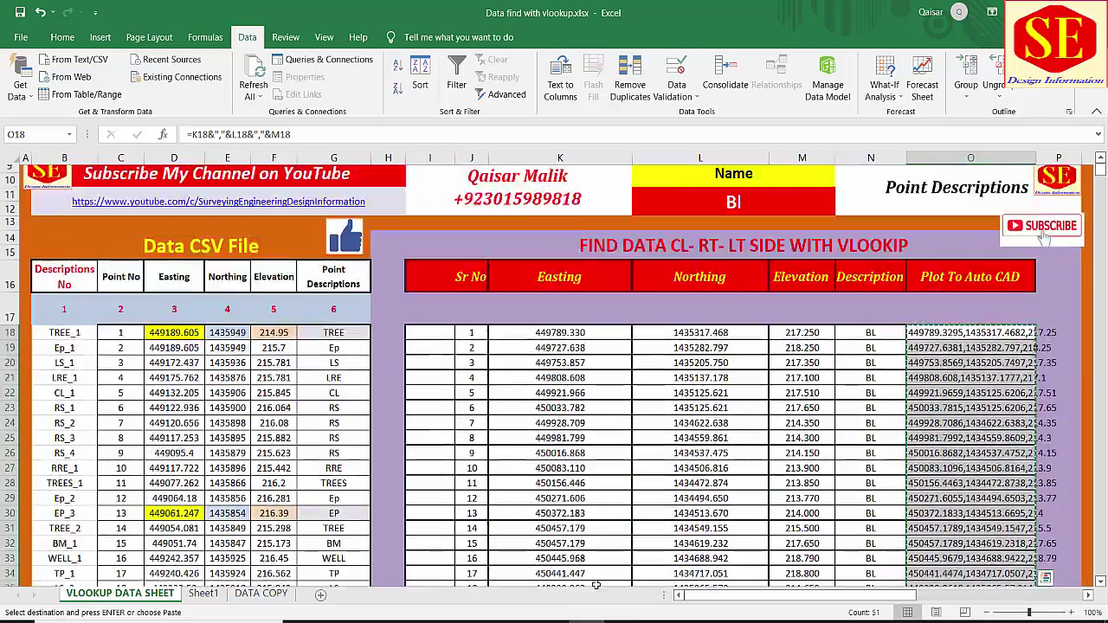
pyautogui.scroll(15, 1045, 288)
pyautogui.hotkey('alt', 'Tab')
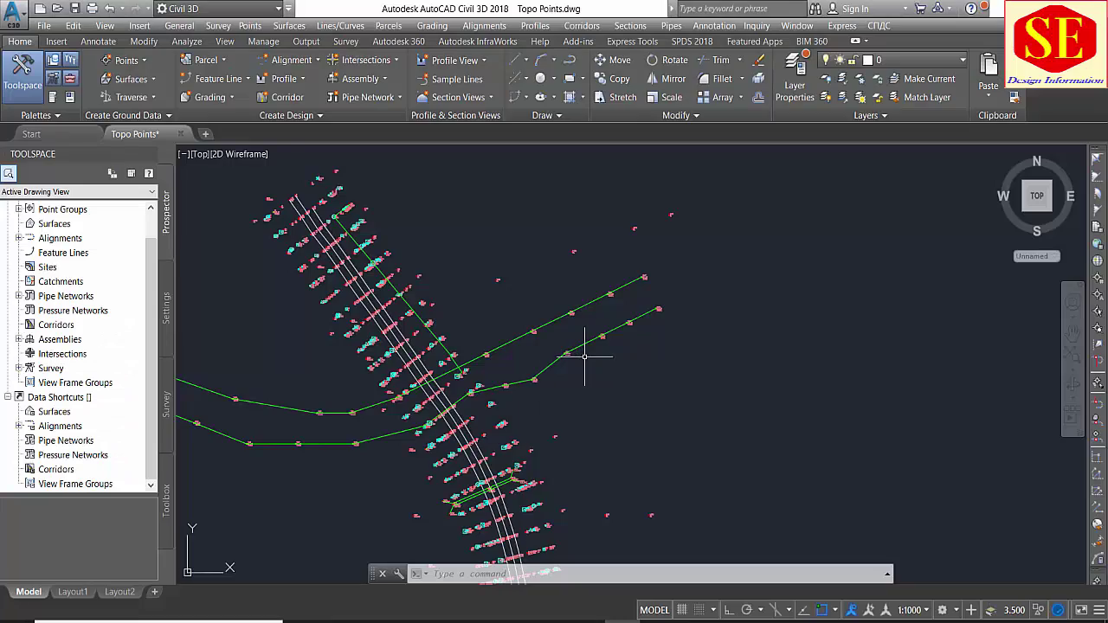
pyautogui.write('3P')
# Step: Draw a 3D polyline from the 51 pasted BL coordinates, then select it
pyautogui.press('Return')
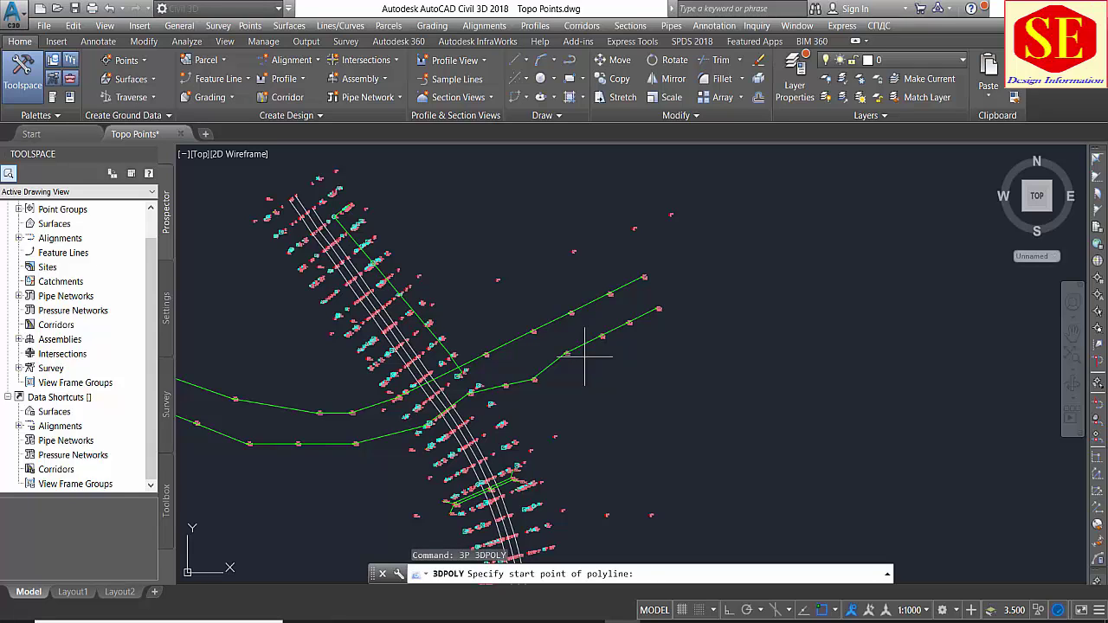
pyautogui.rightClick(674, 572)
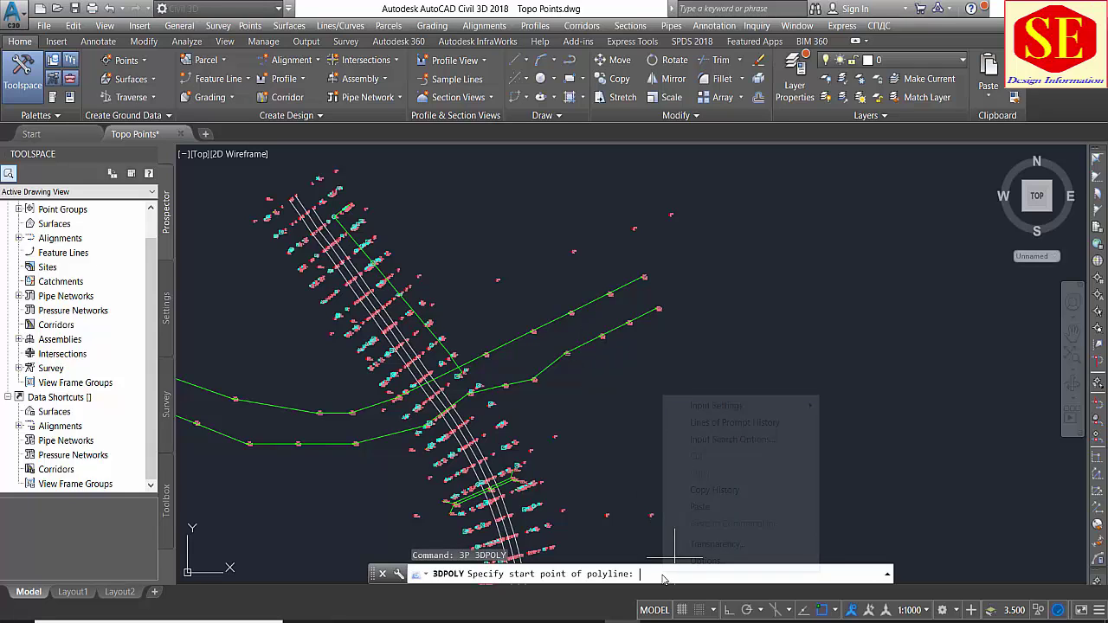
pyautogui.click(705, 507)
pyautogui.scroll(-4, 564, 277)
pyautogui.press('Escape')
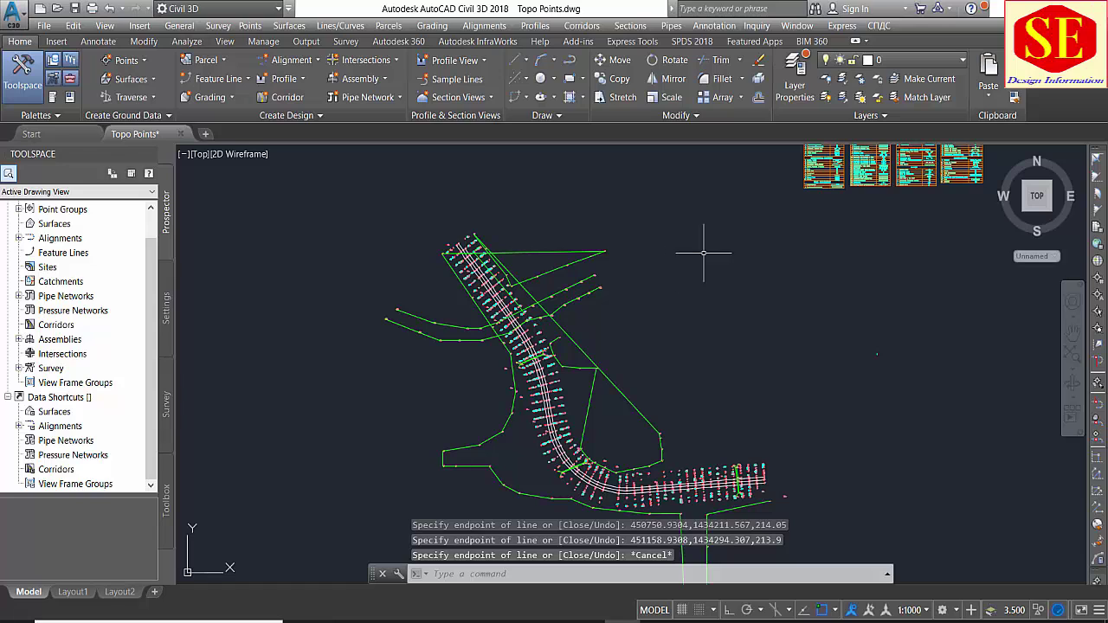
pyautogui.scroll(2, 551, 240)
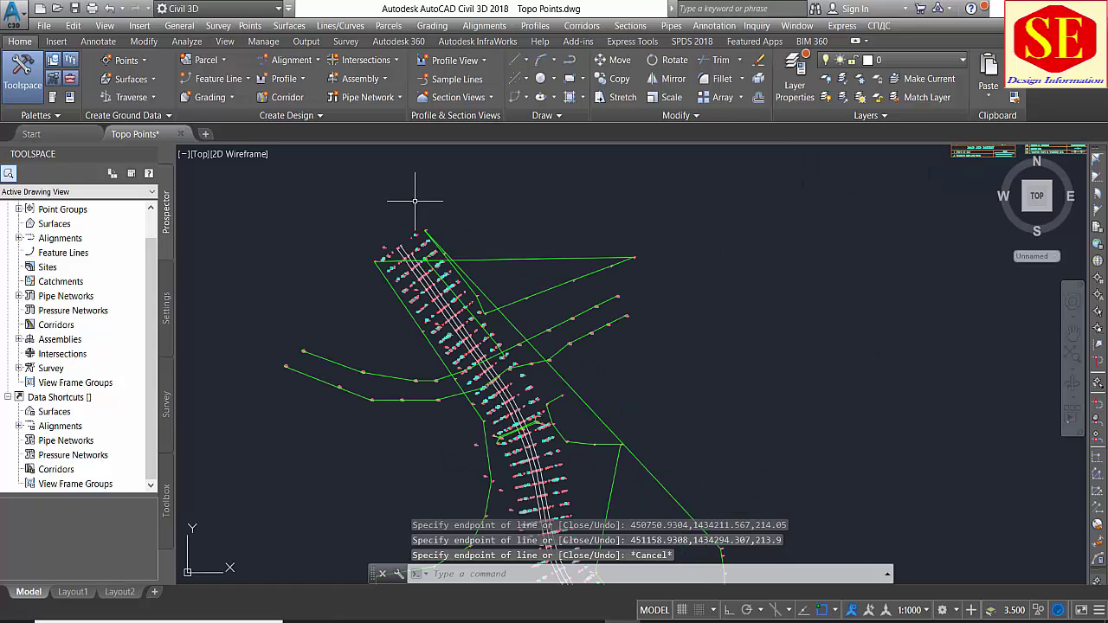
pyautogui.click(499, 257)
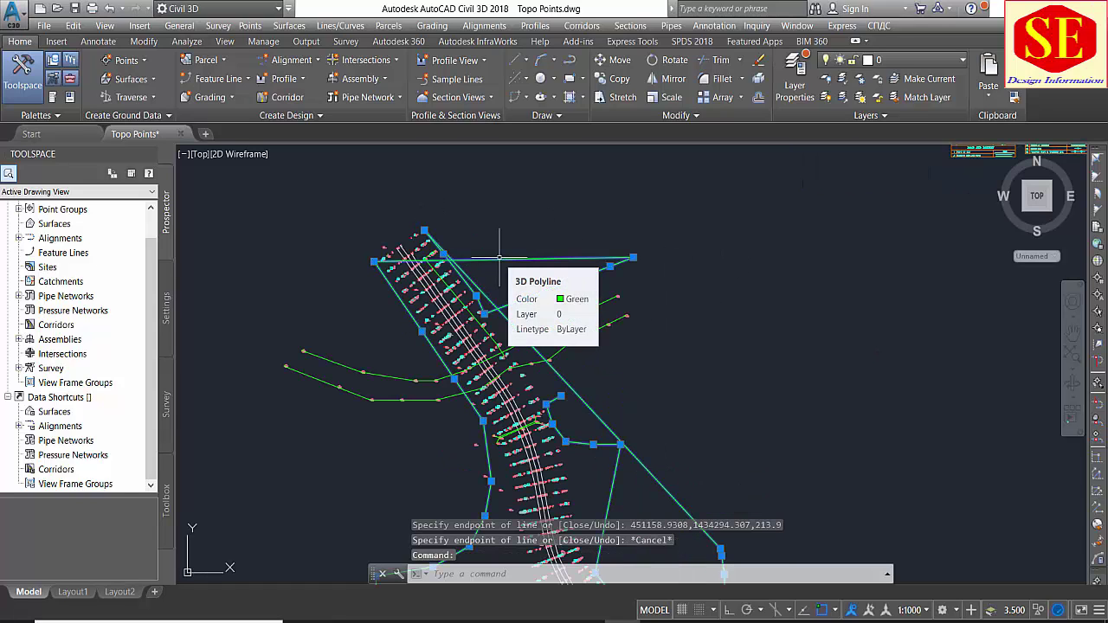
# Step: Explode the BL 3D polyline into segments and remove the stray top segment
pyautogui.write('x')
pyautogui.press('Return')
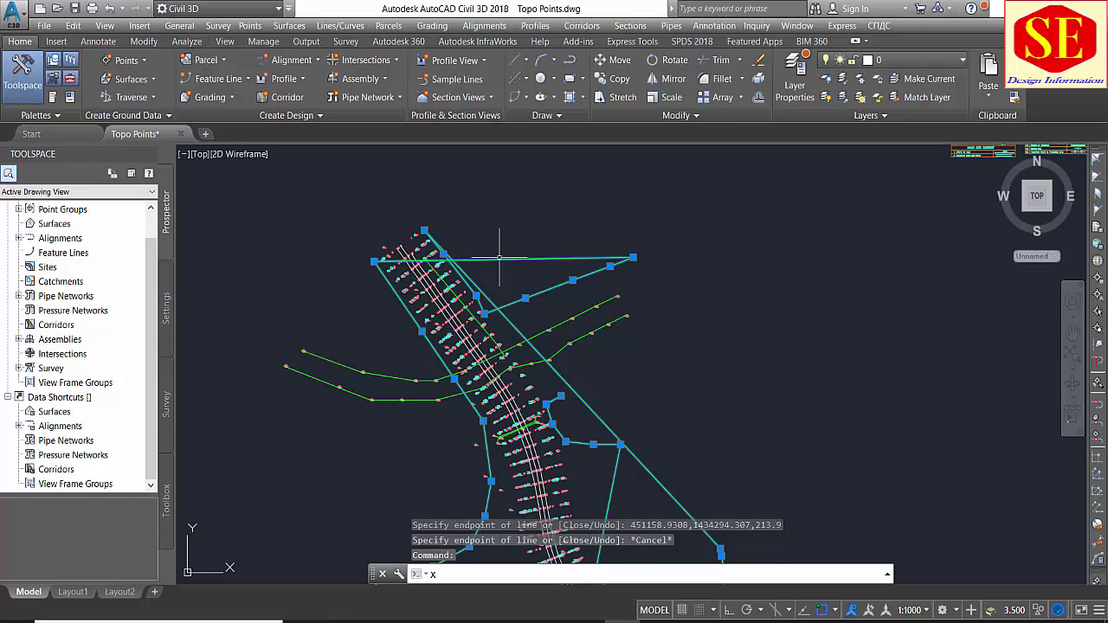
pyautogui.click(517, 258)
pyautogui.write('e')
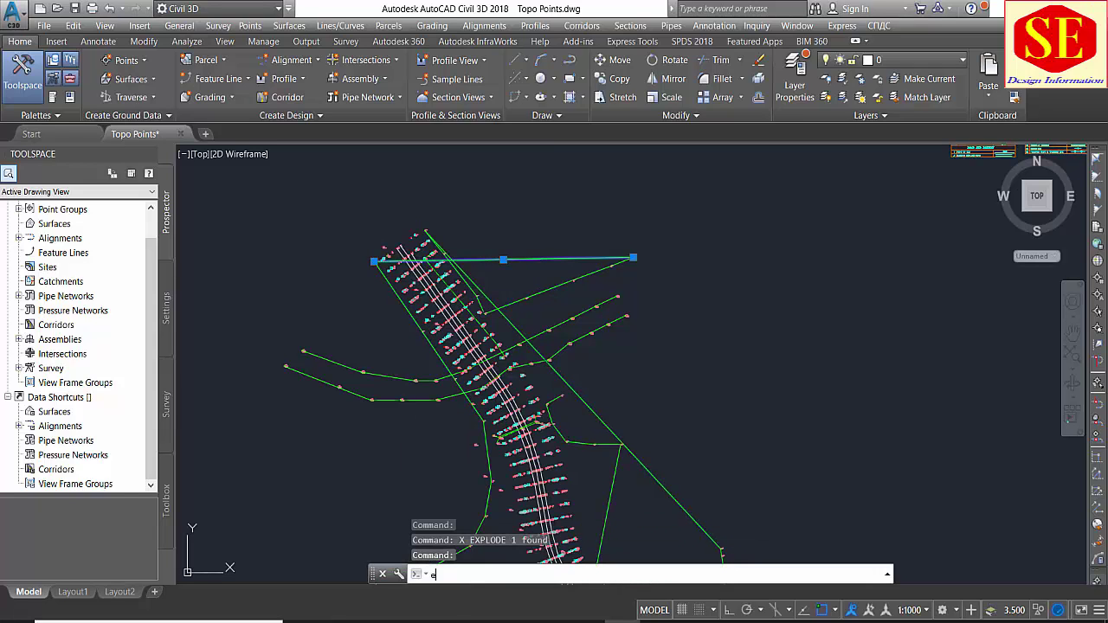
pyautogui.press('Return')
pyautogui.scroll(1, 536, 312)
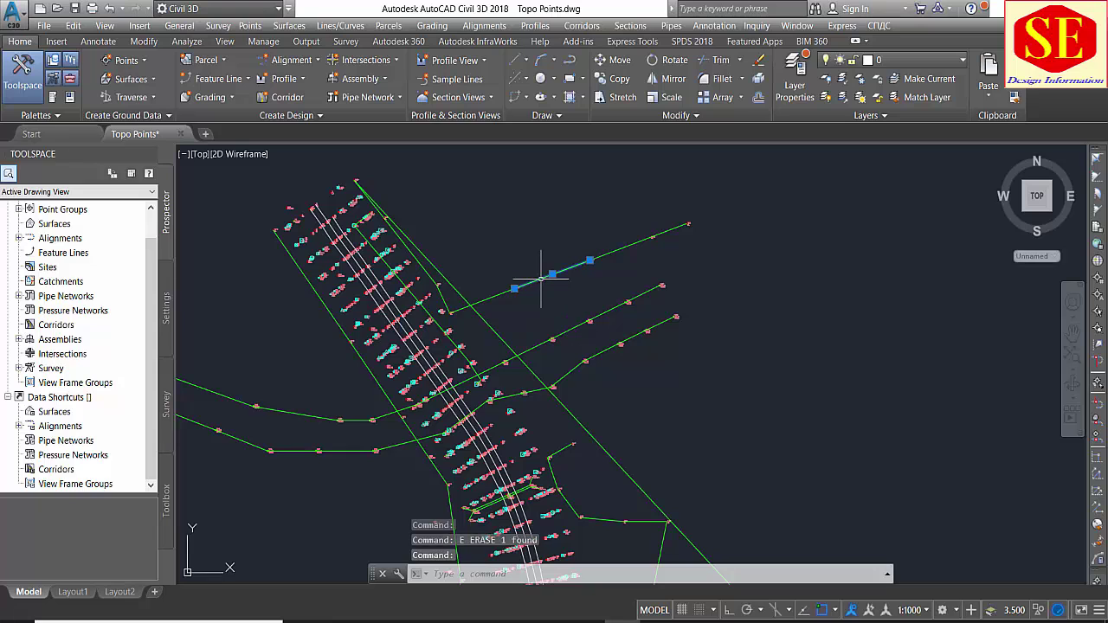
pyautogui.scroll(1, 545, 279)
pyautogui.scroll(4, 589, 268)
pyautogui.press('Escape')
# Step: Erase the unwanted straight BL connecting line
pyautogui.scroll(-1, 633, 235)
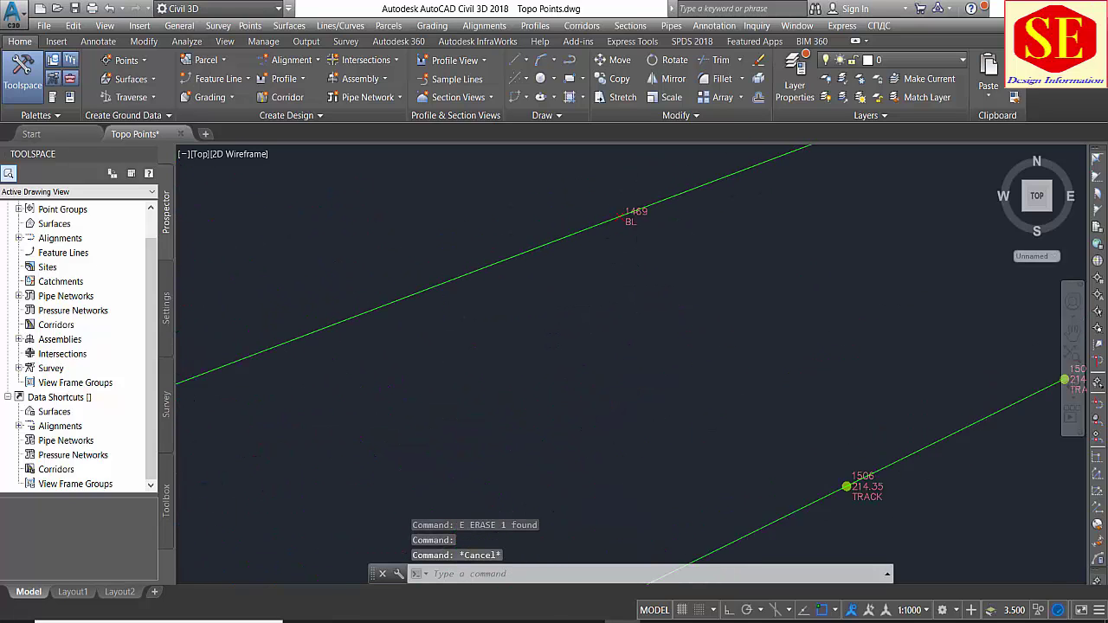
pyautogui.scroll(-3, 618, 239)
pyautogui.scroll(-3, 754, 226)
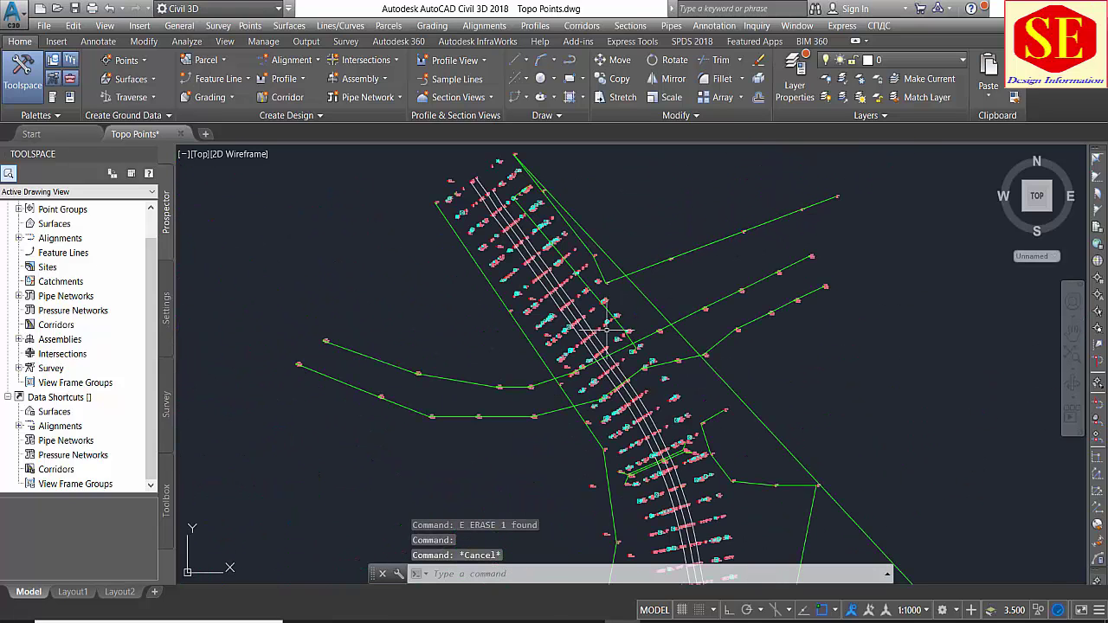
pyautogui.scroll(1, 632, 368)
pyautogui.scroll(2, 779, 355)
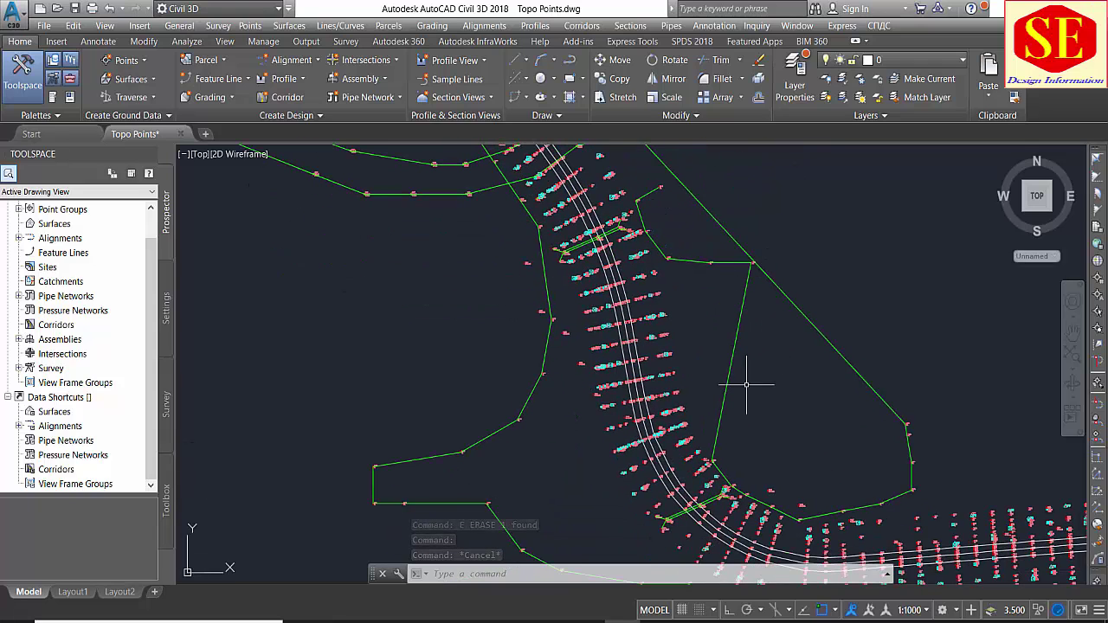
pyautogui.scroll(3, 752, 285)
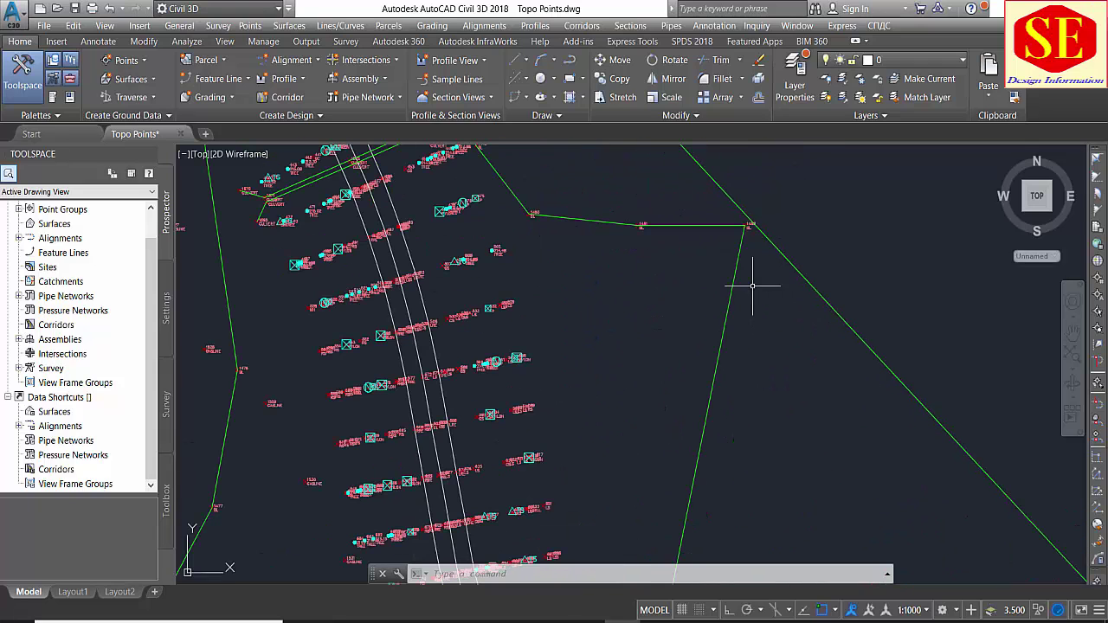
pyautogui.click(724, 320)
pyautogui.write('e')
pyautogui.press('Return')
# Step: Erase the long diagonal stray line
pyautogui.scroll(2, 730, 206)
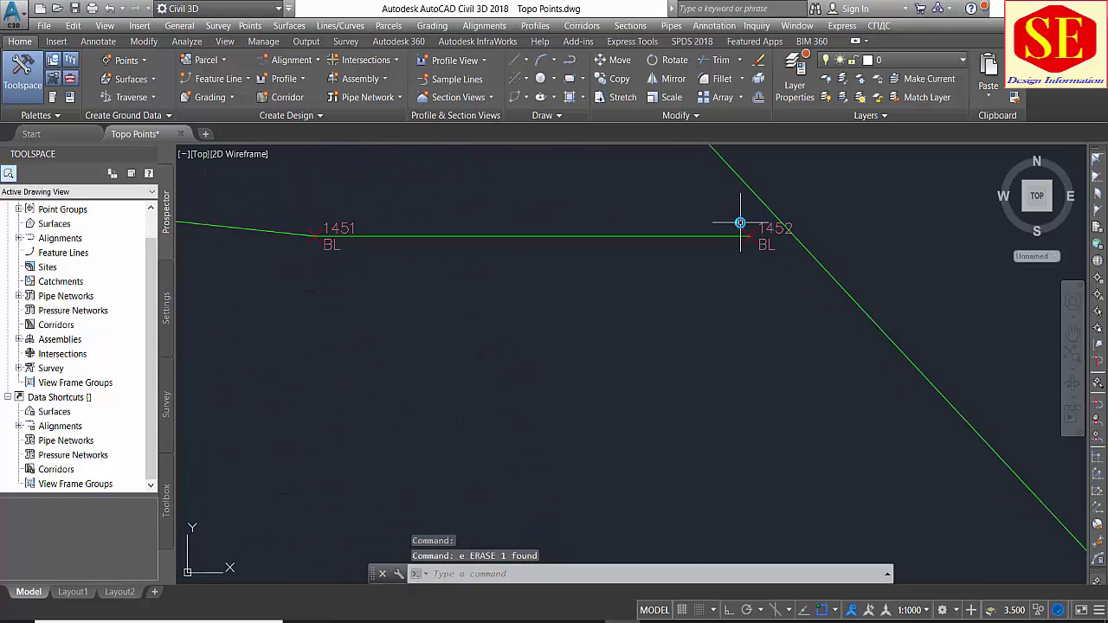
pyautogui.scroll(-3, 742, 223)
pyautogui.scroll(-2, 762, 363)
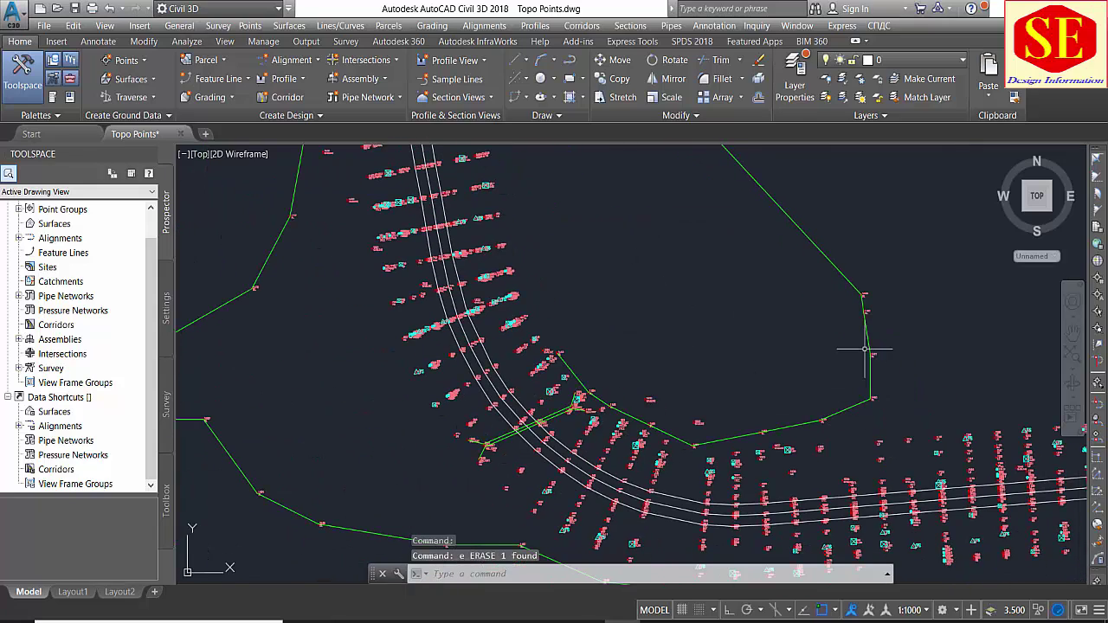
pyautogui.scroll(4, 864, 349)
pyautogui.scroll(-4, 866, 364)
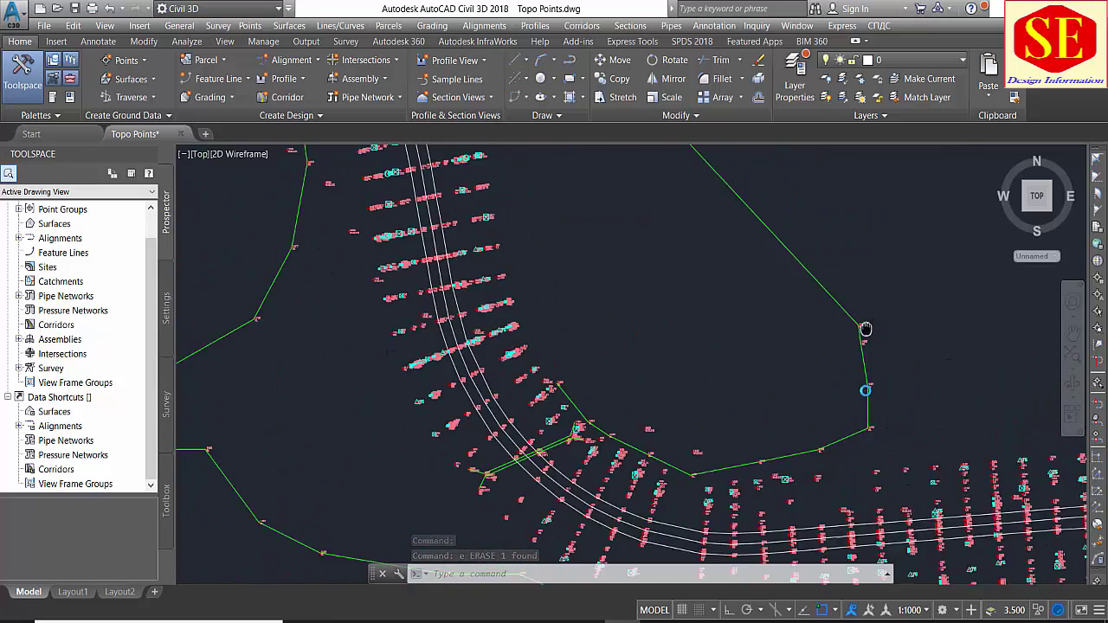
pyautogui.moveTo(866, 329); pyautogui.dragTo(859, 424, button='middle')
pyautogui.click(759, 309)
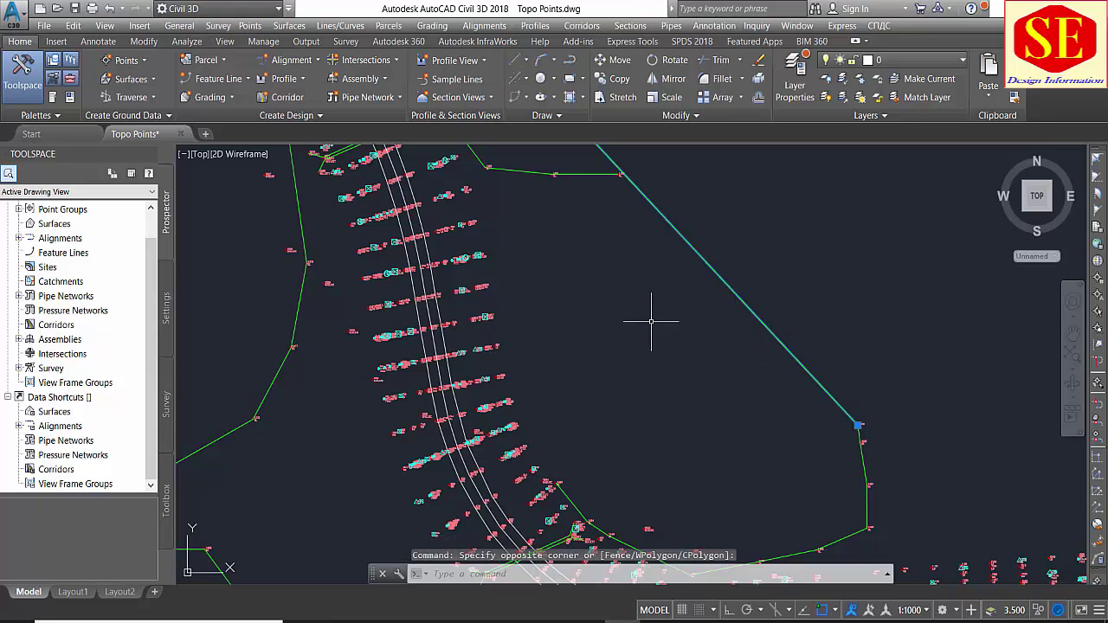
pyautogui.write('e')
pyautogui.press('Return')
# Step: Erase the diagonal green line crossing the track between points 1474 and 1475
pyautogui.scroll(-4, 651, 325)
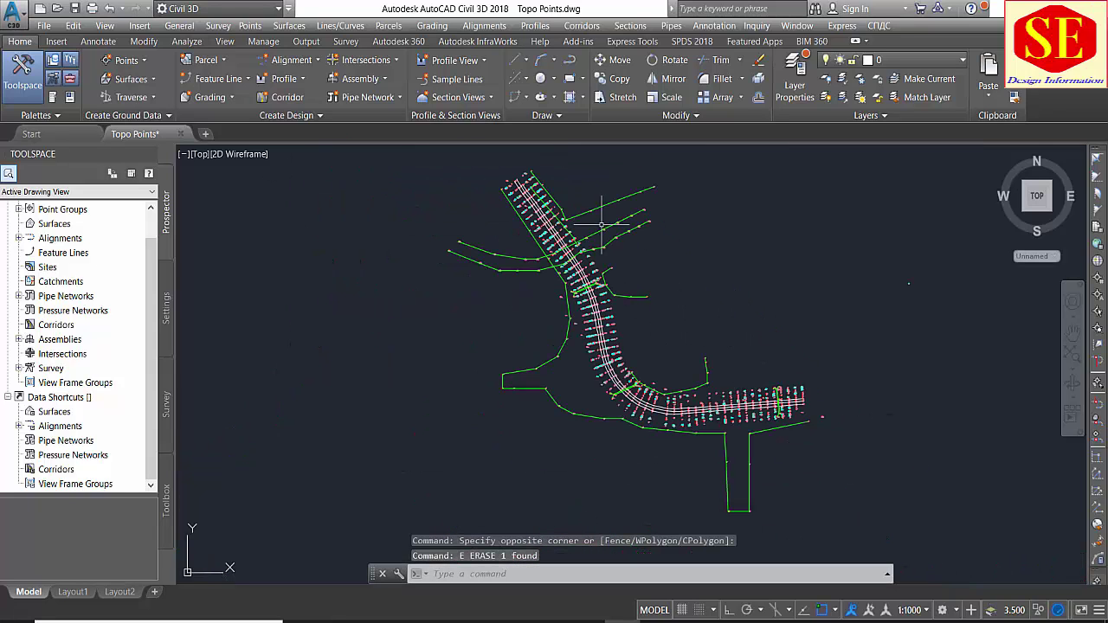
pyautogui.scroll(4, 708, 461)
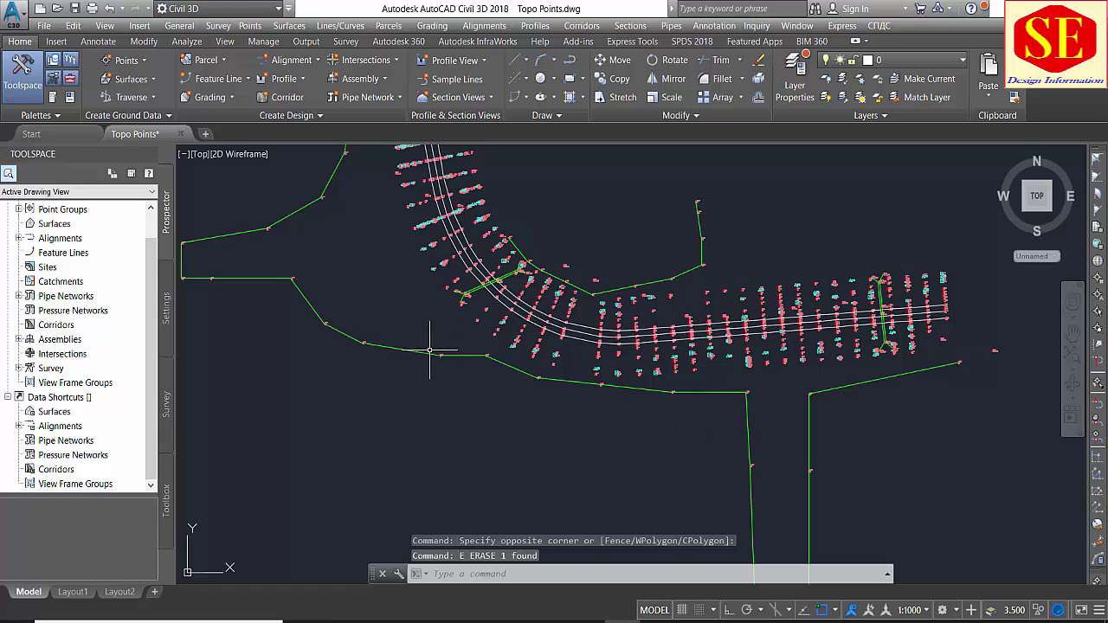
pyautogui.scroll(2, 429, 350)
pyautogui.scroll(1, 532, 445)
pyautogui.scroll(1, 532, 445)
pyautogui.scroll(1, 610, 377)
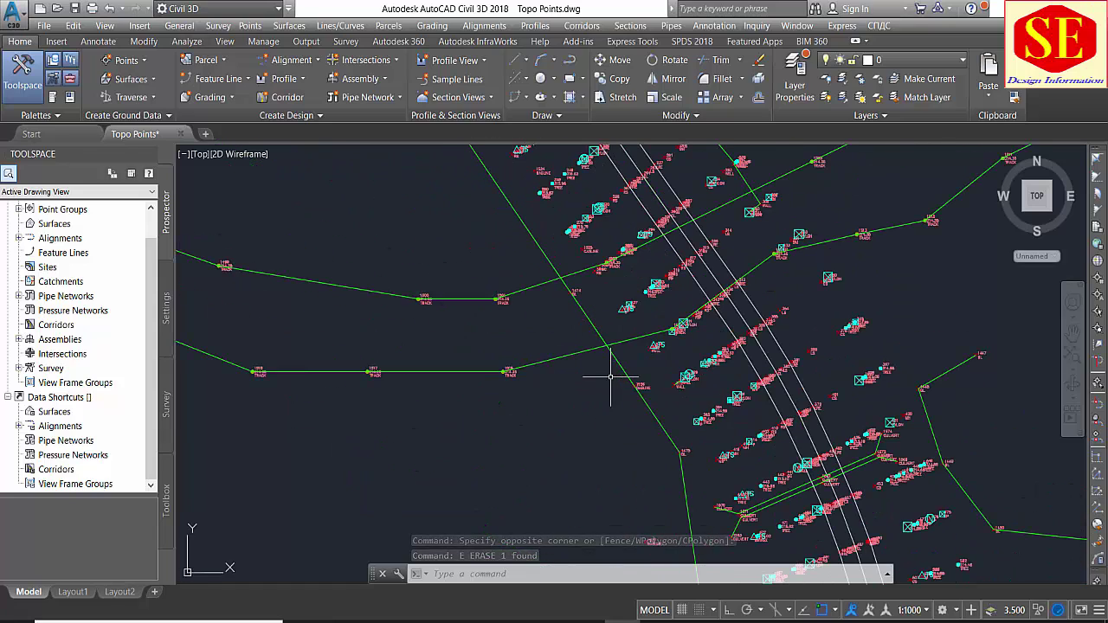
pyautogui.click(591, 327)
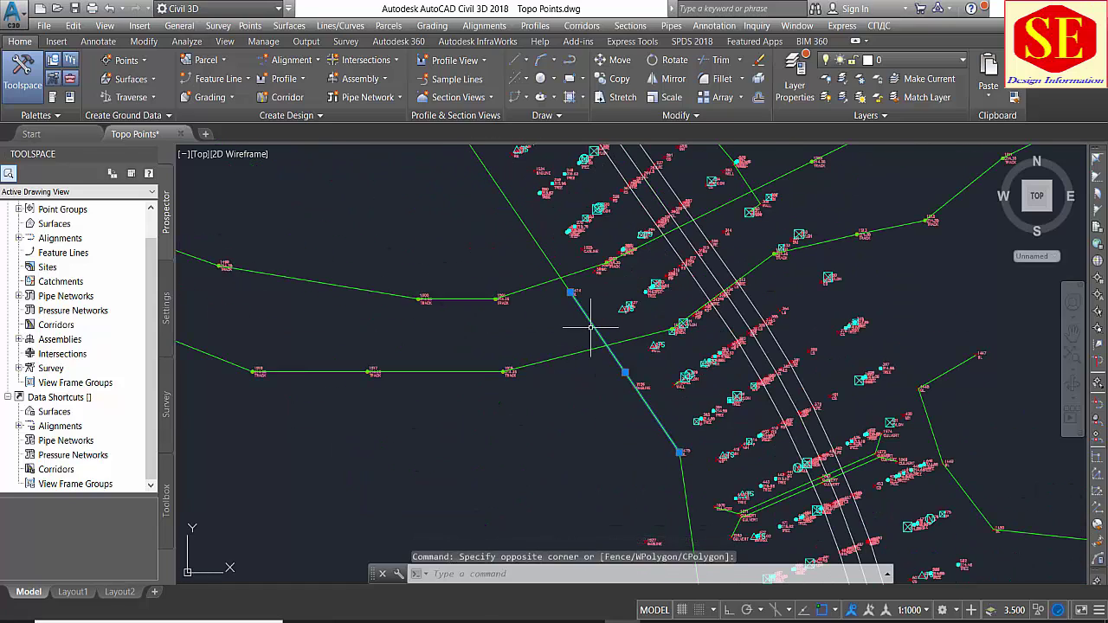
pyautogui.scroll(3, 590, 327)
pyautogui.press('Escape')
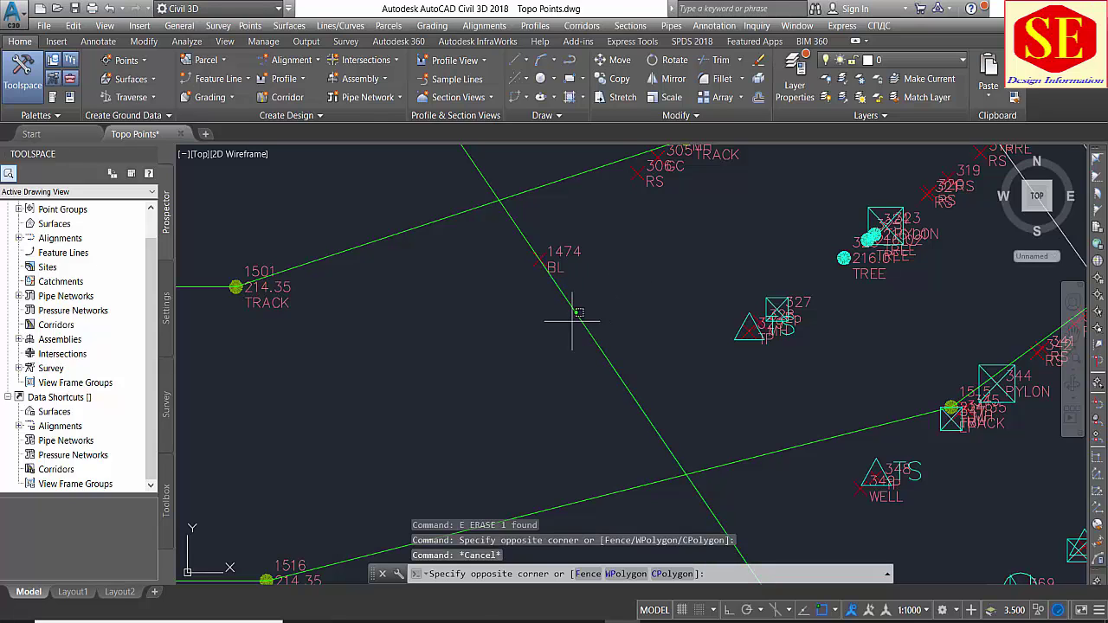
pyautogui.click(574, 300)
pyautogui.scroll(-3, 569, 300)
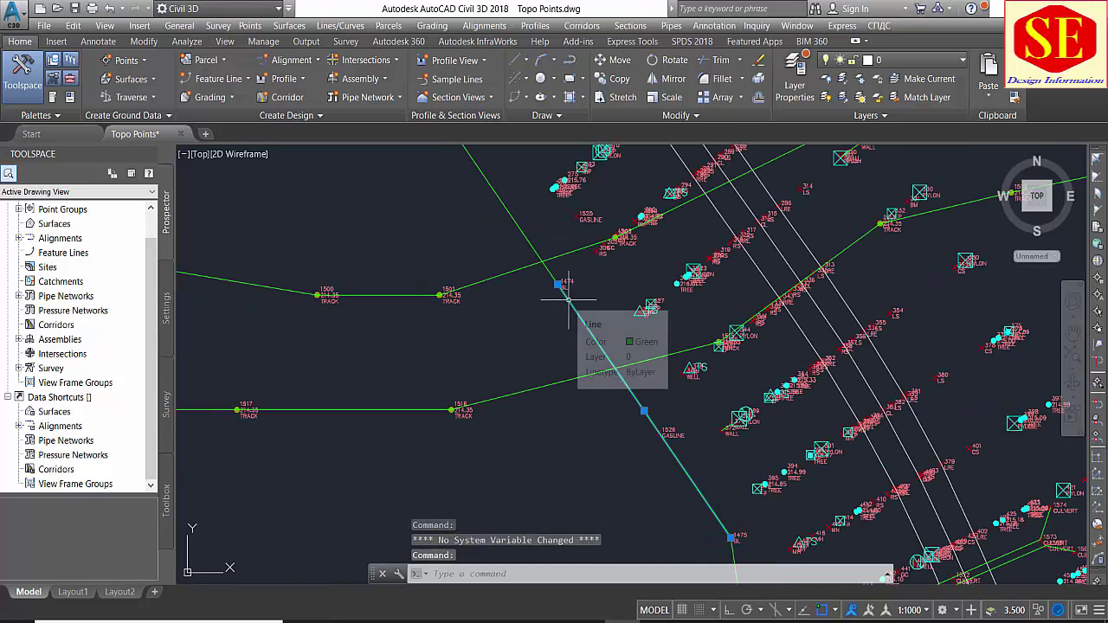
pyautogui.scroll(2, 648, 440)
pyautogui.scroll(2, 520, 326)
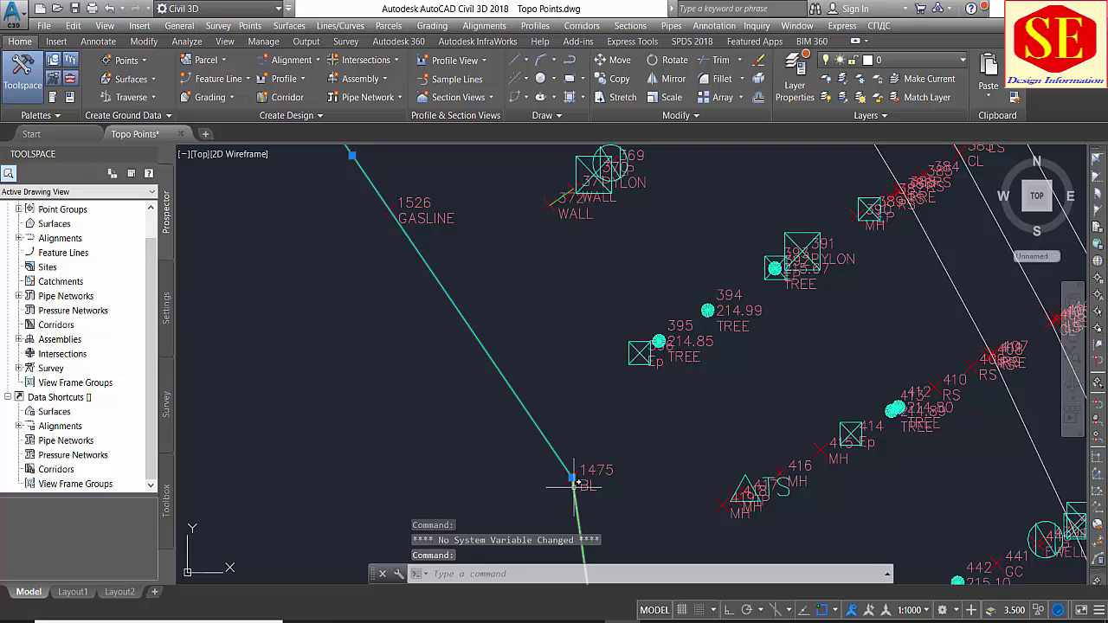
pyautogui.write('e')
pyautogui.press('Return')
pyautogui.scroll(-2, 577, 457)
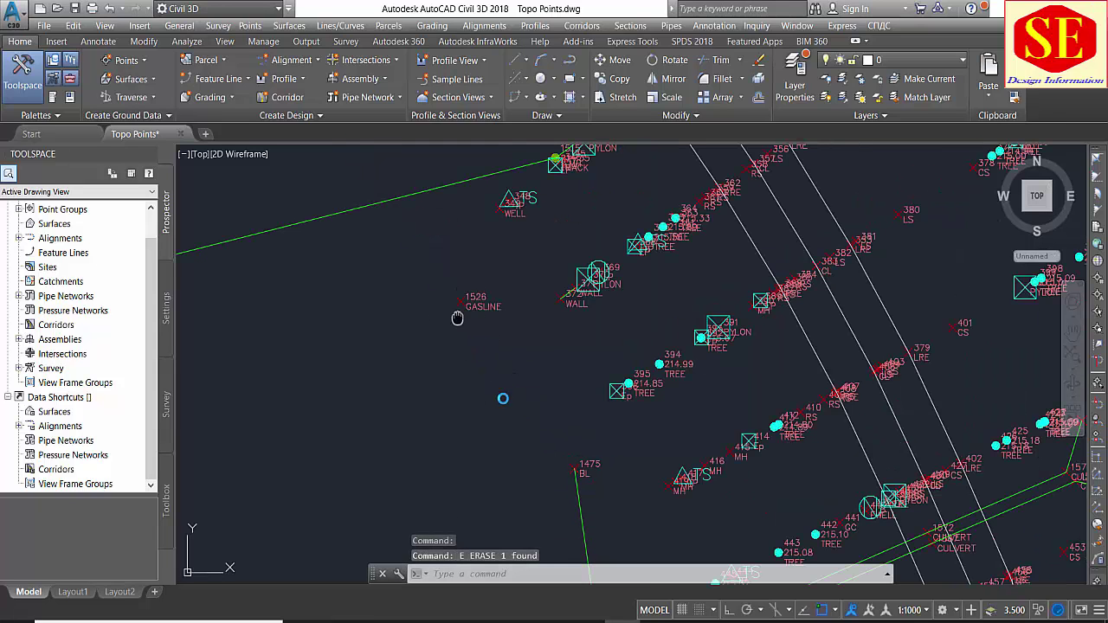
pyautogui.scroll(-2, 554, 433)
pyautogui.scroll(-2, 470, 361)
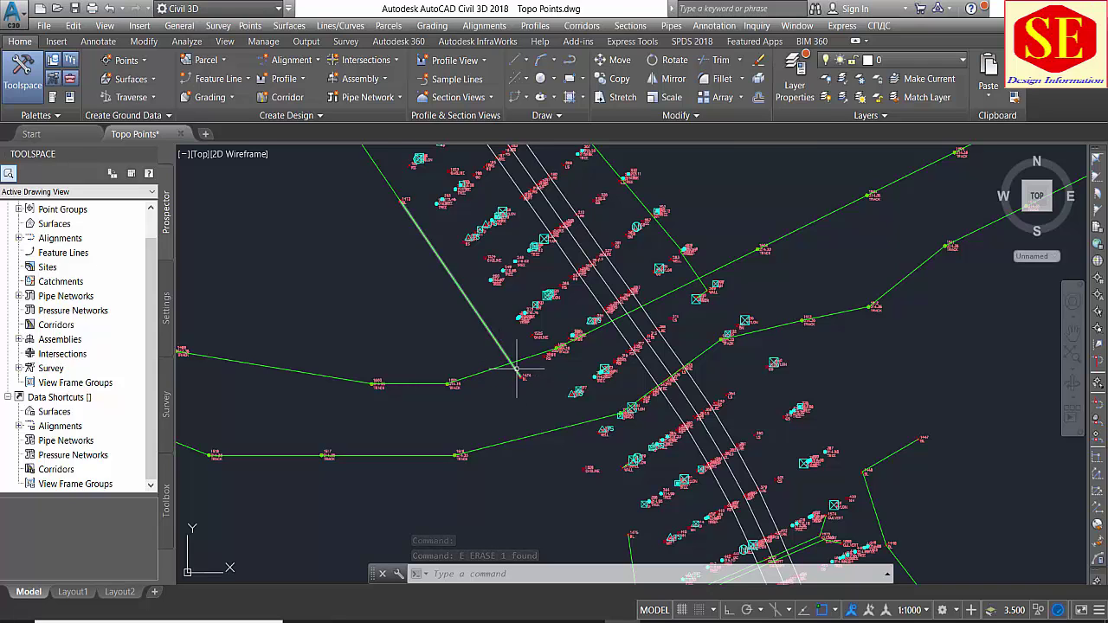
pyautogui.scroll(-2, 514, 371)
pyautogui.scroll(-1, 455, 315)
pyautogui.scroll(-4, 364, 206)
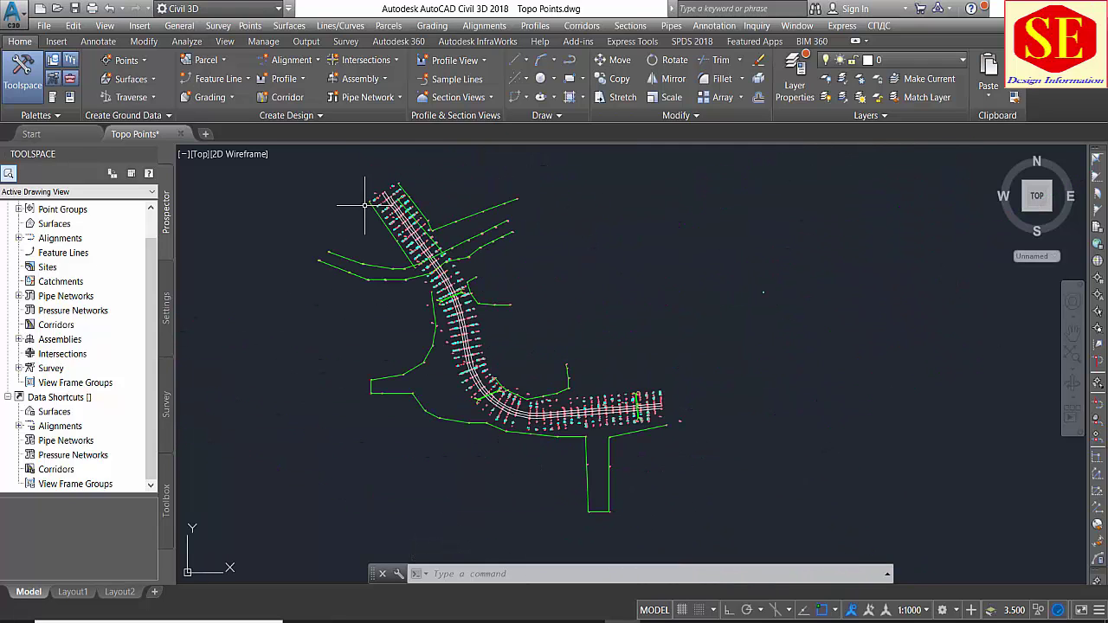
pyautogui.scroll(3, 397, 316)
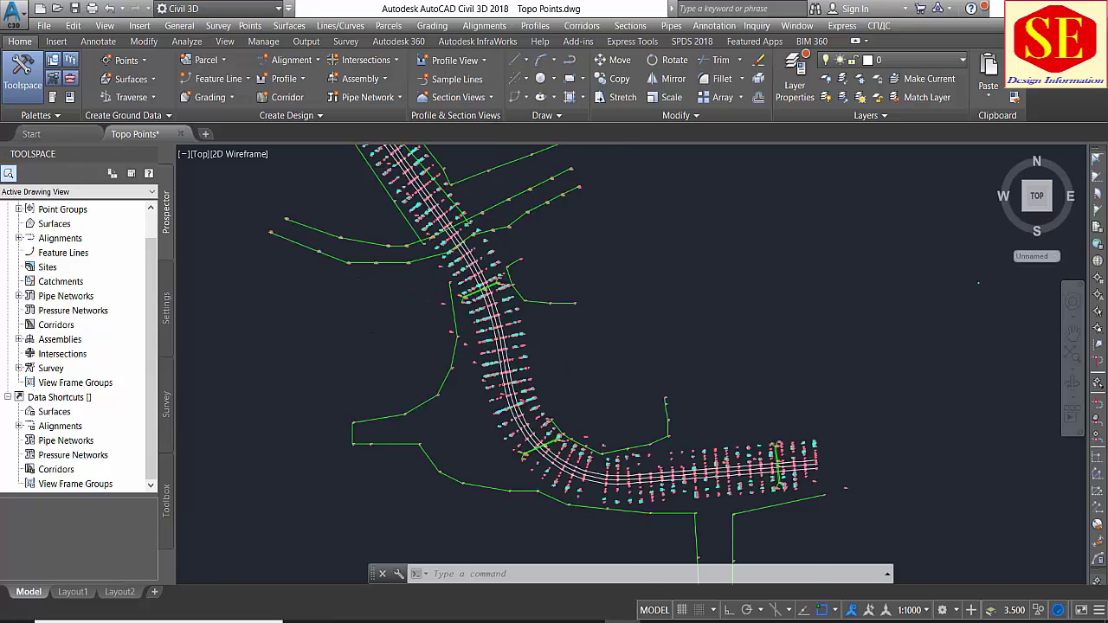
pyautogui.scroll(2, 400, 307)
# Step: Draw a line from the existing linework vertex through two survey points west of the bend
pyautogui.write('l')
pyautogui.press('Return')
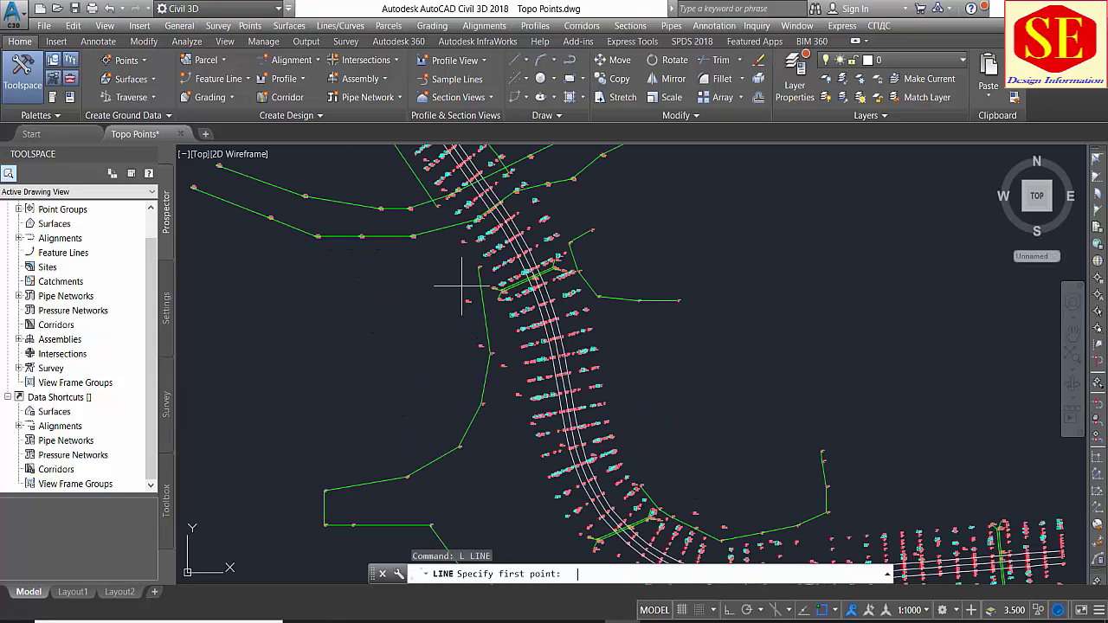
pyautogui.click(481, 268)
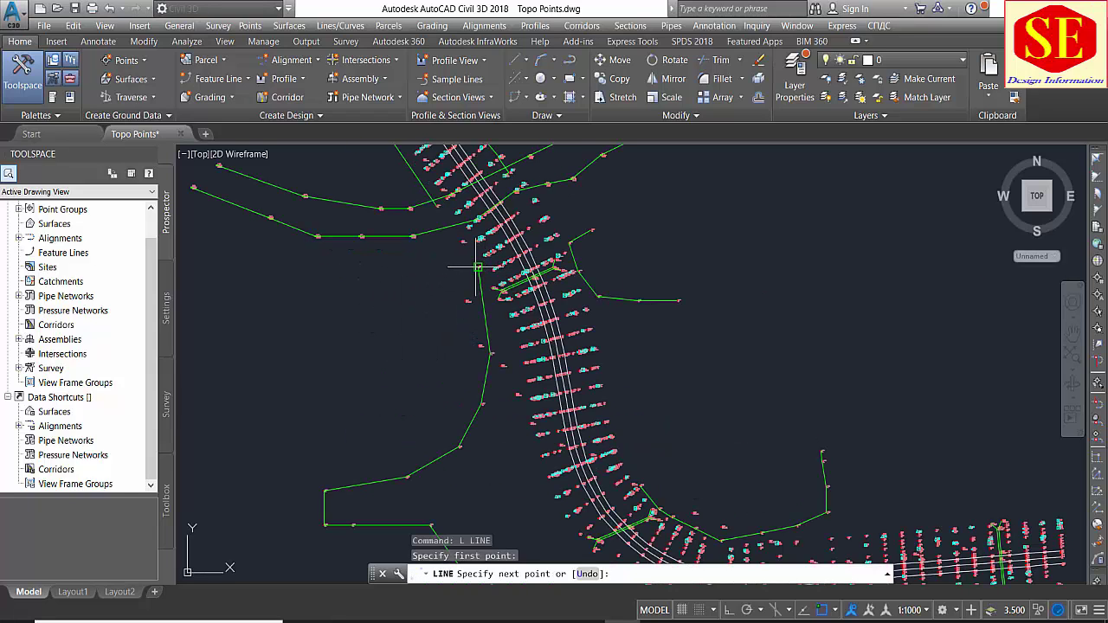
pyautogui.click(356, 289)
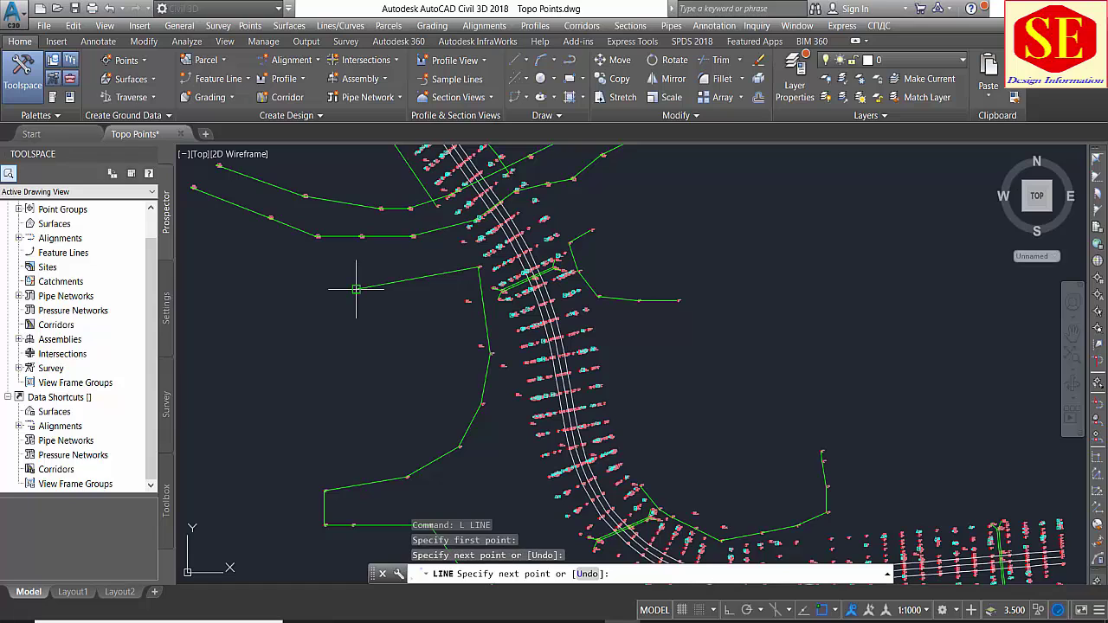
pyautogui.click(378, 415)
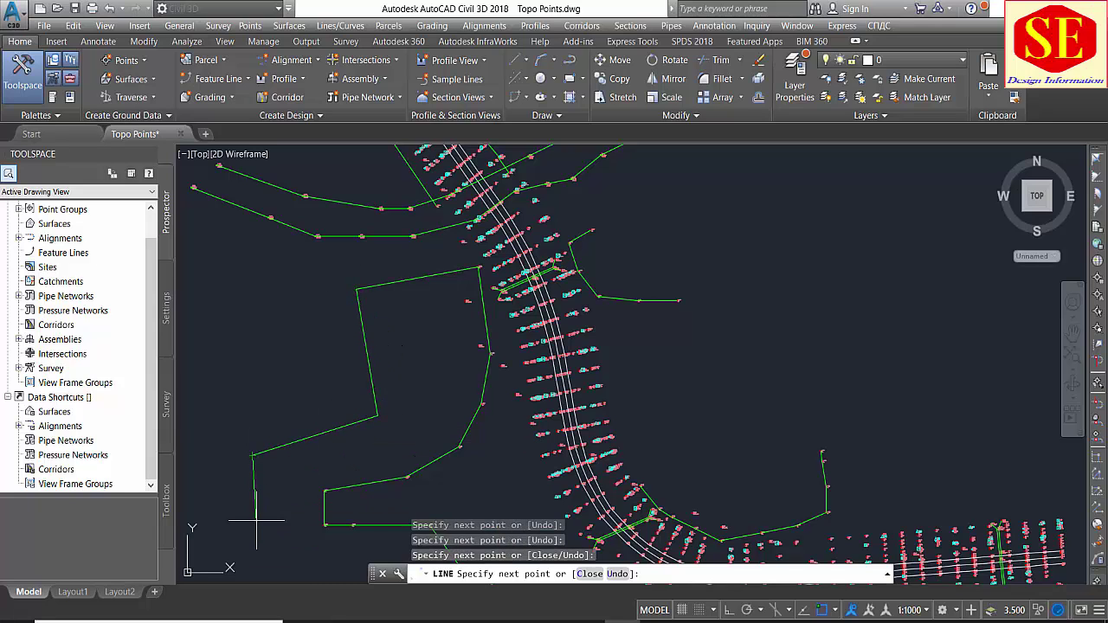
pyautogui.press('Escape')
# Step: Erase the mistaken vertical line segment
pyautogui.scroll(2, 336, 440)
pyautogui.scroll(2, 371, 396)
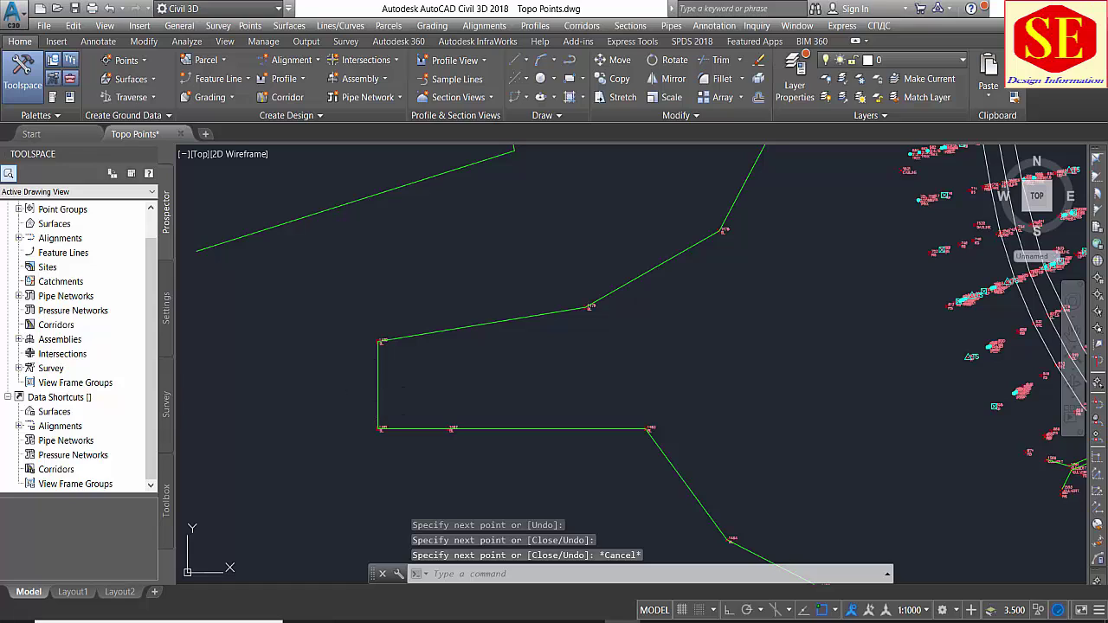
pyautogui.click(378, 381)
pyautogui.write('e')
pyautogui.press('Return')
pyautogui.scroll(-4, 461, 351)
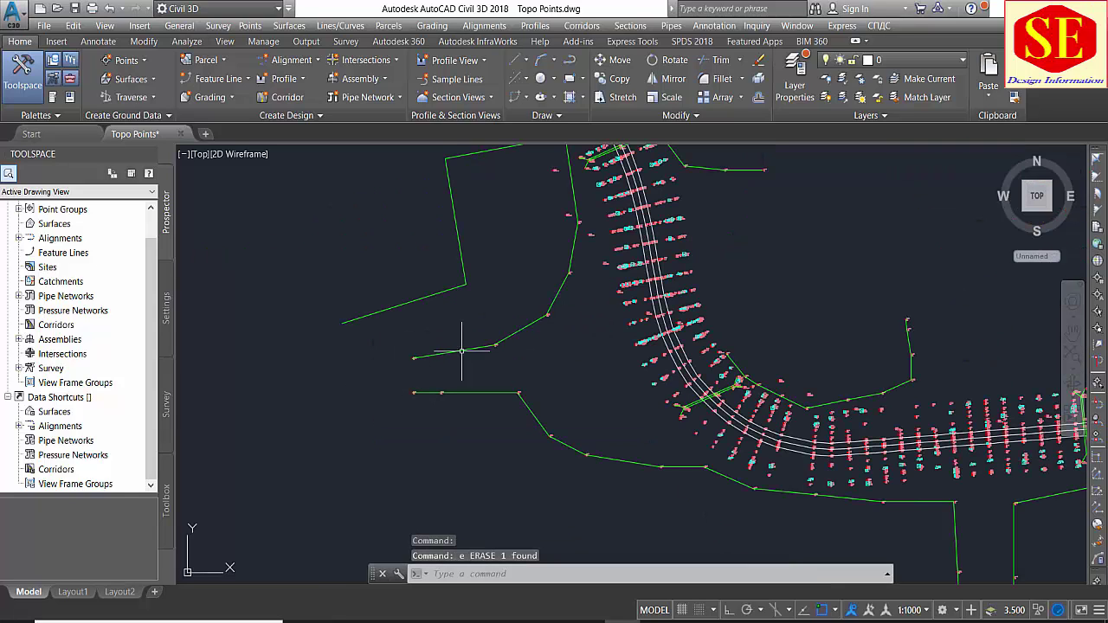
# Step: Start another line, then abandon it after placing its first point
pyautogui.write('l')
pyautogui.press('Return')
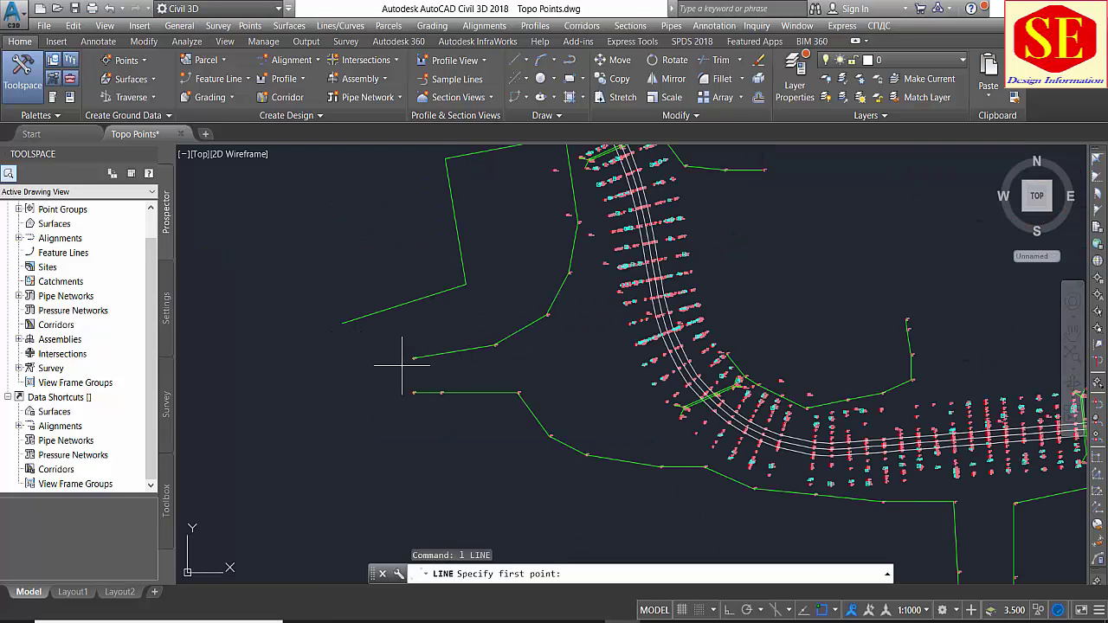
pyautogui.click(415, 359)
pyautogui.press('Escape')
pyautogui.scroll(-2, 371, 369)
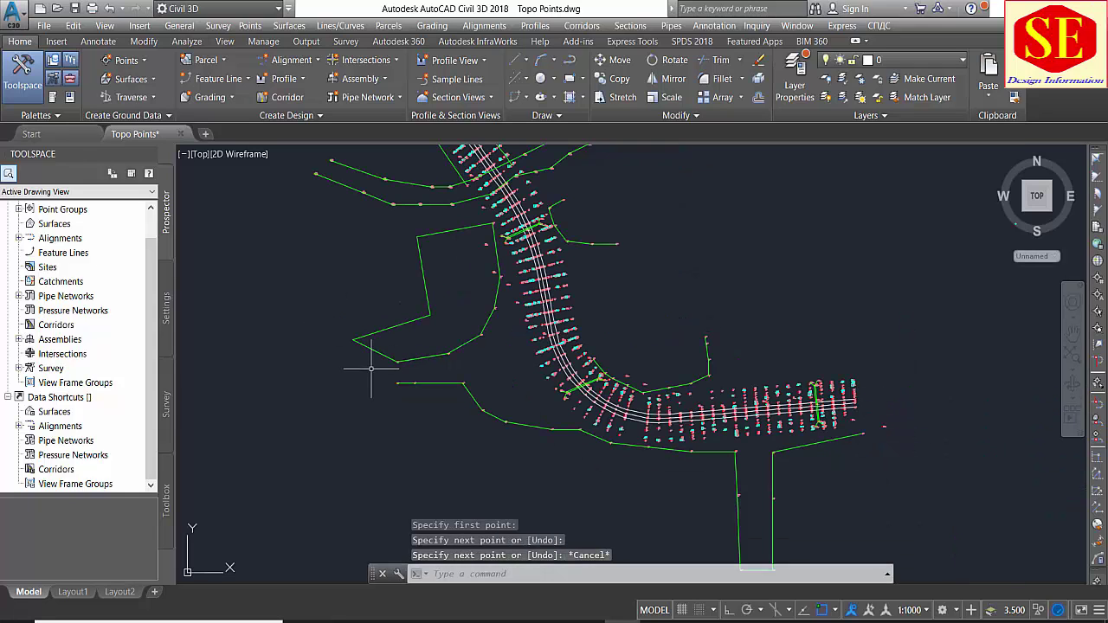
pyautogui.write('h')
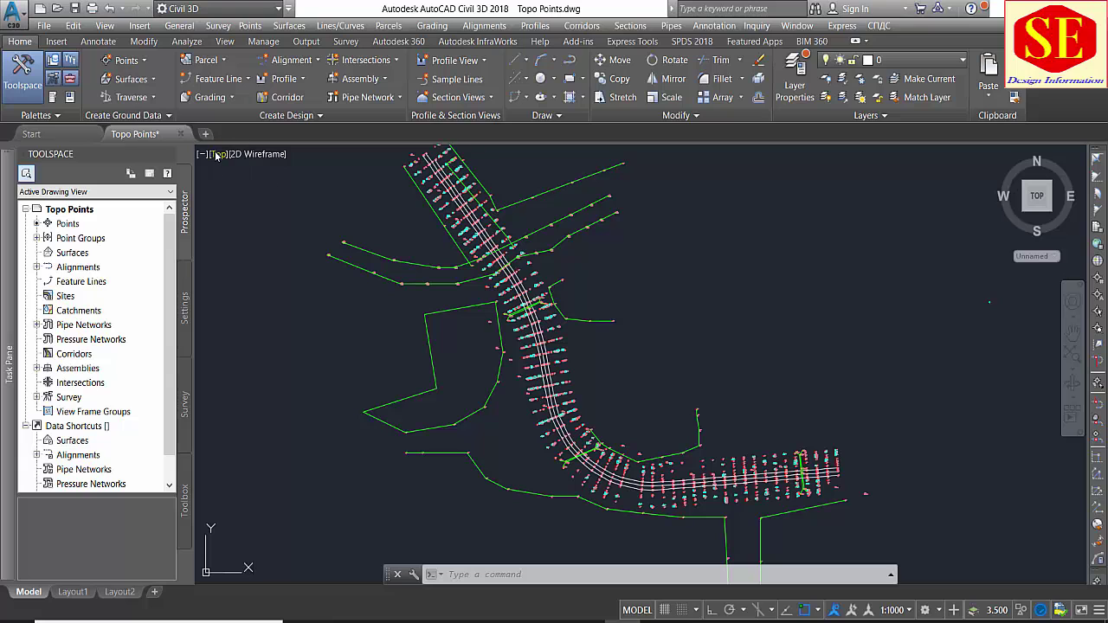
pyautogui.click(218, 154)
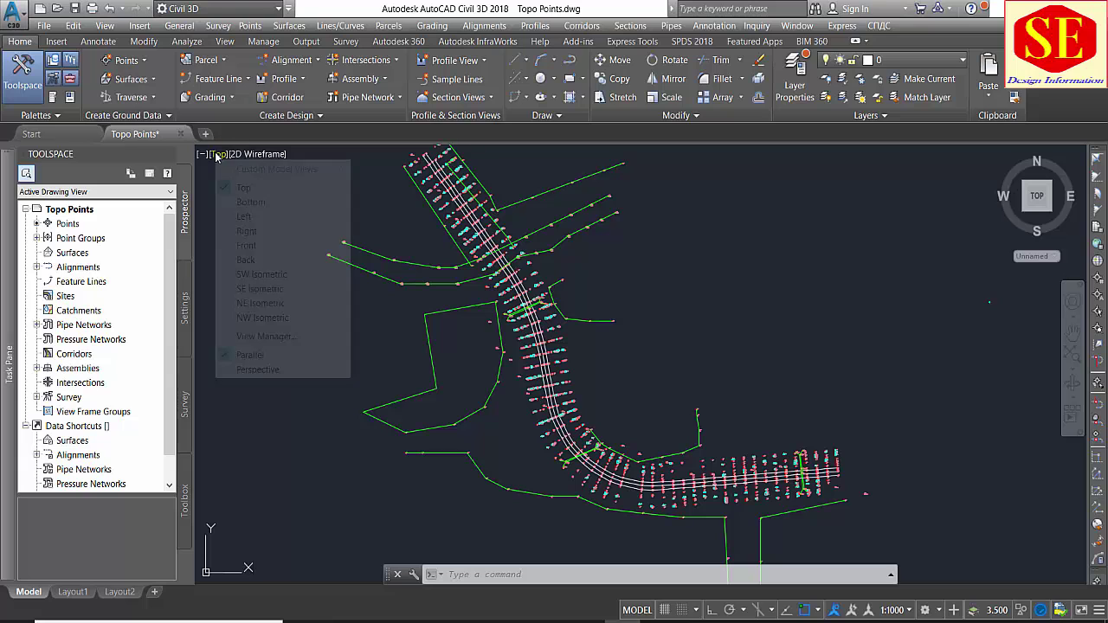
pyautogui.click(261, 273)
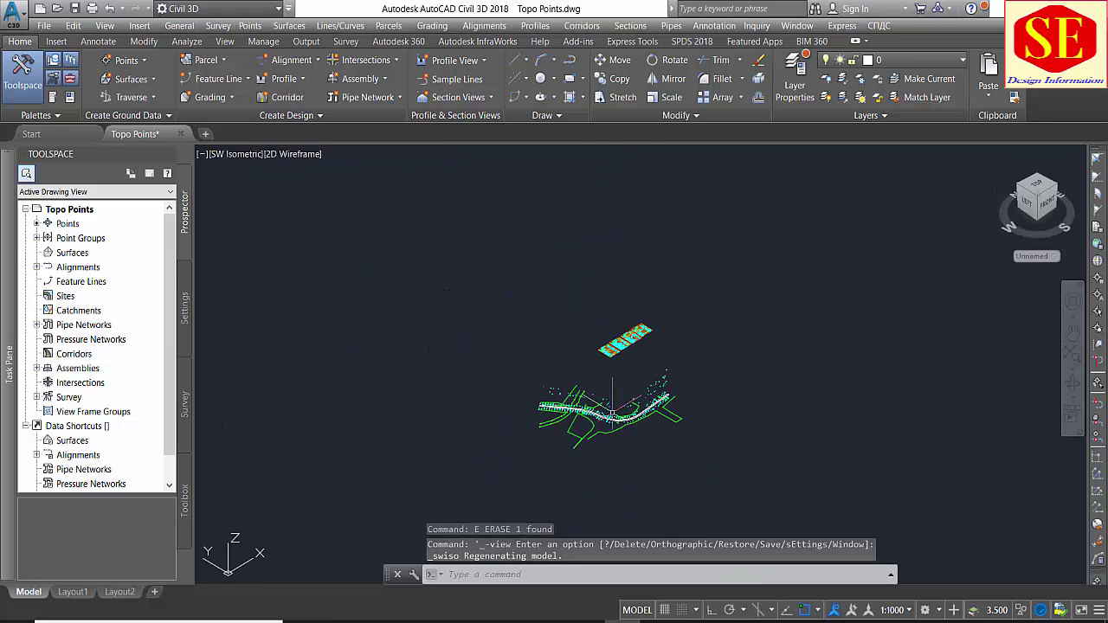
pyautogui.scroll(5, 612, 419)
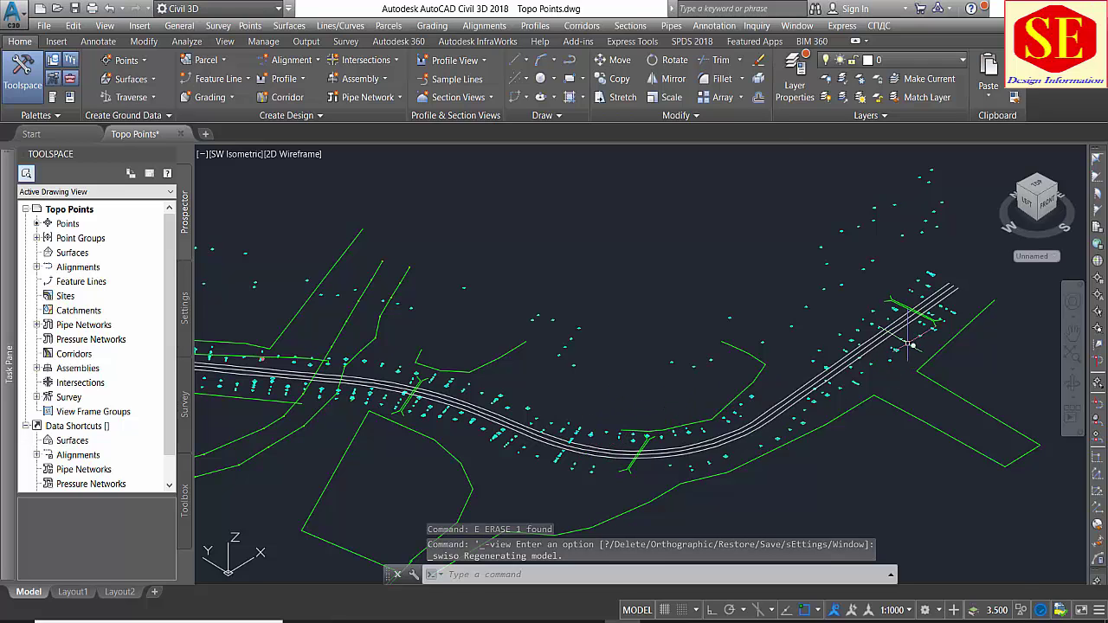
pyautogui.scroll(3, 903, 289)
pyautogui.scroll(-3, 891, 257)
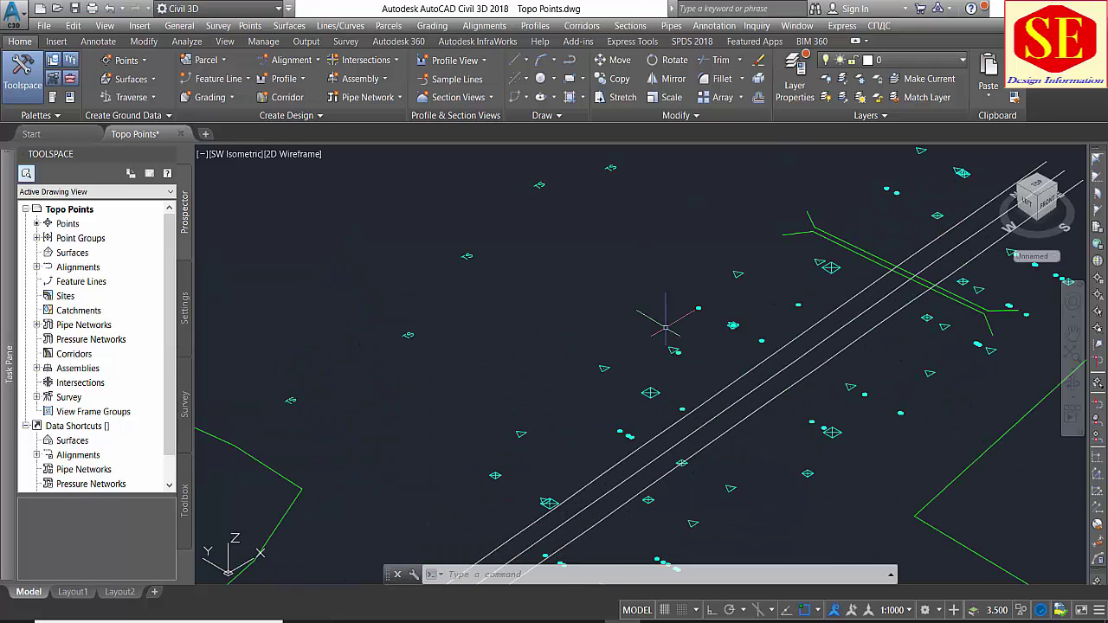
pyautogui.moveTo(663, 317)
pyautogui.mouseDown(button='middle')
pyautogui.moveTo(651, 366)
pyautogui.moveTo(473, 576)
pyautogui.mouseUp(button='middle')
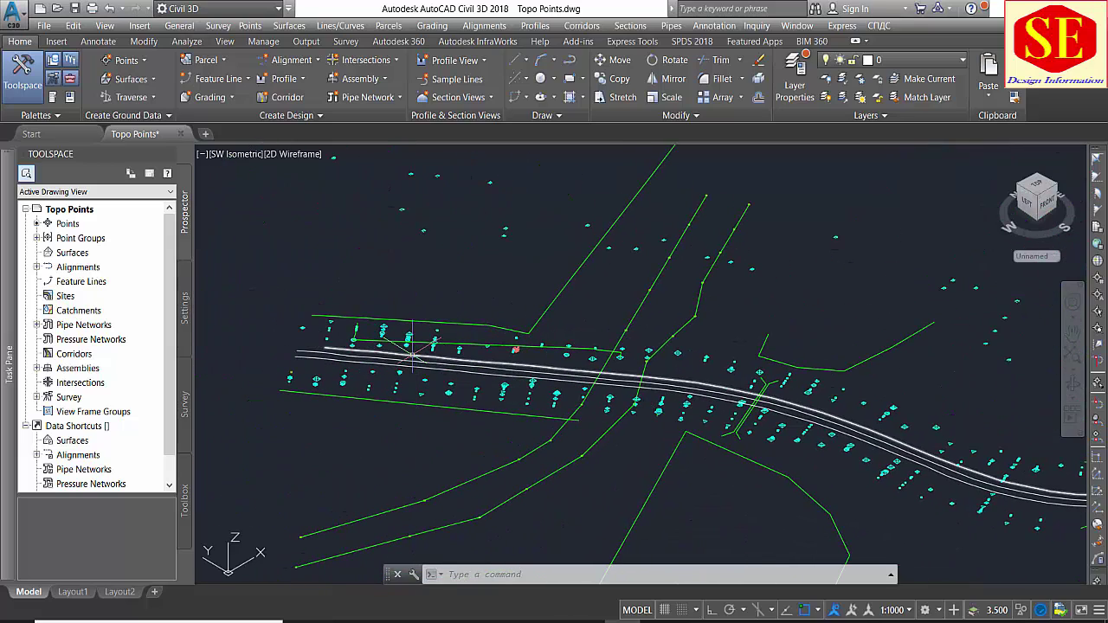
pyautogui.scroll(8, 497, 355)
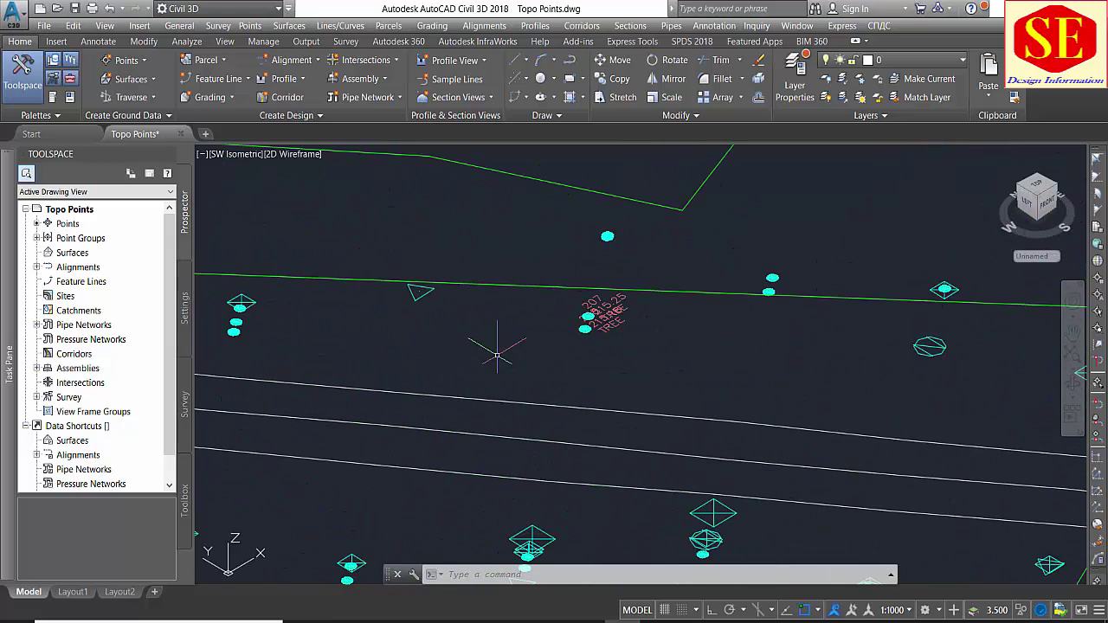
pyautogui.scroll(-5, 498, 355)
pyautogui.scroll(-2, 497, 354)
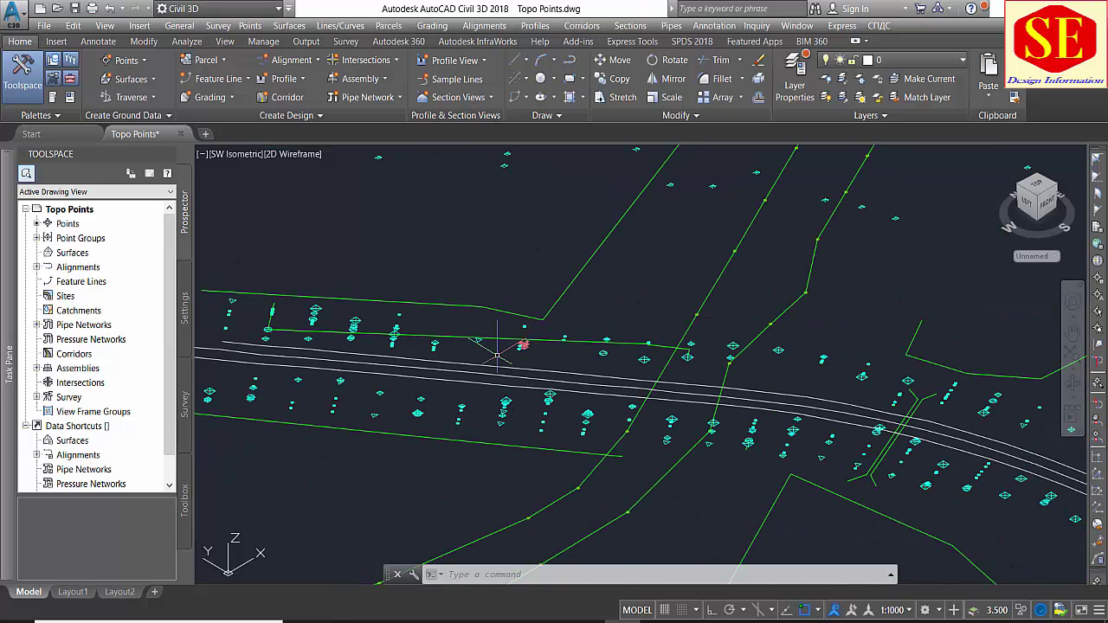
pyautogui.scroll(-4, 497, 355)
pyautogui.moveTo(629, 298); pyautogui.dragTo(573, 311, button='middle')
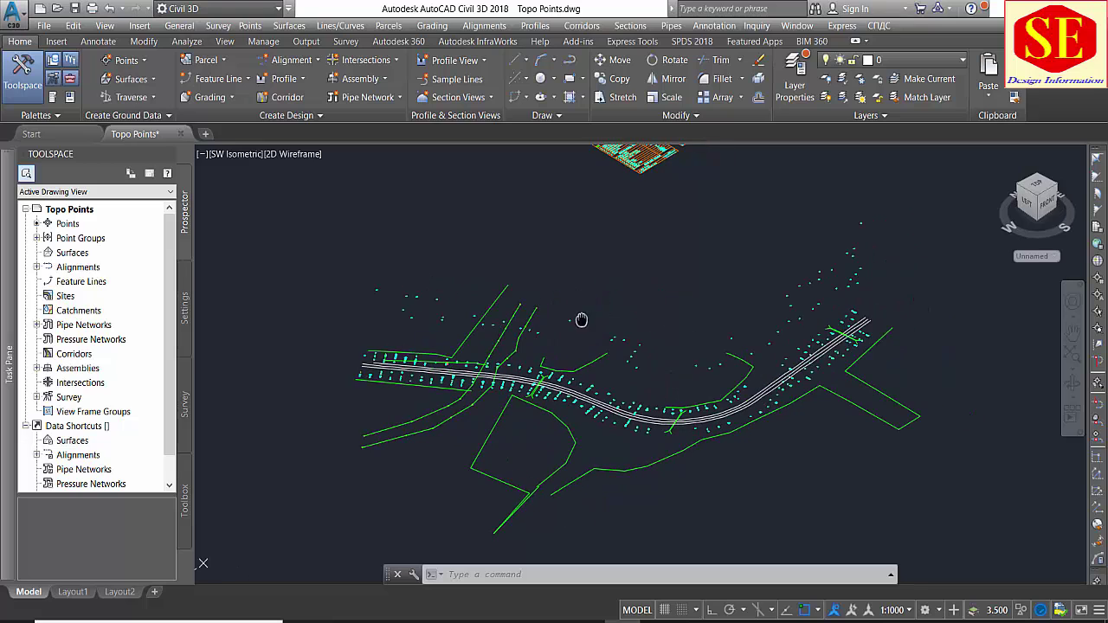
pyautogui.click(236, 154)
pyautogui.click(268, 289)
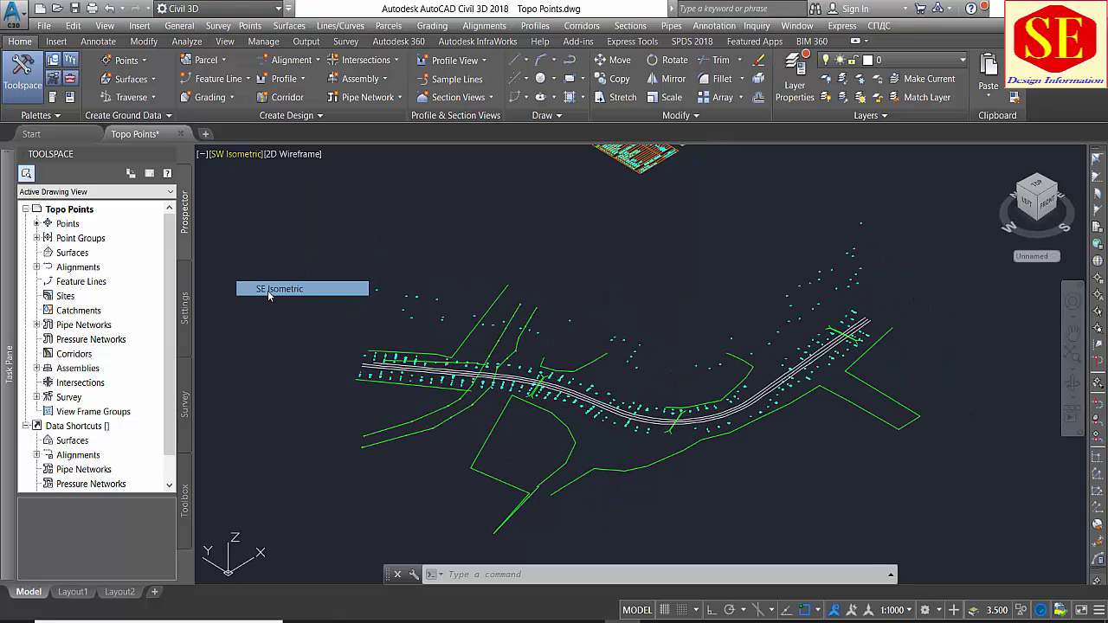
pyautogui.scroll(-3, 573, 414)
pyautogui.scroll(3, 570, 407)
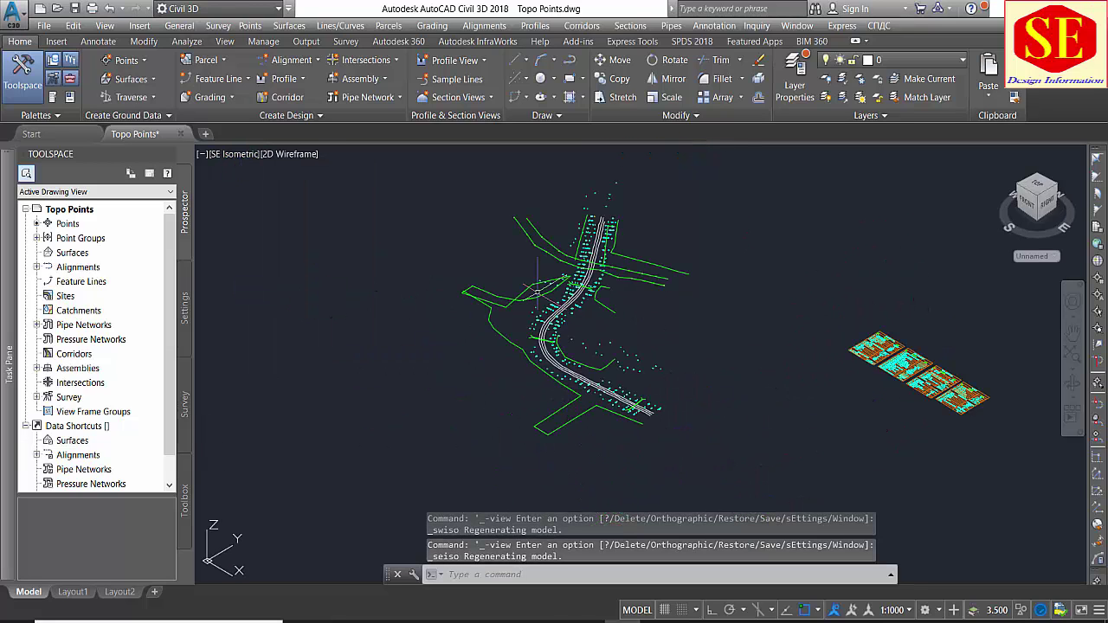
pyautogui.scroll(4, 594, 333)
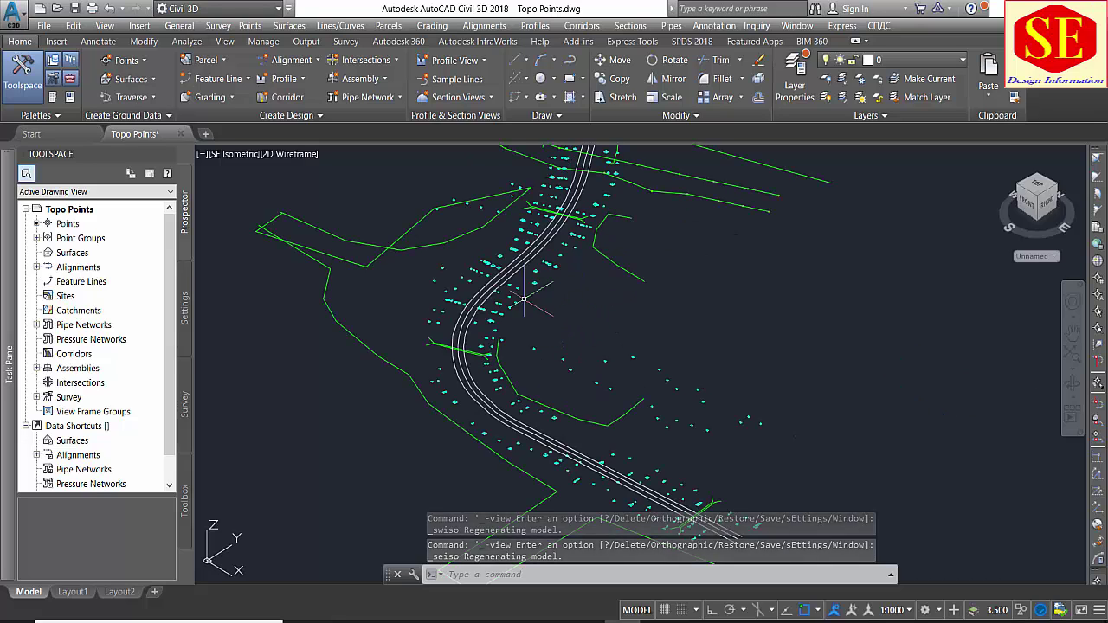
pyautogui.click(232, 160)
pyautogui.click(247, 184)
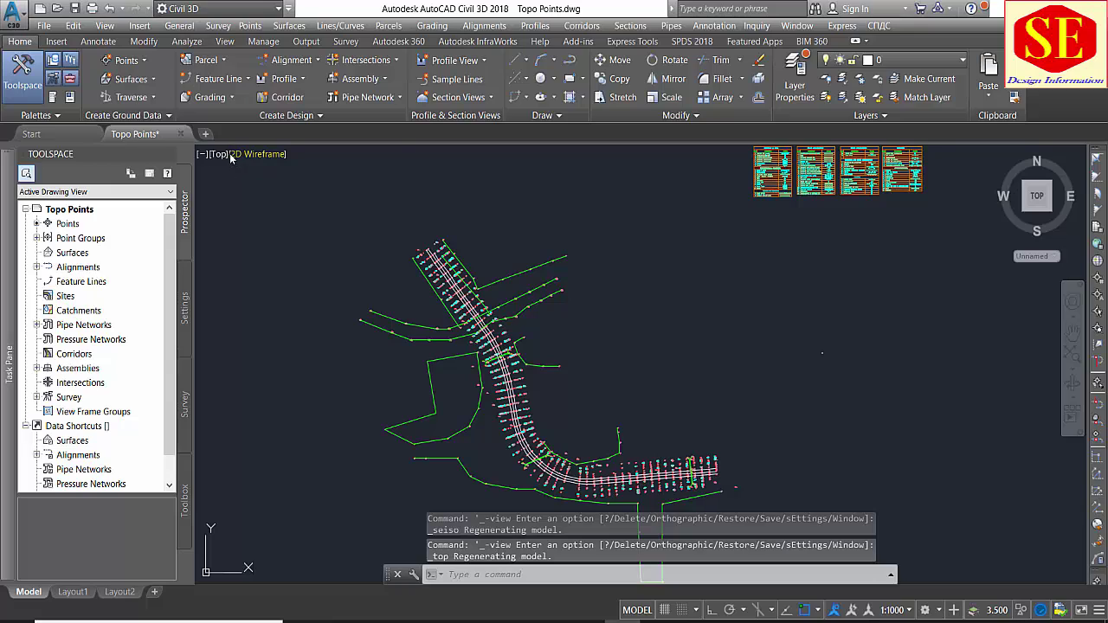
# Step: After inspecting survey point 1528, freeze V-NODE and turn off C-ANNO-TABL
pyautogui.scroll(5, 468, 293)
pyautogui.scroll(-4, 520, 294)
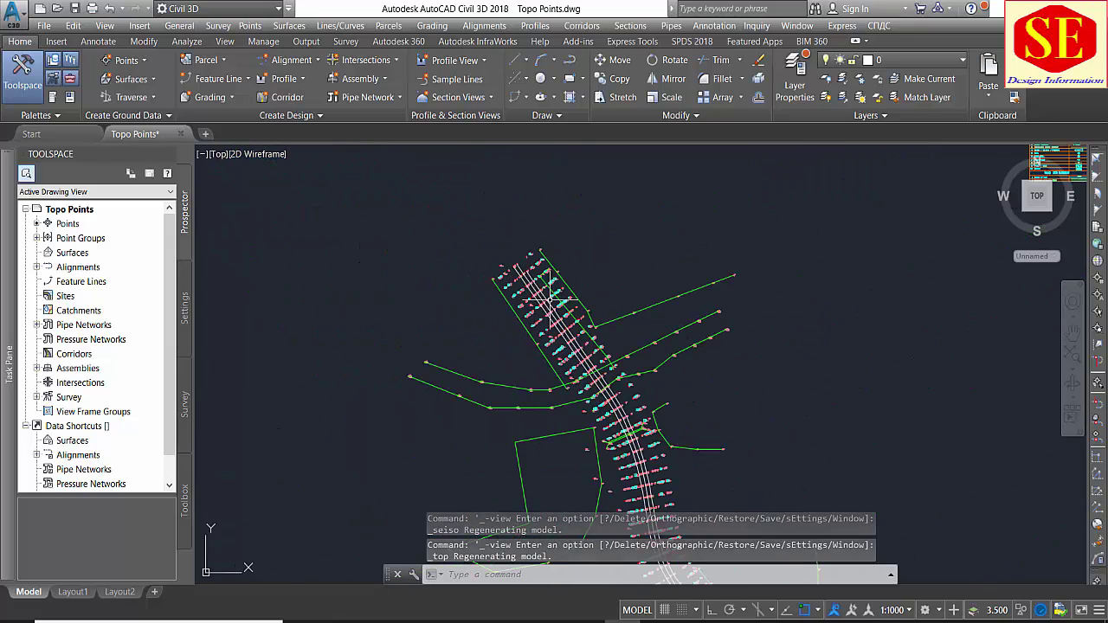
pyautogui.scroll(-3, 549, 296)
pyautogui.scroll(1, 577, 325)
pyautogui.scroll(2, 535, 342)
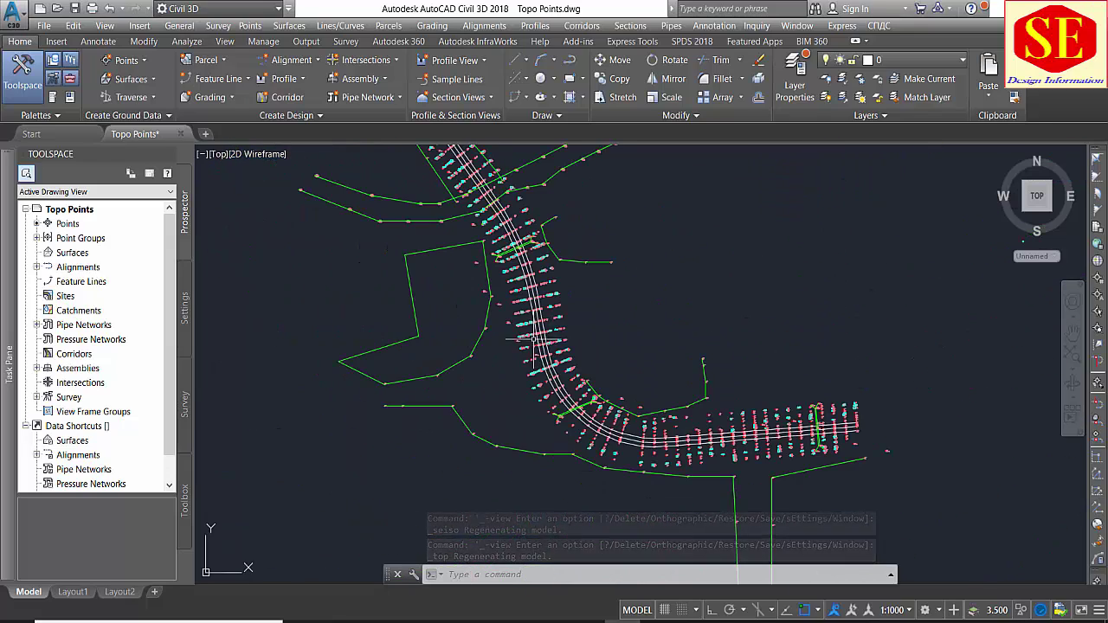
pyautogui.scroll(3, 475, 287)
pyautogui.scroll(3, 493, 296)
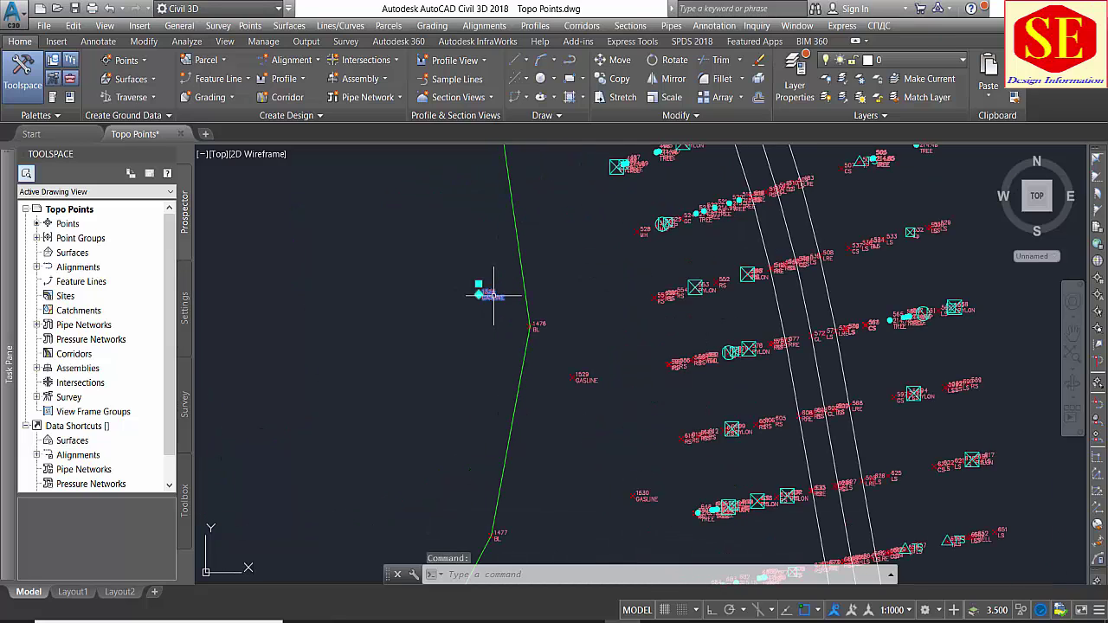
pyautogui.click(494, 296)
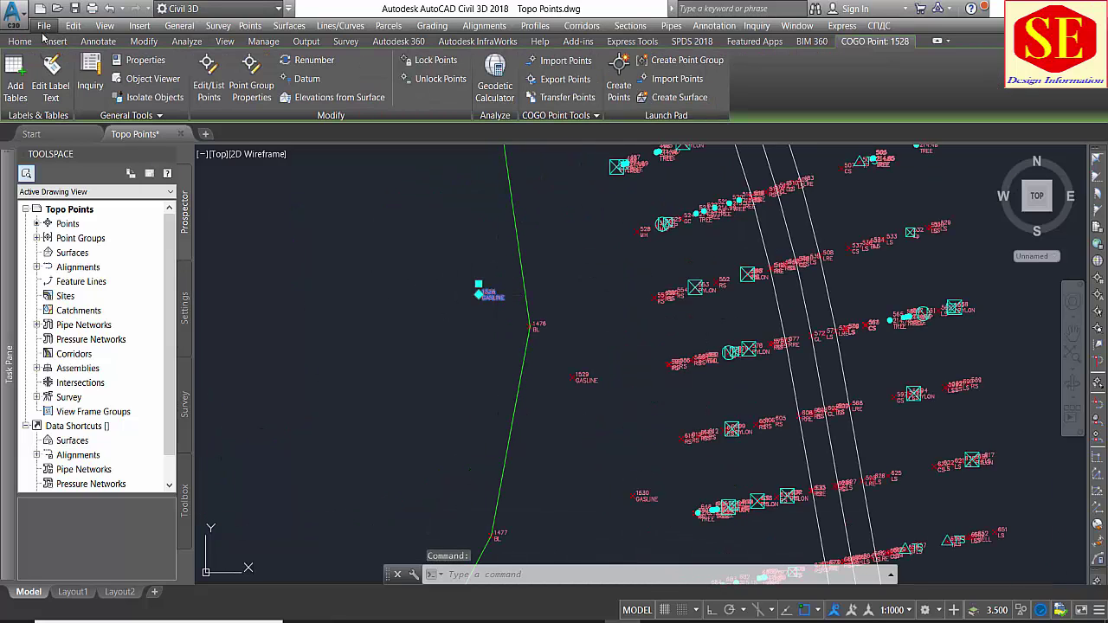
pyautogui.click(20, 42)
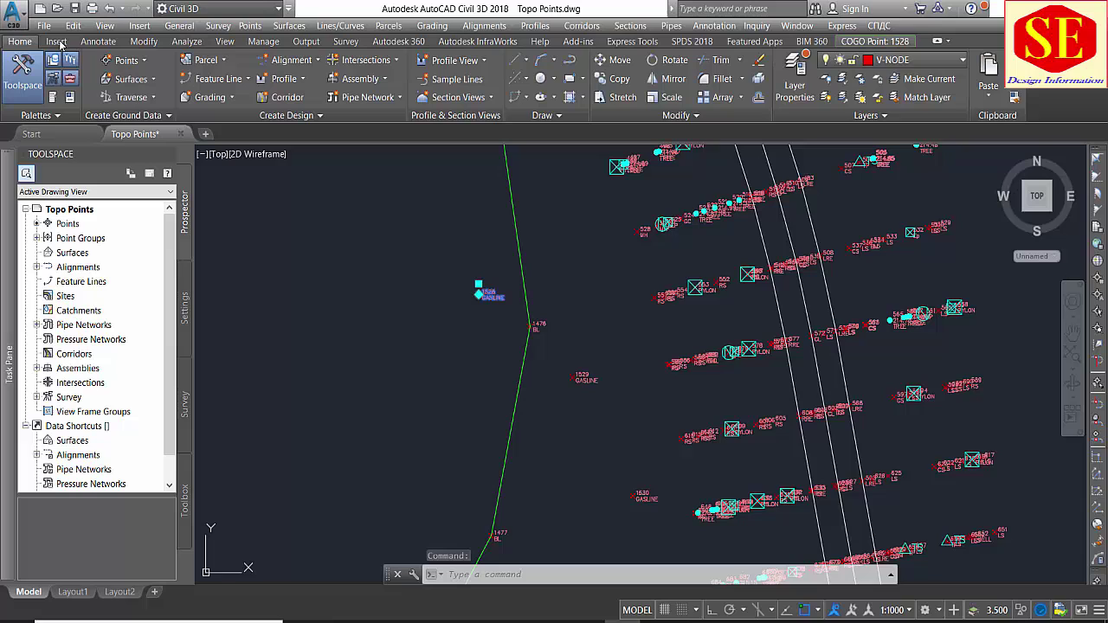
pyautogui.click(905, 59)
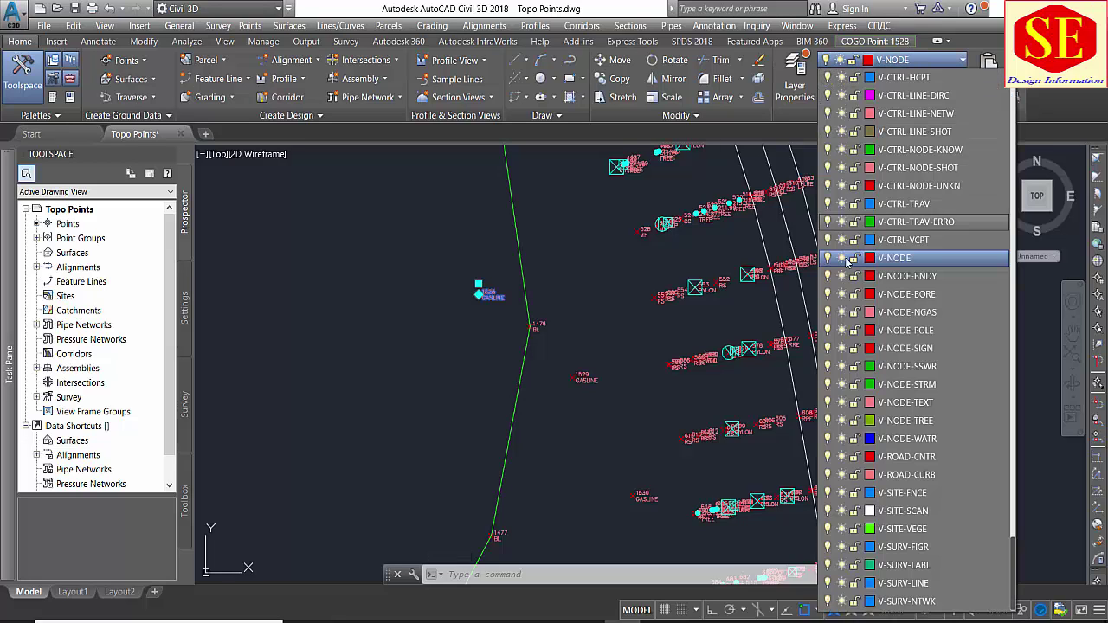
pyautogui.click(848, 258)
pyautogui.click(828, 258)
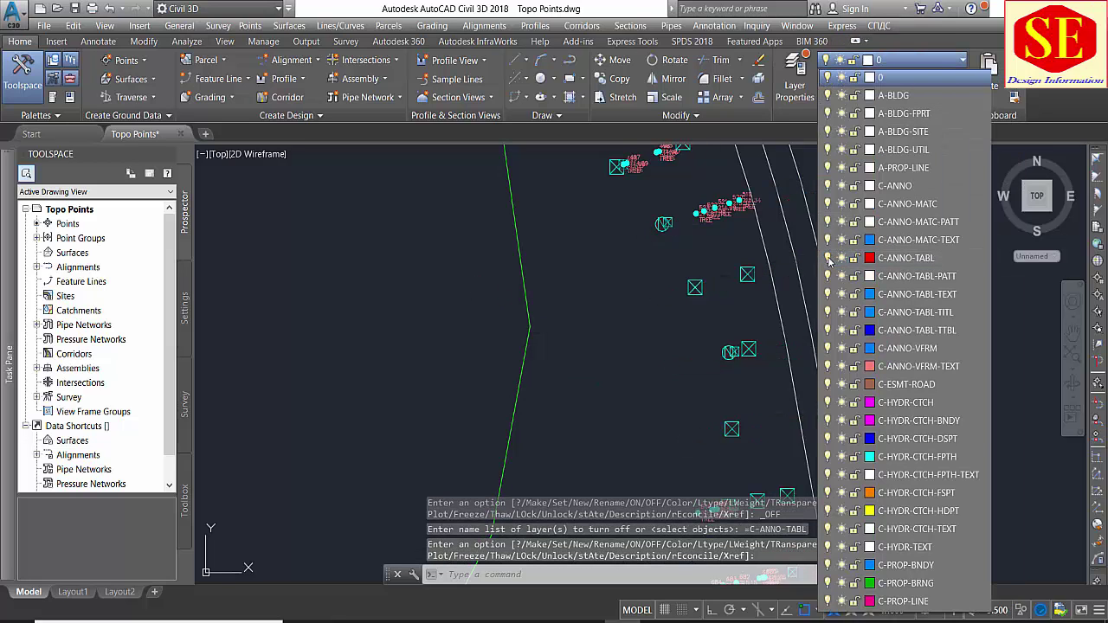
# Step: Check the tree points' layer, then freeze V-NODE-TREE and turn off C-HYDR-CTCH-BNDY
pyautogui.click(639, 164)
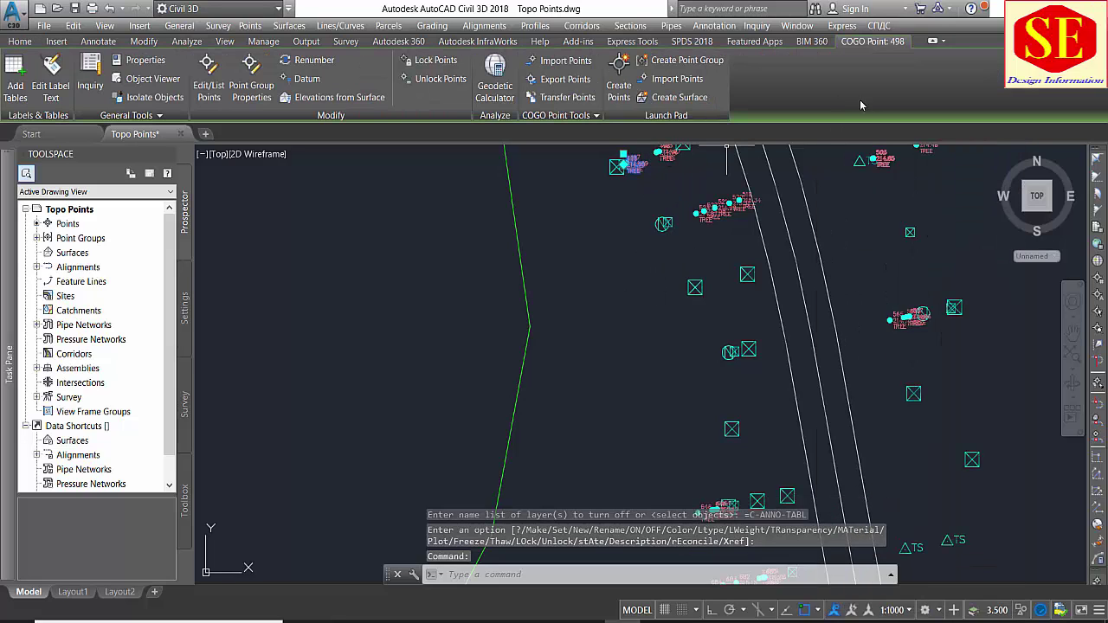
pyautogui.click(19, 41)
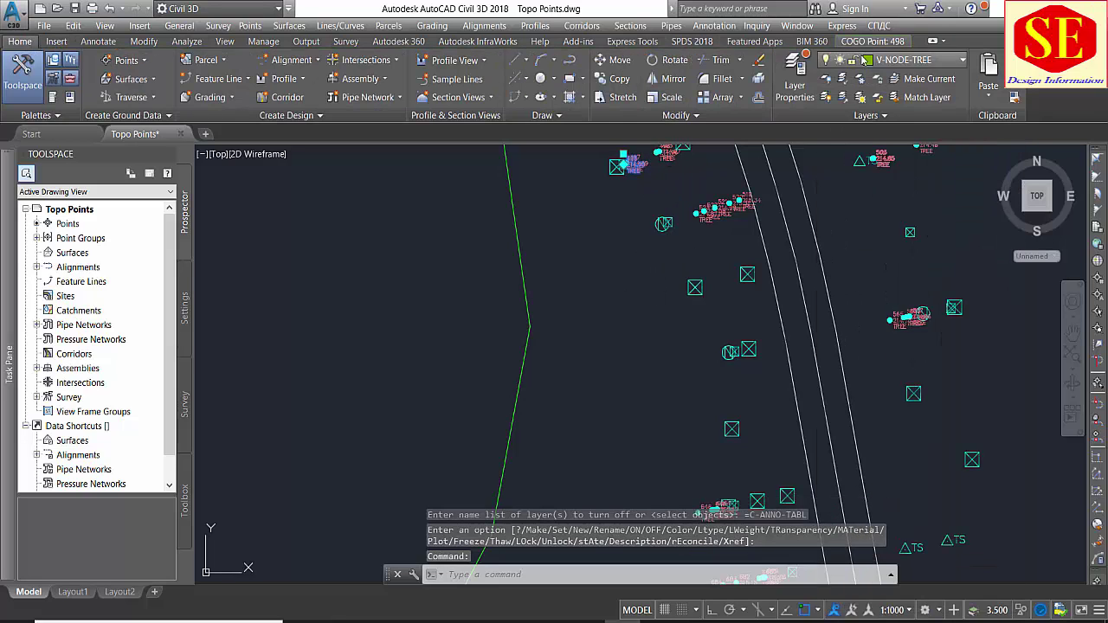
pyautogui.click(909, 60)
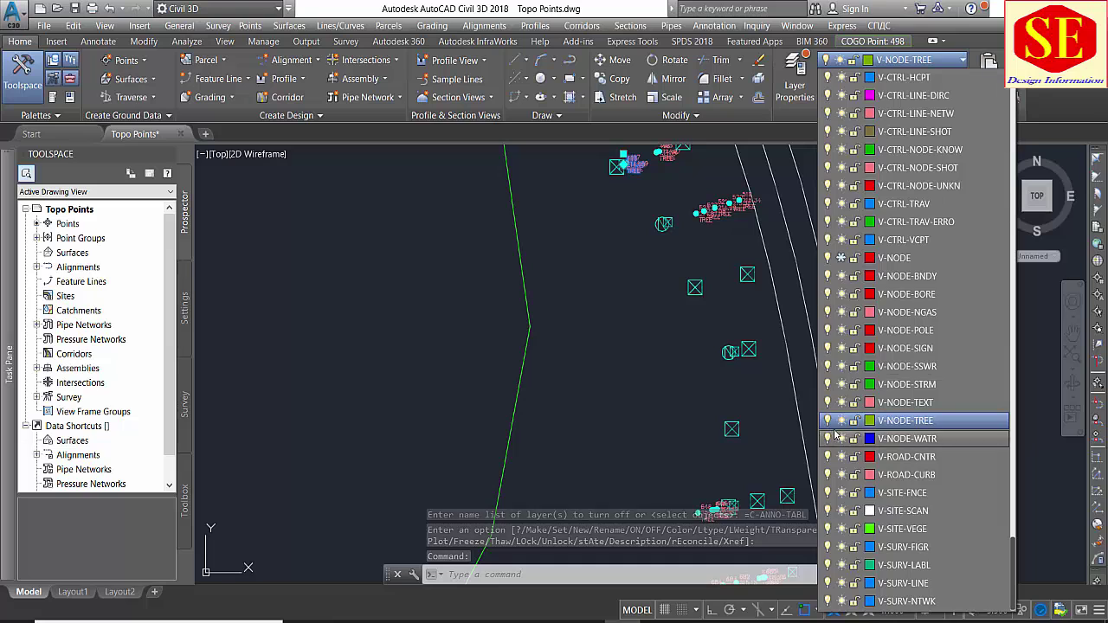
pyautogui.click(841, 420)
pyautogui.click(828, 422)
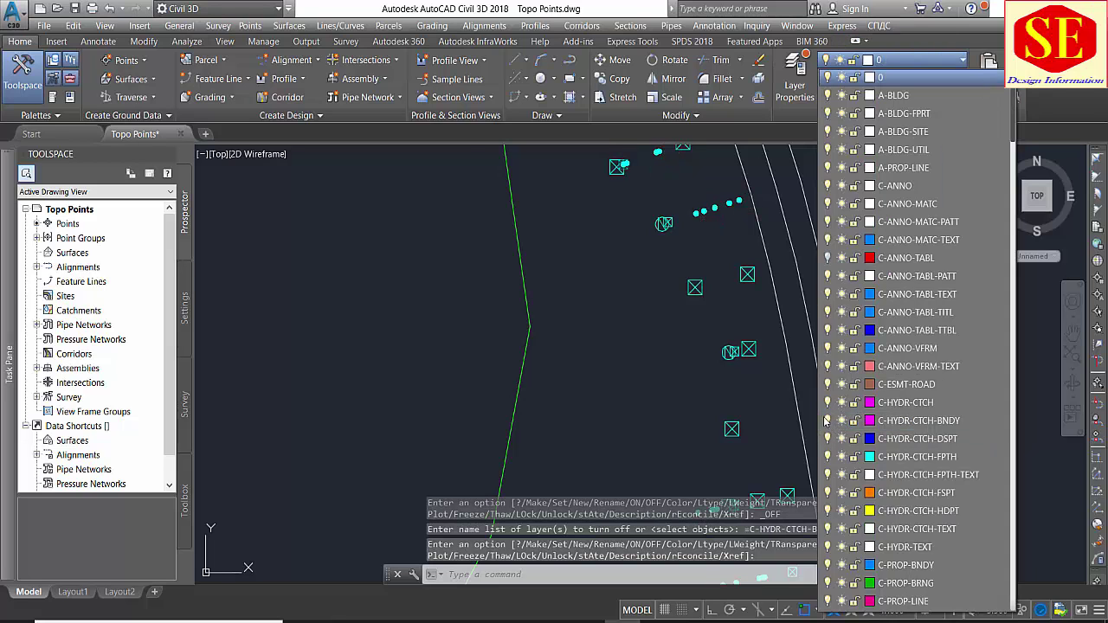
pyautogui.scroll(-5, 558, 374)
pyautogui.click(494, 307)
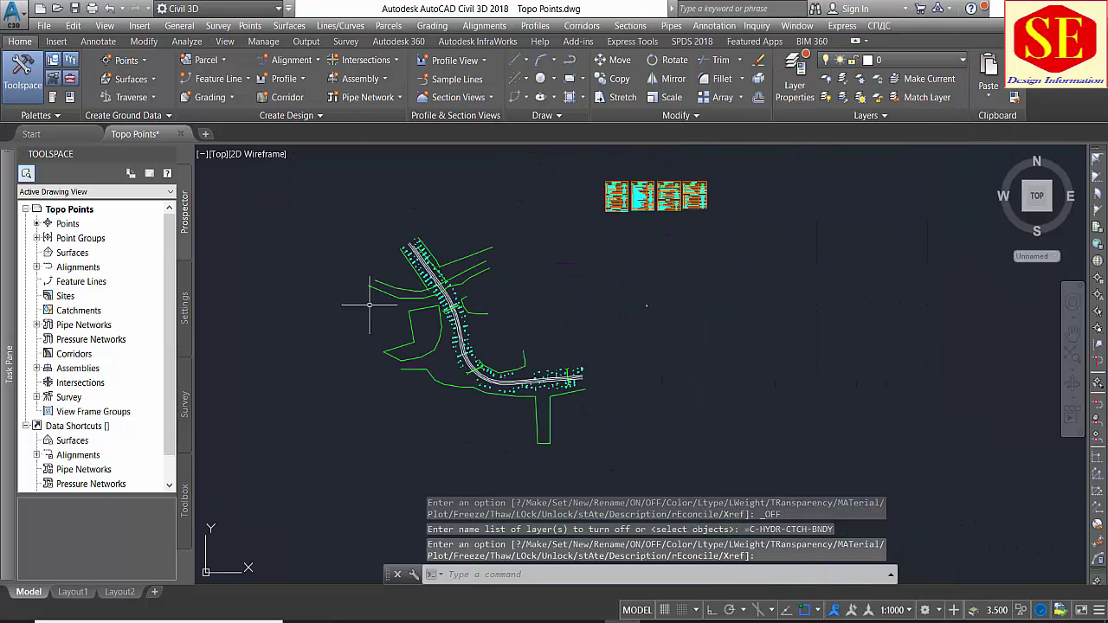
pyautogui.scroll(-2, 450, 277)
pyautogui.scroll(2, 436, 279)
pyautogui.scroll(2, 600, 314)
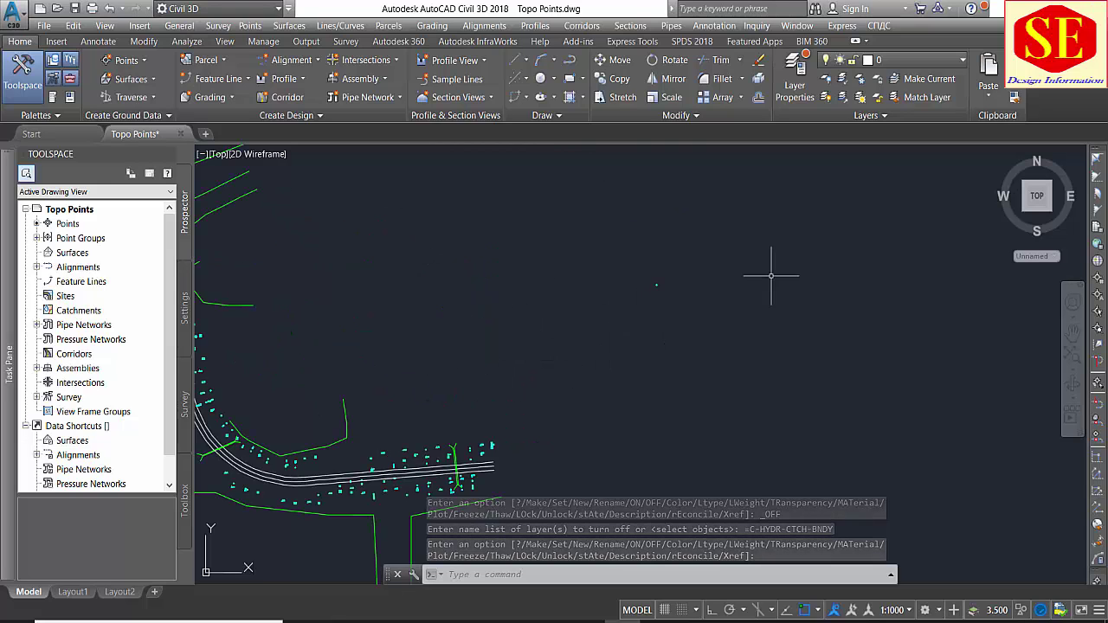
# Step: Erase the stray object near the road
pyautogui.click(654, 282)
pyautogui.click(609, 307)
pyautogui.write('e')
pyautogui.press('Return')
# Step: Window-select all the road linework and points and cut them to the clipboard
pyautogui.scroll(-2, 707, 351)
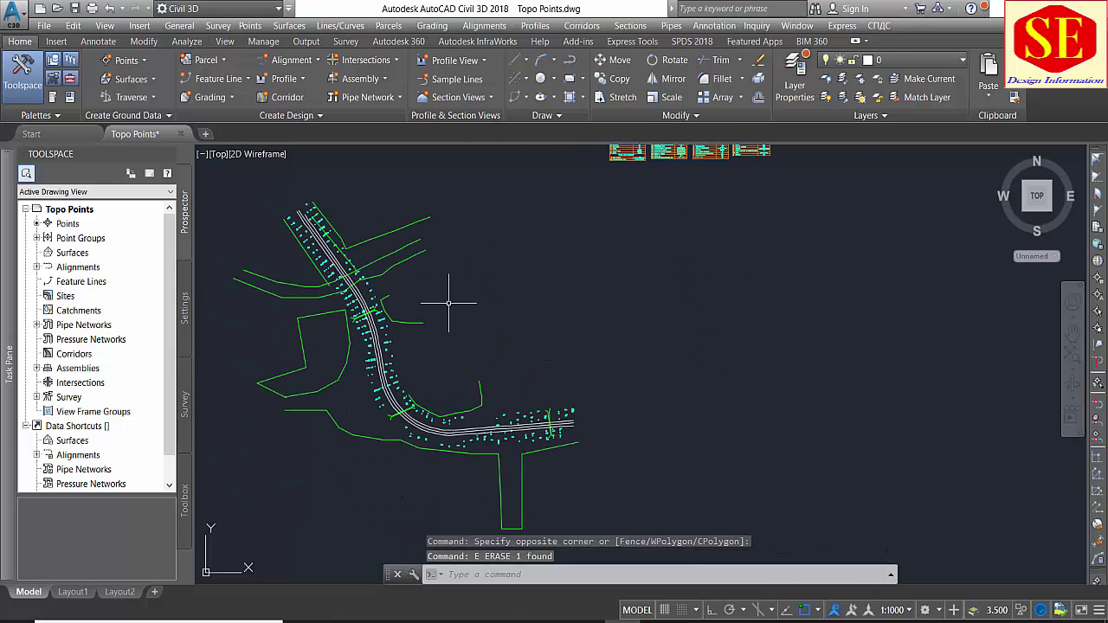
pyautogui.moveTo(449, 303); pyautogui.dragTo(546, 310, button='middle')
pyautogui.scroll(-2, 548, 280)
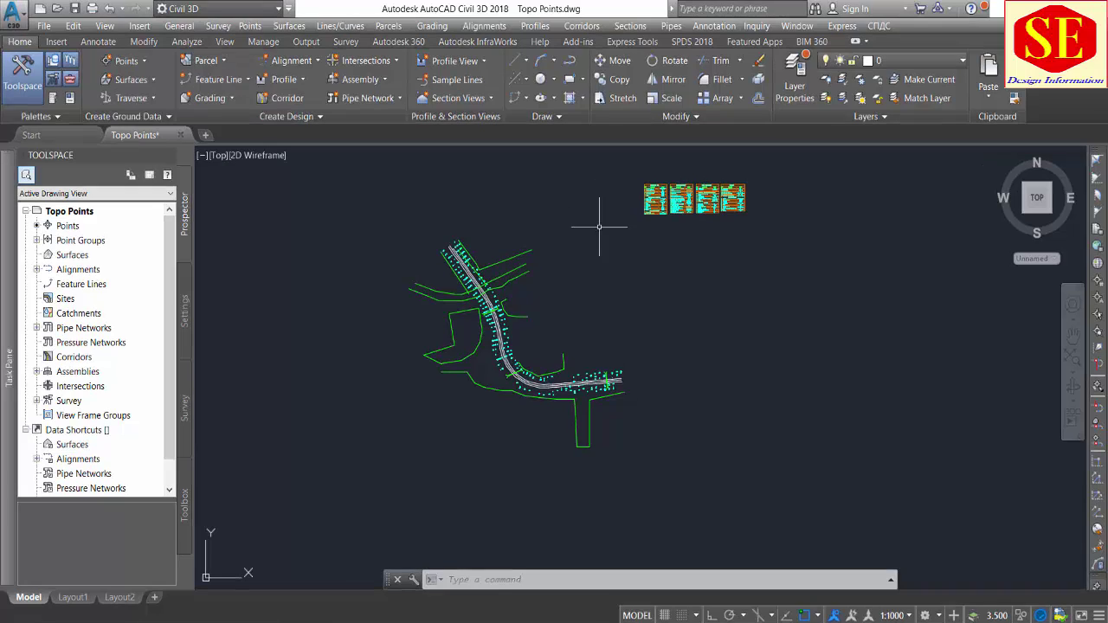
pyautogui.click(597, 204)
pyautogui.click(337, 437)
pyautogui.click(689, 332)
pyautogui.click(394, 475)
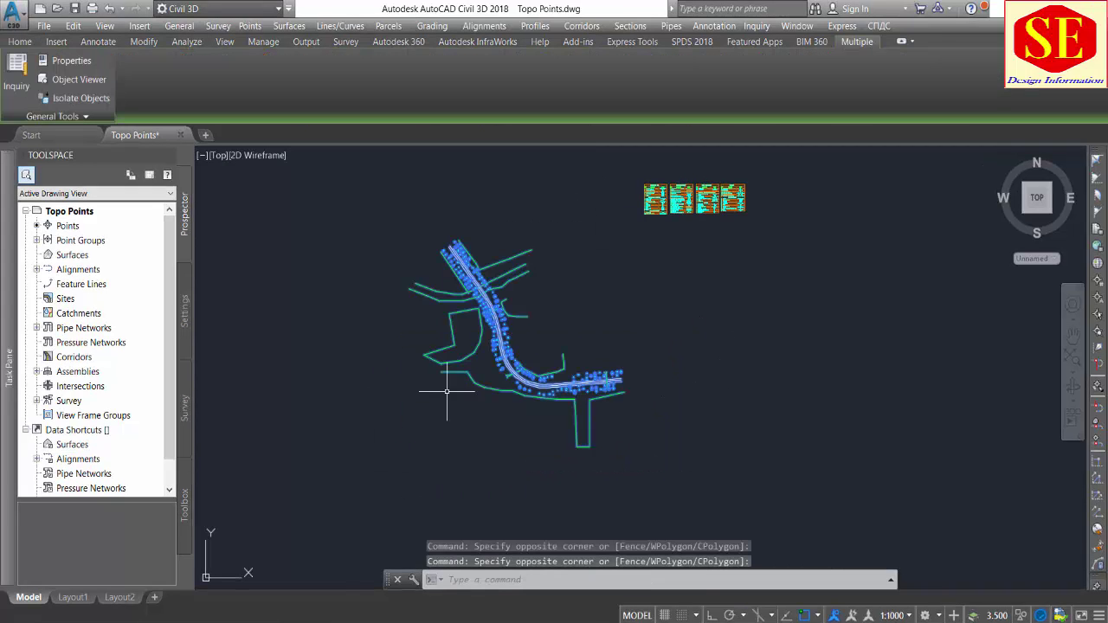
pyautogui.click(569, 229)
pyautogui.click(361, 418)
pyautogui.rightClick(487, 377)
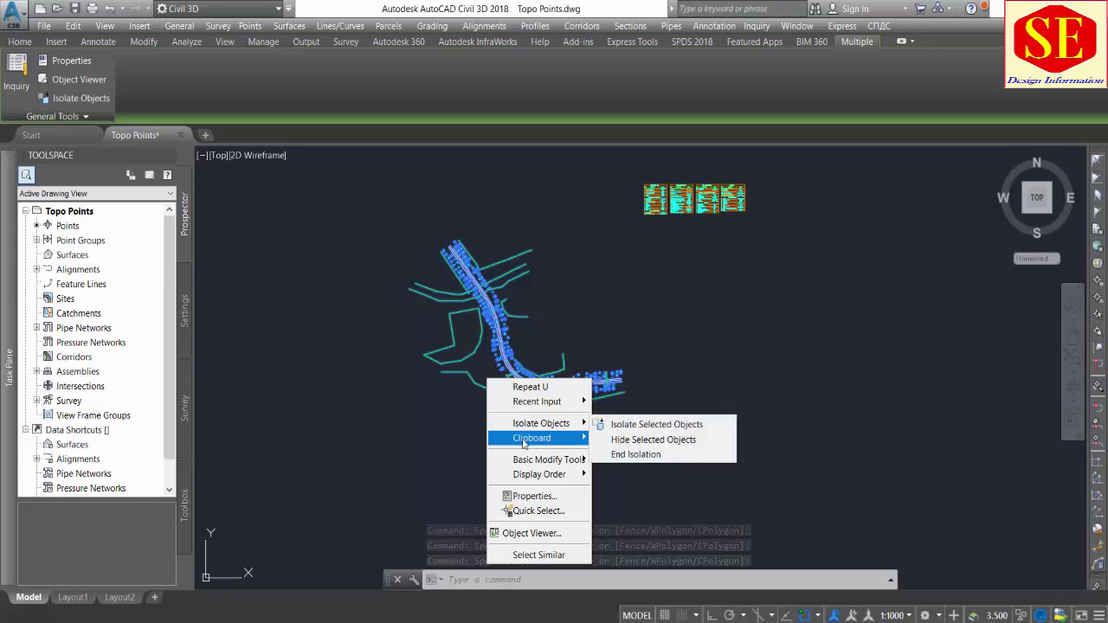
pyautogui.moveTo(531, 438)
pyautogui.click(616, 439)
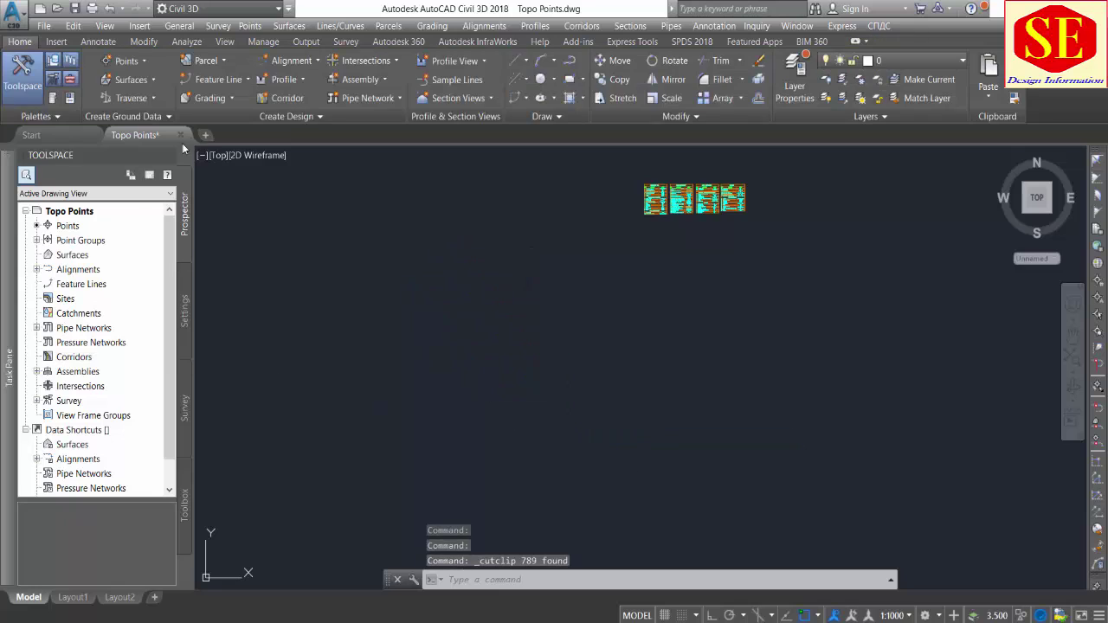
# Step: Paste the road into new Drawing2 at original coordinates, zoom extents, then return to Topo Points
pyautogui.click(206, 135)
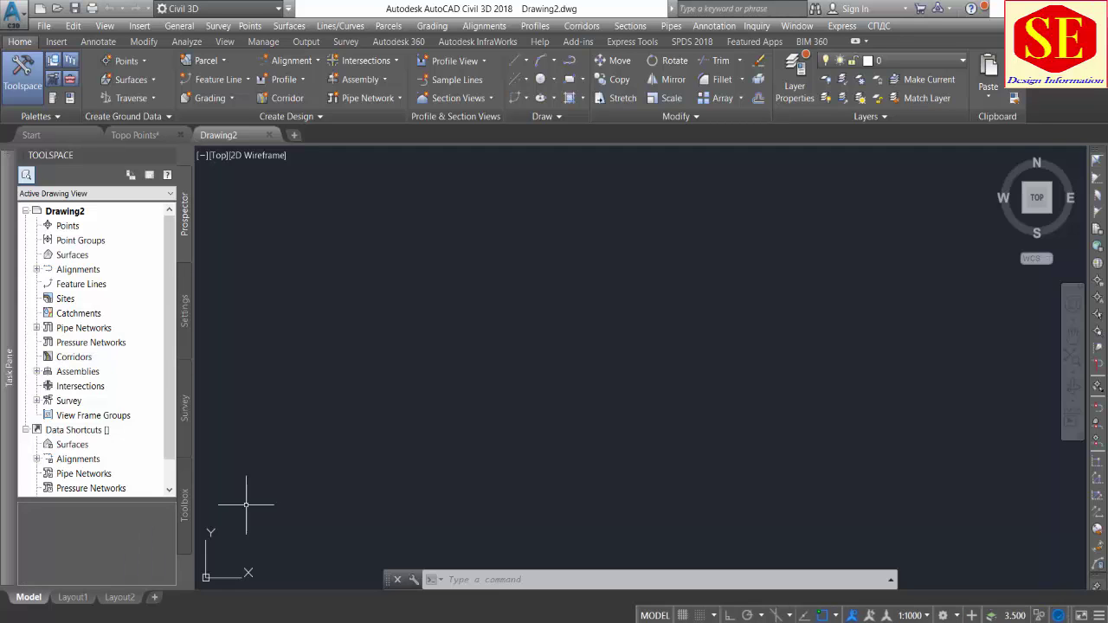
pyautogui.rightClick(416, 308)
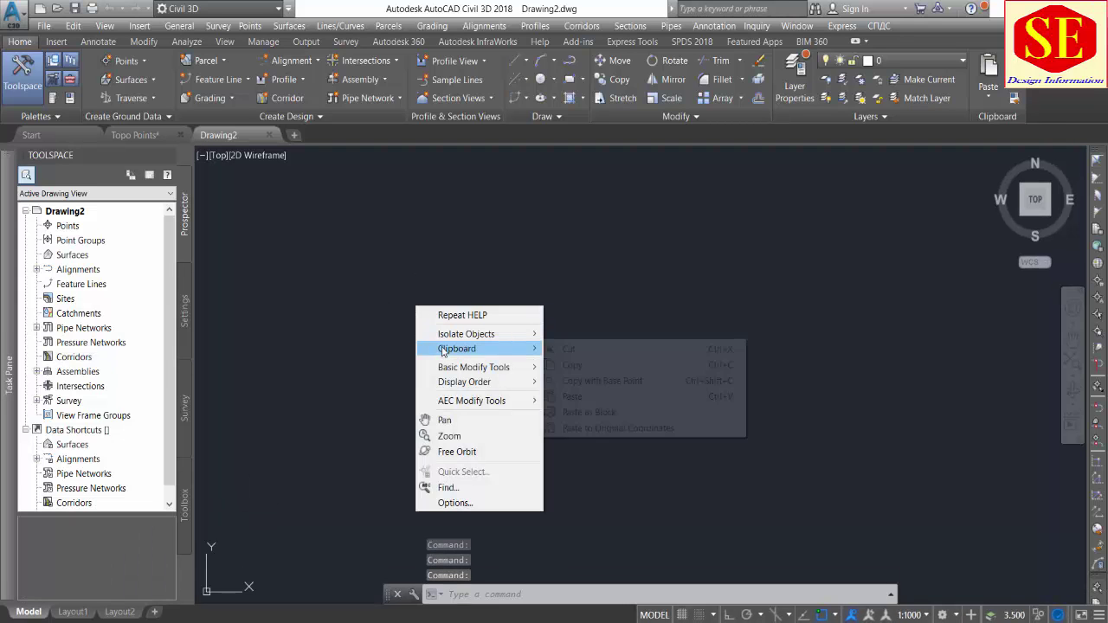
pyautogui.moveTo(457, 348)
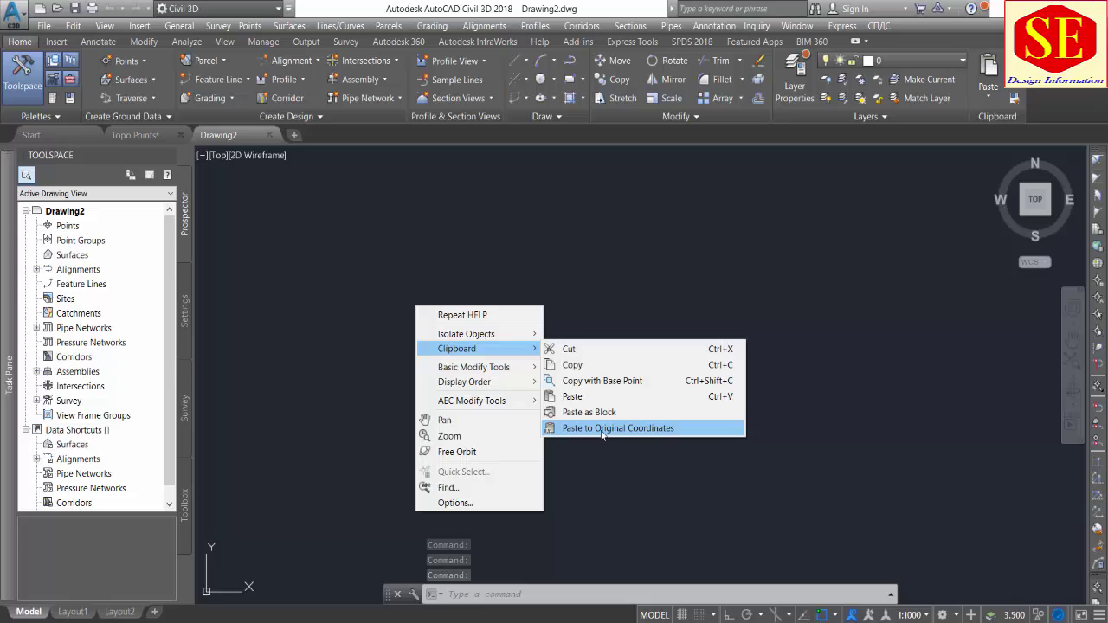
pyautogui.click(602, 431)
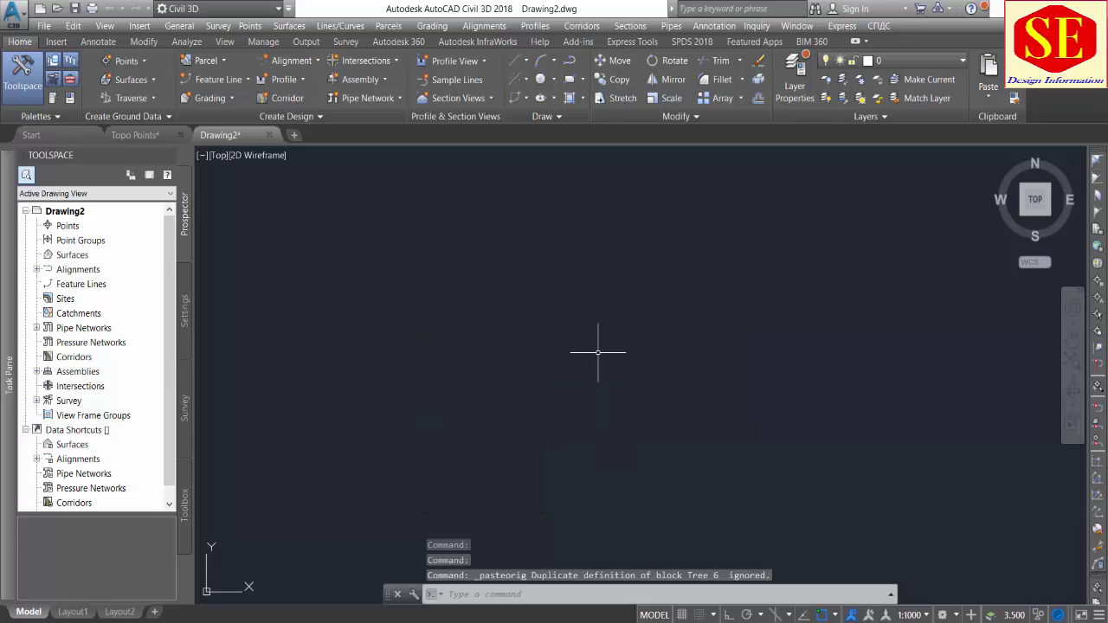
pyautogui.write('z')
pyautogui.press('Return')
pyautogui.write('e')
pyautogui.press('Return')
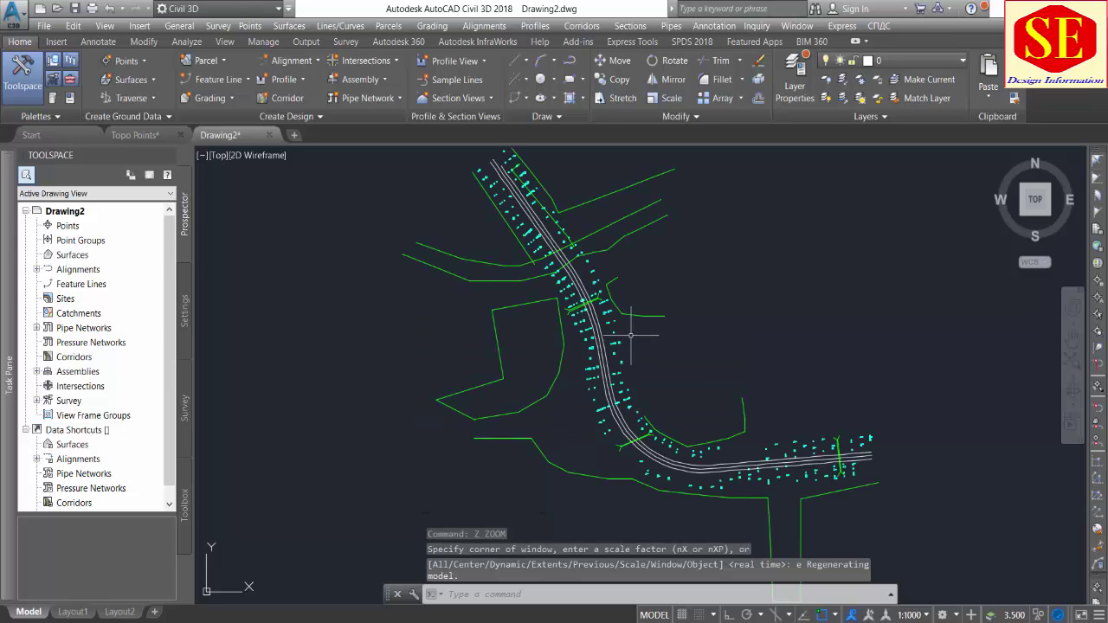
pyautogui.scroll(-4, 554, 276)
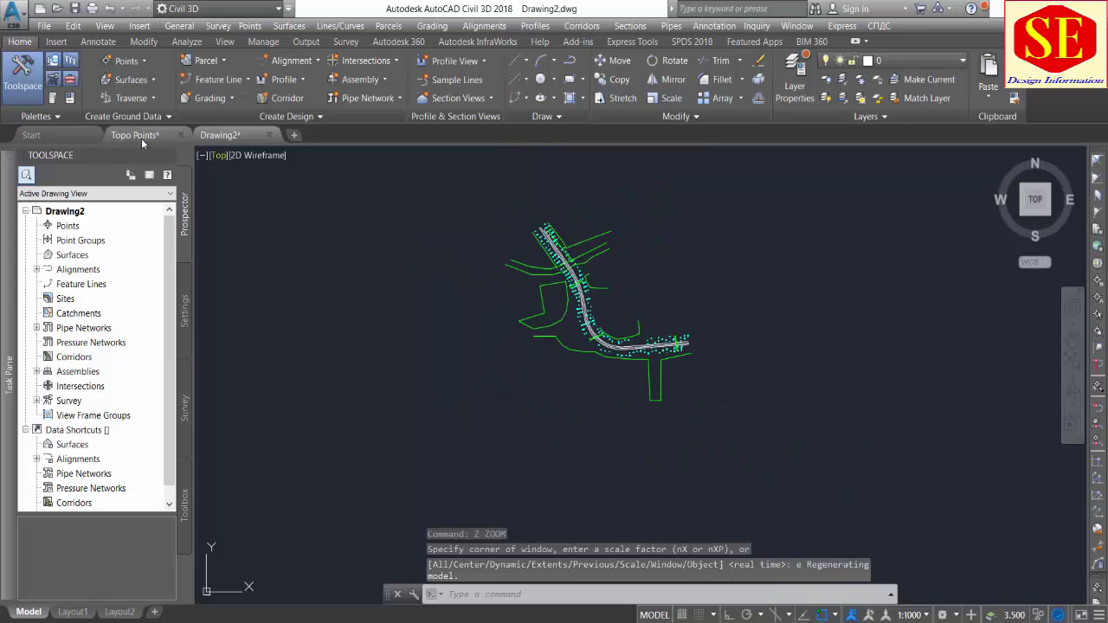
pyautogui.click(142, 136)
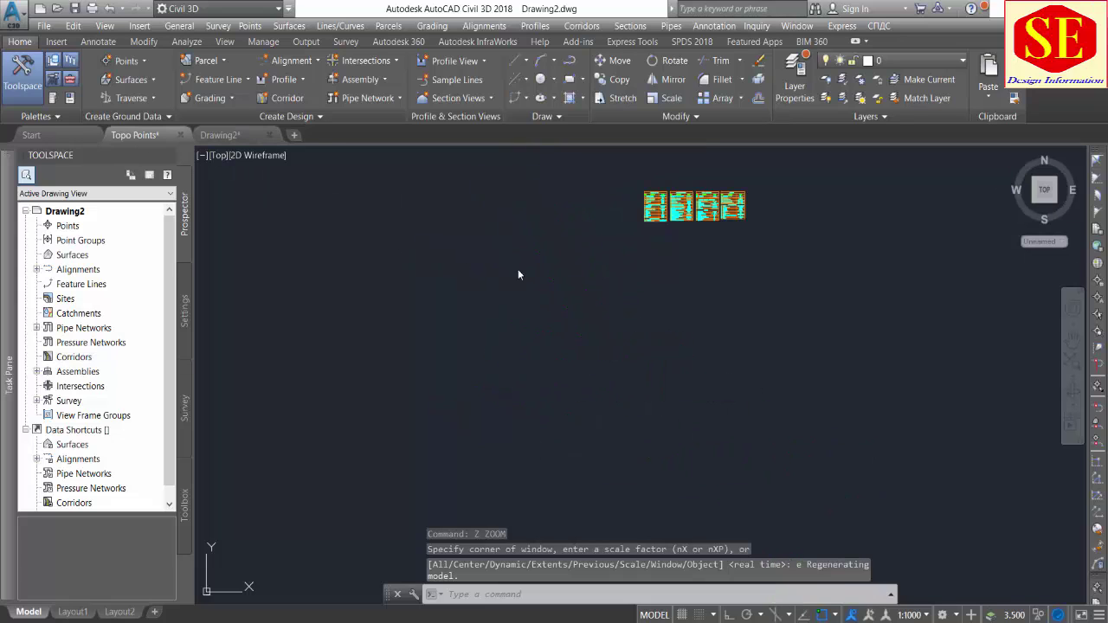
# Step: Turn the C-ANNO-TABL and C-HYDR-CTCH-BNDY layers back on
pyautogui.click(802, 170)
pyautogui.click(569, 251)
pyautogui.press('Escape')
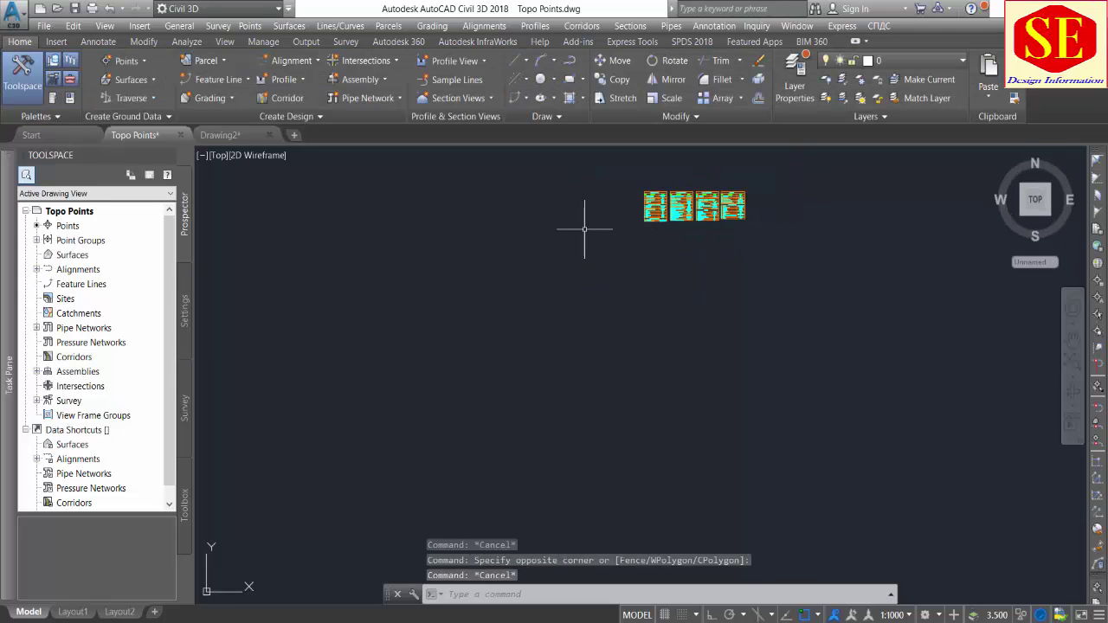
pyautogui.click(878, 63)
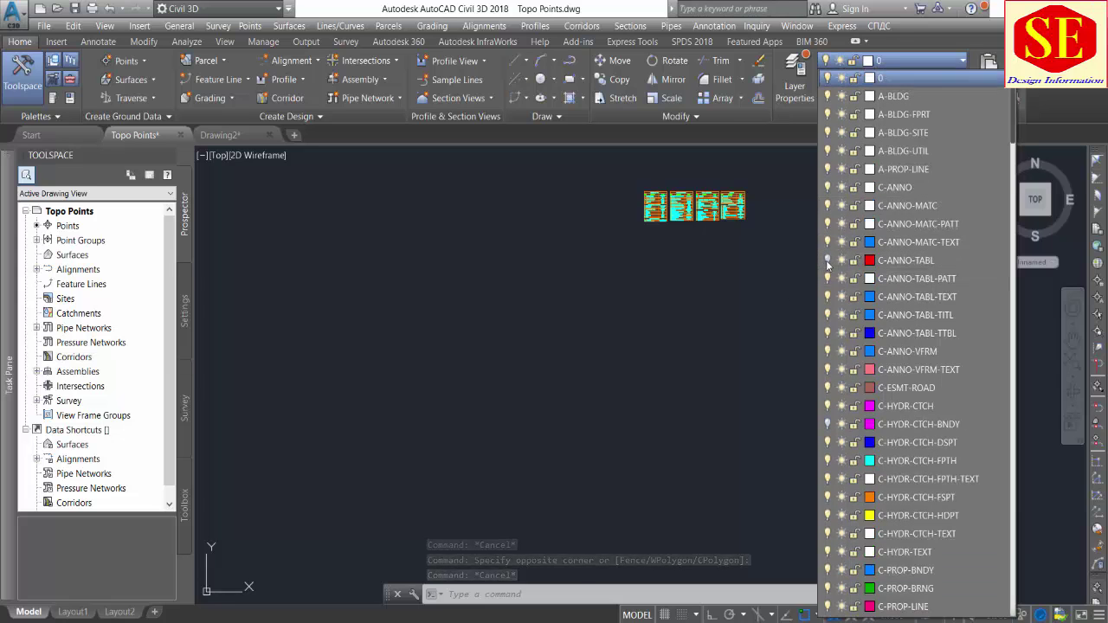
pyautogui.click(828, 260)
pyautogui.scroll(-3, 852, 424)
pyautogui.scroll(-5, 857, 398)
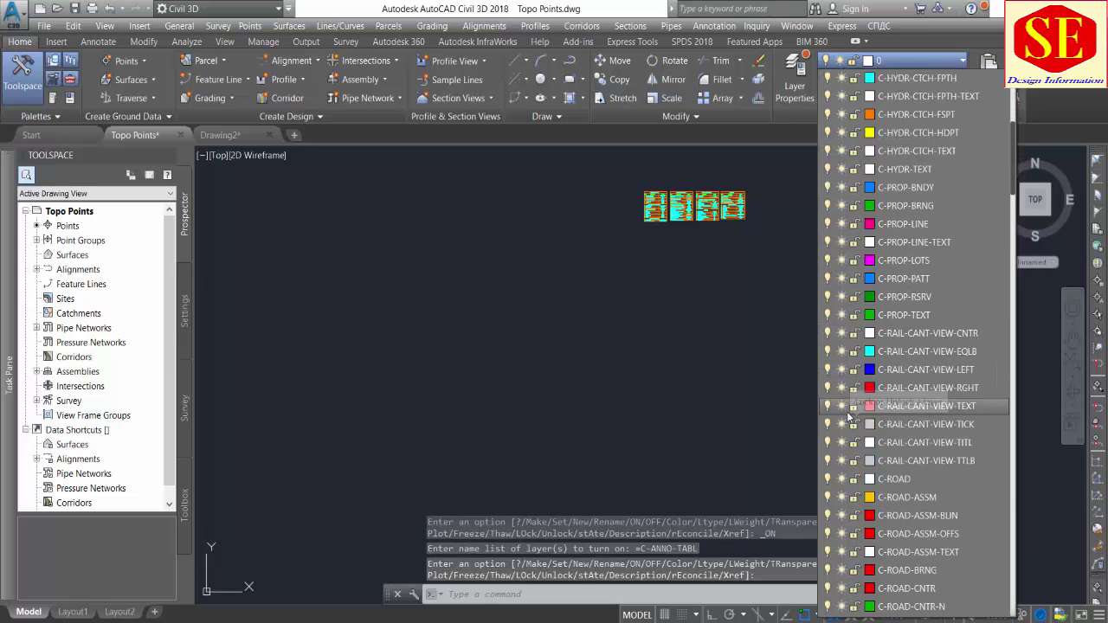
pyautogui.scroll(4, 844, 347)
pyautogui.click(828, 207)
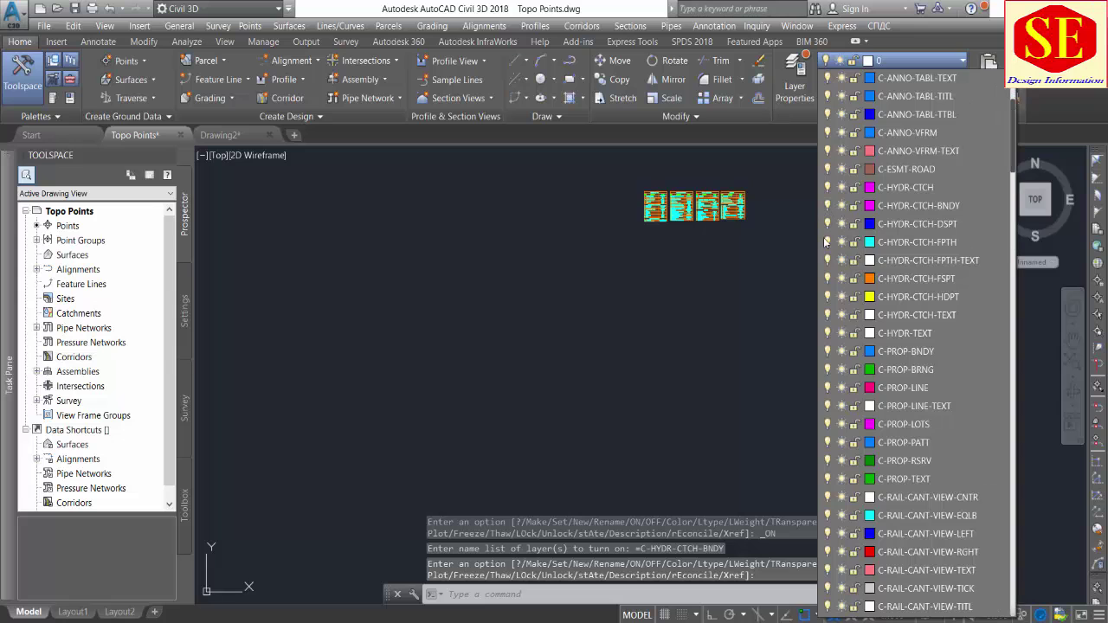
# Step: Thaw the V-NODE-TREE and V-NODE layers so the survey points reappear
pyautogui.scroll(-5, 853, 303)
pyautogui.scroll(-5, 857, 327)
pyautogui.scroll(-3, 855, 327)
pyautogui.scroll(-3, 855, 327)
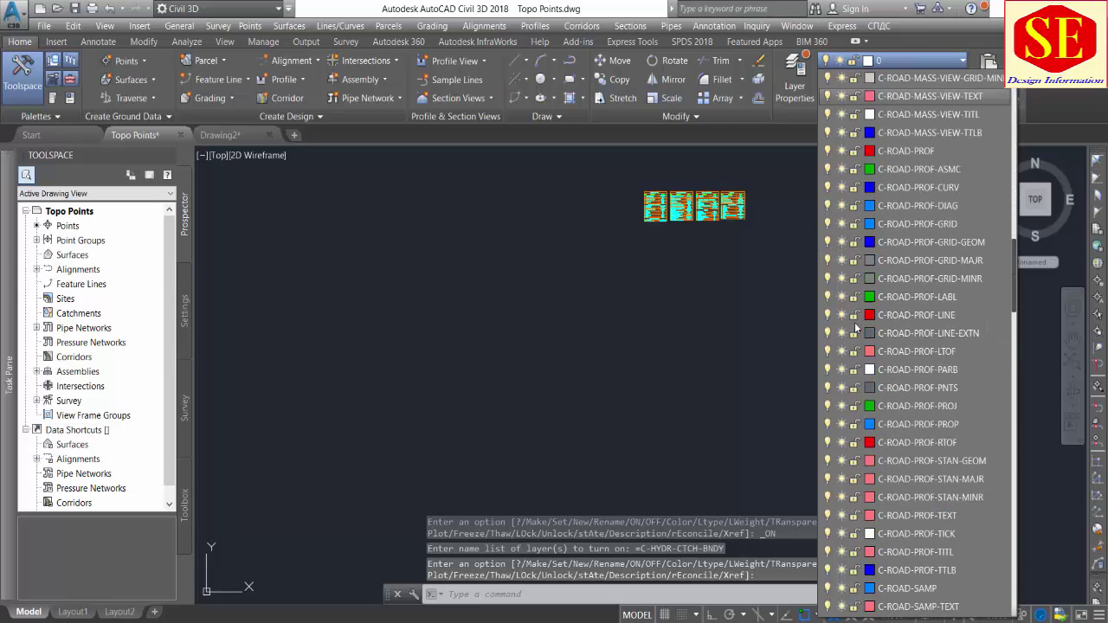
pyautogui.scroll(-3, 856, 328)
pyautogui.scroll(-3, 855, 327)
pyautogui.scroll(-3, 856, 327)
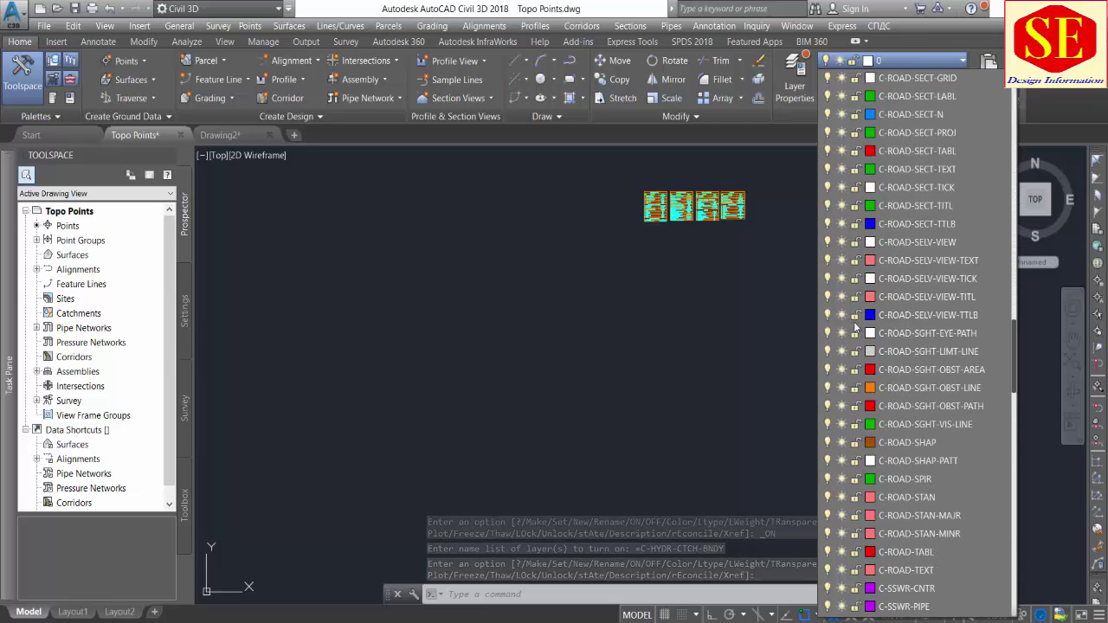
pyautogui.scroll(-3, 855, 327)
pyautogui.scroll(-3, 855, 327)
pyautogui.scroll(-3, 855, 327)
pyautogui.scroll(-3, 855, 327)
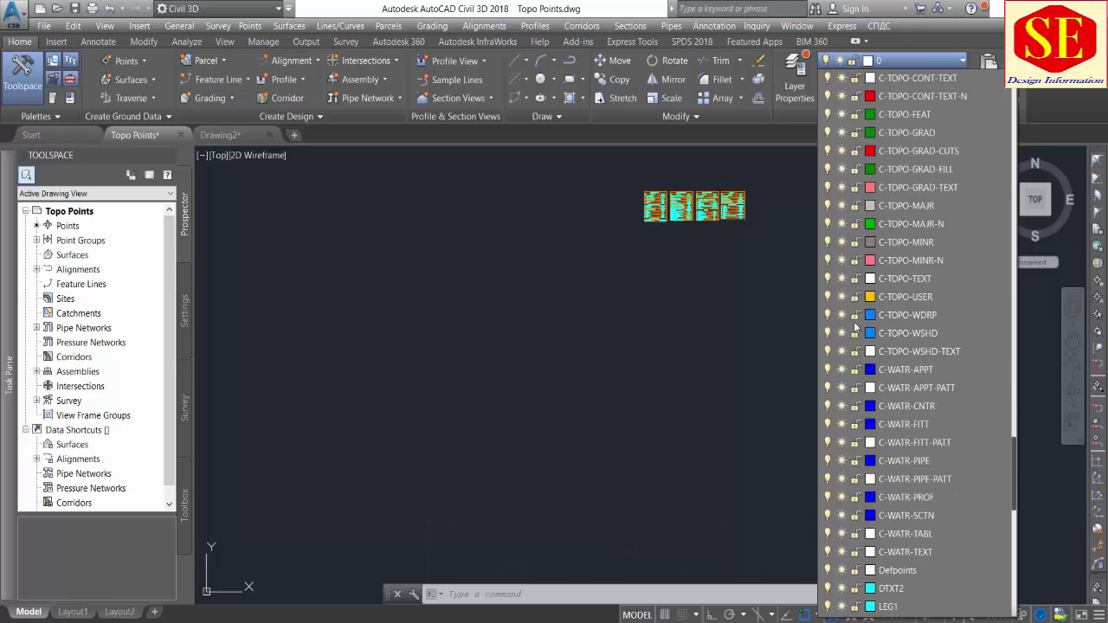
pyautogui.scroll(-3, 855, 327)
pyautogui.scroll(-3, 856, 327)
pyautogui.scroll(-2, 855, 327)
pyautogui.scroll(-3, 855, 327)
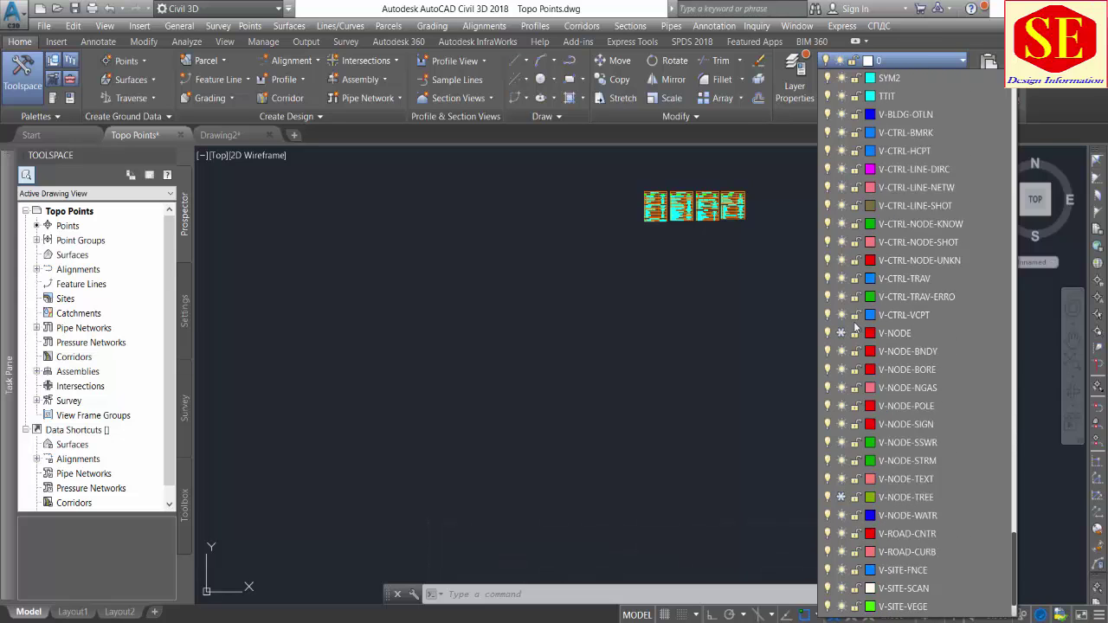
pyautogui.scroll(-2, 855, 328)
pyautogui.click(841, 425)
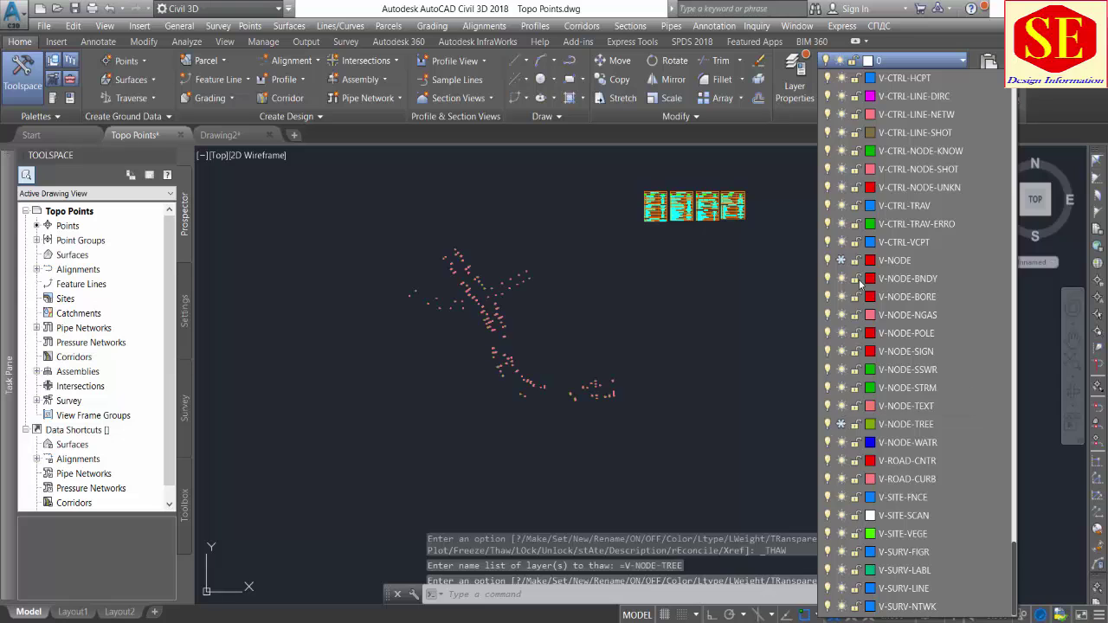
pyautogui.click(841, 260)
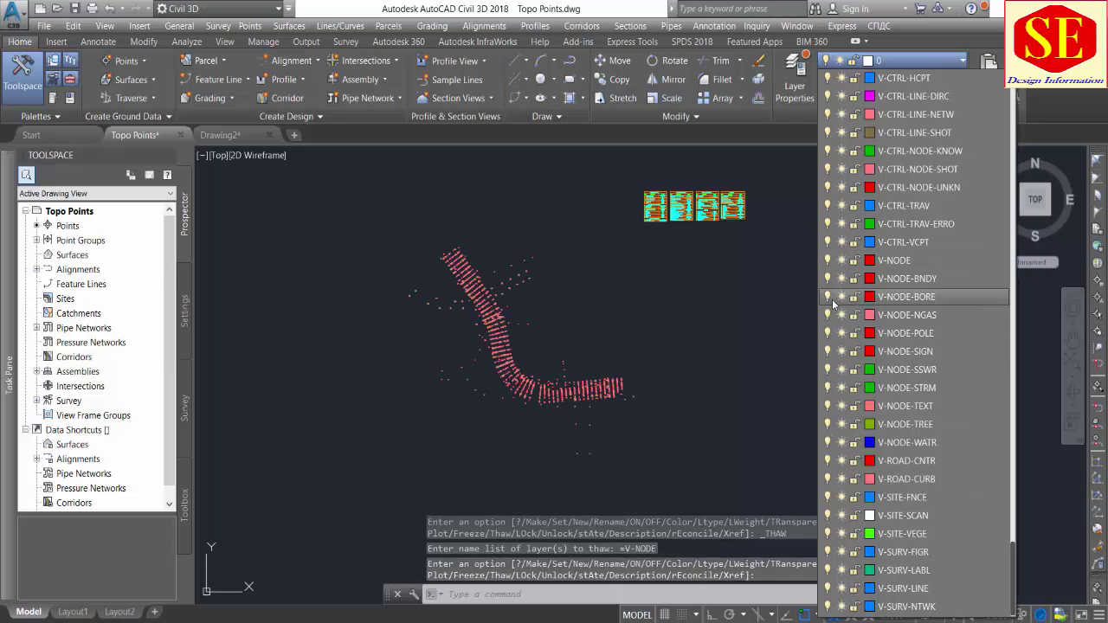
pyautogui.click(546, 337)
pyautogui.scroll(4, 489, 308)
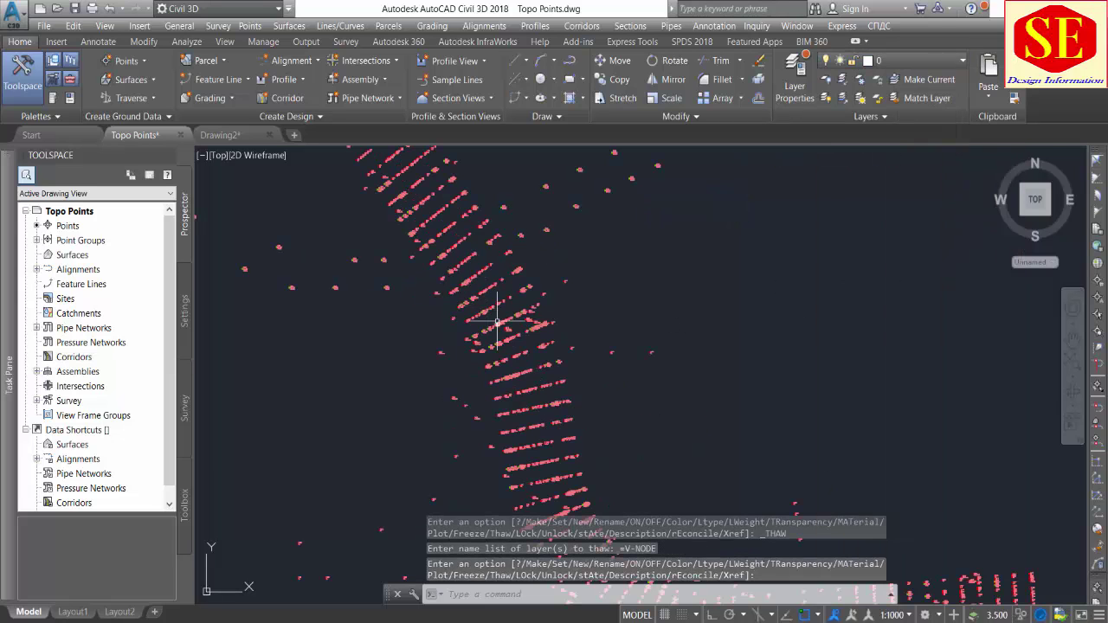
pyautogui.scroll(-5, 498, 320)
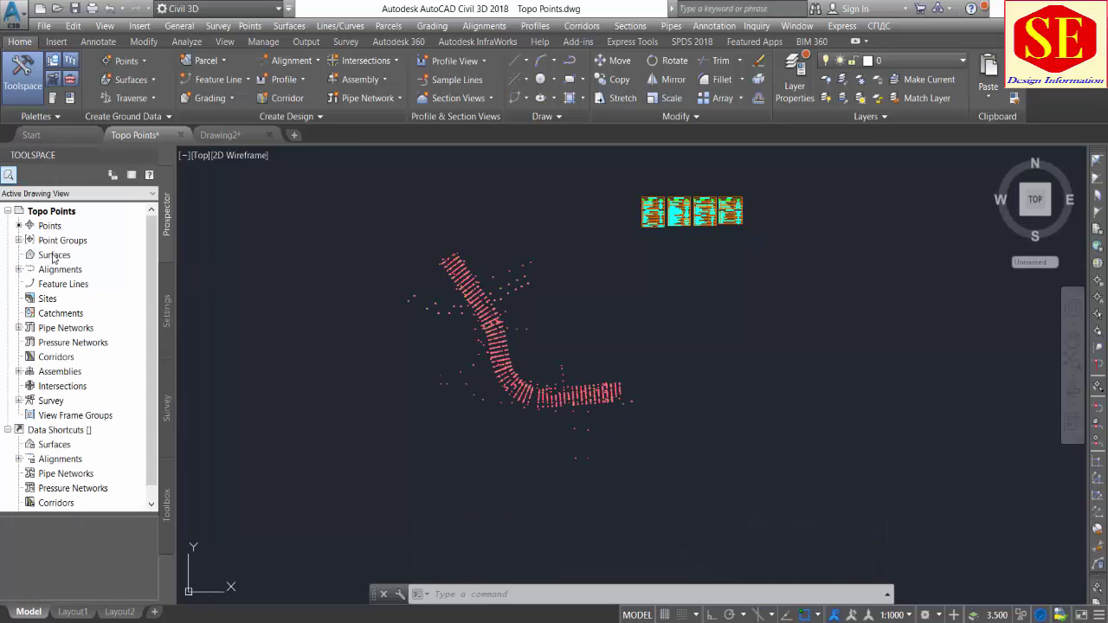
# Step: Create a new TIN surface named abc
pyautogui.rightClick(53, 255)
pyautogui.click(74, 263)
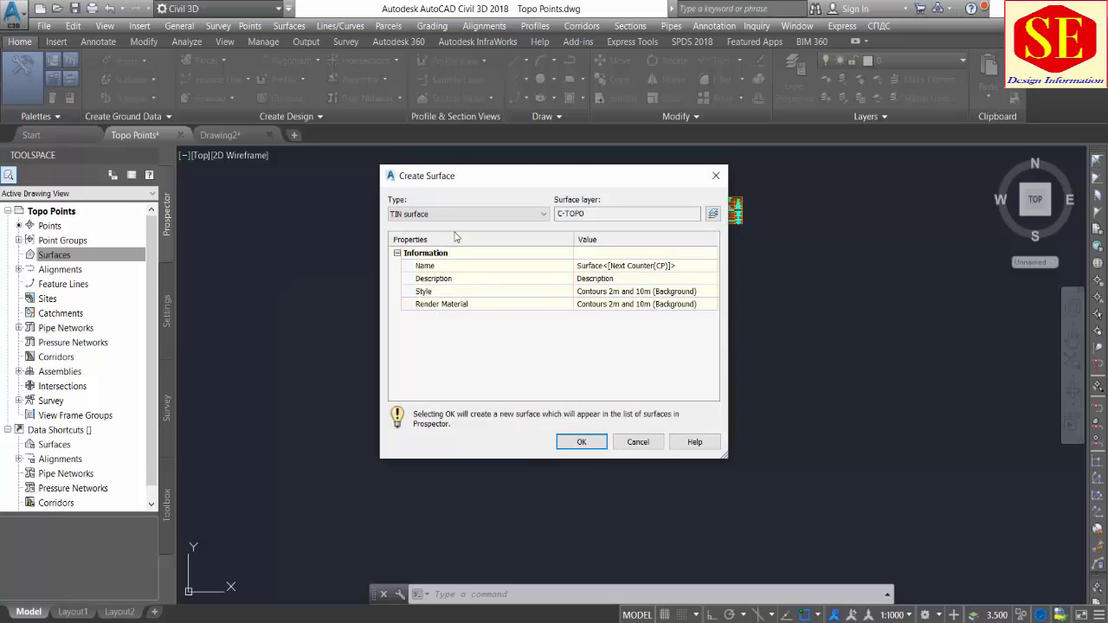
pyautogui.click(612, 264)
pyautogui.write('abc')
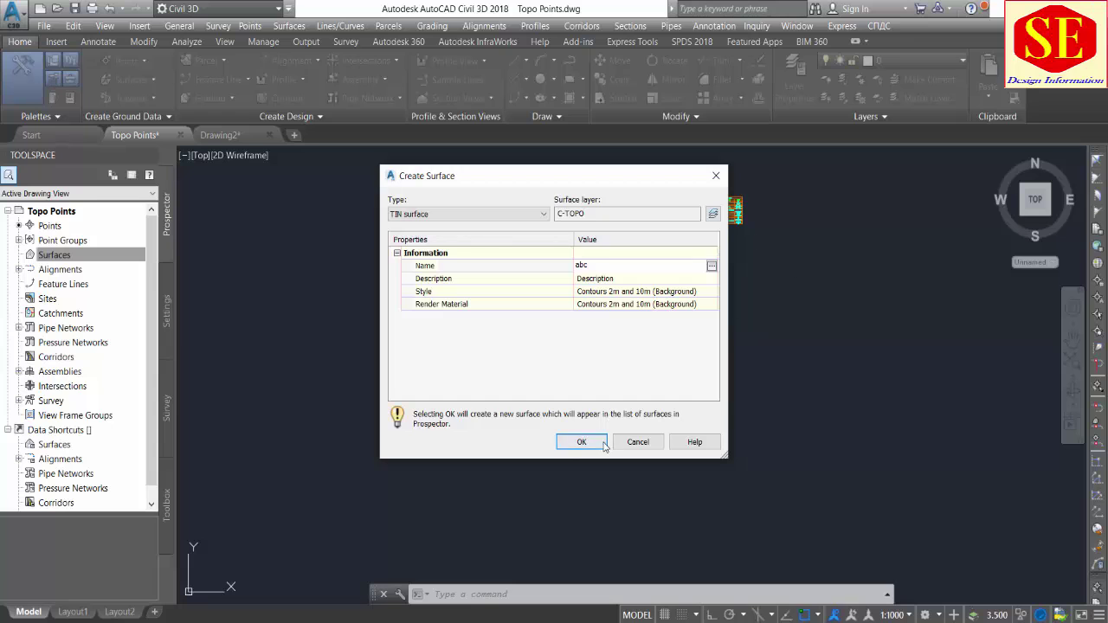
pyautogui.click(604, 445)
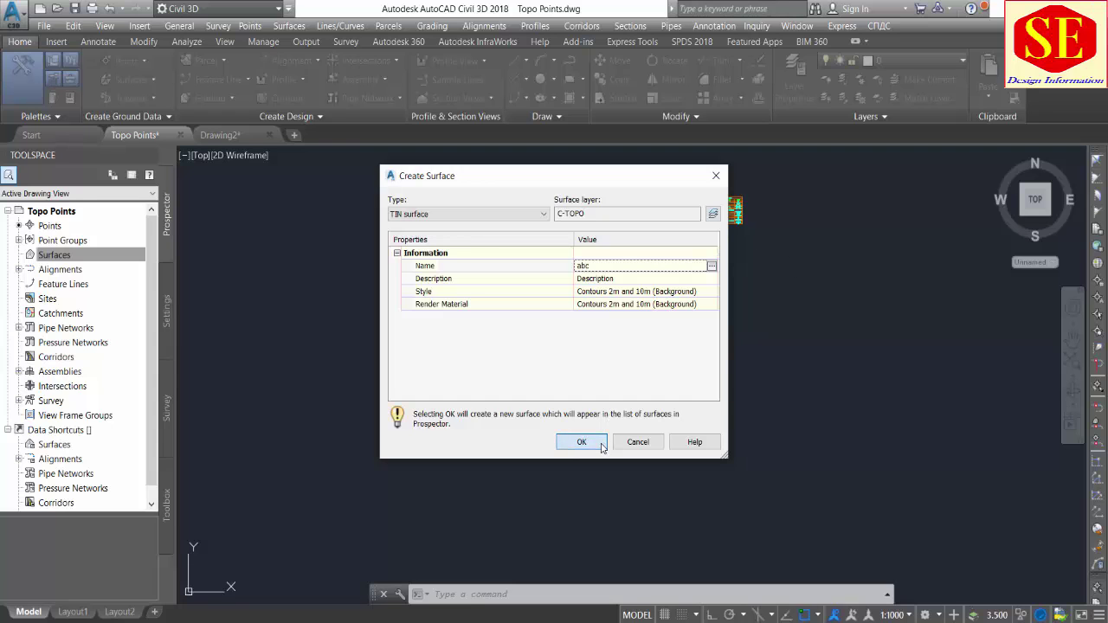
# Step: Change the Minor Interval in abc's surface style from 2.000m on the Contours tab
pyautogui.click(35, 256)
pyautogui.click(19, 255)
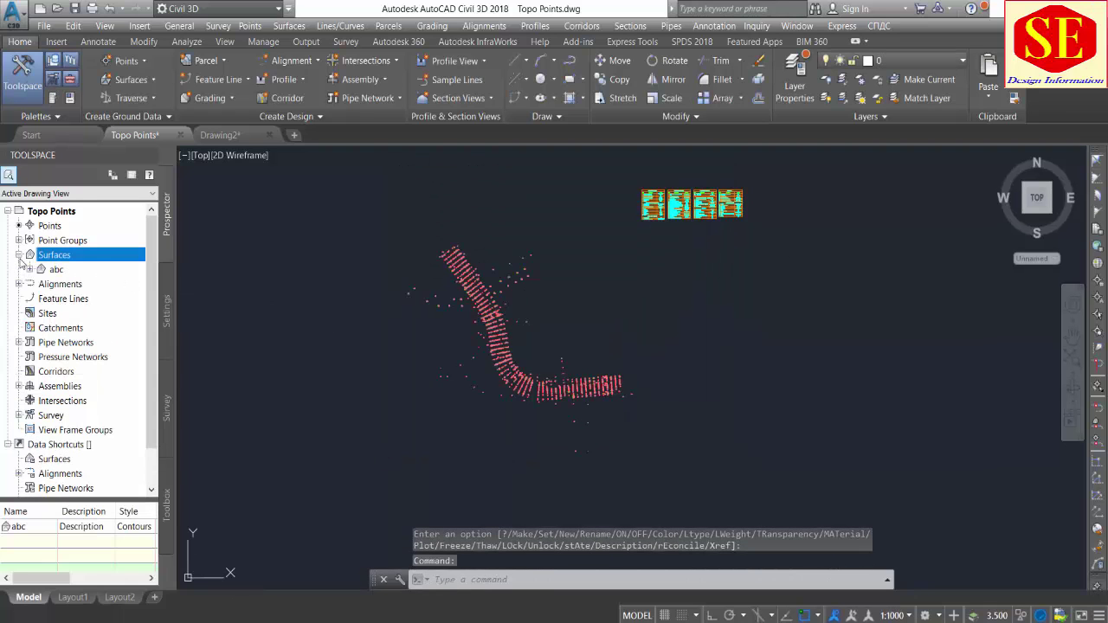
pyautogui.doubleClick(50, 271)
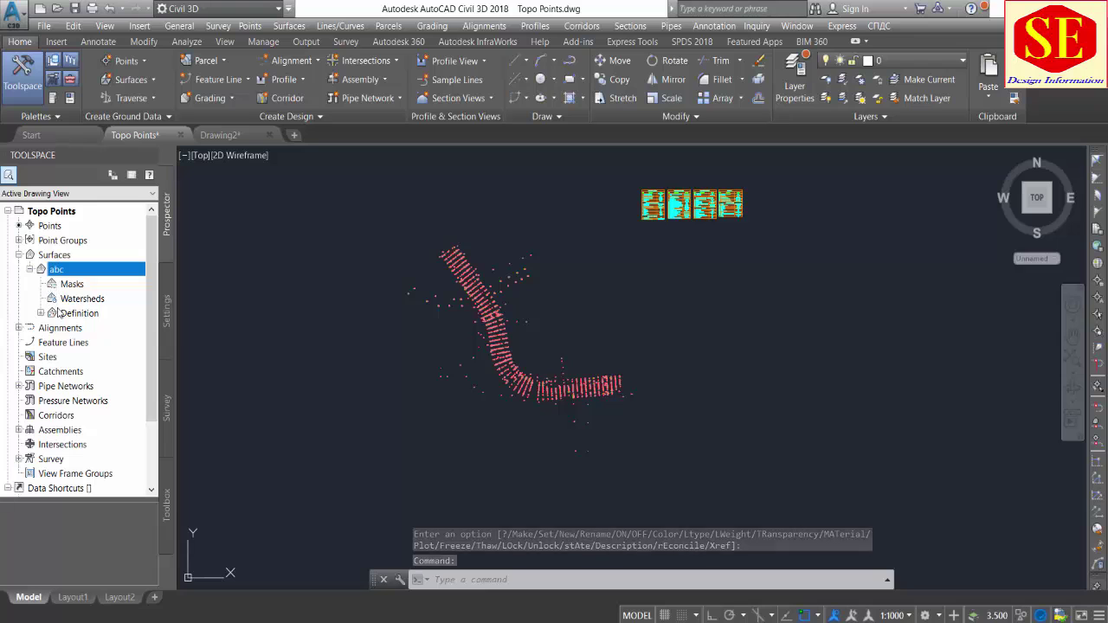
pyautogui.rightClick(59, 270)
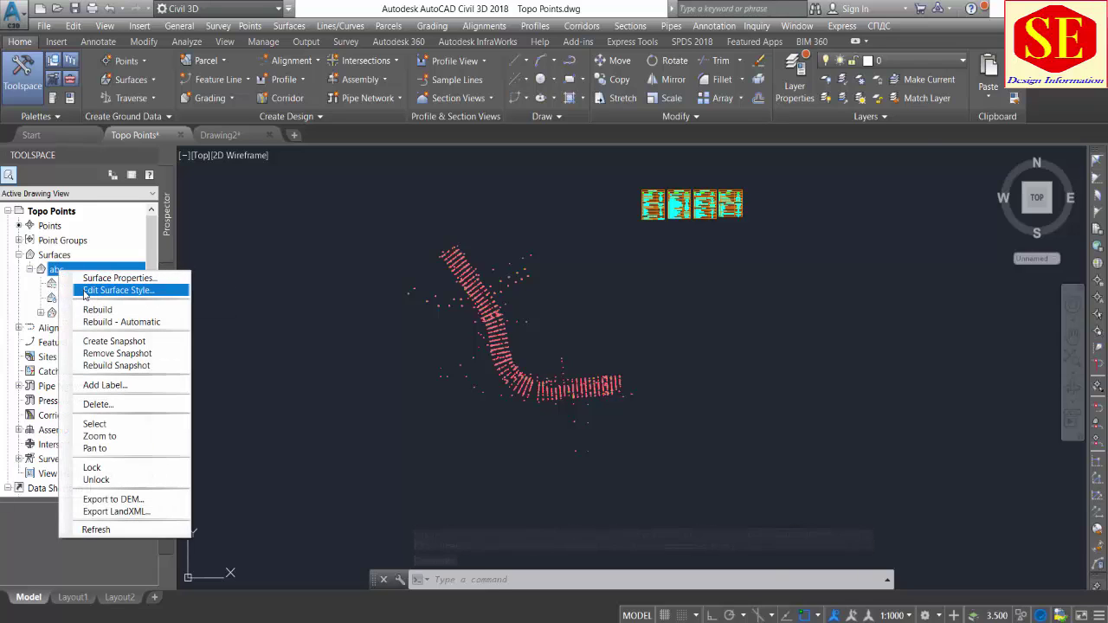
pyautogui.click(173, 292)
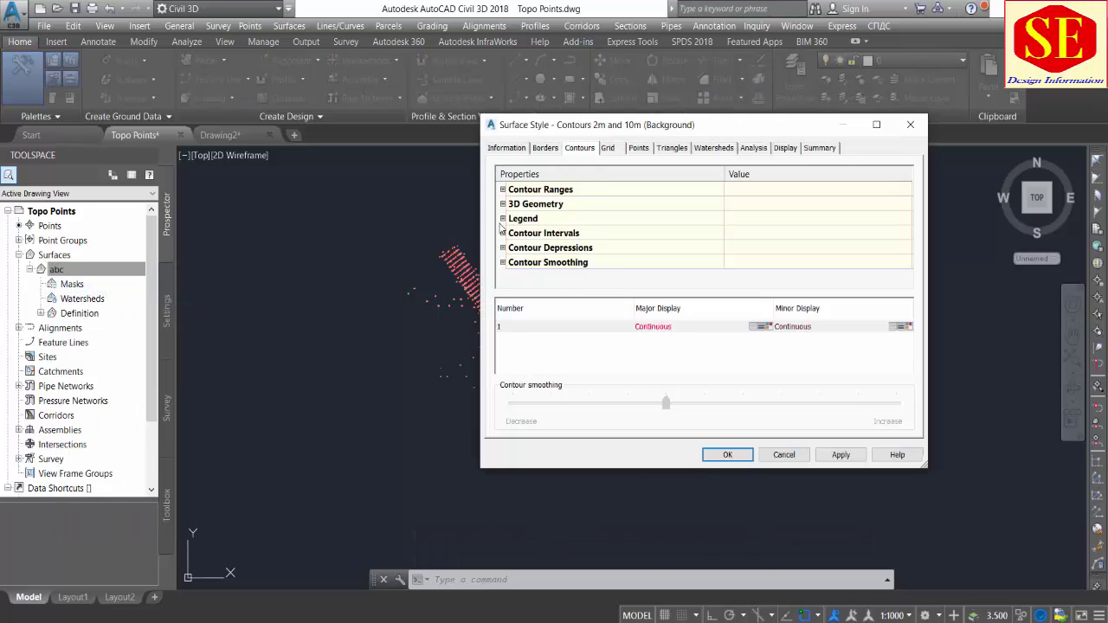
pyautogui.click(502, 234)
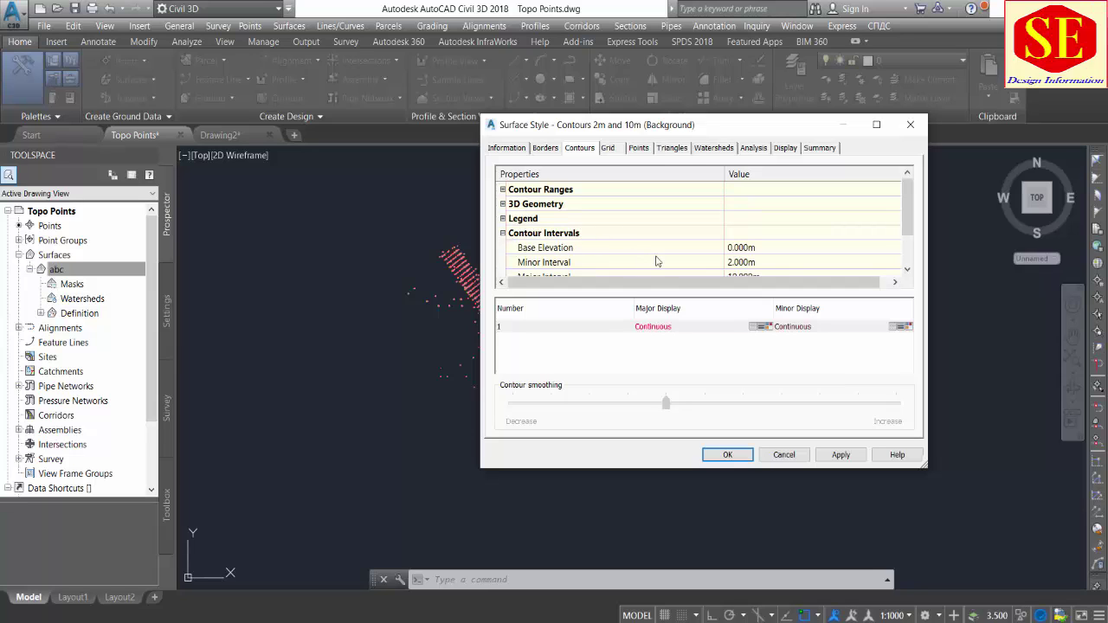
pyautogui.click(758, 263)
pyautogui.write('05')
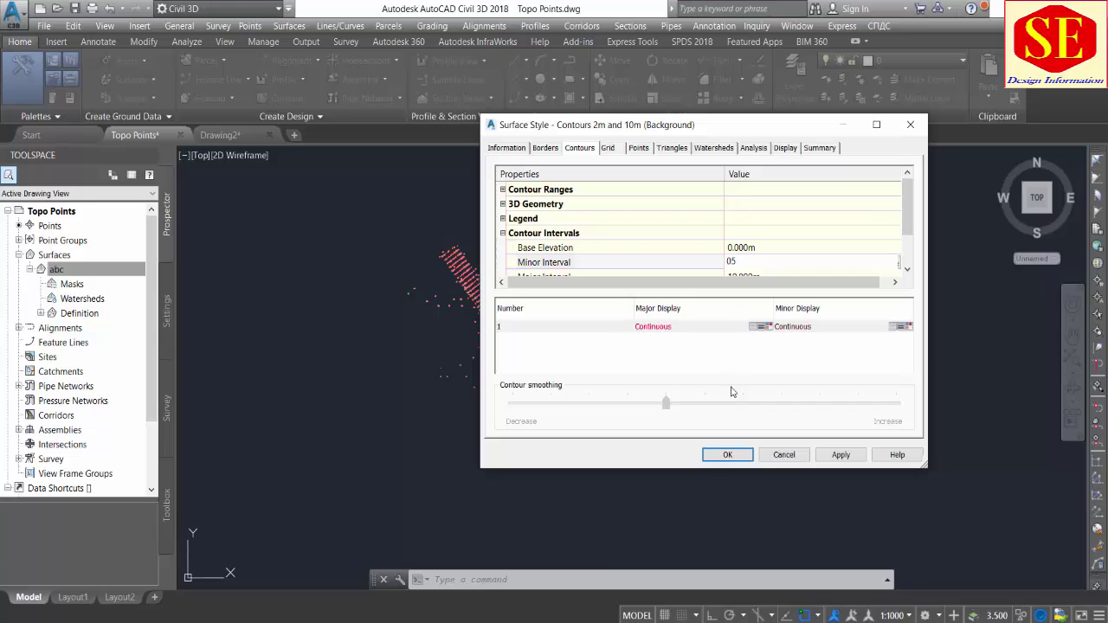
pyautogui.click(842, 455)
# Step: Add the _All Points point group to the abc surface definition
pyautogui.click(729, 456)
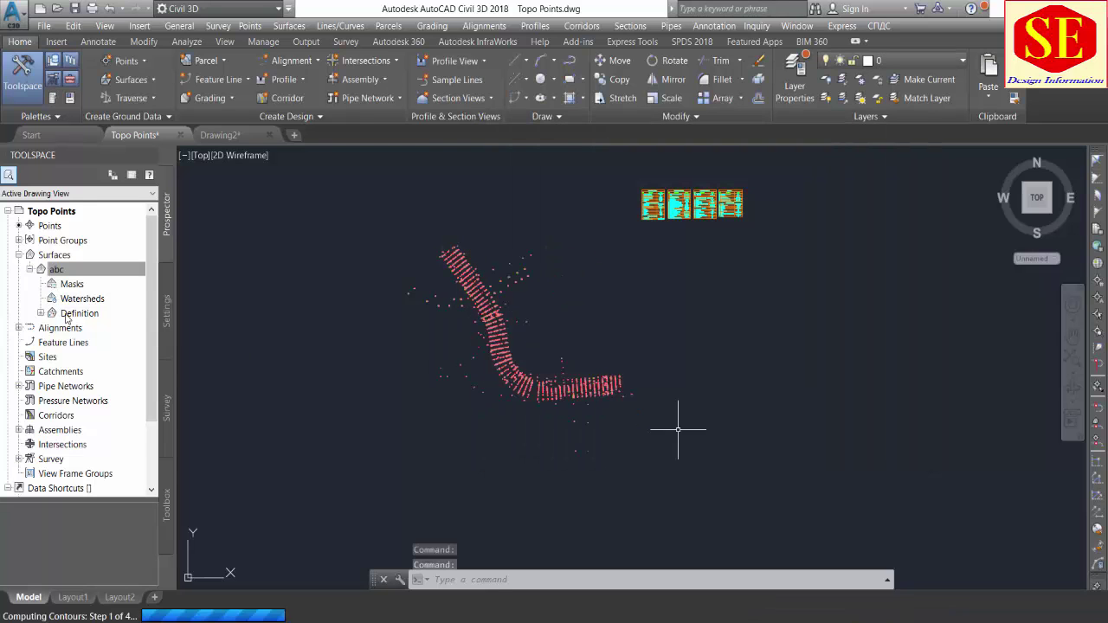
pyautogui.click(61, 316)
pyautogui.click(40, 314)
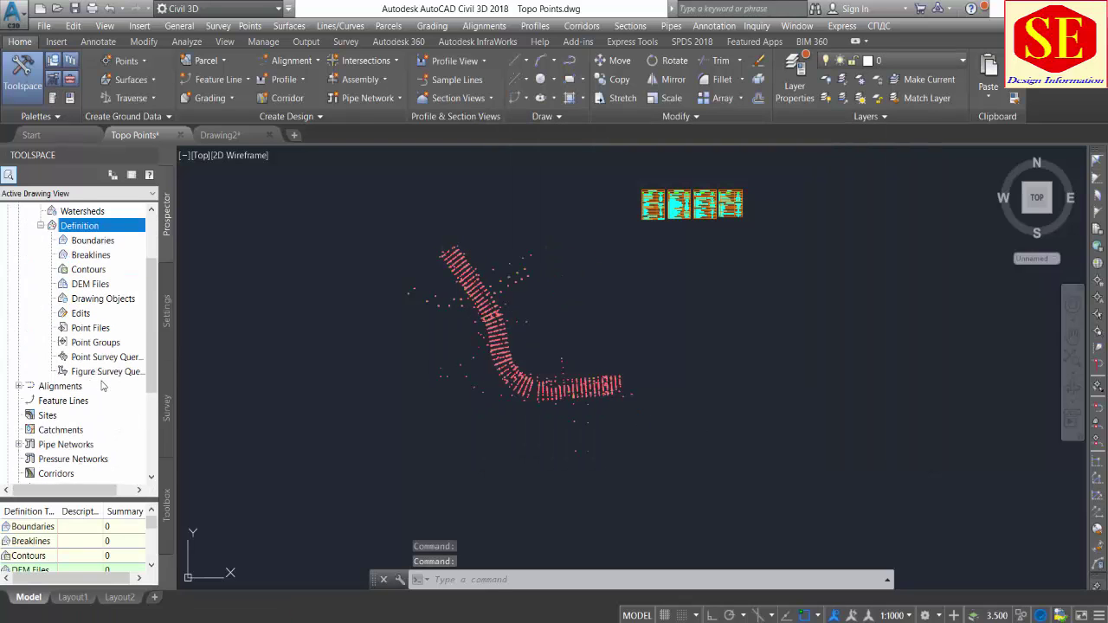
pyautogui.click(102, 359)
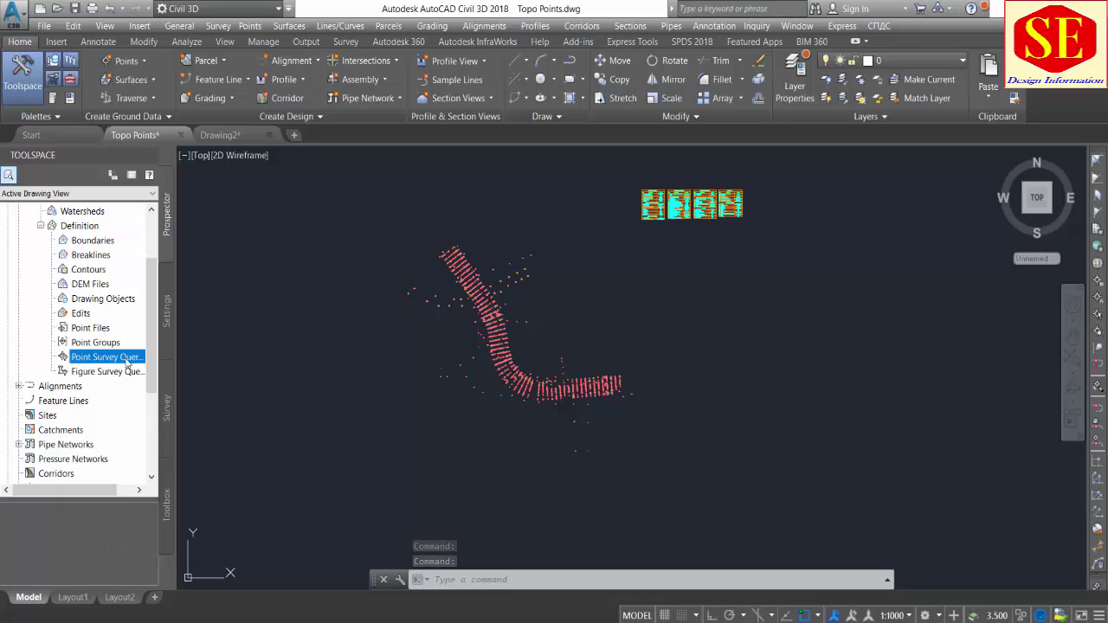
pyautogui.click(97, 351)
pyautogui.rightClick(97, 350)
pyautogui.click(130, 354)
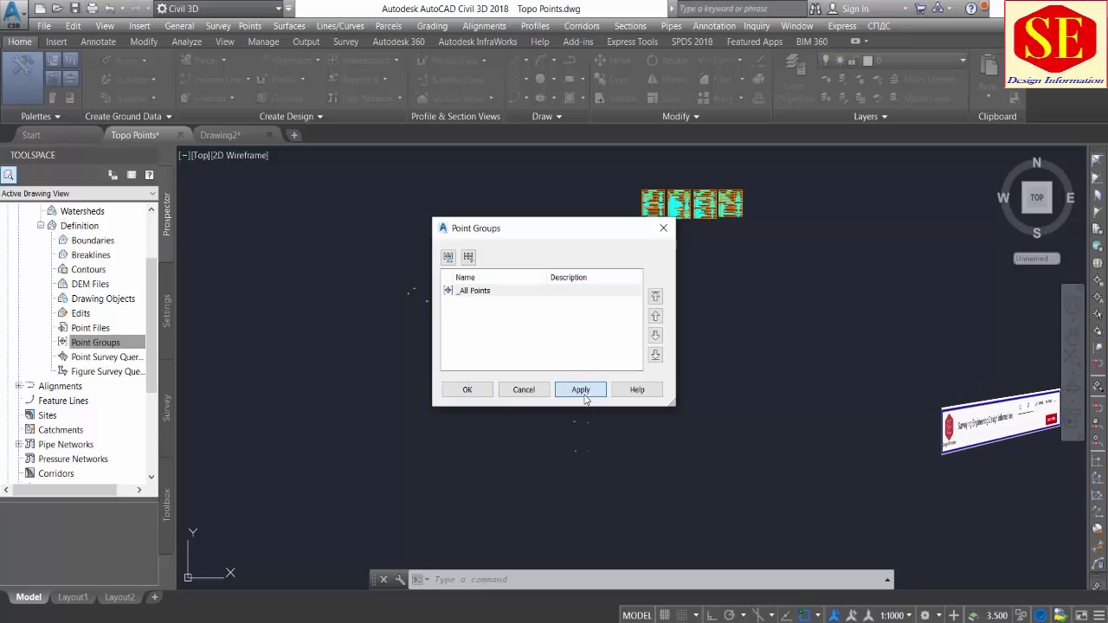
pyautogui.click(469, 388)
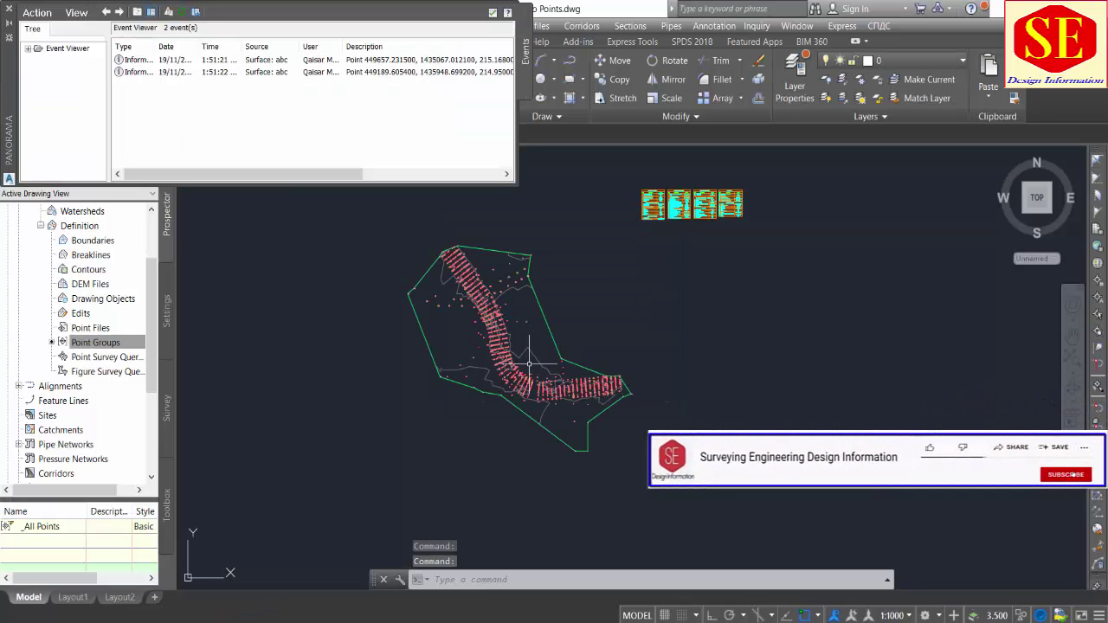
# Step: Close the Event Viewer and switch to Drawing2
pyautogui.click(10, 12)
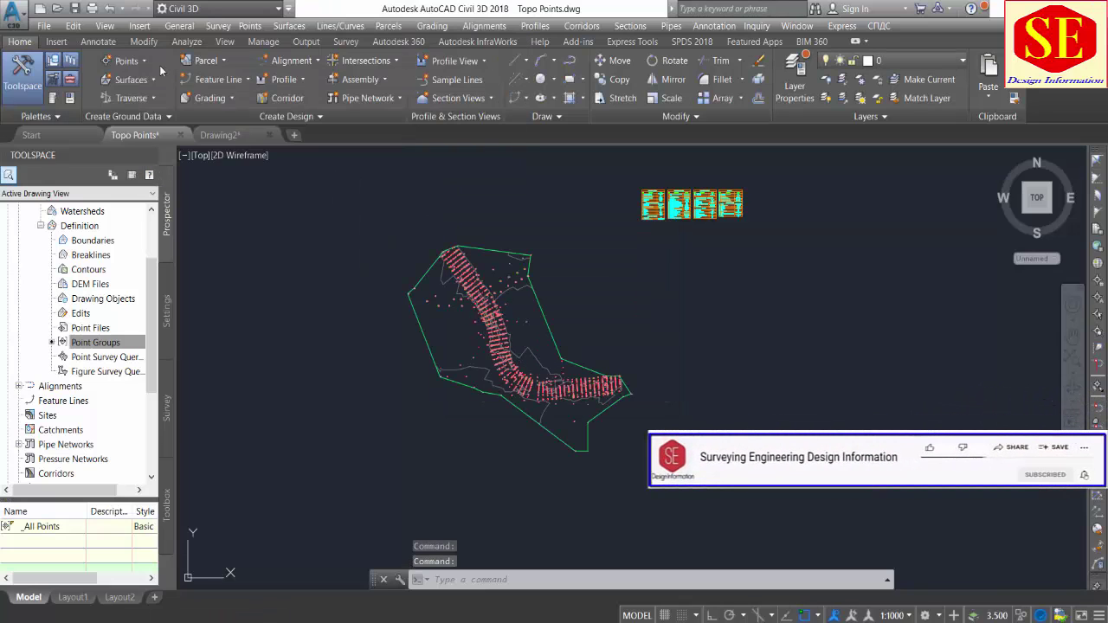
pyautogui.scroll(5, 509, 298)
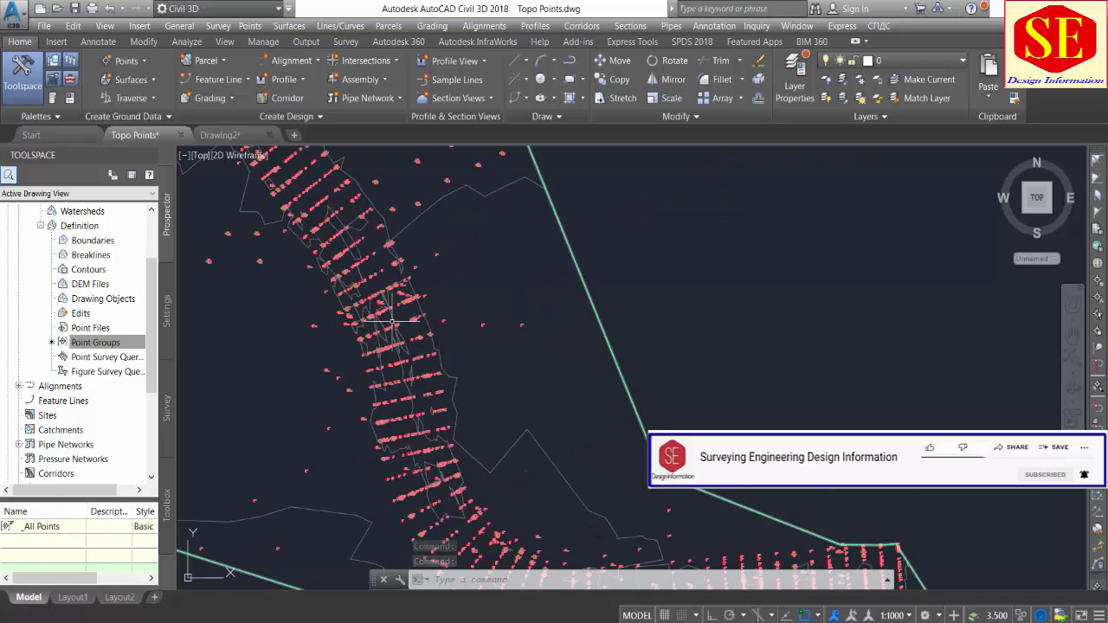
pyautogui.scroll(-4, 392, 328)
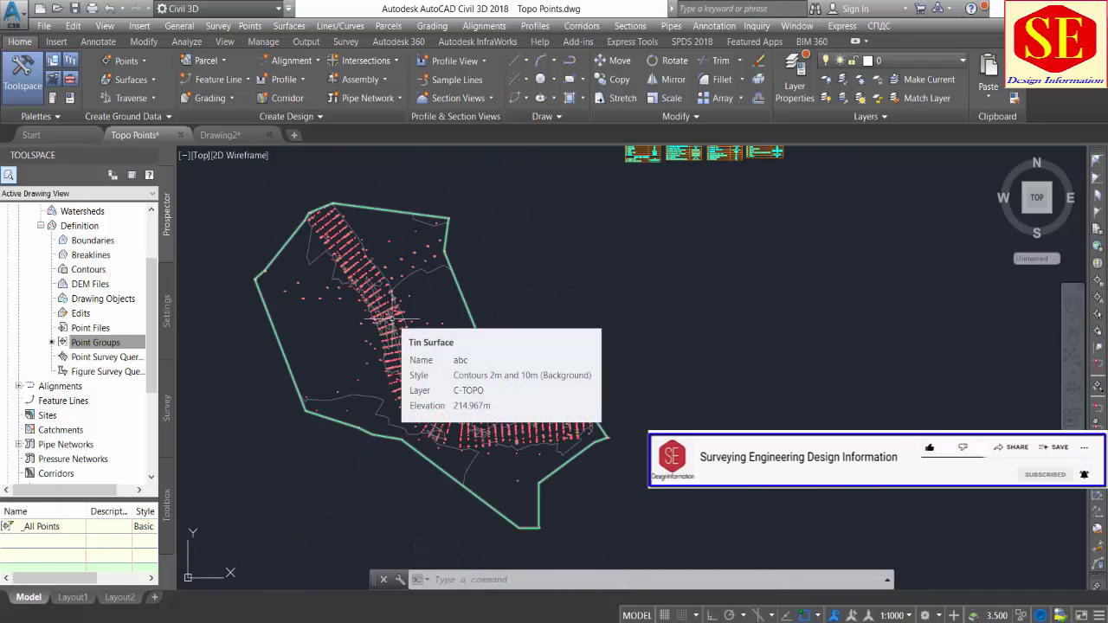
pyautogui.click(220, 135)
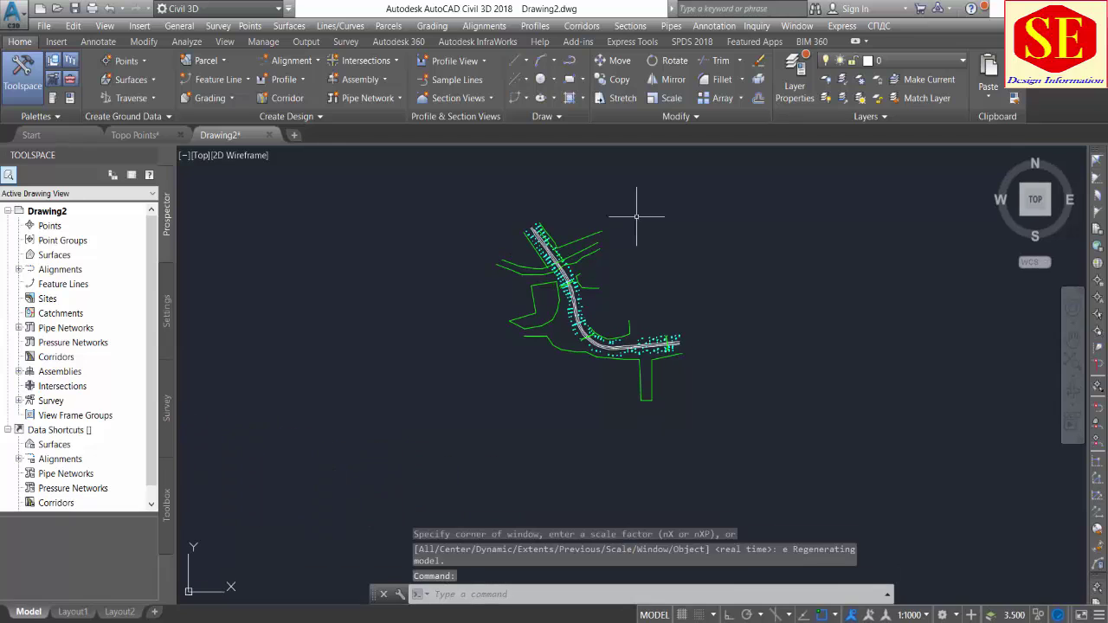
# Step: Copy all the road linework in Drawing2 to the clipboard with a base point
pyautogui.click(736, 204)
pyautogui.click(393, 467)
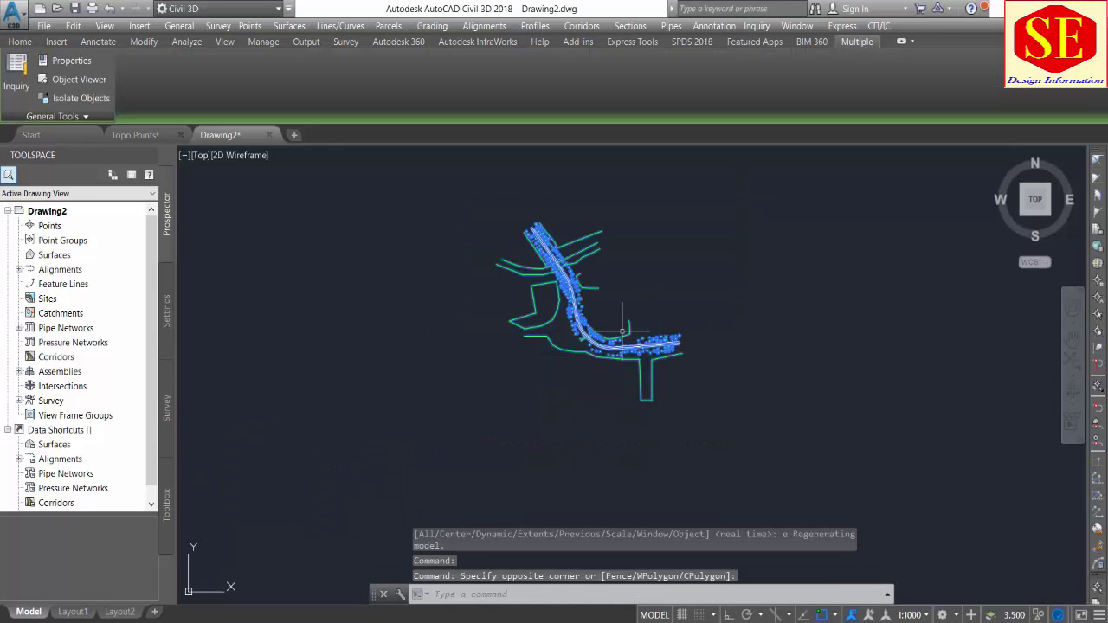
pyautogui.rightClick(579, 309)
pyautogui.moveTo(625, 368)
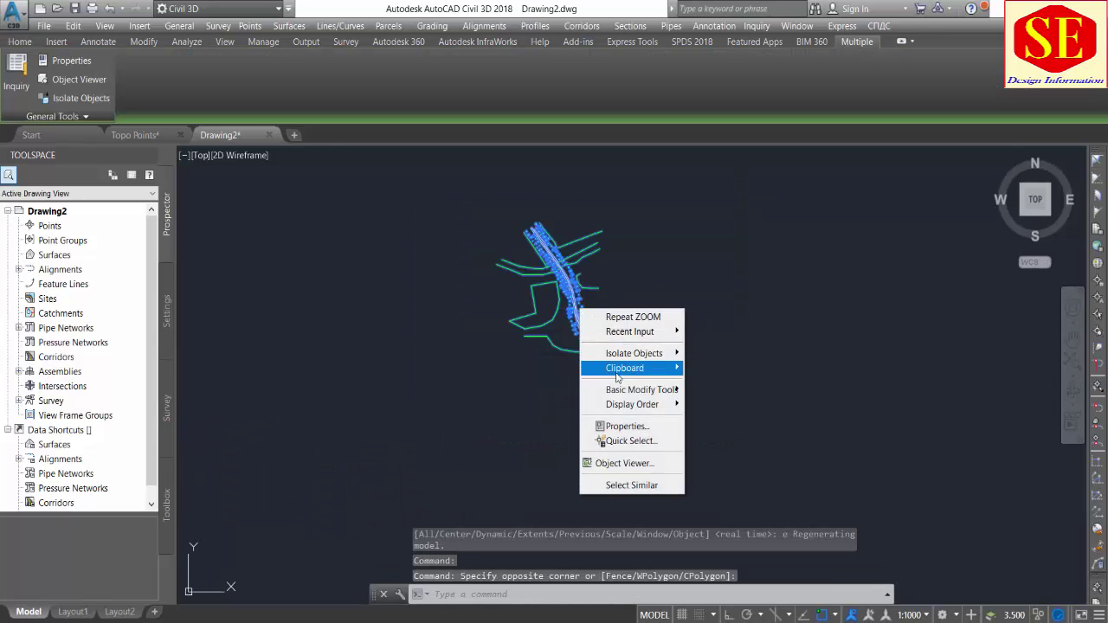
pyautogui.click(743, 401)
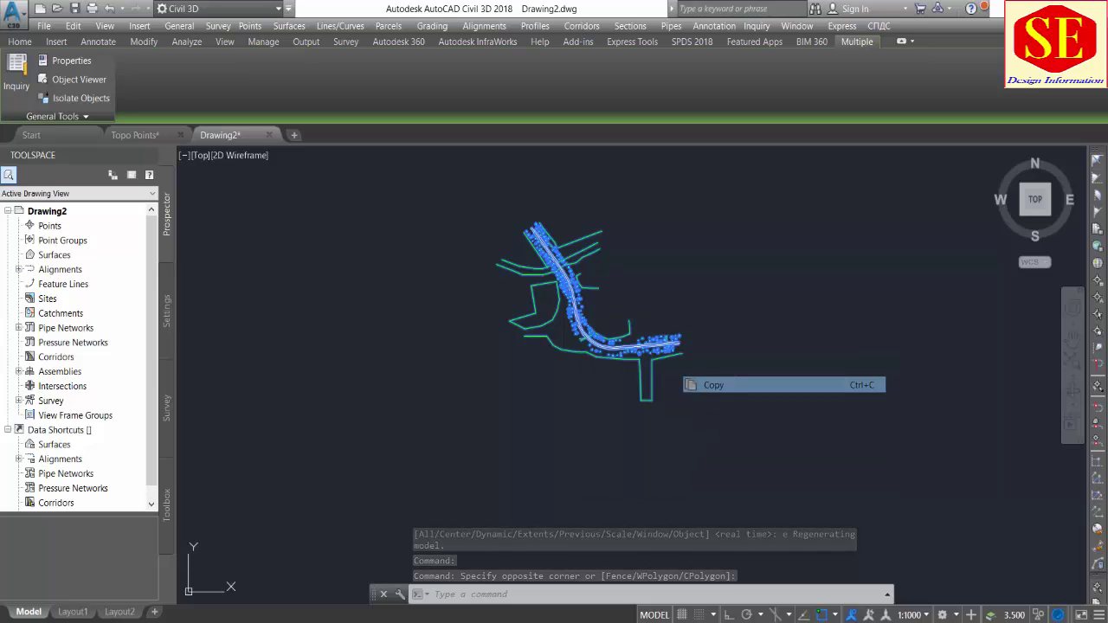
pyautogui.click(666, 371)
# Step: Paste the linework into Topo Points at its original coordinates
pyautogui.click(155, 137)
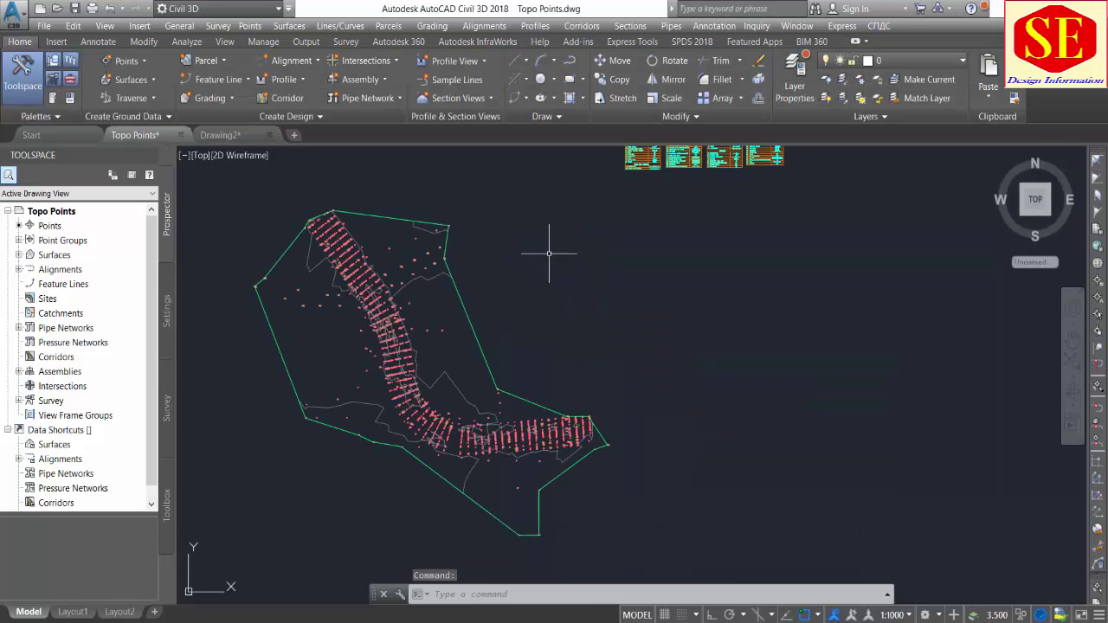
pyautogui.rightClick(549, 253)
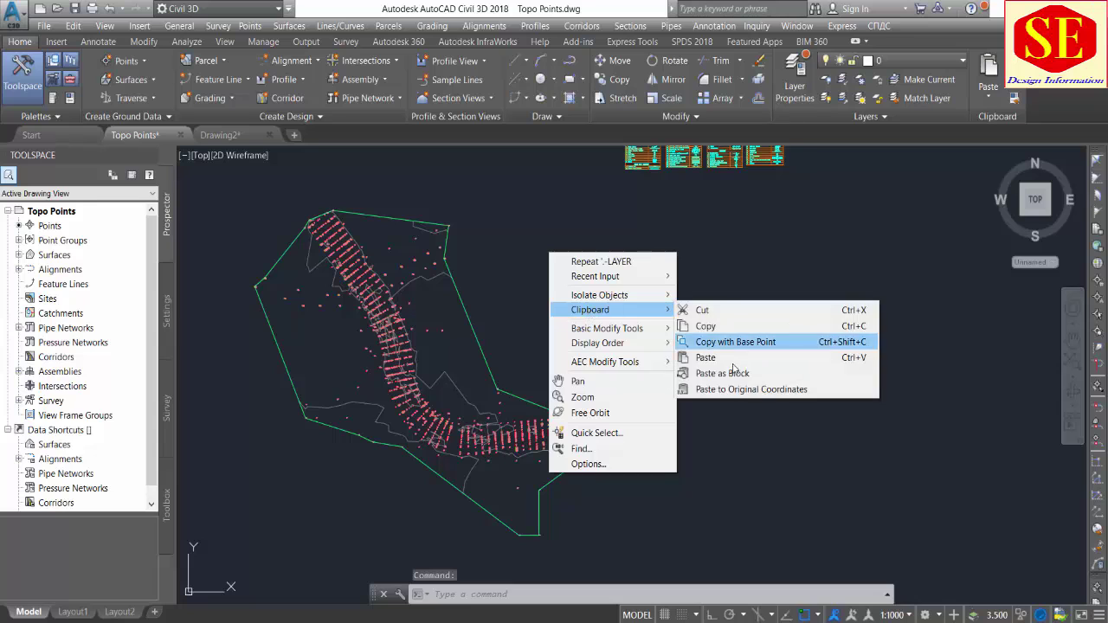
pyautogui.click(740, 388)
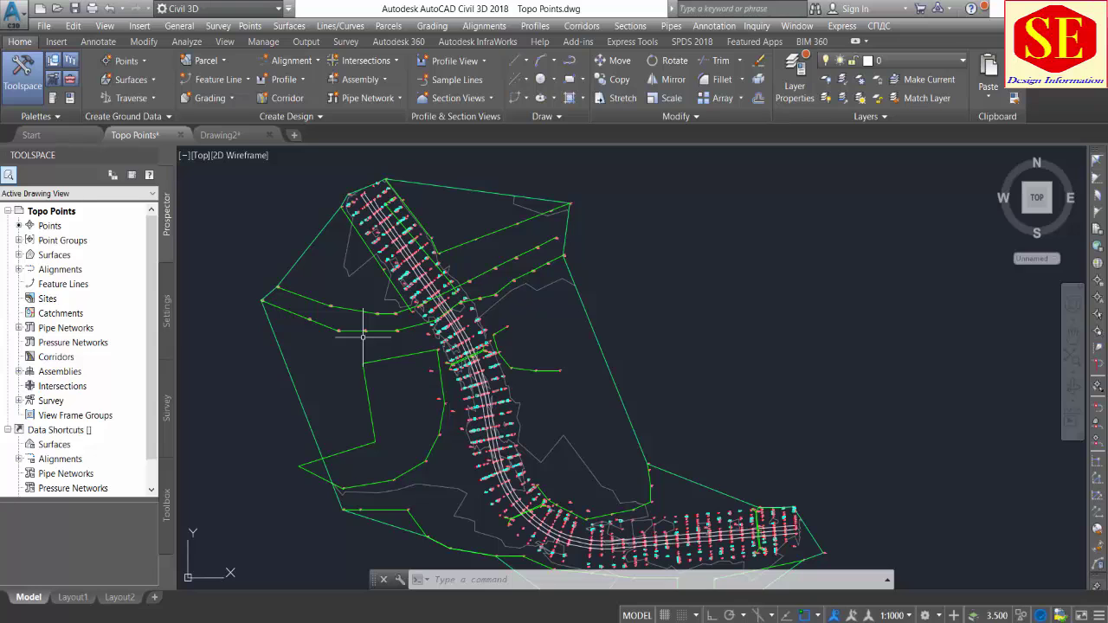
pyautogui.scroll(2, 490, 355)
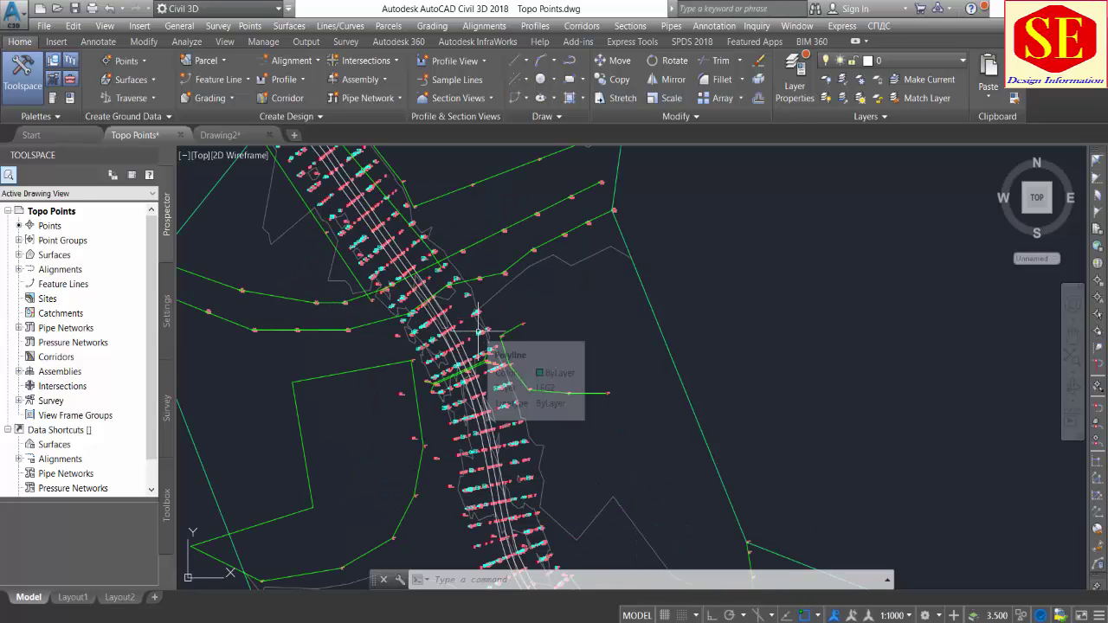
pyautogui.scroll(-2, 481, 329)
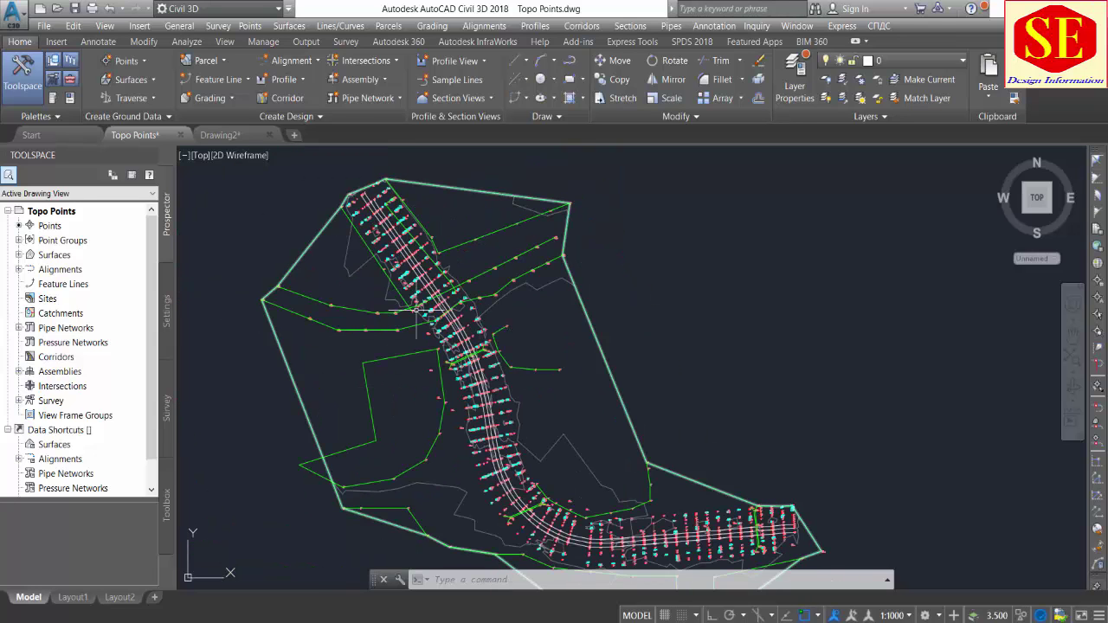
# Step: Switch to the SW Isometric view and set the visual style to Shaded
pyautogui.click(205, 157)
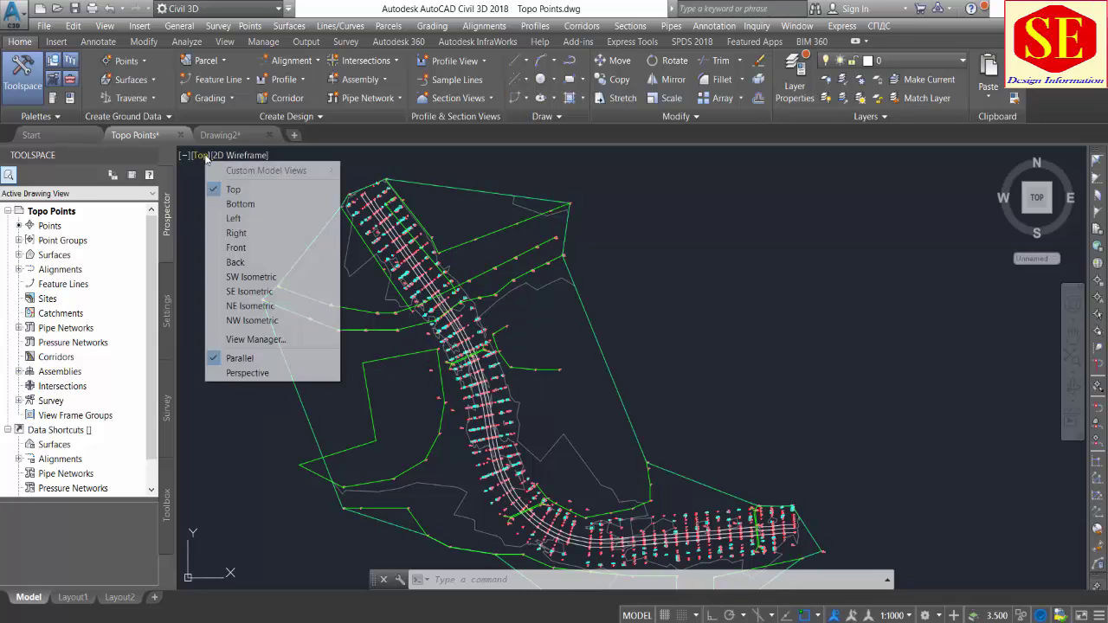
pyautogui.click(236, 277)
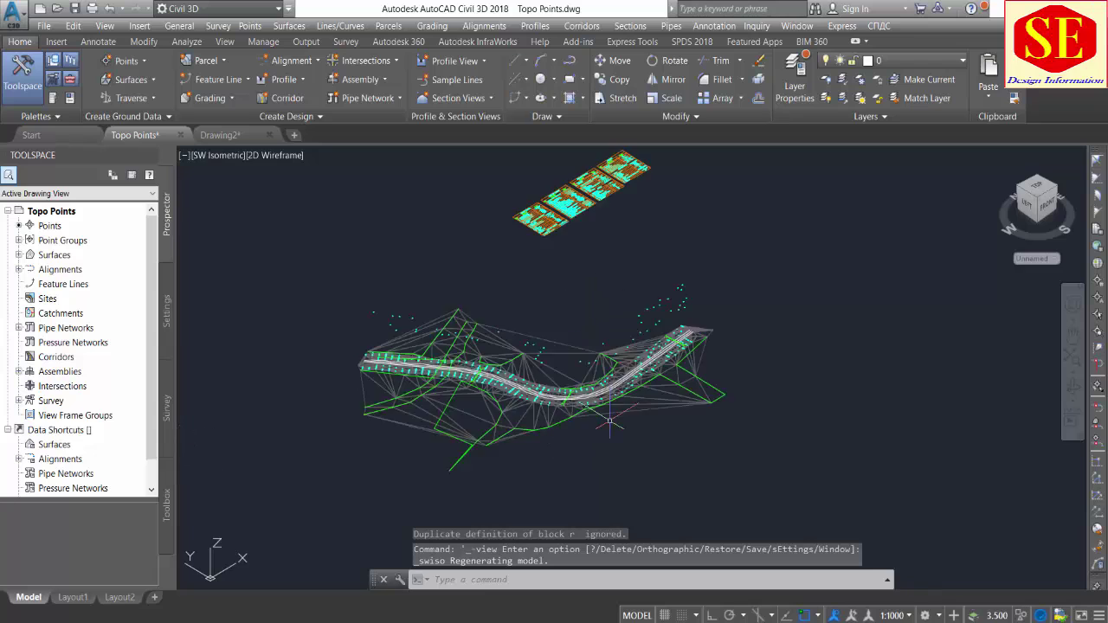
pyautogui.scroll(2, 609, 422)
pyautogui.scroll(2, 667, 341)
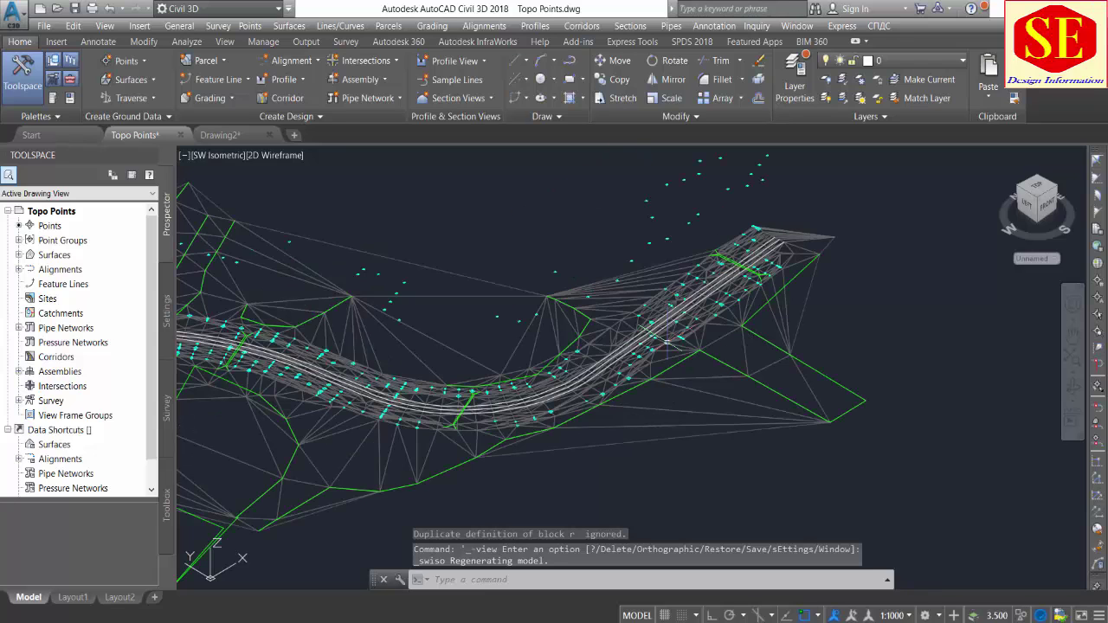
pyautogui.click(275, 155)
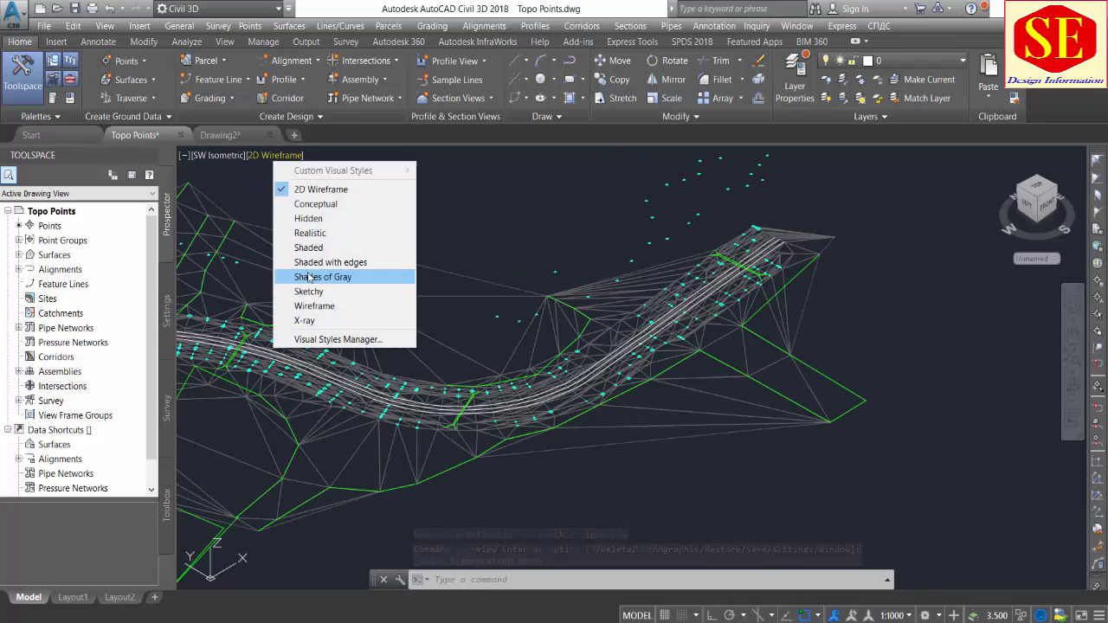
pyautogui.click(308, 247)
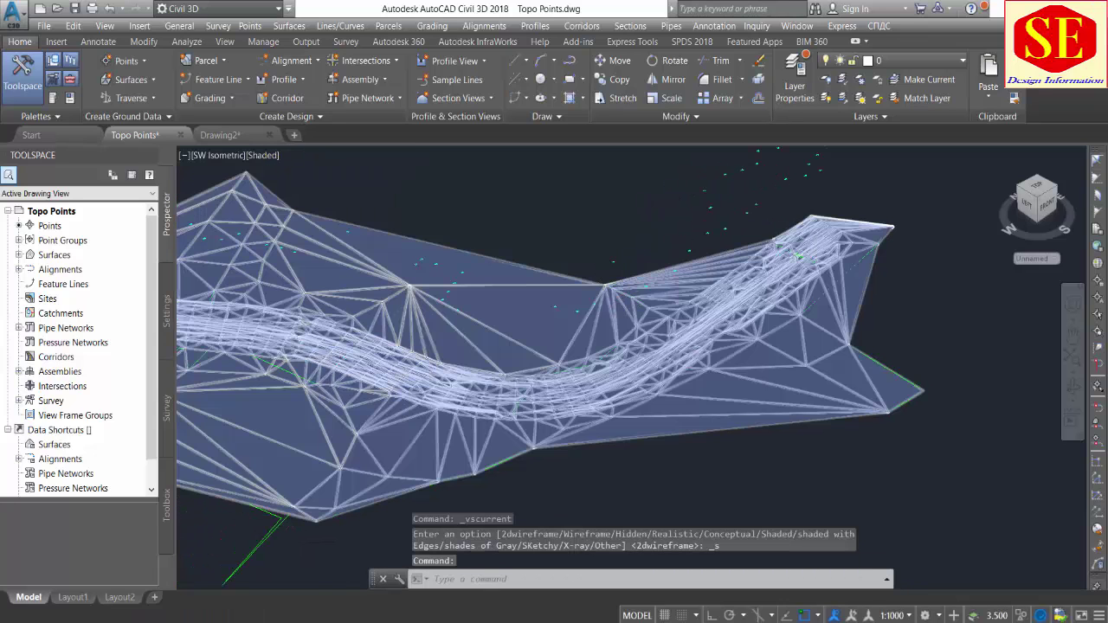
# Step: Zoom in and out on the shaded surface, shifting the view along the road
pyautogui.press('Escape')
pyautogui.scroll(2, 466, 325)
pyautogui.scroll(-2, 420, 278)
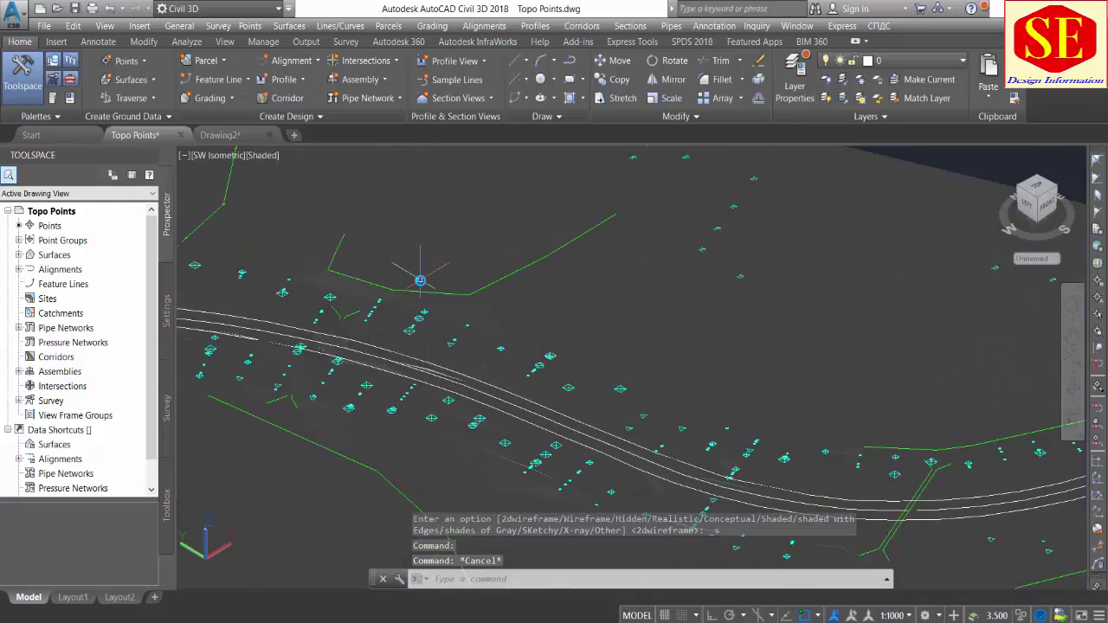
pyautogui.scroll(2, 574, 384)
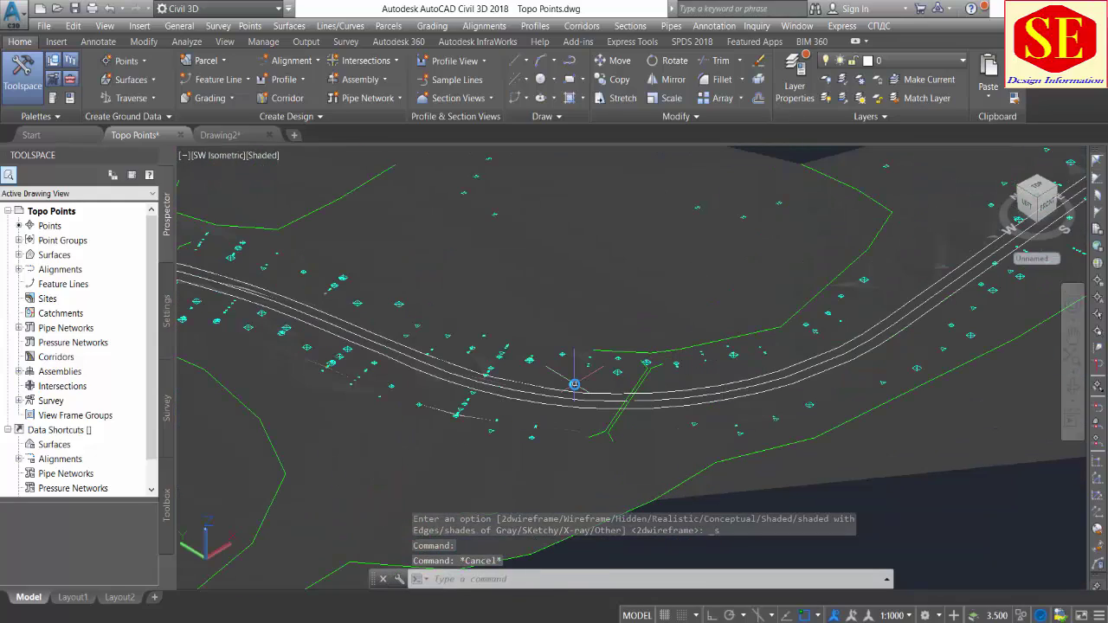
pyautogui.scroll(-1, 574, 384)
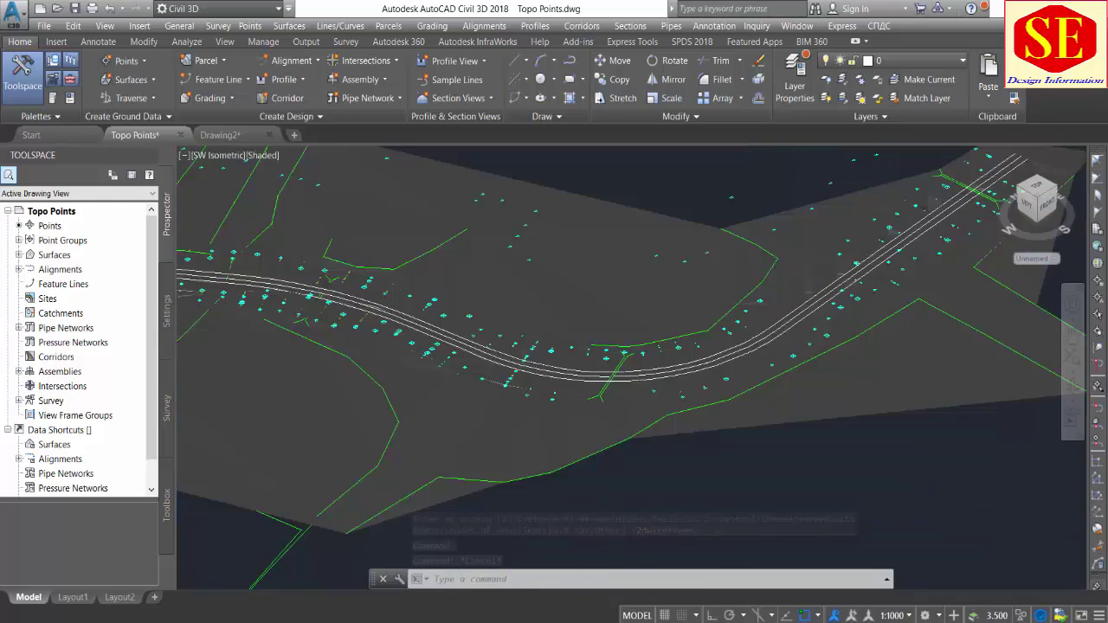
pyautogui.moveTo(797, 334); pyautogui.dragTo(740, 341, button='middle')
pyautogui.scroll(3, 740, 340)
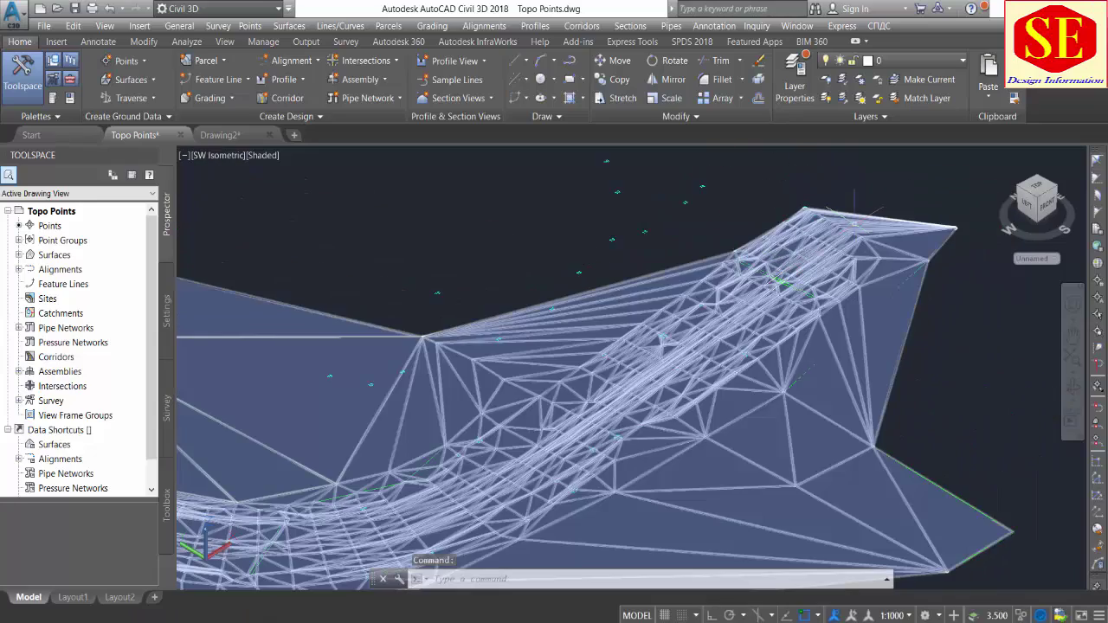
pyautogui.scroll(2, 779, 396)
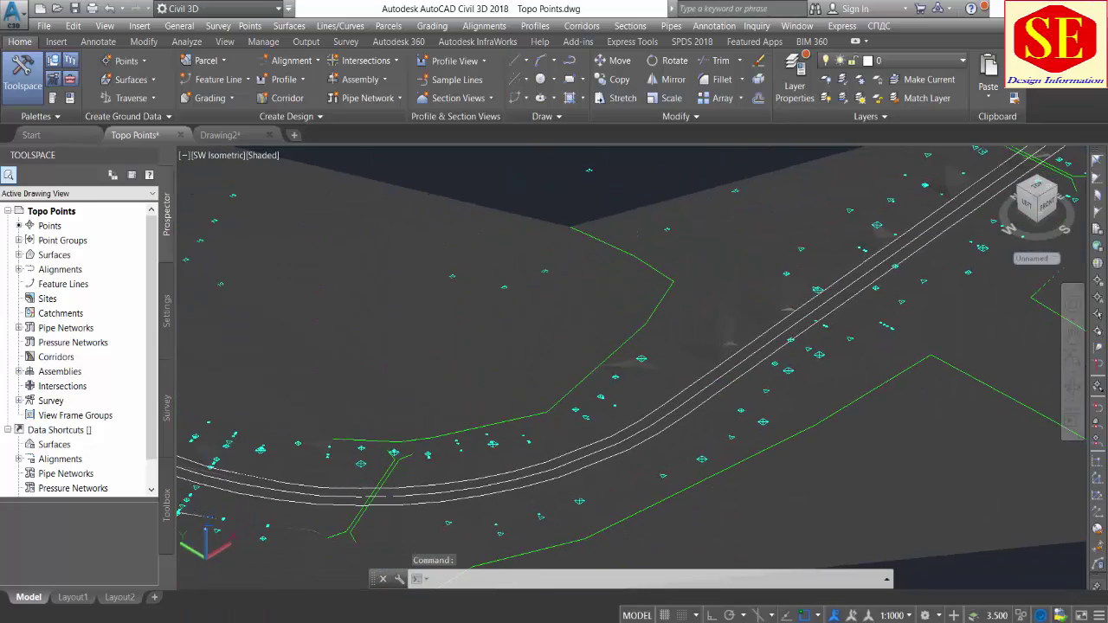
# Step: Pan to show the road curve and the surface's left edge, centring the right-hand curve
pyautogui.moveTo(779, 396); pyautogui.dragTo(857, 463, button='middle')
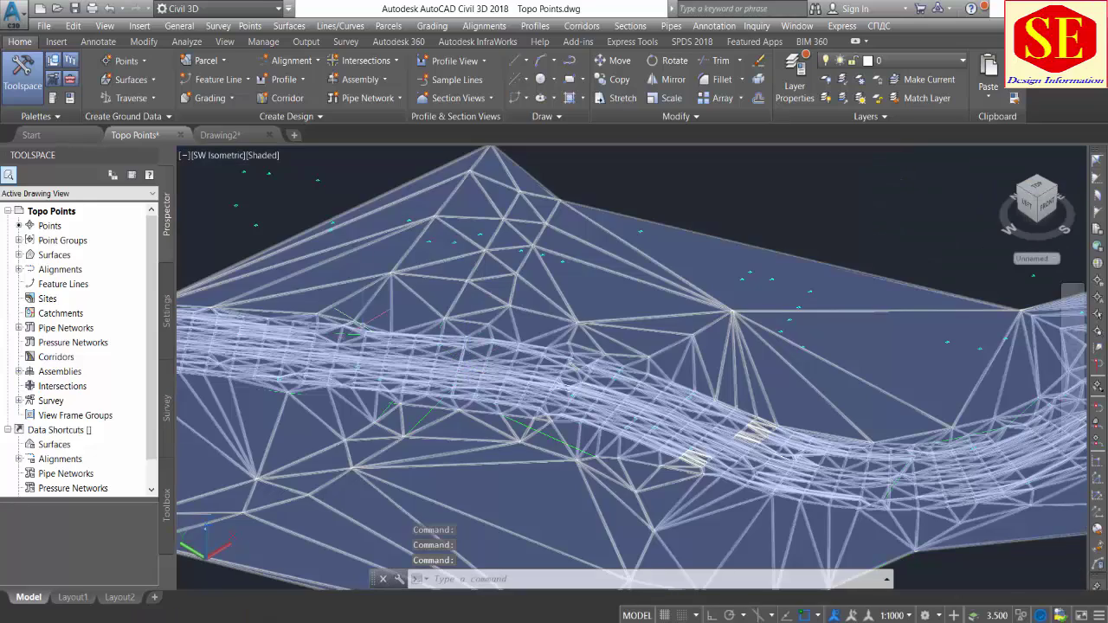
pyautogui.moveTo(485, 347); pyautogui.dragTo(672, 327, button='middle')
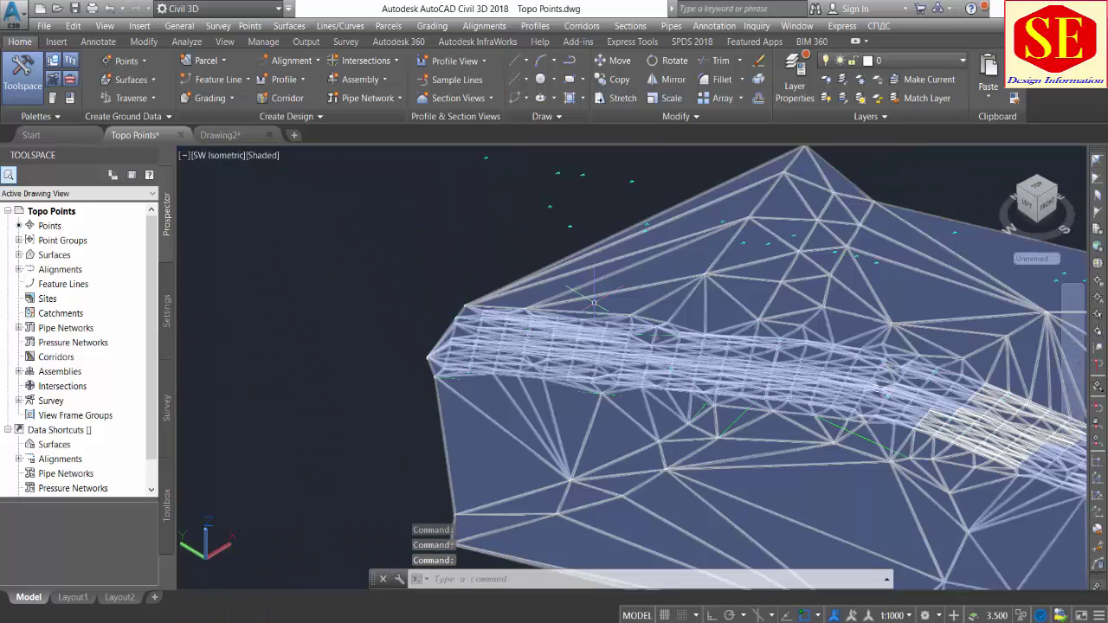
pyautogui.scroll(-1, 485, 367)
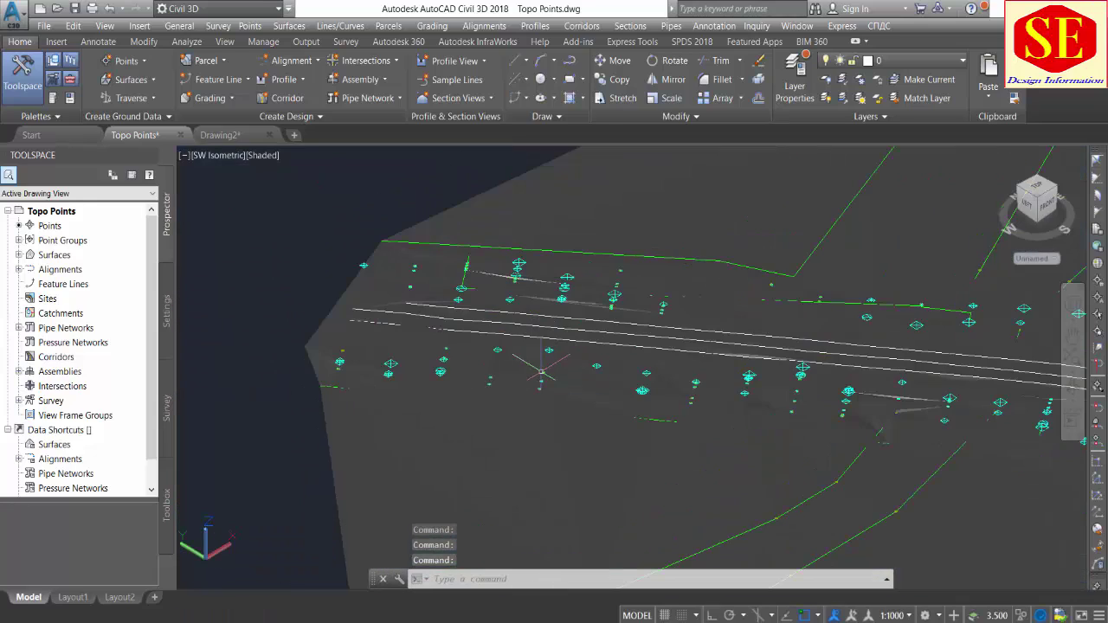
pyautogui.scroll(-2, 484, 367)
pyautogui.press('Escape')
pyautogui.moveTo(485, 368); pyautogui.dragTo(113, 398, button='middle')
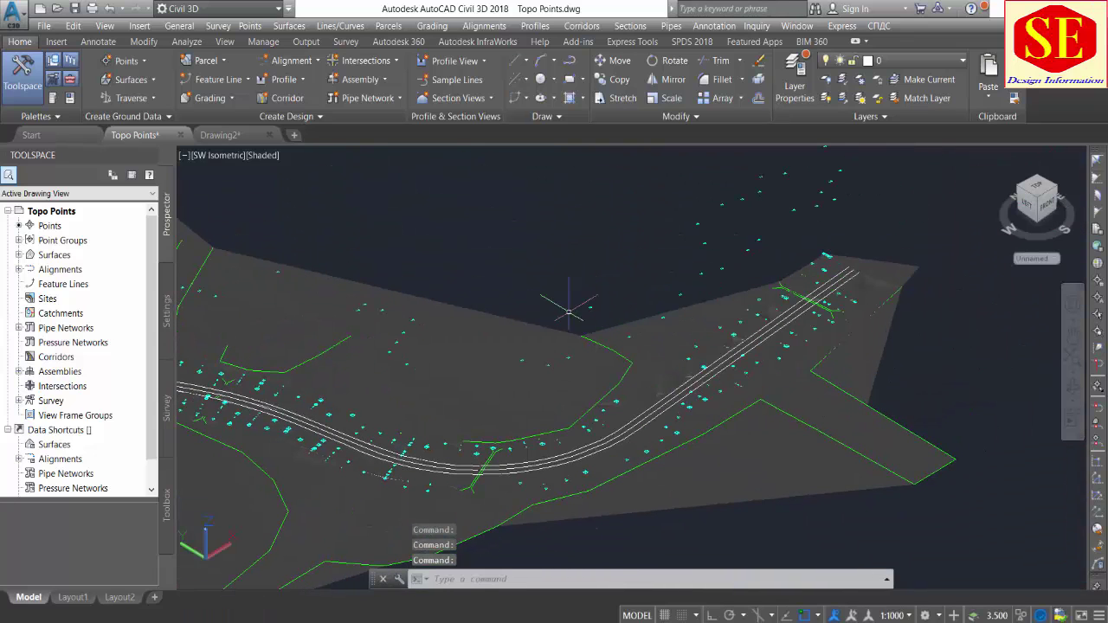
pyautogui.click(208, 161)
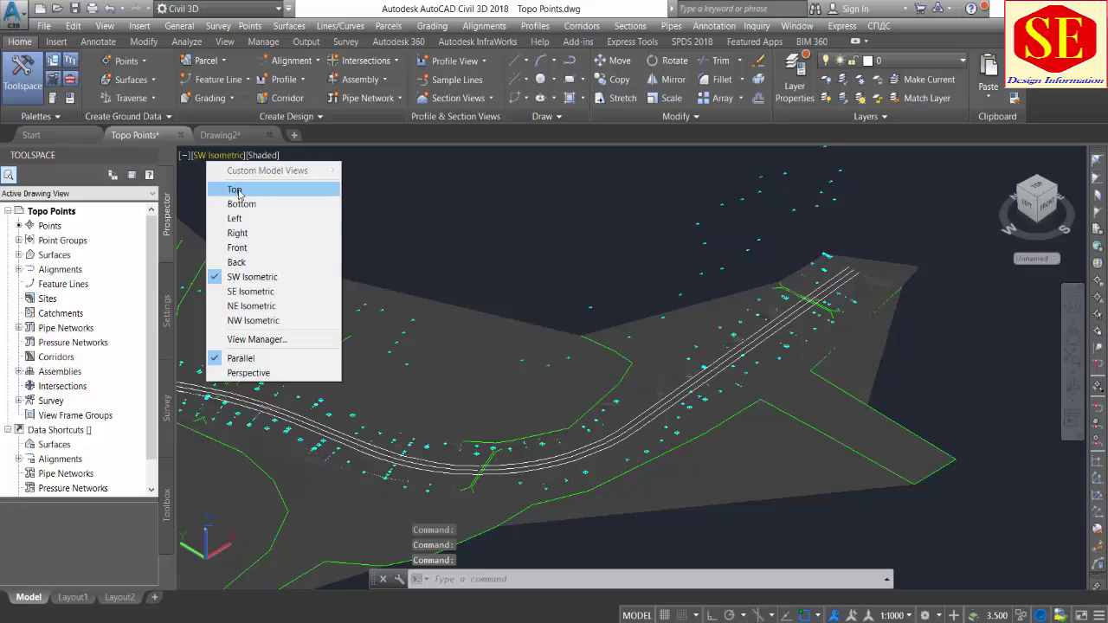
# Step: Briefly check Drawing2 and Excel, then return to the Topo Points drawing
pyautogui.press('Escape')
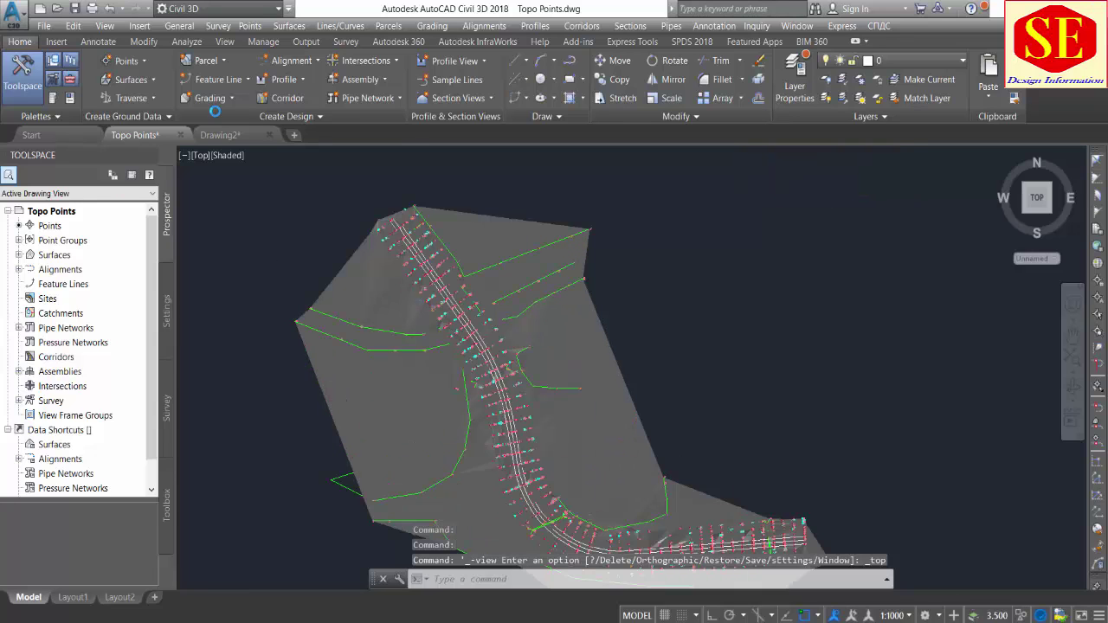
pyautogui.click(237, 138)
pyautogui.hotkey('ctrl', 'Tab')
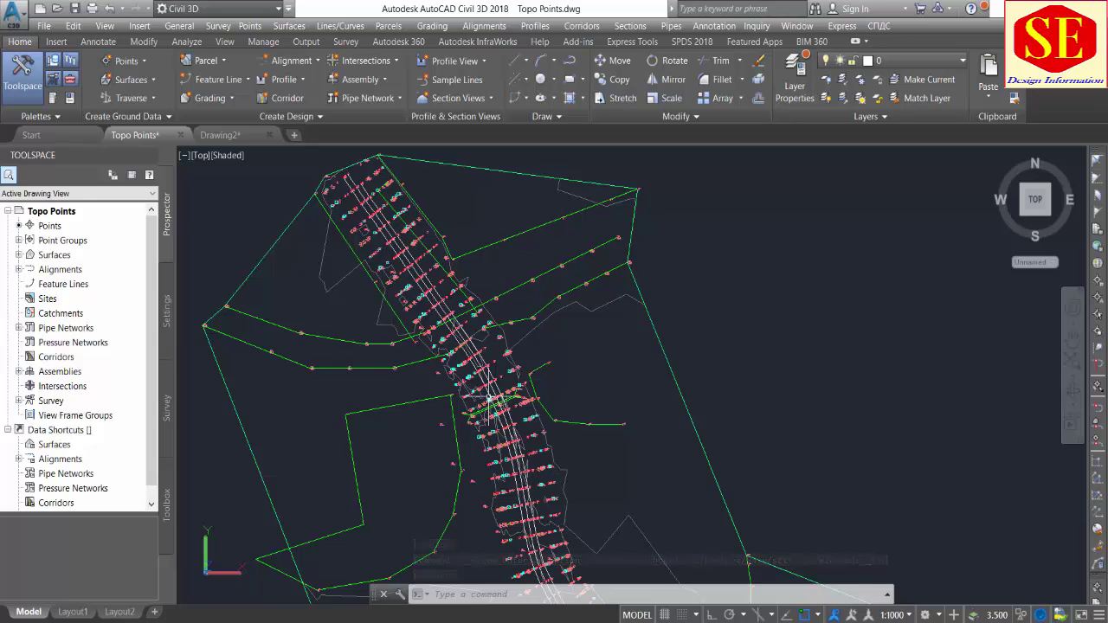
pyautogui.scroll(2, 489, 398)
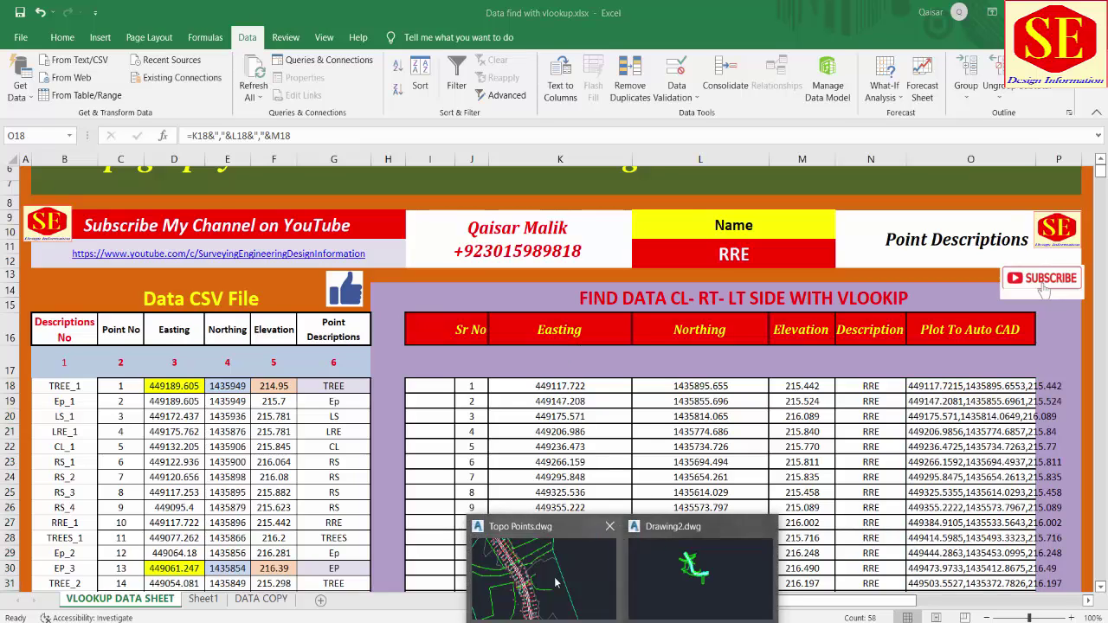
pyautogui.click(683, 562)
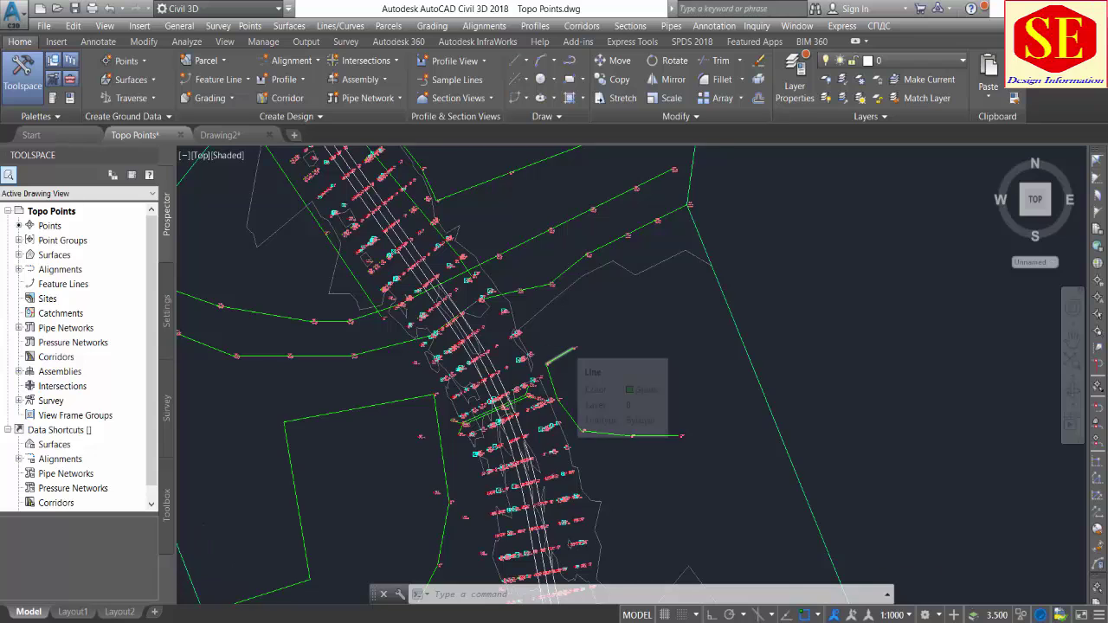
pyautogui.scroll(-2, 571, 348)
pyautogui.scroll(-1, 644, 409)
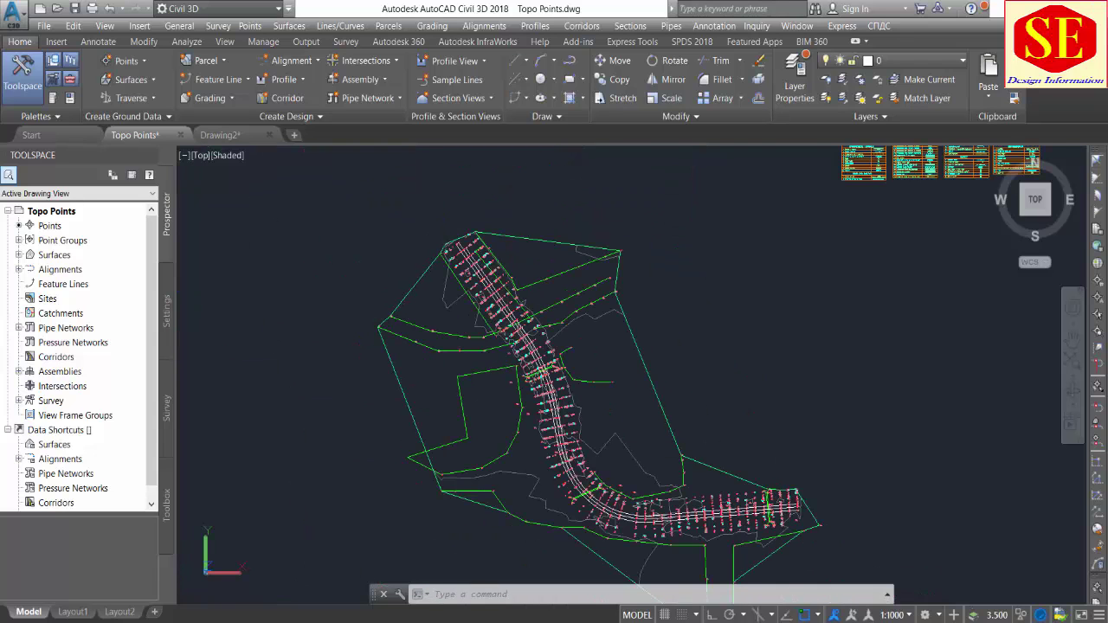
pyautogui.scroll(-1, 644, 402)
pyautogui.moveTo(658, 362); pyautogui.dragTo(406, 448, button='middle')
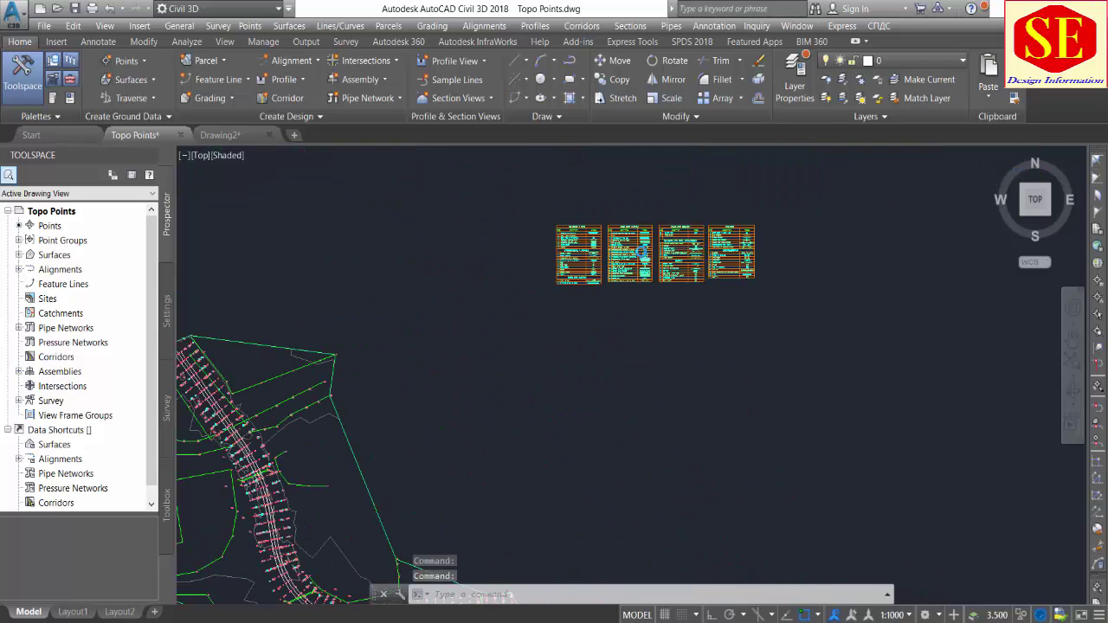
pyautogui.scroll(5, 609, 240)
pyautogui.scroll(-4, 606, 286)
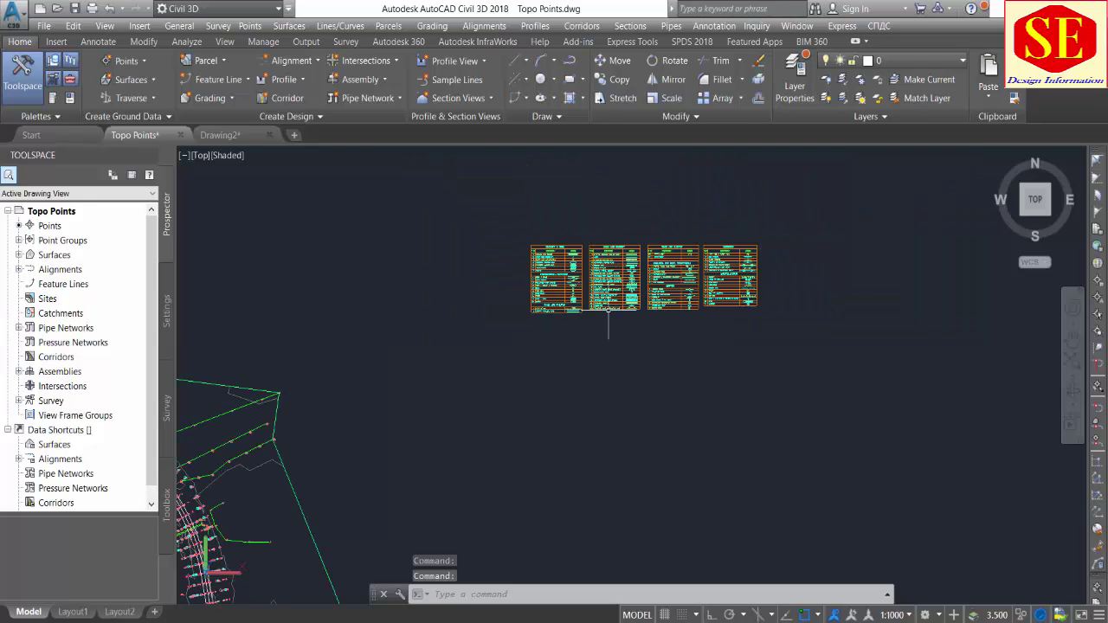
pyautogui.moveTo(490, 395); pyautogui.dragTo(638, 327, button='middle')
pyautogui.scroll(-1, 635, 309)
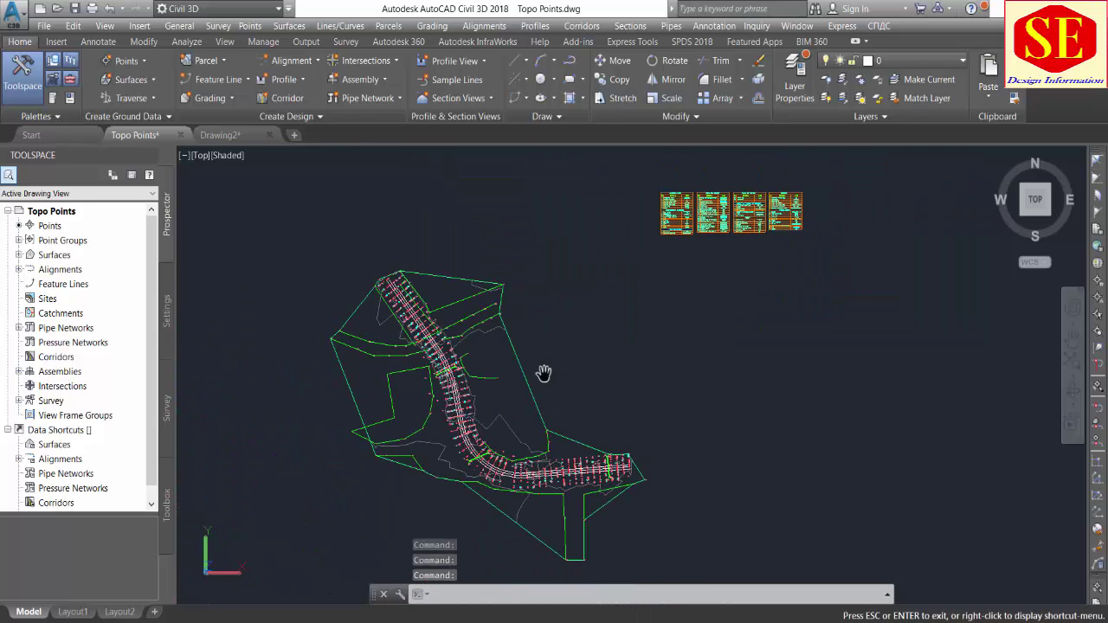
pyautogui.moveTo(549, 386); pyautogui.dragTo(544, 376, button='middle')
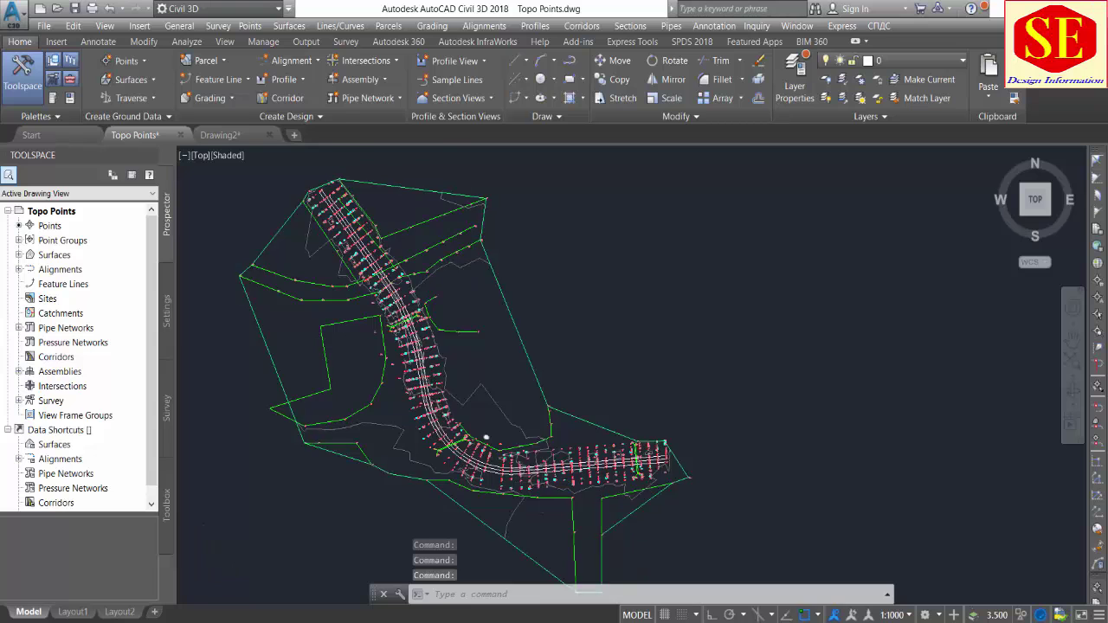
pyautogui.scroll(3, 485, 432)
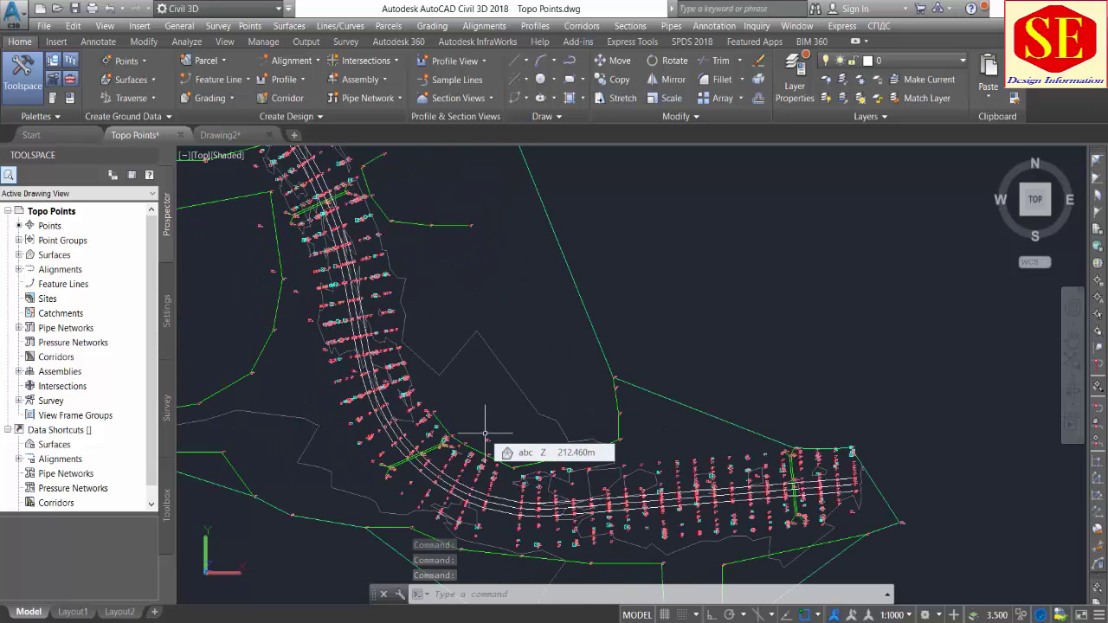
pyautogui.moveTo(485, 433)
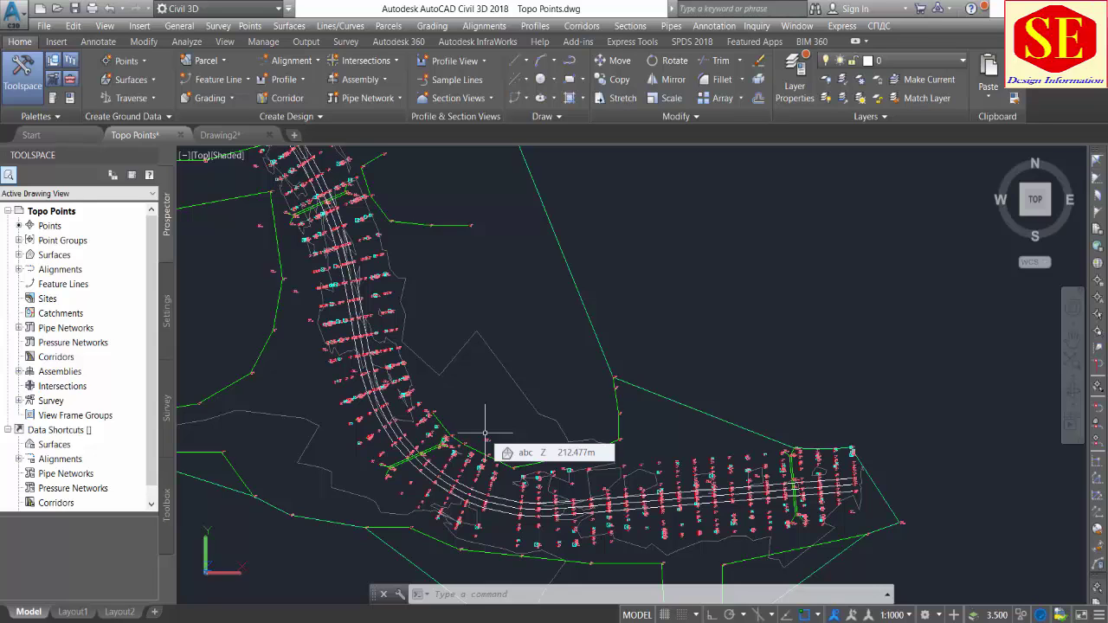
pyautogui.scroll(-3, 485, 432)
pyautogui.moveTo(420, 370); pyautogui.dragTo(490, 472, button='middle')
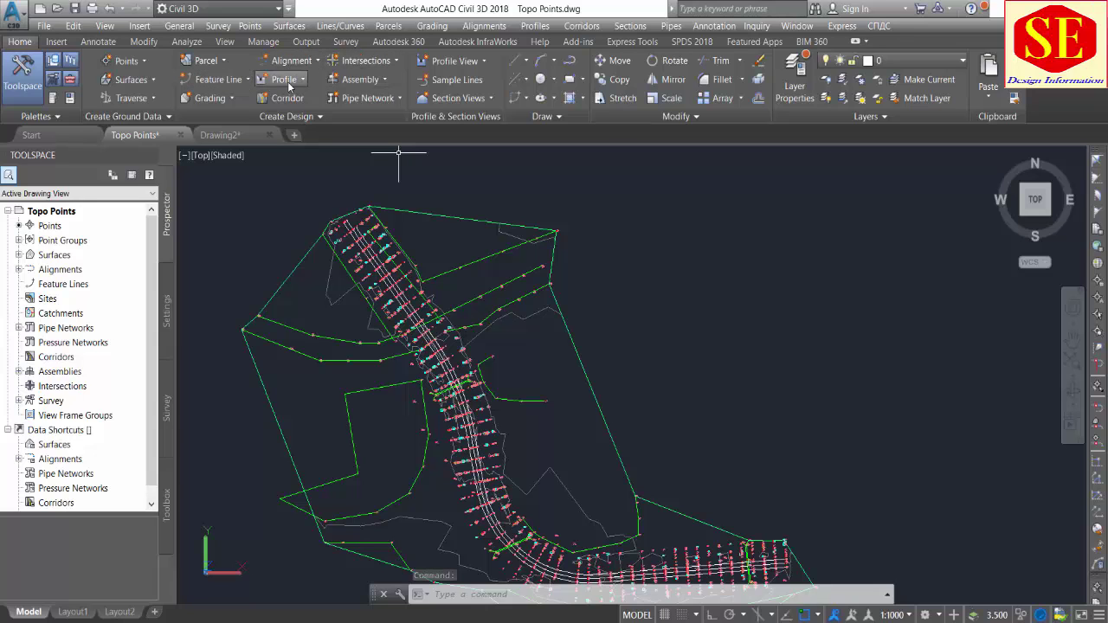
pyautogui.scroll(2, 465, 371)
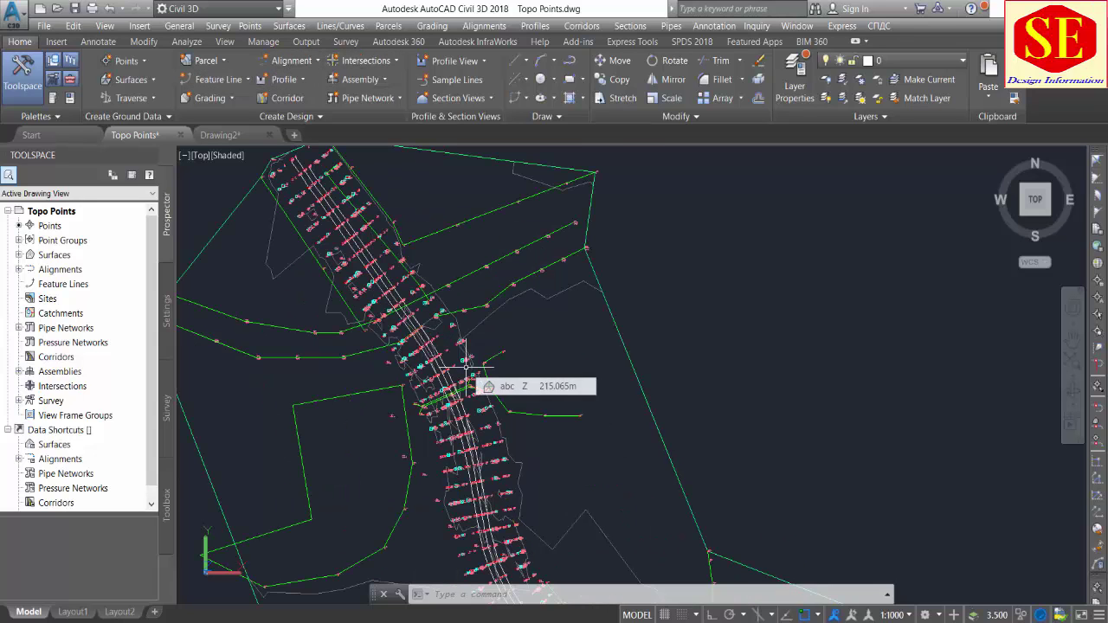
pyautogui.scroll(3, 384, 303)
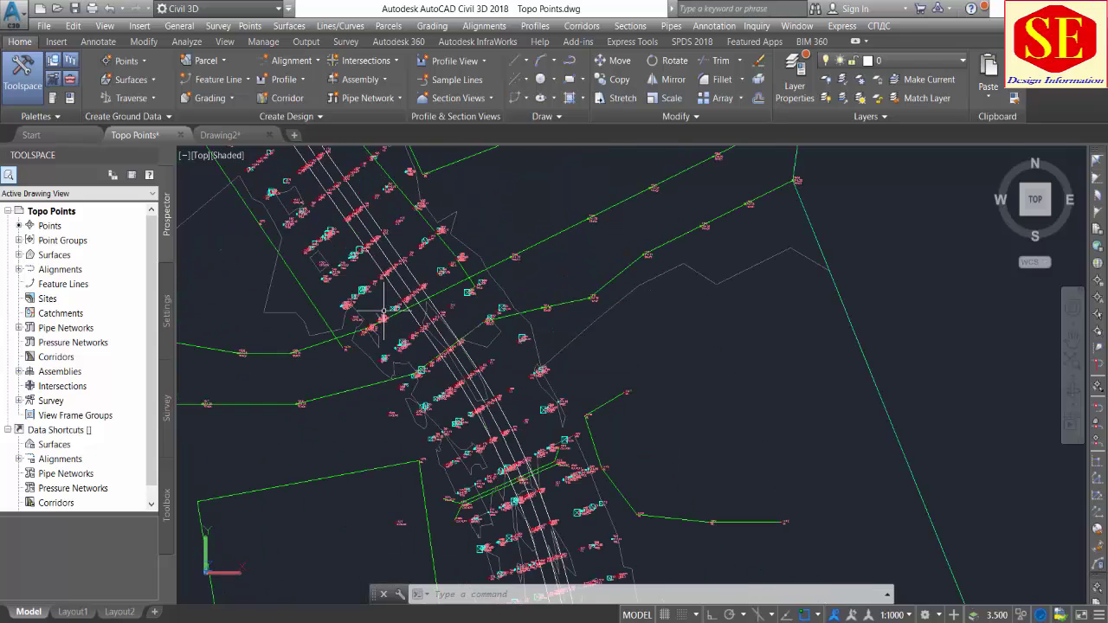
pyautogui.scroll(2, 408, 297)
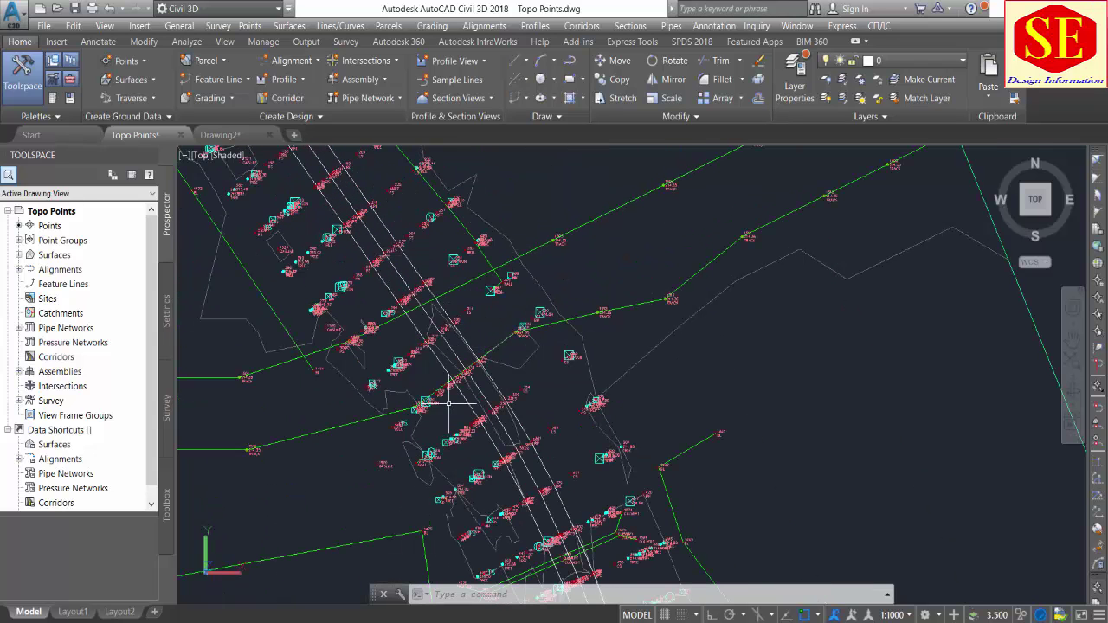
pyautogui.scroll(-2, 448, 337)
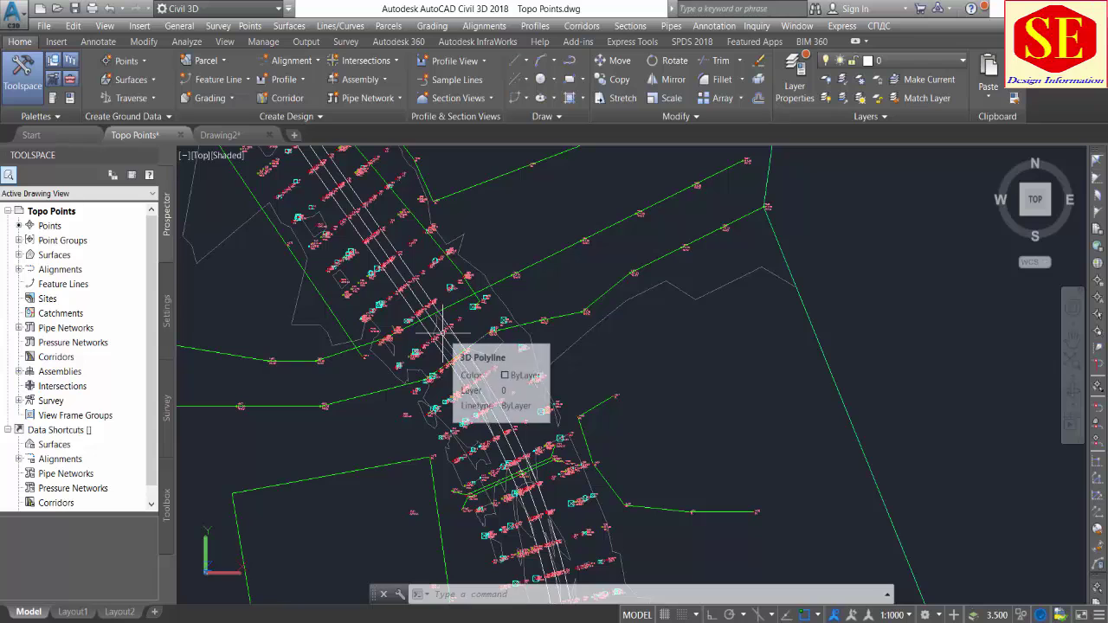
pyautogui.scroll(-3, 487, 313)
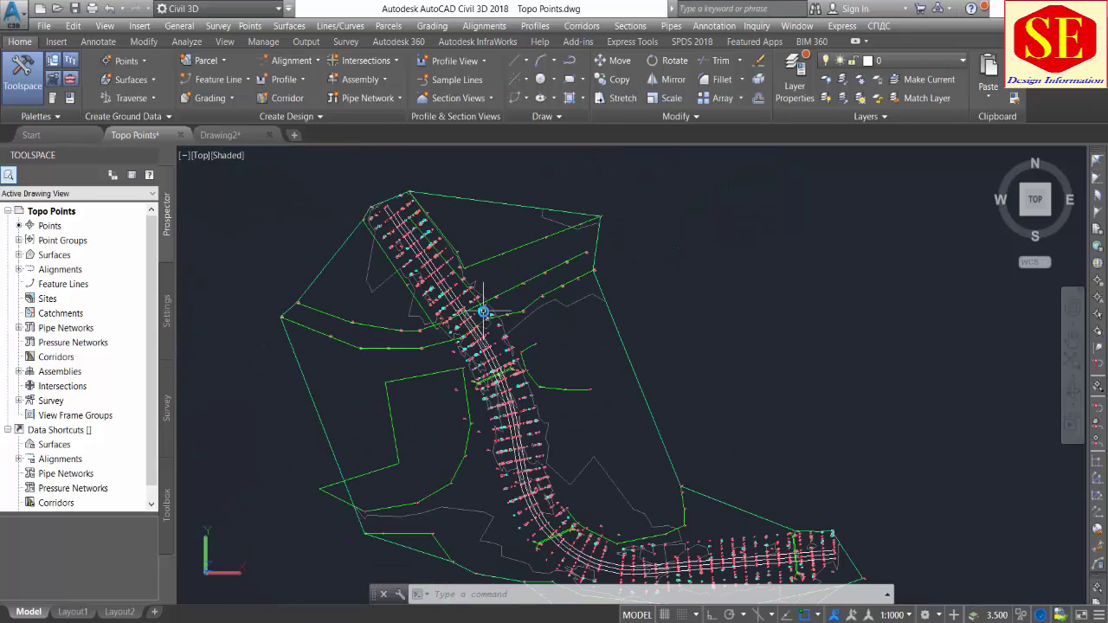
pyautogui.moveTo(488, 313); pyautogui.dragTo(609, 280, button='middle')
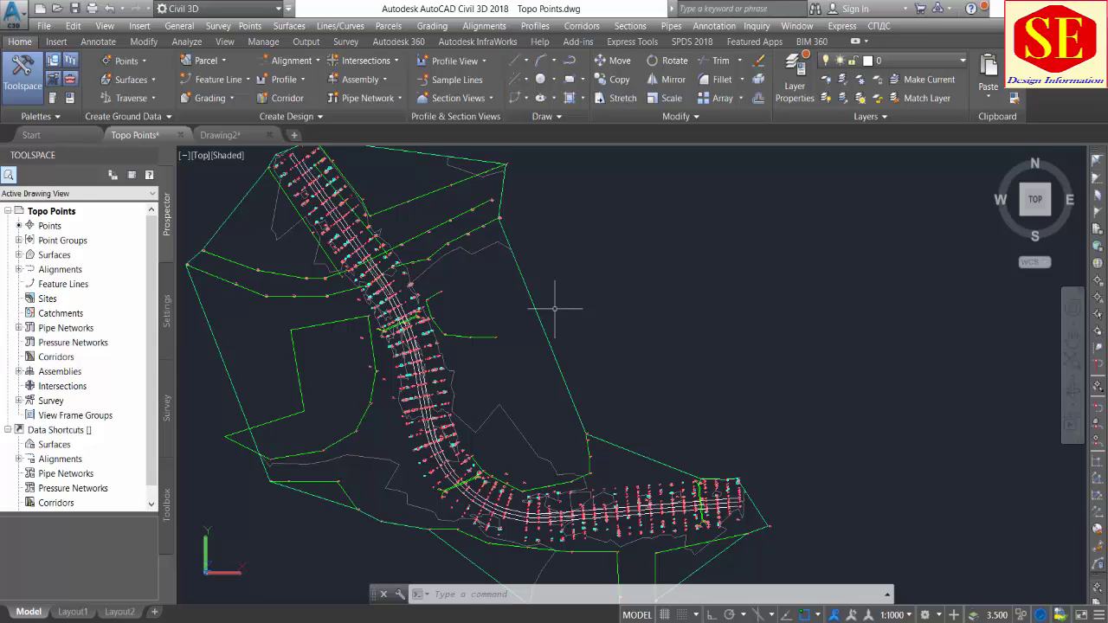
pyautogui.scroll(-2, 577, 366)
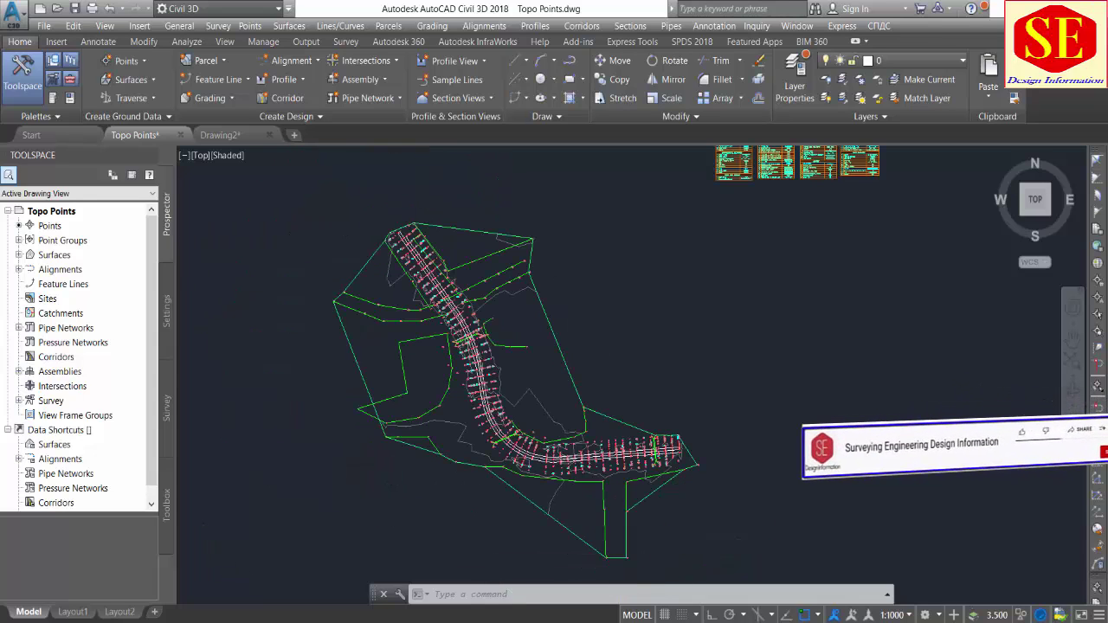
pyautogui.scroll(-2, 578, 363)
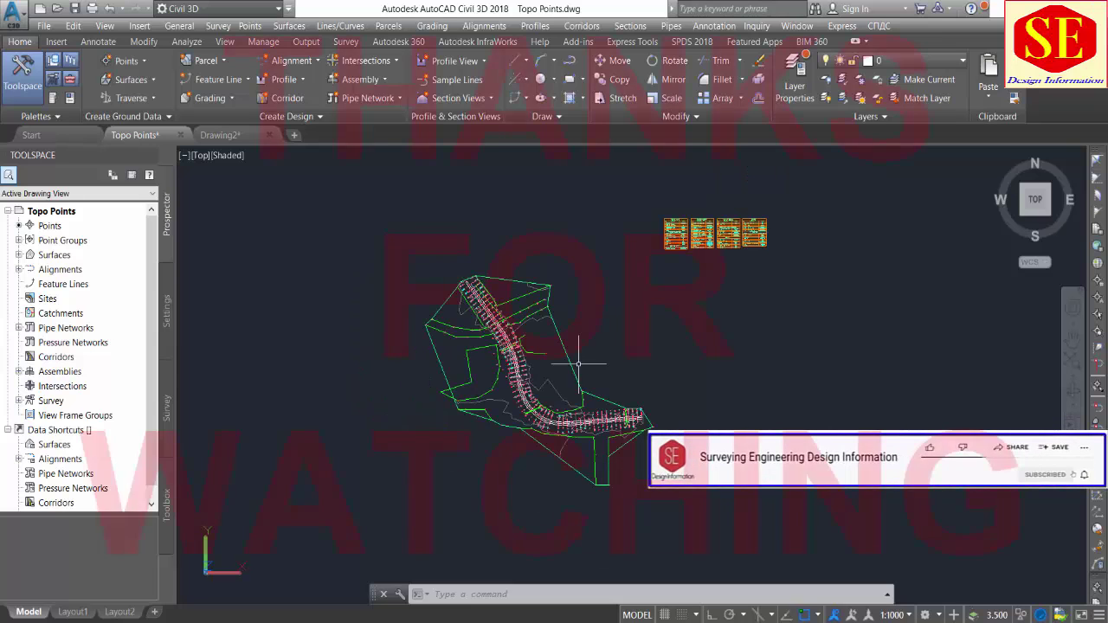